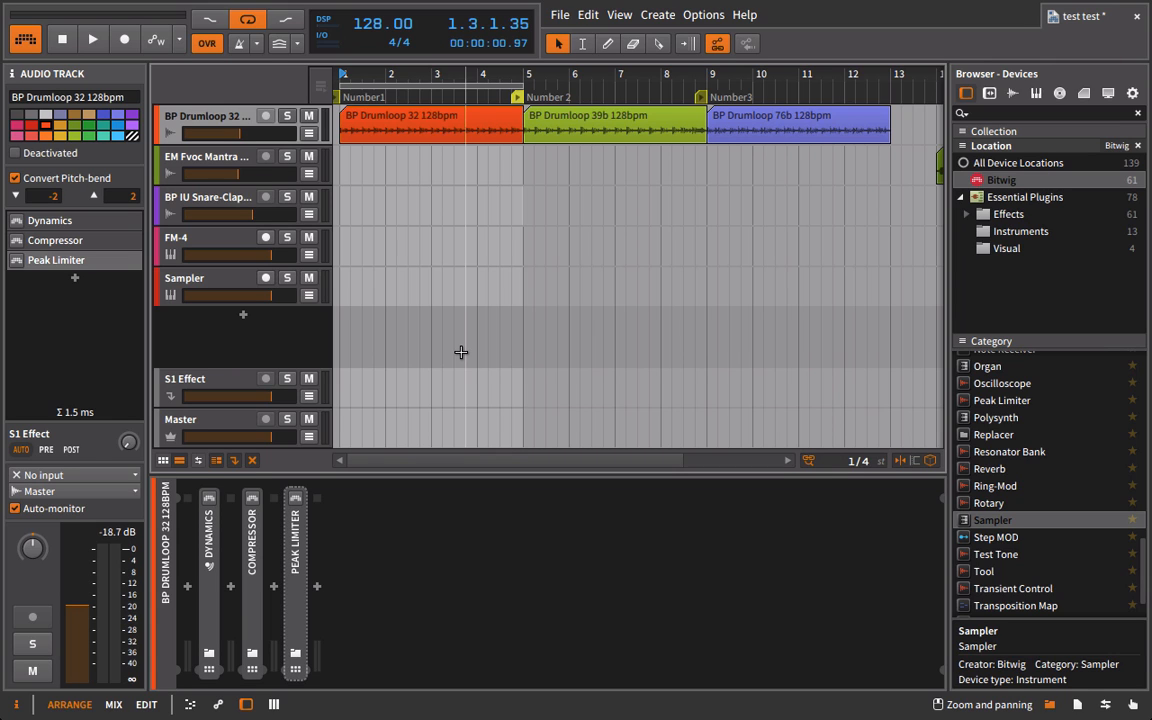
View the project in the Mix and Edit layouts and return to the Arrange layout.
key("alt+2")
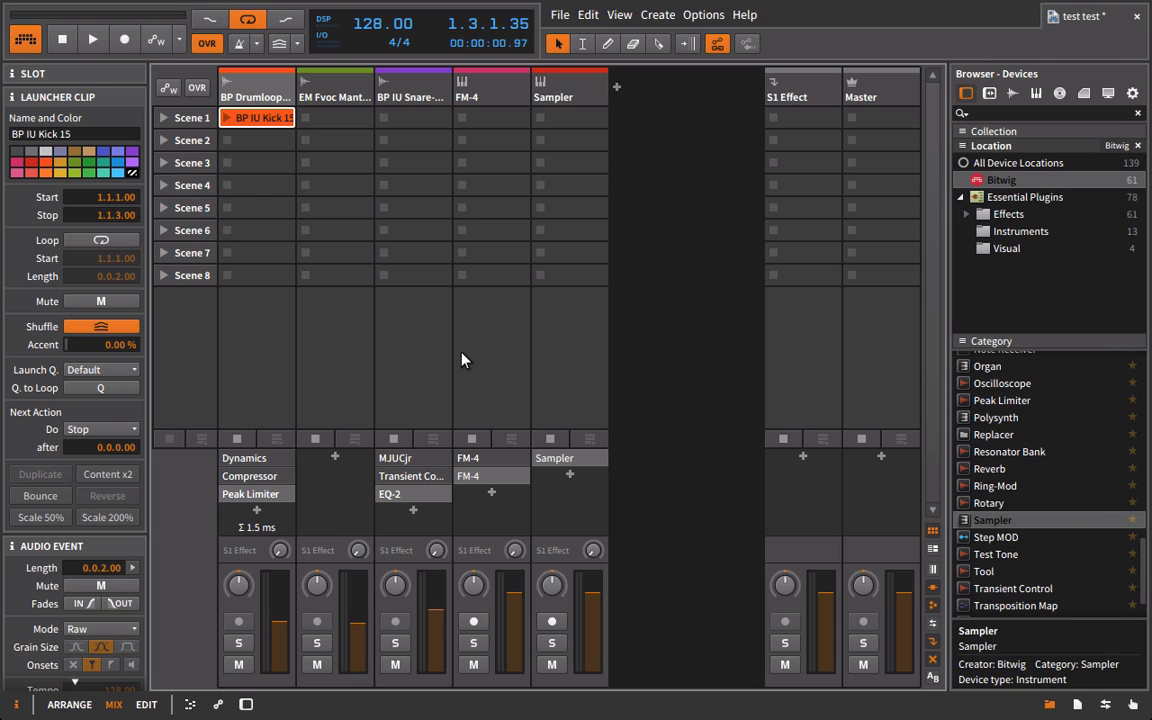
key("alt+3")
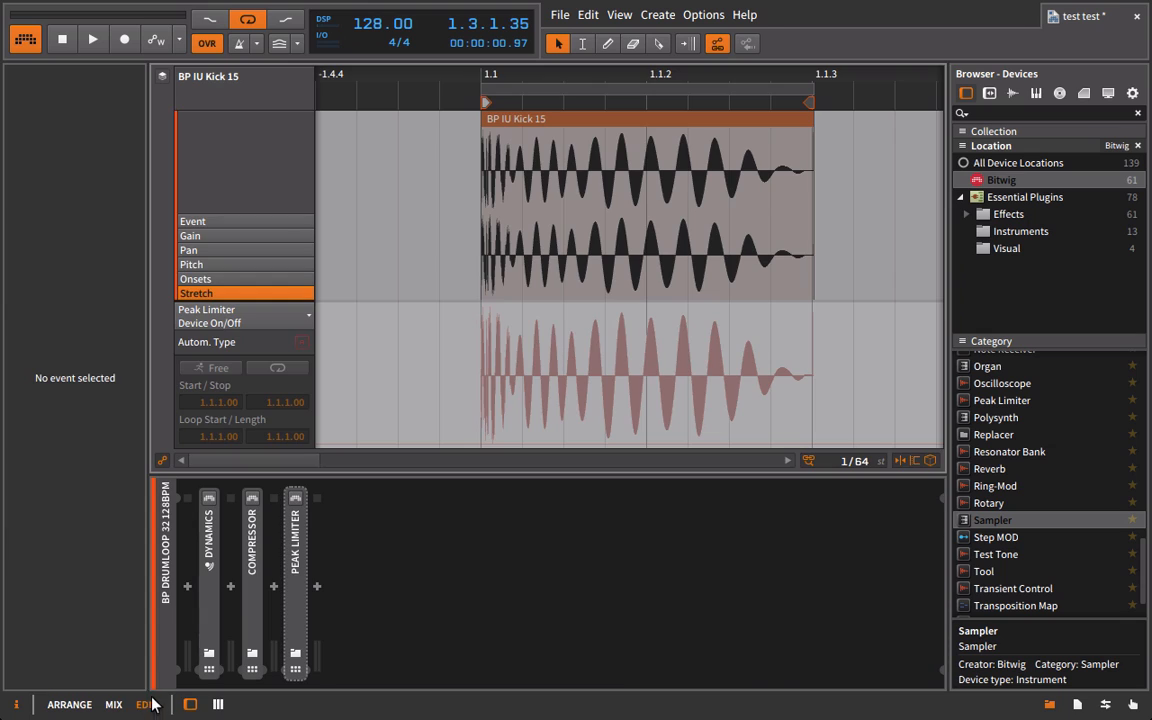
left_click(85, 704)
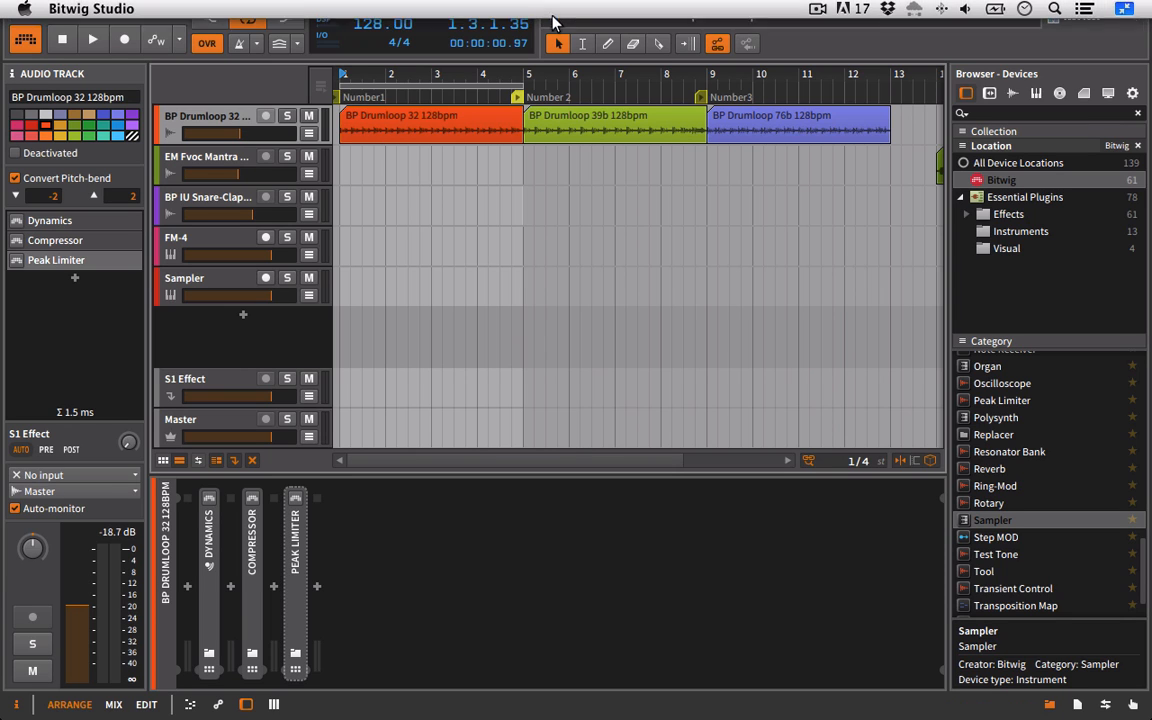
Look through the available Bitwig, artist and partner packages in the Package Manager and close it.
left_click(560, 15)
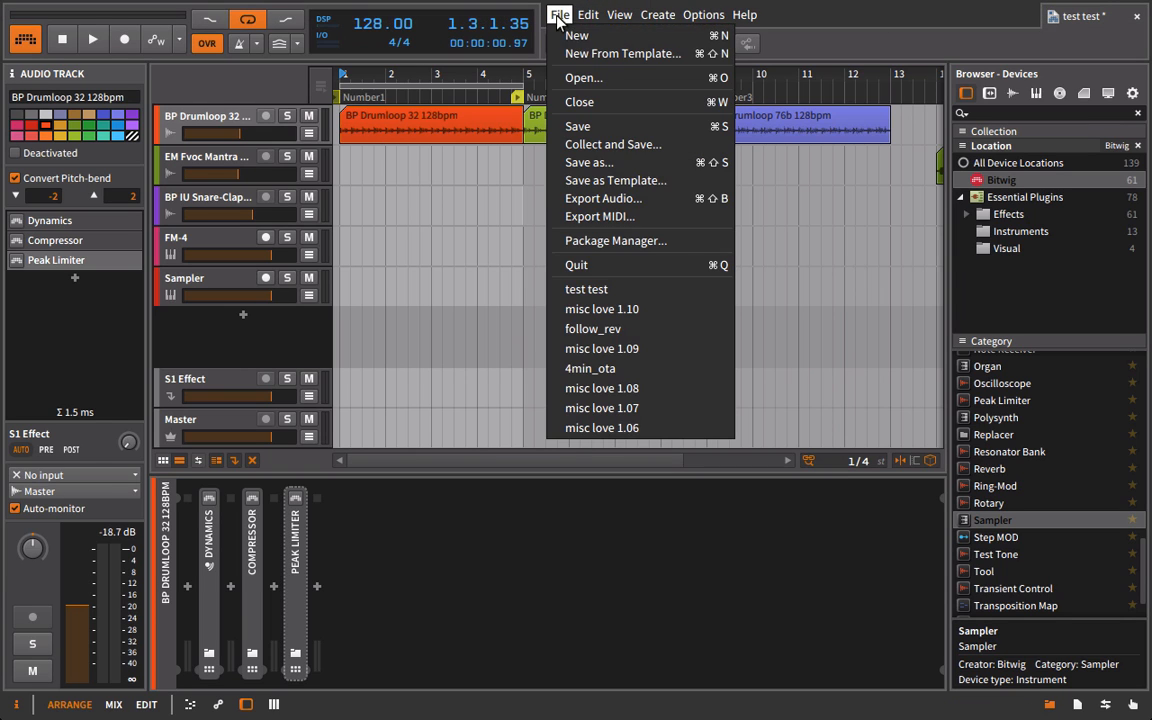
left_click(600, 242)
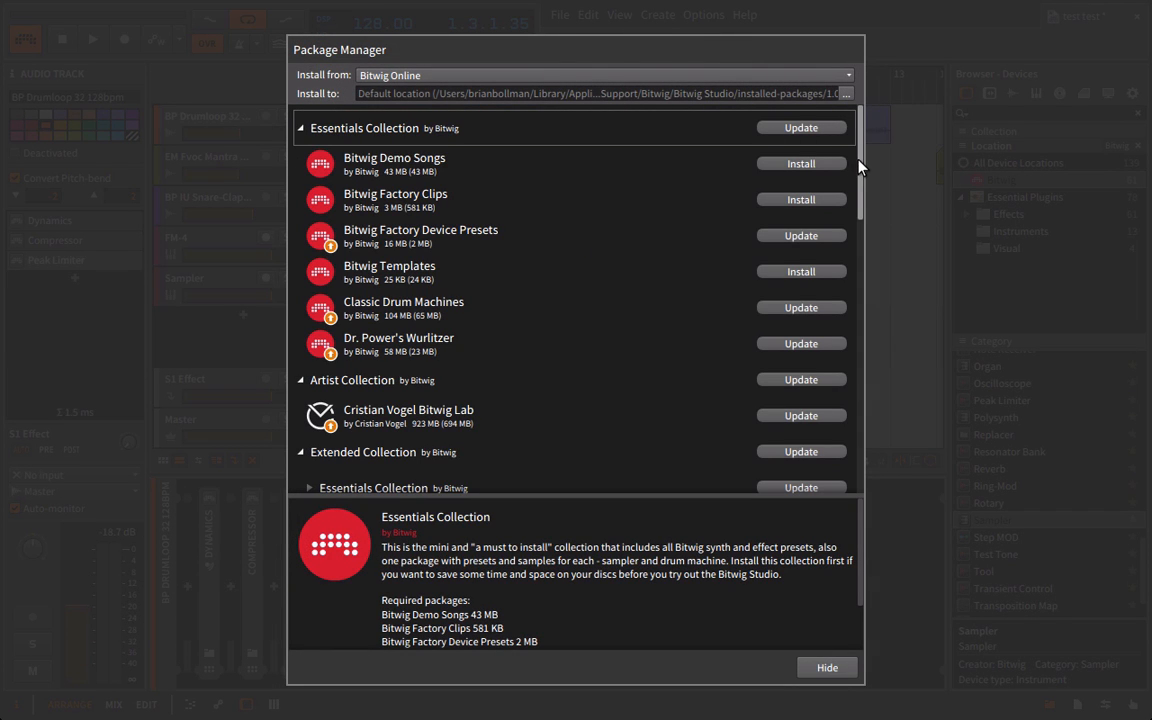
mouse_move(857, 162)
left_mouse_down()
mouse_move(835, 330)
mouse_move(840, 400)
mouse_move(771, 450)
mouse_move(836, 153)
left_mouse_up()
scroll(840, 166, "down", 1)
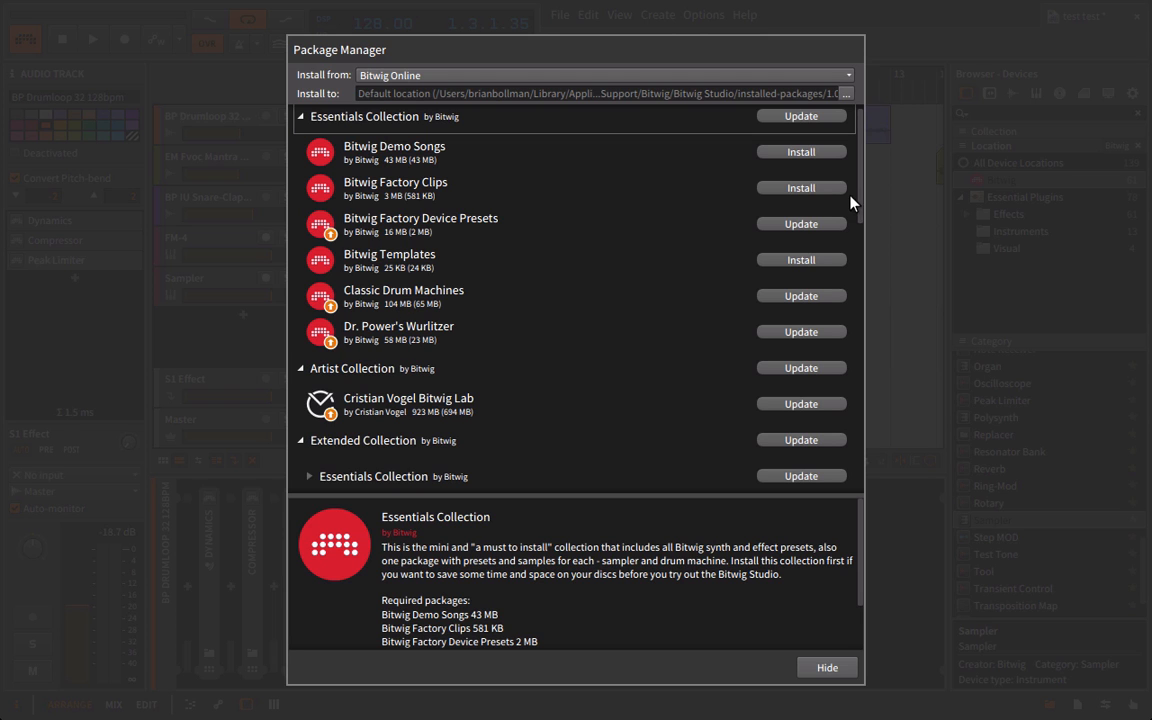
left_click_drag(860, 205, 862, 452)
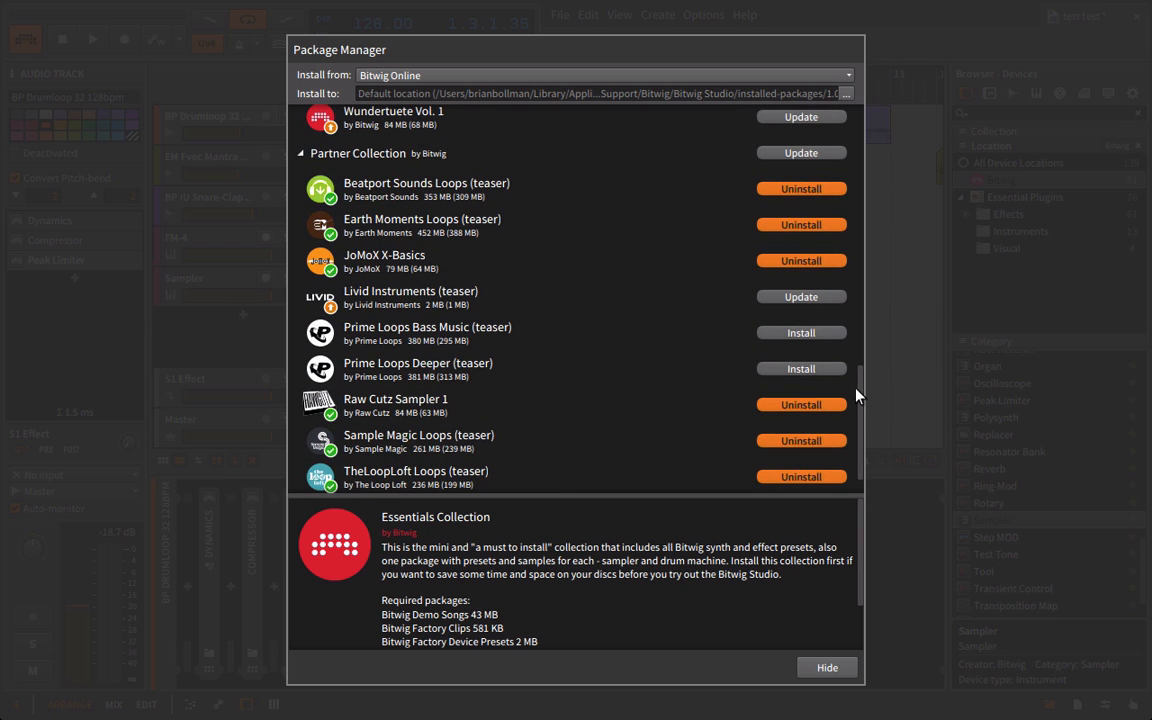
left_click_drag(857, 410, 763, 97)
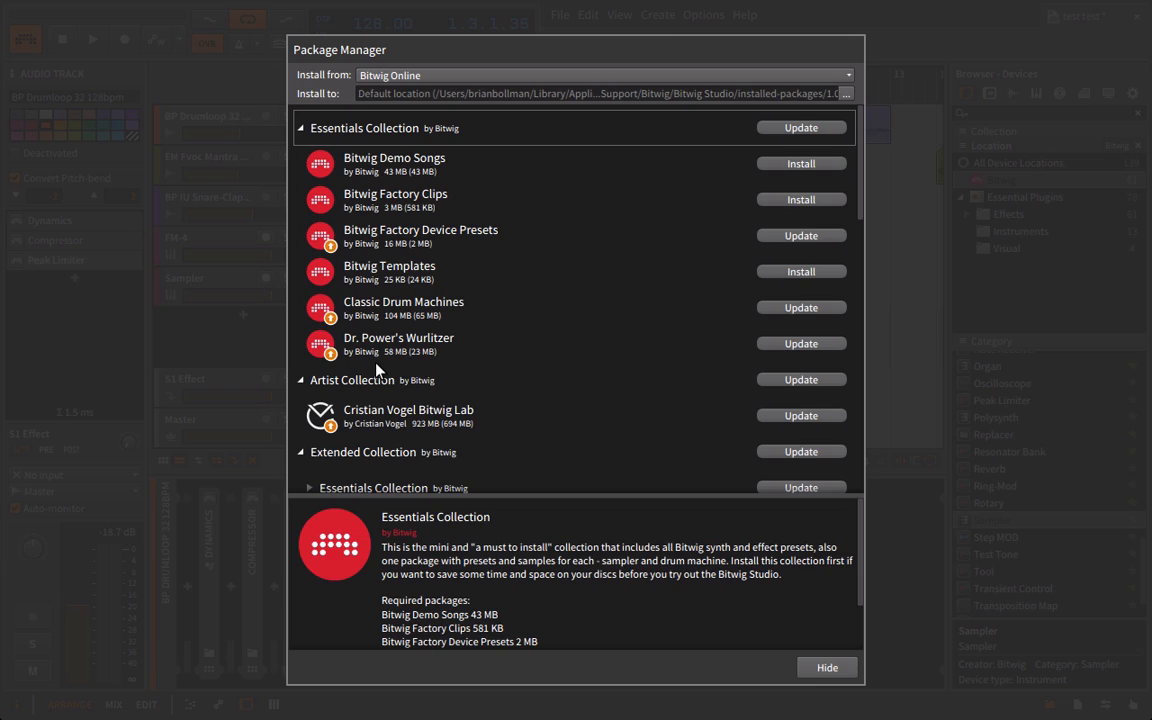
left_click(826, 670)
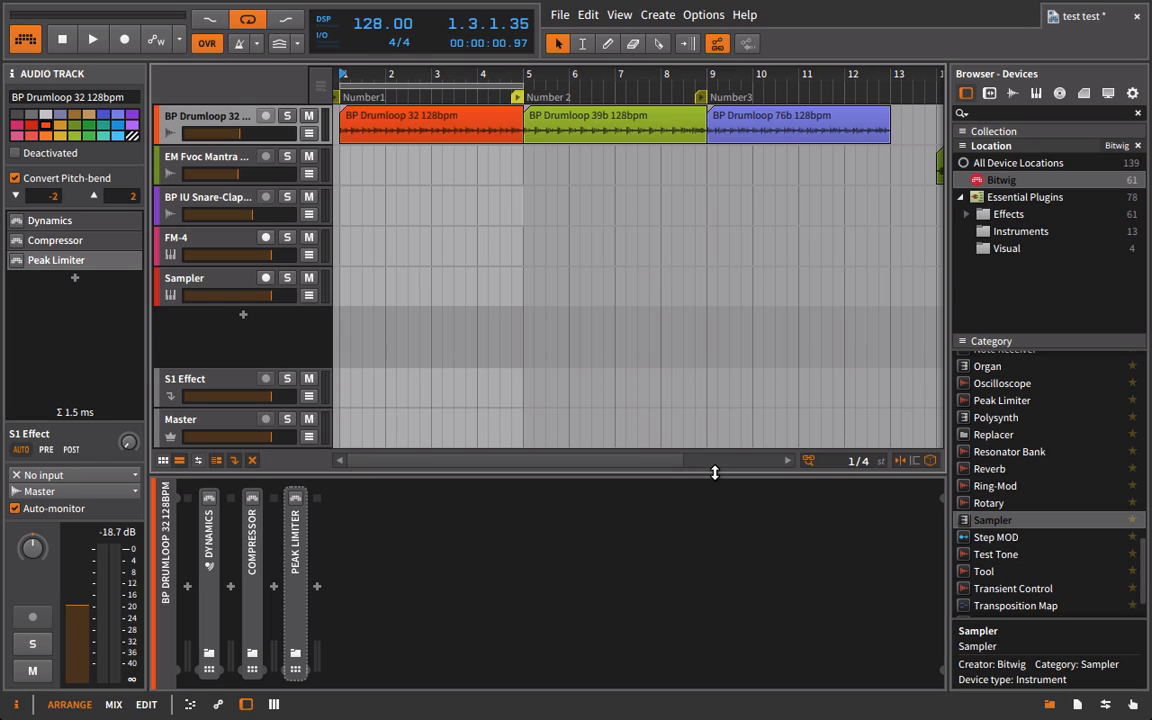
Show the mappings browser in place of the device browser and hide it again.
left_click(1134, 706)
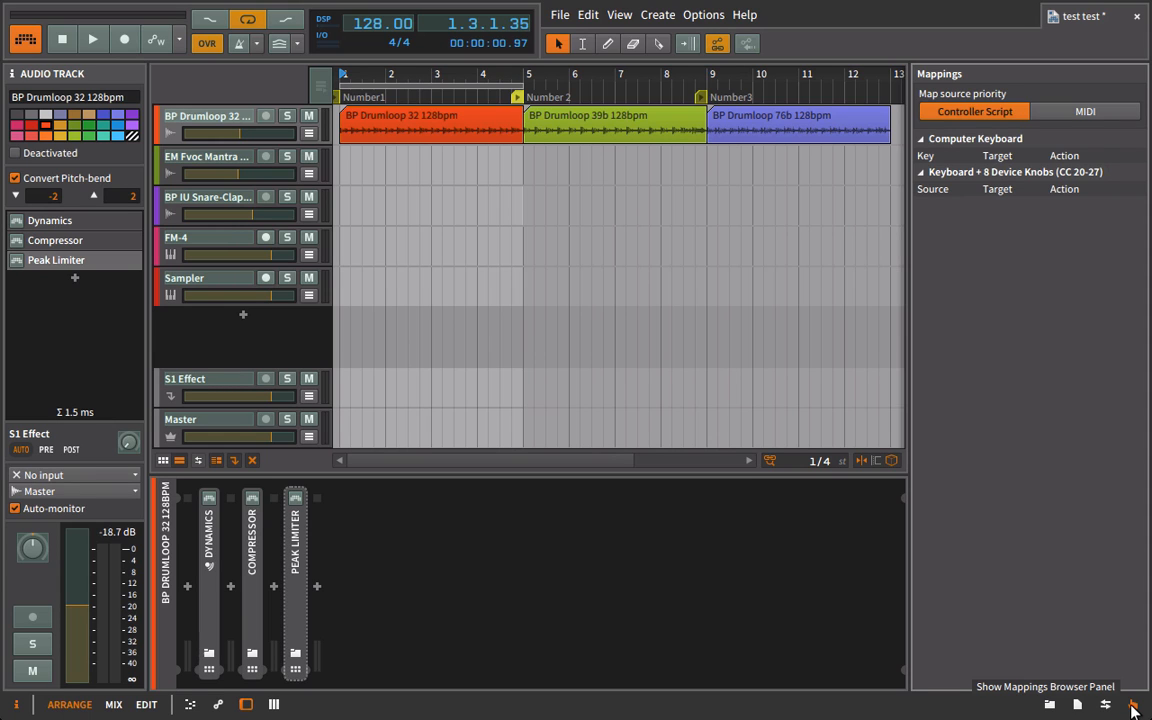
left_click(1134, 706)
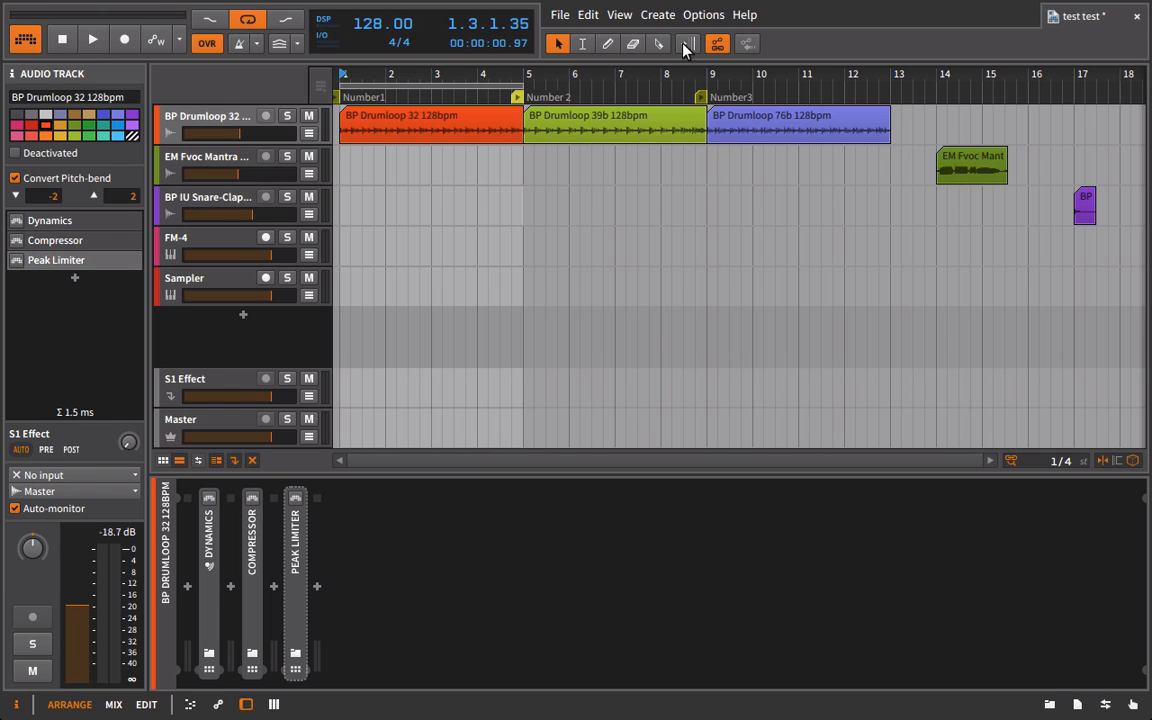
Filter the keyboard shortcut actions in the preferences by "cue", look over the cue marker commands and close the preferences.
left_click(695, 16)
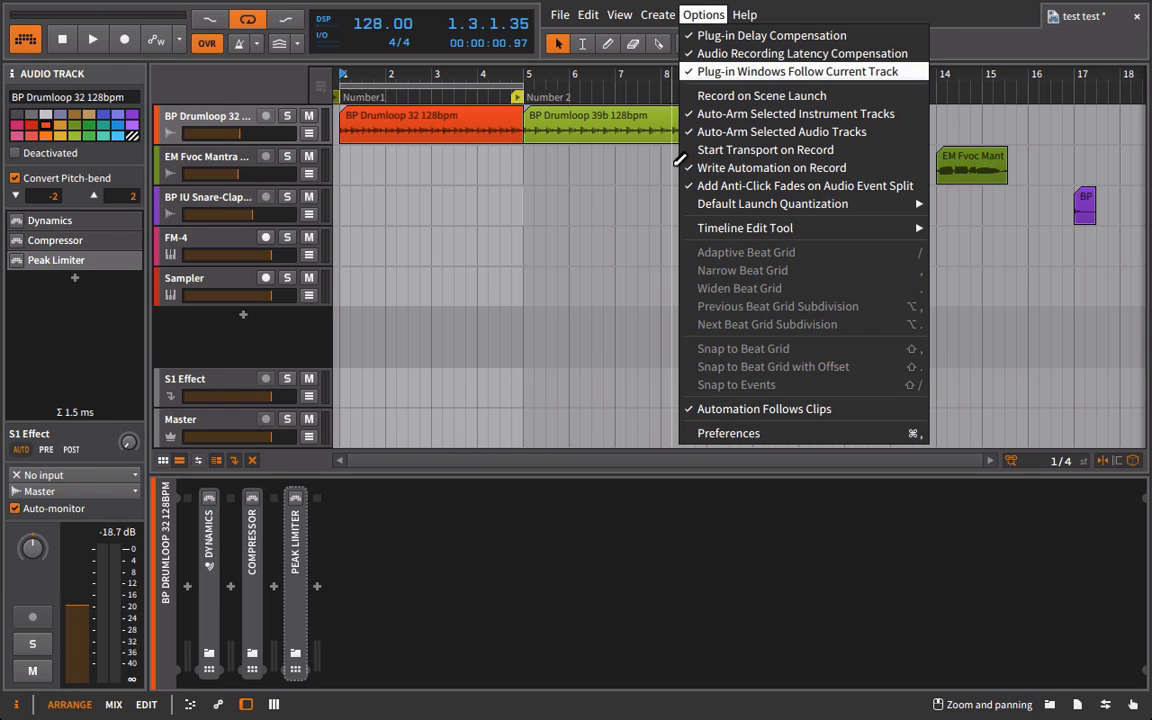
left_click(727, 438)
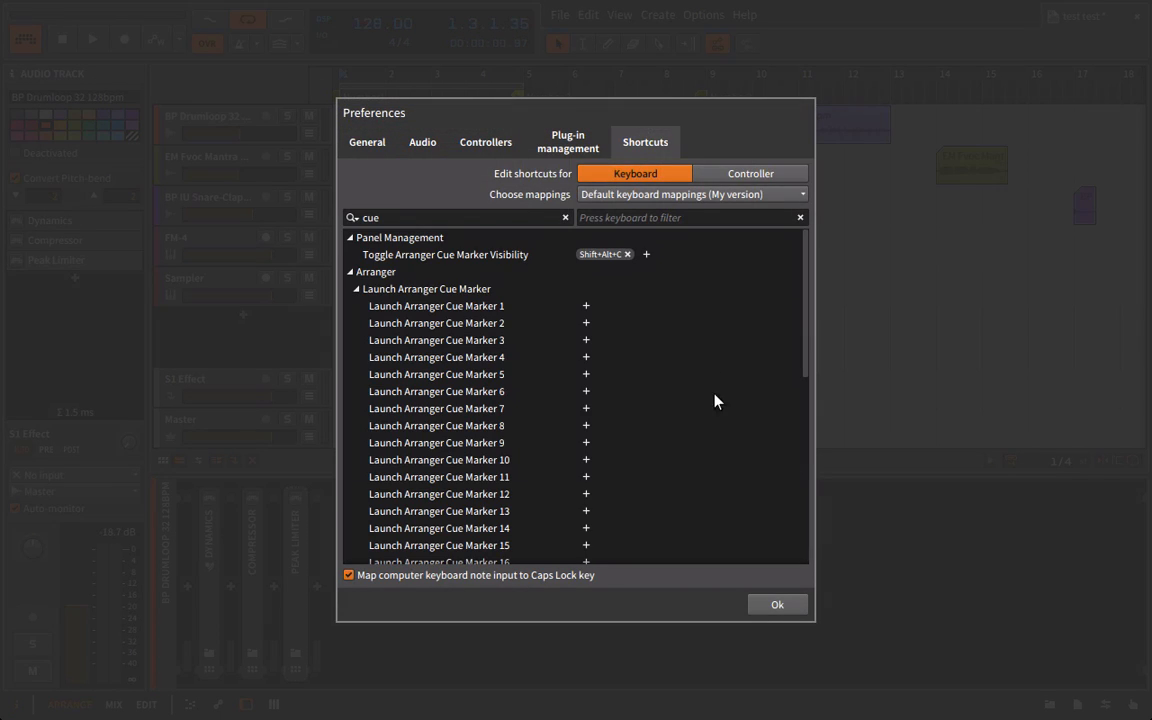
left_click(441, 217)
key("BackSpace")
key("BackSpace")
key("BackSpace")
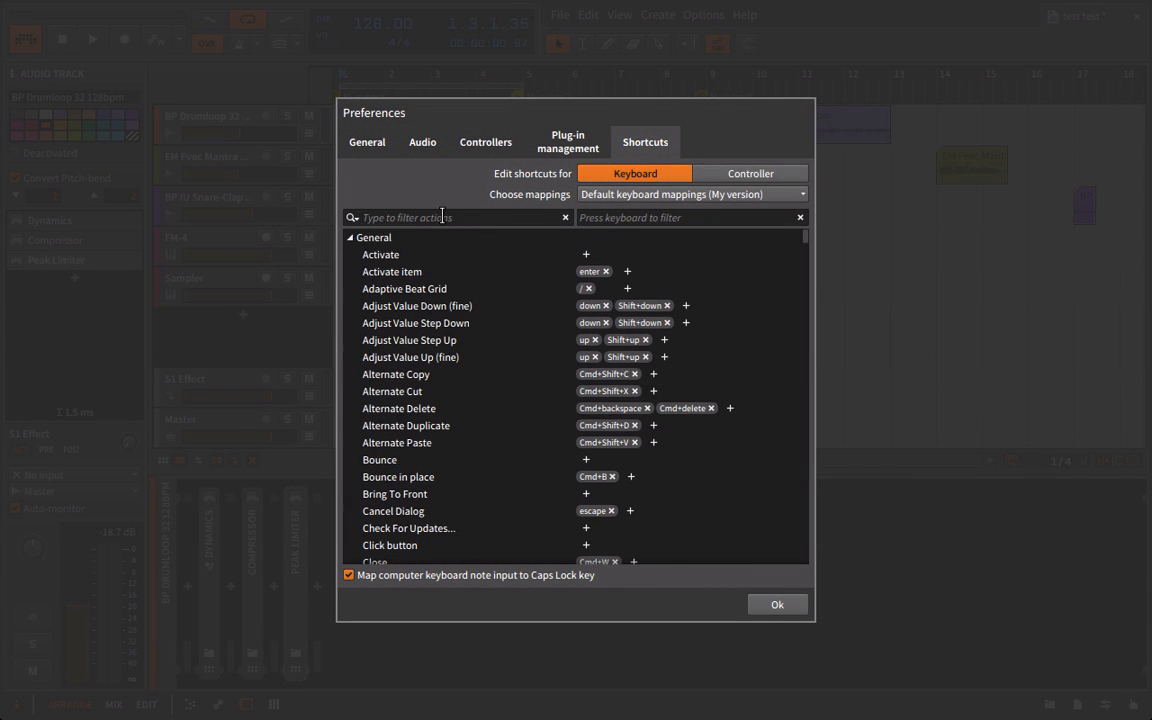
type("cue")
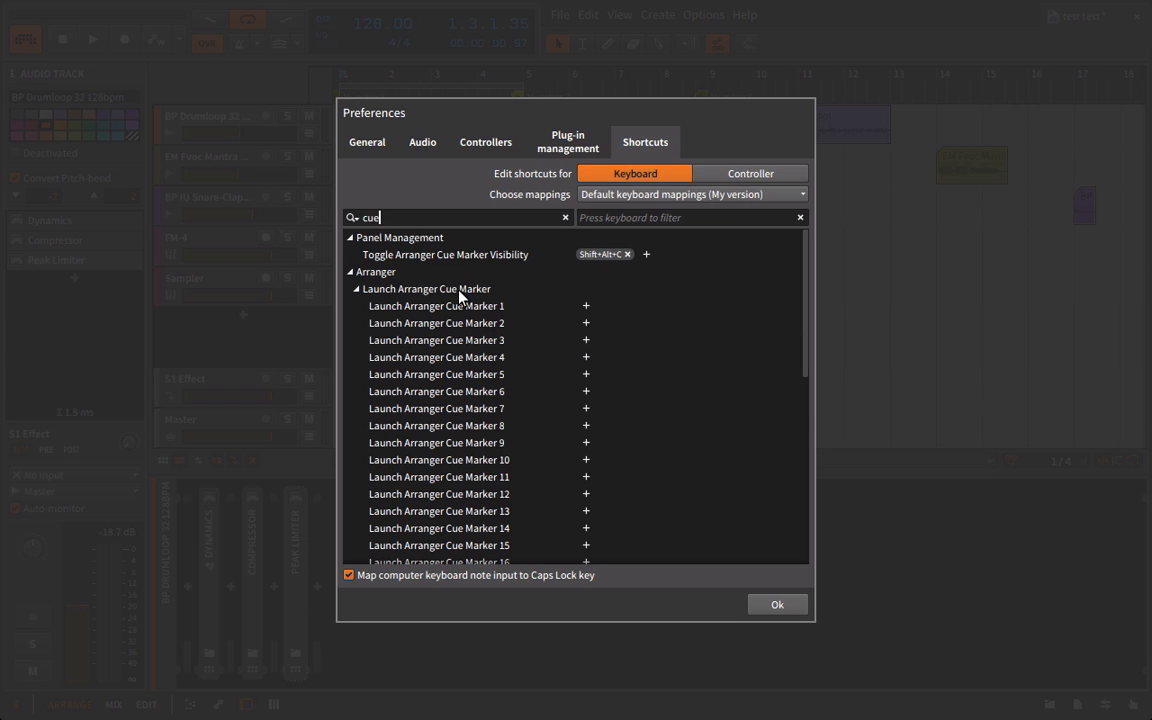
left_click(771, 604)
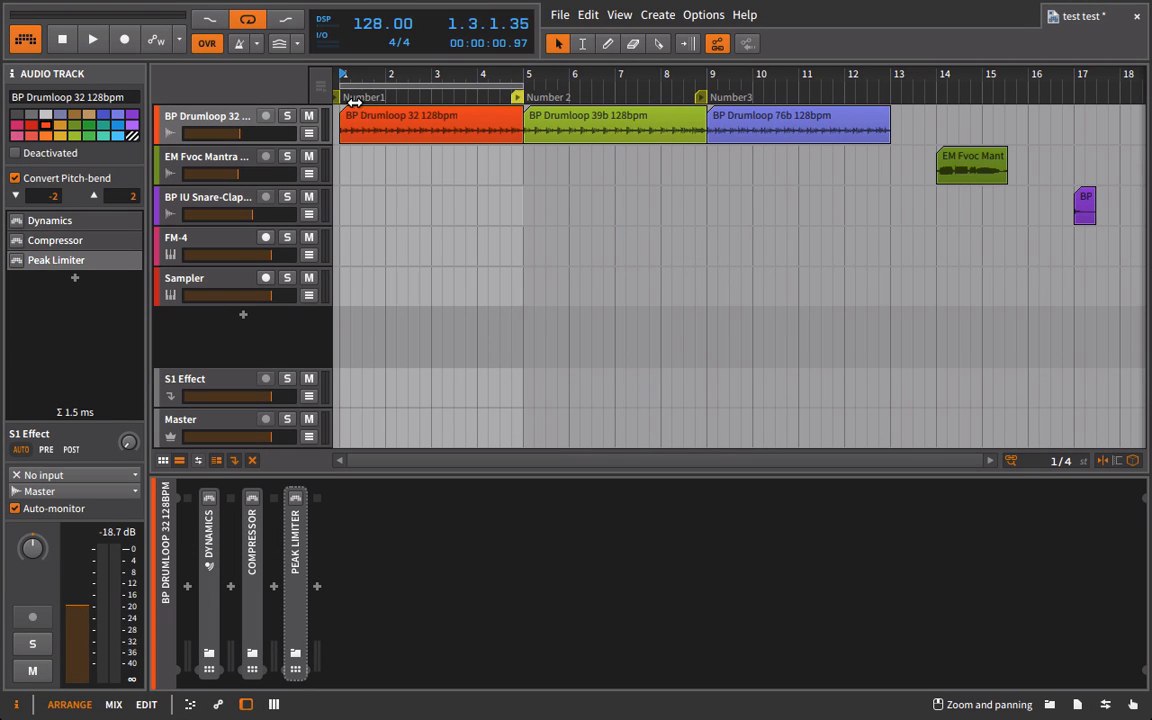
Select the Number 2 cue marker at bar 5 and review its context options without choosing one.
left_click(517, 96)
right_click(517, 96)
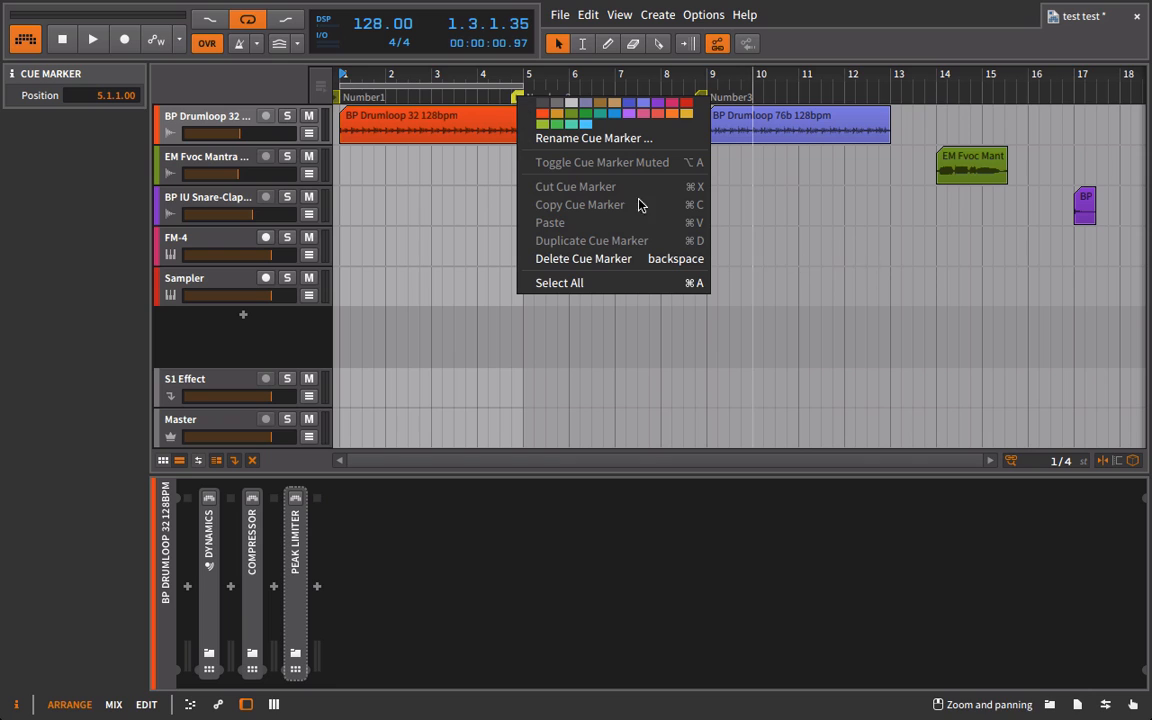
left_click(726, 187)
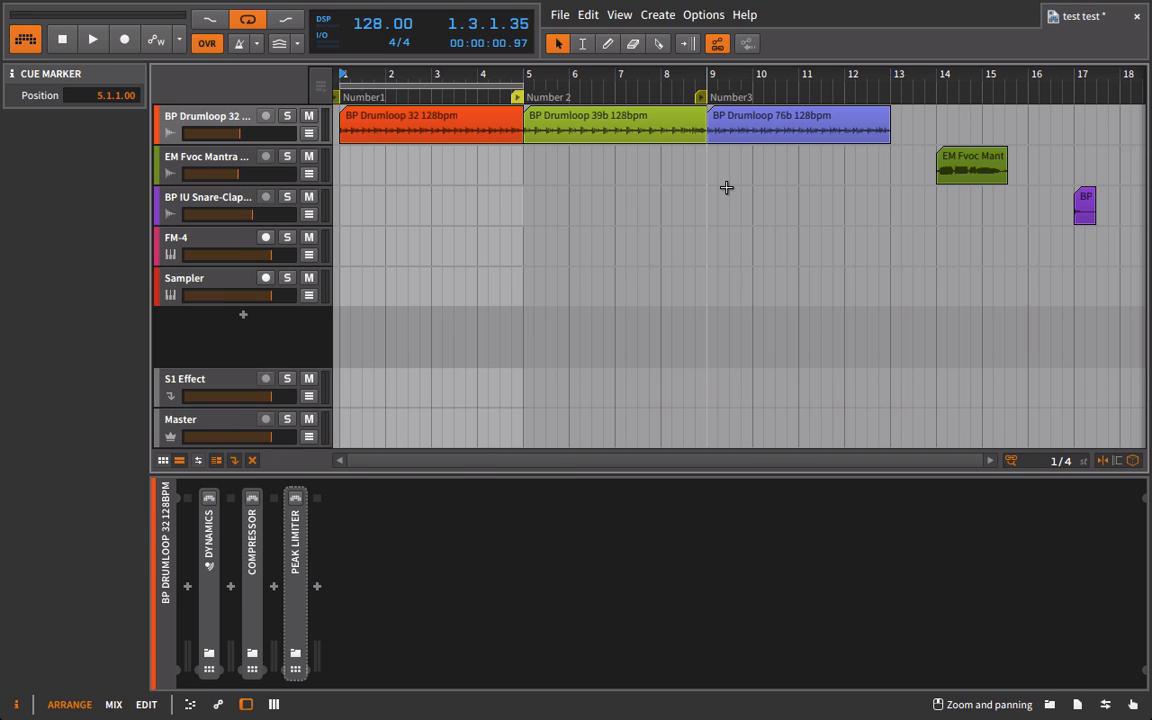
Switch to the Mix view and back to the arranger timeline.
key("alt+2")
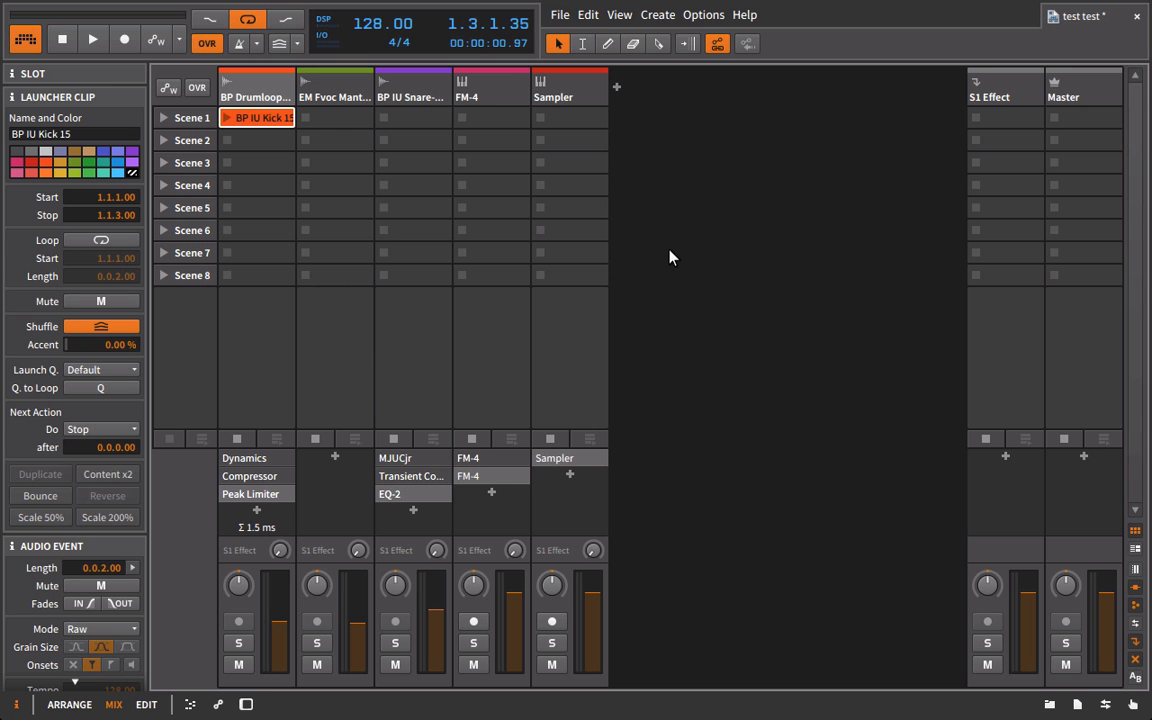
key("alt+1")
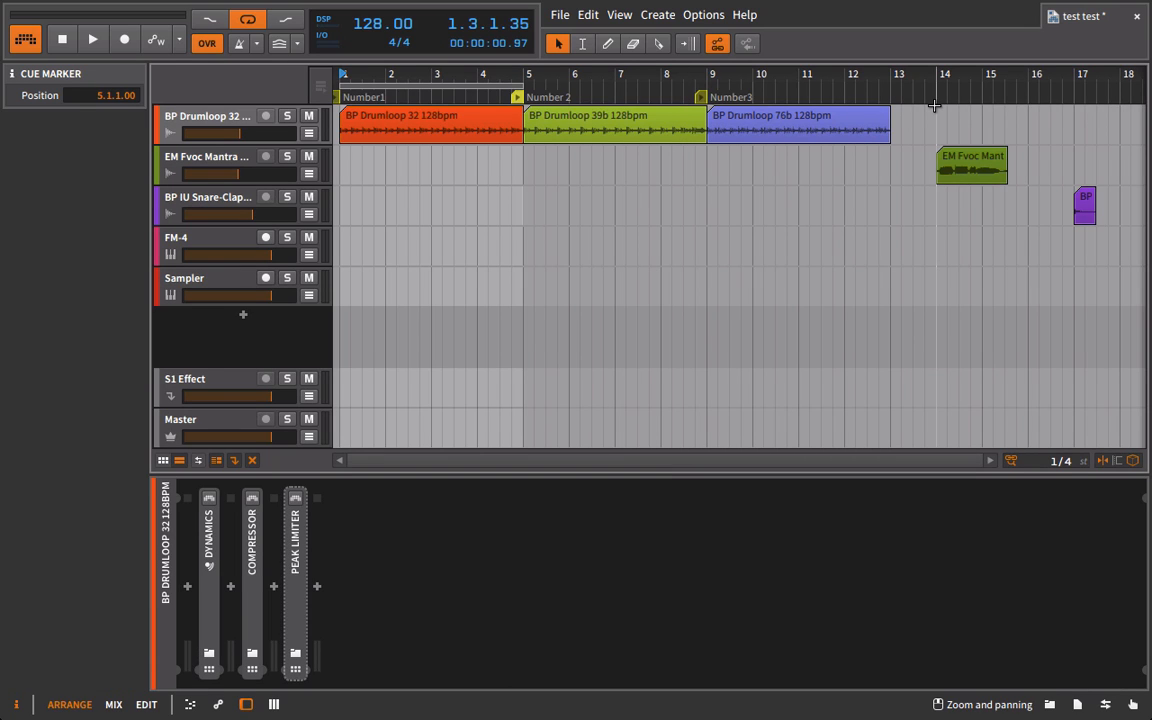
Assign the keyboard shortcut Shift+1 to Launch Arranger Cue Marker 1 in the preferences.
left_click(702, 15)
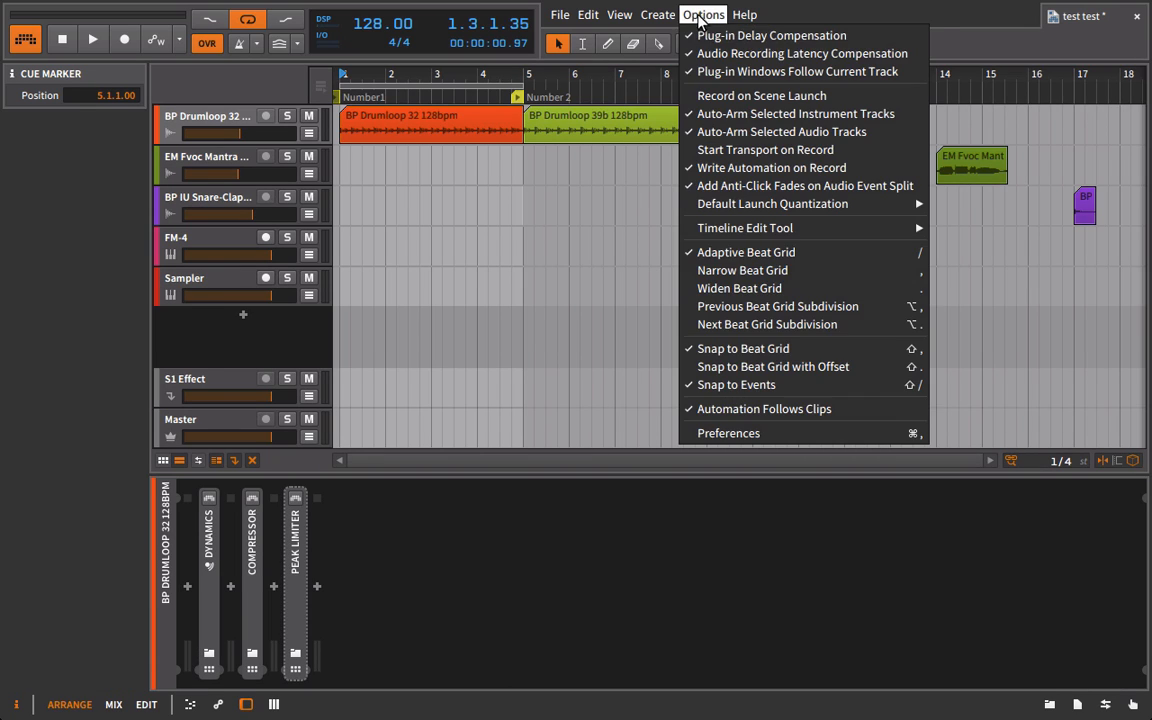
left_click(790, 435)
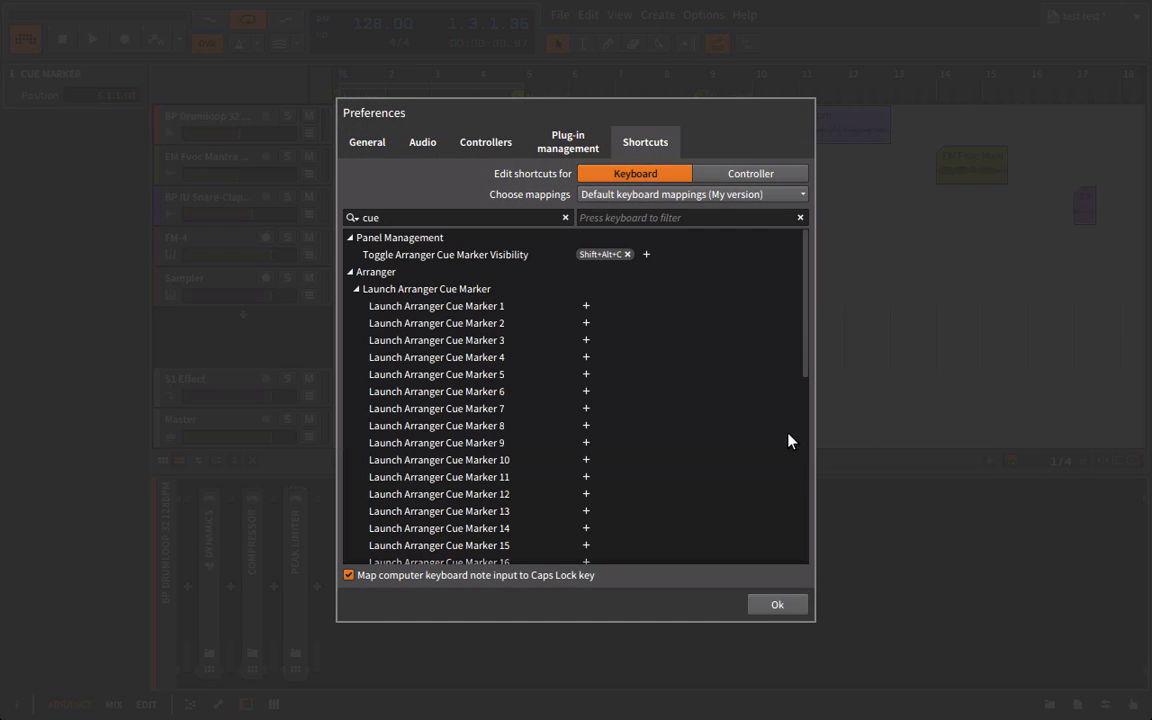
left_click(586, 306)
key("shift+1")
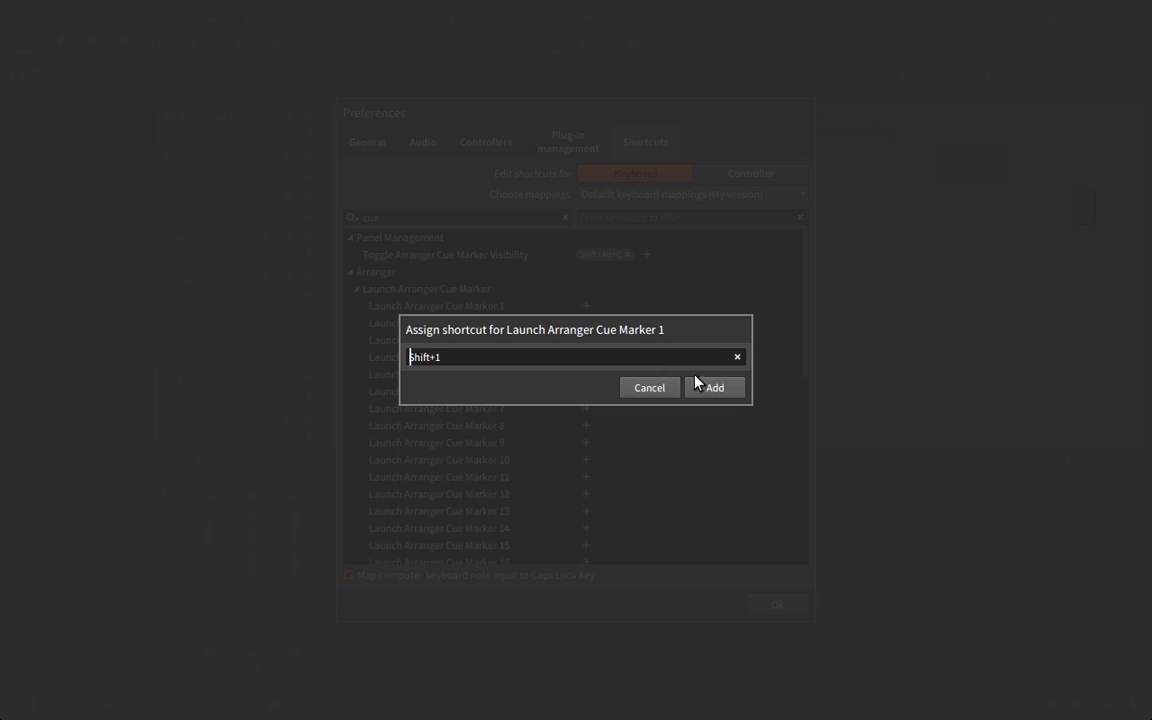
left_click(712, 388)
Assign Shift+2 to Launch Arranger Cue Marker 2 and Shift+3 to Launch Arranger Cue Marker 3, and close the preferences.
left_click(586, 323)
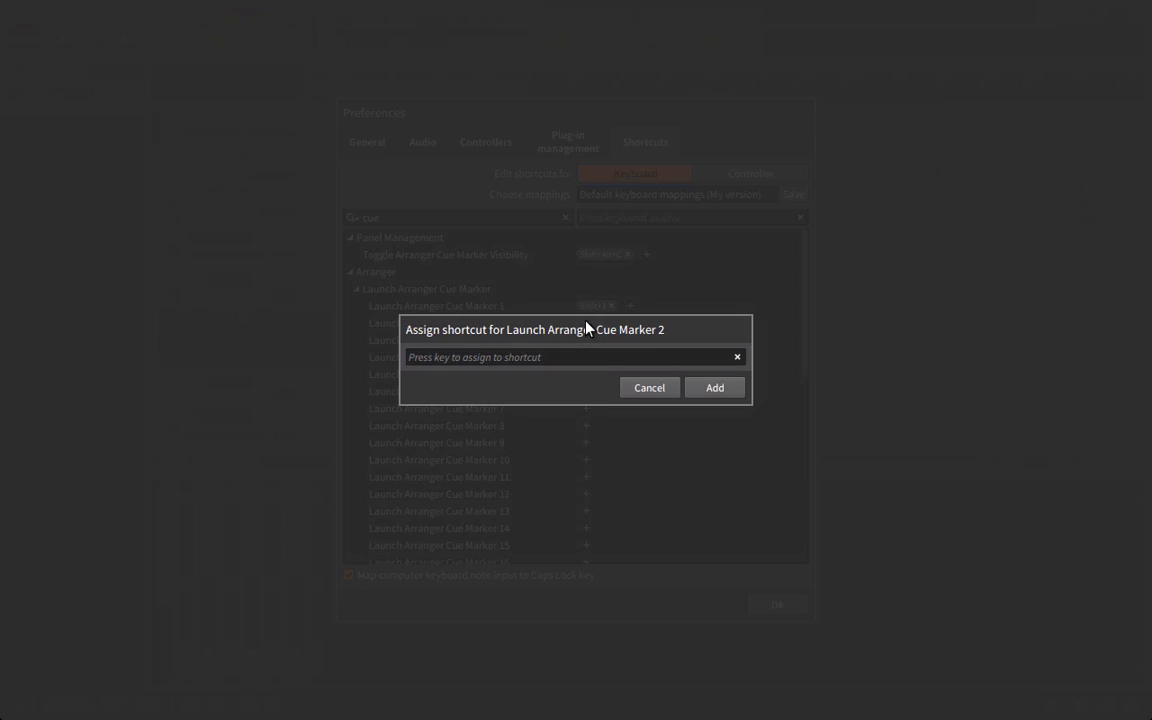
key("shift+2")
left_click(714, 393)
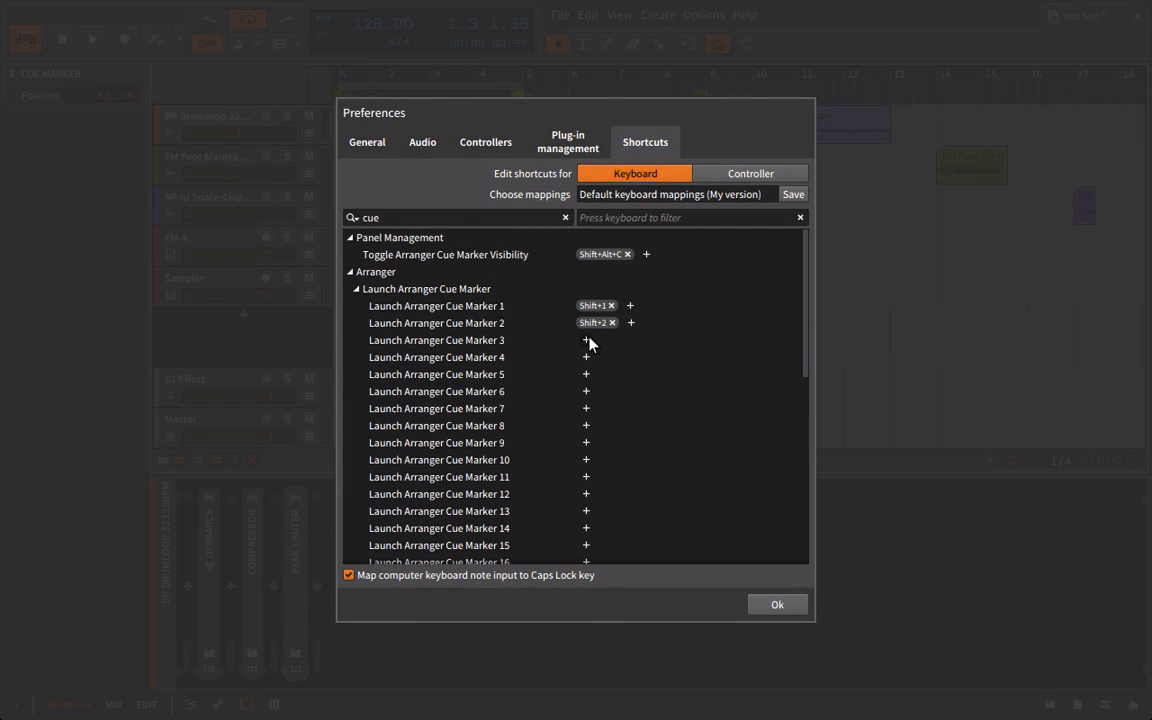
left_click(586, 340)
key("shift+3")
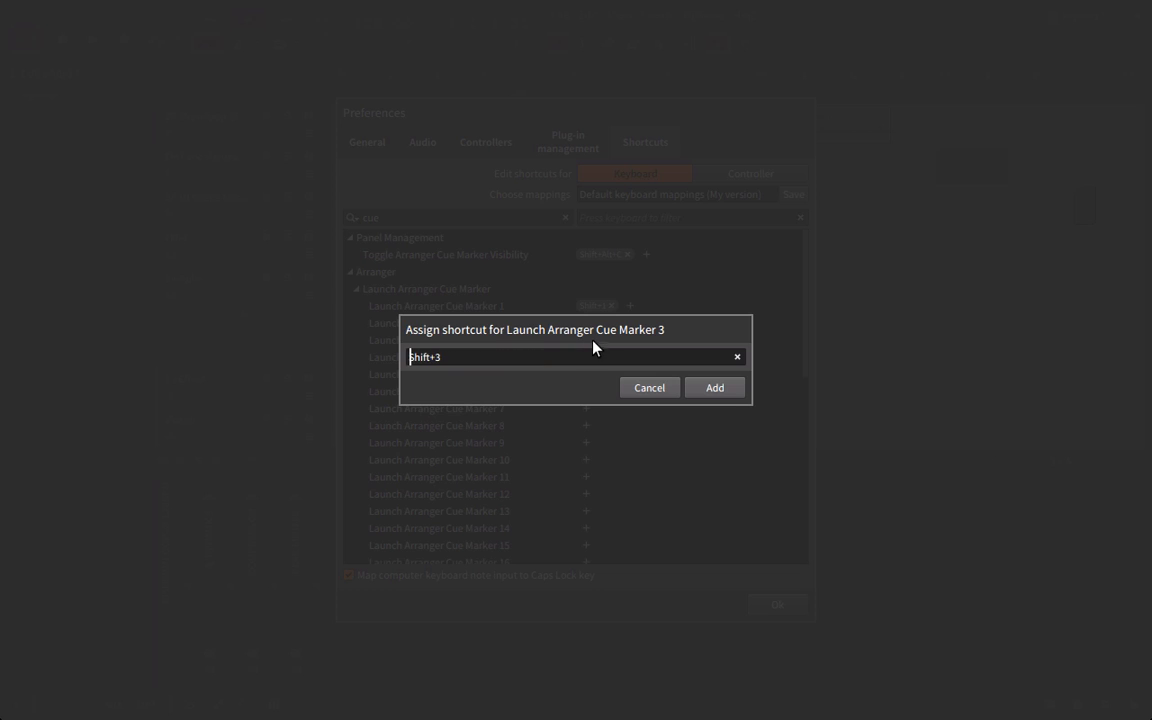
left_click(716, 388)
left_click(780, 605)
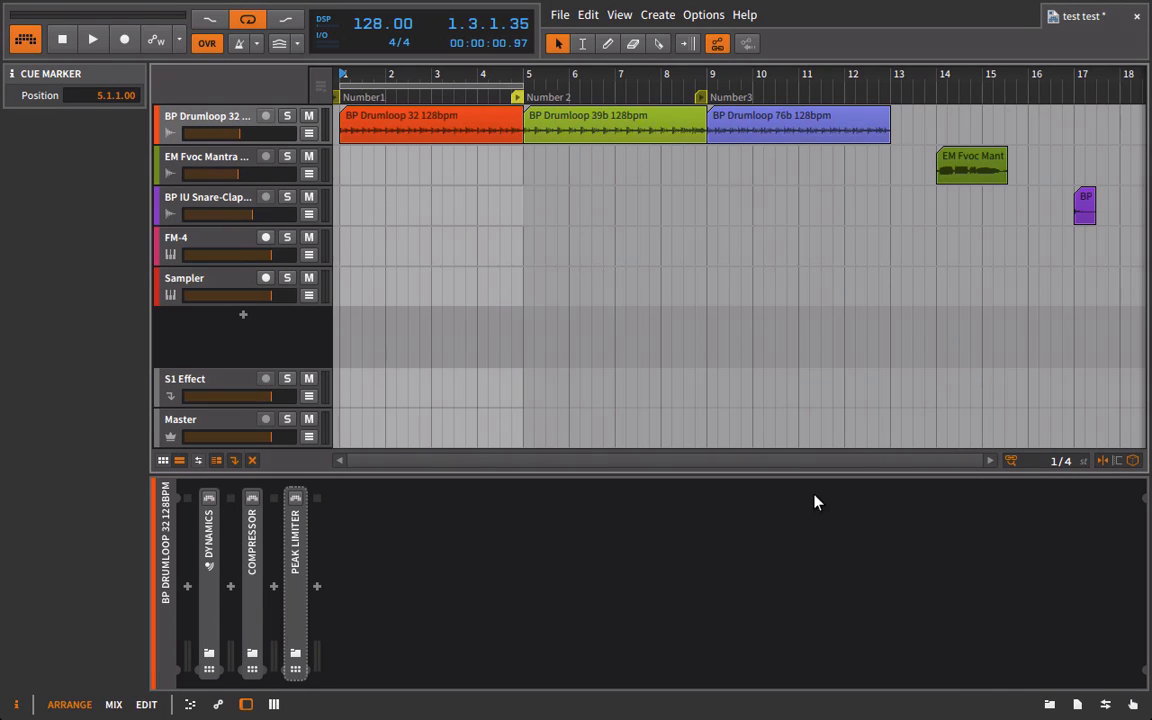
Toggle repeatedly between the Mix and Arrange views with a brief playback, ending in the arranger.
key("alt+2")
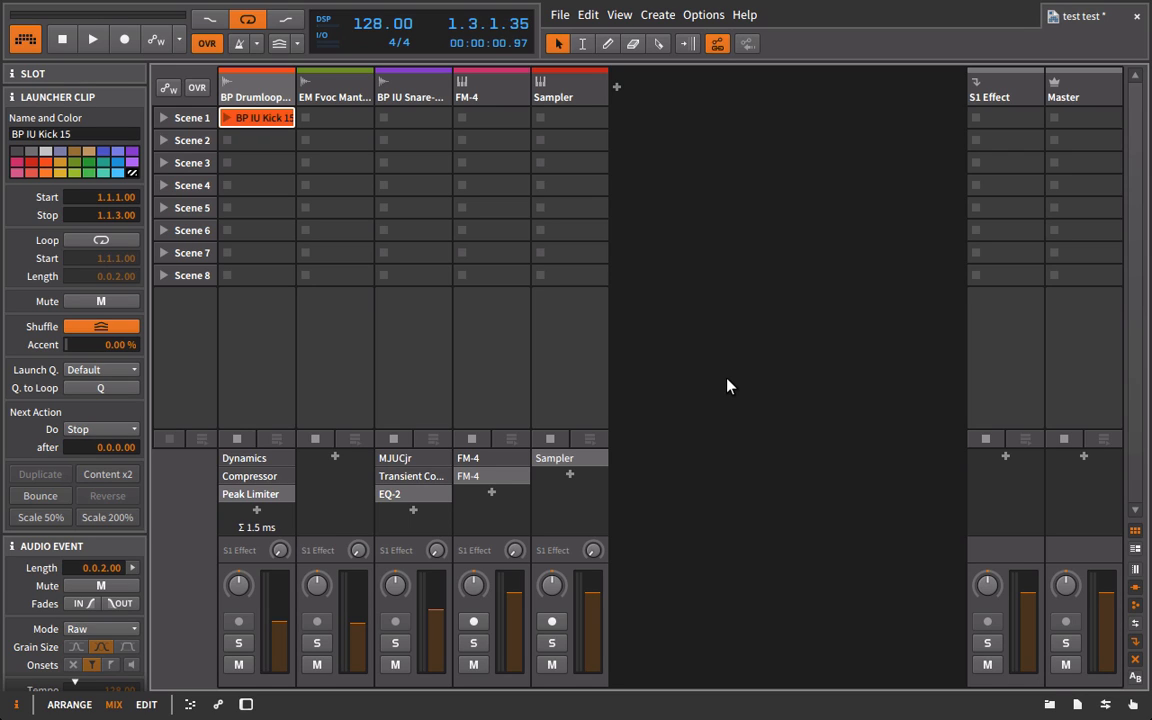
key("space")
key("alt+1")
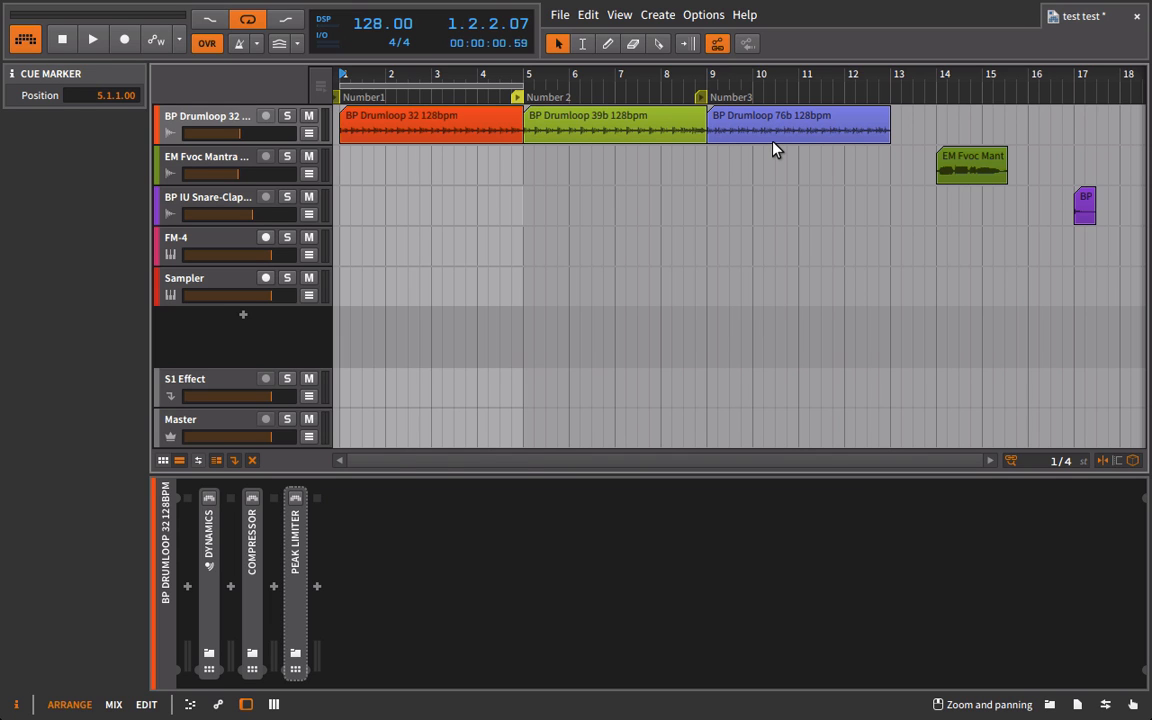
key("alt+2")
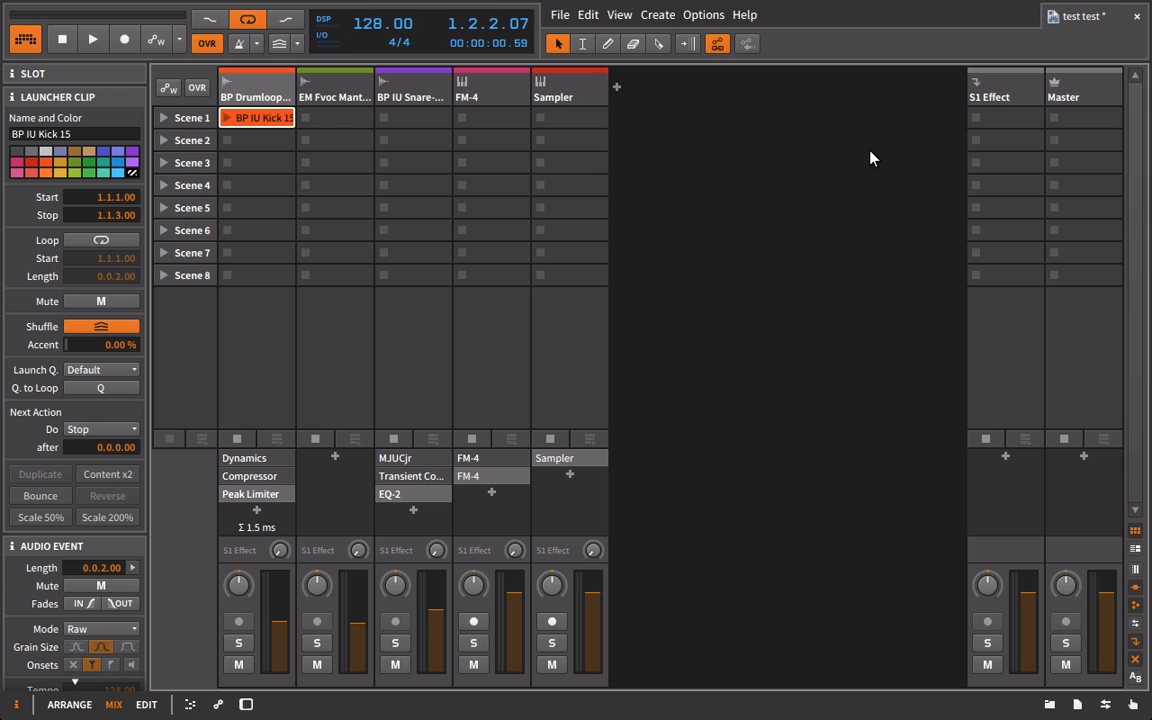
key("alt+1")
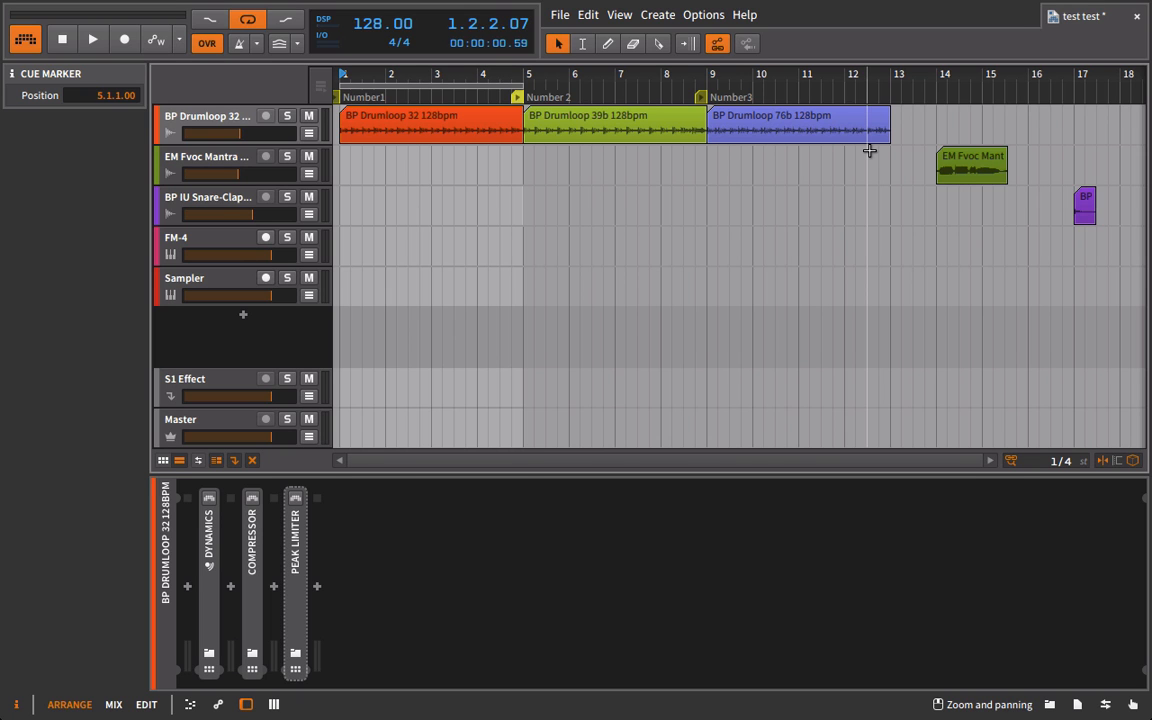
key("Tab")
key("Tab")
key("Tab")
key("Tab")
key("Tab")
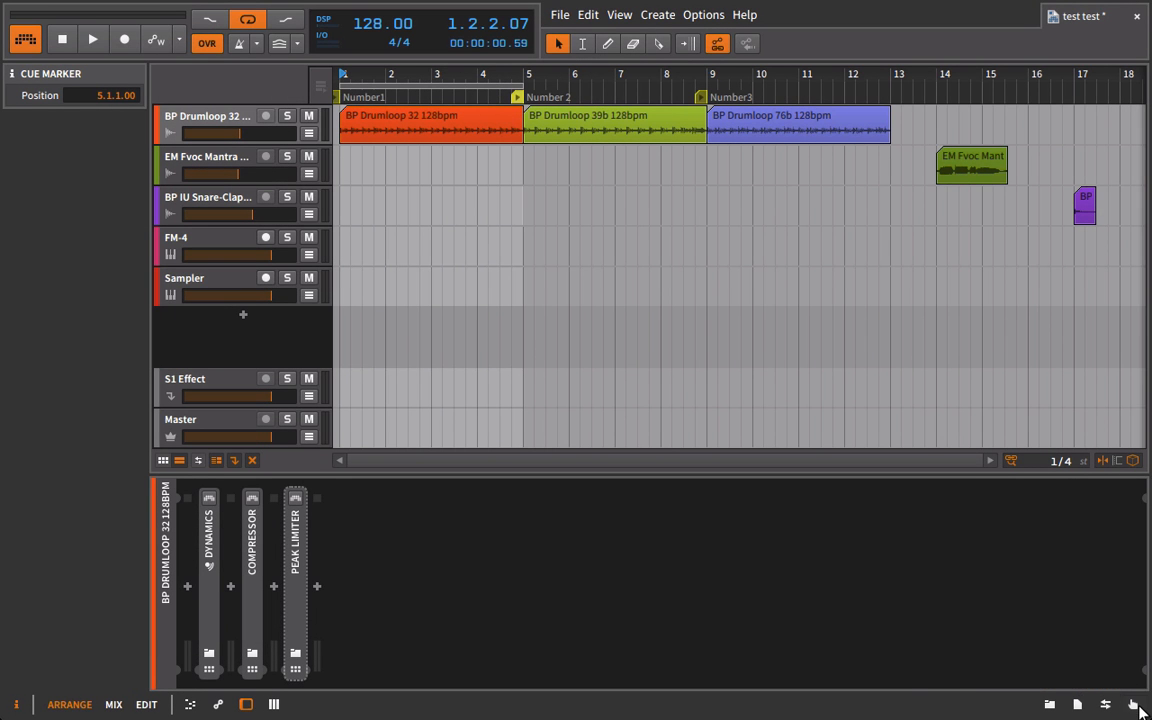
Map the S key to toggle solo on the BP Drumloop 32 track, with the map source priority on MIDI.
left_click(1136, 705)
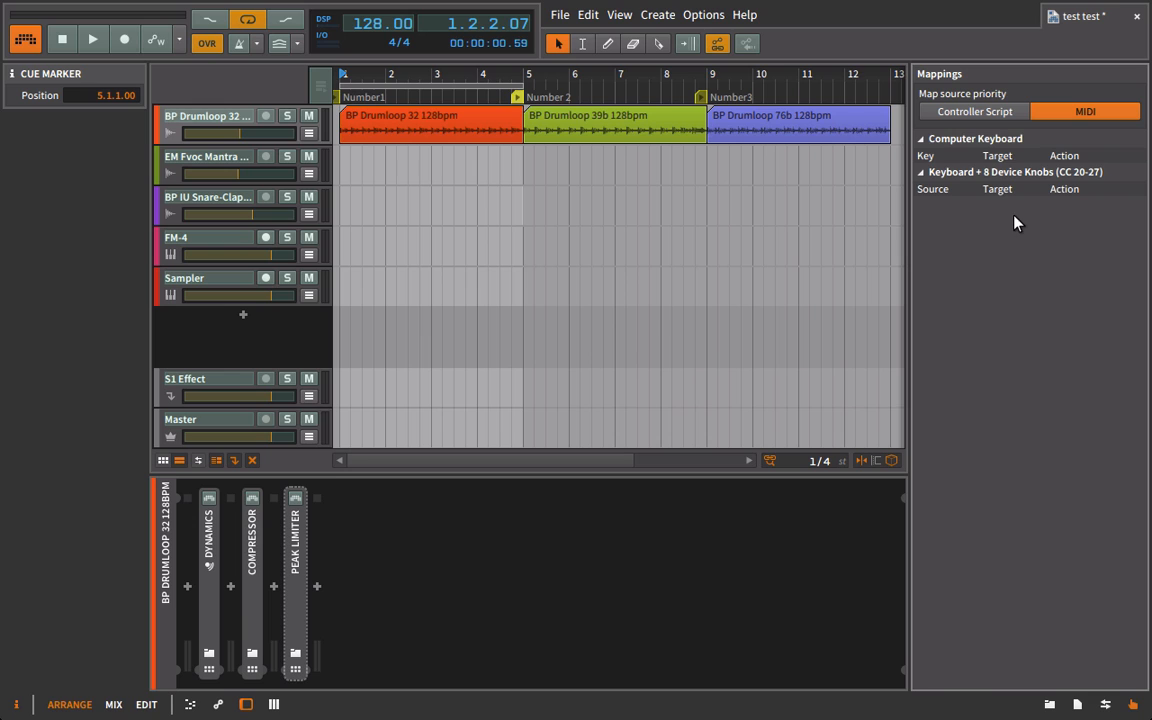
left_click(964, 111)
left_click(1045, 113)
left_click(287, 116)
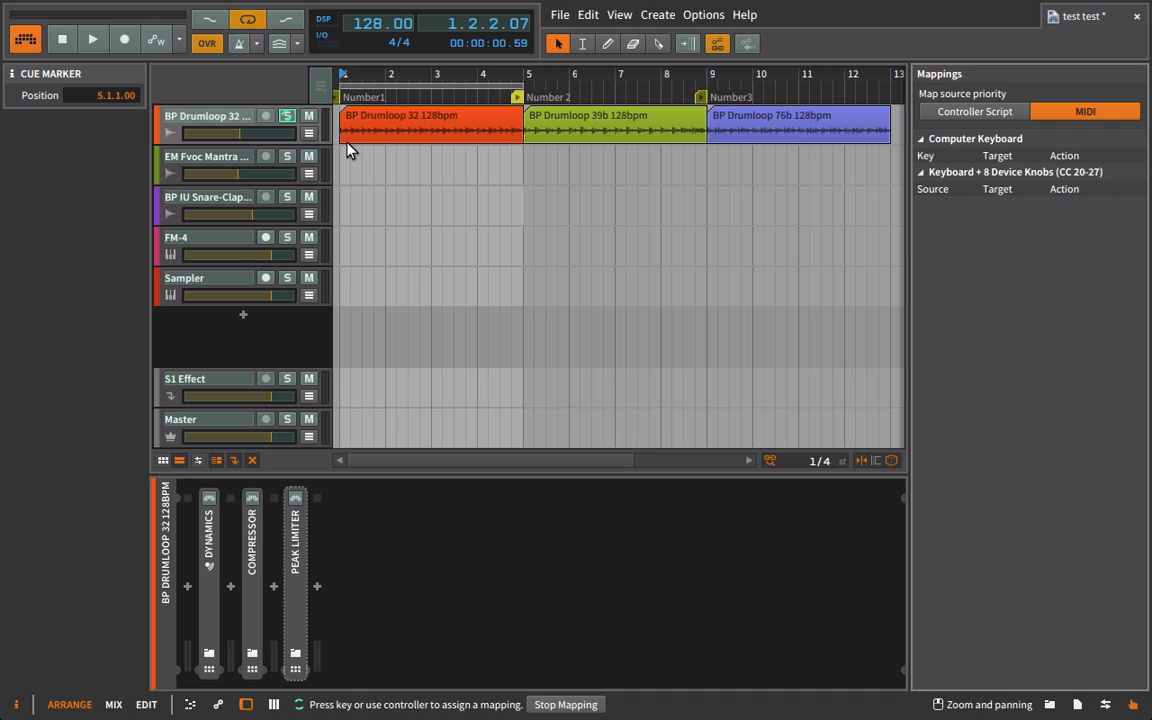
key("s")
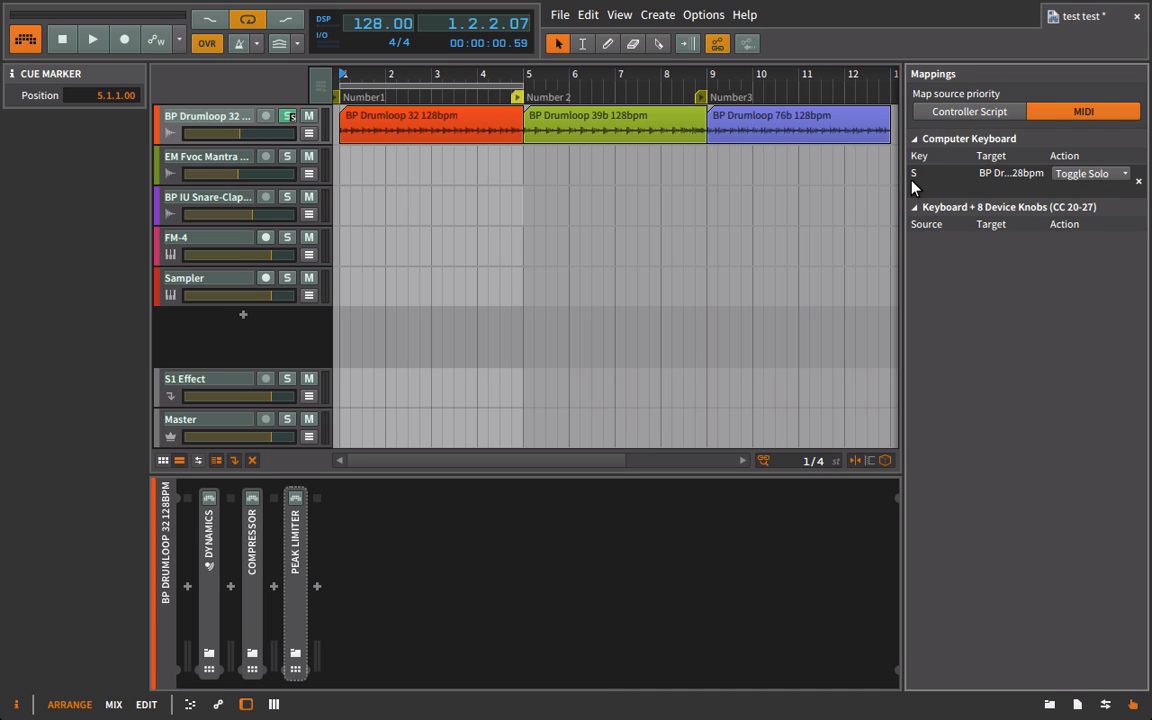
Examine the list of available actions for the S key mapping on the BP Drumloop 32 track.
left_click(1097, 176)
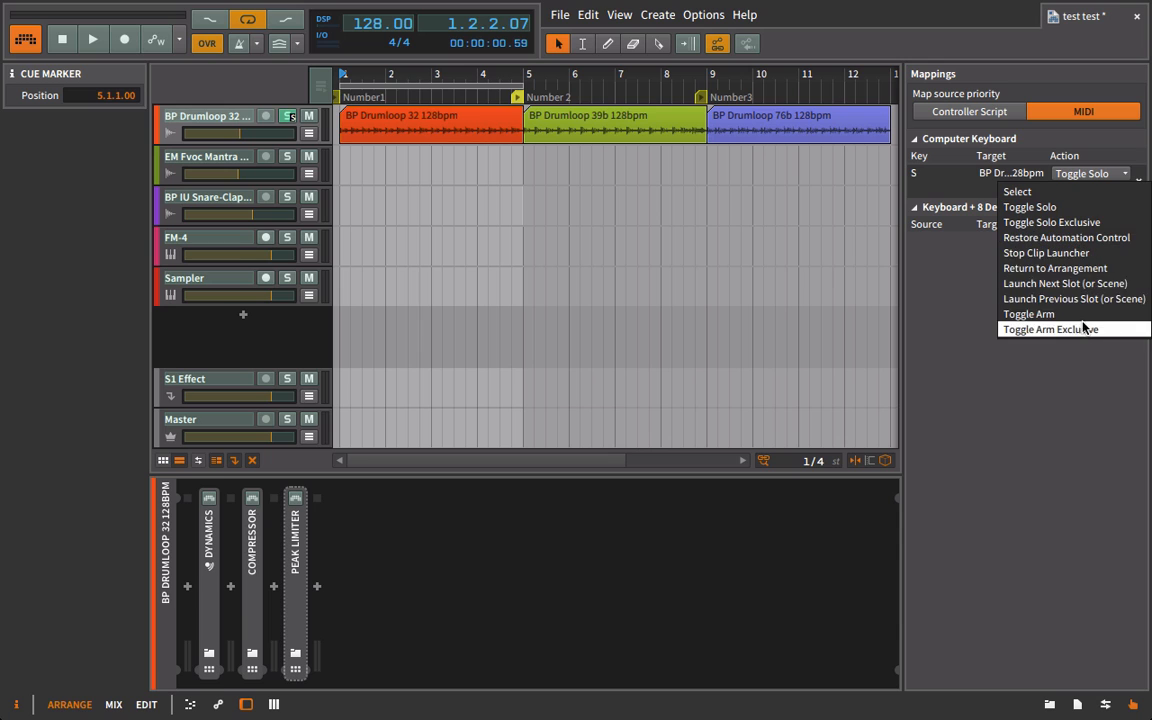
left_click(938, 375)
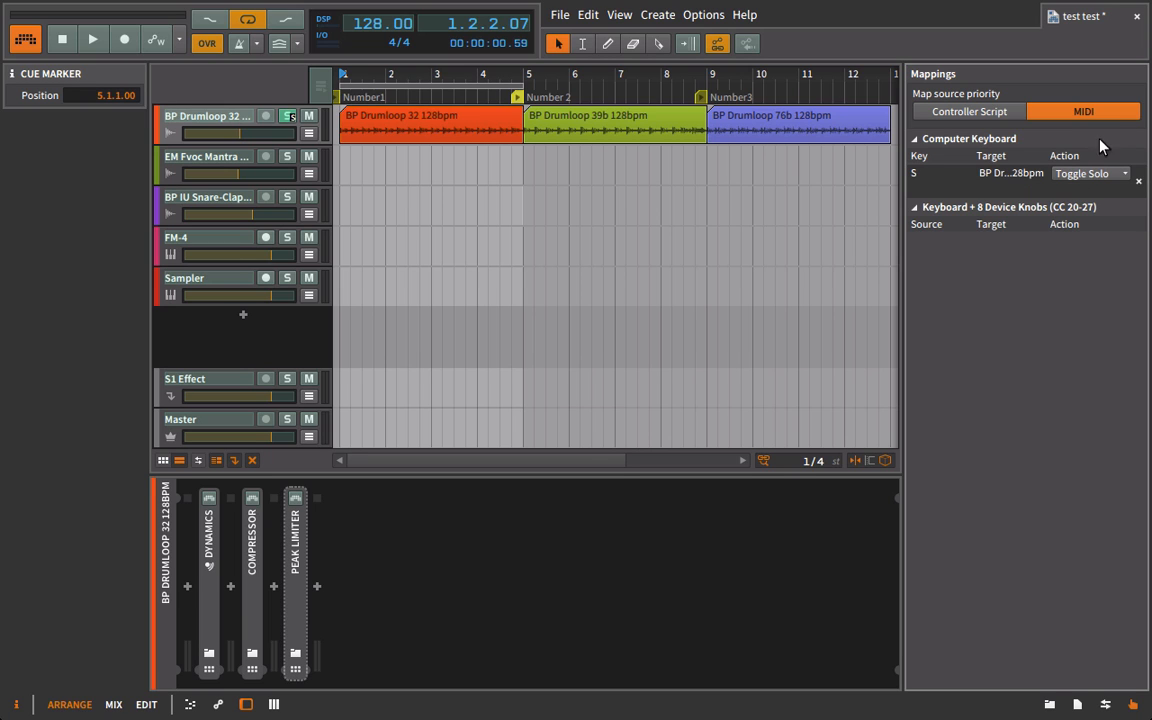
left_click(1088, 173)
left_click(1088, 173)
left_click(1088, 173)
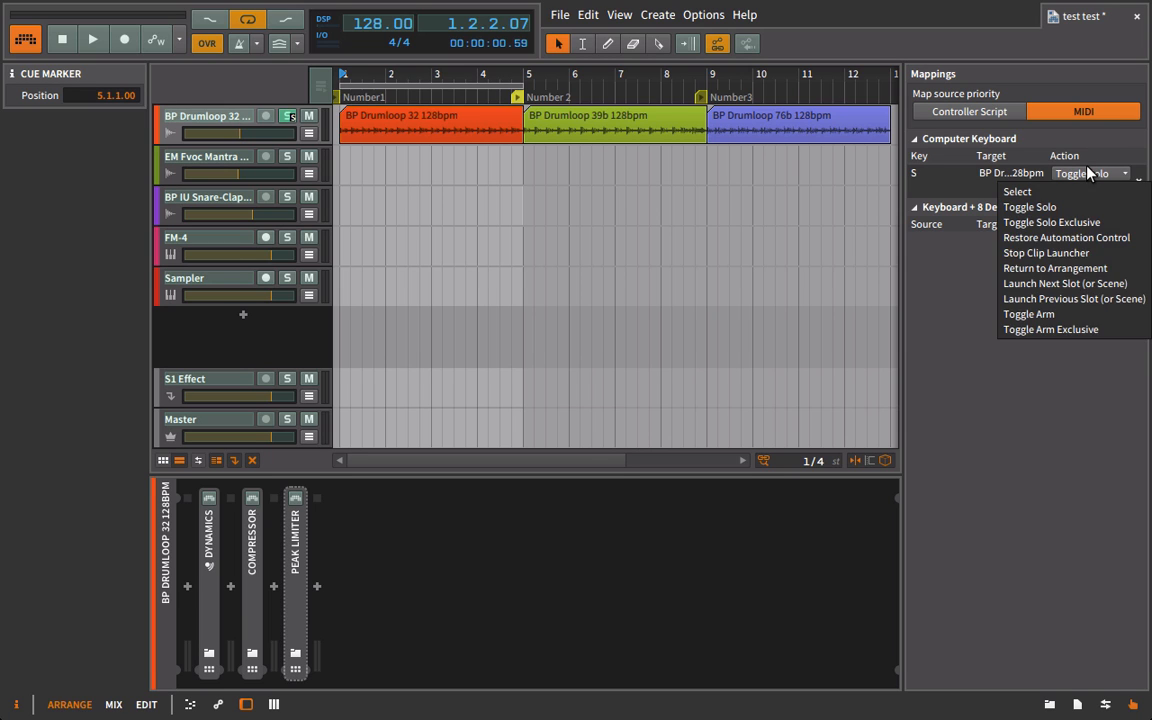
left_click(1088, 173)
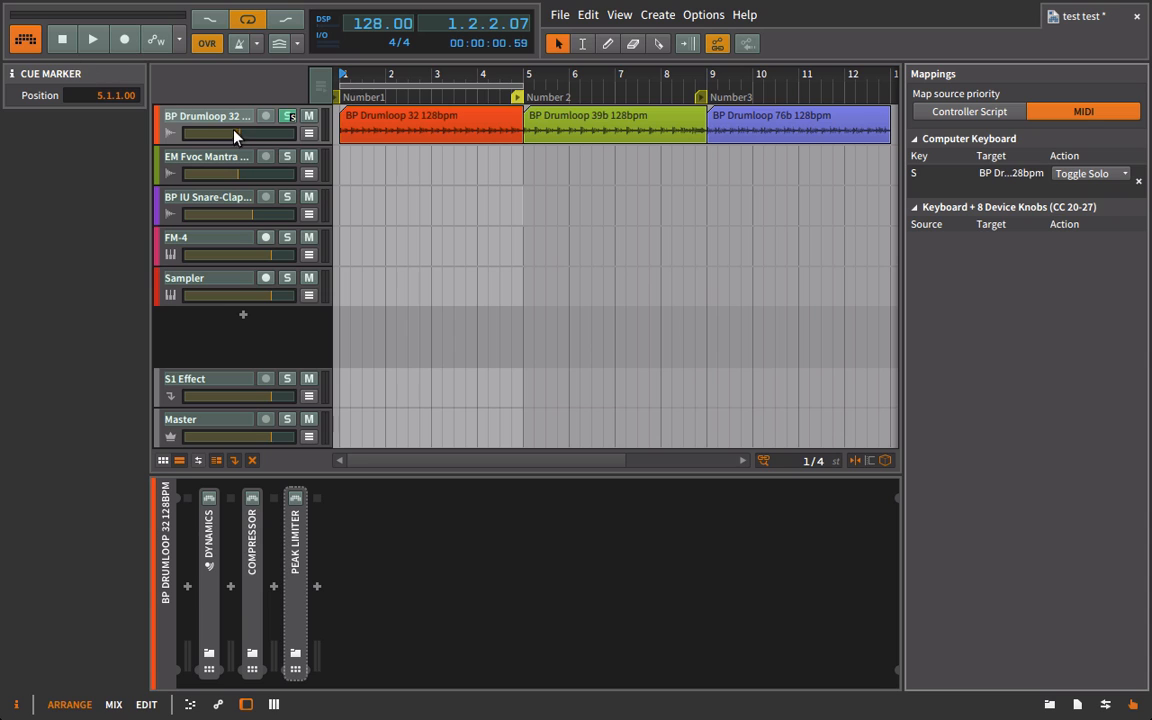
Set the S key mapping's action to Toggle Arm and switch it back to Toggle Solo.
left_click(1102, 176)
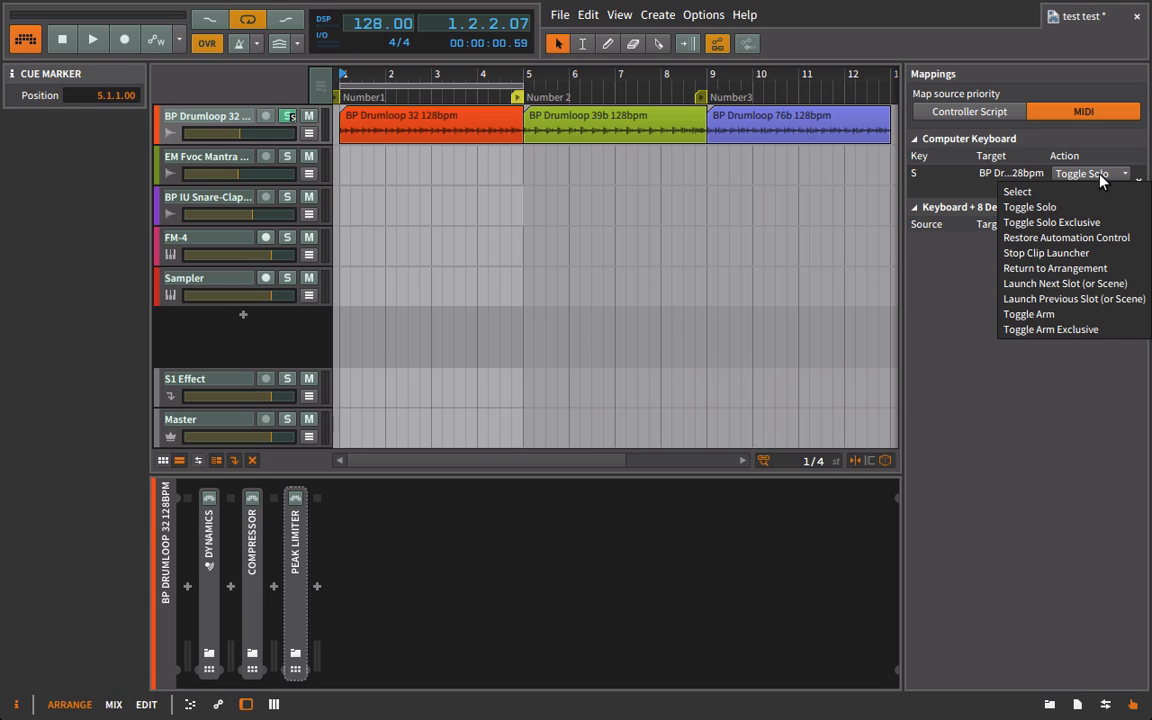
left_click(1035, 314)
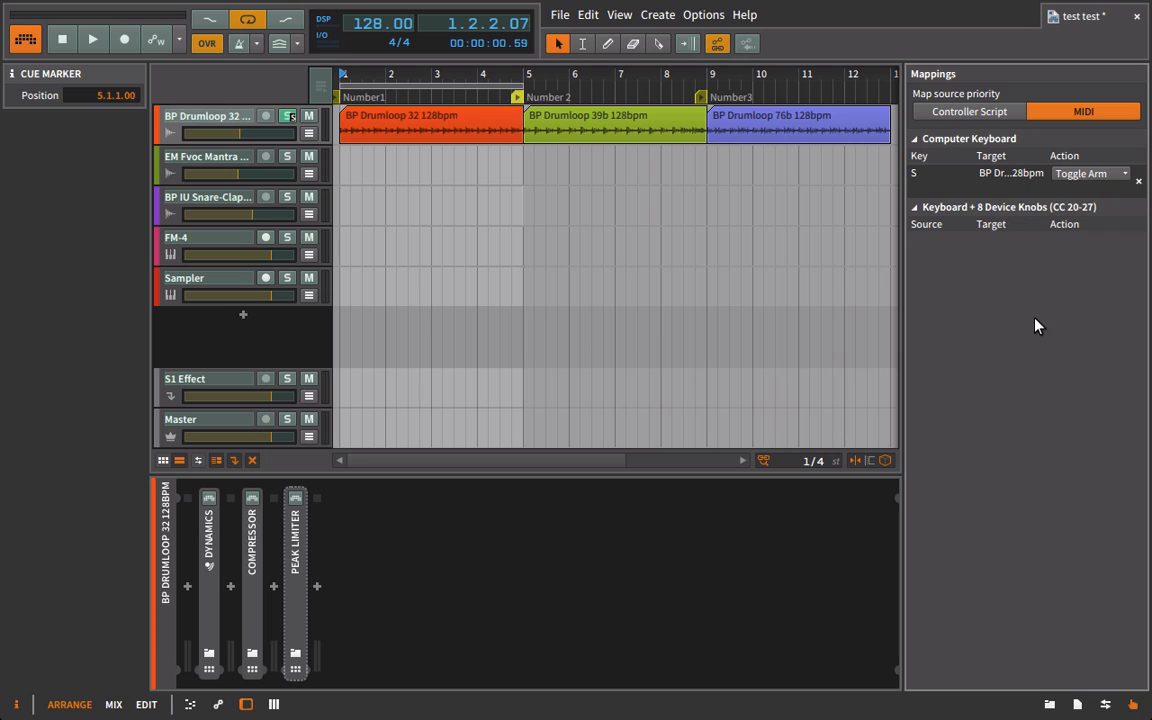
left_click(1097, 175)
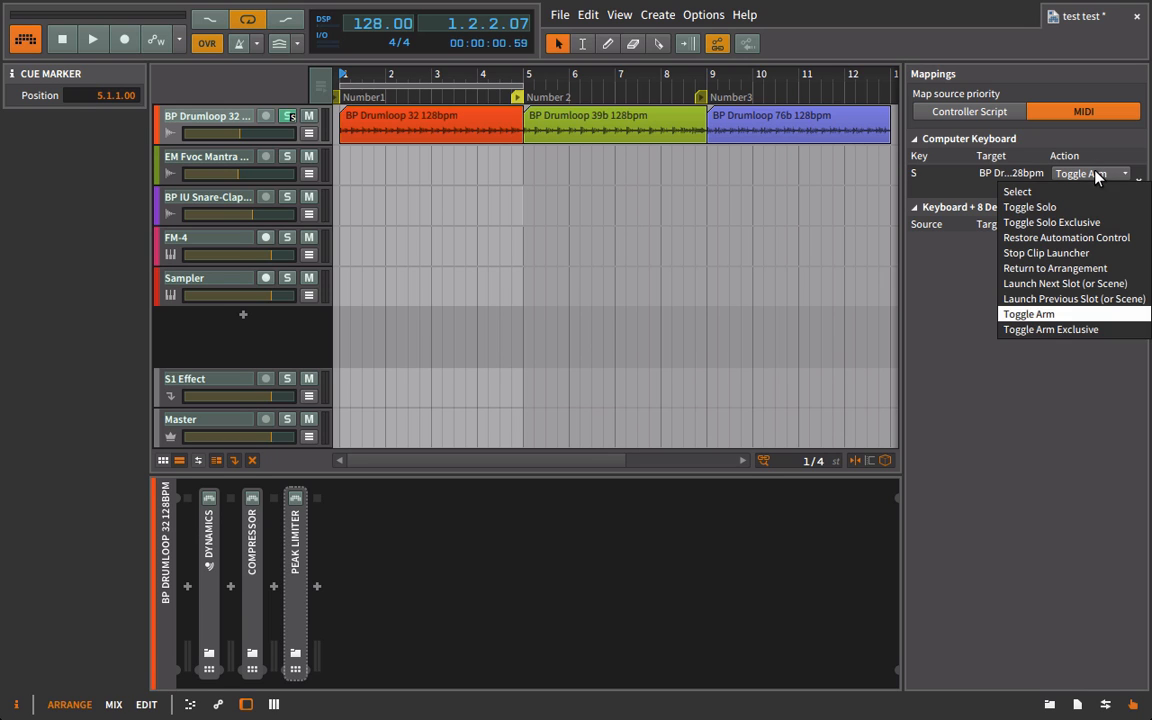
left_click(1035, 207)
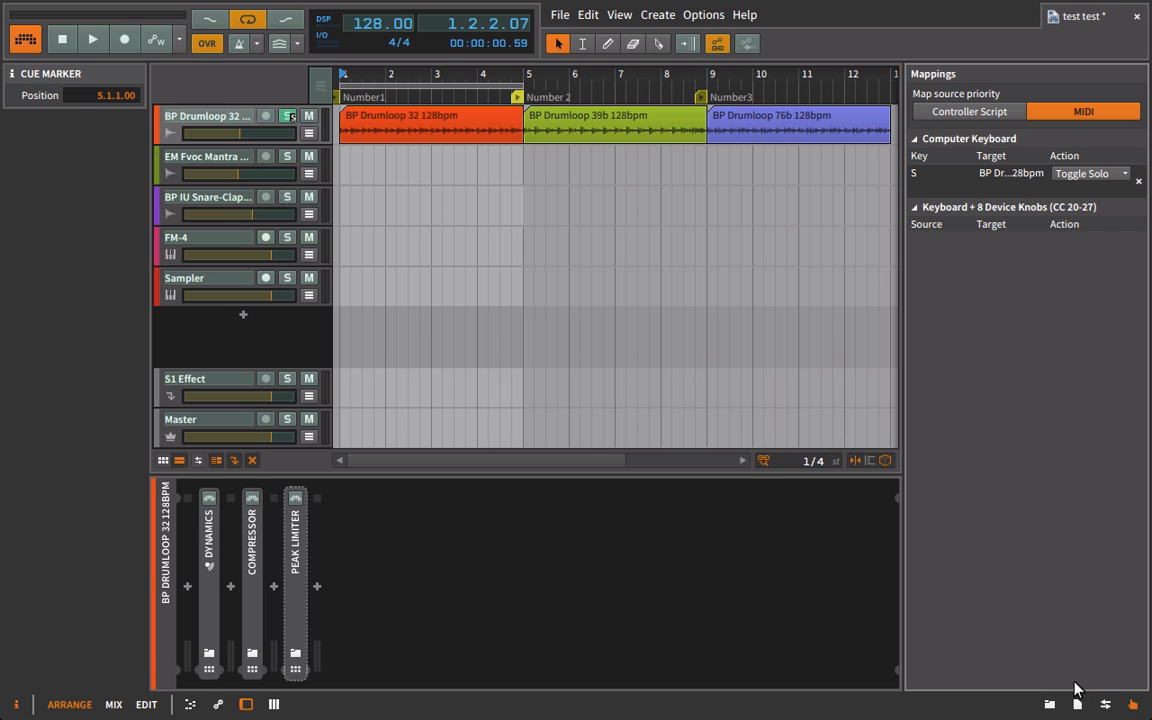
Leave the mapping mode and test the mapped solo toggle on the BP Drumloop 32 track.
left_click(1133, 704)
key("s")
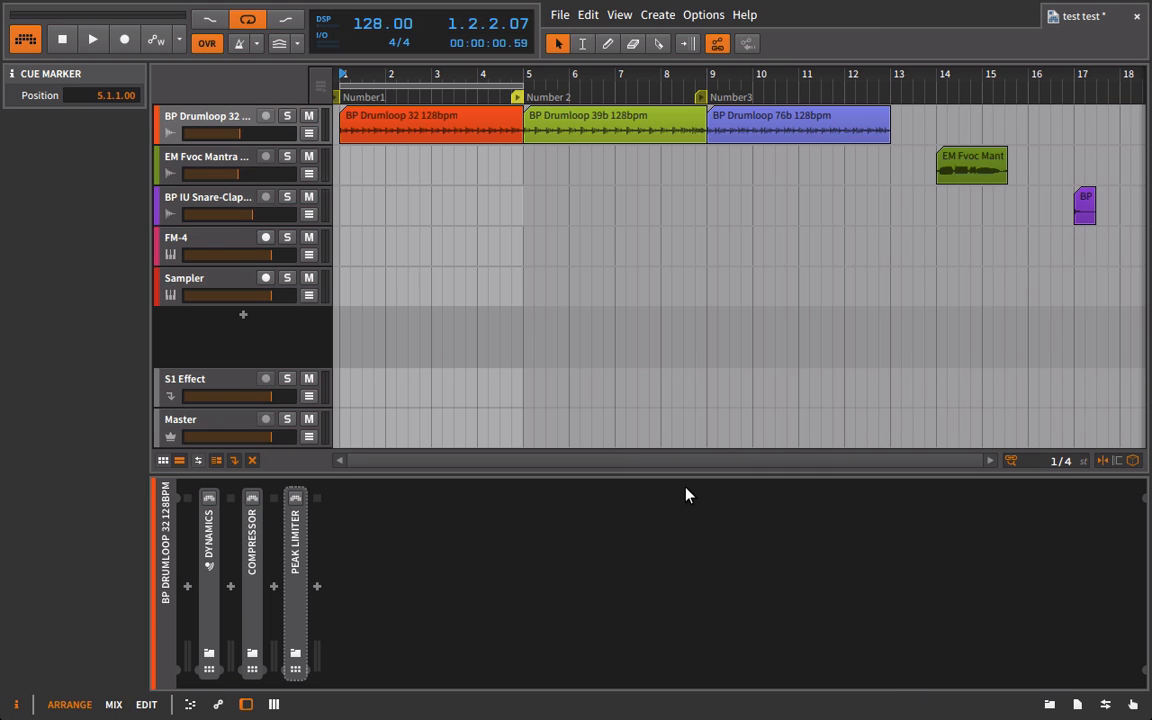
key("s")
key("s")
Map the BP Drumloop 32 track's volume to controller CC12 with a maximum of 0 dB, and leave the mapping mode.
left_click(1138, 704)
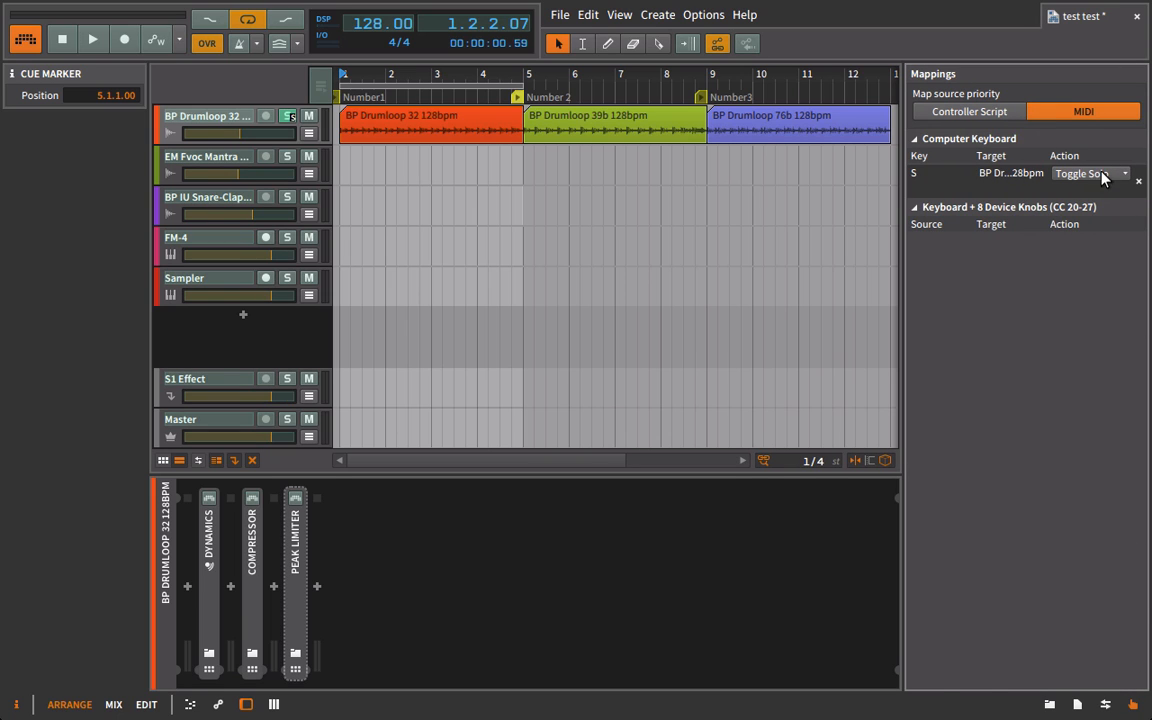
left_click(239, 134)
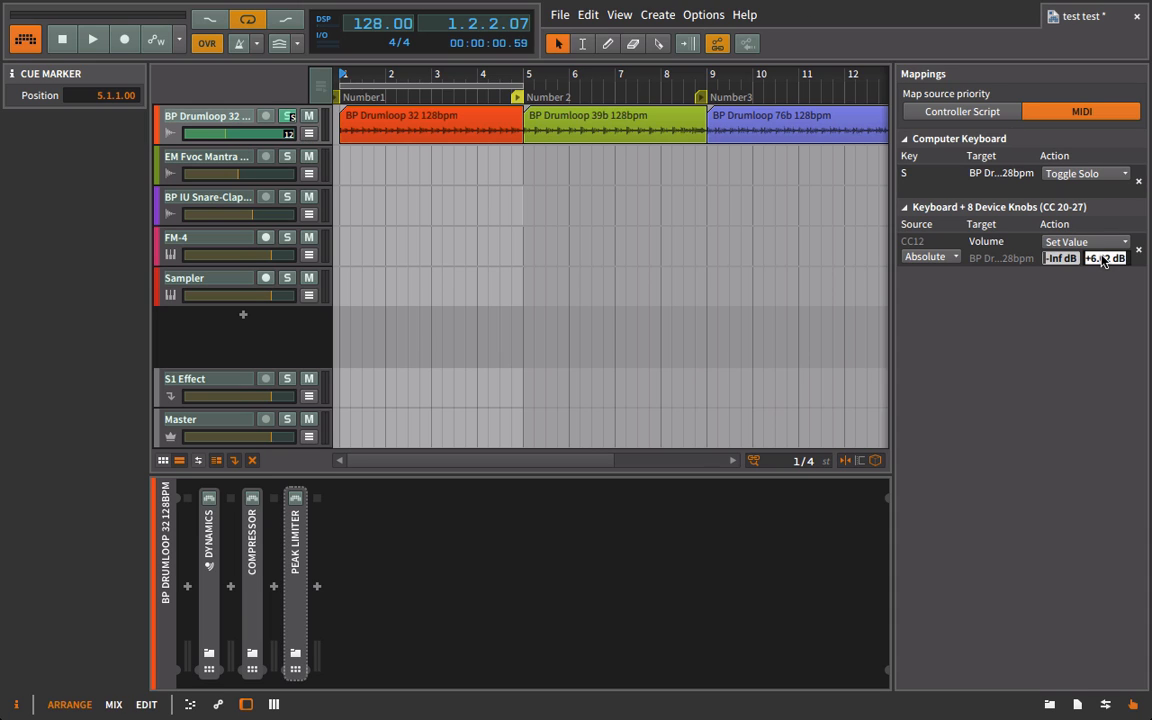
type("0")
key("Return")
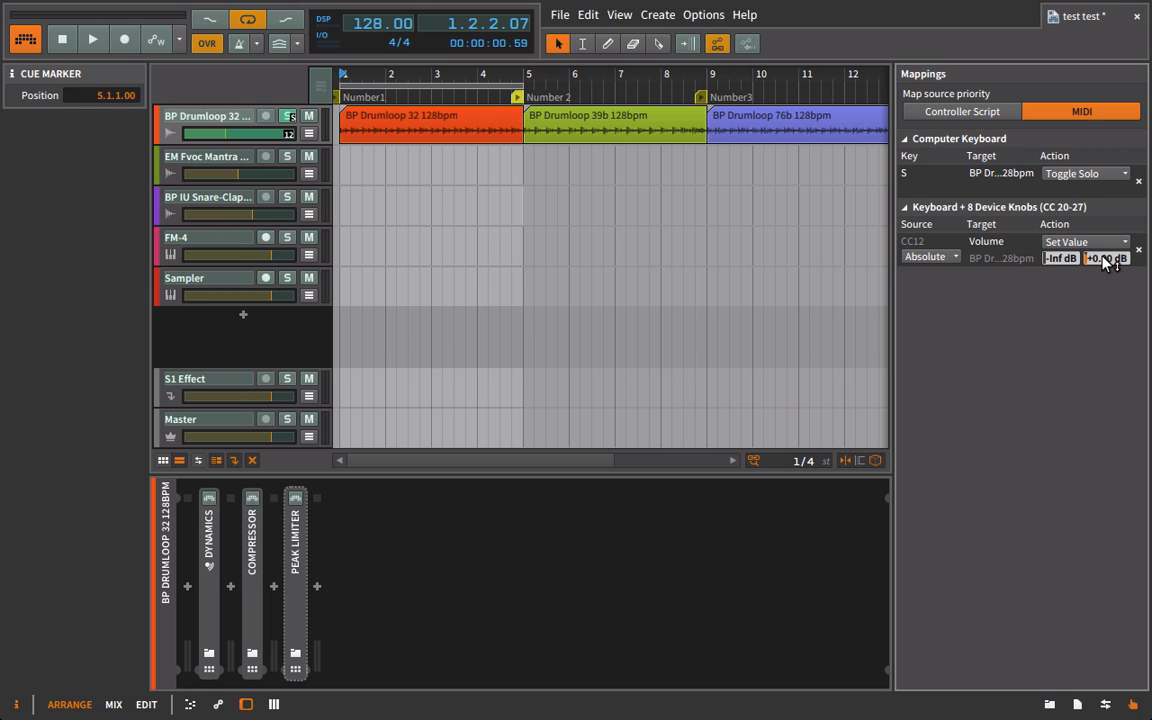
left_click(1133, 704)
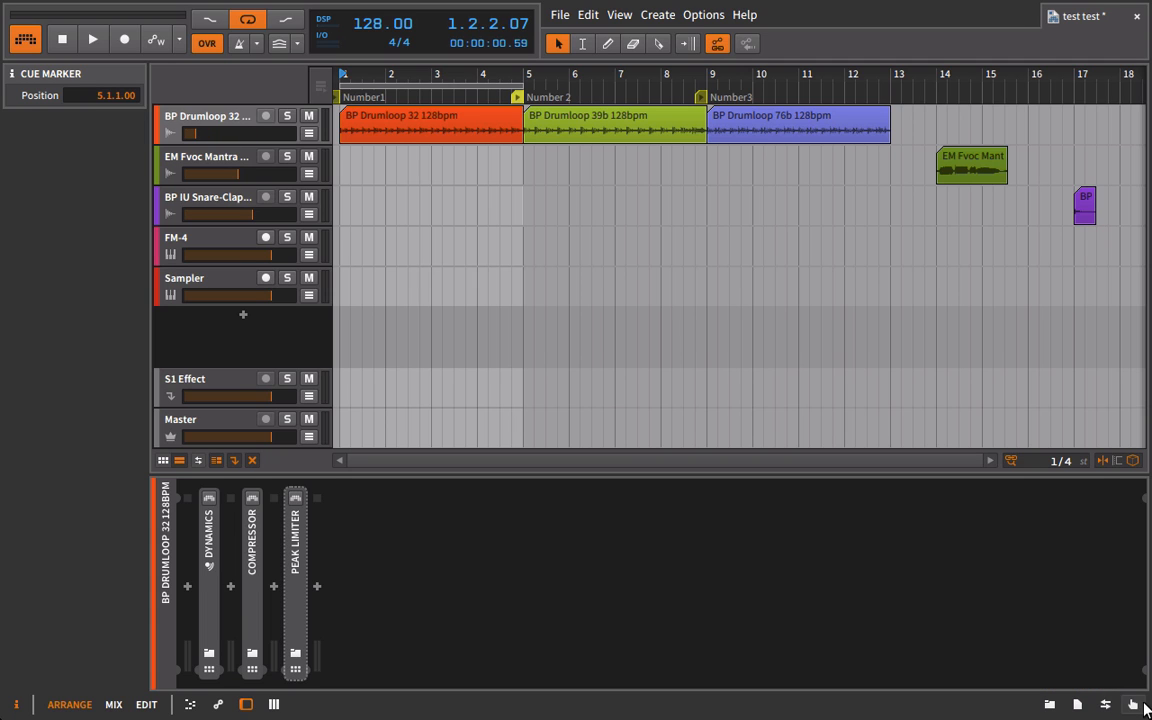
Map the EM Fvoc Mantra volume to CC12 as well, and invert the BP Drumloop 32 volume range to run from 0 dB to -Inf dB.
left_click(1133, 704)
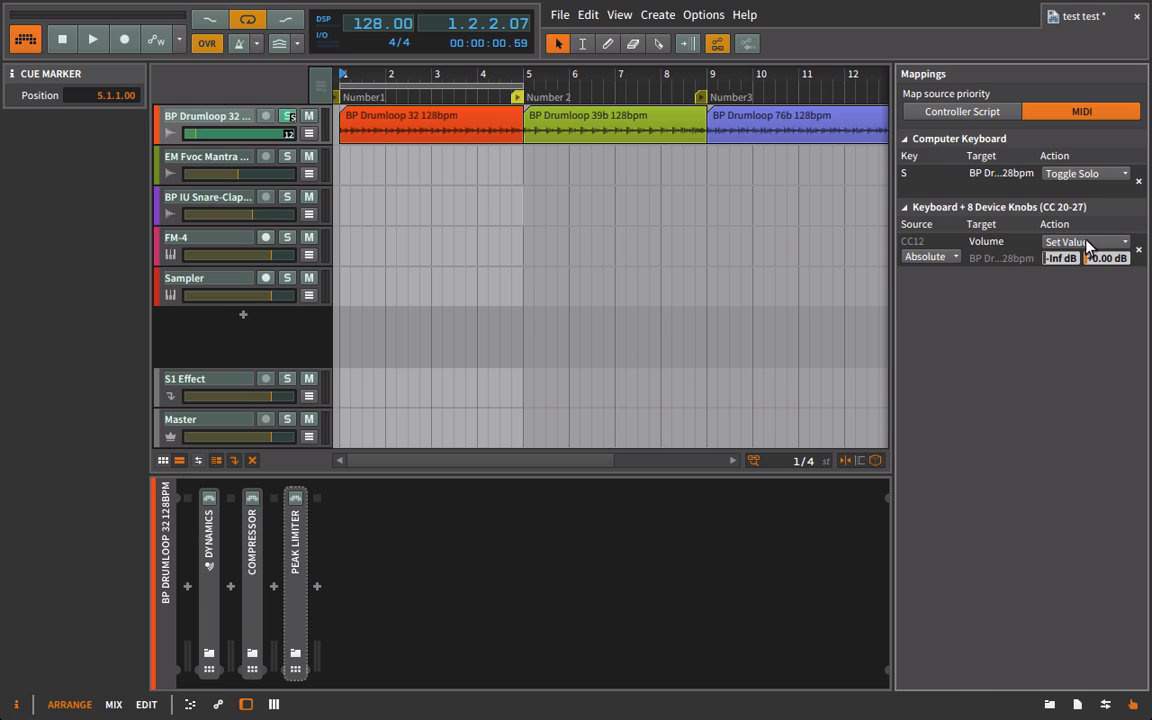
left_click(272, 174)
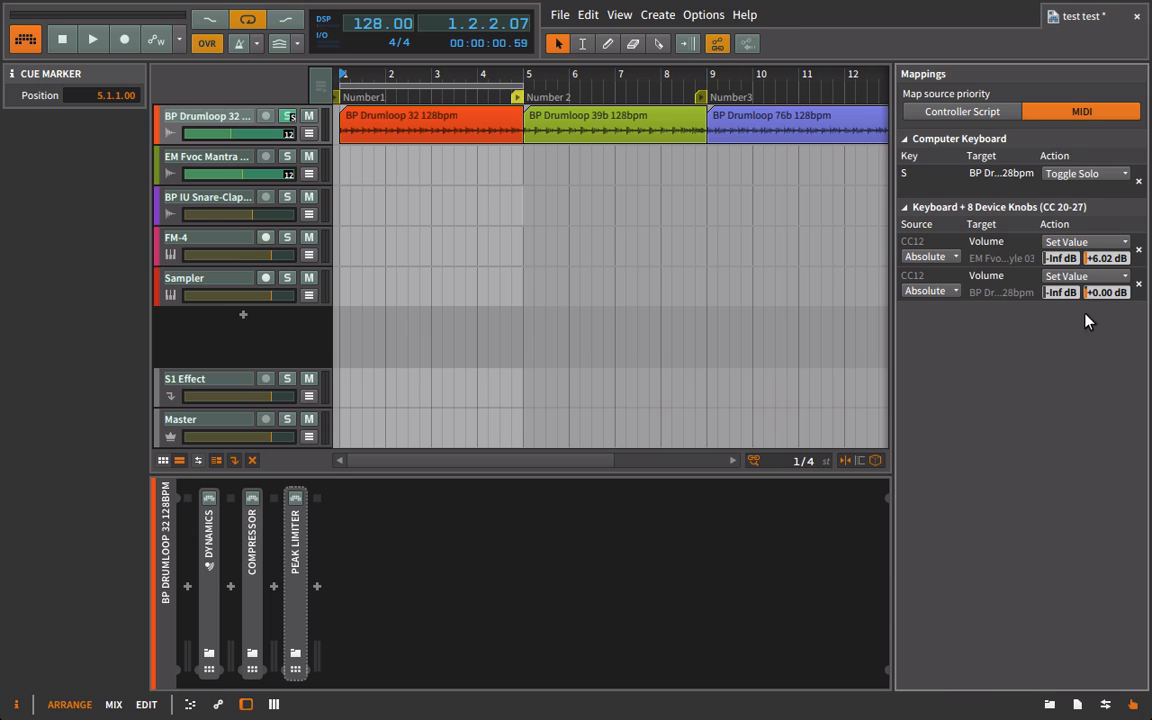
mouse_move(1061, 292)
left_mouse_down()
mouse_move(1061, 270)
mouse_move(1061, 280)
left_mouse_up()
double_click(1053, 291)
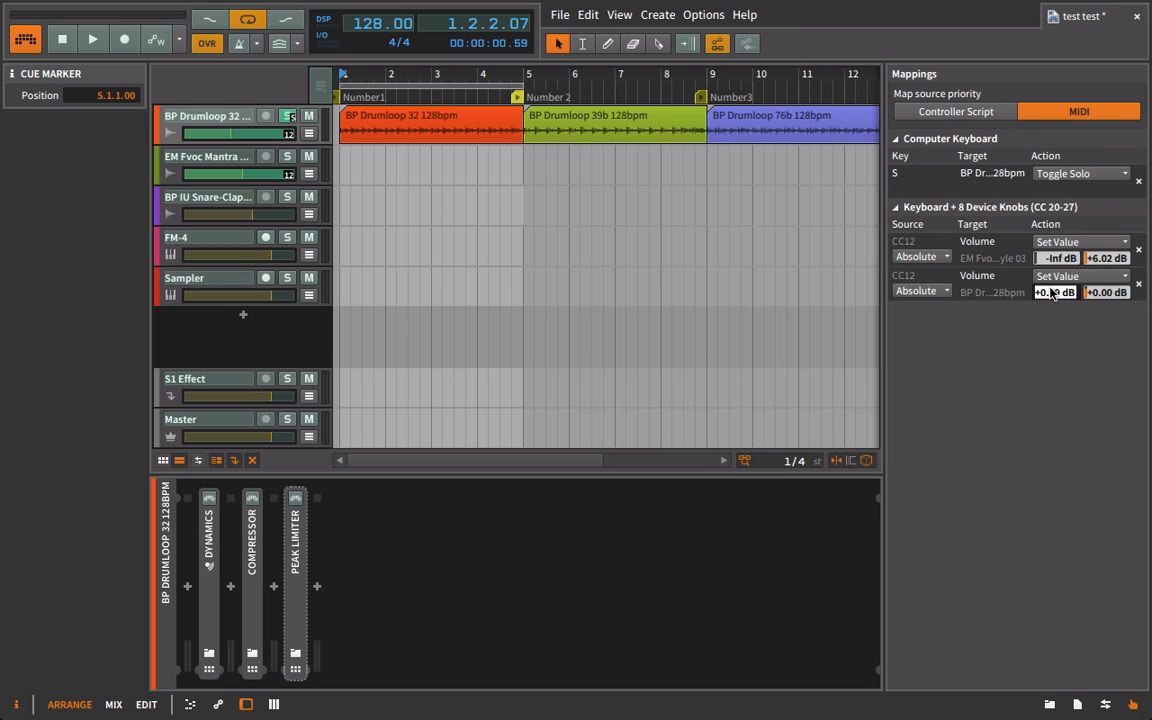
type("0")
key("Return")
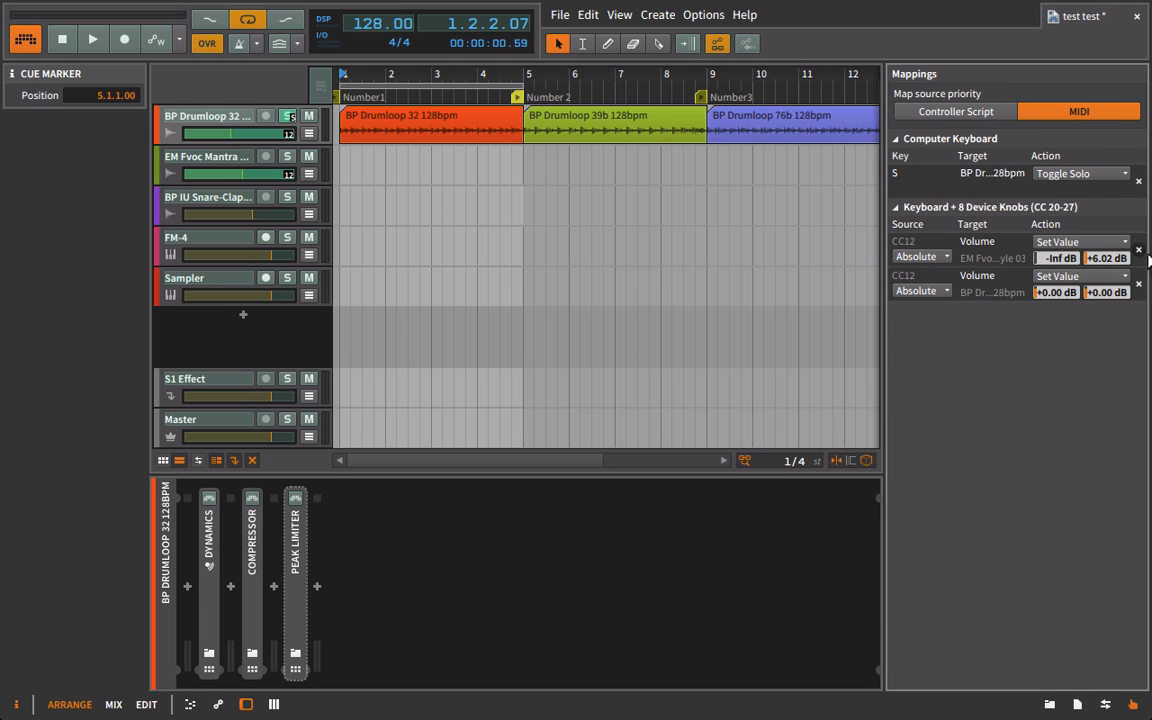
left_click_drag(1098, 294, 1098, 345)
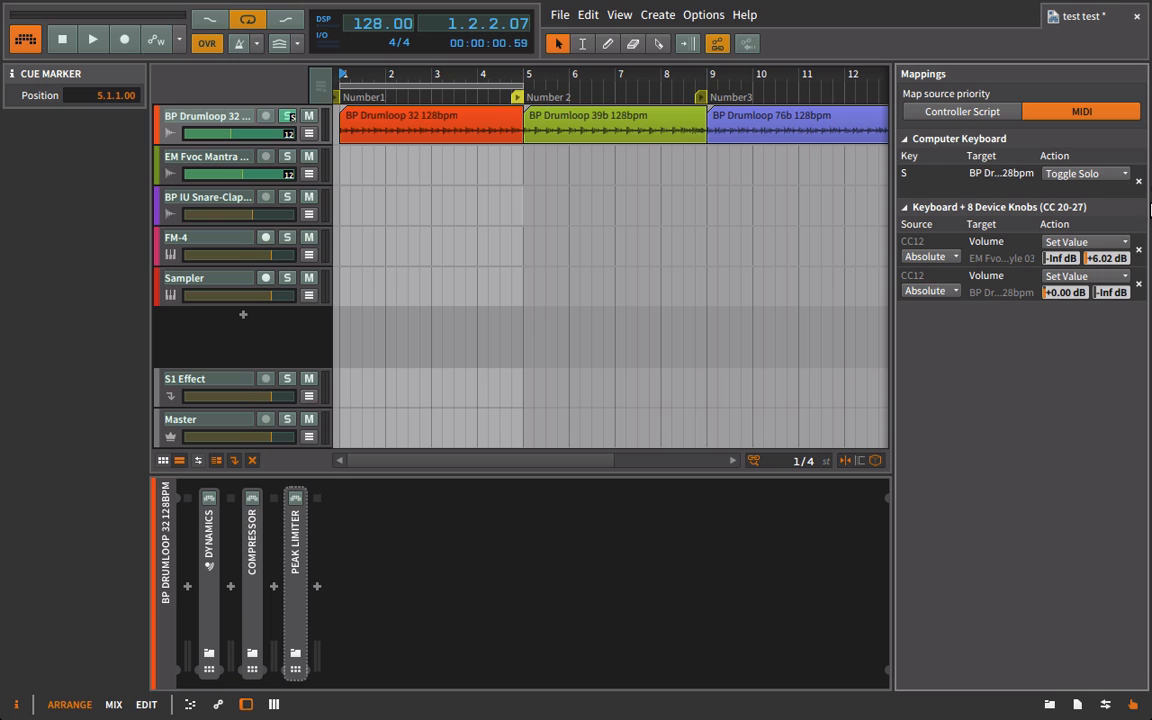
Leave the mapping mode and try out the opposing volume mappings of the BP Drumloop 32 and EM Fvoc Mantra tracks.
left_click(1133, 704)
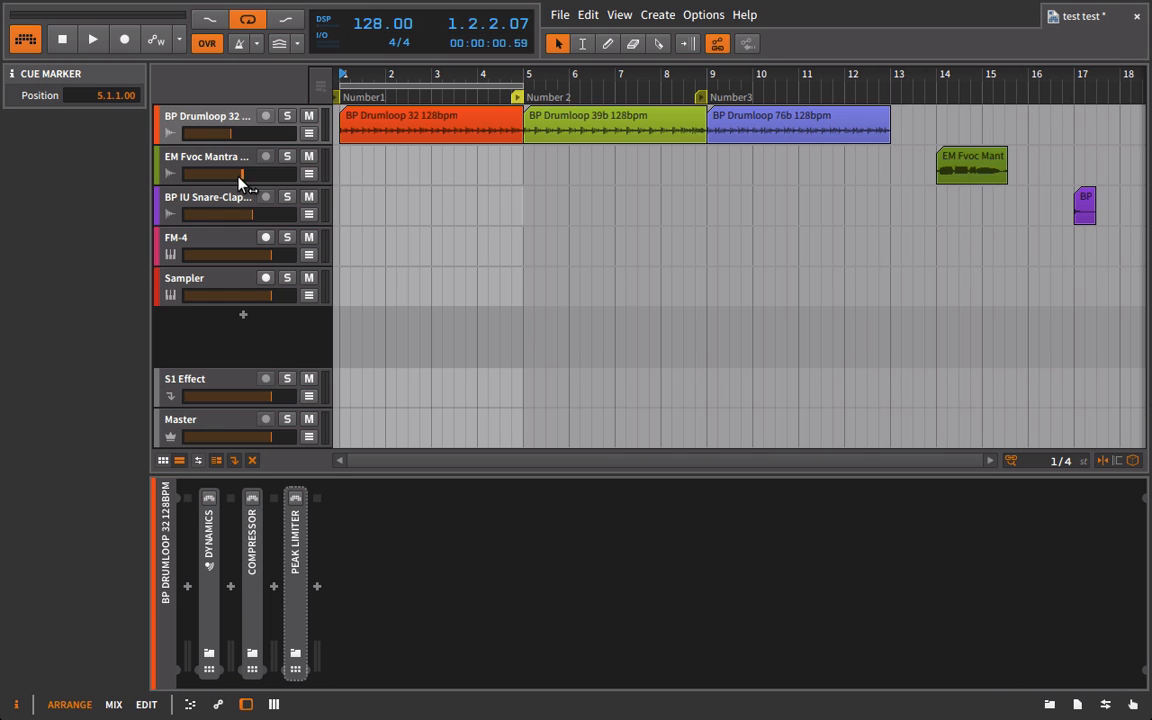
left_click_drag(240, 178, 272, 176)
left_click_drag(240, 133, 272, 135)
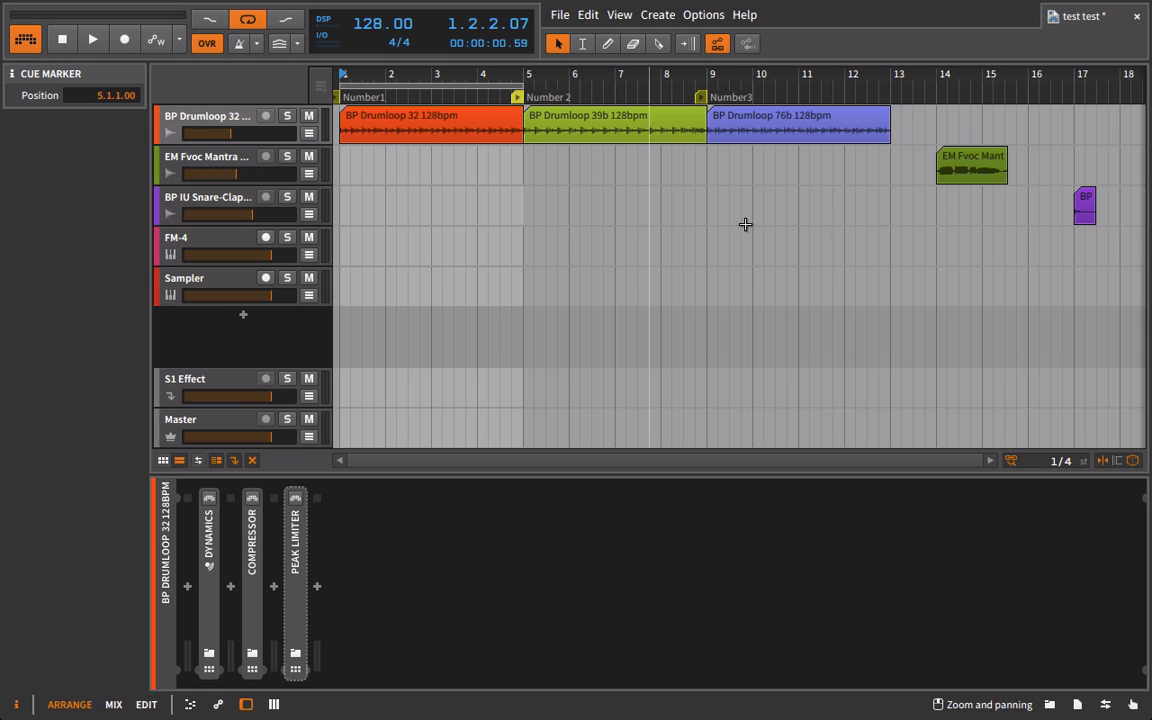
Map the S key to toggle solo on the EM Fvoc Mantra track too, and test the combined solo mapping.
left_click(1132, 705)
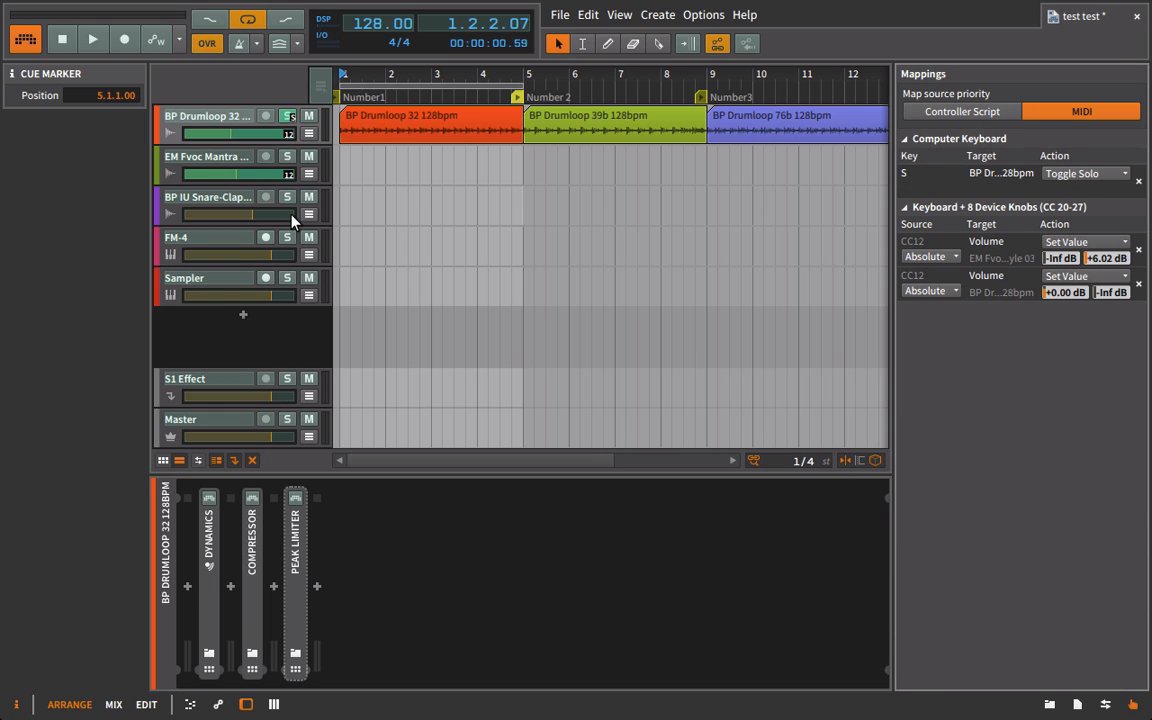
left_click(288, 157)
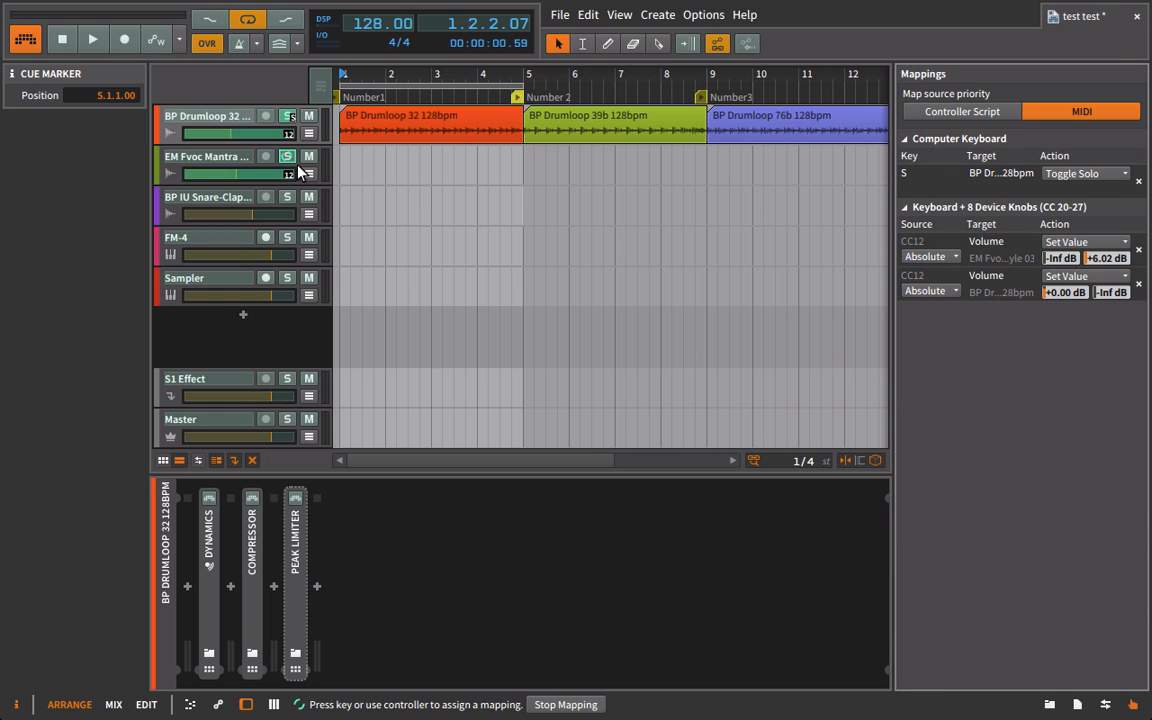
key("s")
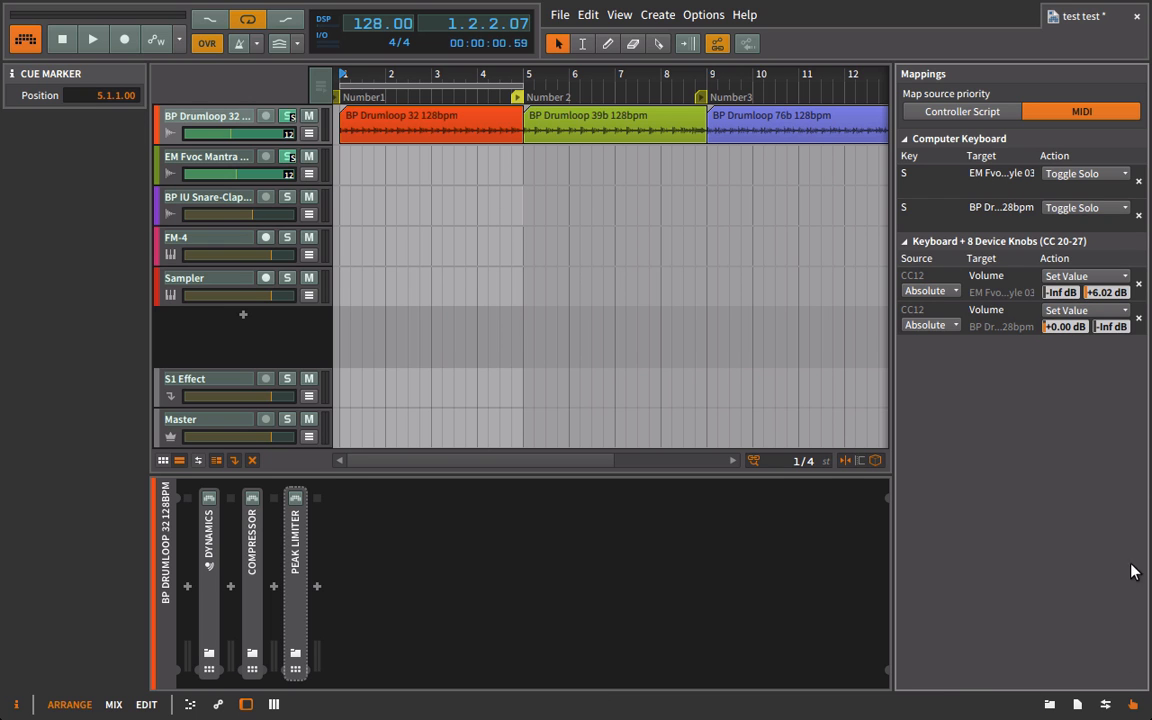
left_click(1132, 705)
key("s")
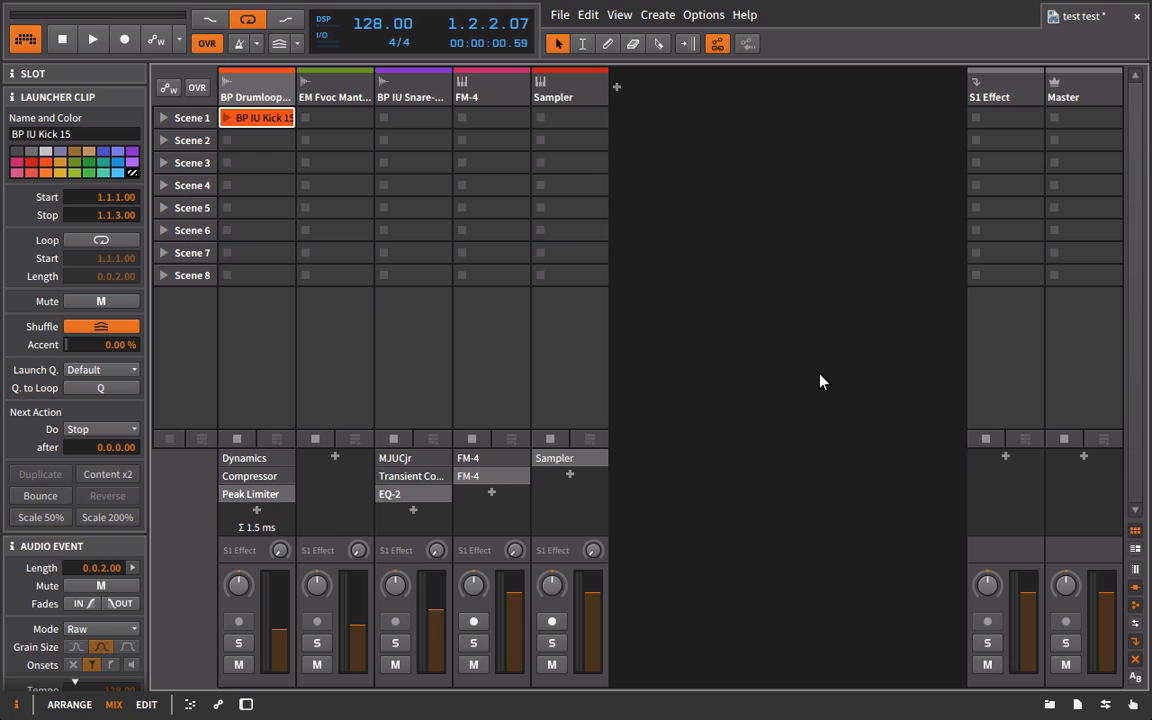
Enlarge the launcher clip slots in the Mix view and open the BP IU Kick 15 clip in the detail editor.
left_click(1136, 550)
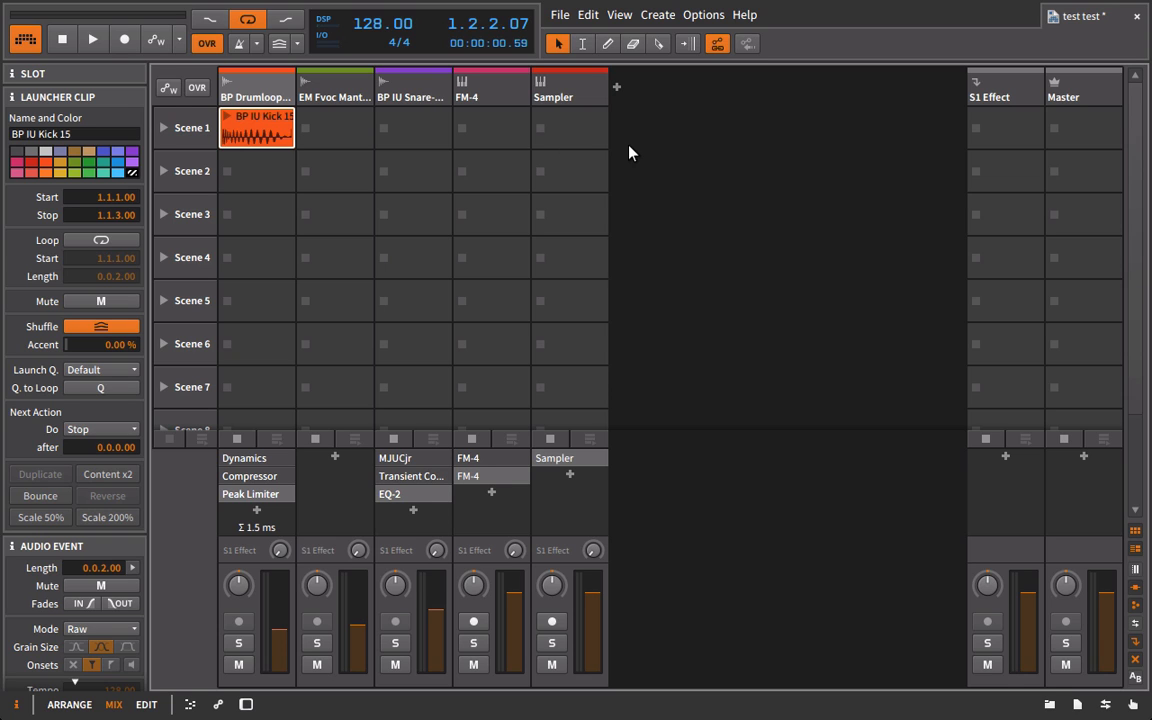
left_click(204, 131)
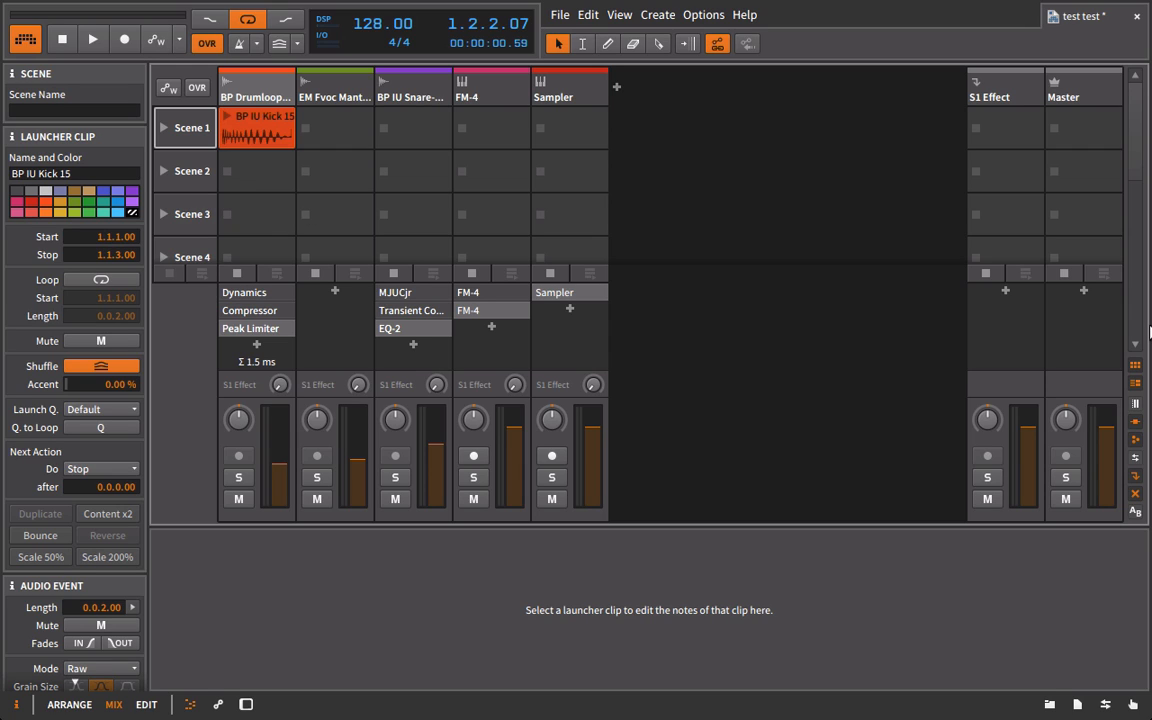
double_click(262, 140)
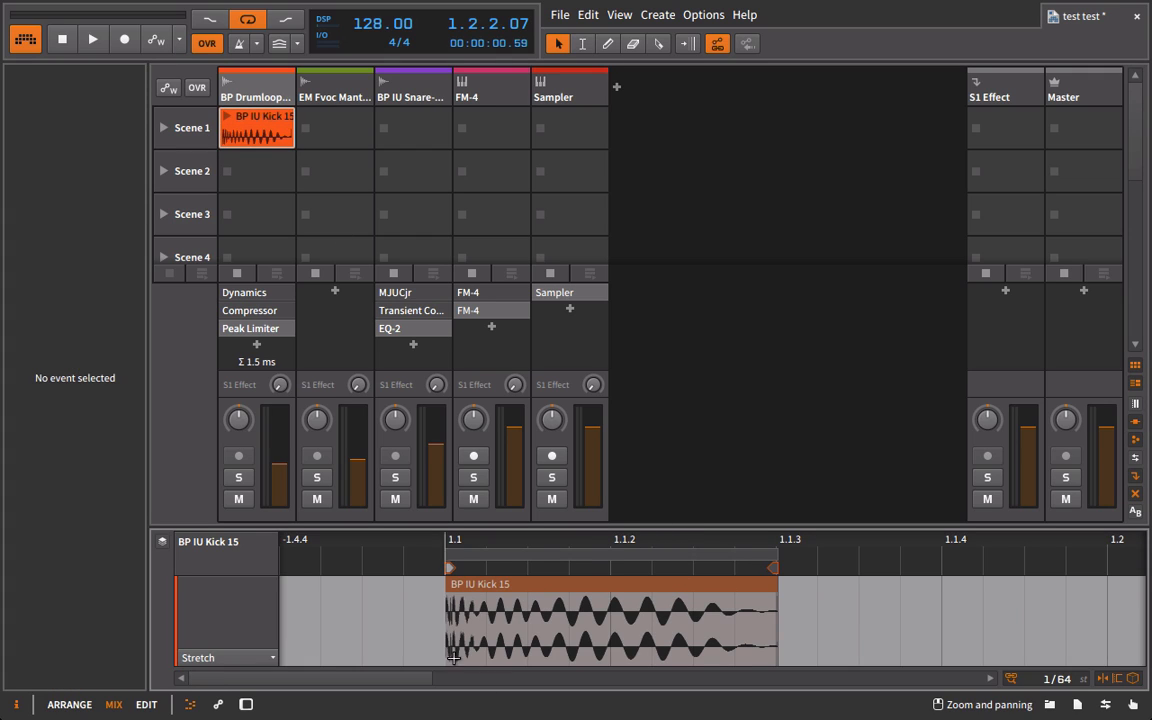
left_click(553, 600)
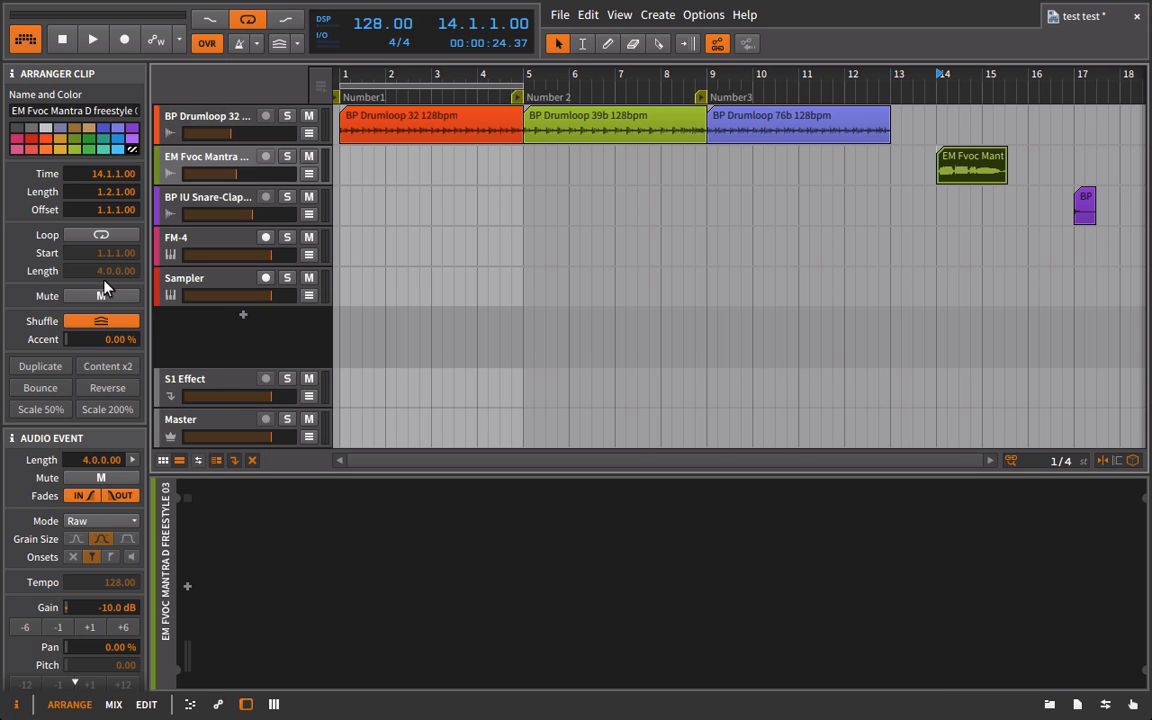
Look over the EM Fvoc Mantra clip's inspector settings, and hide and show the inspector again.
scroll(67, 269, "down", 2)
left_click(16, 706)
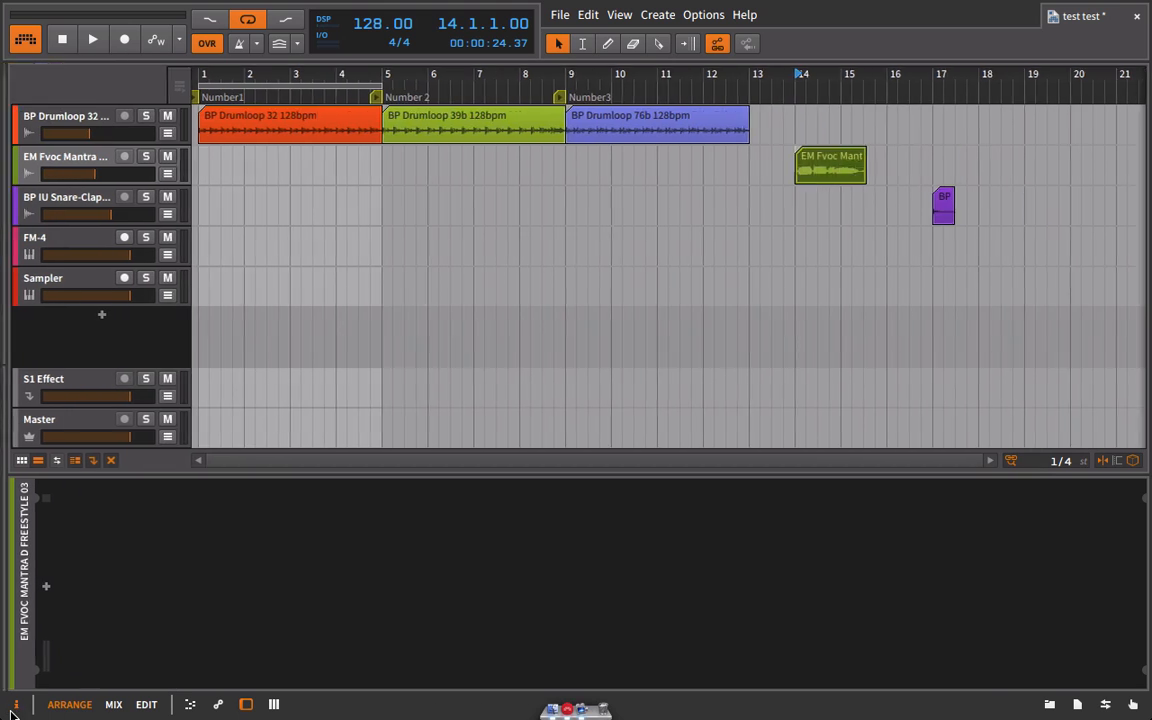
left_click(16, 706)
Open the EM Fvoc Mantra clip in the detail editor and compare the inspector settings of the clip and its audio event.
double_click(965, 168)
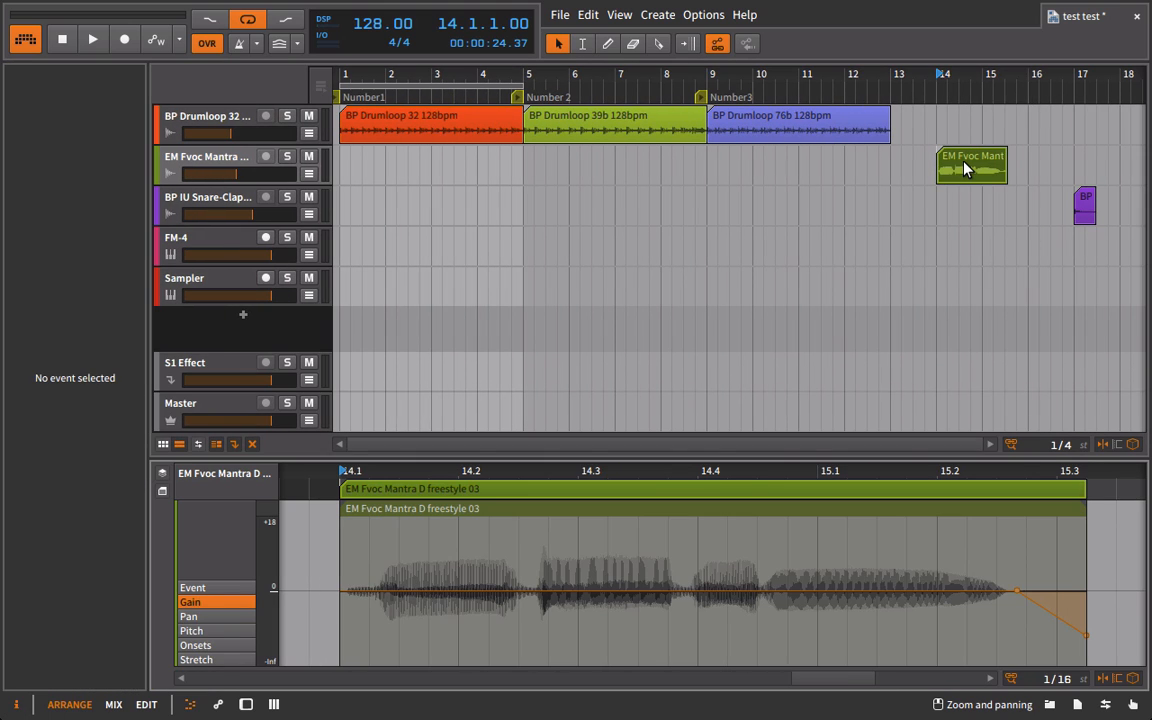
left_click(965, 168)
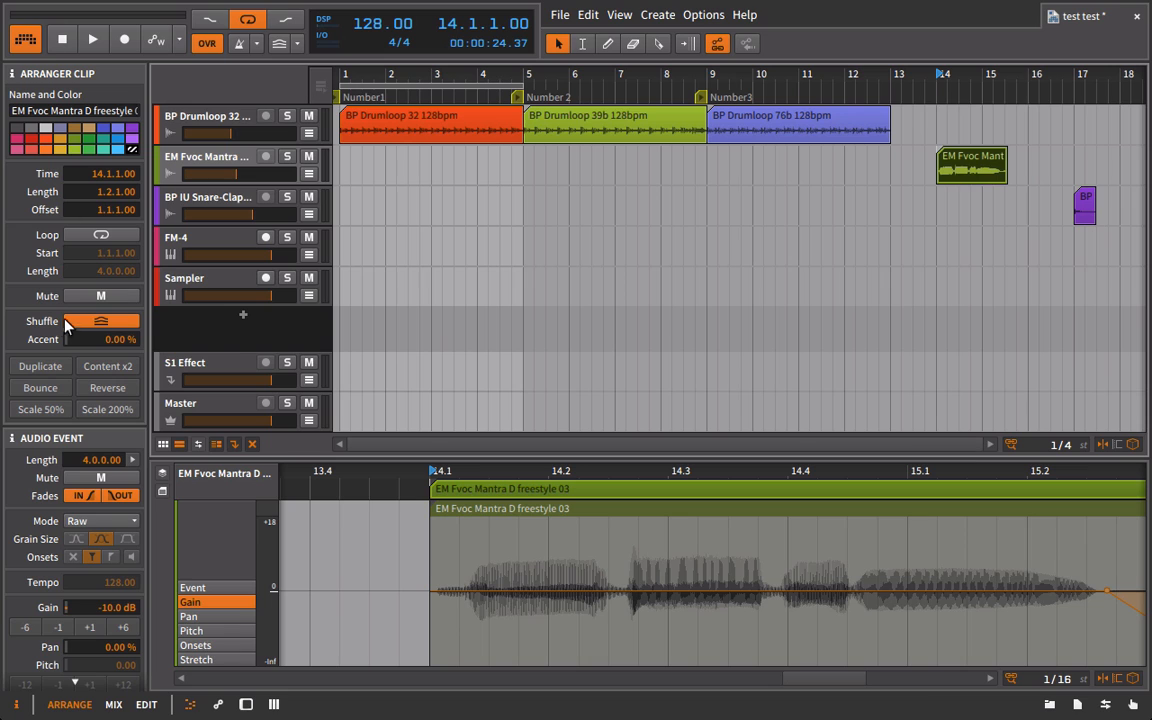
left_click(484, 514)
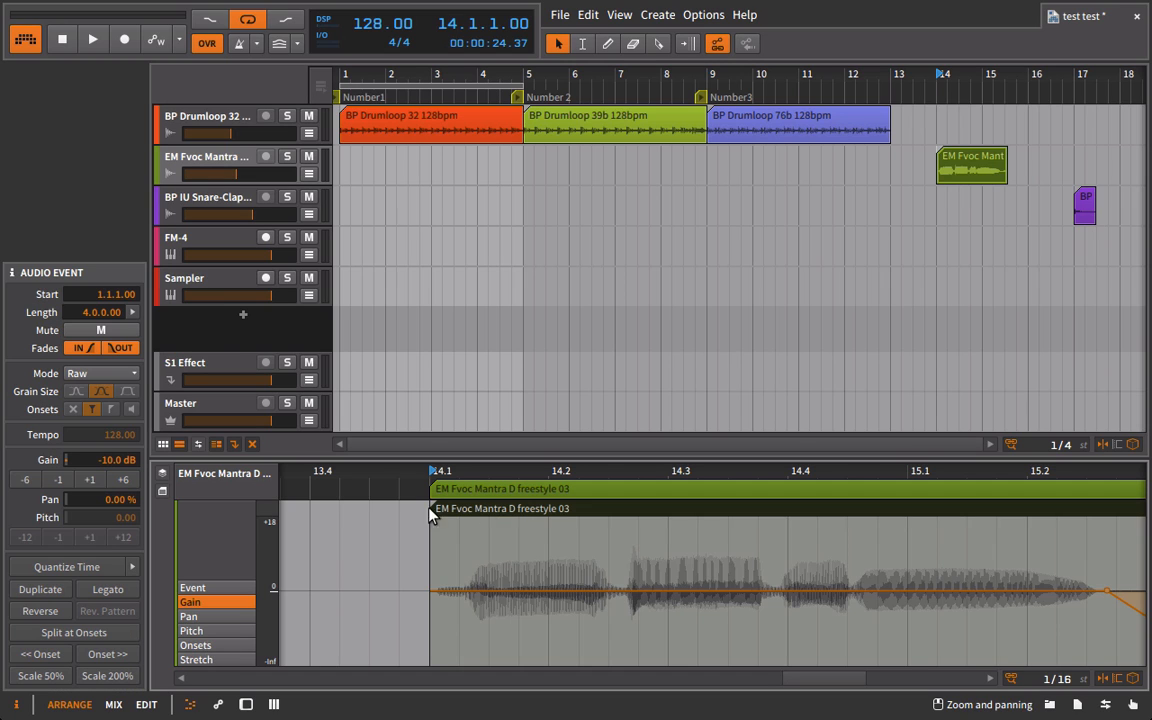
left_click(973, 158)
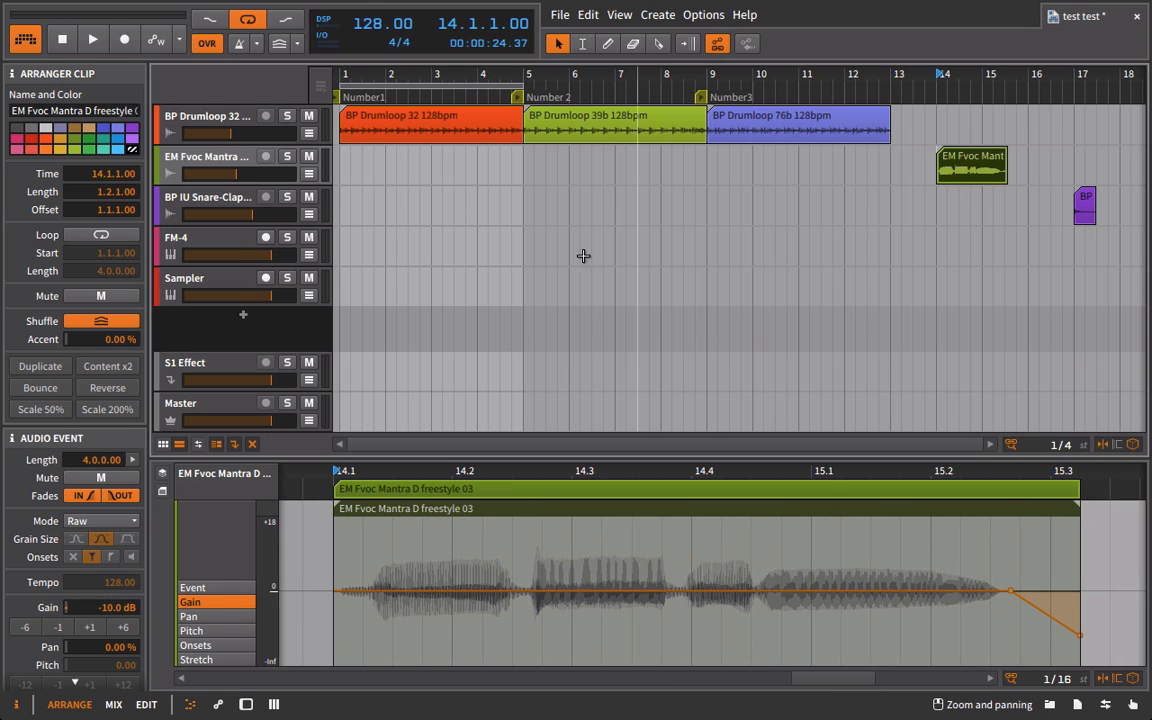
Return the EM Fvoc Mantra track to its device chain, reselect its clip and open the device browser.
left_click(213, 172)
left_click(1034, 180)
left_click(985, 172)
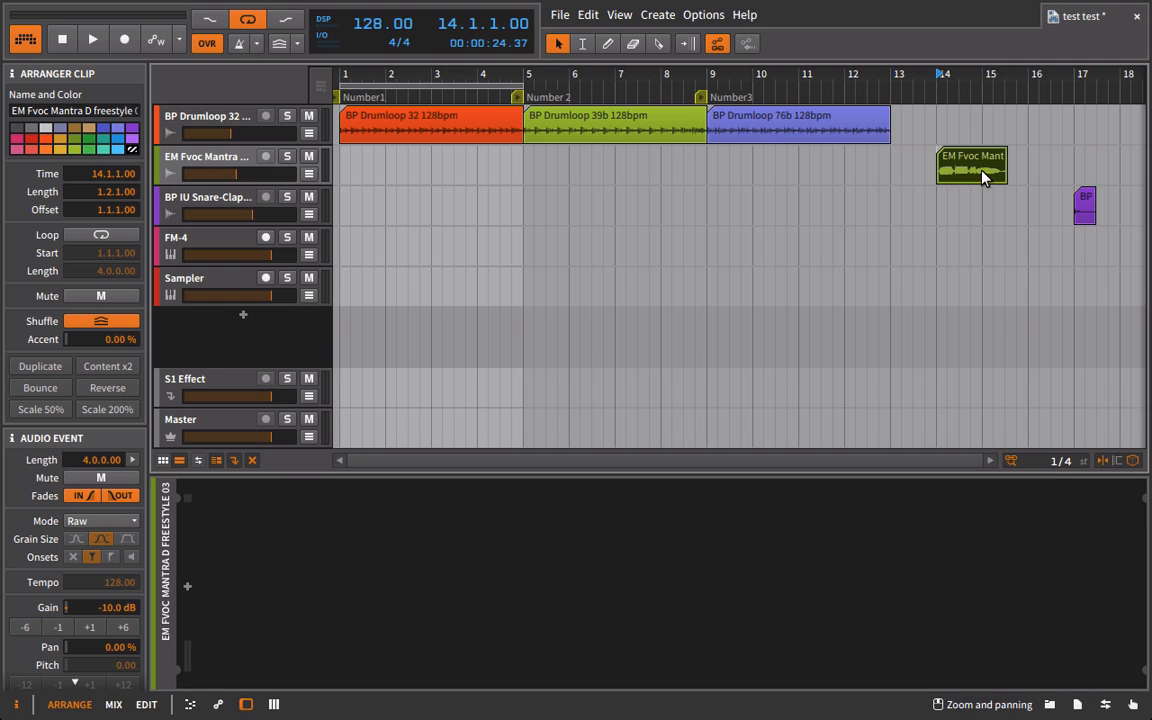
left_click(1078, 700)
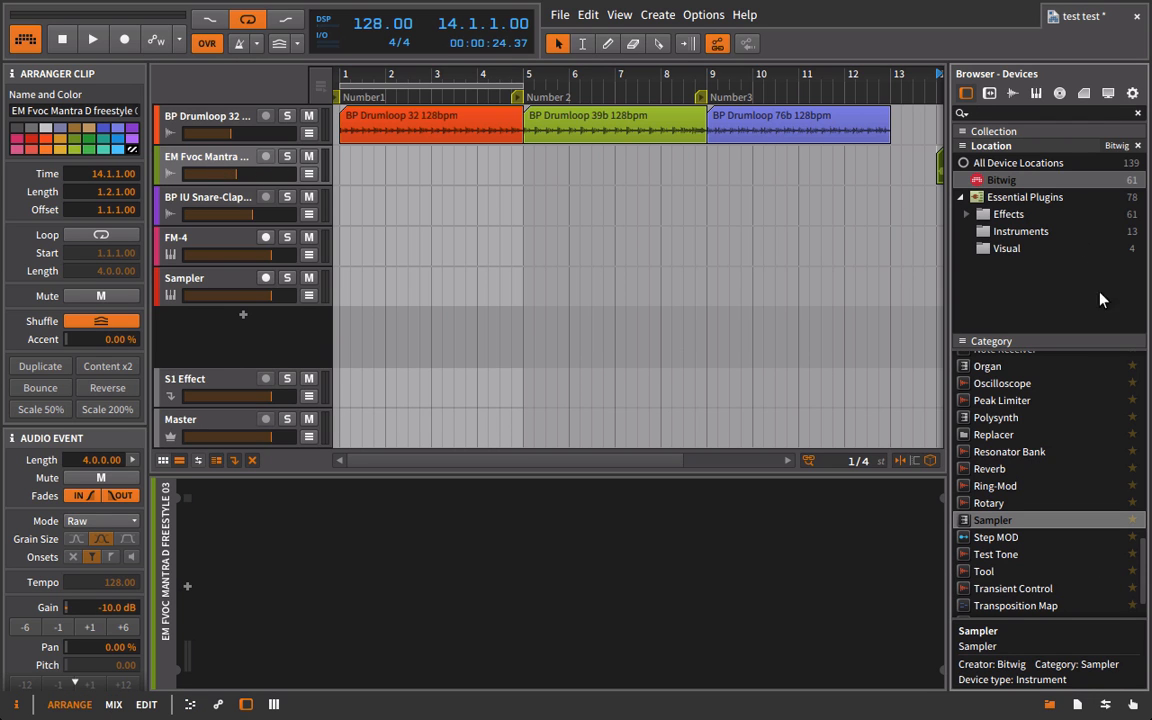
Find Chorus among the Bitwig devices, add it to the EM Fvoc Mantra track and close the browser.
scroll(1038, 406, "up", 8)
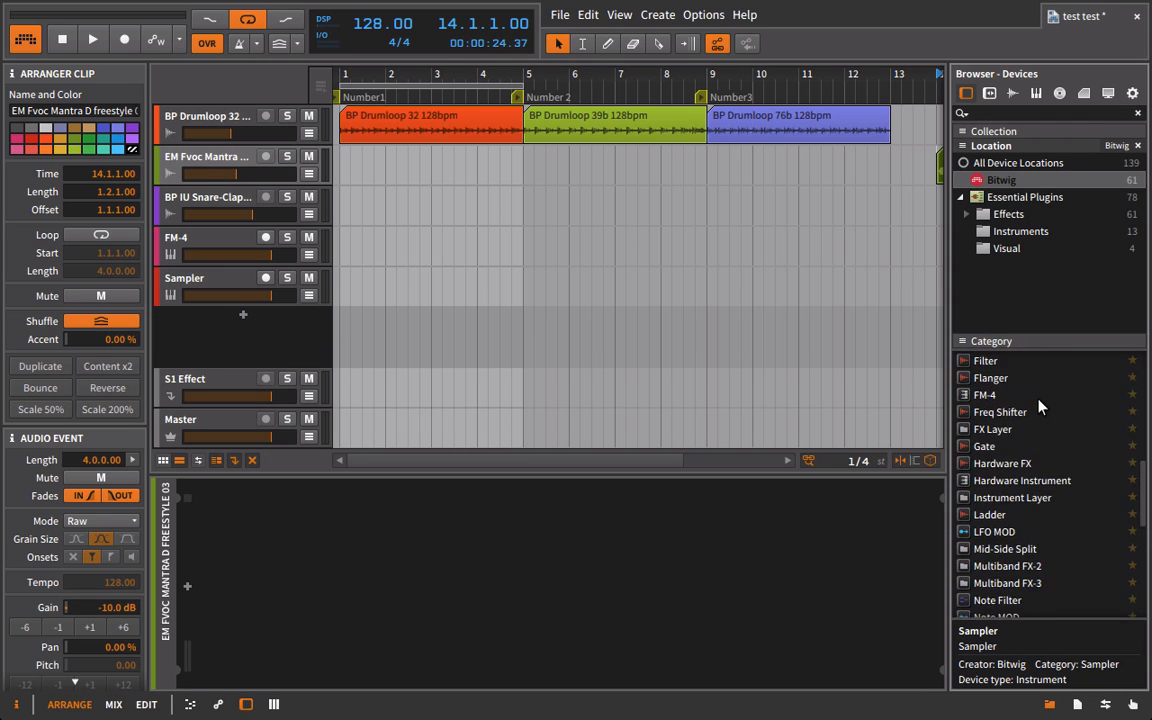
scroll(1038, 406, "up", 4)
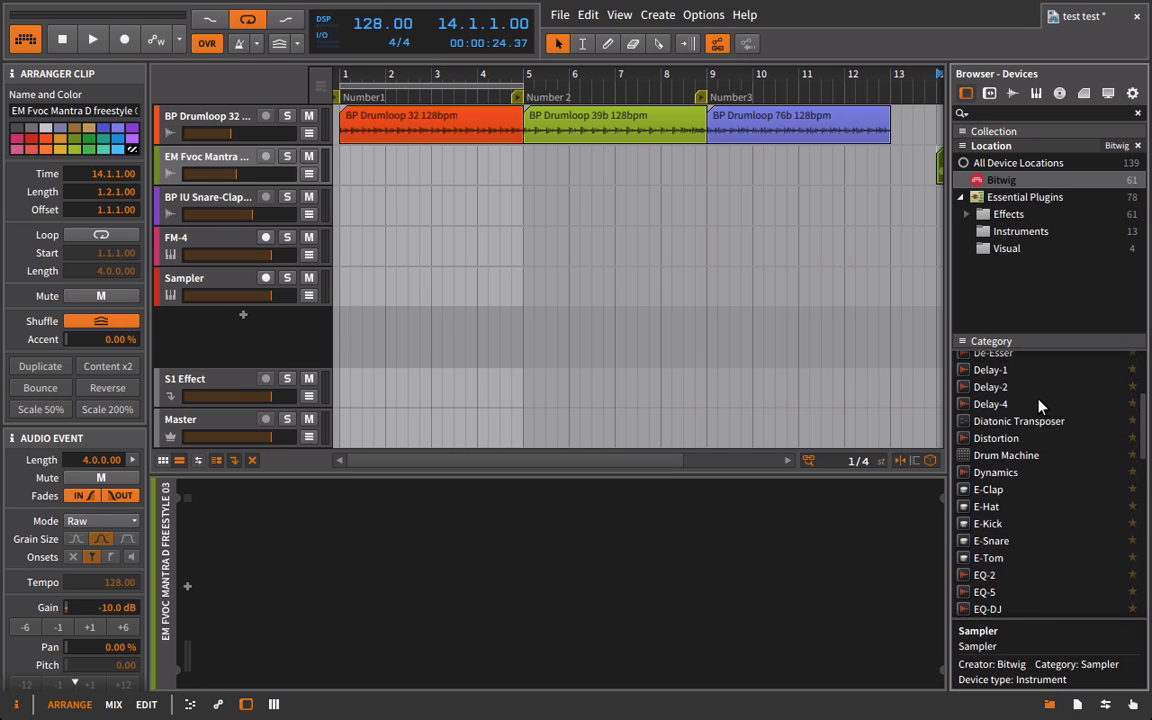
left_click_drag(990, 370, 782, 540)
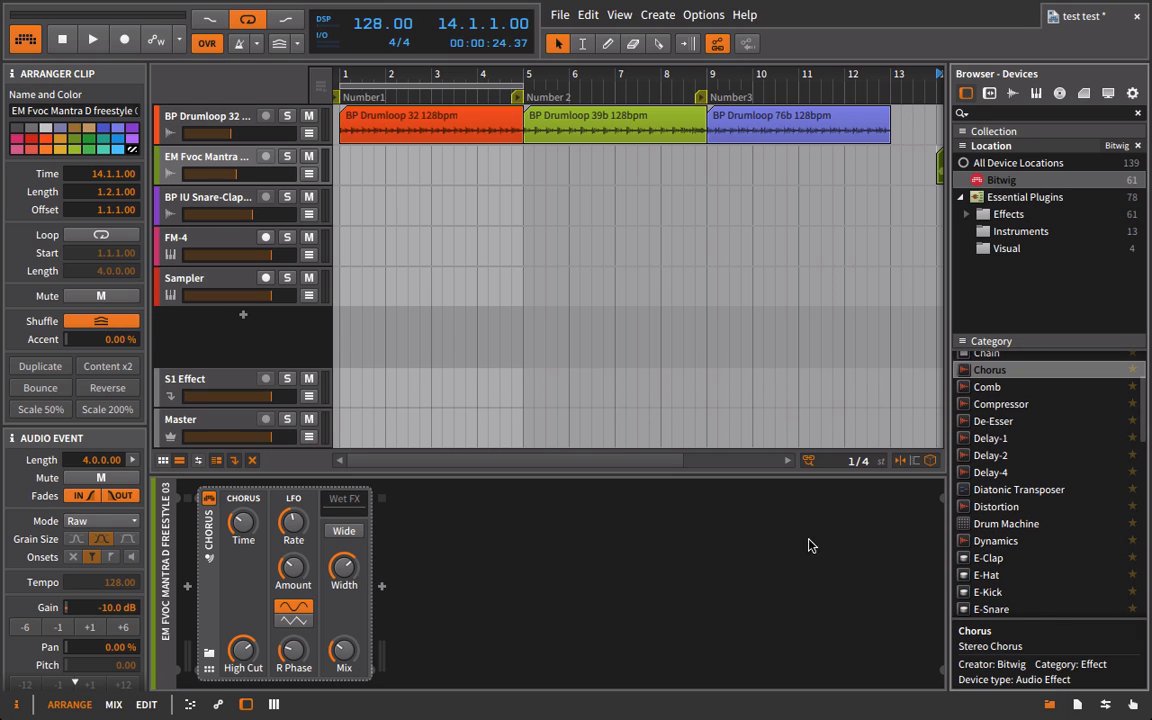
left_click(1050, 705)
left_click(188, 474)
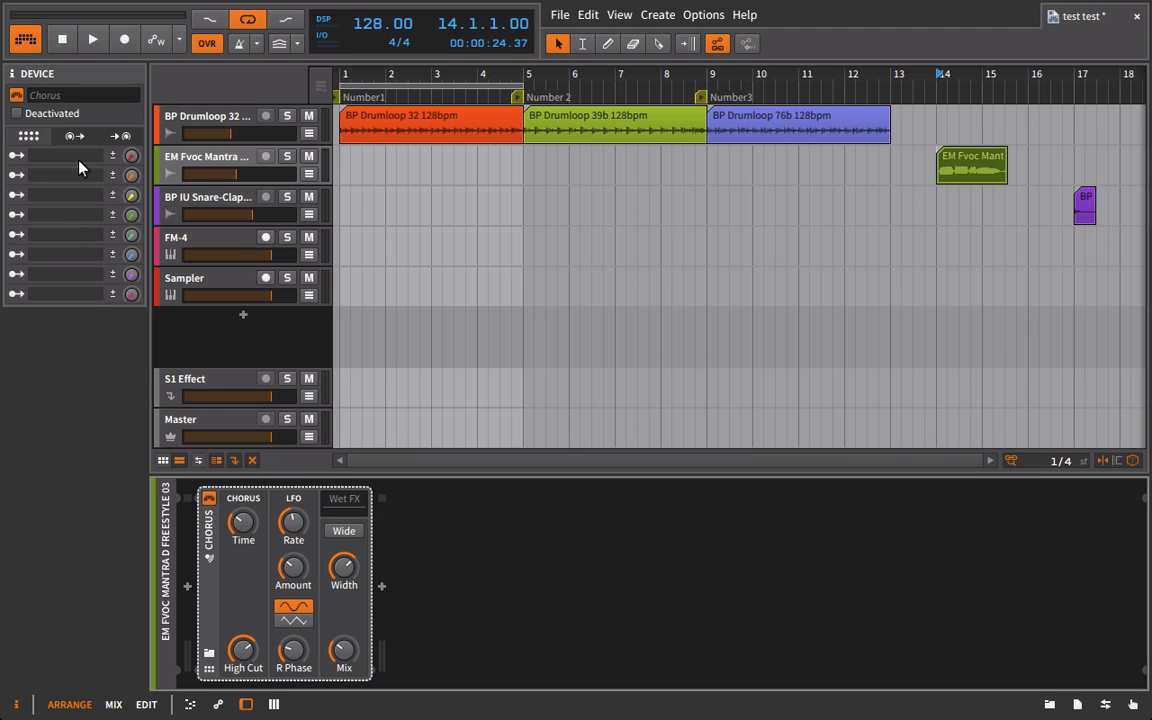
scroll(741, 167, "right", 10)
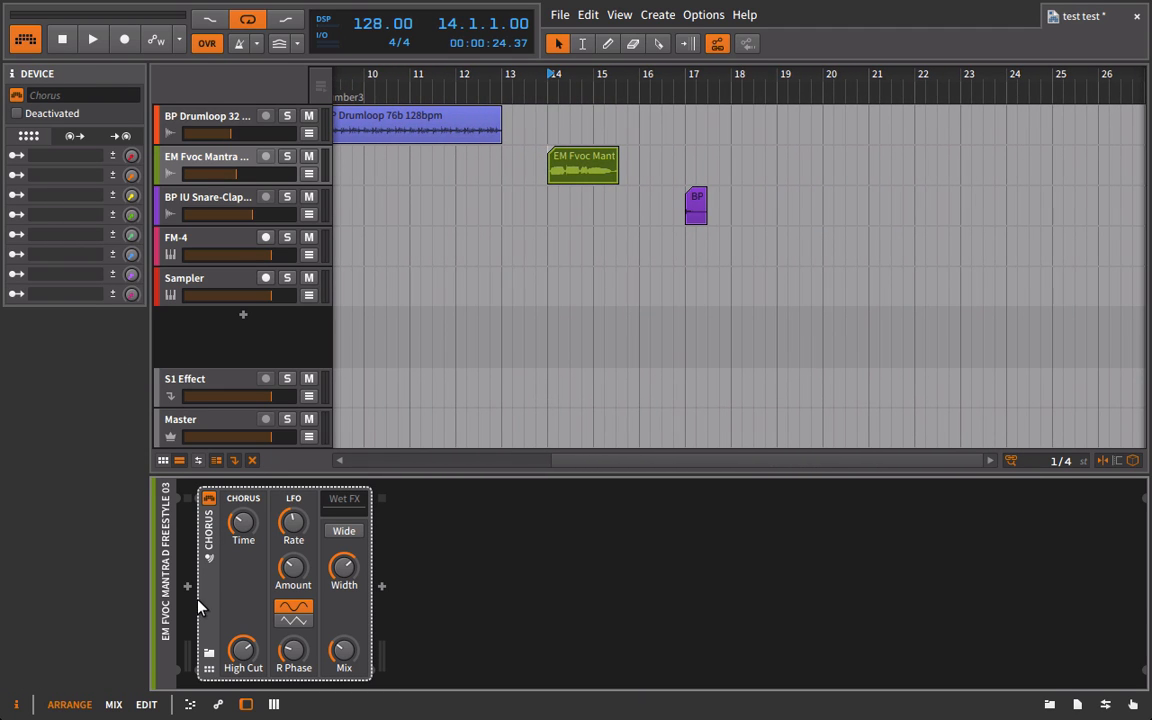
Show and hide the Chorus macro section, then look over the EM Fvoc Mantra clip's inspector settings for comparison.
left_click(209, 654)
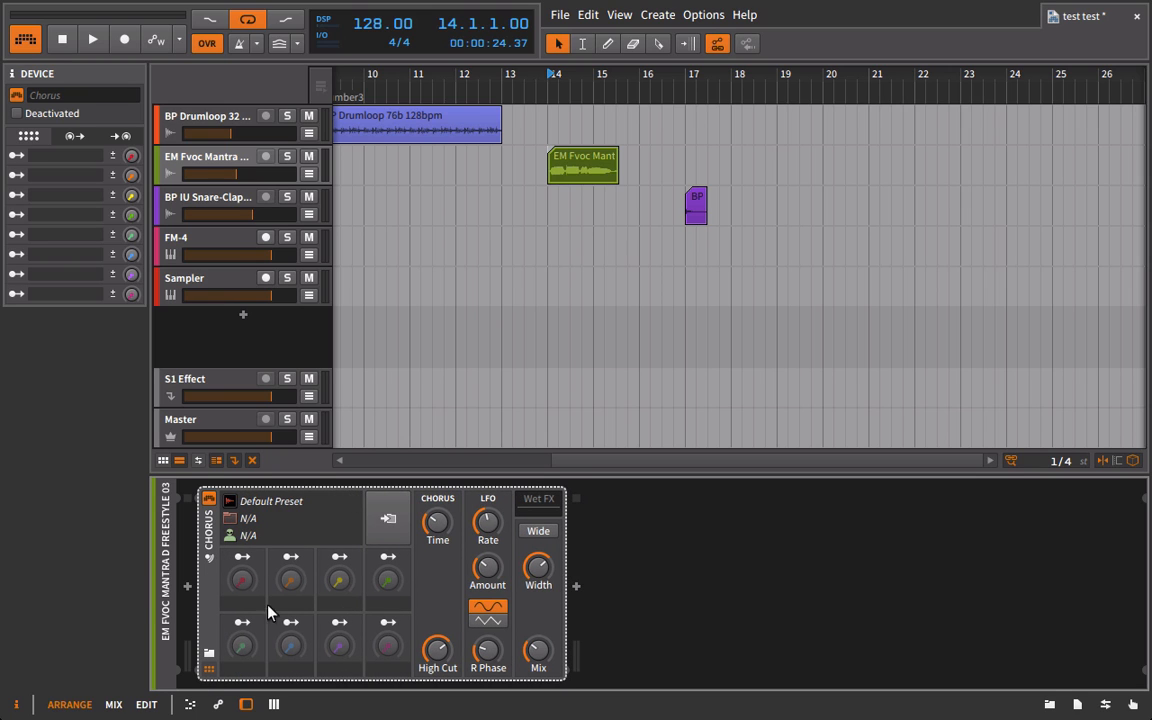
left_click(208, 674)
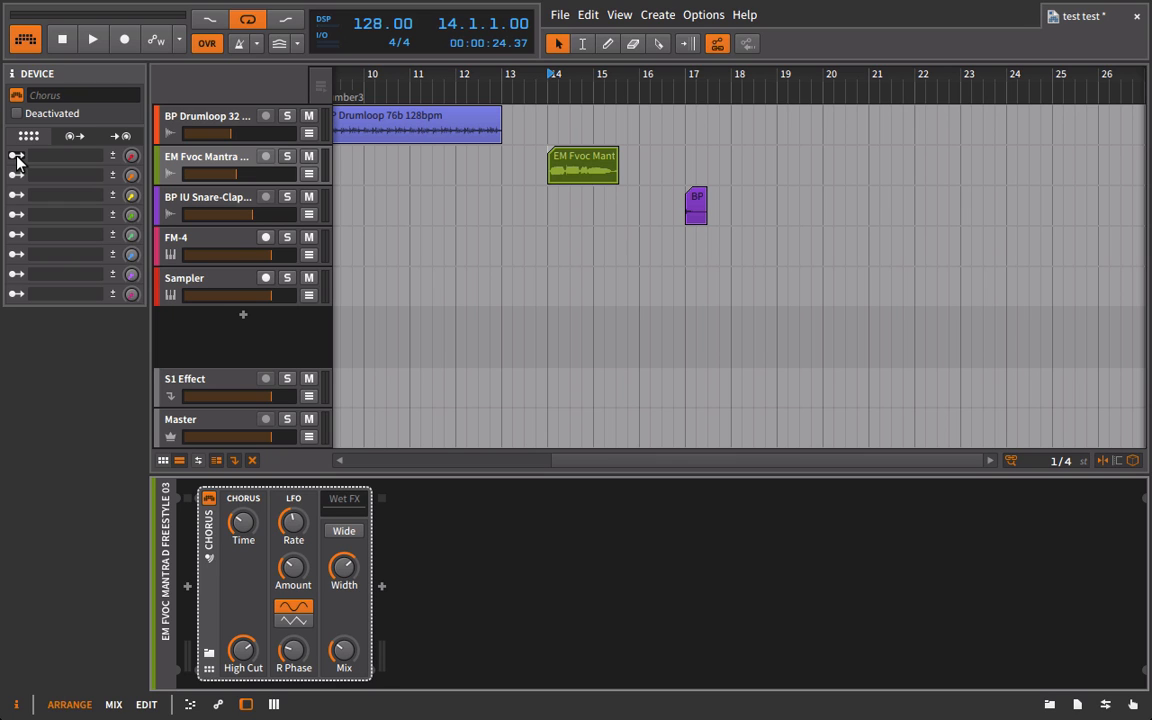
left_click(586, 168)
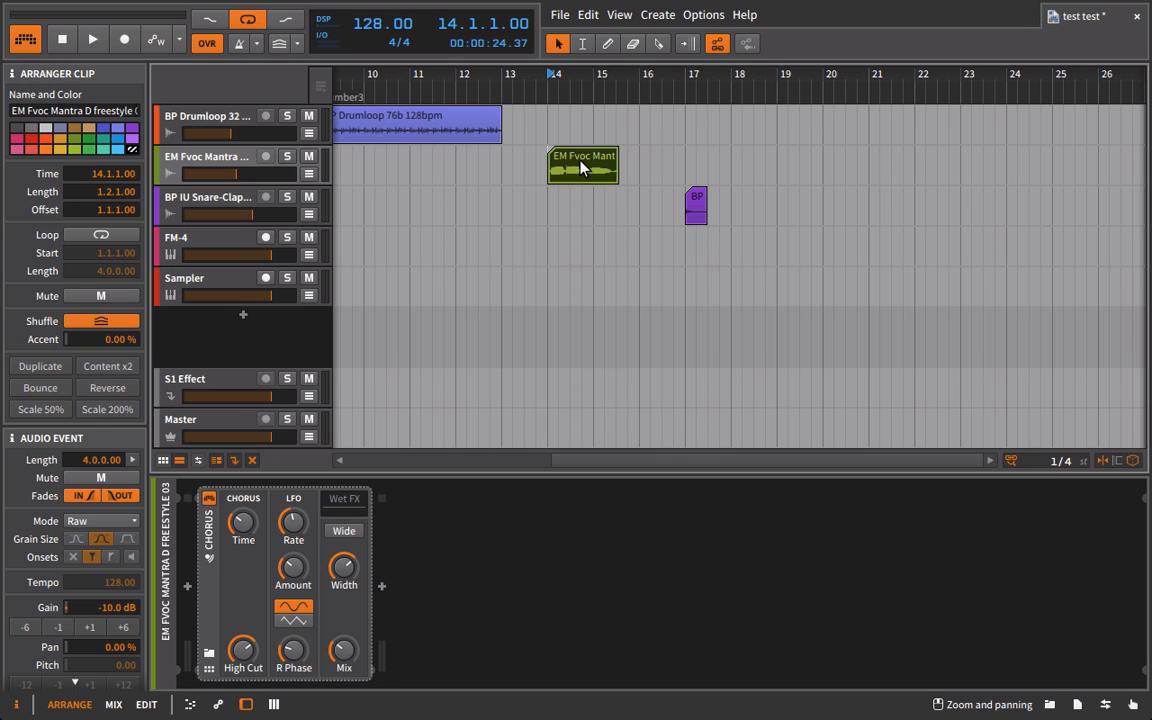
scroll(52, 240, "down", 2)
scroll(47, 235, "up", 2)
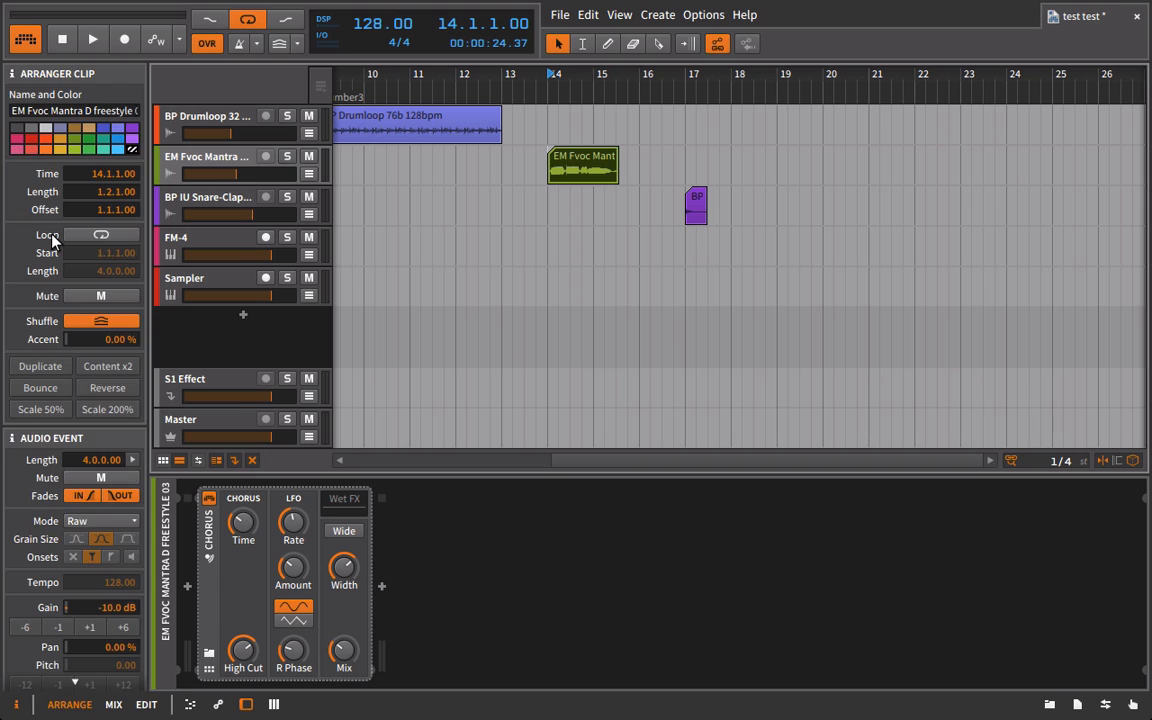
scroll(47, 237, "down", 2)
scroll(47, 237, "up", 2)
scroll(48, 300, "down", 2)
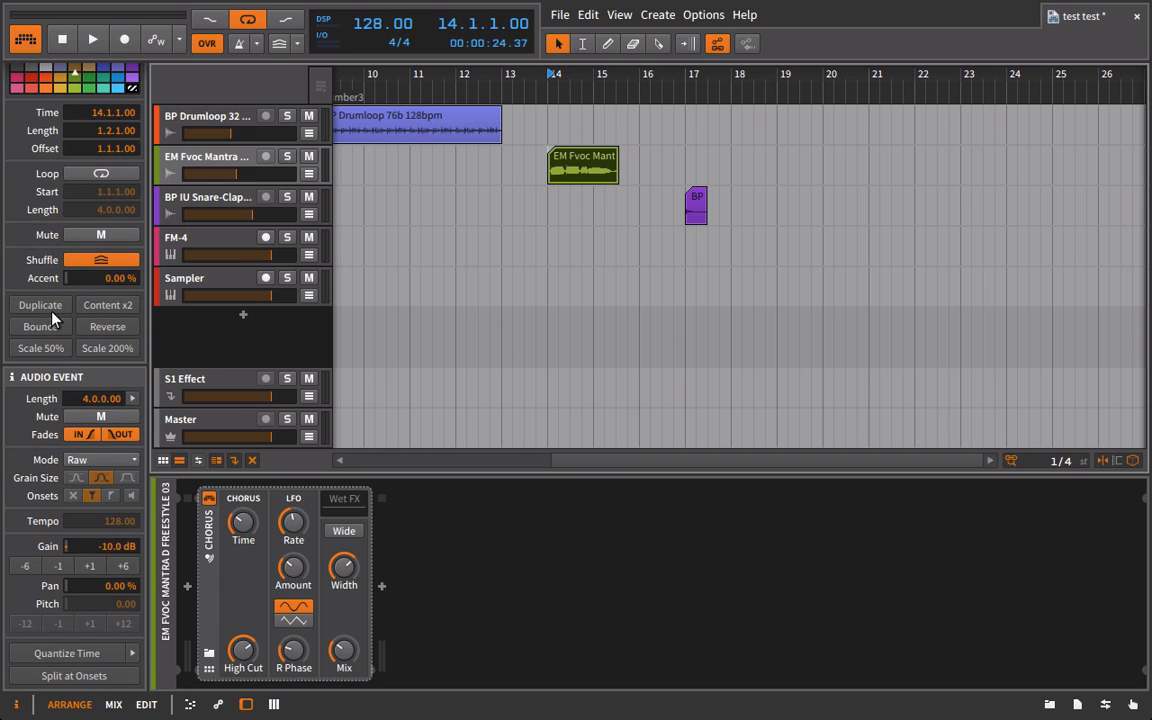
Reselect the Chorus device and compare its inspector macros with the device's own macro section.
left_click(207, 539)
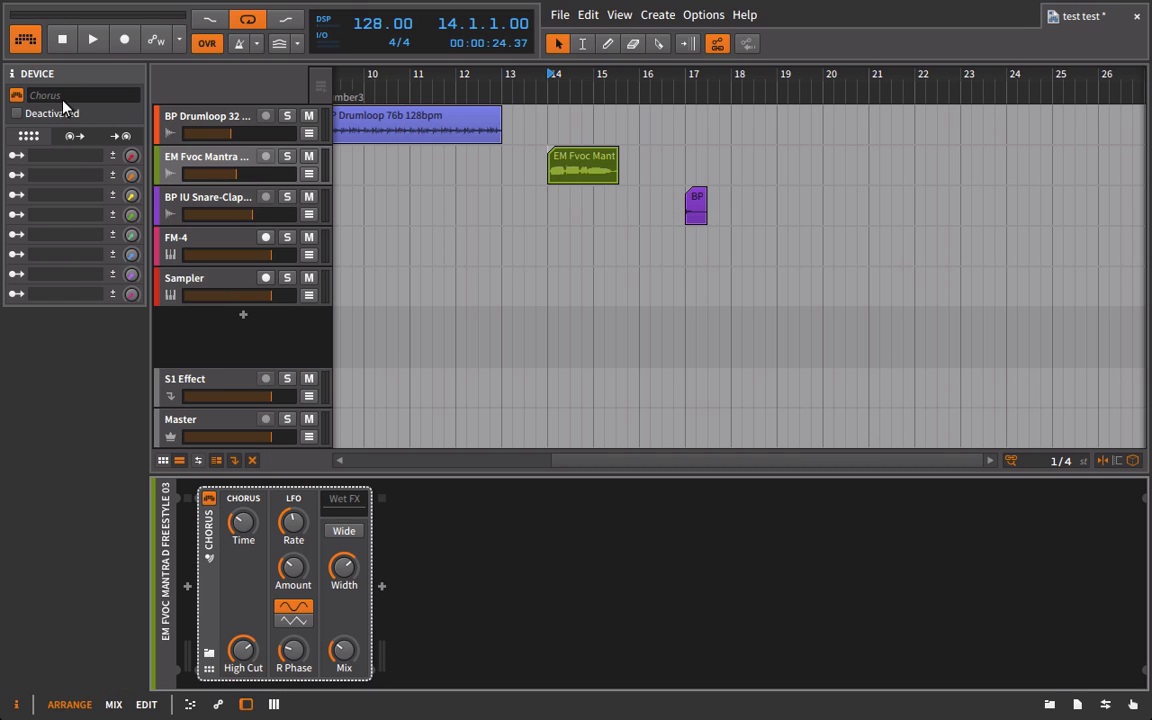
left_click(210, 669)
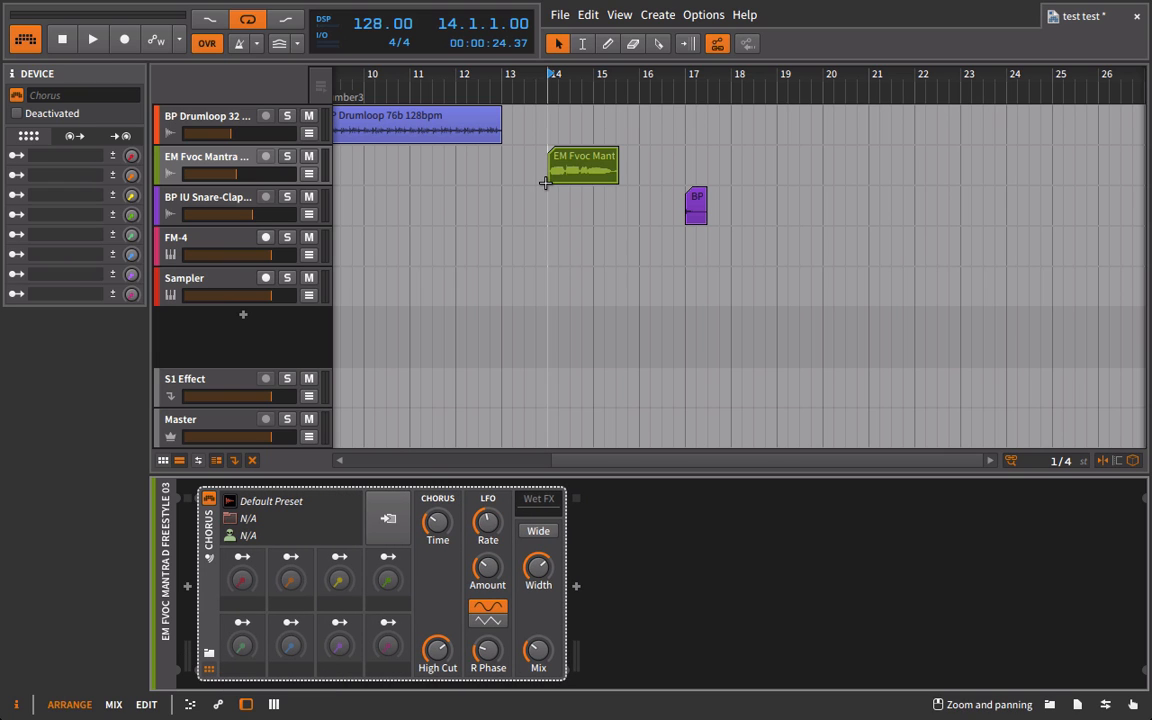
left_click(208, 668)
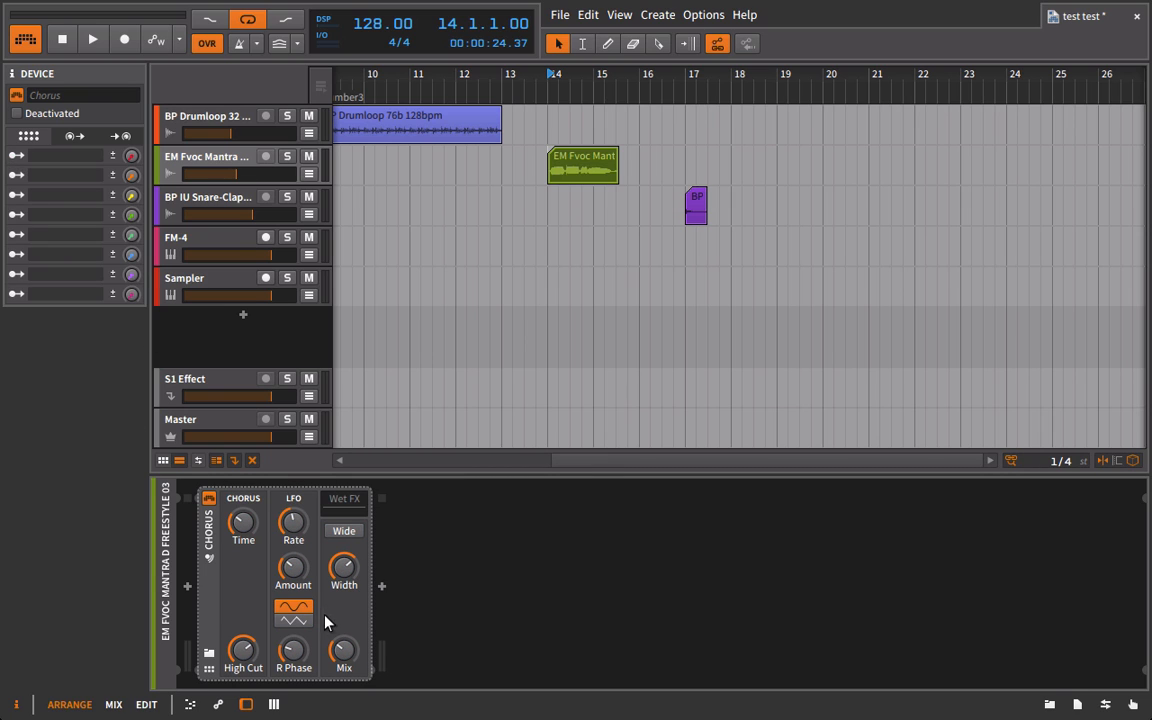
Lower the Chorus Mix and map Macro 1 to Mix by 0.410, Width by 0.353 and Wide by 1.000.
left_click_drag(338, 656, 338, 688)
left_click(15, 156)
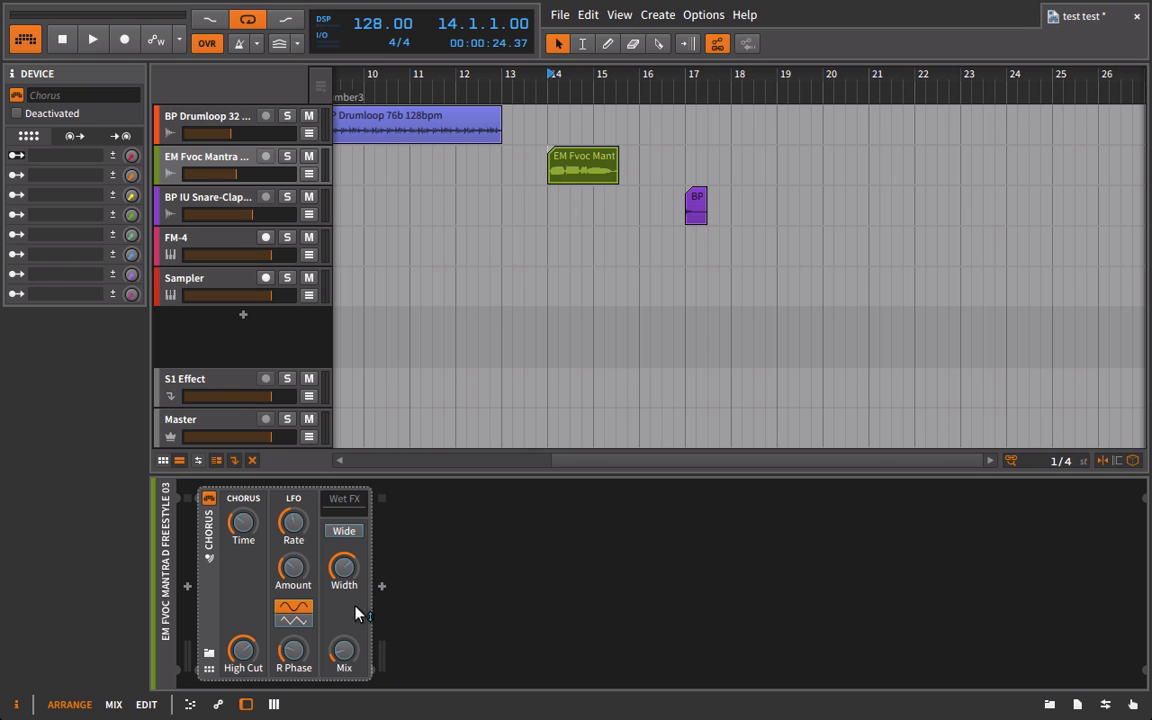
left_click_drag(343, 567, 343, 558)
left_click(343, 531)
left_click(343, 531)
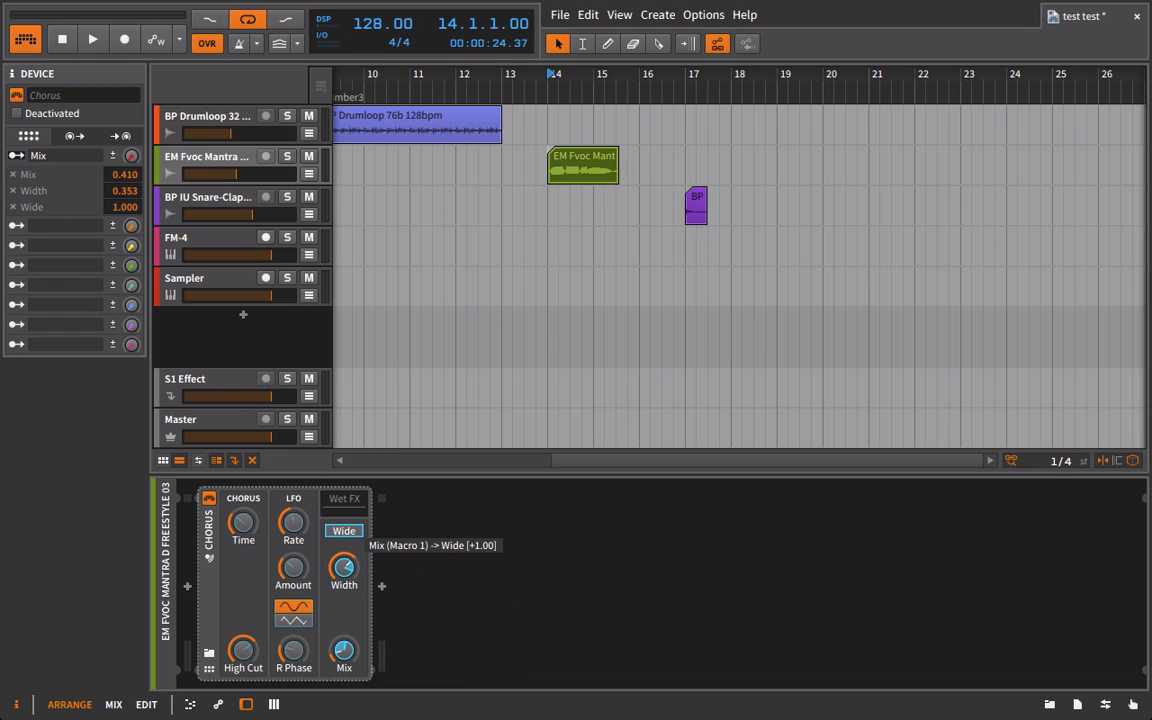
Add Rate by 1.023, High Cut by 18.92 and Time by -0.008 to Macro 1 and finish the mapping.
left_click_drag(293, 521, 293, 495)
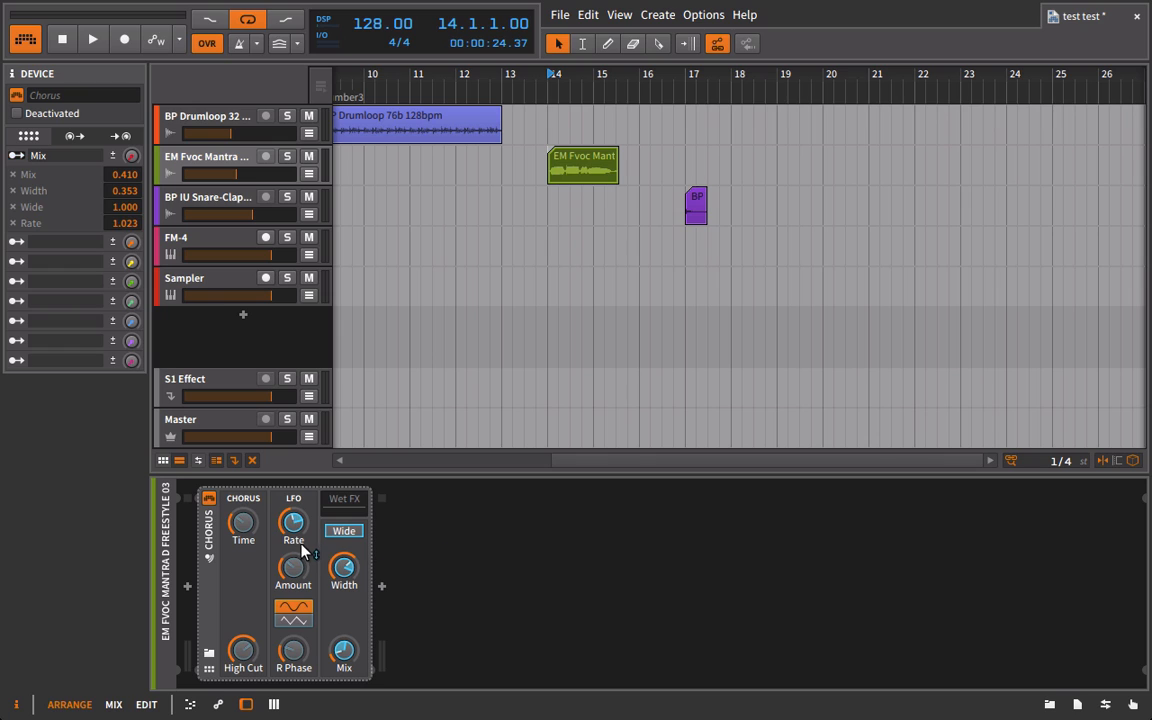
mouse_move(240, 652)
left_mouse_down()
mouse_move(240, 630)
mouse_move(238, 655)
left_mouse_up()
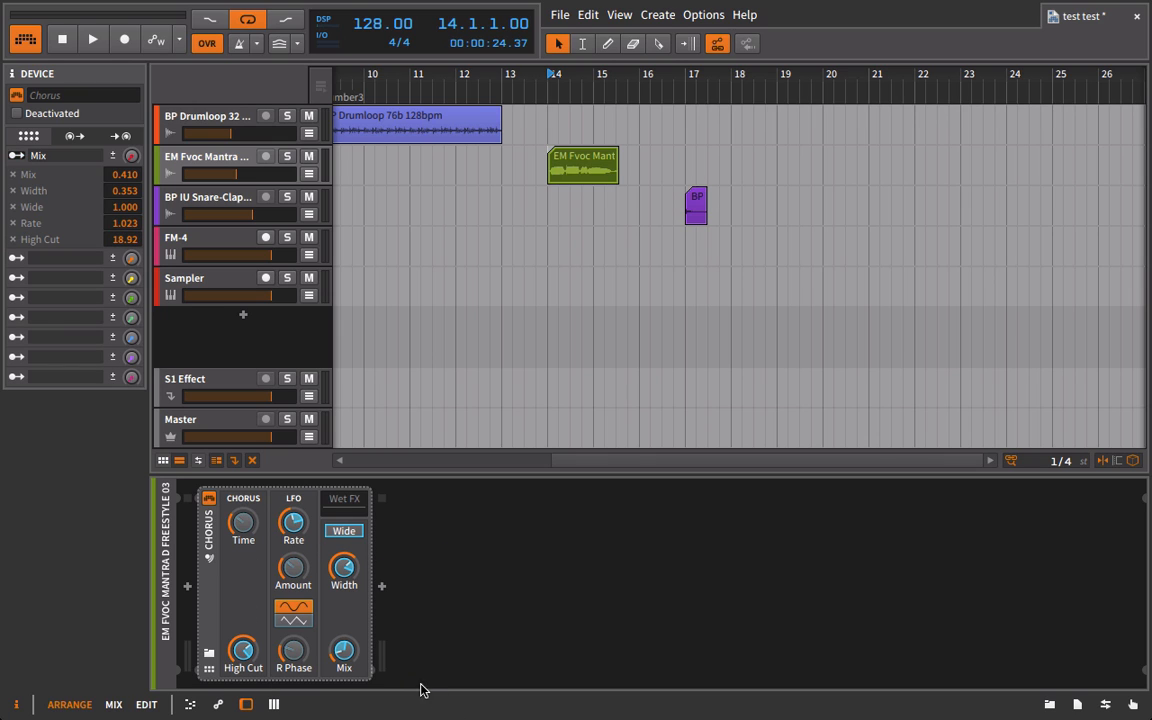
left_click_drag(243, 530, 243, 532)
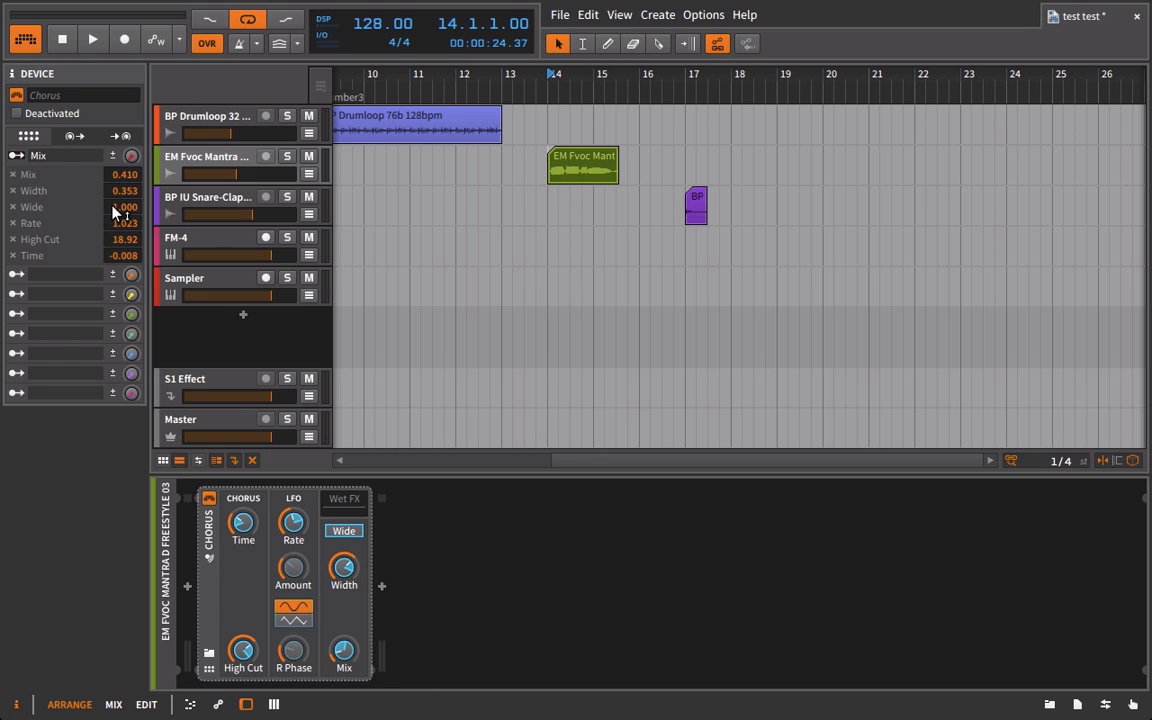
left_click(16, 155)
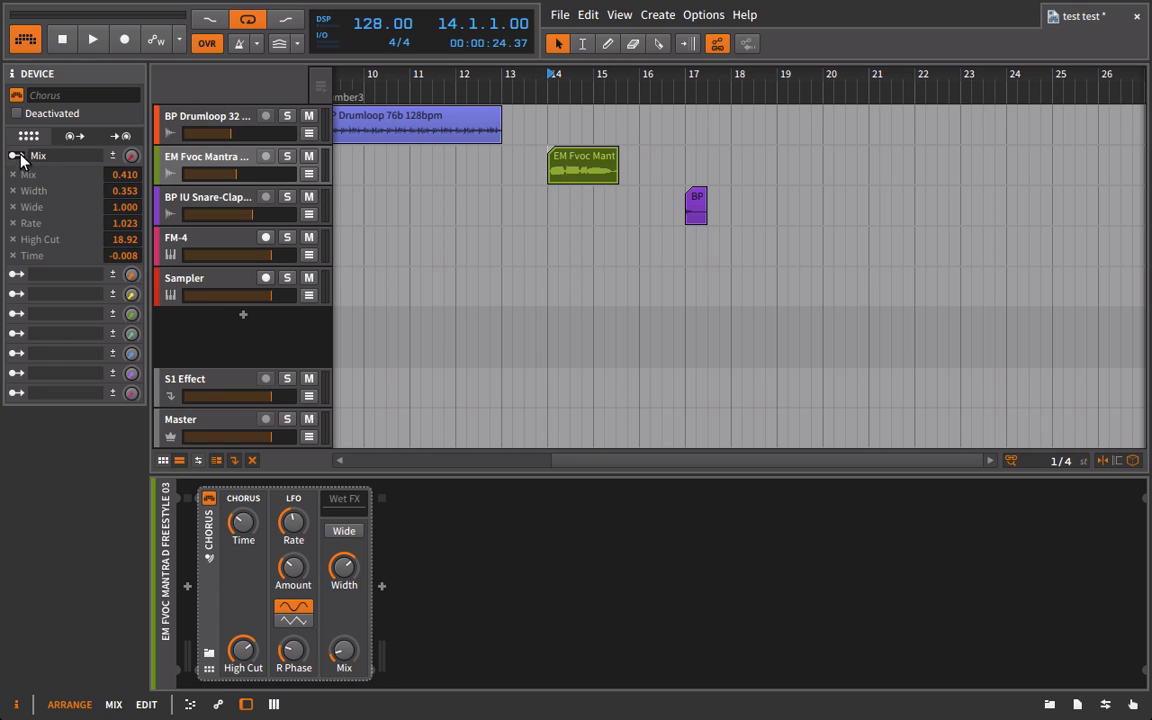
Play the vocal clip and sweep Macro 1 up and back down to audition the Chorus mappings.
key("space")
left_click_drag(130, 154, 130, 117)
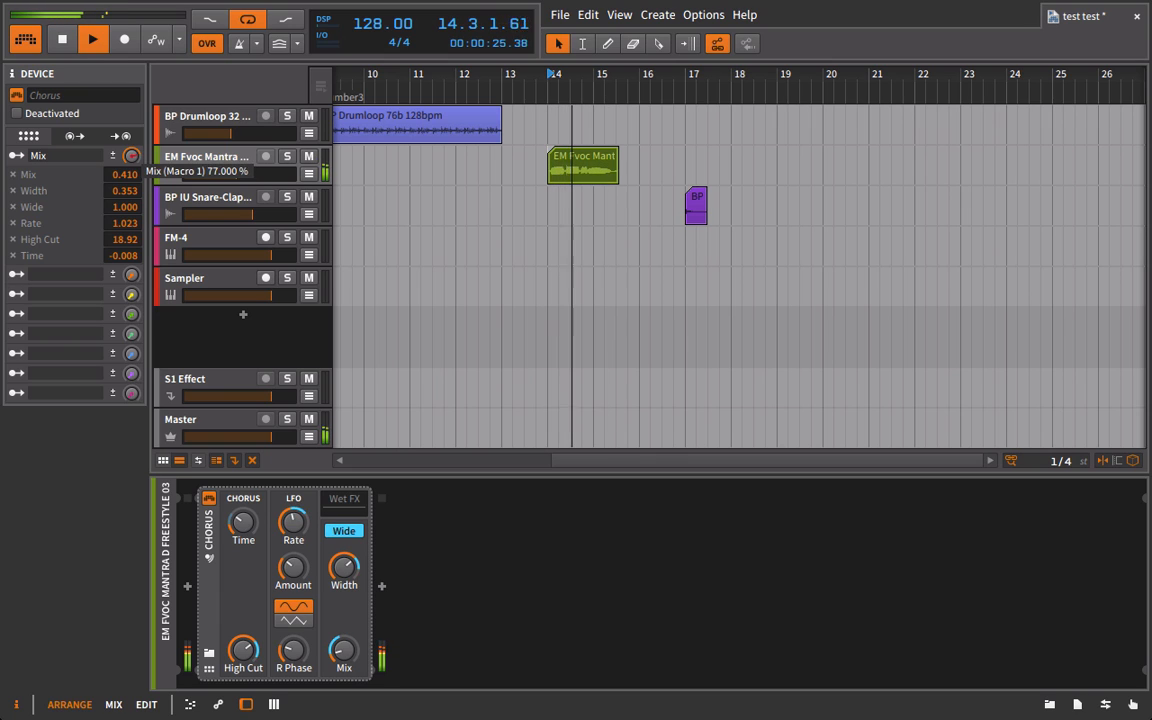
left_click(132, 157)
left_click_drag(132, 157, 132, 152)
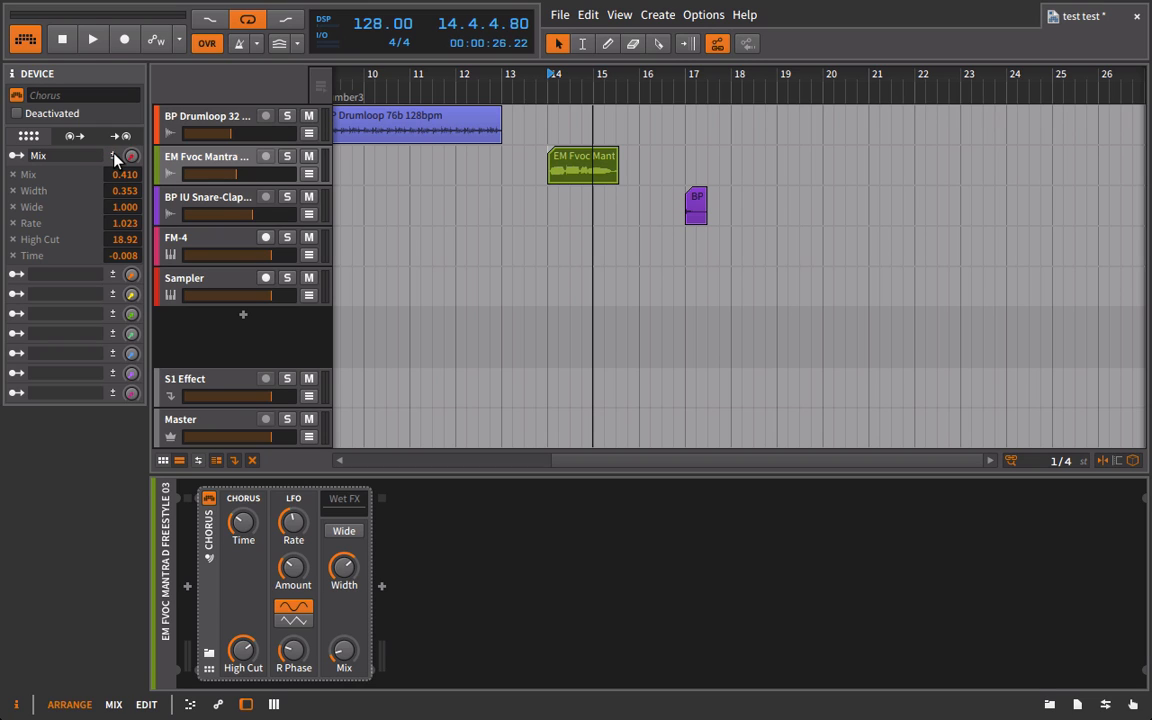
Remove Wide from Macro 1, set its Time amount to 0.010 and audition the clip with the macro turned up.
mouse_move(112, 195)
left_click(13, 207)
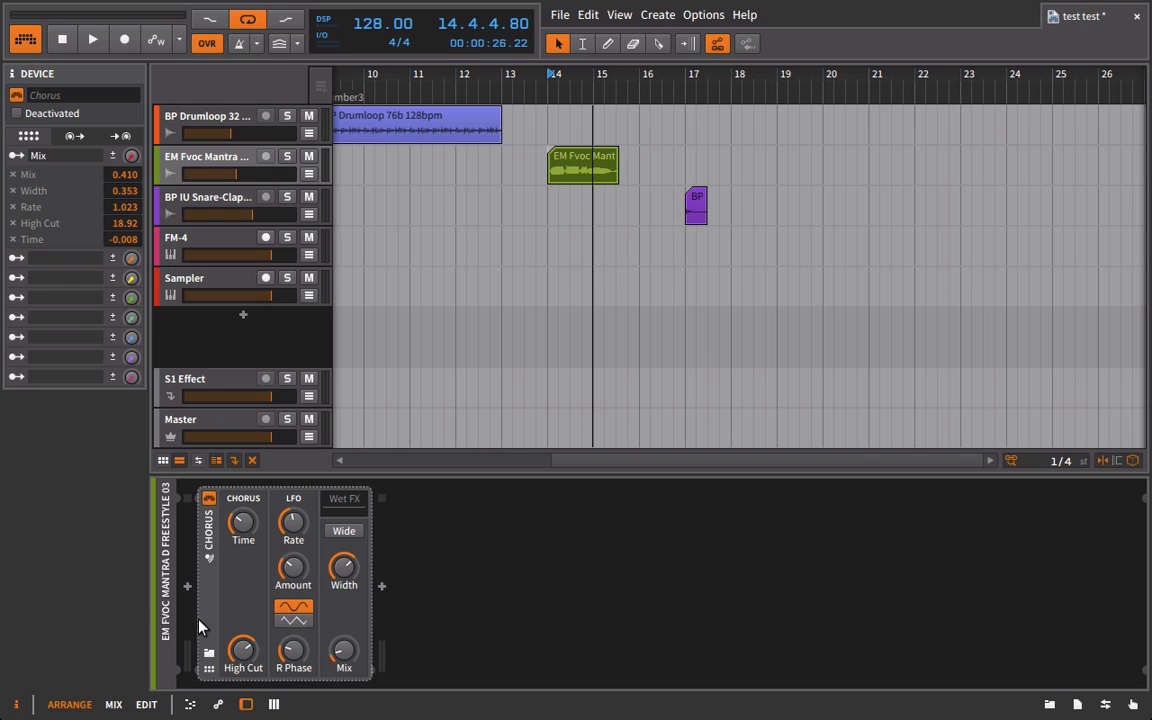
mouse_move(338, 560)
mouse_move(131, 156)
key("space")
mouse_move(131, 163)
left_mouse_down()
mouse_move(131, 250)
mouse_move(131, 163)
left_mouse_up()
key("space")
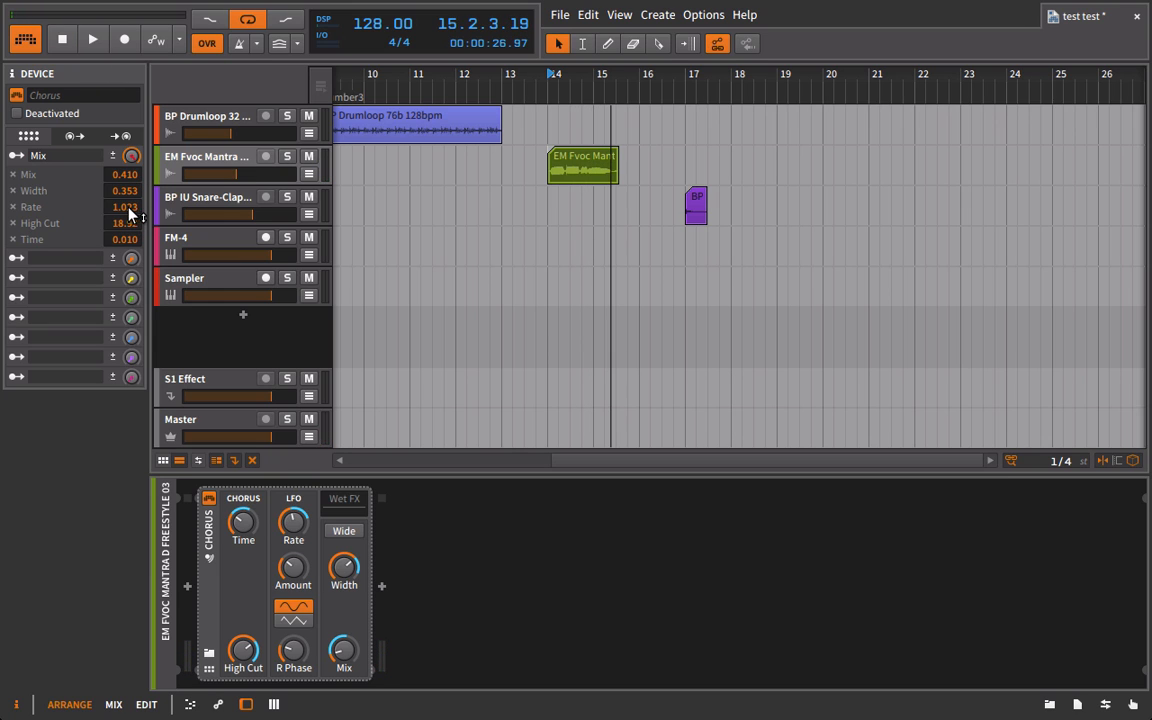
Set Macro 1's Rate amount to 1.287 and its Width amount to 0.308 while auditioning the clip.
key("space")
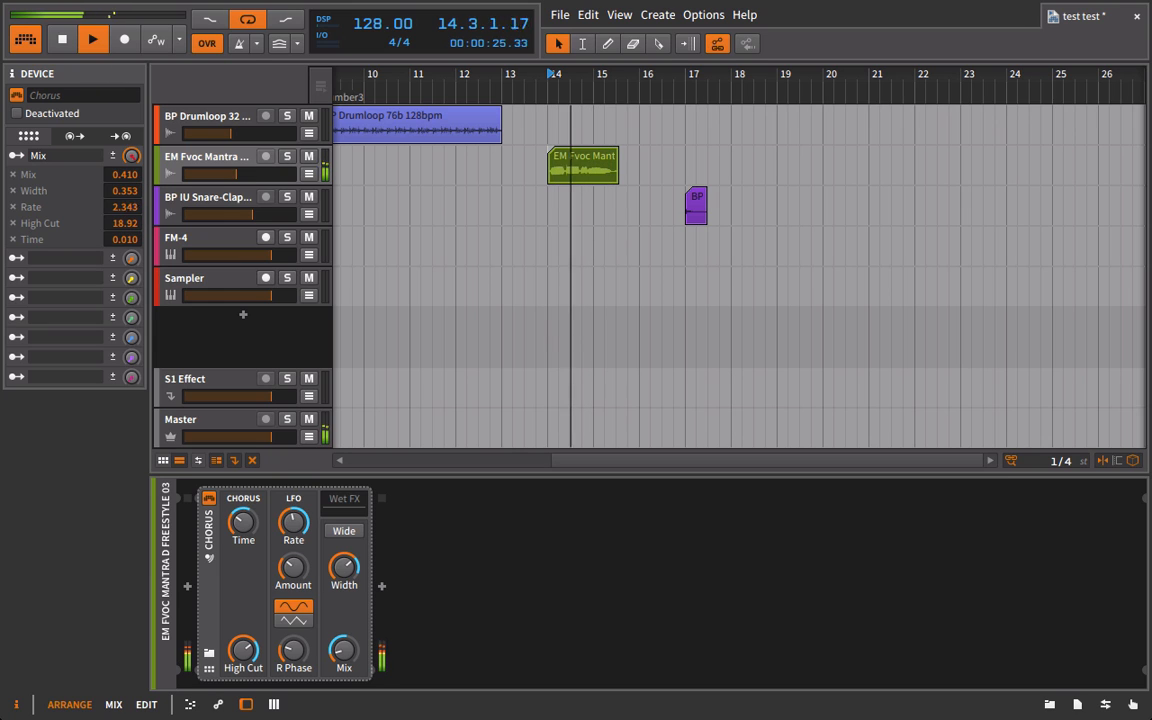
key("space")
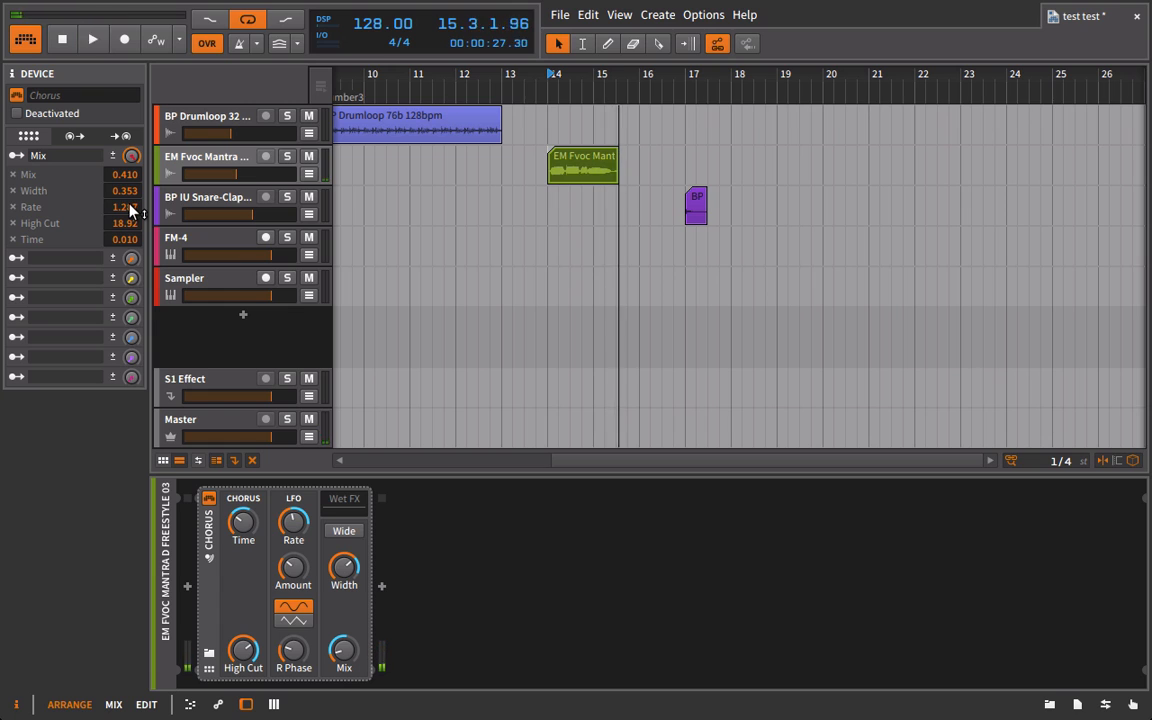
mouse_move(125, 190)
left_mouse_down()
mouse_move(125, 224)
mouse_move(116, 170)
left_mouse_up()
key("space")
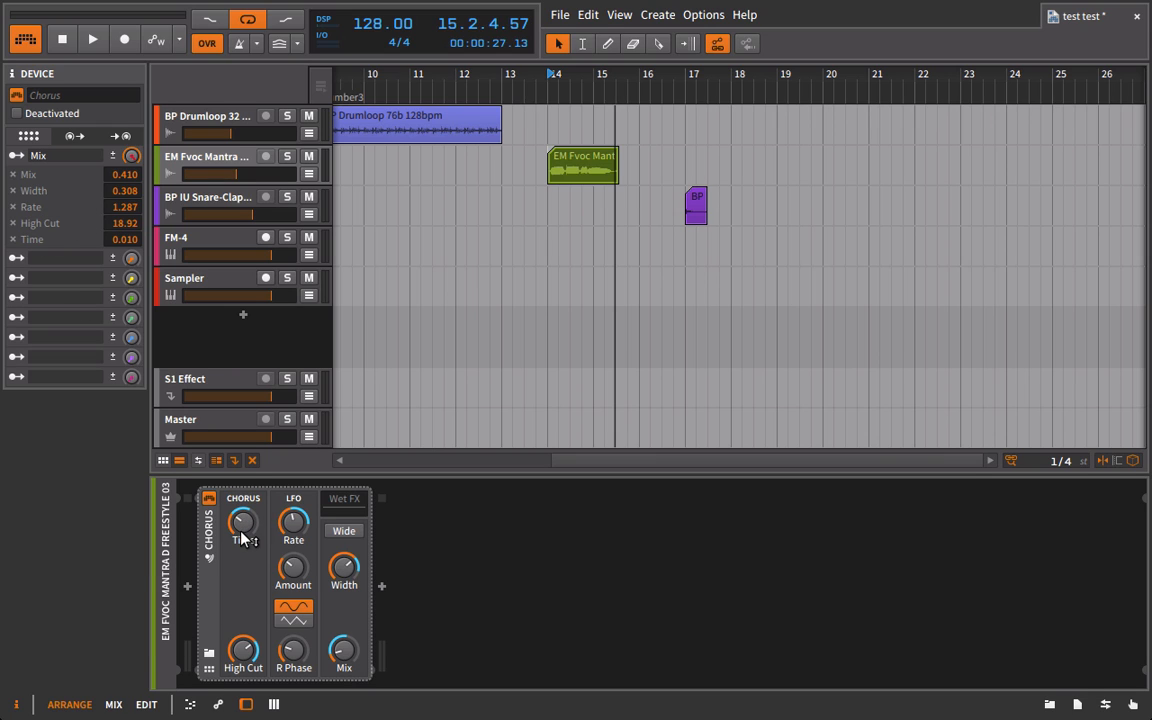
Compare the Chorus inspector's macro, modulation source and modulation destination views.
mouse_move(241, 538)
left_click(120, 137)
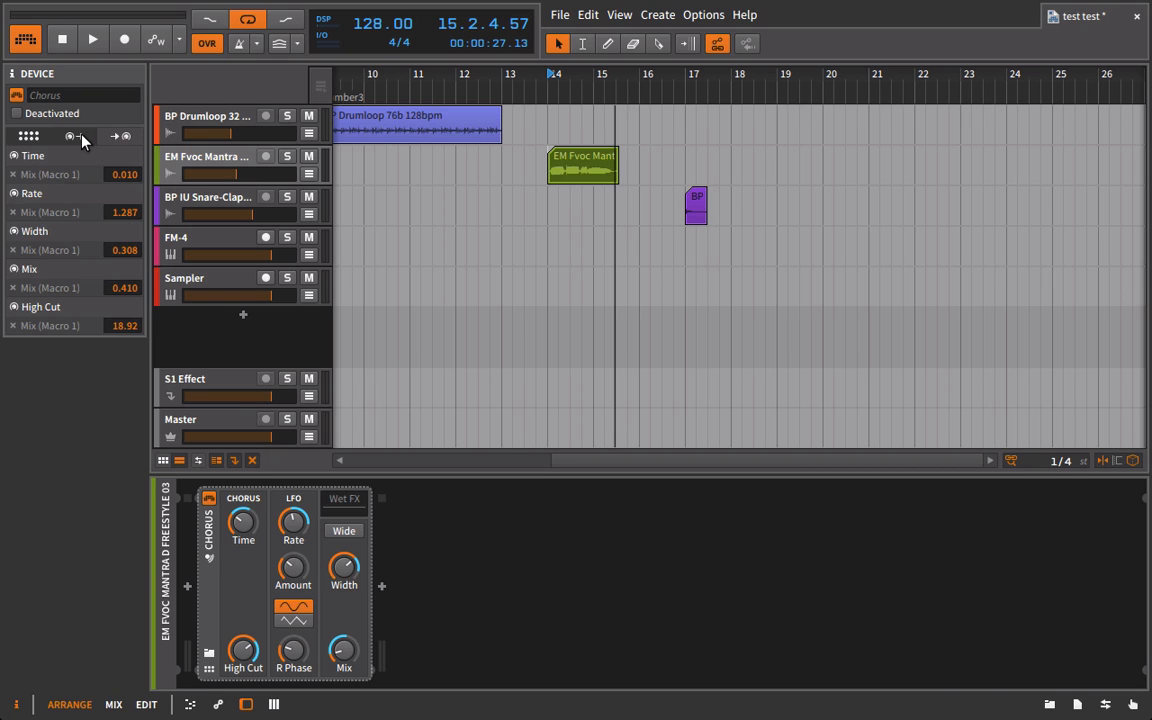
left_click(81, 137)
left_click(114, 138)
left_click(75, 137)
left_click(38, 137)
left_click(72, 136)
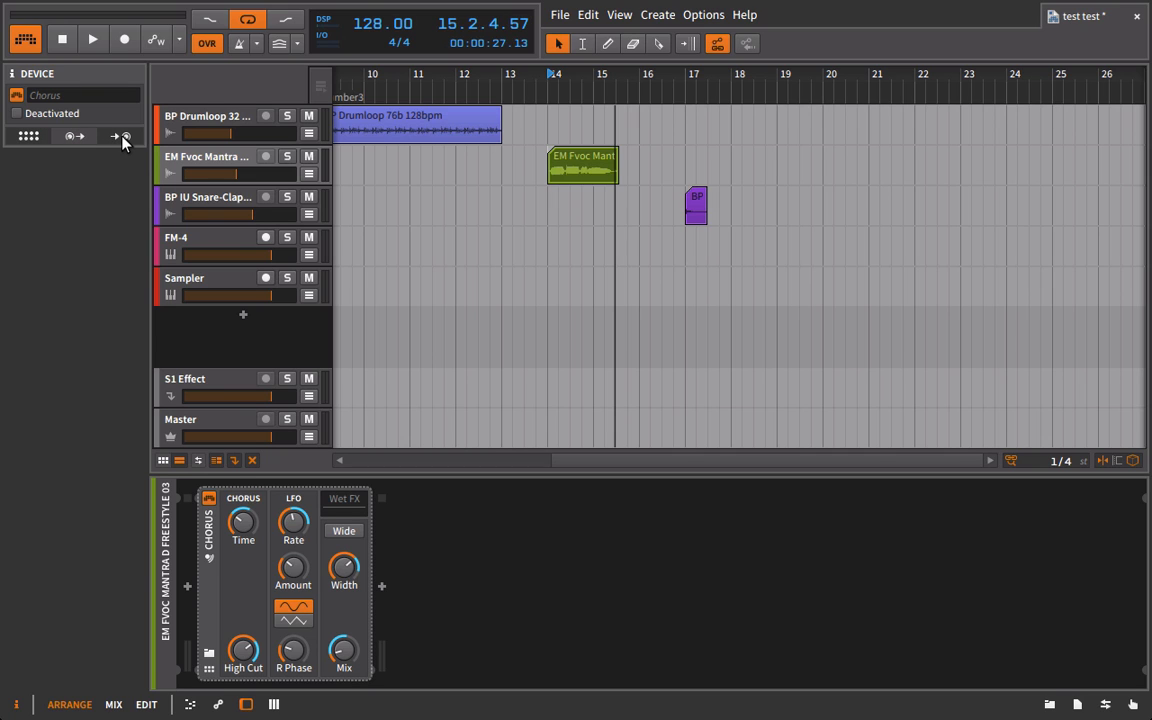
left_click(121, 137)
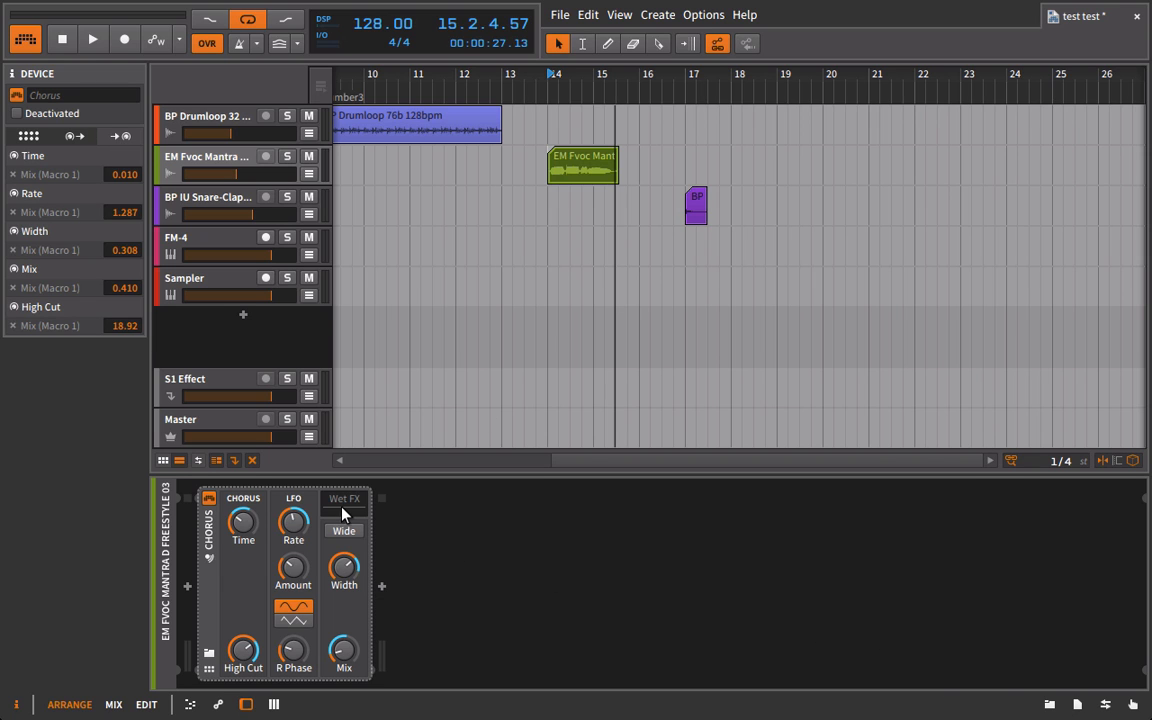
Insert a Freq Shifter into the Chorus device's Wet FX chain from the device browser and close the browser.
left_click(1049, 704)
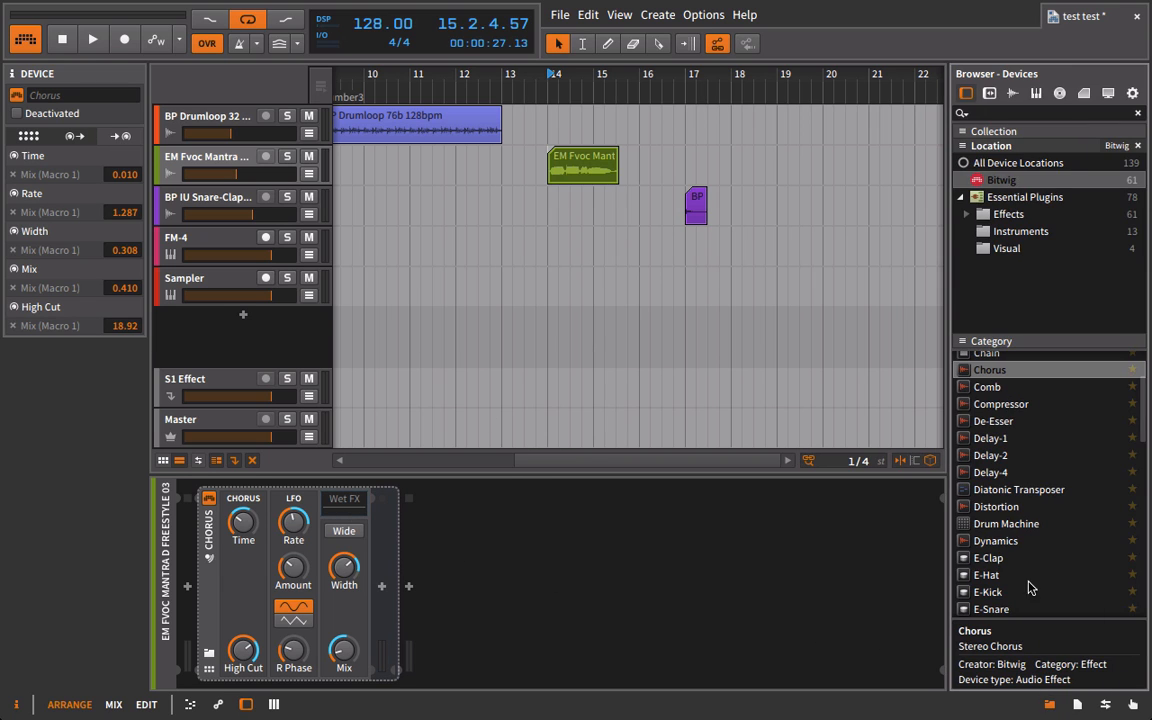
scroll(1088, 512, "down", 3)
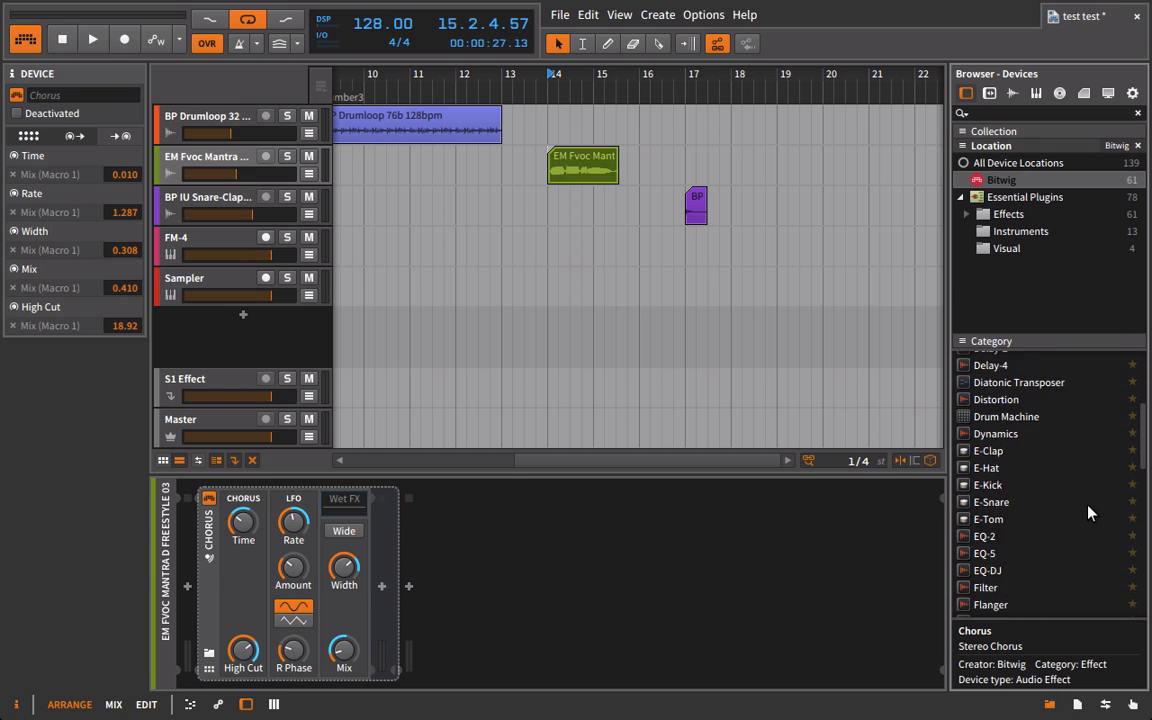
scroll(1088, 513, "up", 1)
scroll(1088, 512, "down", 3)
left_click_drag(1016, 534, 380, 500)
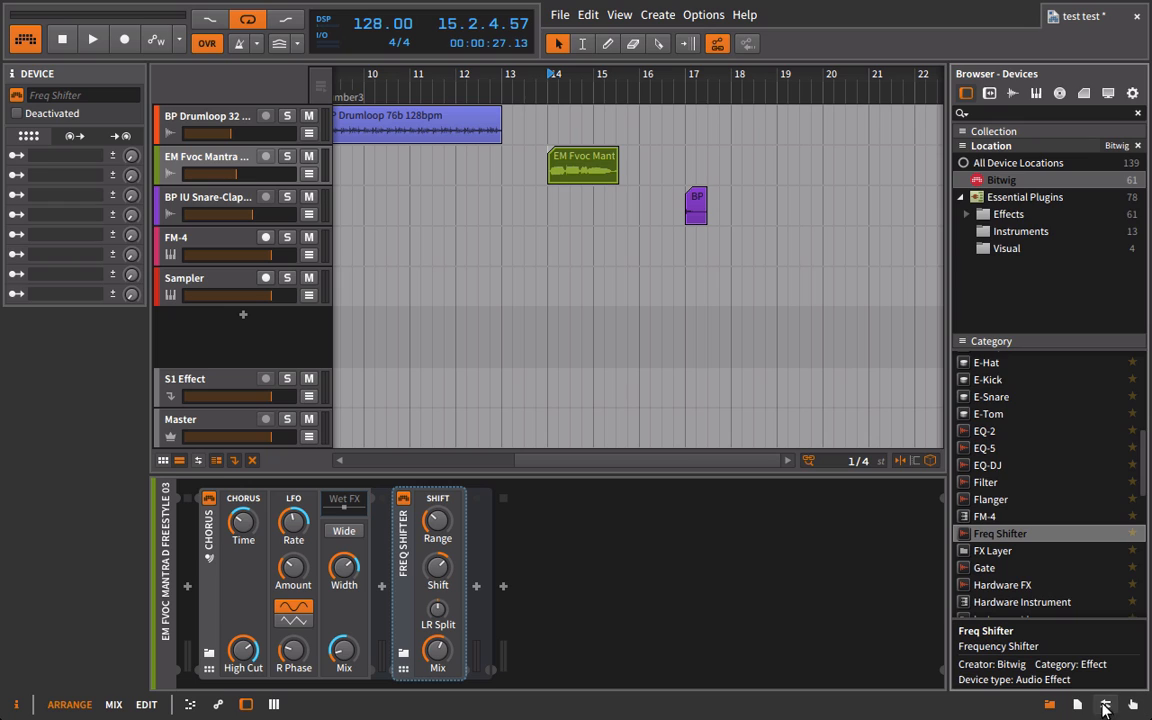
left_click(1050, 705)
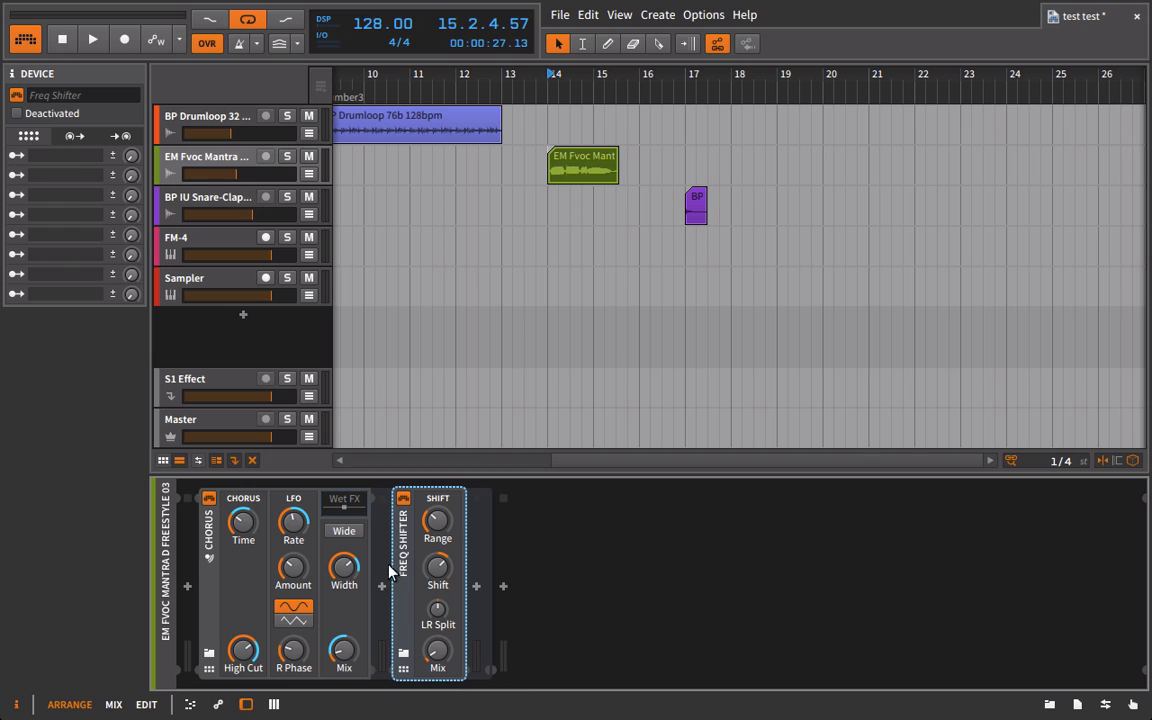
Map the Freq Shifter's Mix to its Macro 1 with an amount of 0.530.
left_click(16, 155)
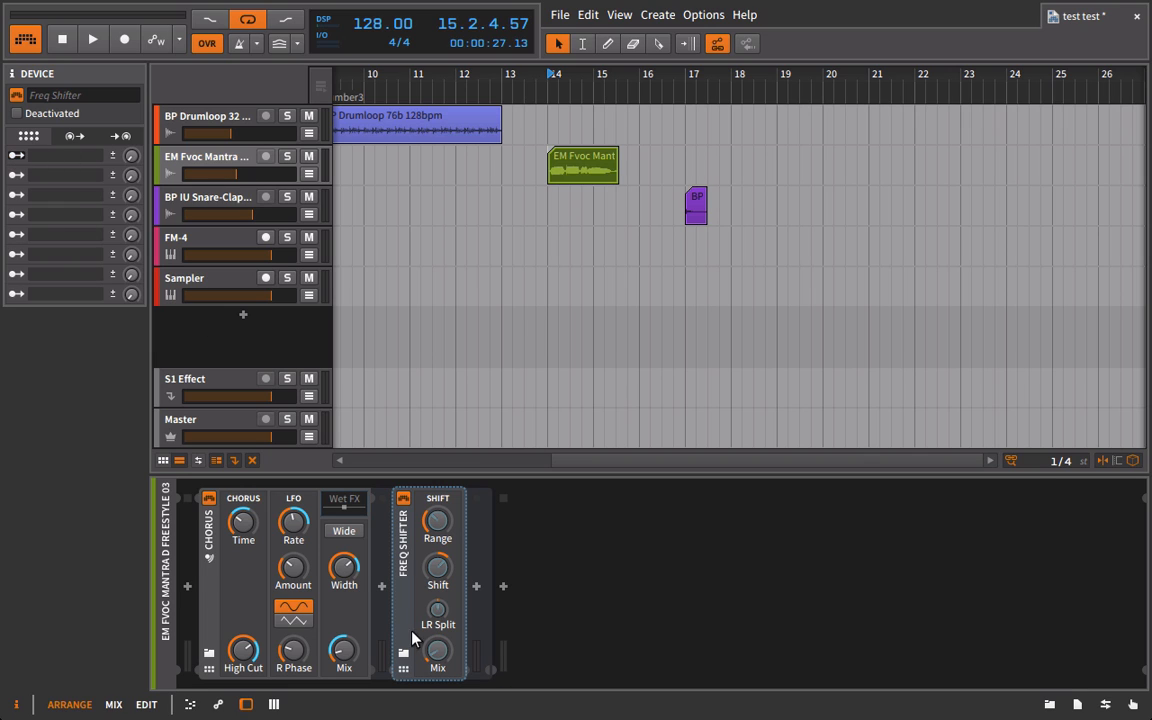
left_click_drag(433, 654, 433, 620)
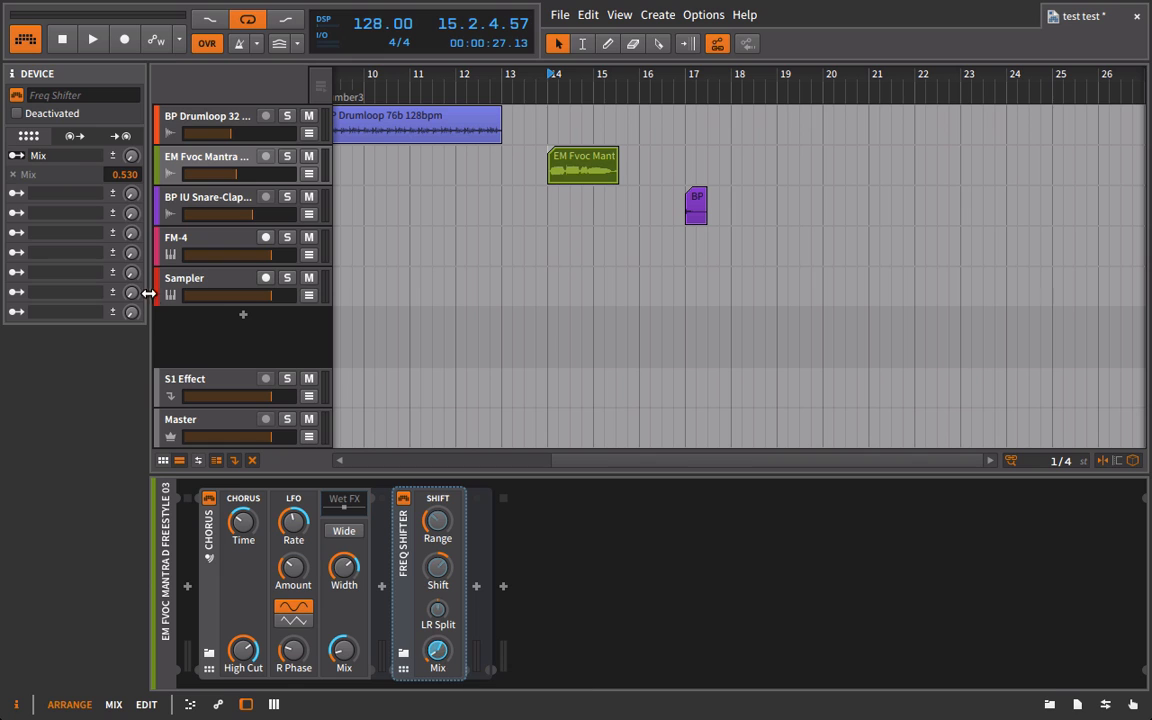
left_click(14, 156)
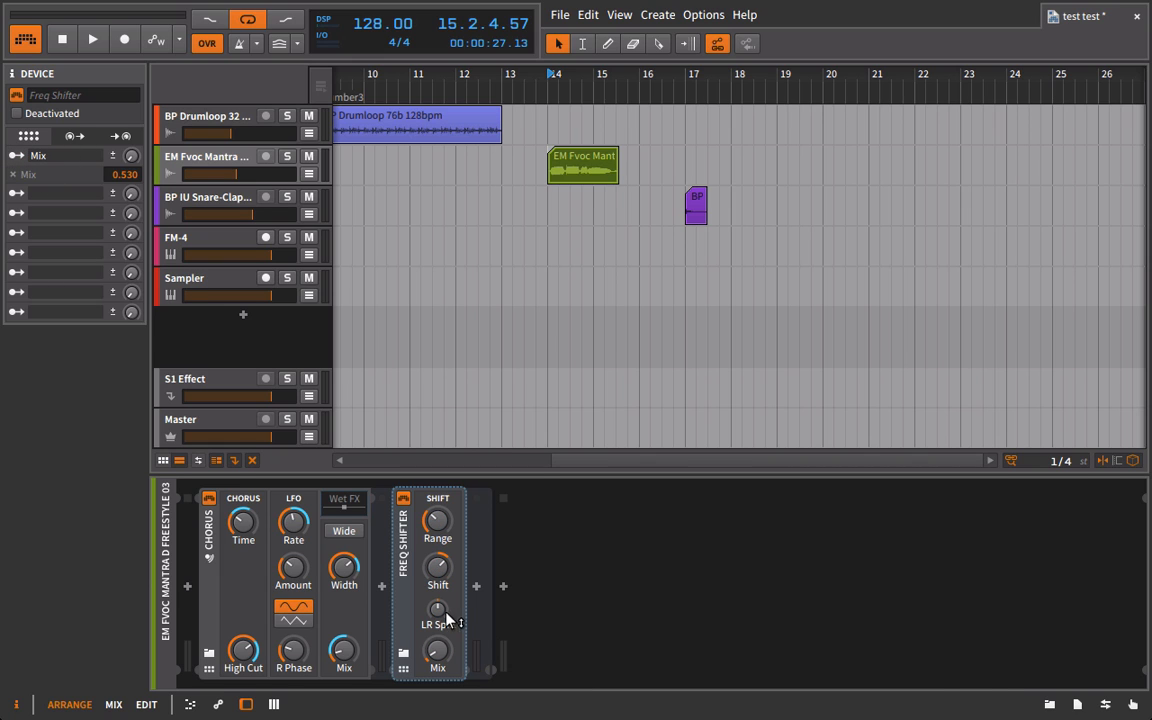
Lower the Freq Shifter's LR Split, turn its Mix macro up, and adjust Shift and set Range to 65.238 Hz while auditioning the clip.
left_click_drag(443, 613, 443, 634)
key("space")
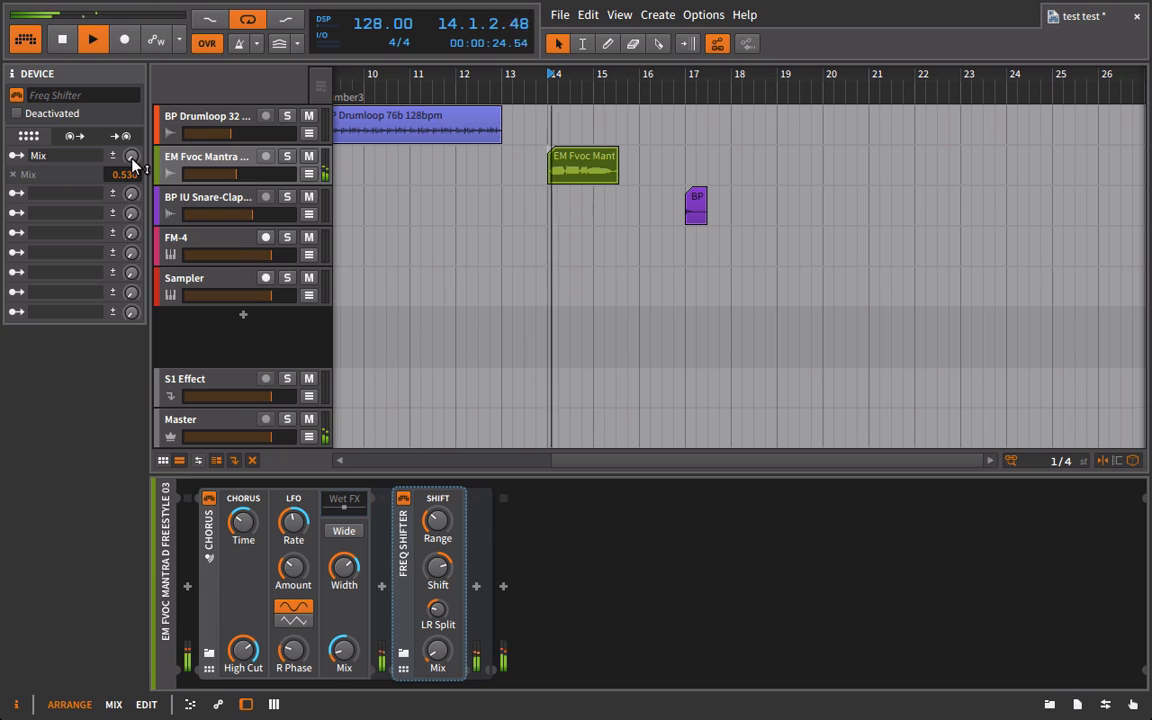
left_click_drag(131, 156, 131, 100)
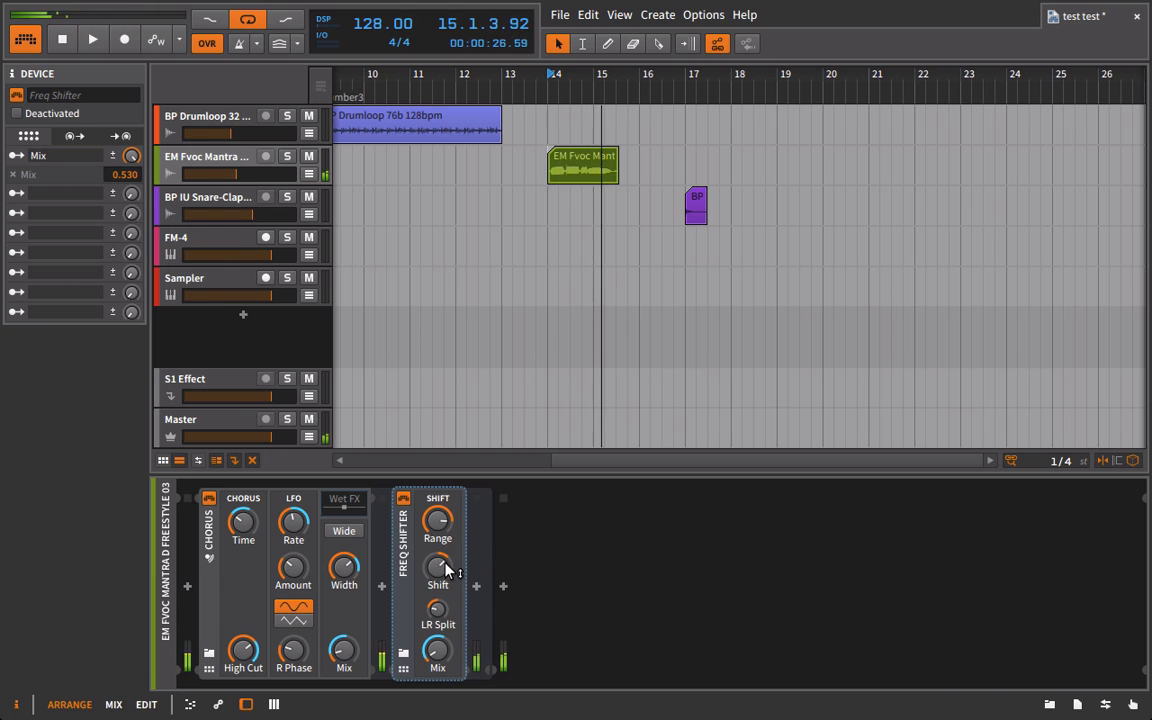
mouse_move(438, 568)
left_mouse_down()
mouse_move(438, 688)
mouse_move(440, 585)
left_mouse_up()
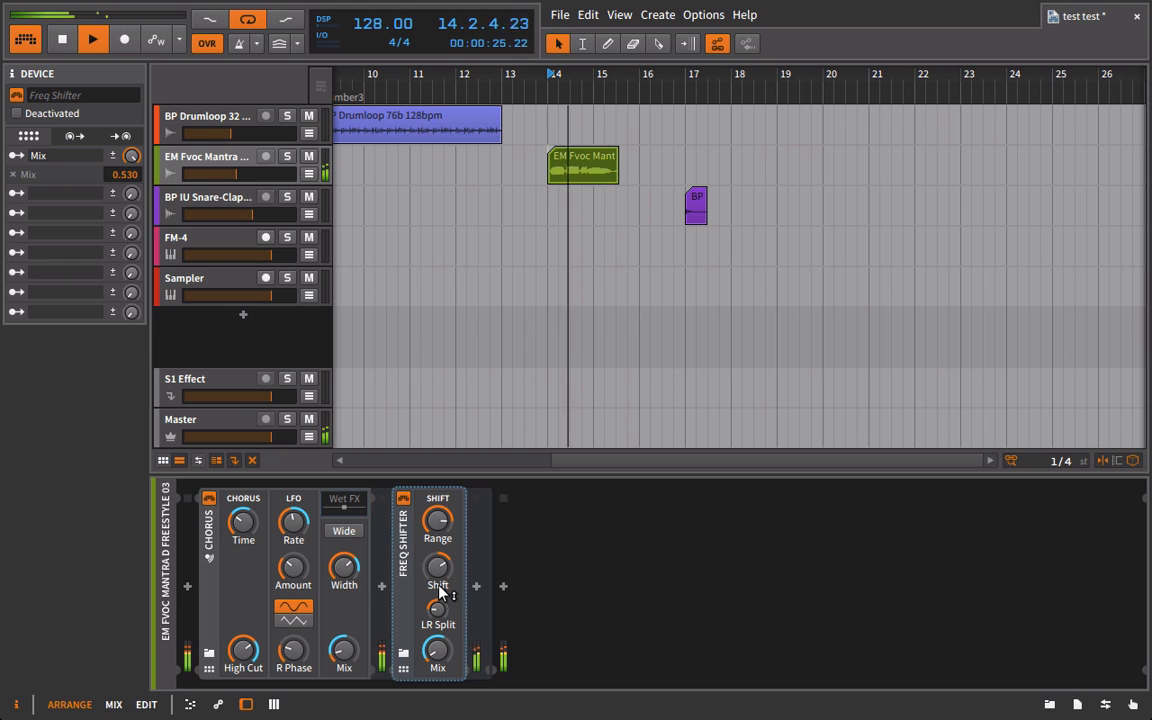
left_click_drag(437, 519, 440, 568)
mouse_move(443, 527)
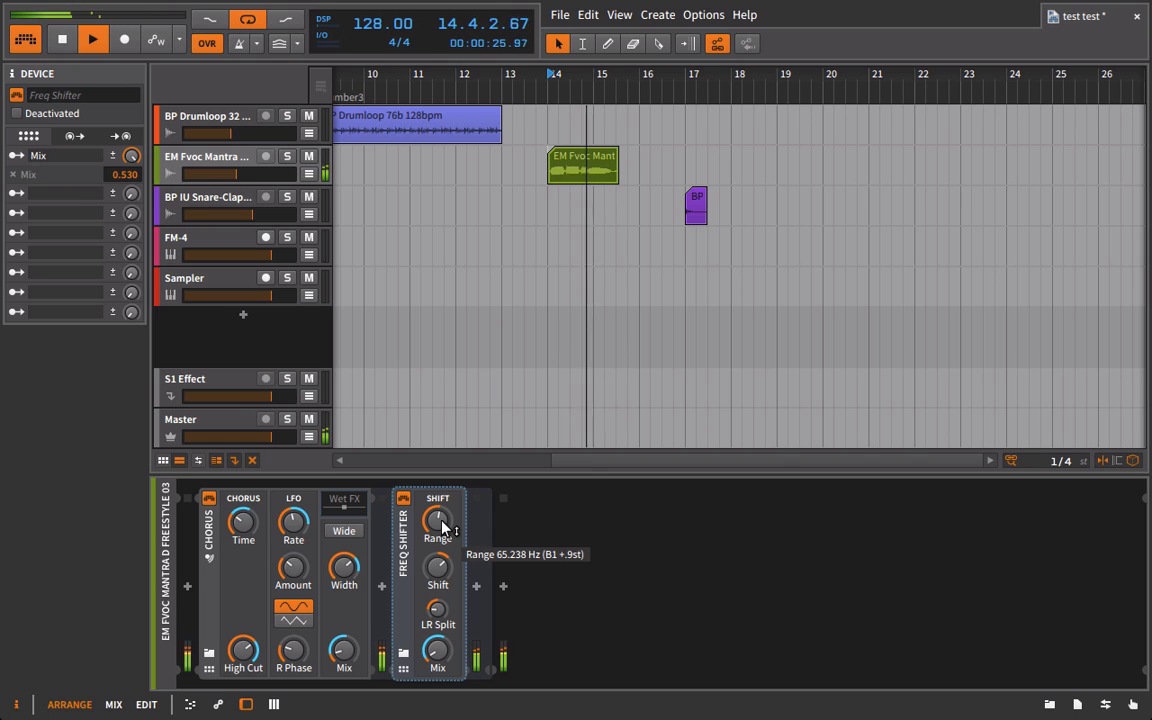
key("space")
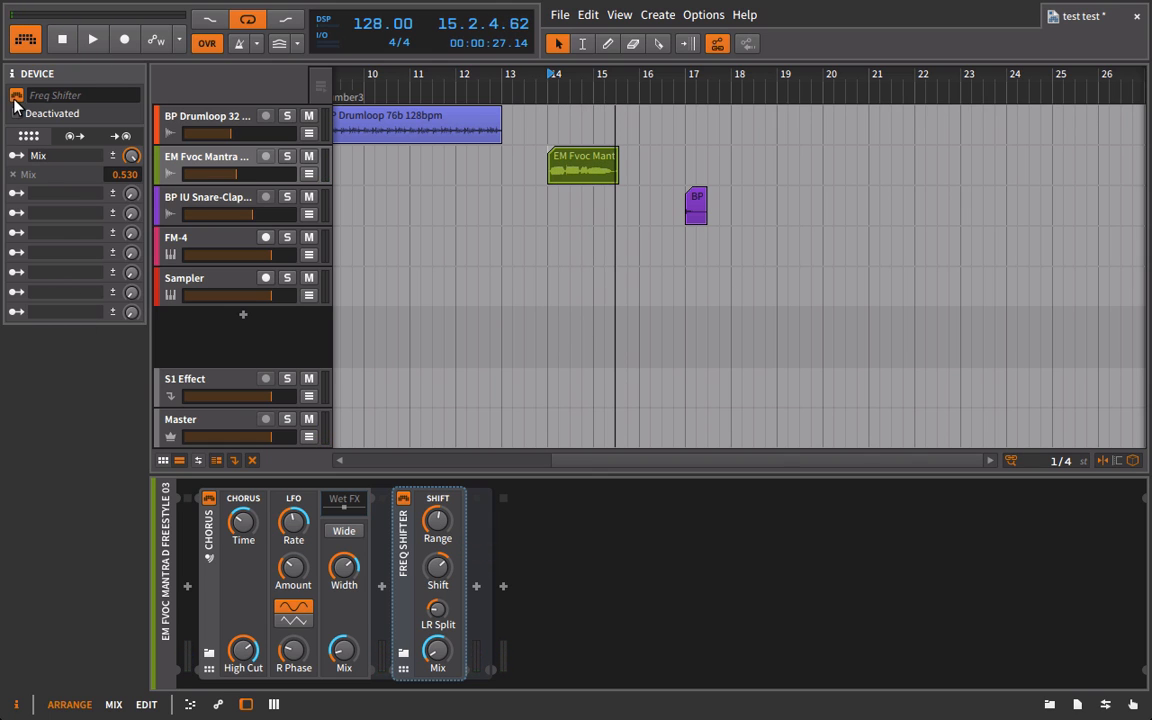
Show the Freq Shifter's modulation destinations and macro controls, and rename its Mix macro to Freq.
left_click(112, 138)
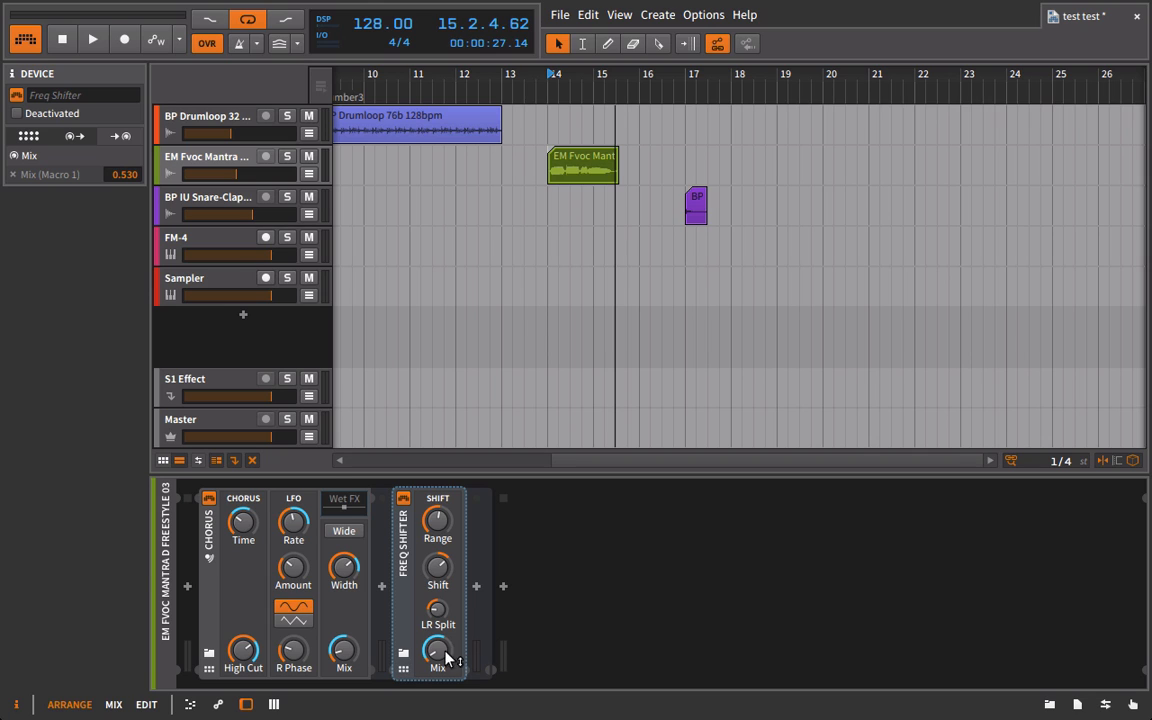
left_click(404, 668)
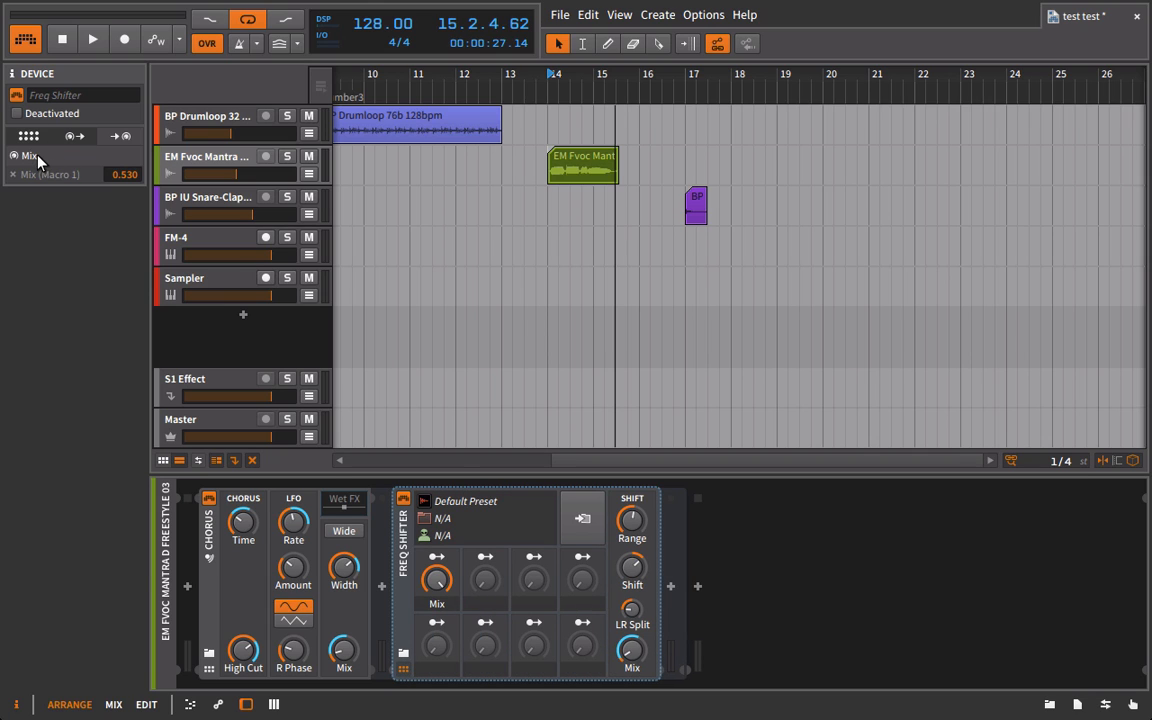
double_click(437, 603)
key("BackSpace")
type("Freq")
key("Return")
Show the Chorus device's macros in the inspector and rename its first macro to Crazy Chorus.
left_click(205, 573)
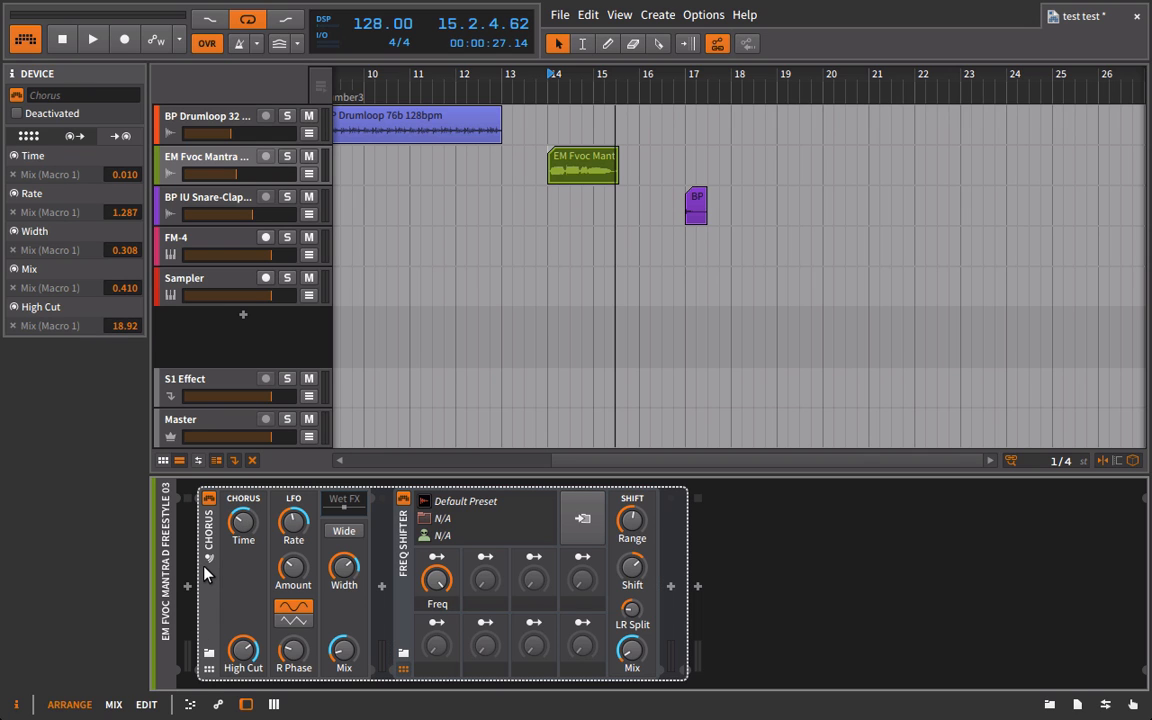
left_click(28, 134)
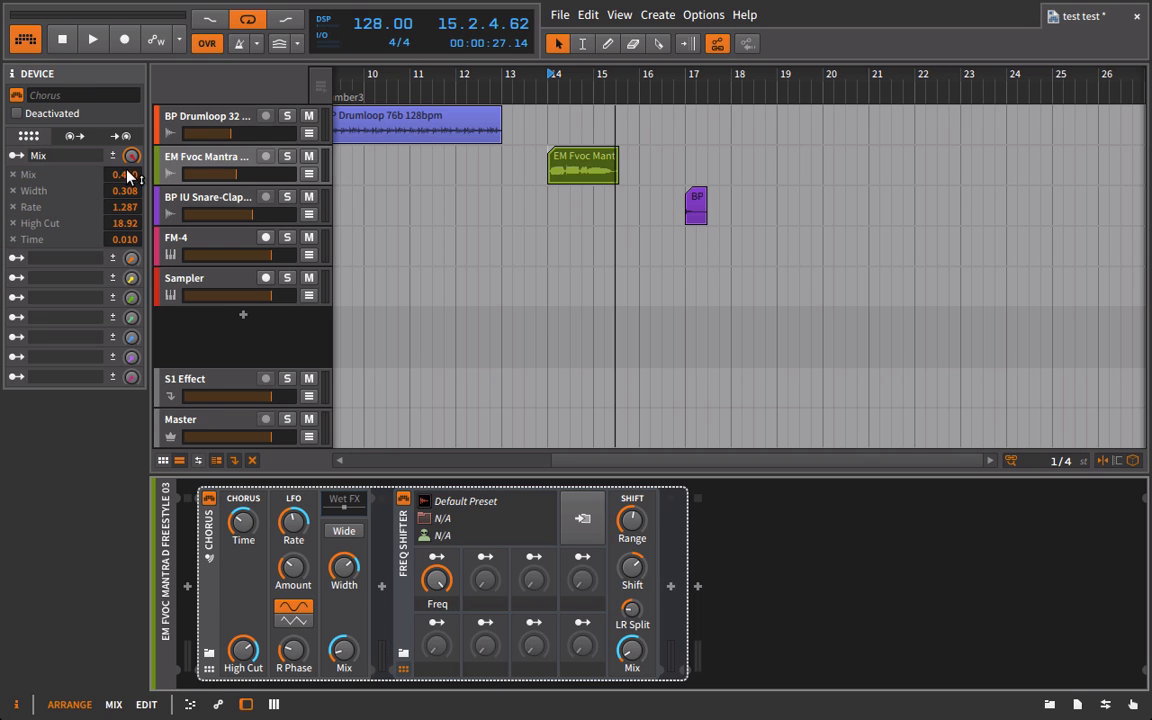
double_click(55, 157)
key("BackSpace")
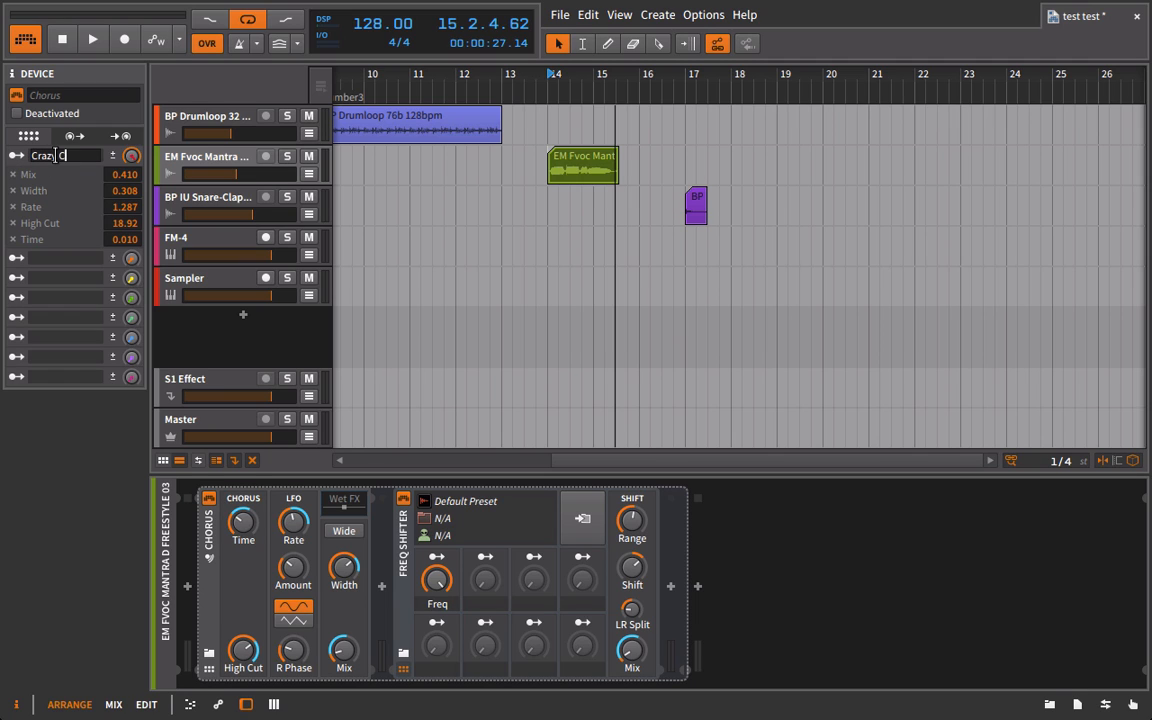
type("Crazy Chorus")
key("Return")
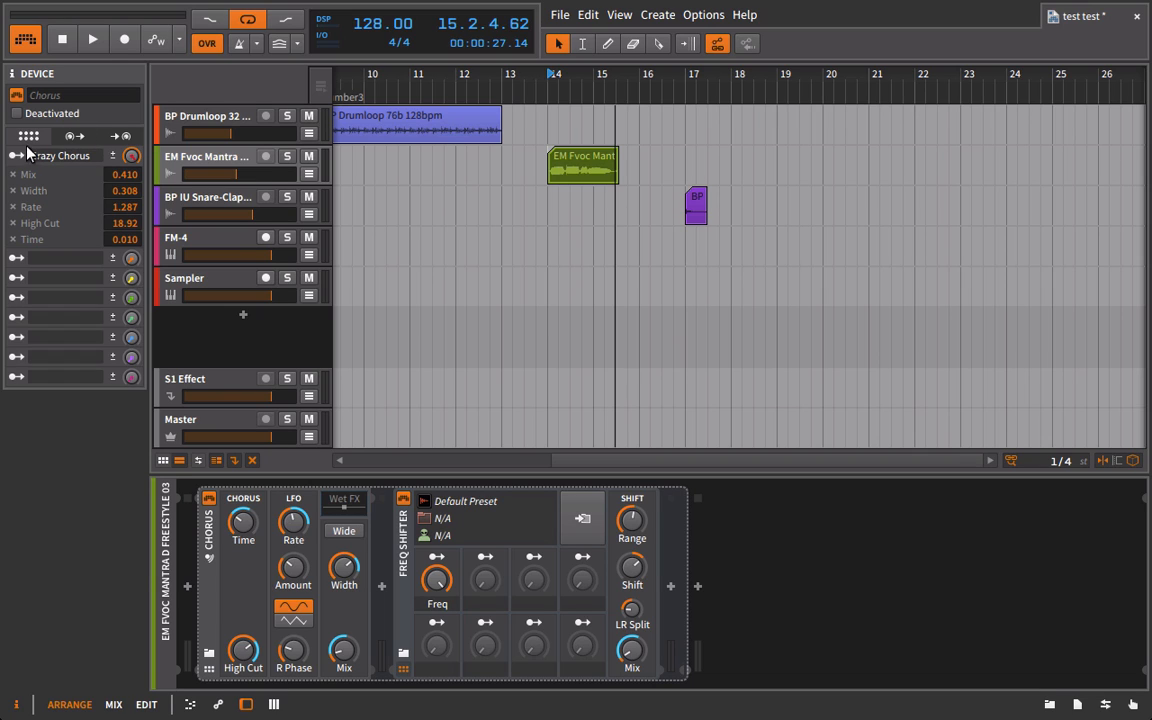
Map the Freq Shifter's Range at 1.166 and Shift at 0.190 to the Crazy Chorus macro and audition the clip.
left_click(403, 668)
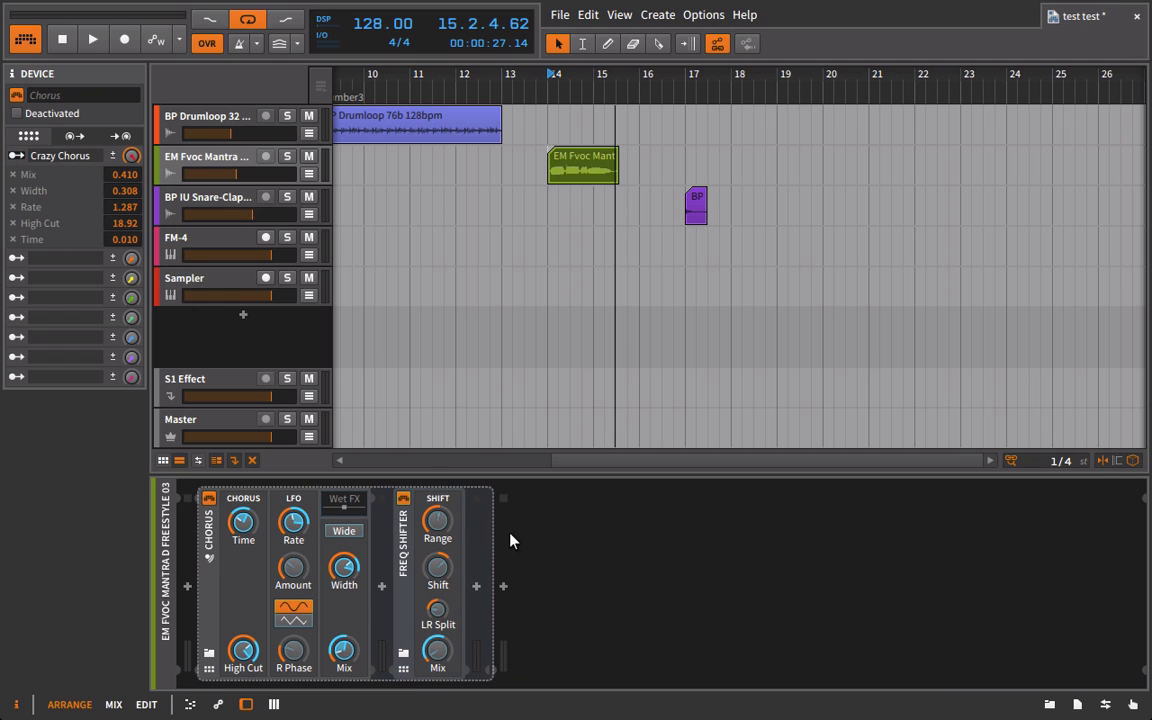
left_click_drag(440, 530, 440, 468)
left_click_drag(437, 567, 437, 545)
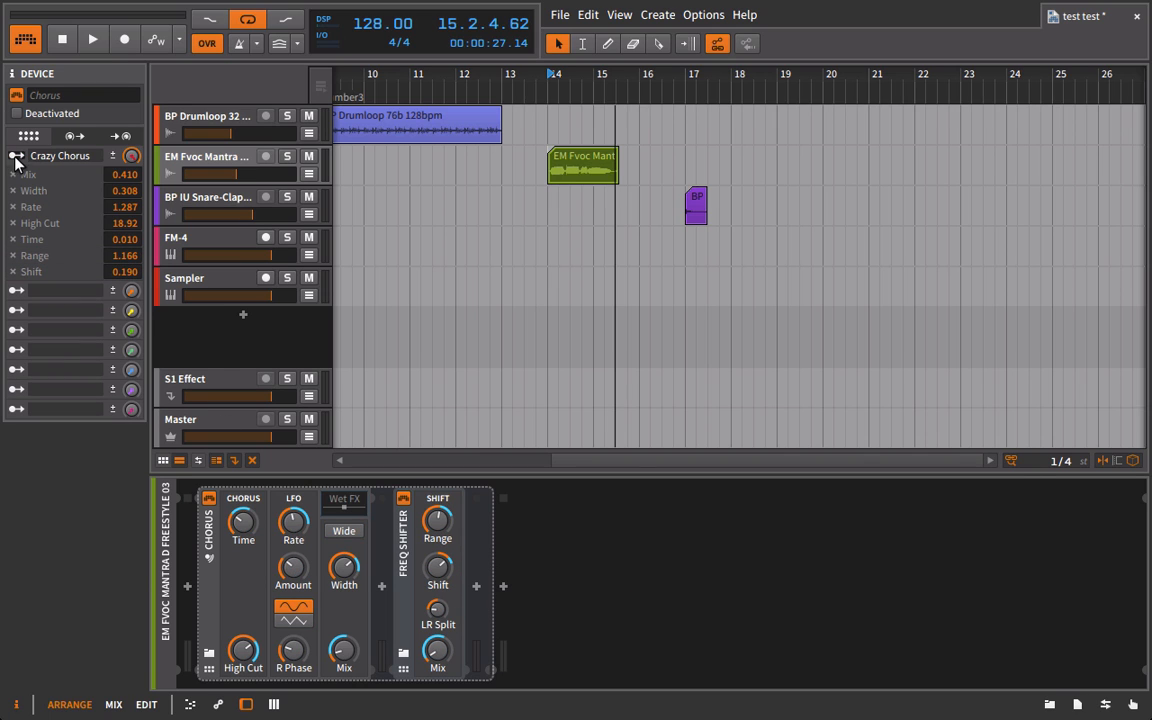
key("space")
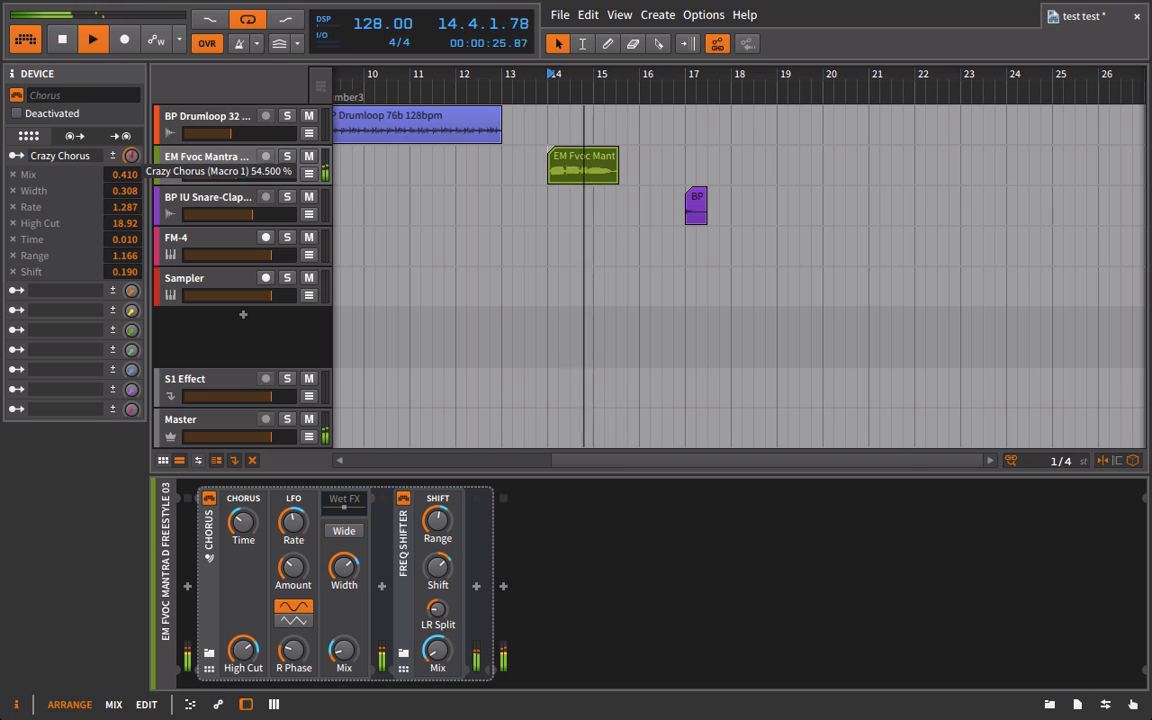
key("space")
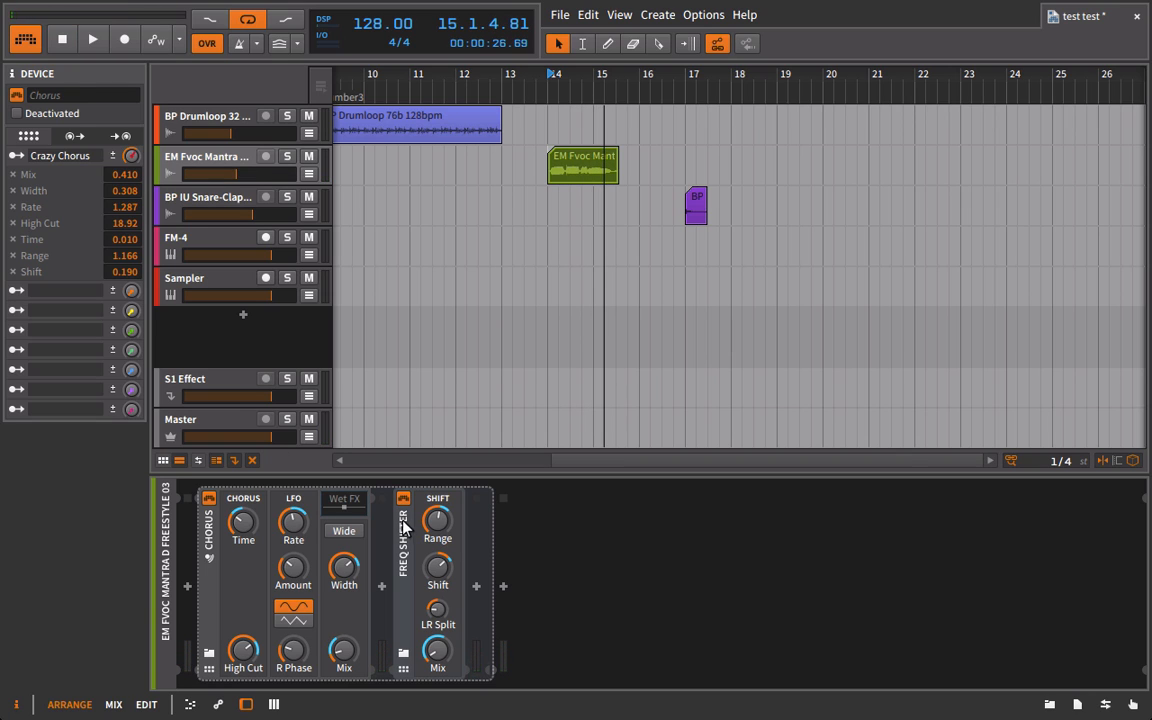
Reduce the Crazy Chorus macro's amount on the Freq Shifter's Range to 0.795.
left_click(400, 522)
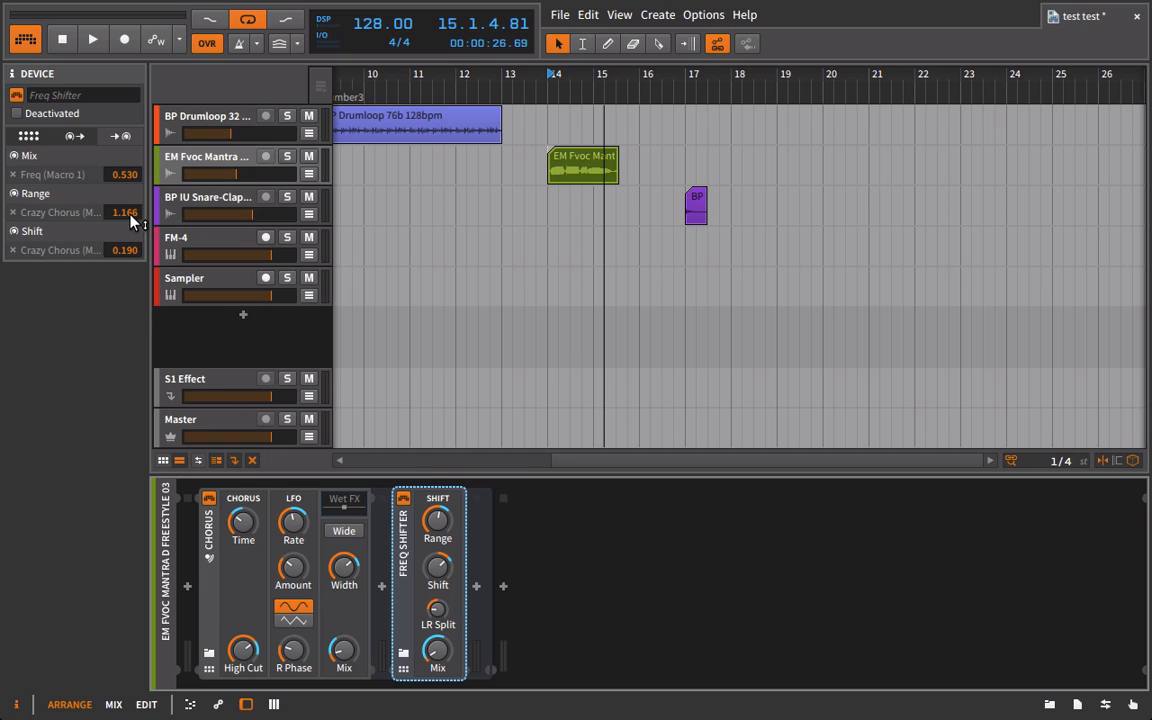
mouse_move(127, 212)
left_mouse_down()
mouse_move(120, 192)
mouse_move(120, 220)
left_mouse_up()
left_click(210, 532)
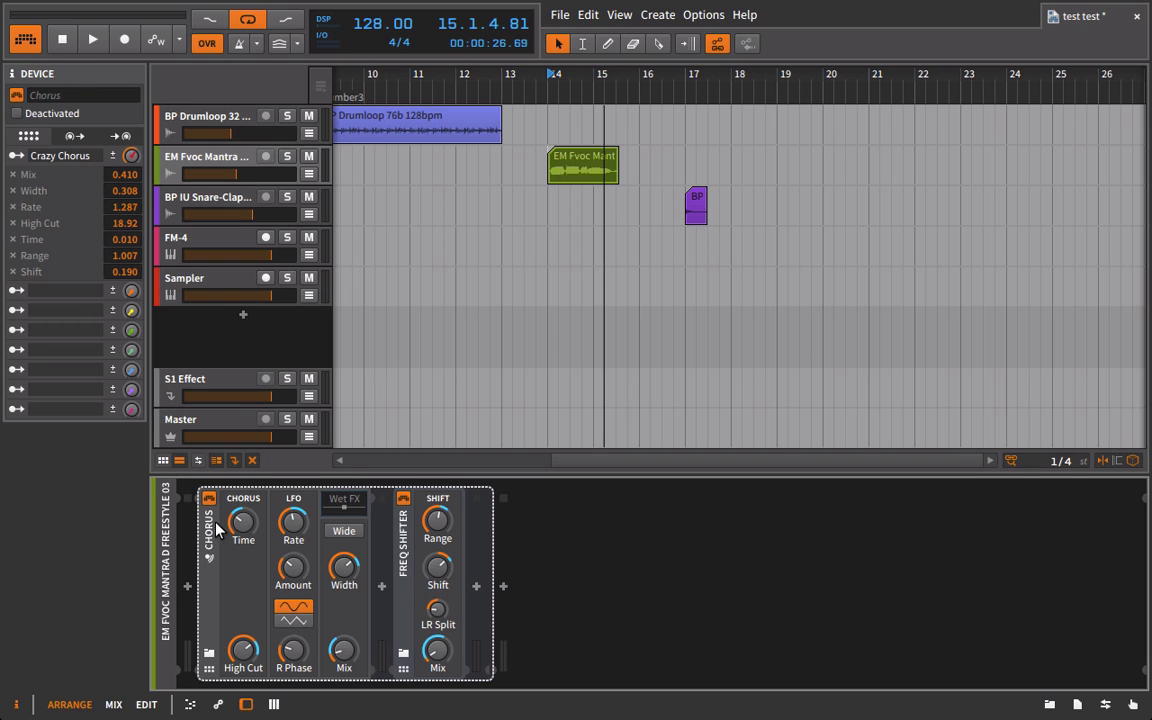
mouse_move(118, 256)
left_mouse_down()
mouse_move(118, 238)
mouse_move(118, 254)
left_mouse_up()
Look at the controller mapping and automation options available for the Crazy Chorus macro knob, and dismiss them.
mouse_move(131, 158)
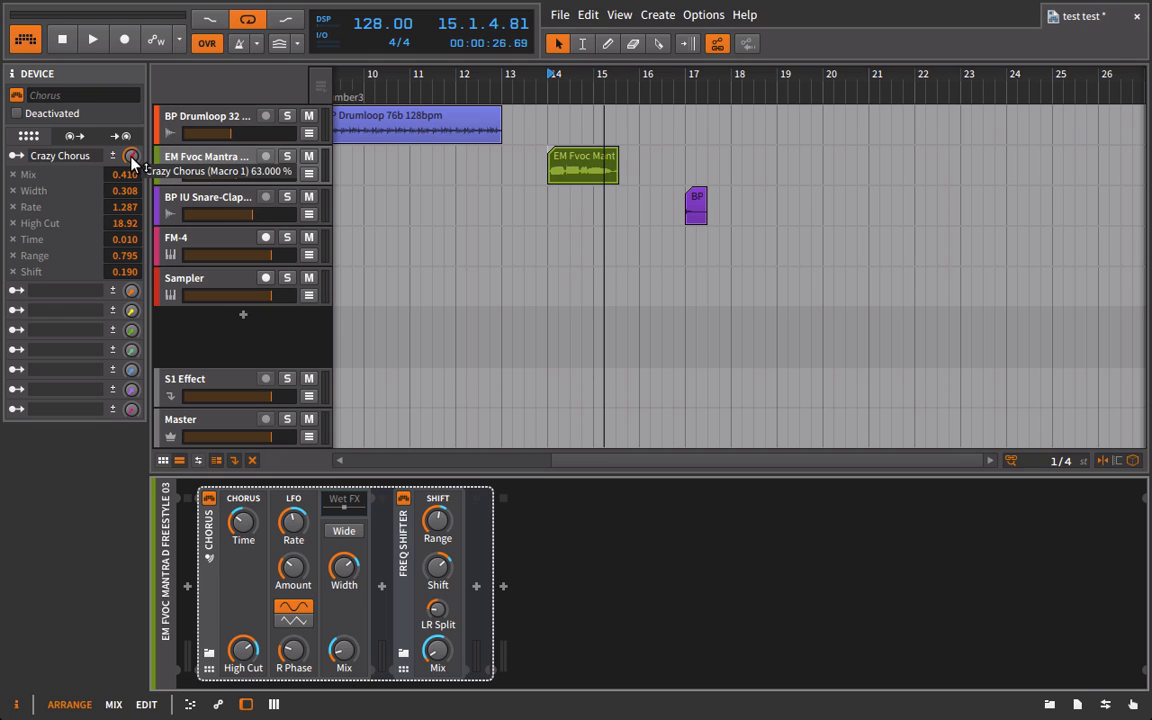
right_click(132, 158)
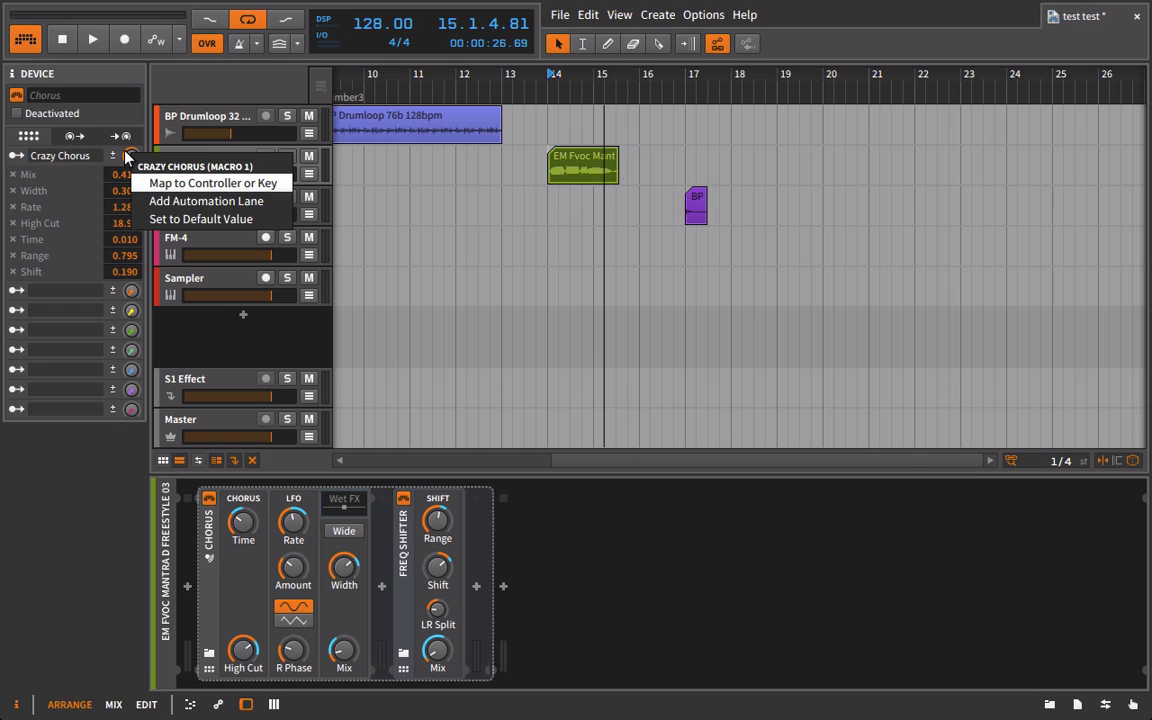
left_click(218, 385)
mouse_move(243, 545)
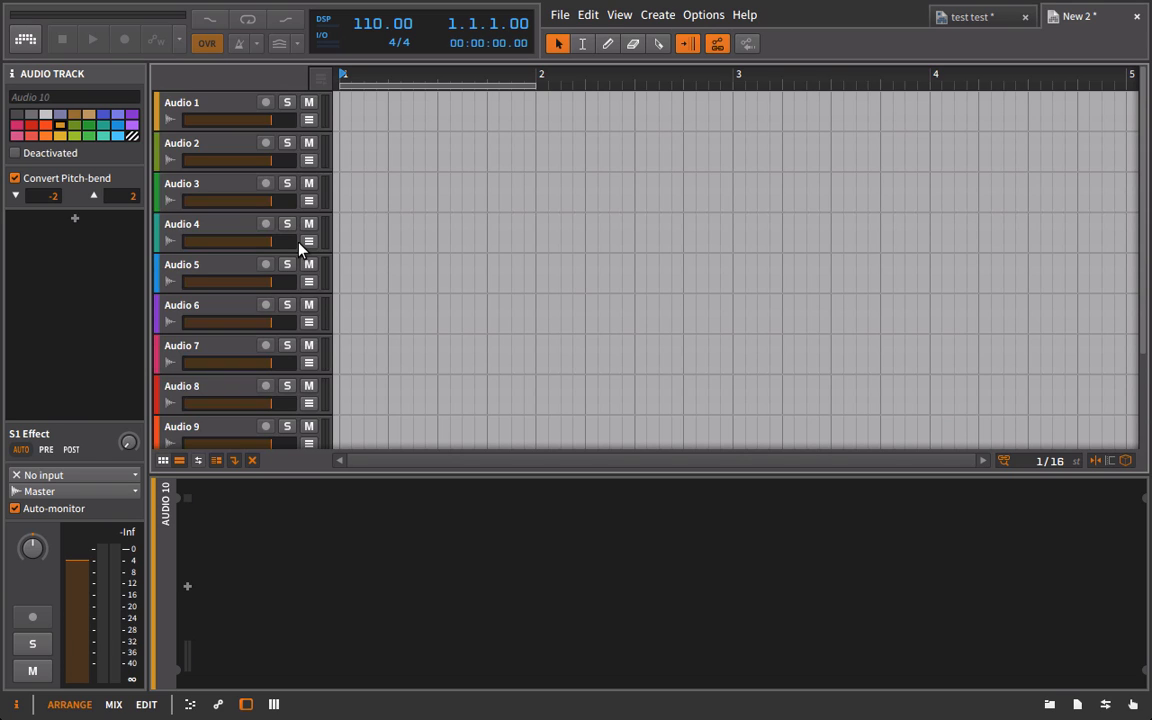
Route the outputs of Audio 1 and Audio 2 to Audio 3 and select the Audio 3 track.
left_click(180, 103)
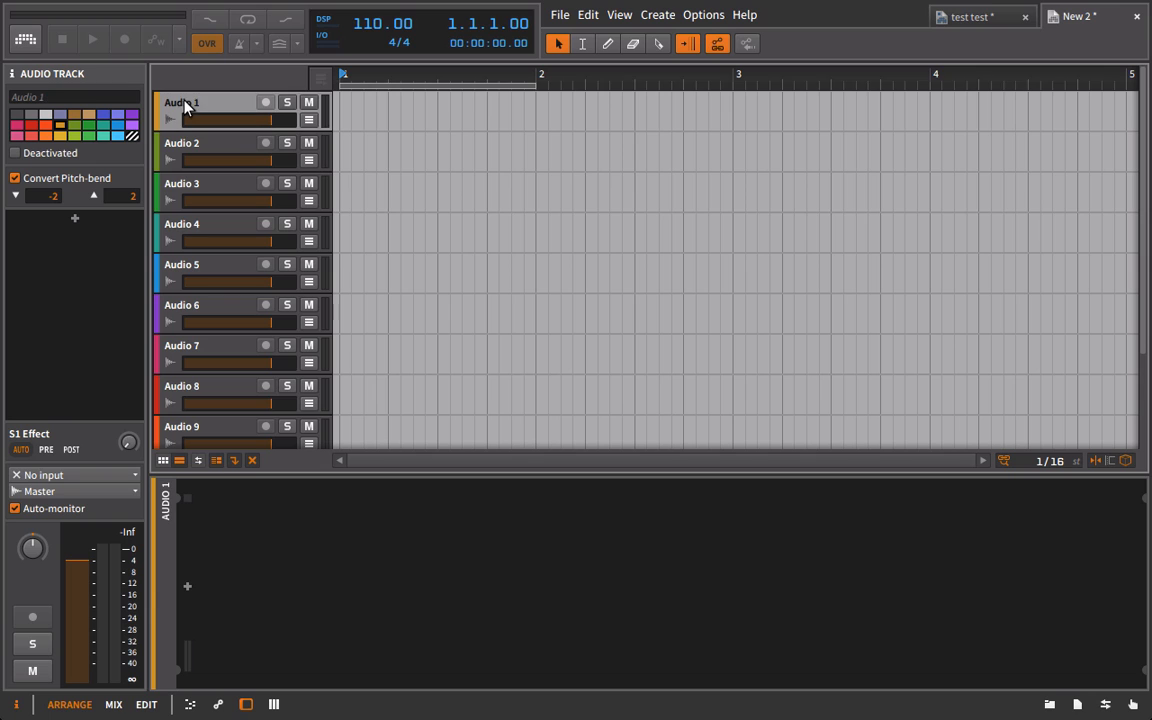
left_click(62, 491)
left_click(85, 273)
left_click(181, 143)
left_click(55, 491)
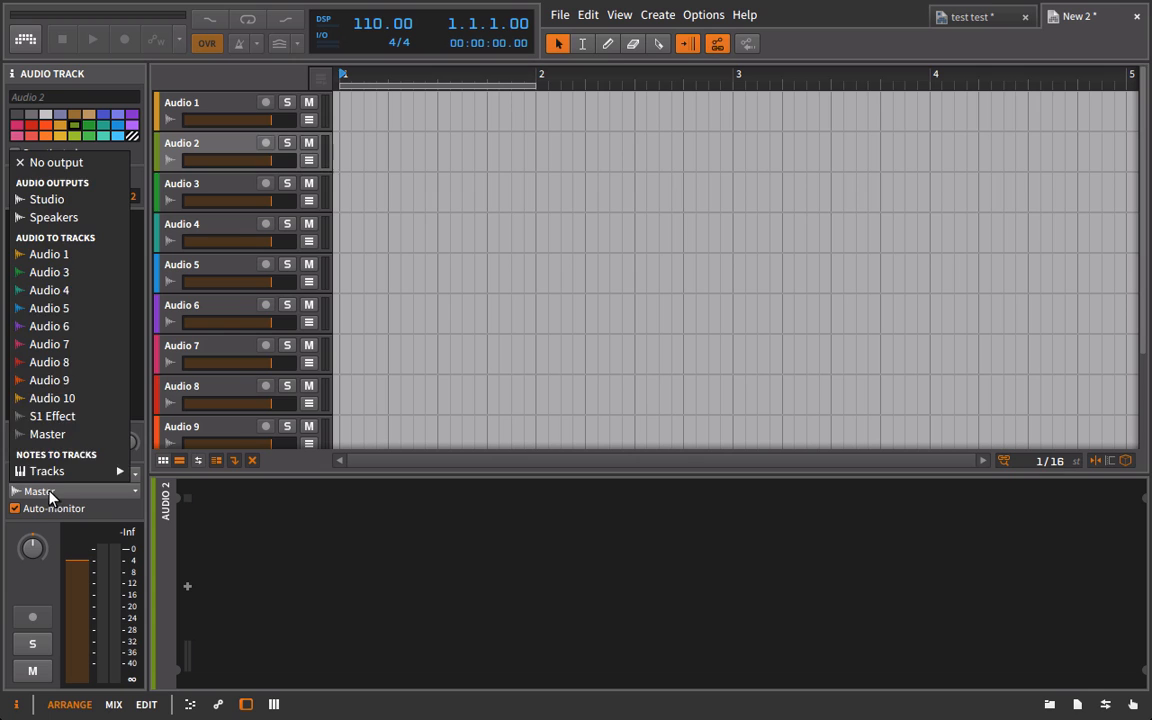
left_click(88, 271)
left_click(210, 187)
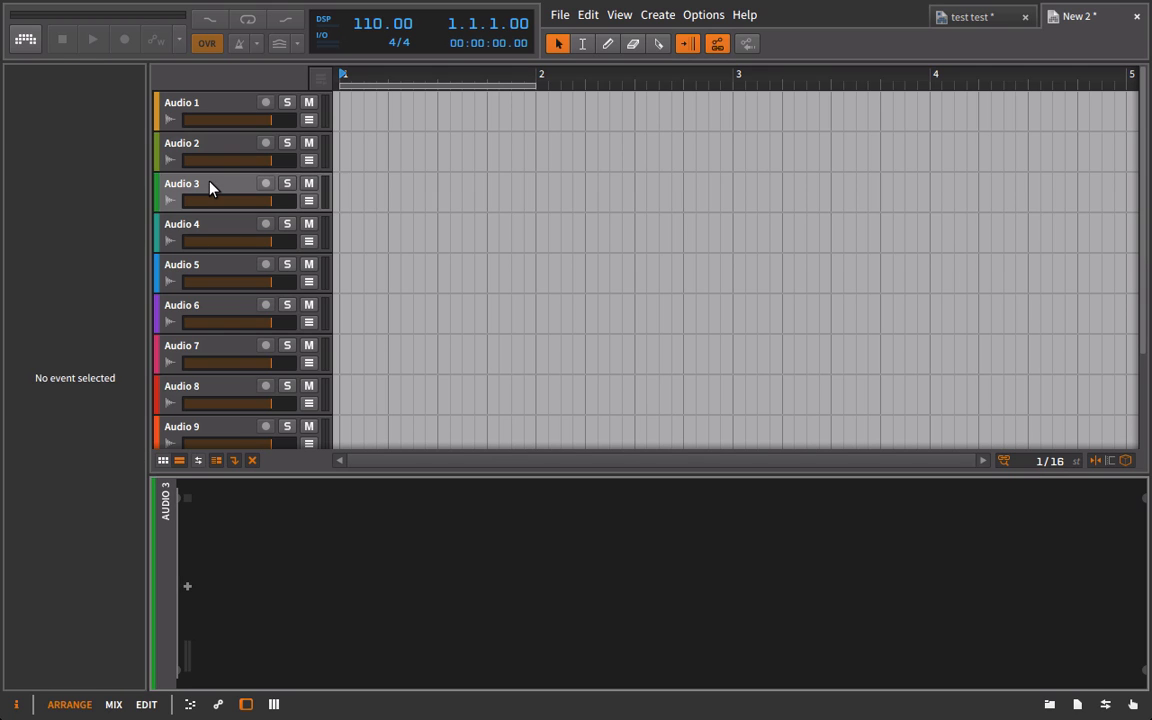
left_click(210, 187)
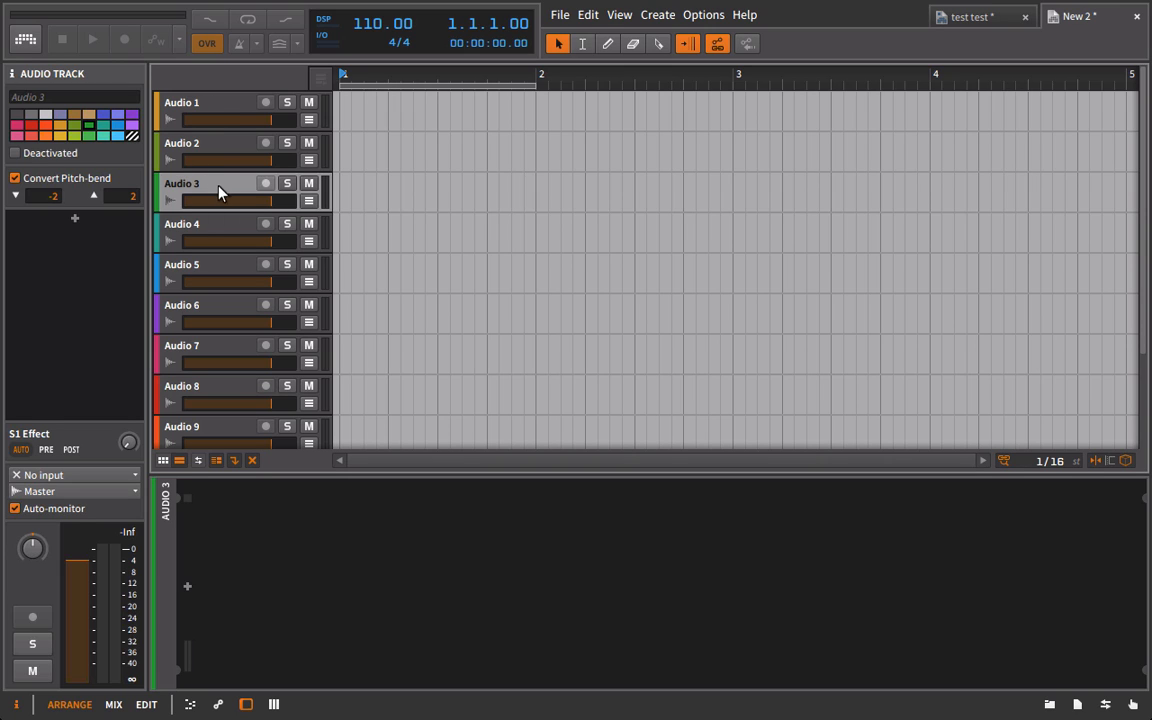
Set the outputs of Audio 1 and Audio 2 back to Master.
left_click(196, 102)
left_click(76, 494)
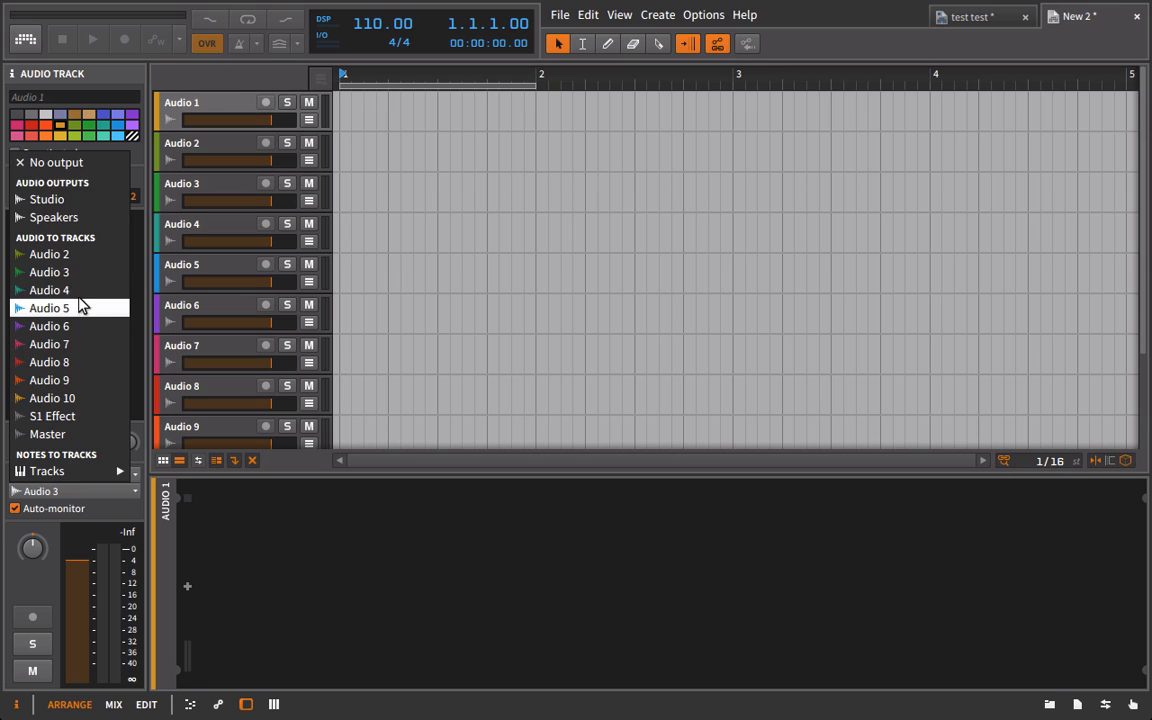
left_click(78, 434)
left_click(183, 153)
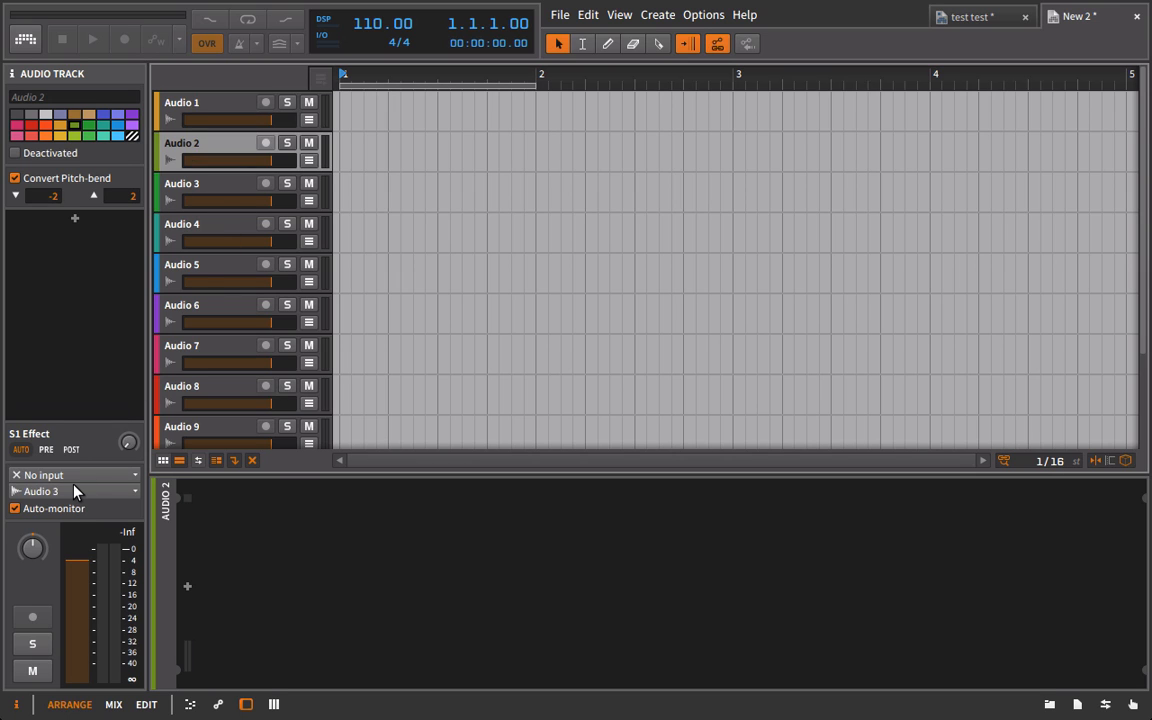
left_click(75, 491)
left_click(86, 436)
Add 26 more audio tracks below Audio 10.
scroll(190, 398, "down", 1)
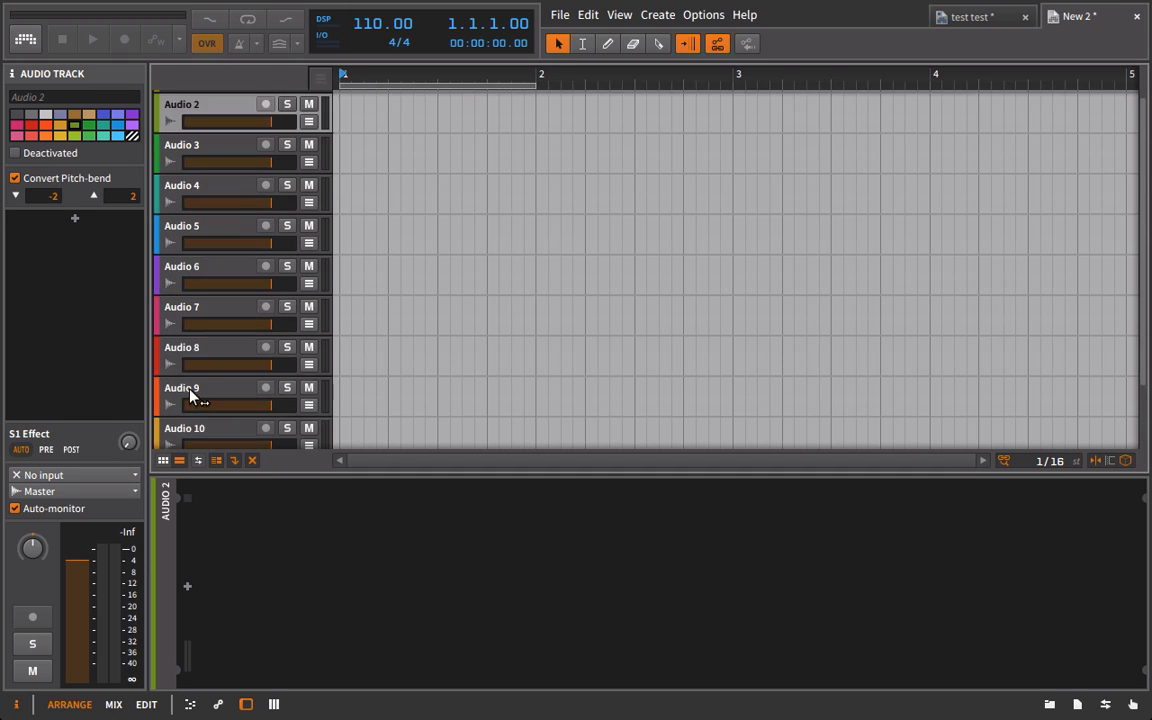
scroll(190, 398, "down", 3)
scroll(190, 398, "up", 4)
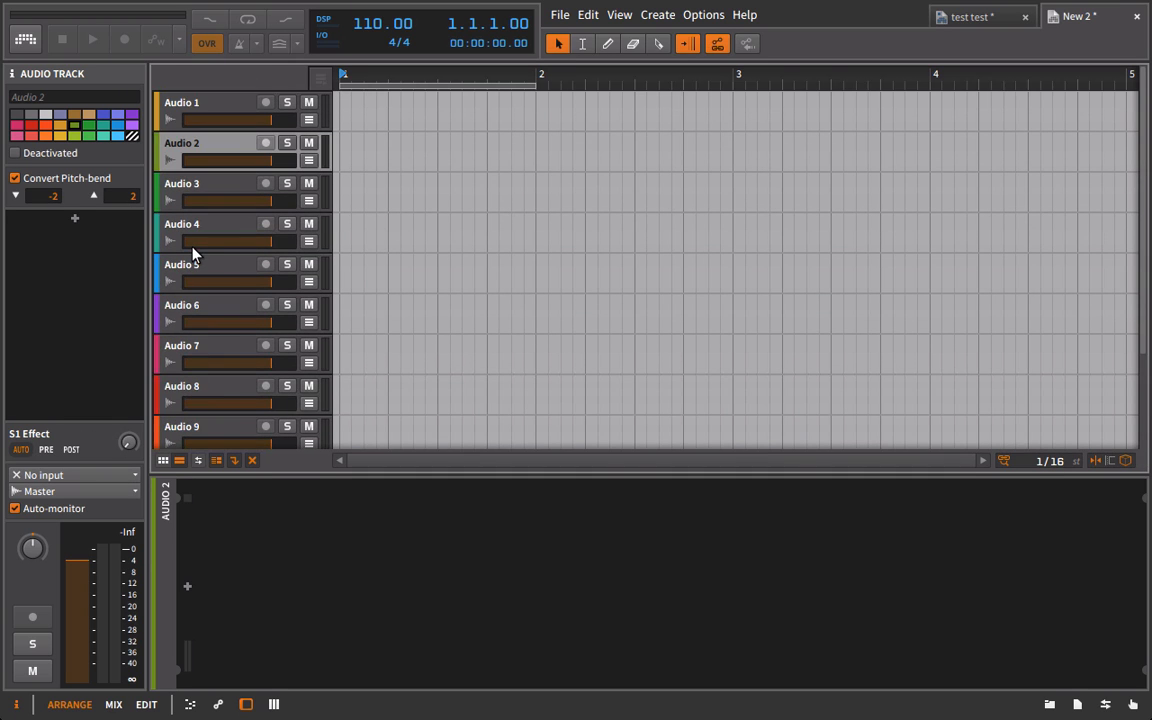
scroll(200, 254, "down", 4)
scroll(200, 254, "up", 1)
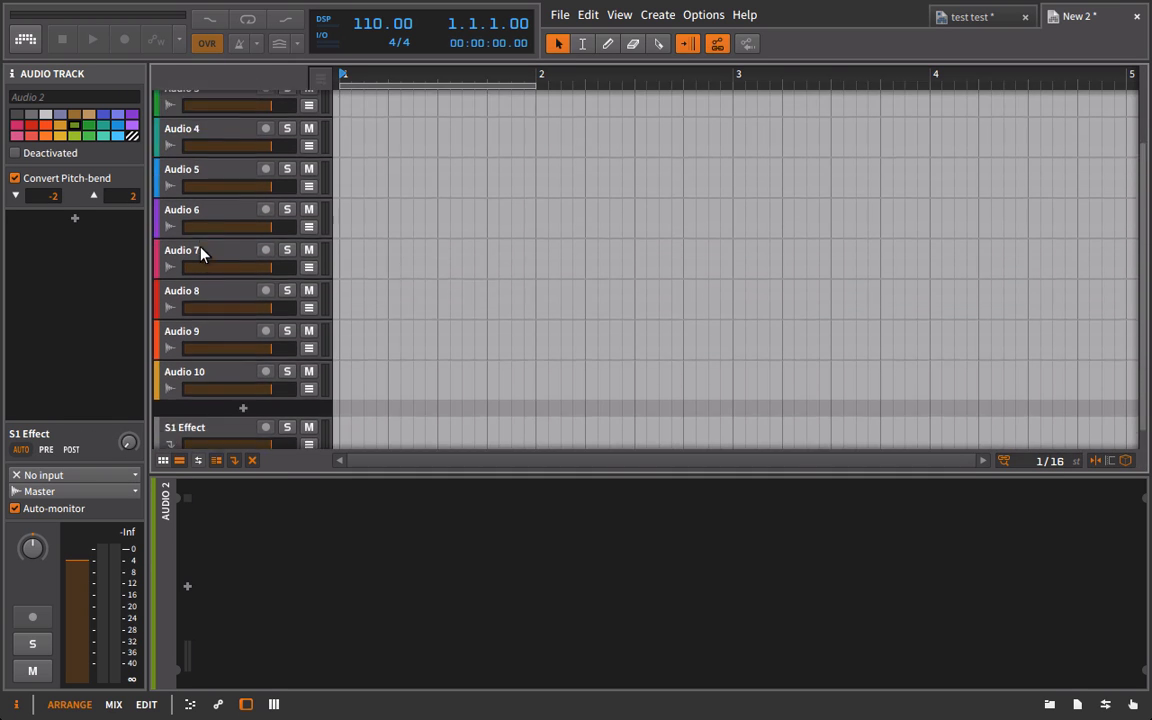
scroll(200, 254, "down", 1)
left_click(180, 332)
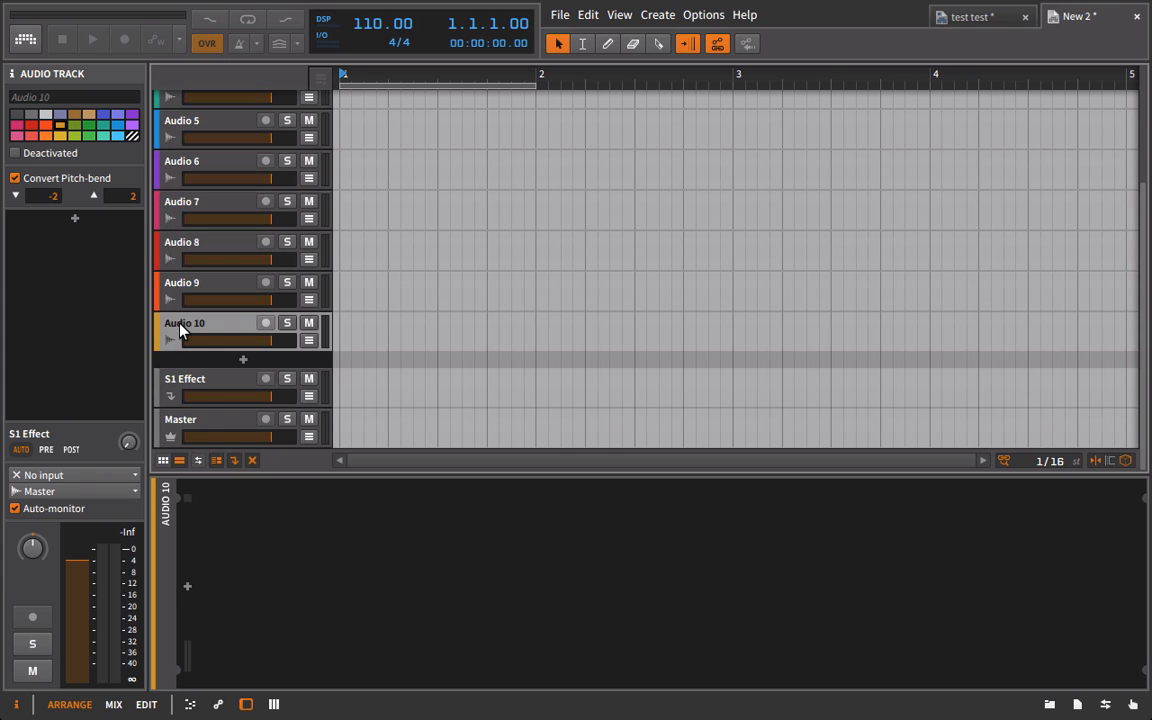
key("ctrl+t")
key("ctrl+t")
key("ctrl+t")
key("ctrl+t")
key("ctrl+t")
key("ctrl+t")
key("ctrl+t")
key("ctrl+t")
key("ctrl+t")
key("ctrl+t")
key("ctrl+t")
key("ctrl+t")
key("ctrl+t")
key("ctrl+t")
key("ctrl+t")
key("ctrl+t")
key("ctrl+t")
key("ctrl+t")
key("ctrl+t")
key("ctrl+t")
key("ctrl+t")
key("ctrl+t")
key("ctrl+t")
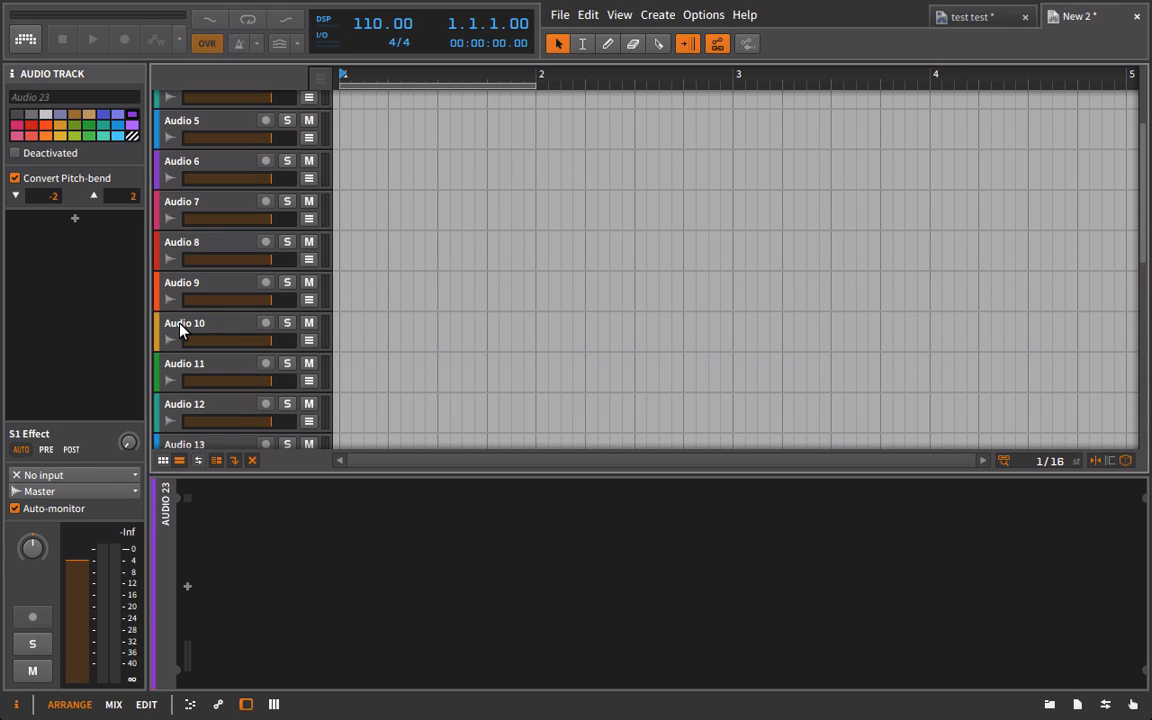
key("ctrl+t")
key("ctrl+t")
key("ctrl+t")
key("ctrl+t")
key("ctrl+t")
key("ctrl+t")
key("ctrl+t")
key("ctrl+t")
key("ctrl+t")
key("ctrl+t")
key("ctrl+t")
key("ctrl+t")
key("ctrl+t")
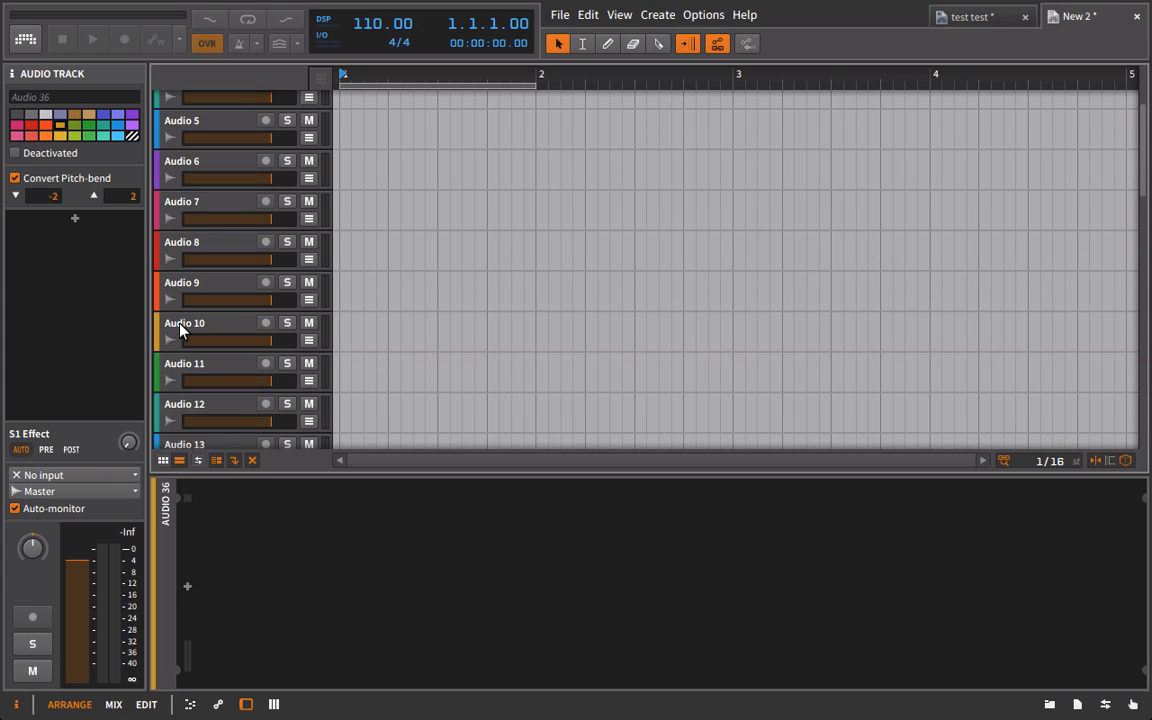
Add 14 more audio tracks below Audio 36 and look through the full track list.
key("ctrl+t")
key("ctrl+t")
key("ctrl+t")
key("ctrl+t")
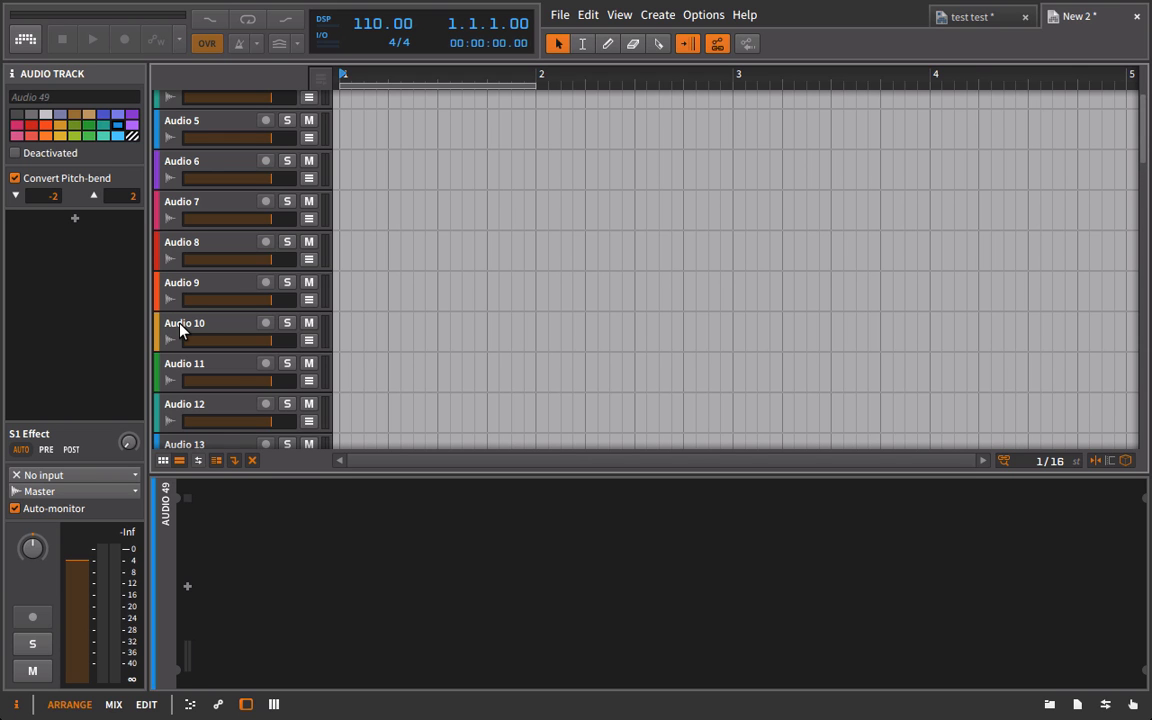
scroll(255, 180, "up", 3)
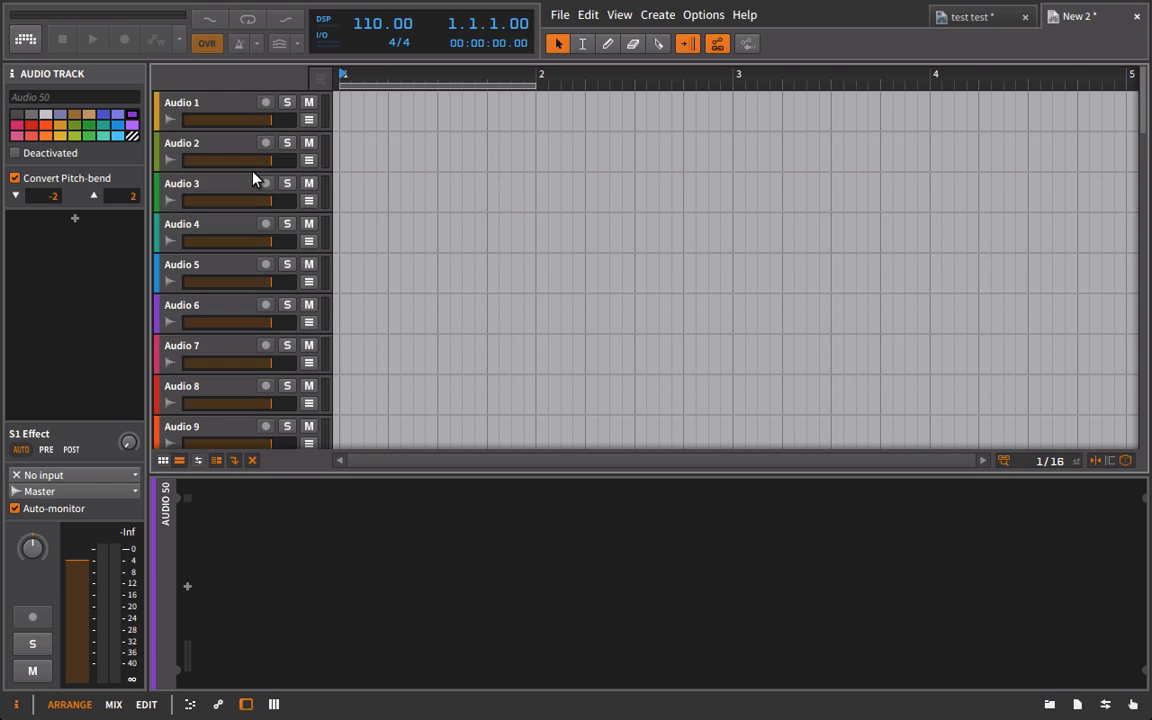
scroll(253, 178, "down", 15)
scroll(253, 178, "down", 12)
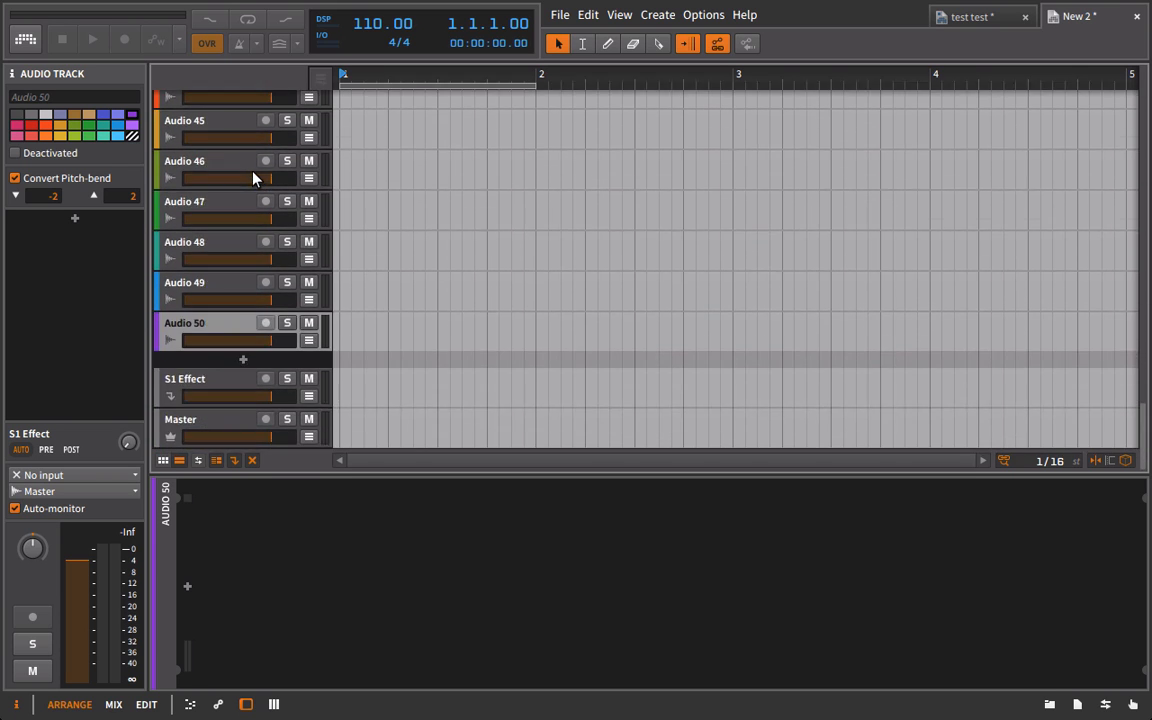
scroll(253, 178, "up", 20)
scroll(253, 178, "up", 5)
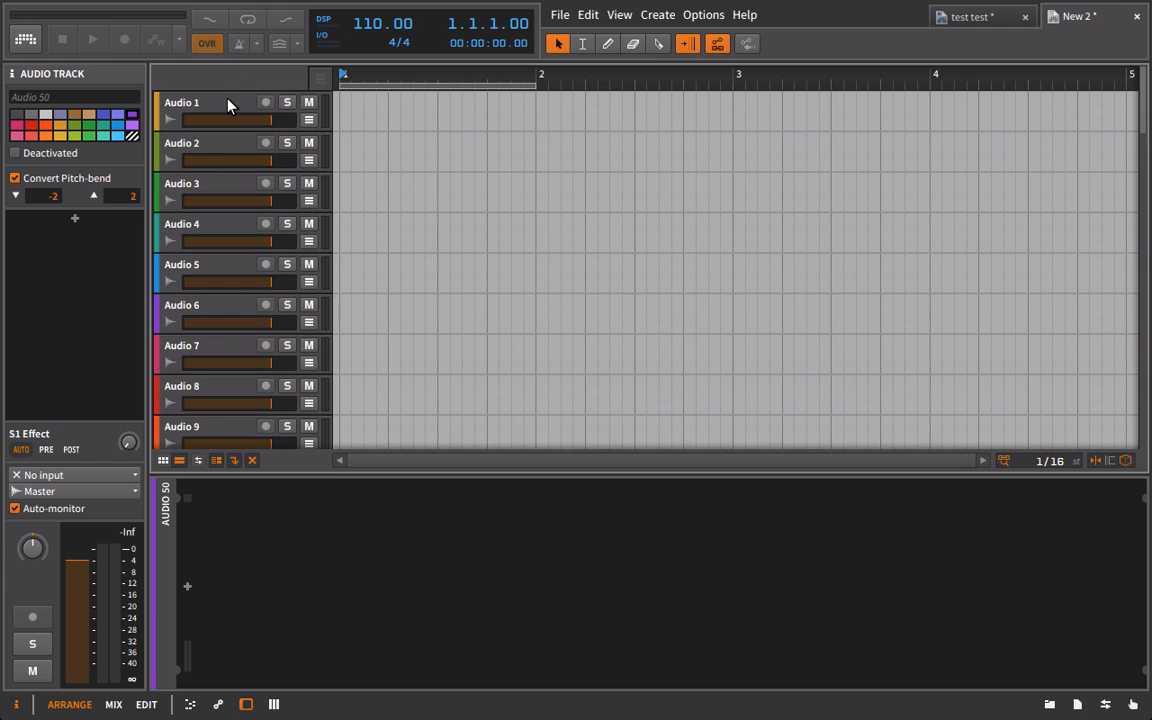
Look through the arranger tracks at the reduced track height, and restore the normal height.
left_click(217, 462)
scroll(298, 303, "down", 10)
scroll(296, 307, "up", 10)
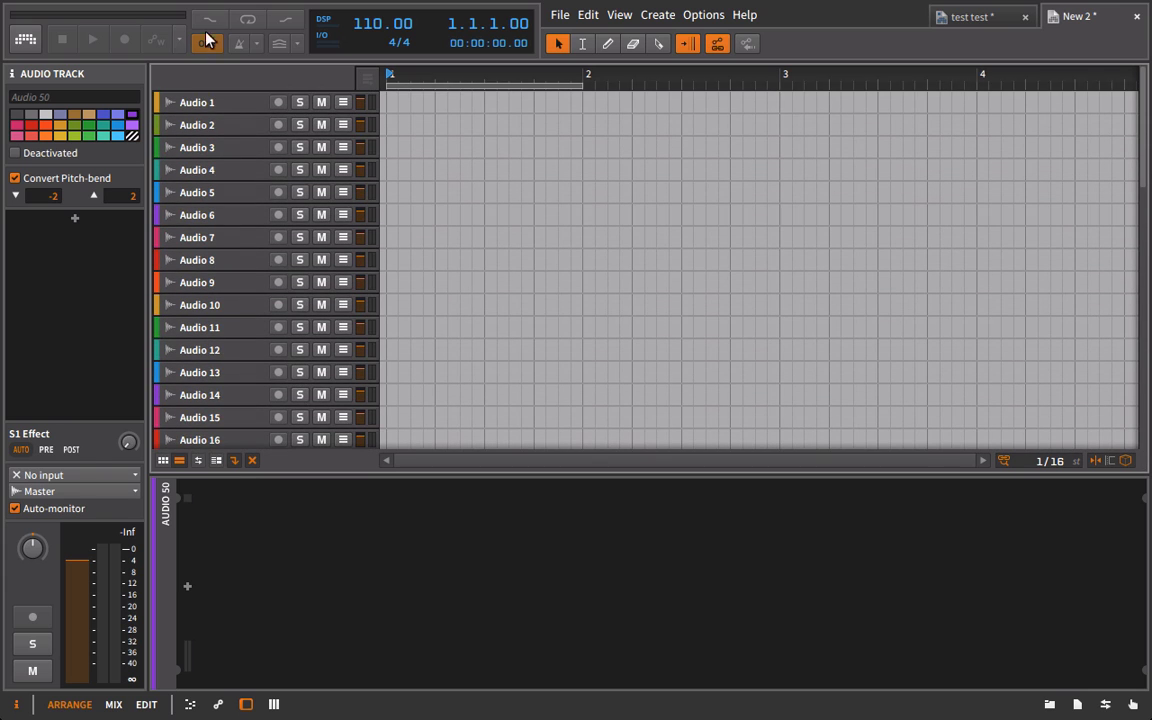
left_click(217, 460)
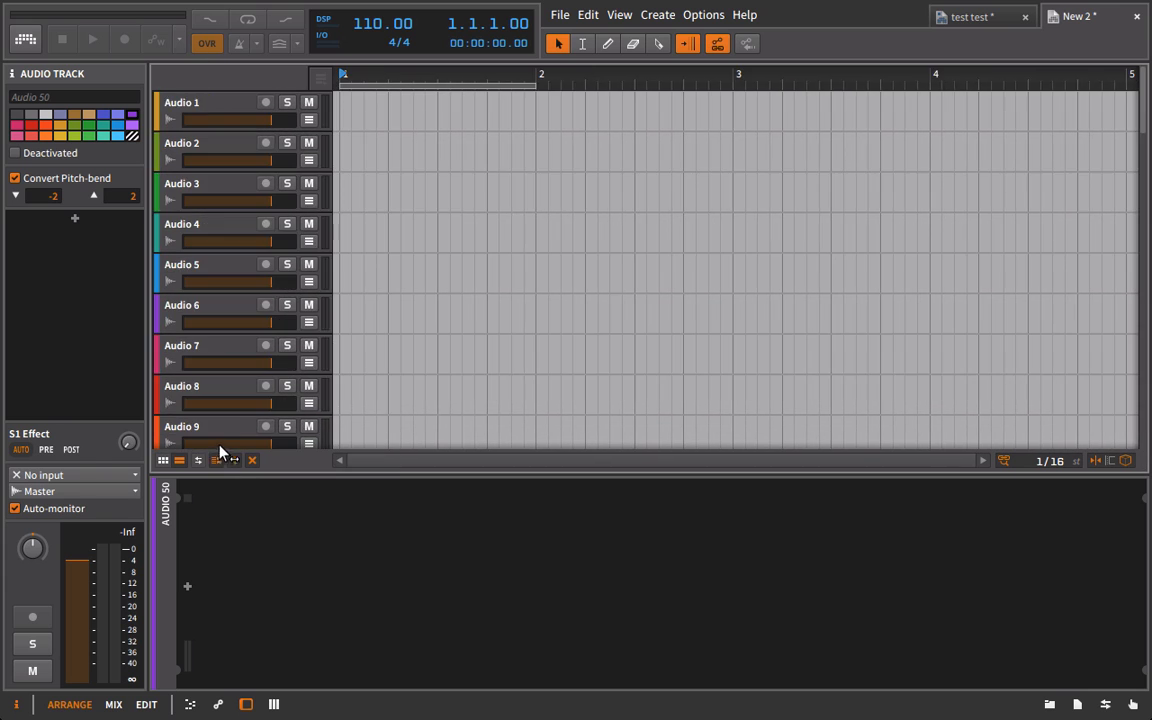
Look through the audio tracks in the Mix view, and return to the Arrange view.
key("alt+2")
scroll(694, 149, "right", 15)
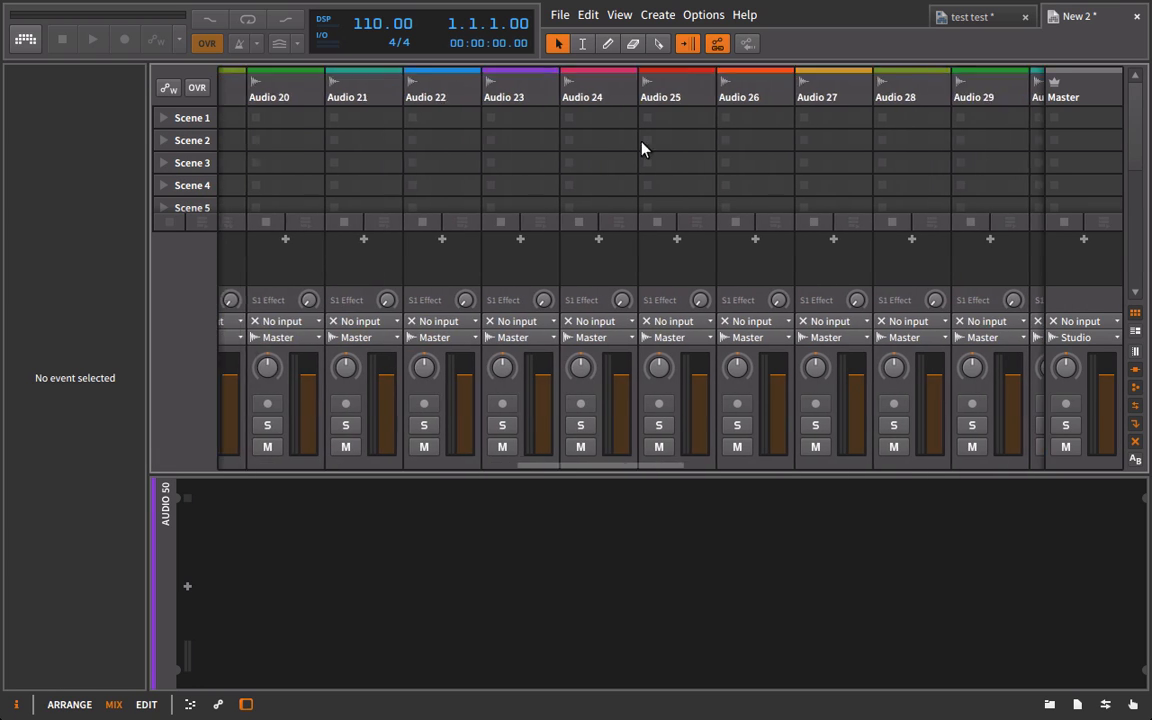
scroll(470, 226, "left", 15)
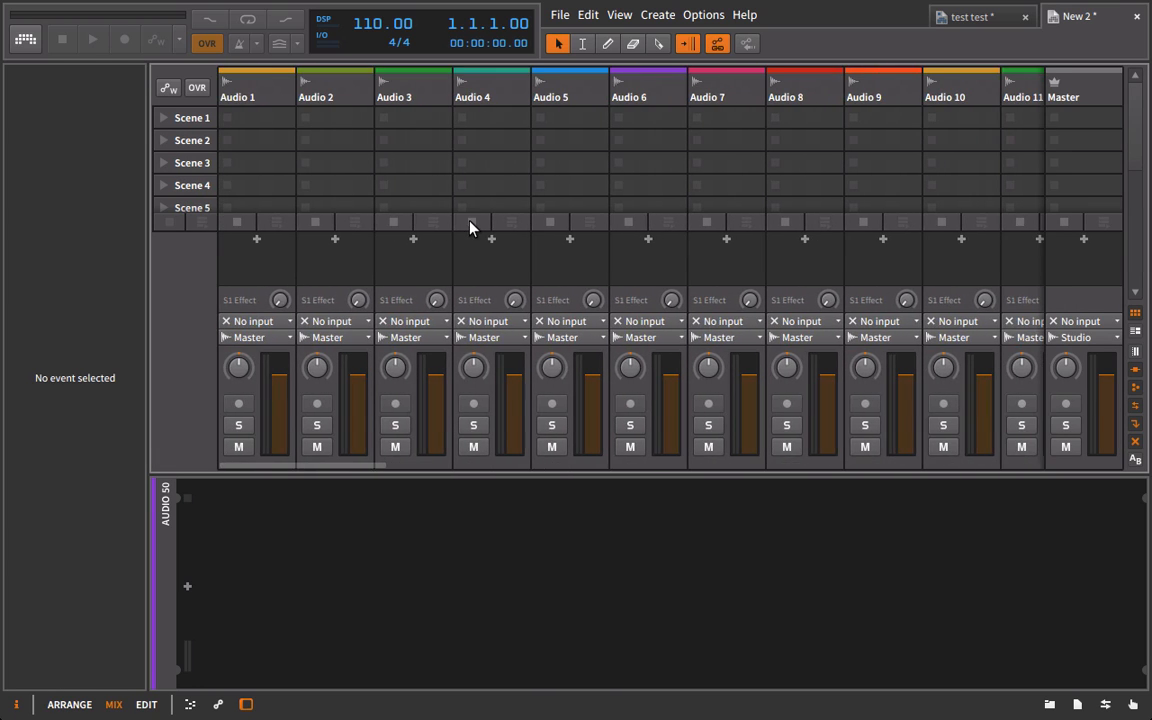
key("alt+1")
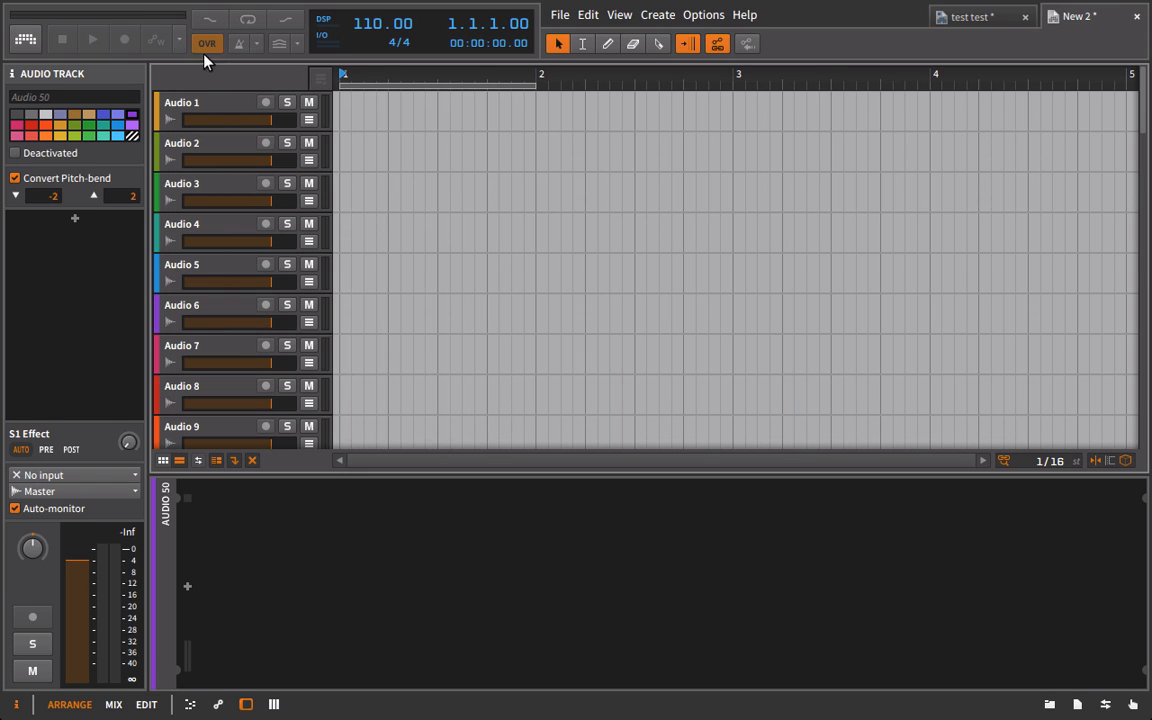
Select the tracks Audio 1 through Audio 12 and colour them teal.
left_click(175, 100)
scroll(245, 300, "down", 3)
scroll(245, 329, "down", 2)
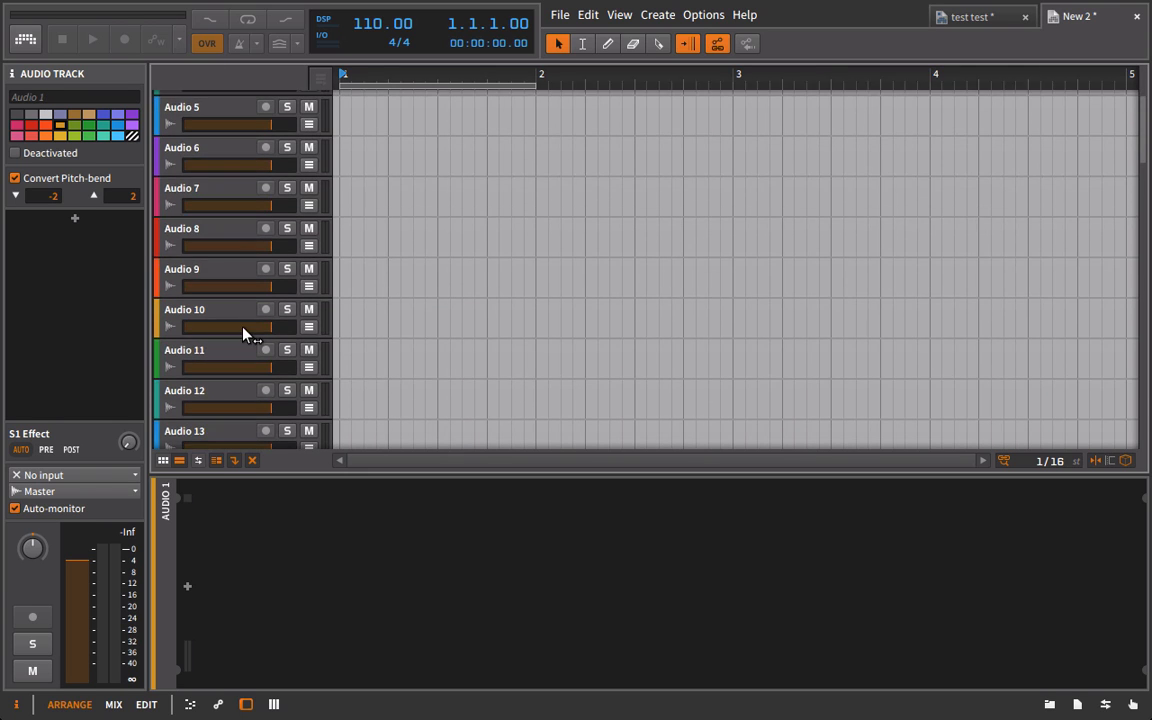
left_click(205, 342, "shift")
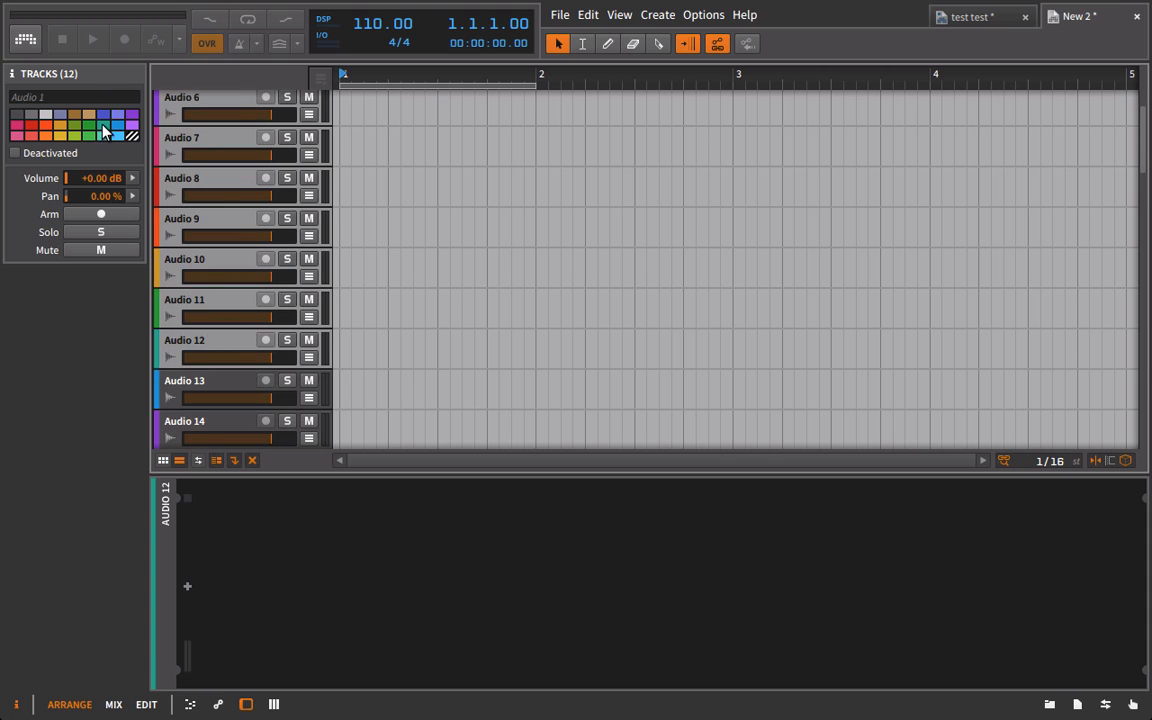
Select the tracks Audio 13 through Audio 24 and colour them light red.
scroll(220, 212, "down", 3)
left_click(193, 265)
scroll(193, 262, "down", 12)
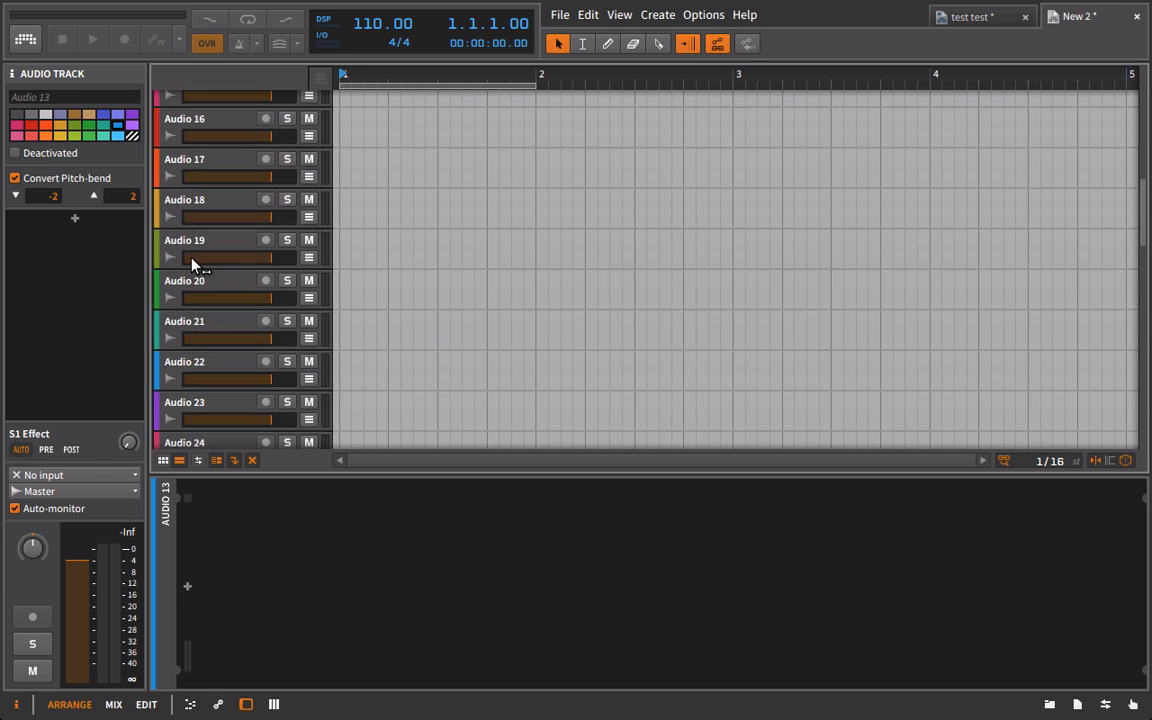
left_click(190, 255, "shift")
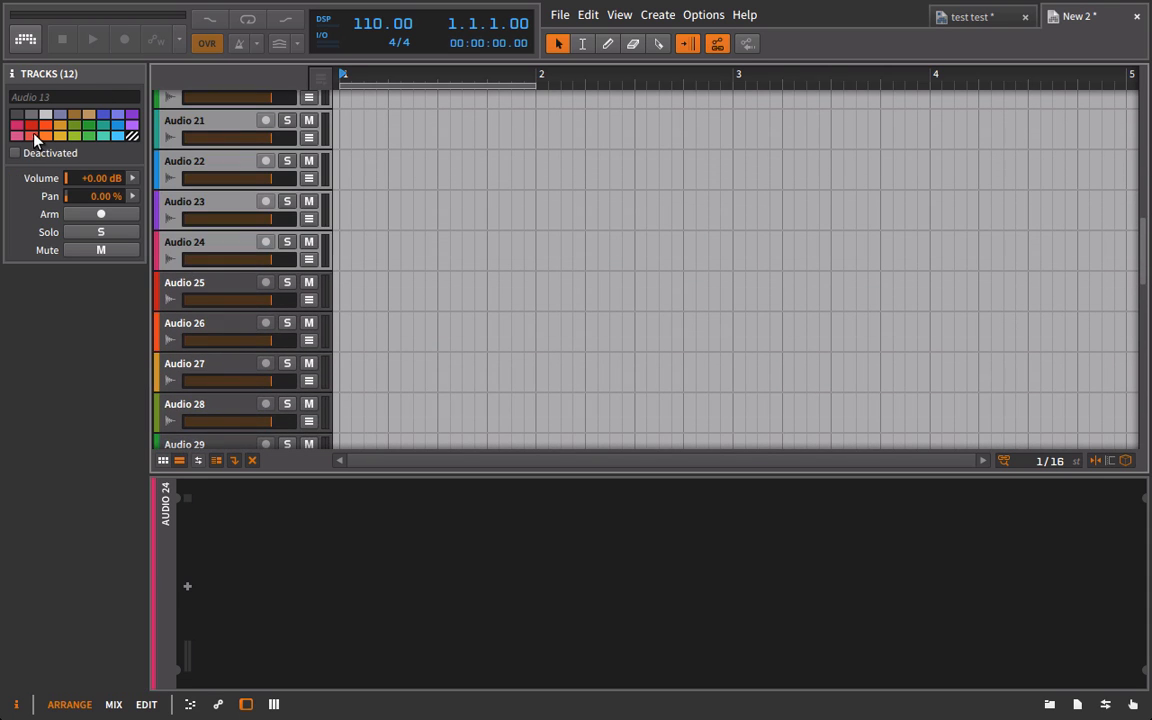
left_click(31, 135)
Select the tracks Audio 25 through Audio 38 and colour them light grey.
left_click(220, 287)
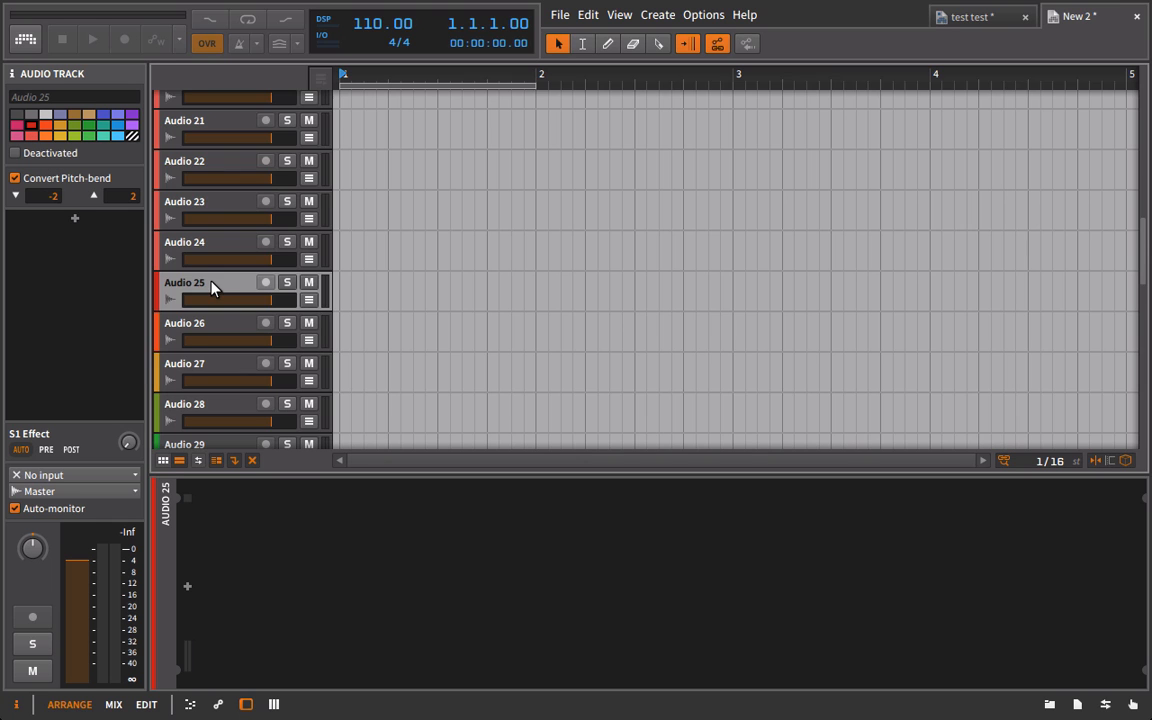
scroll(211, 288, "down", 14)
left_click(208, 233, "shift")
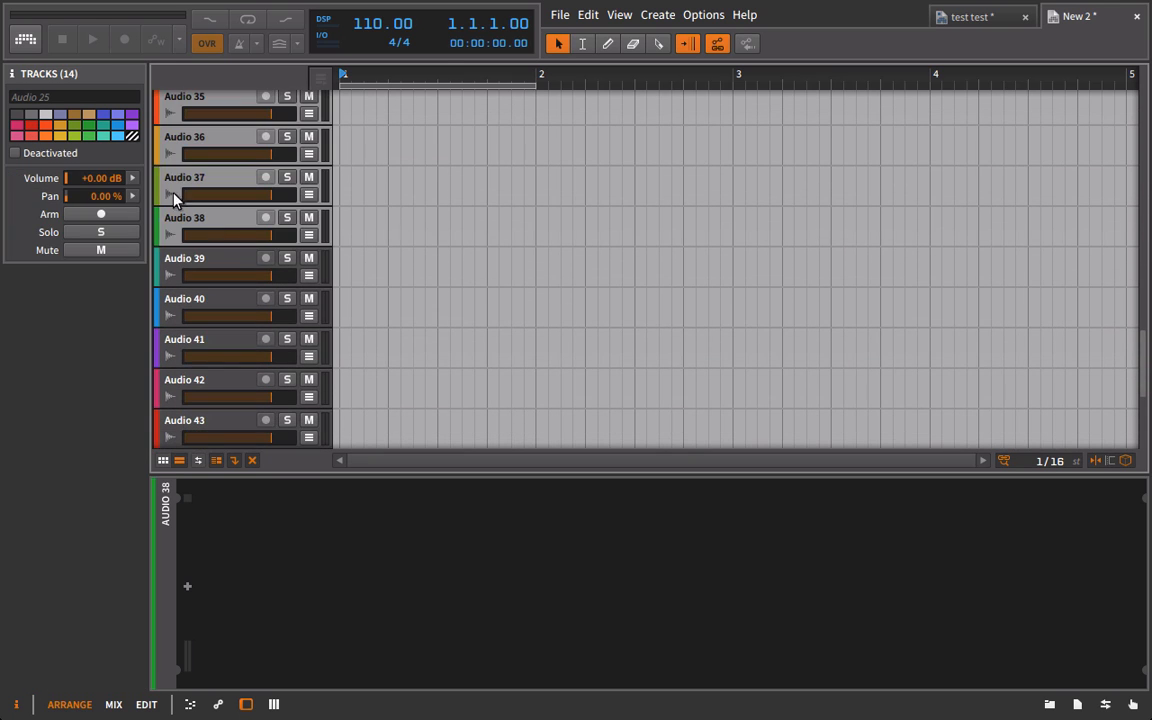
left_click(49, 115)
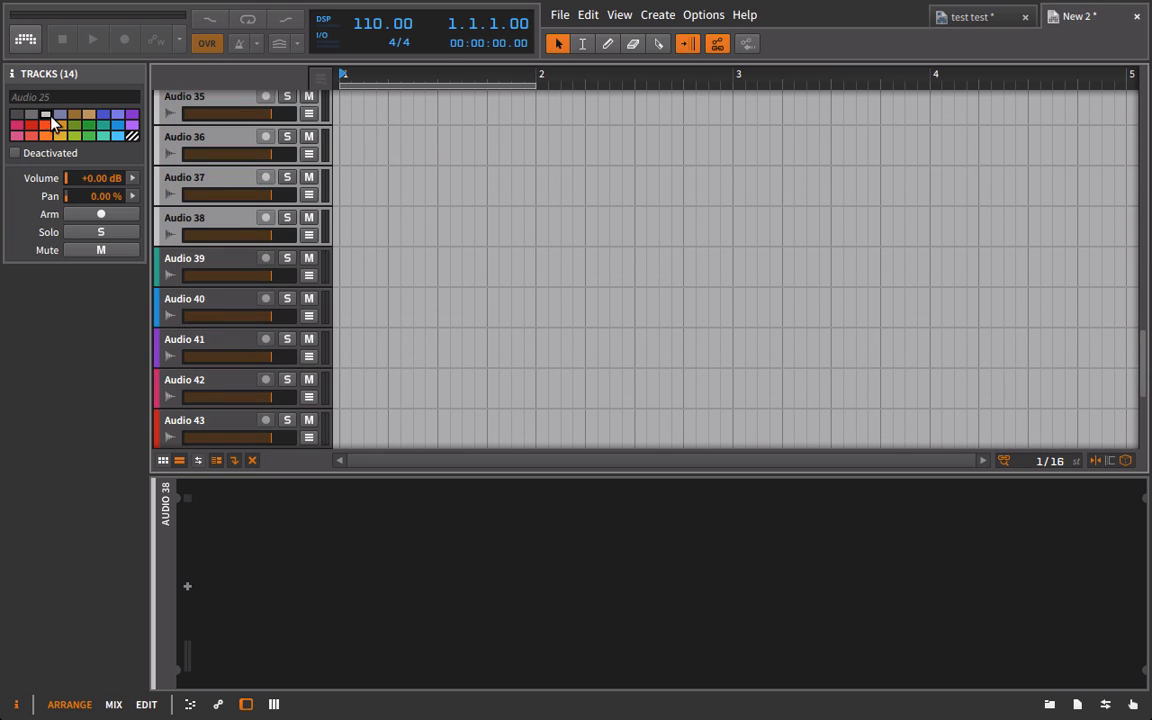
Select the tracks Audio 39 through Audio 50 and colour them blue.
left_click(206, 258)
scroll(206, 260, "down", 10)
left_click(186, 316, "shift")
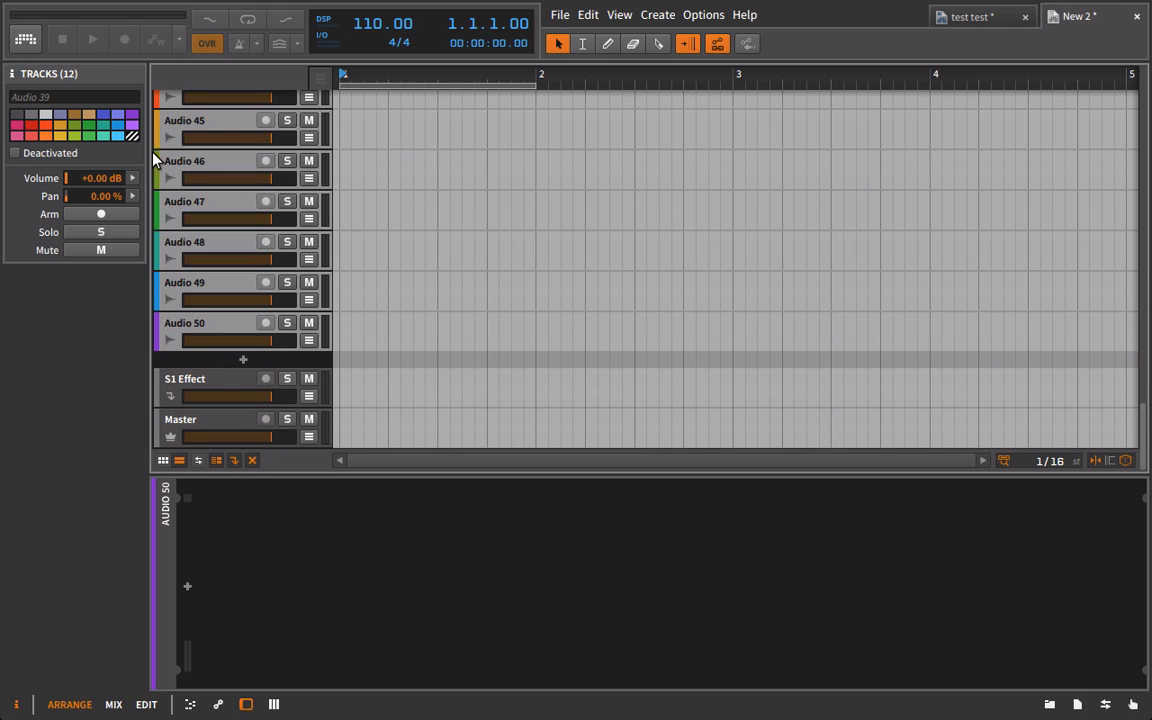
left_click(122, 126)
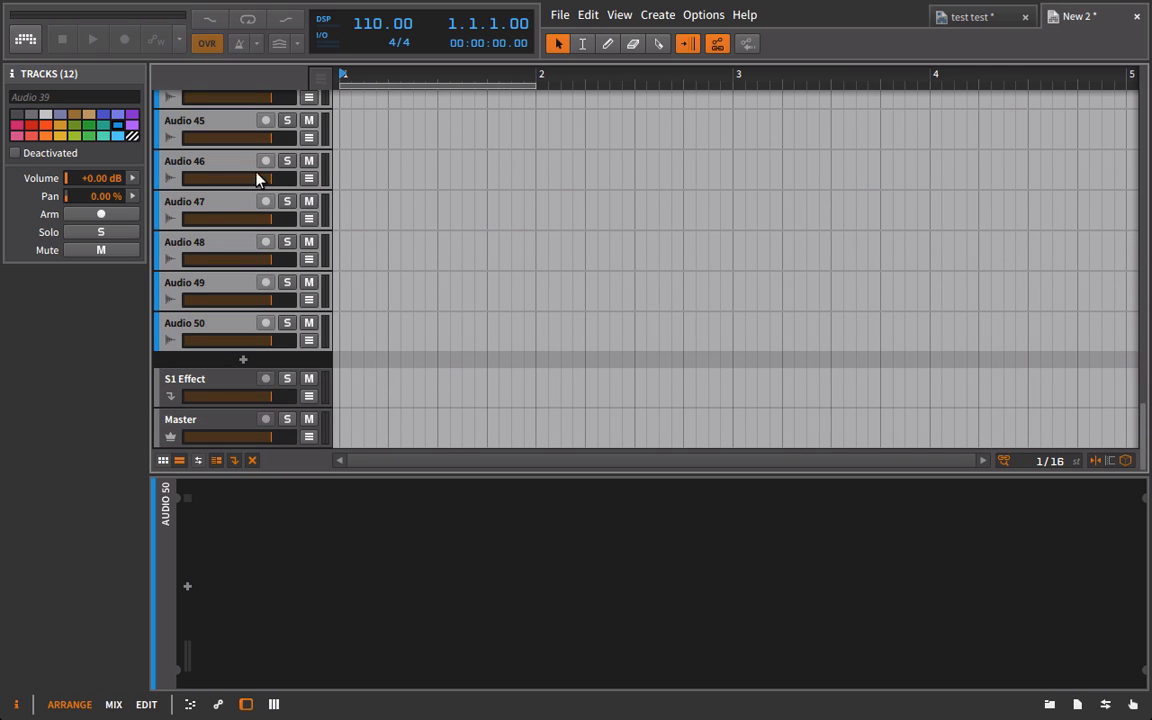
In the Mix view, group the teal tracks Audio 1 through Audio 12 and collapse the group.
scroll(257, 177, "up", 20)
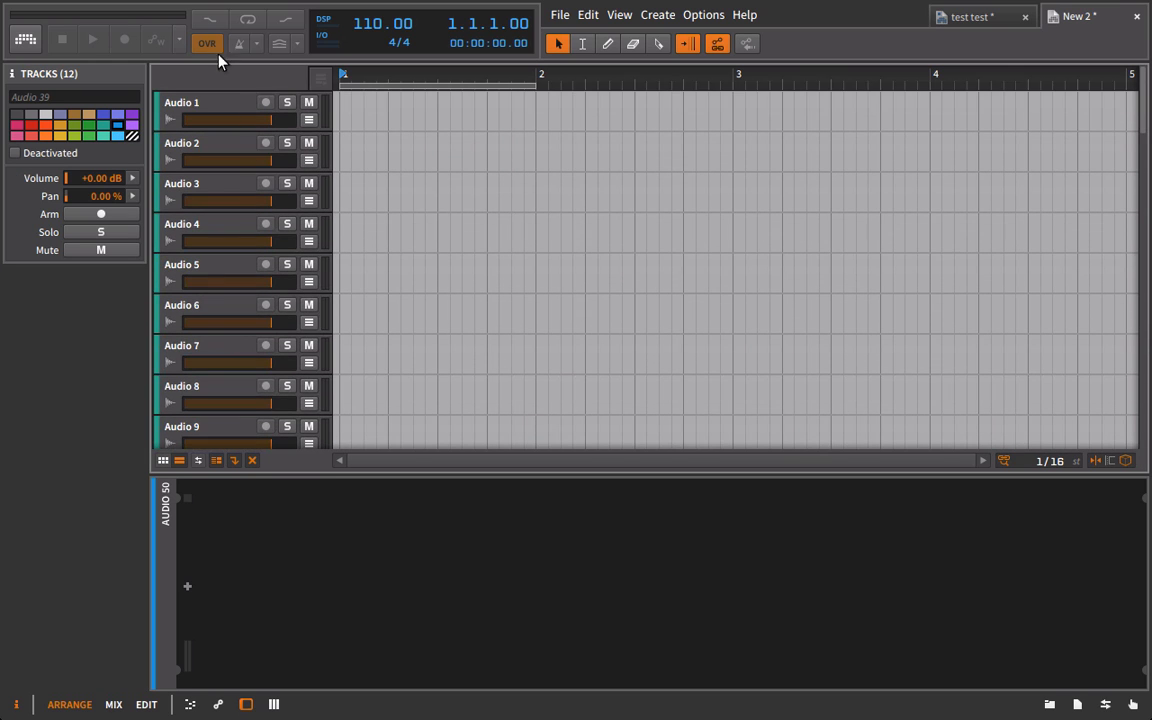
key("F7")
left_click(257, 97)
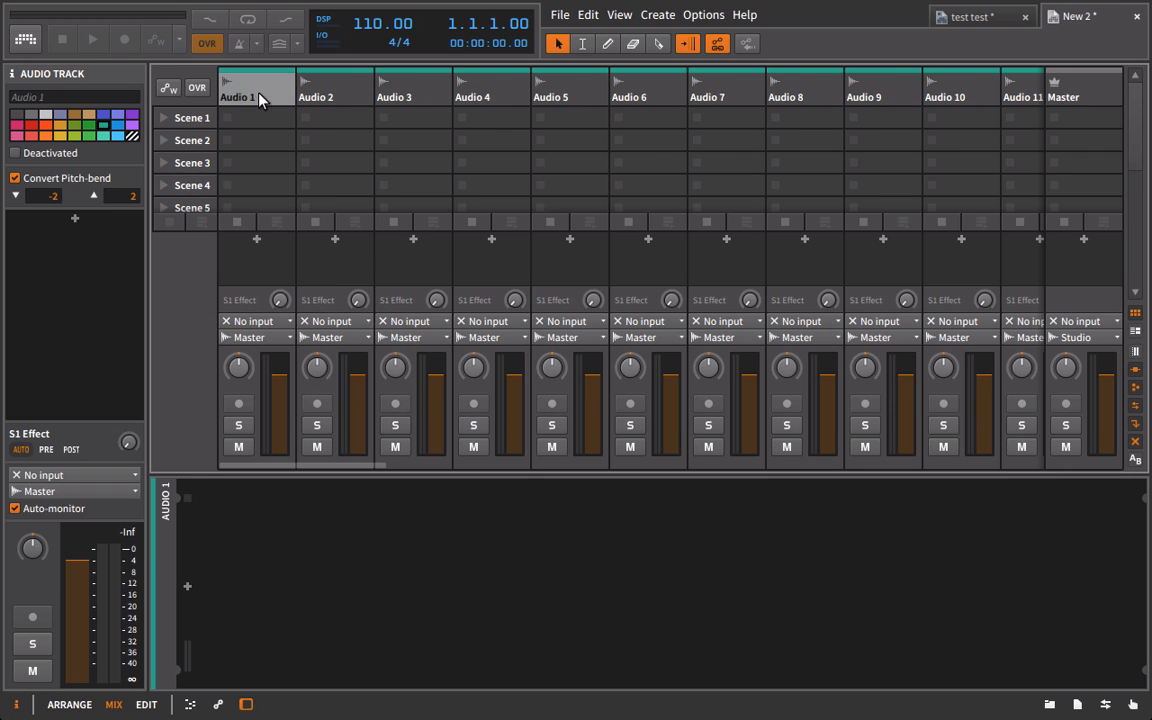
scroll(419, 108, "right", 6)
left_click(667, 100, "shift")
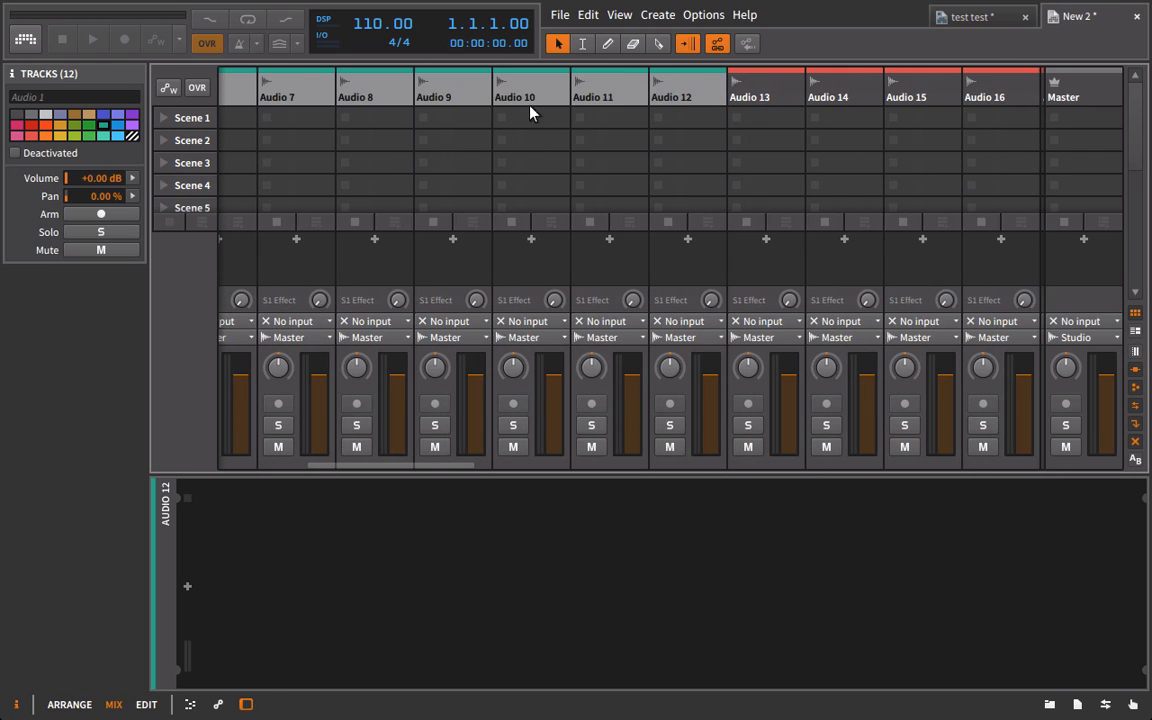
scroll(373, 108, "left", 6)
right_click(348, 101)
left_click(352, 103)
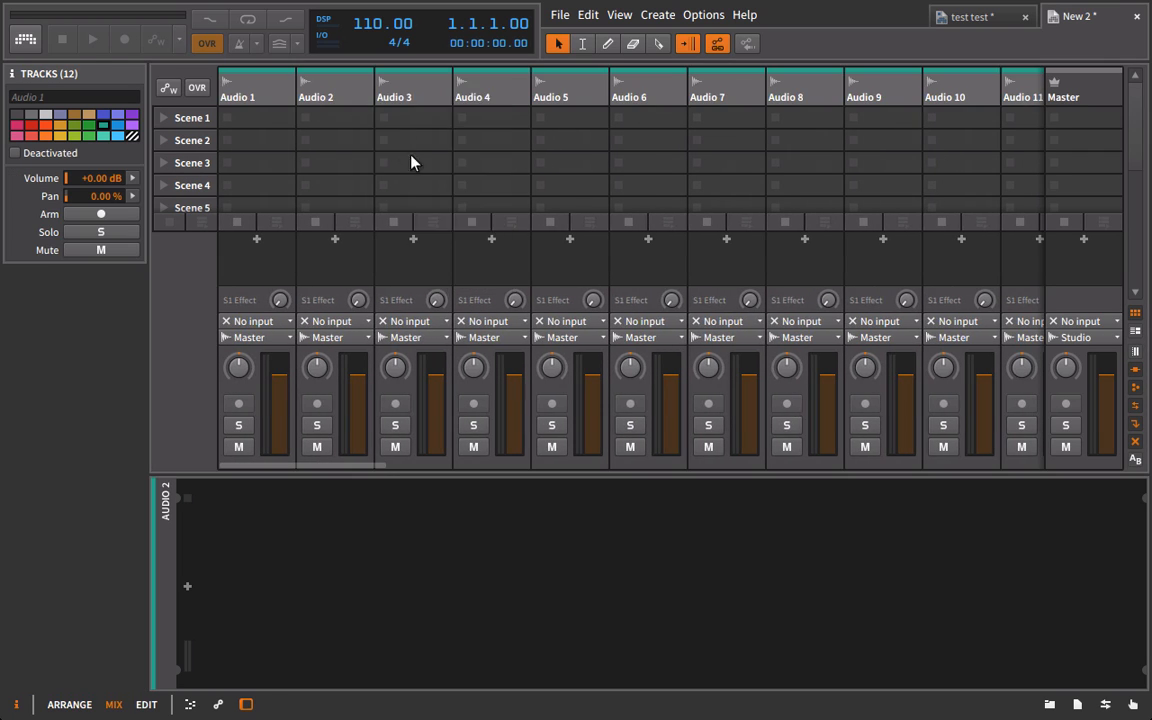
left_click(232, 84)
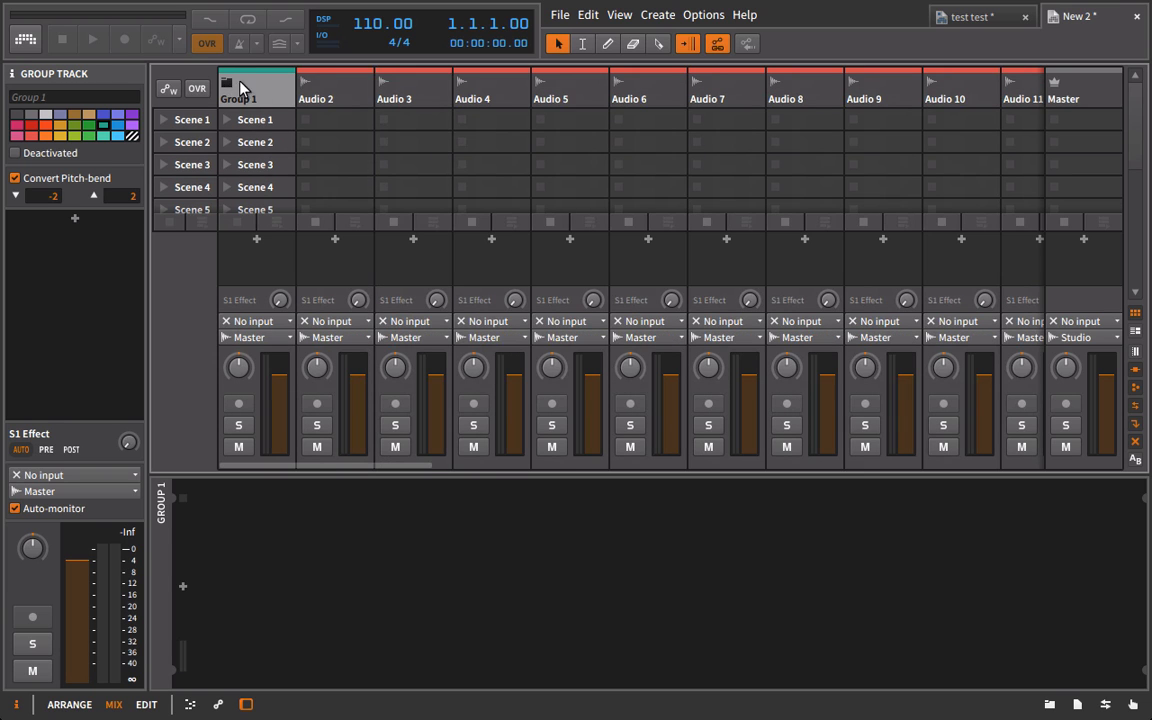
Group the red tracks Audio 2 through Audio 13 and collapse the group.
left_click(347, 90)
scroll(531, 94, "right", 3)
scroll(530, 90, "right", 5)
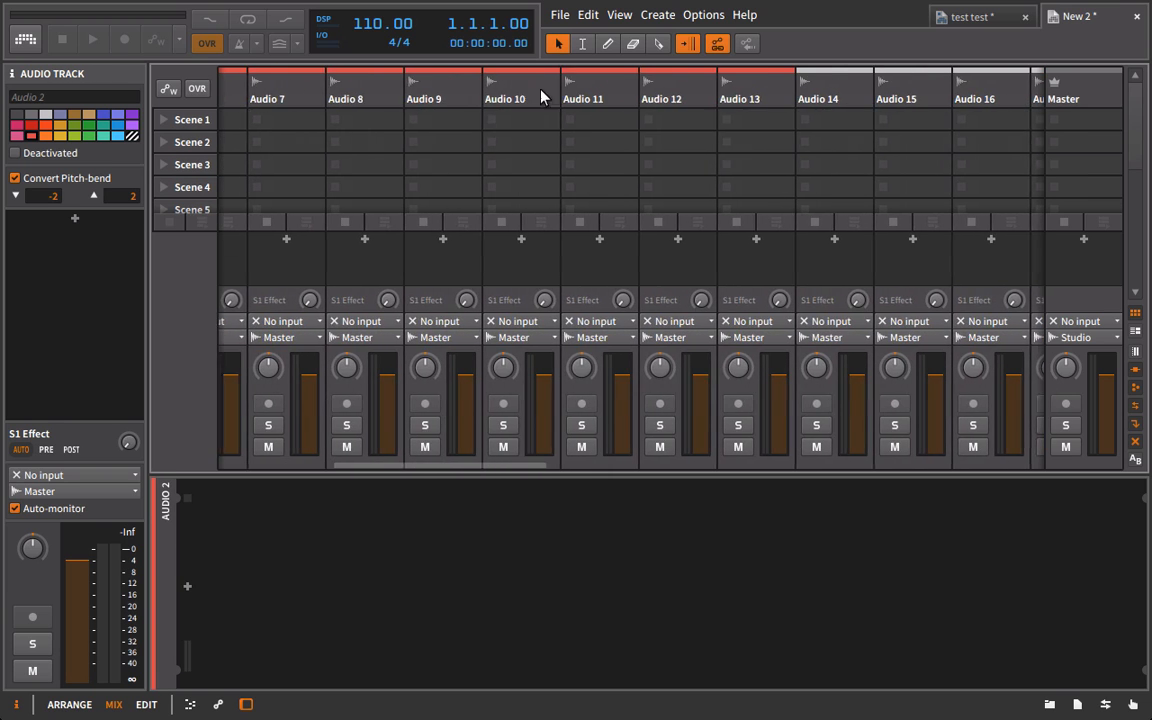
left_click(728, 88, "shift")
scroll(513, 102, "left", 3)
scroll(511, 108, "left", 3)
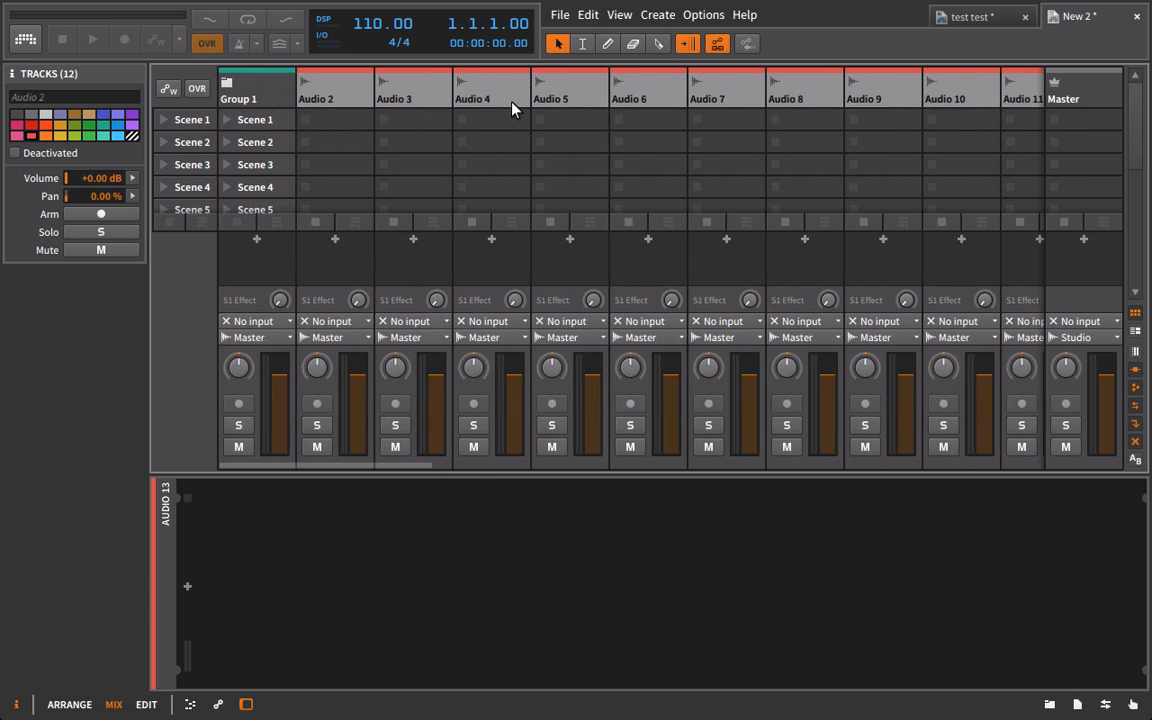
key("ctrl+g")
left_click(304, 84)
Group the light grey tracks Audio 3 through Audio 16 and collapse the group.
left_click(405, 99)
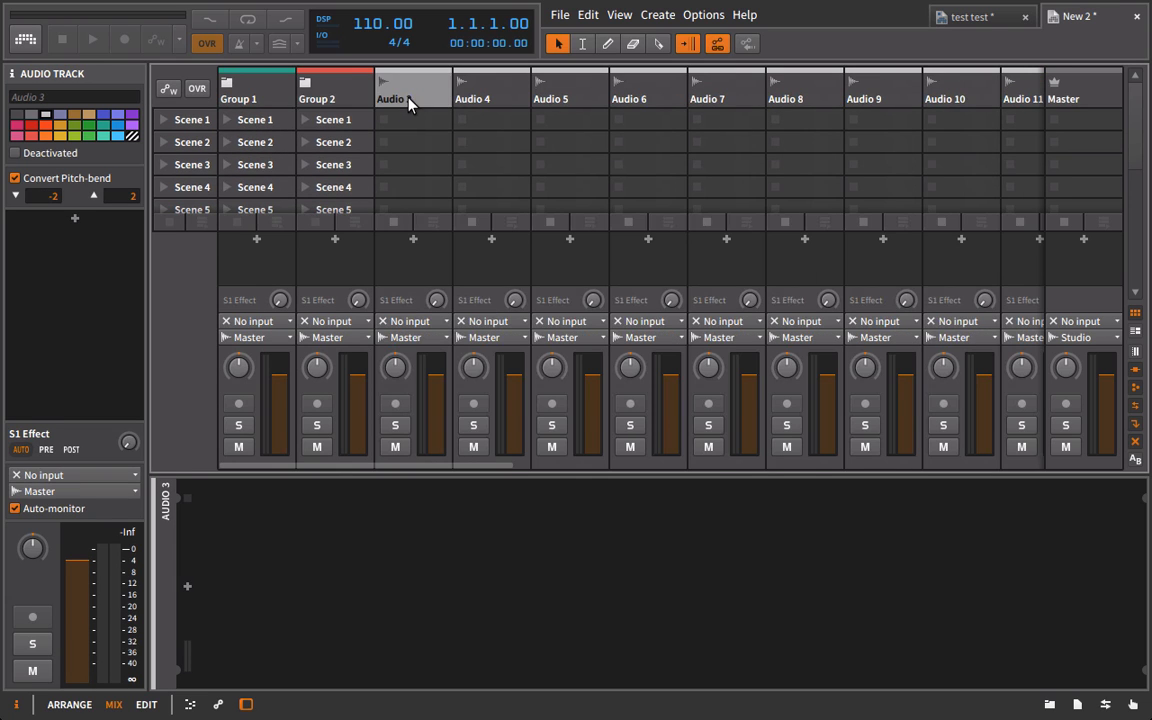
scroll(365, 88, "right", 8)
left_click(597, 88, "shift")
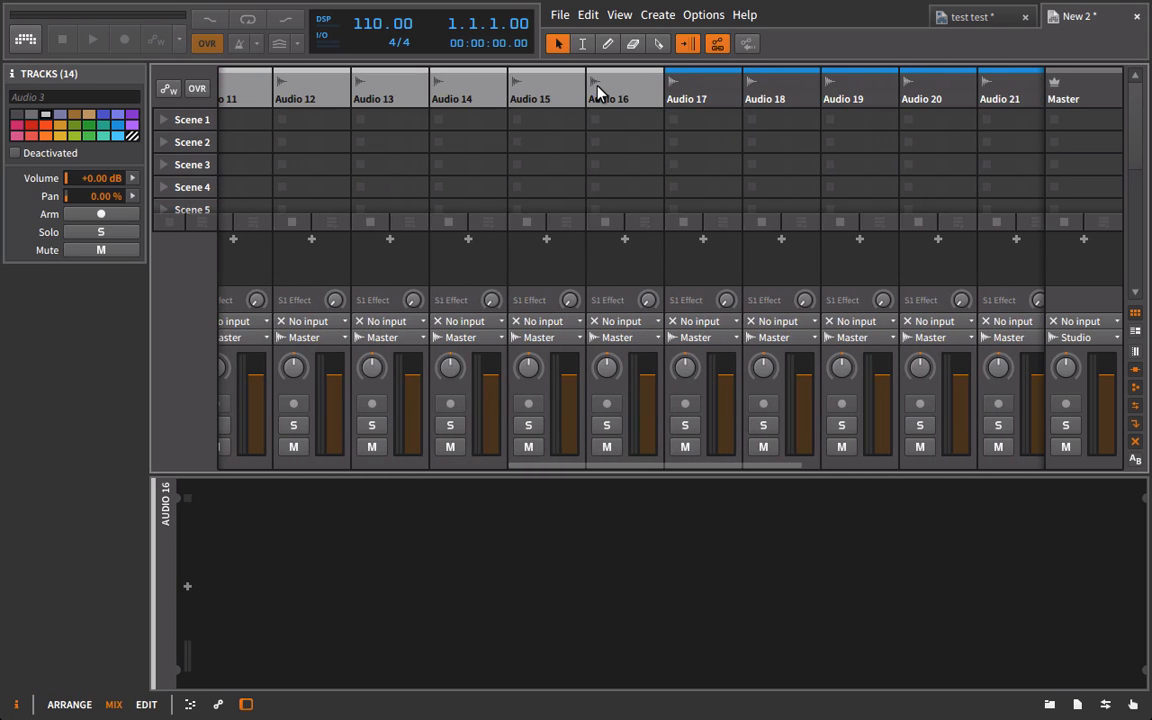
key("ctrl+g")
scroll(334, 126, "left", 5)
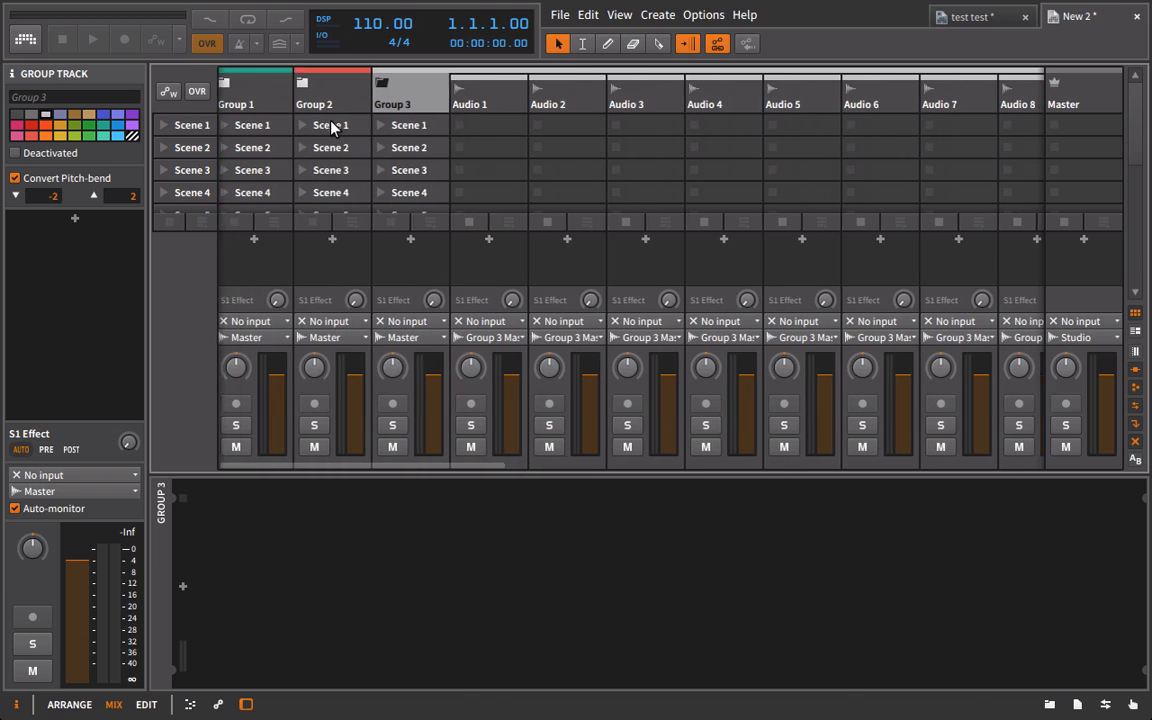
left_click(382, 84)
Group the blue tracks Audio 4 through Audio 15 and collapse the group.
left_click(453, 82)
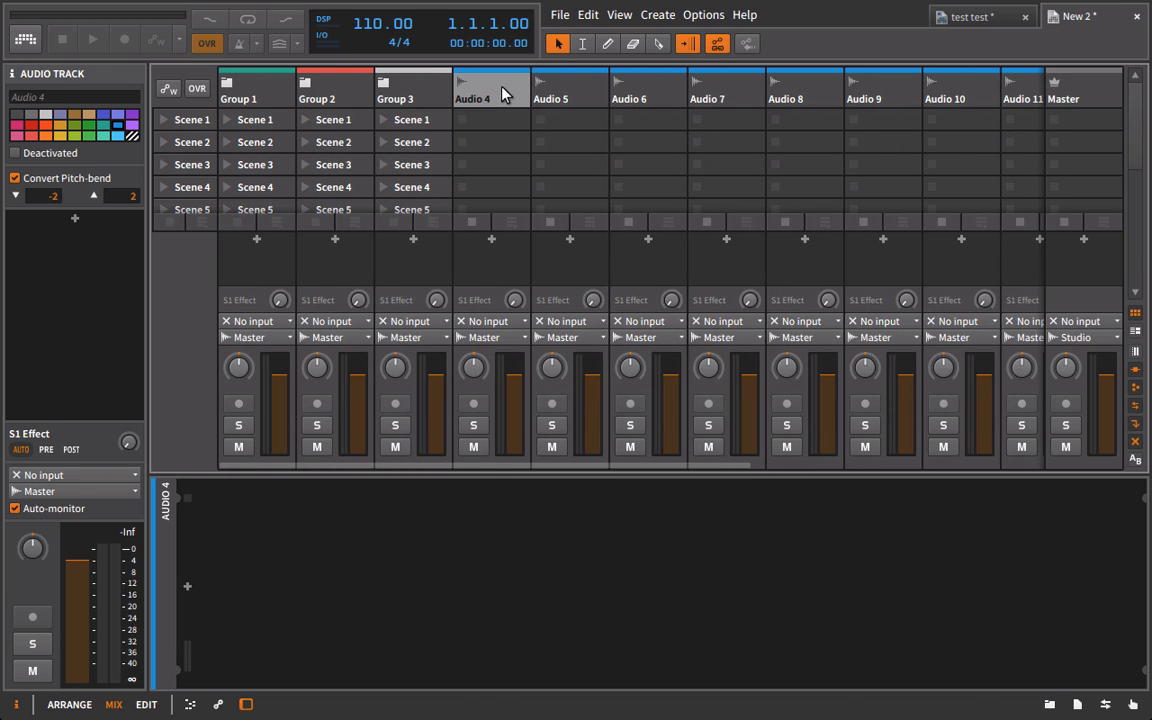
scroll(470, 85, "right", 3)
scroll(481, 88, "right", 3)
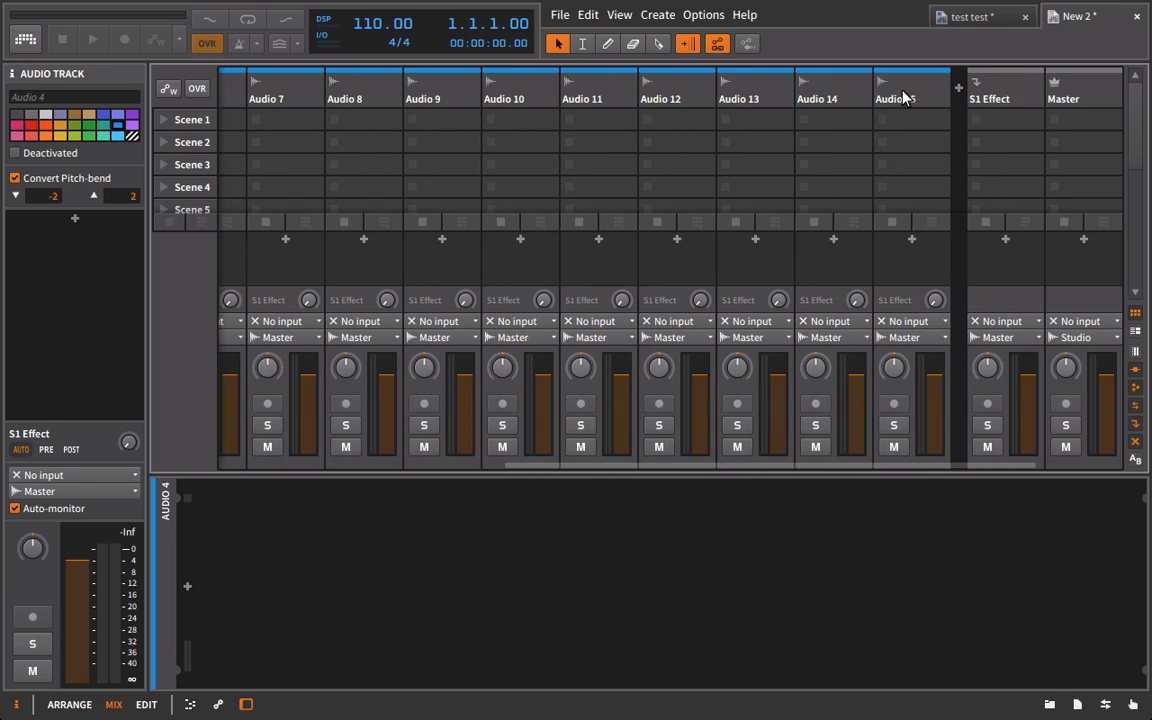
left_click(900, 92, "shift")
scroll(546, 153, "left", 5)
key("ctrl+g")
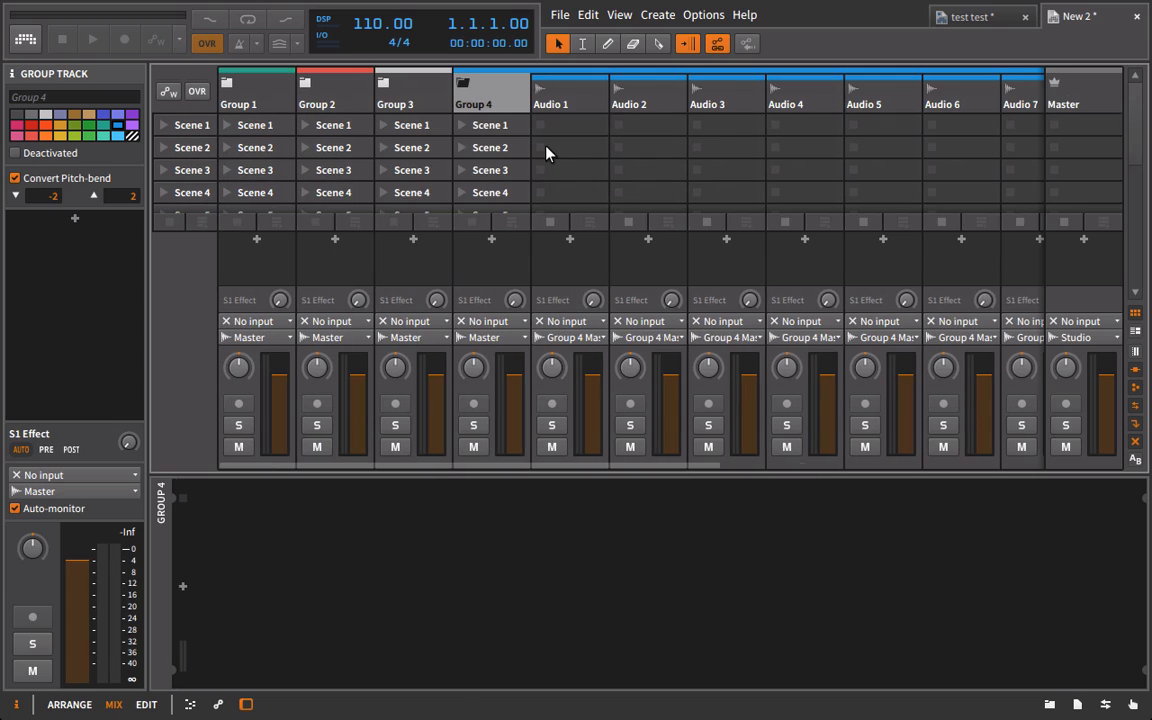
left_click(463, 82)
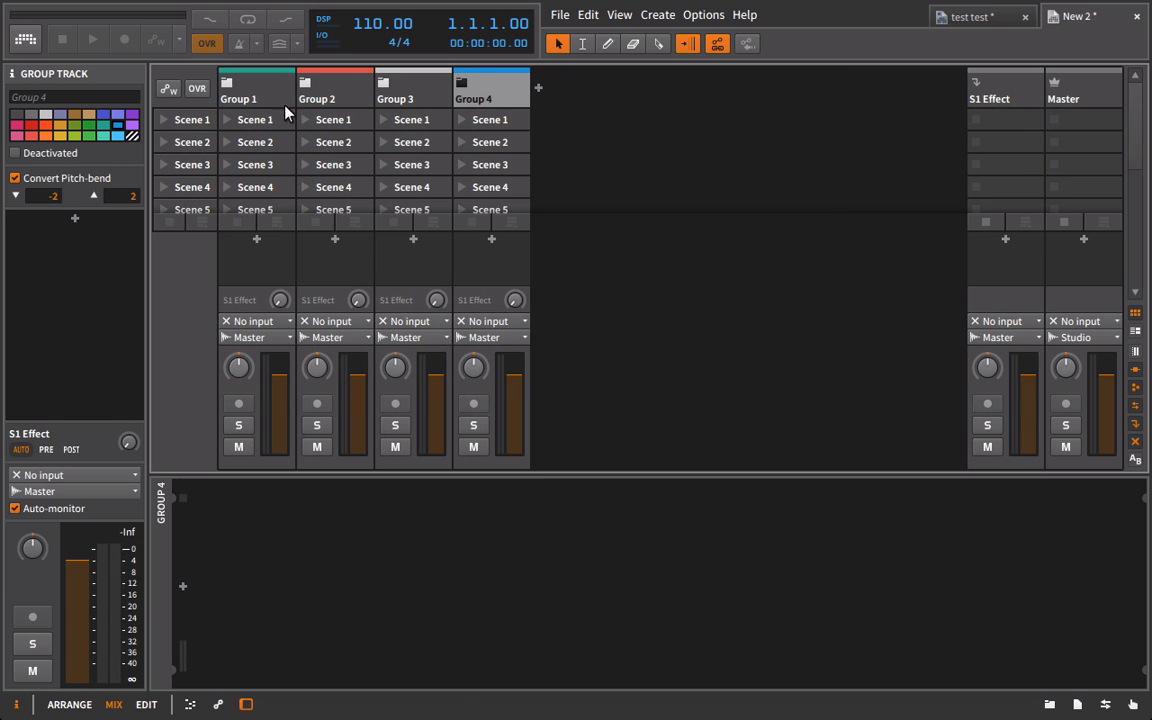
Rename the teal group track Group 1 as Drums.
left_click(238, 102)
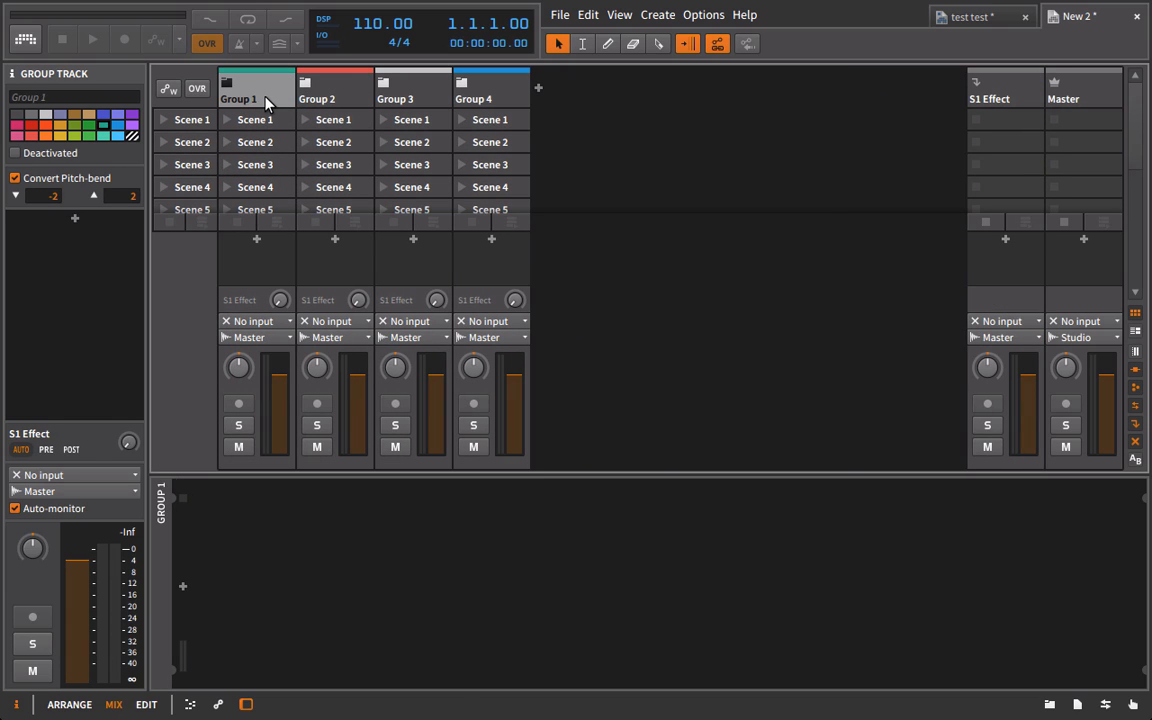
double_click(258, 100)
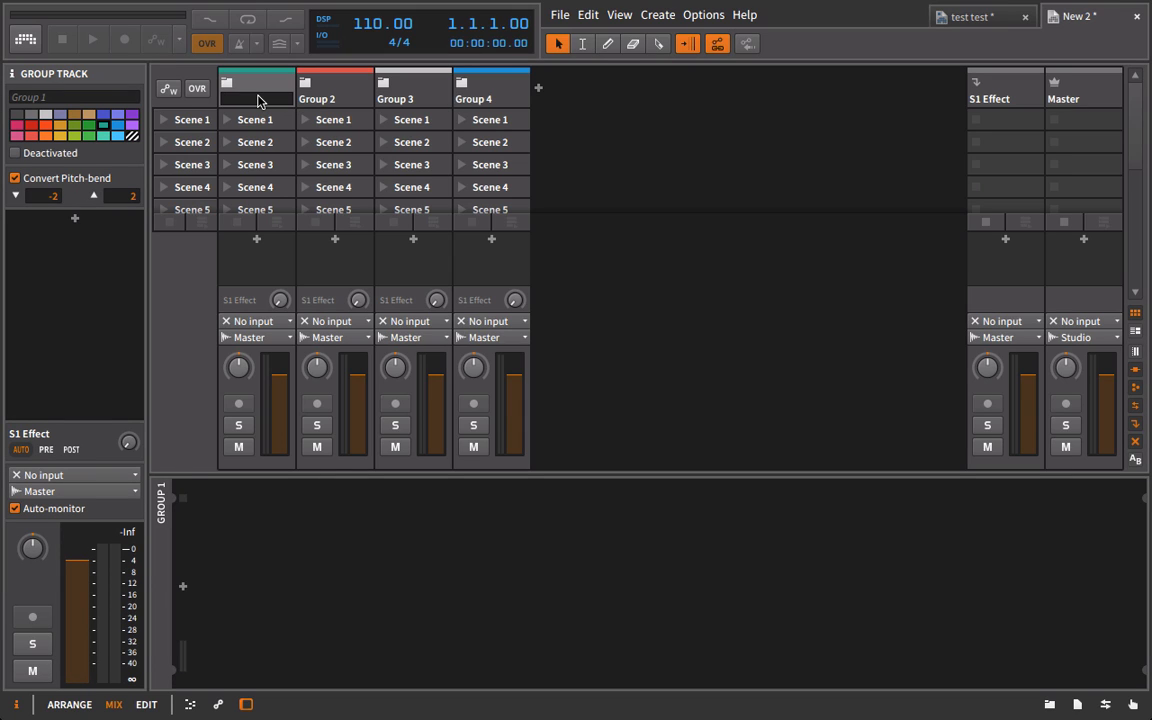
type("Drums")
key("Return")
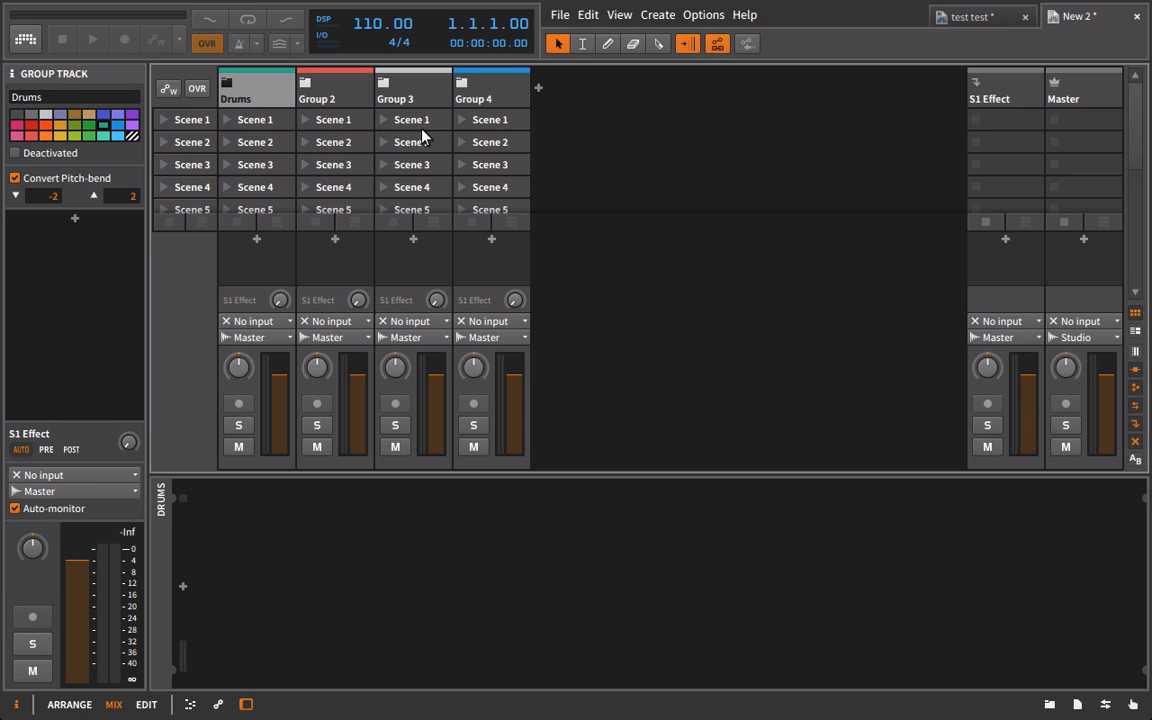
Rename the red group track Group 2 as Perc.
double_click(334, 99)
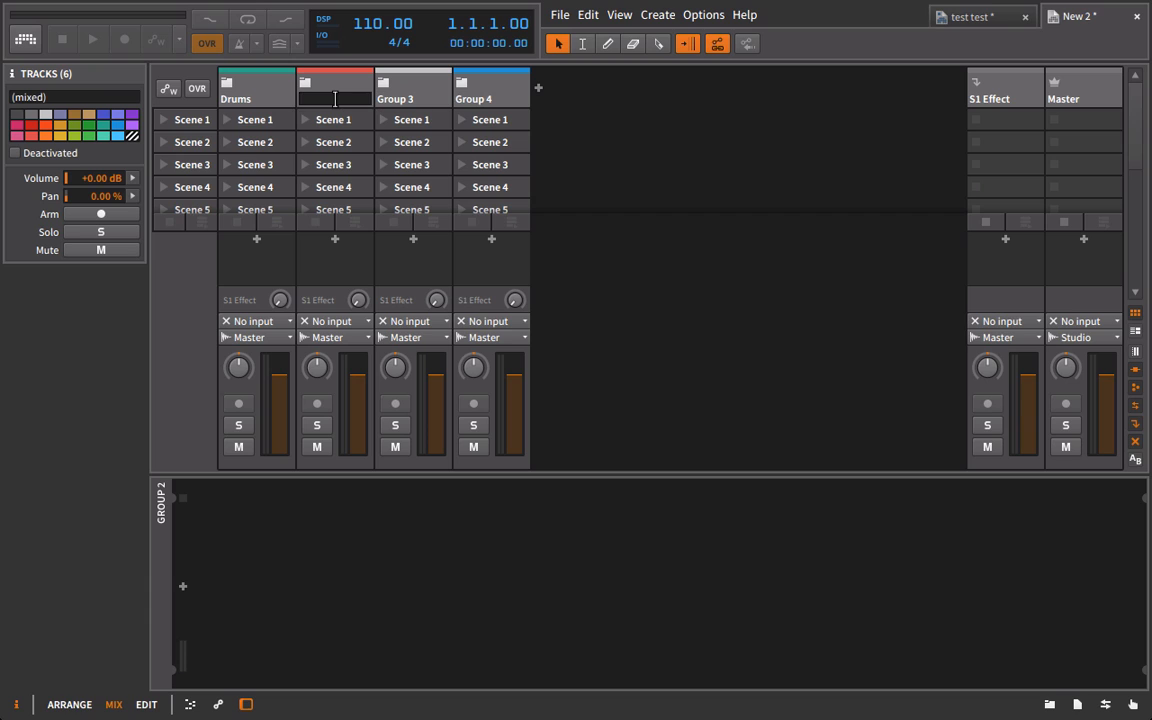
type("Perc")
key("Return")
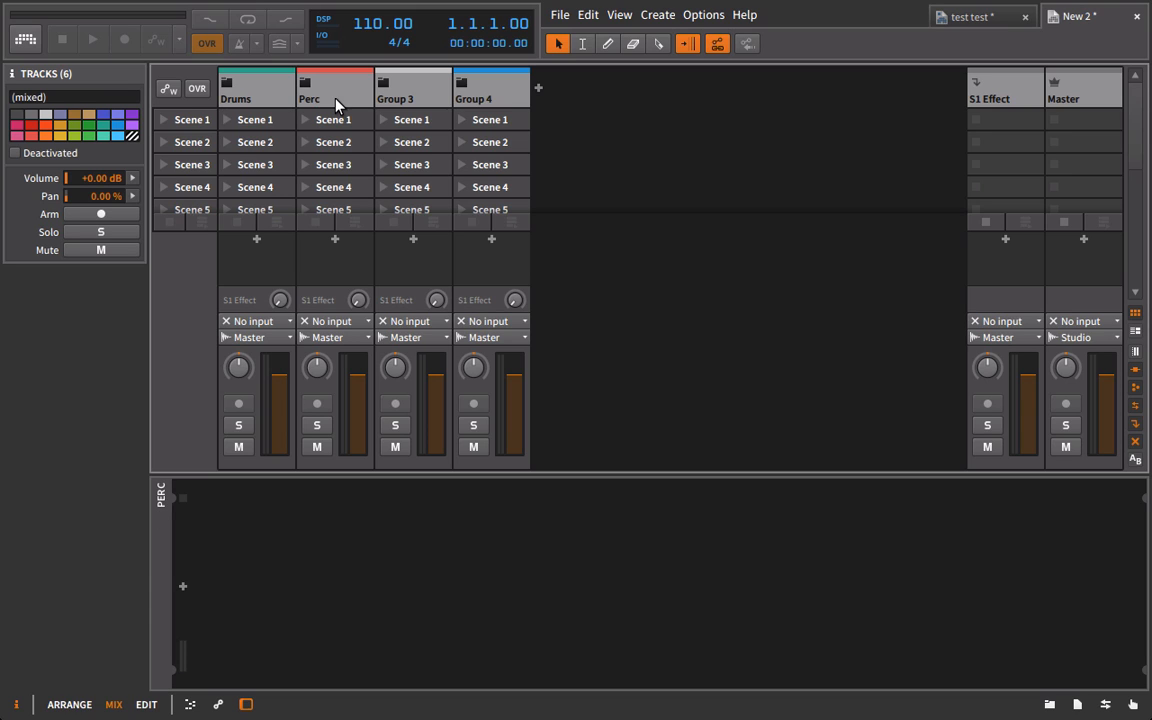
Rename the light grey group track Group 3 as Synths.
left_click(400, 105)
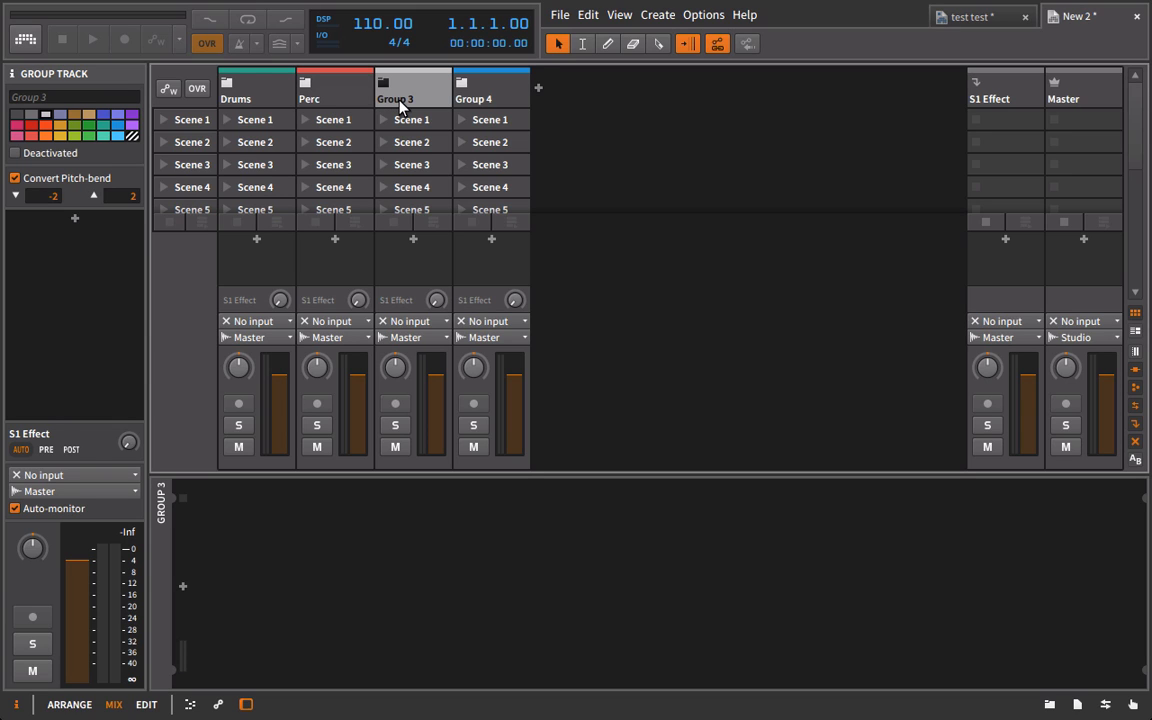
double_click(400, 104)
type("nths")
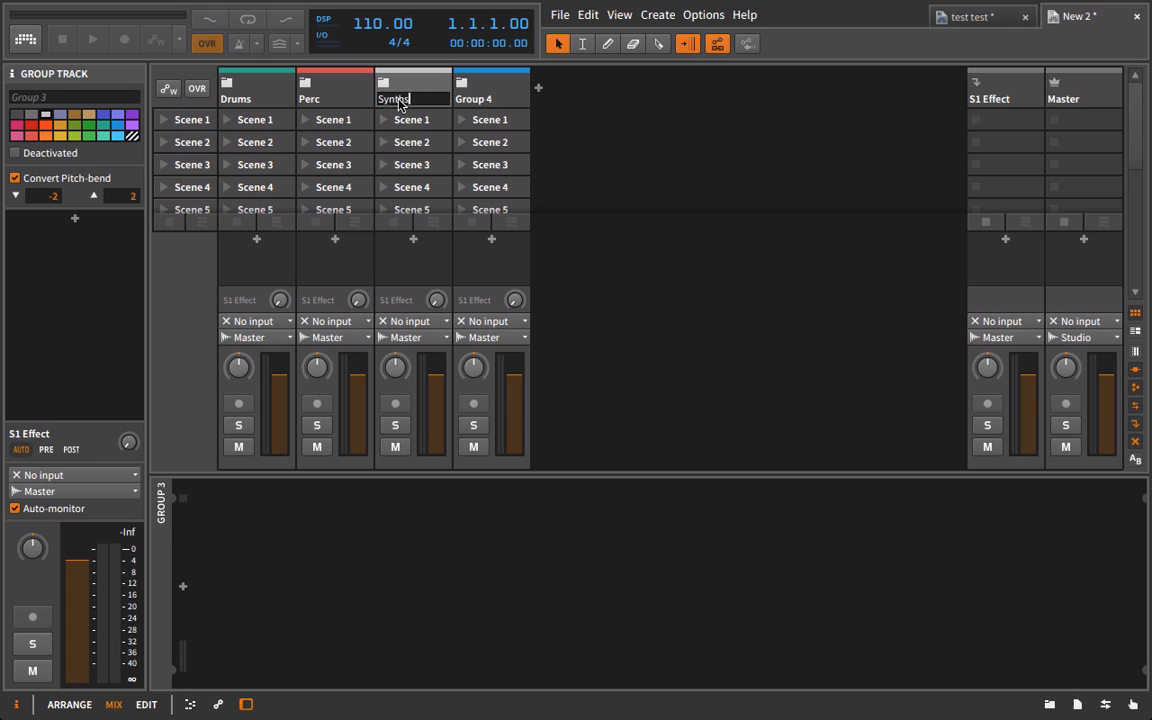
key("Return")
Rename the blue group track Group 4 as Vox.
left_click(460, 100)
double_click(460, 102)
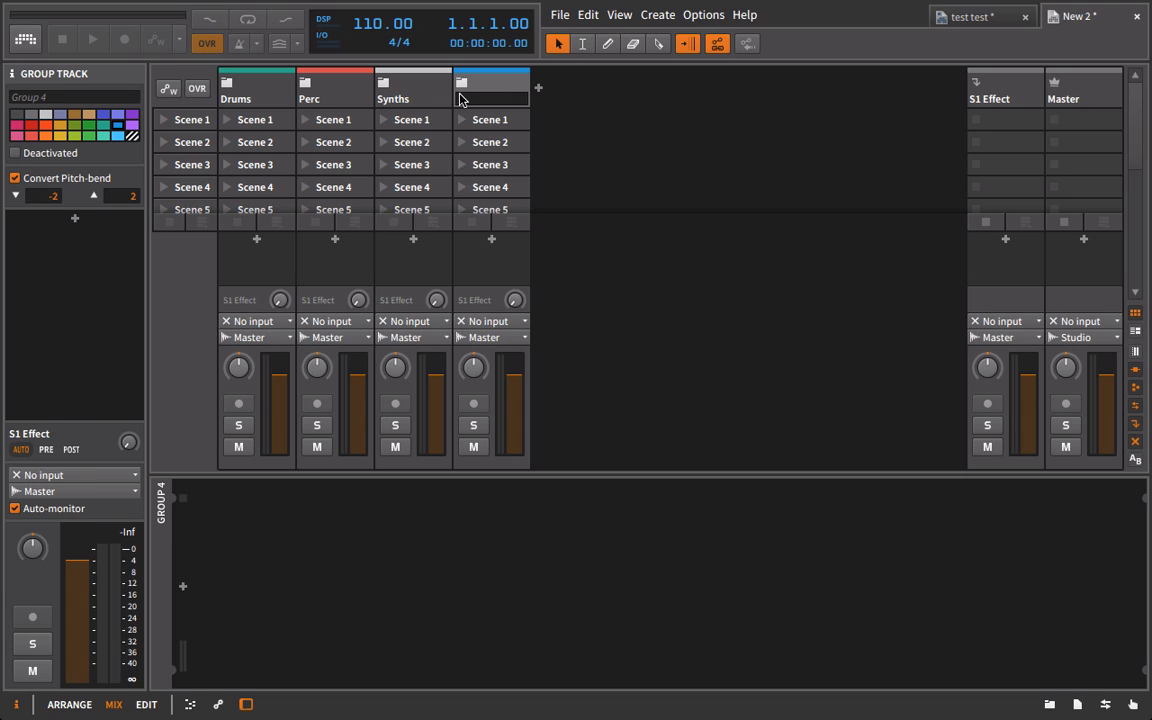
type("FX")
key("Return")
type("Vox")
key("Return")
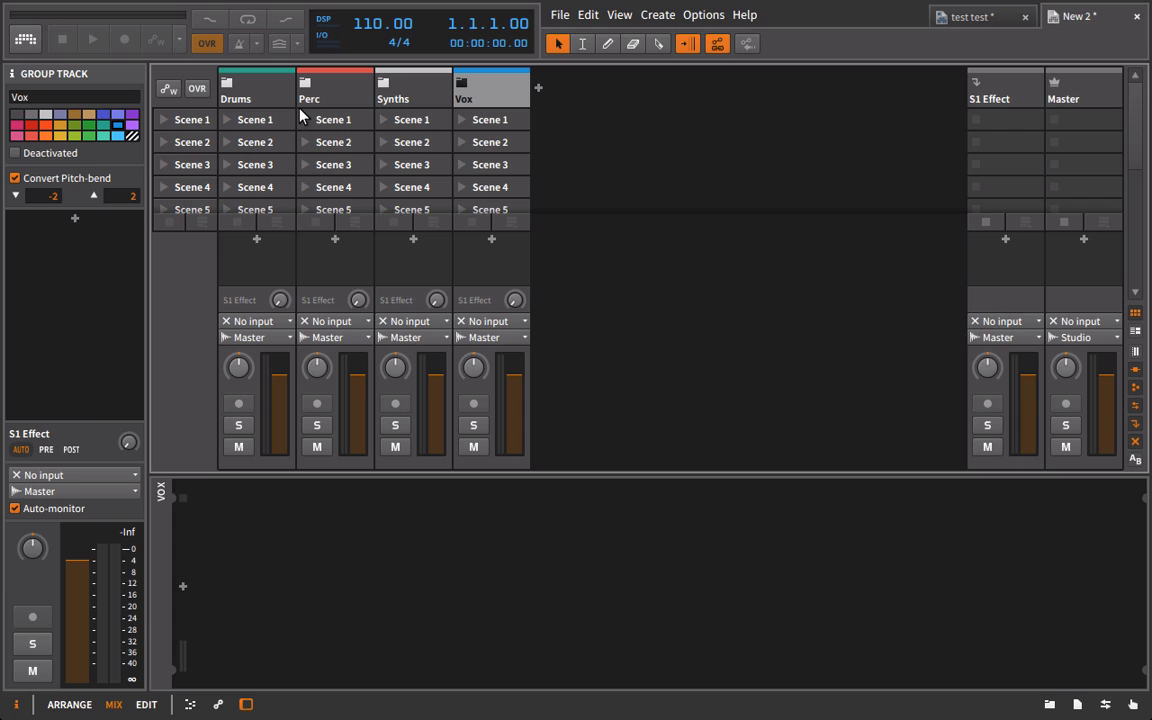
Show the device browser, expand the Drums group and rename its first track, Audio 1, as Kick.
left_click(240, 85)
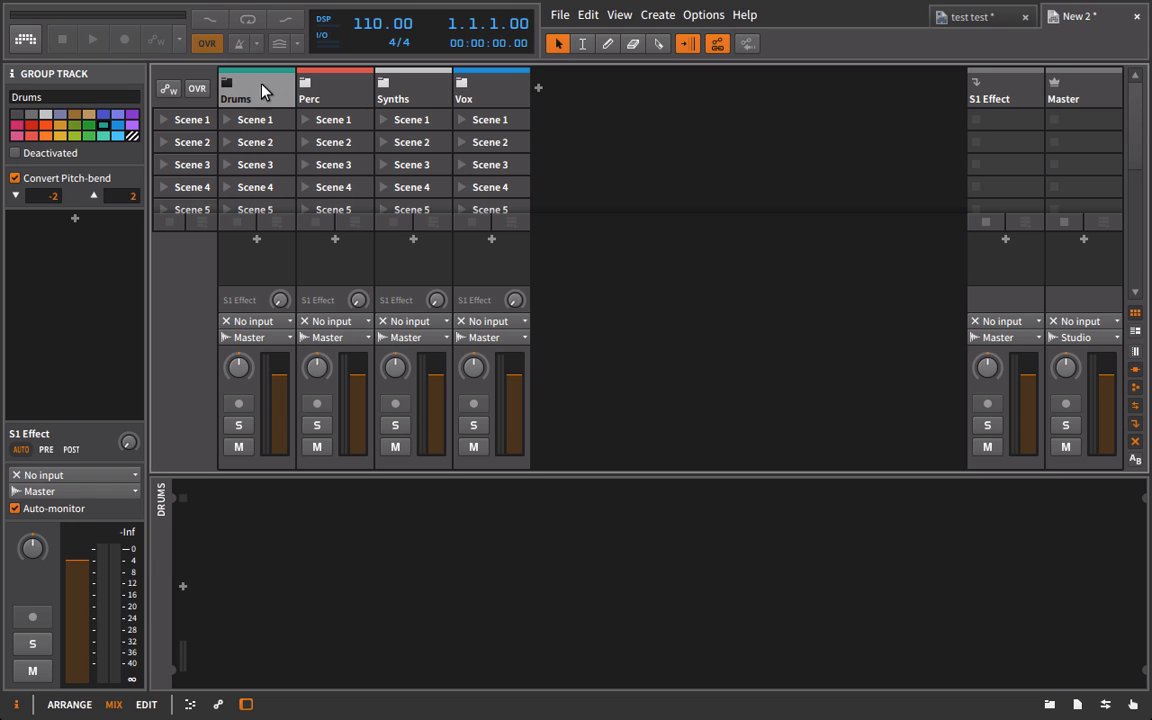
left_click(1049, 704)
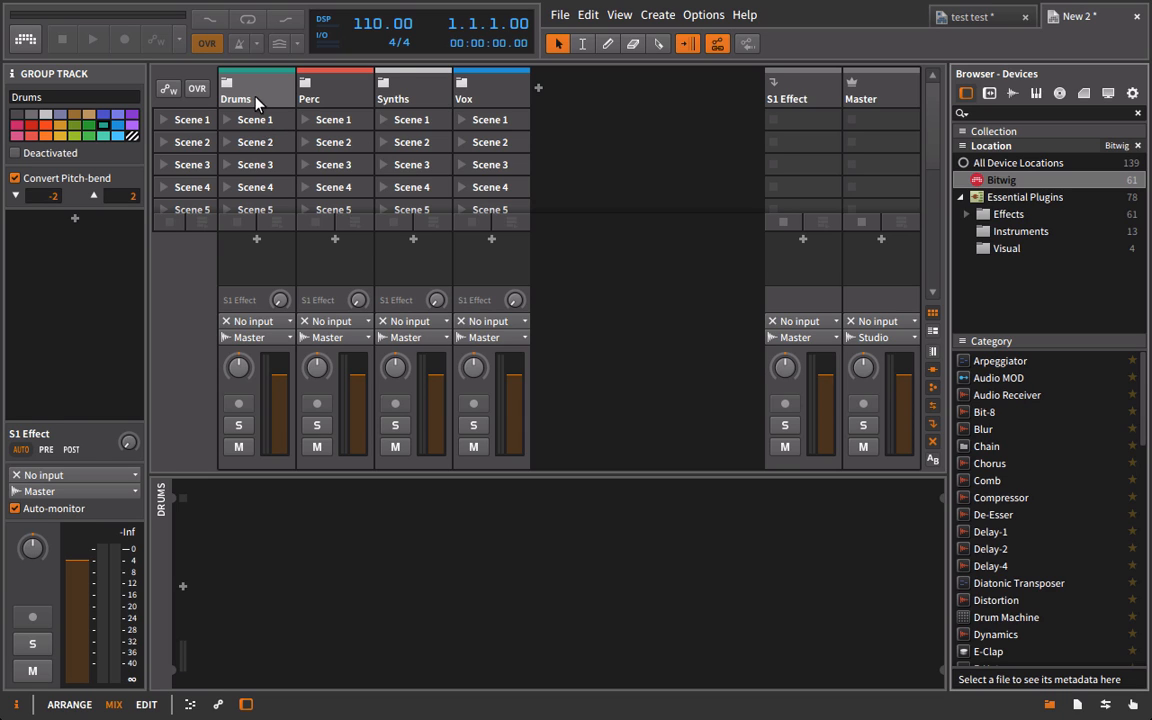
left_click(229, 84)
left_click(342, 106)
double_click(342, 106)
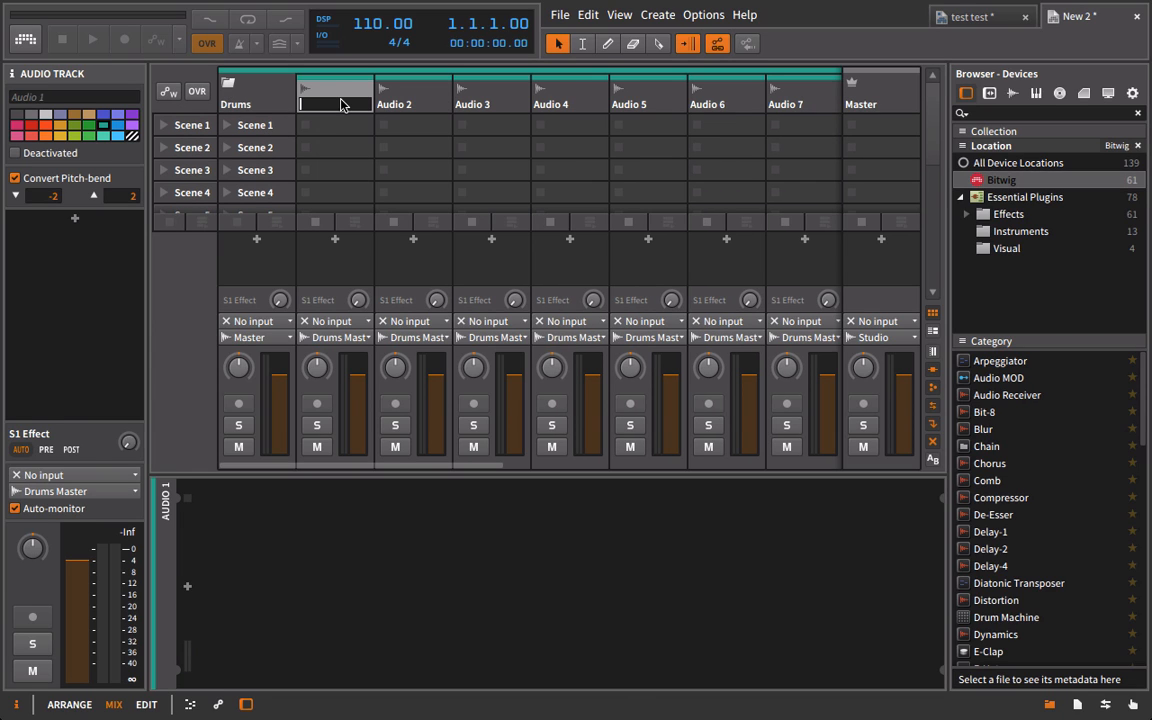
type("Kick")
key("Return")
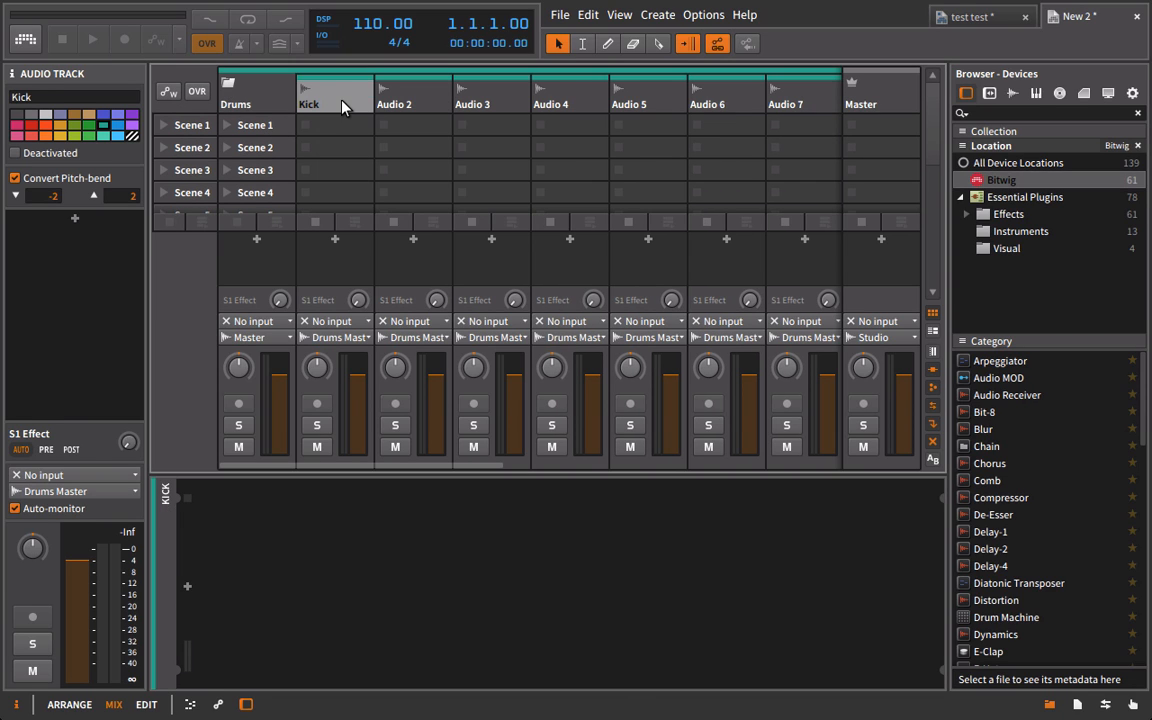
Add a Comb device to the Kick track and a Bit-8 device to the Drums group track.
left_click_drag(985, 481, 771, 594)
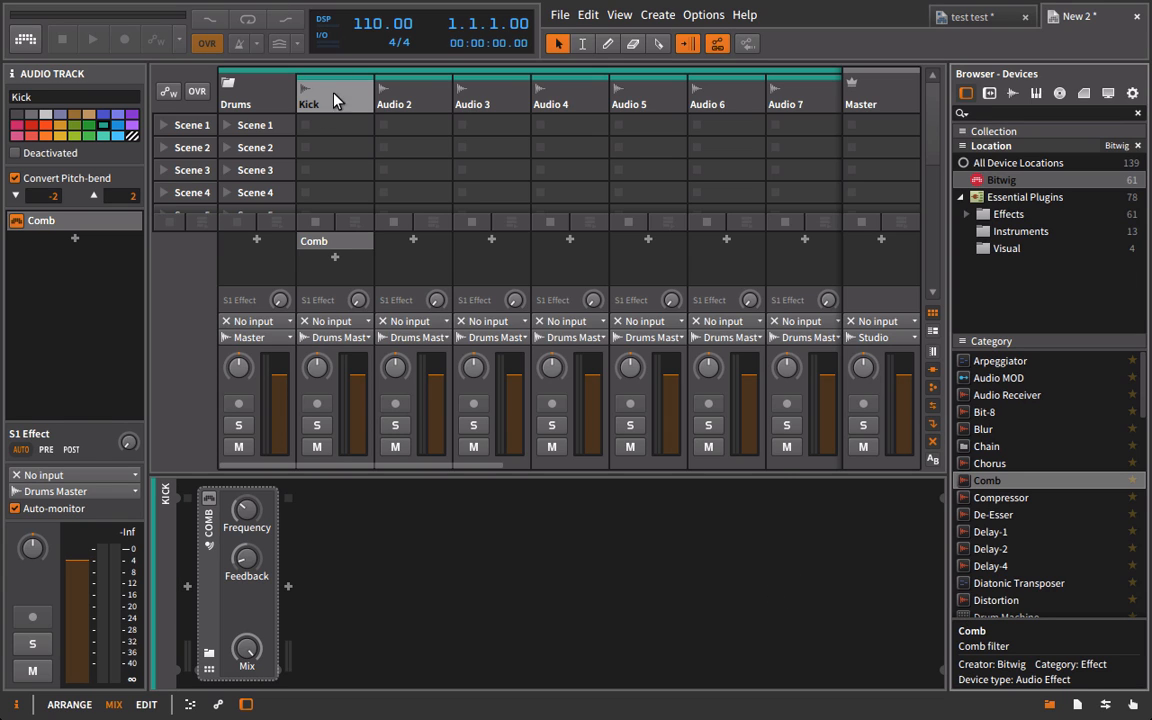
left_click(230, 80)
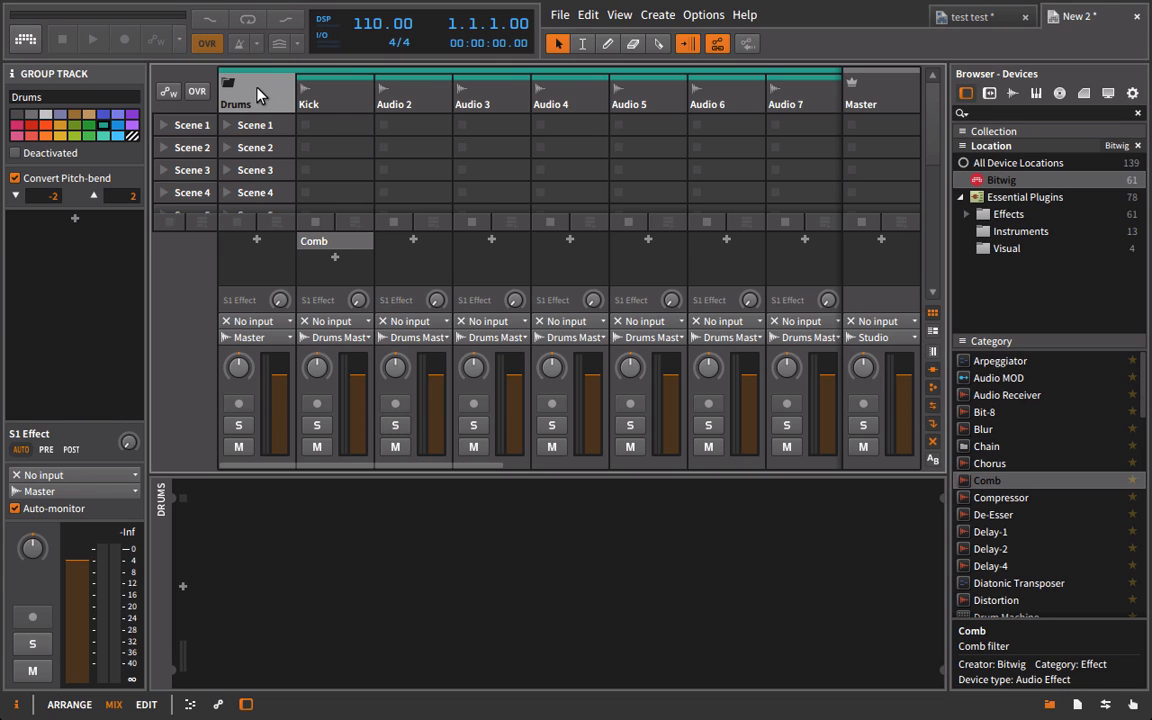
scroll(720, 100, "right", 9)
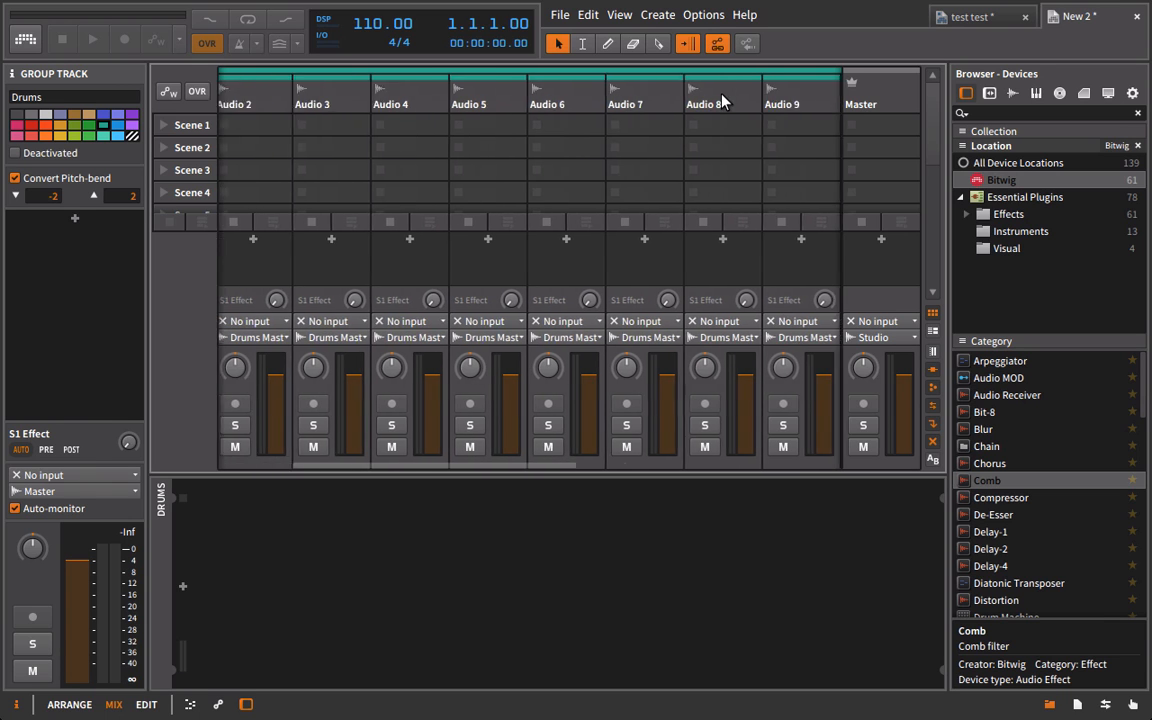
scroll(715, 97, "left", 9)
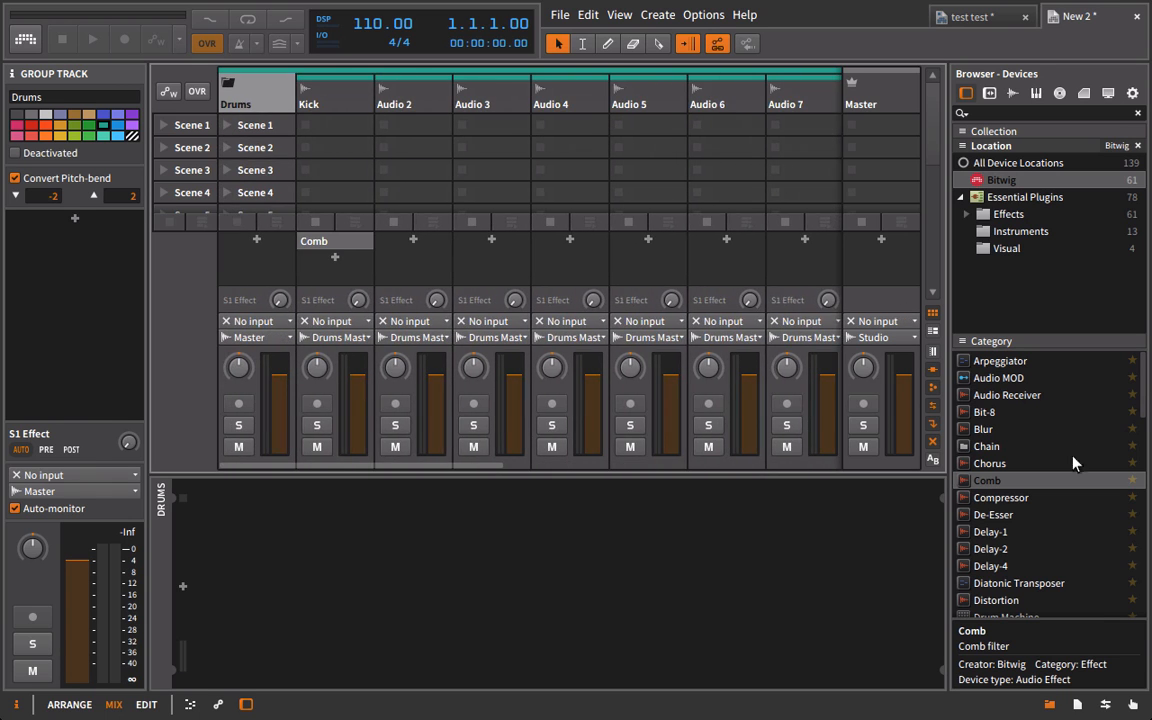
left_click_drag(986, 414, 520, 535)
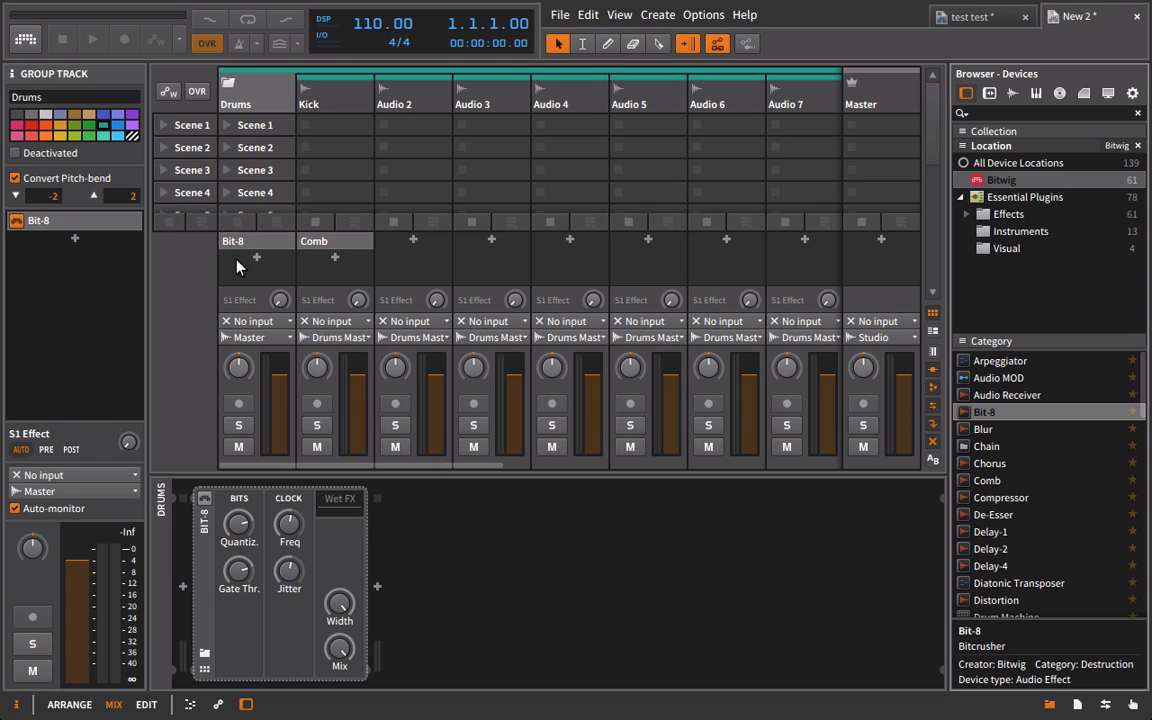
Collapse the Drums group and put it together with the Perc group into a new parent group.
left_click(228, 84)
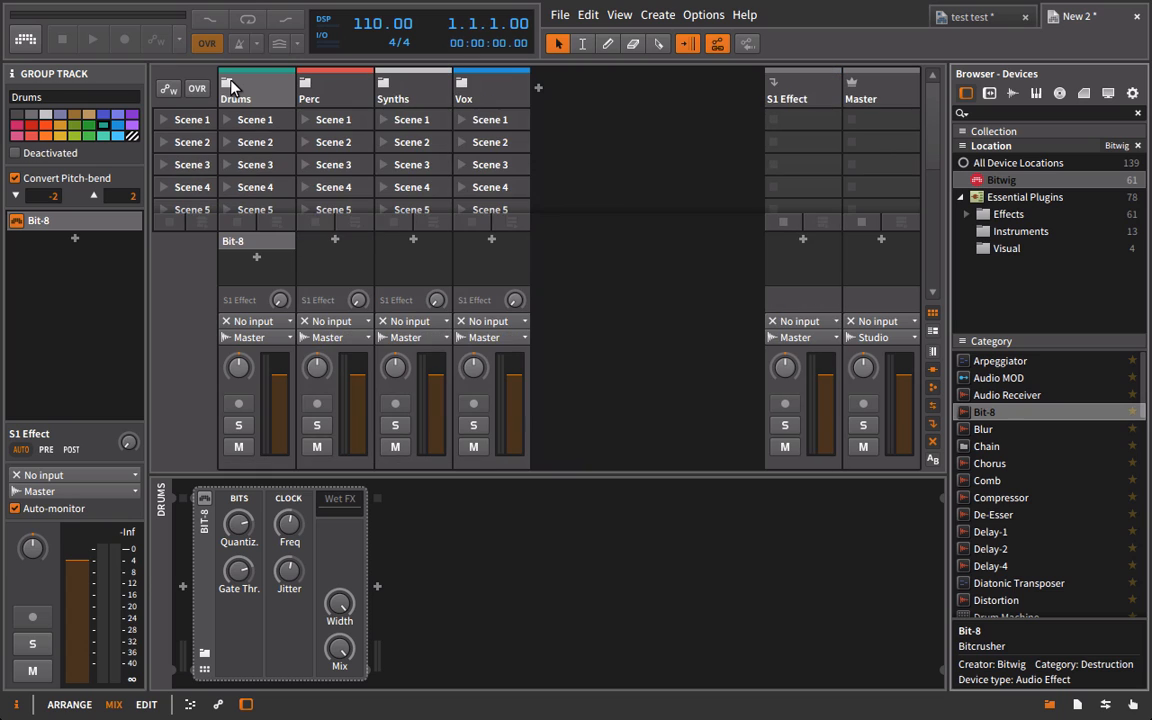
left_click(318, 93, "shift")
right_click(269, 93)
left_click(282, 100)
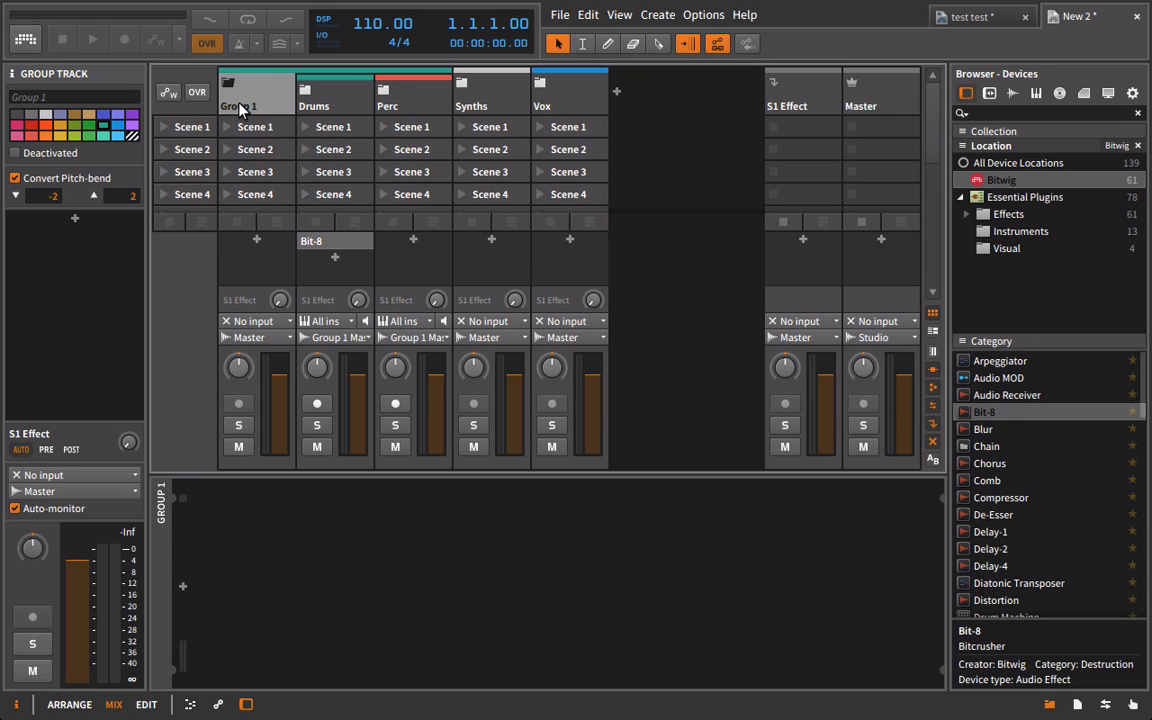
Colour the new parent group purple and rename it Drums.
left_click(131, 116)
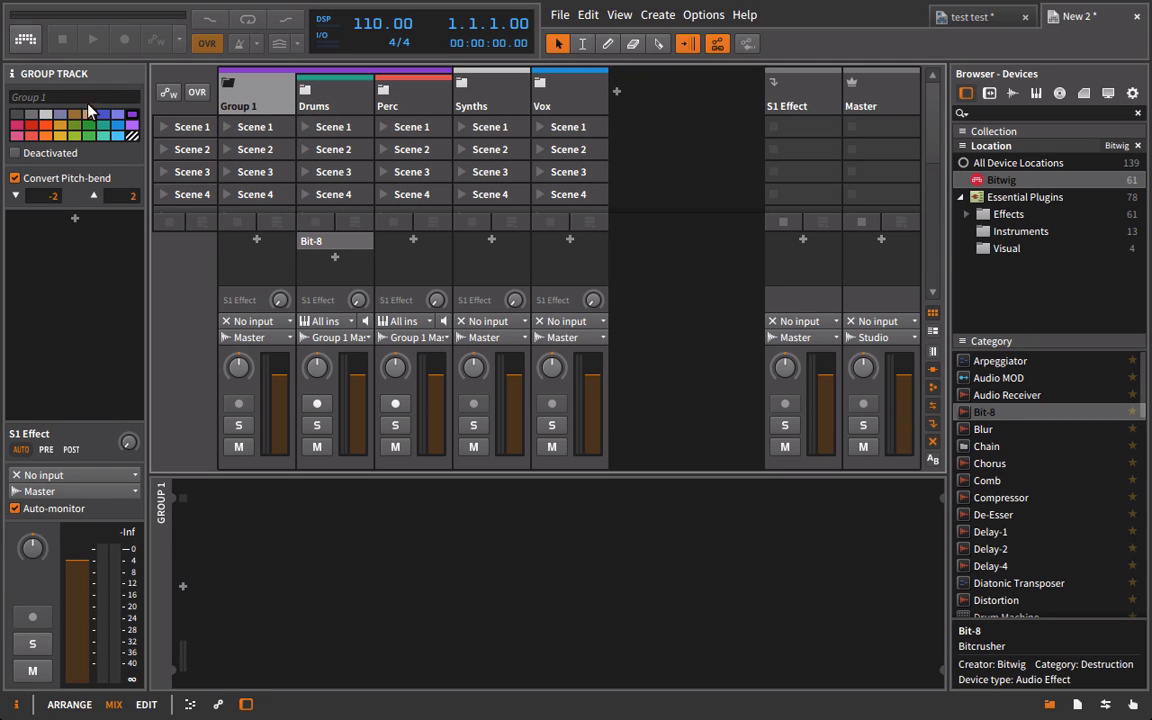
left_click(84, 96)
type("Drums")
key("Return")
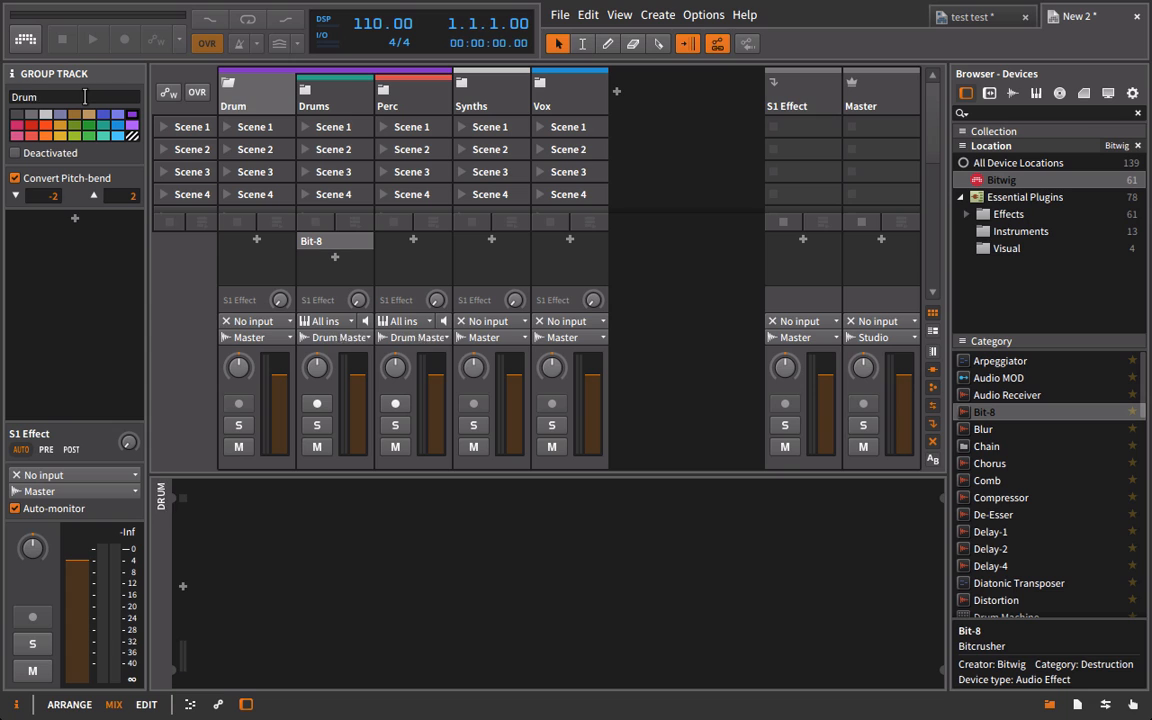
Rename the nested teal Drums group as Main.
left_click(322, 108)
double_click(45, 98)
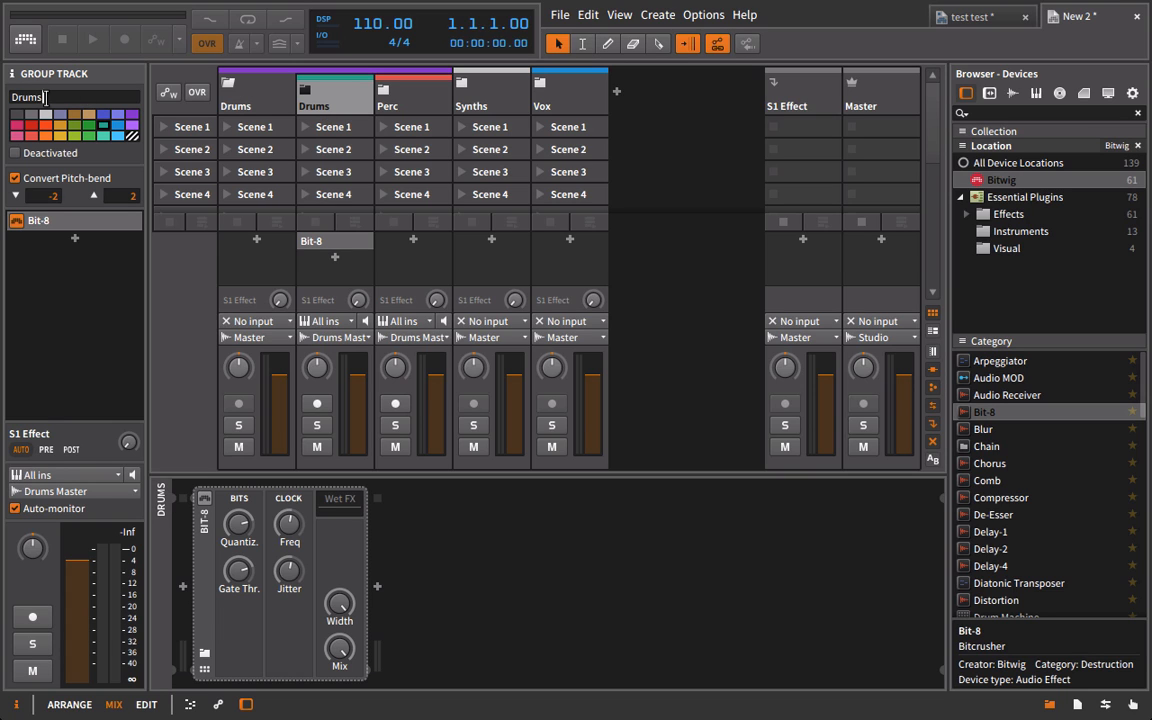
key("BackSpace")
type("Main")
key("Return")
Add a Compressor device to the purple Drums group track and collapse the group.
left_click(226, 88)
left_click(1057, 481)
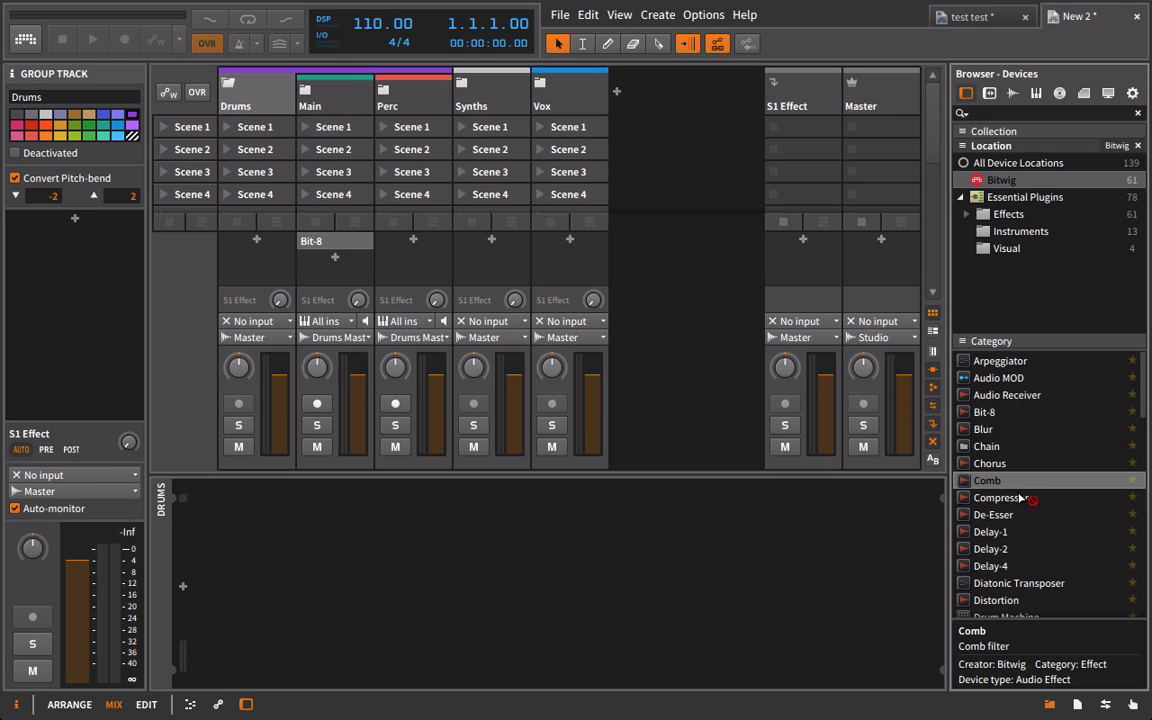
left_click(1058, 497)
left_click_drag(1000, 492, 690, 532)
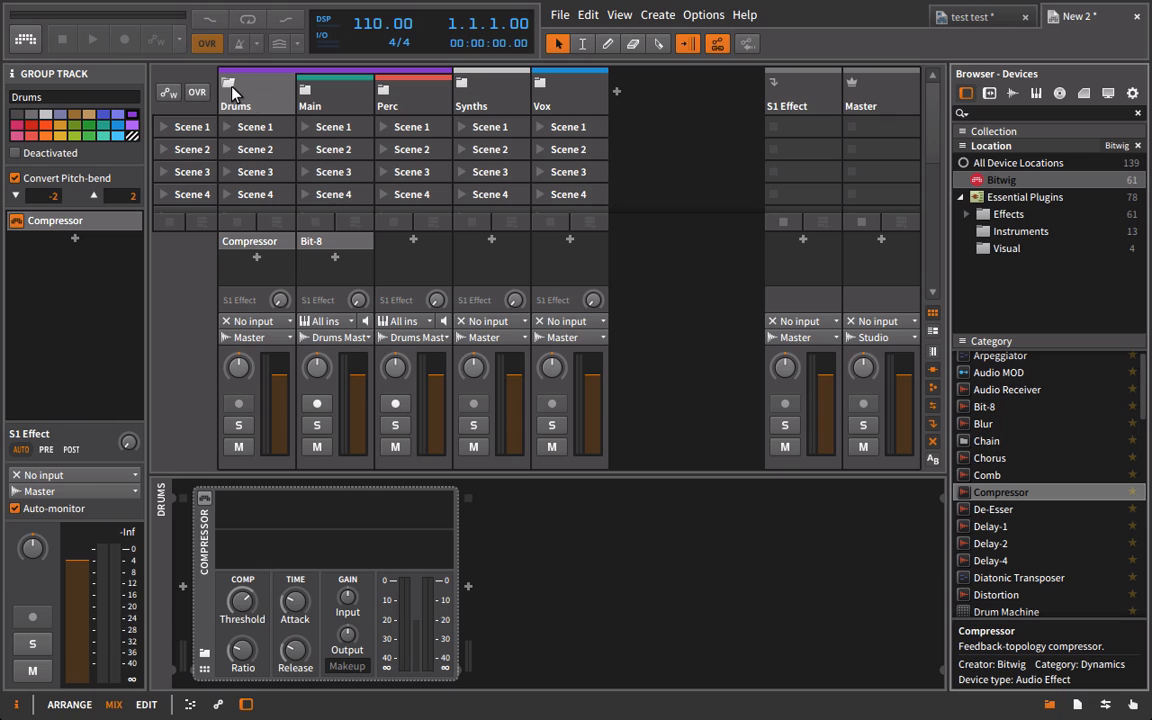
left_click(229, 84)
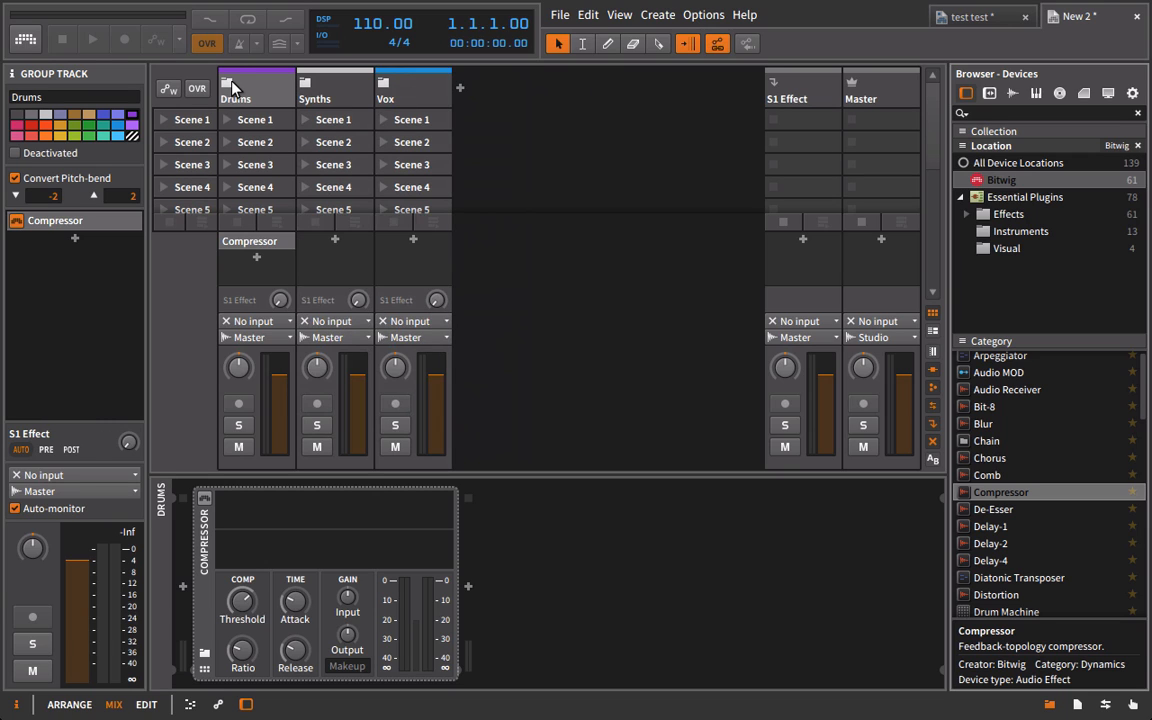
left_click(903, 104)
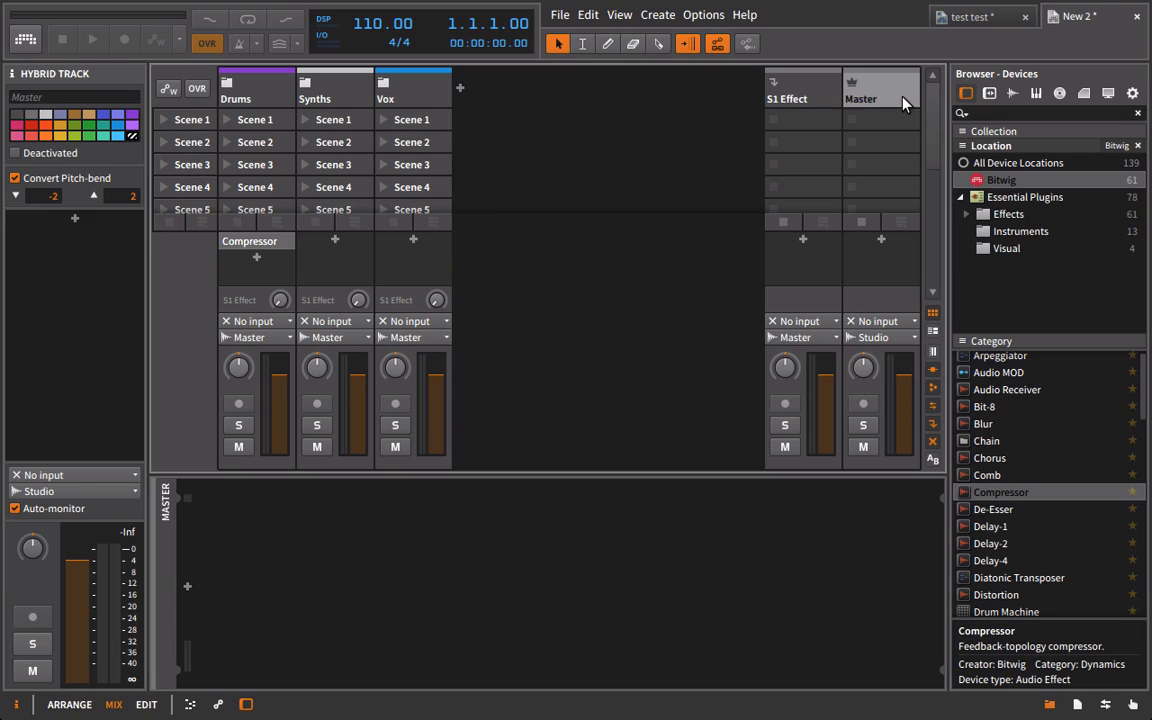
left_click(571, 585)
left_click(864, 86)
Group the Drums, Synths and Vox group tracks into one parent group.
left_click(224, 88)
left_click(224, 86)
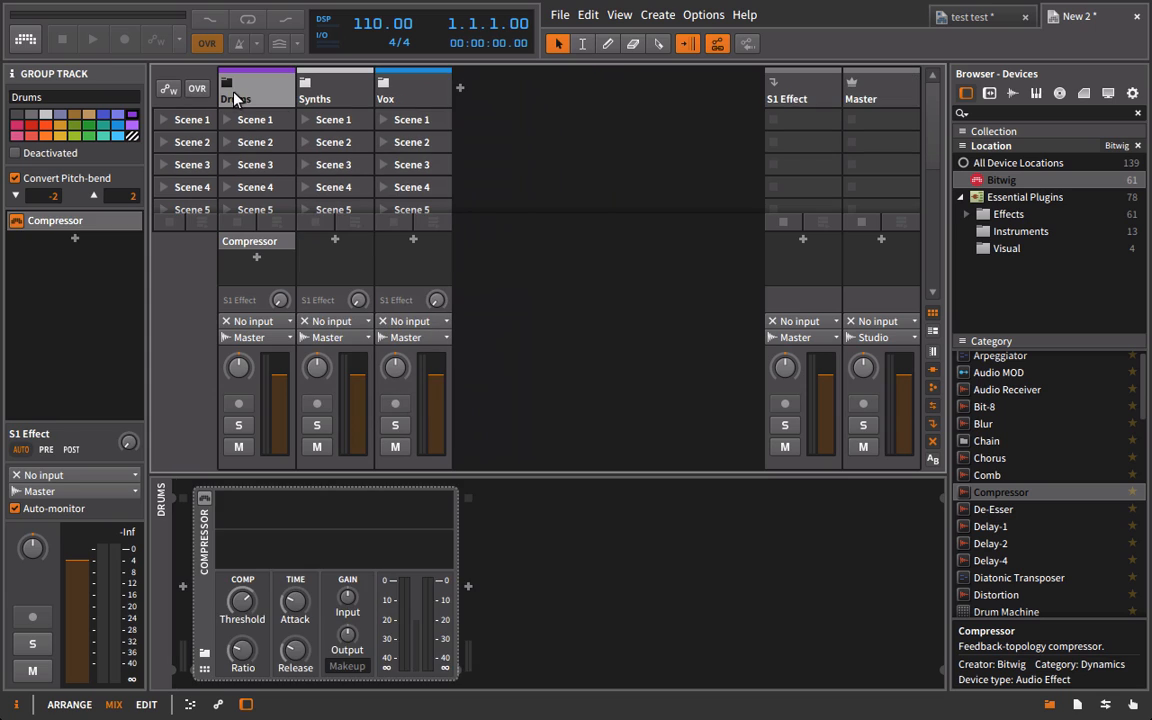
left_click(404, 107, "shift")
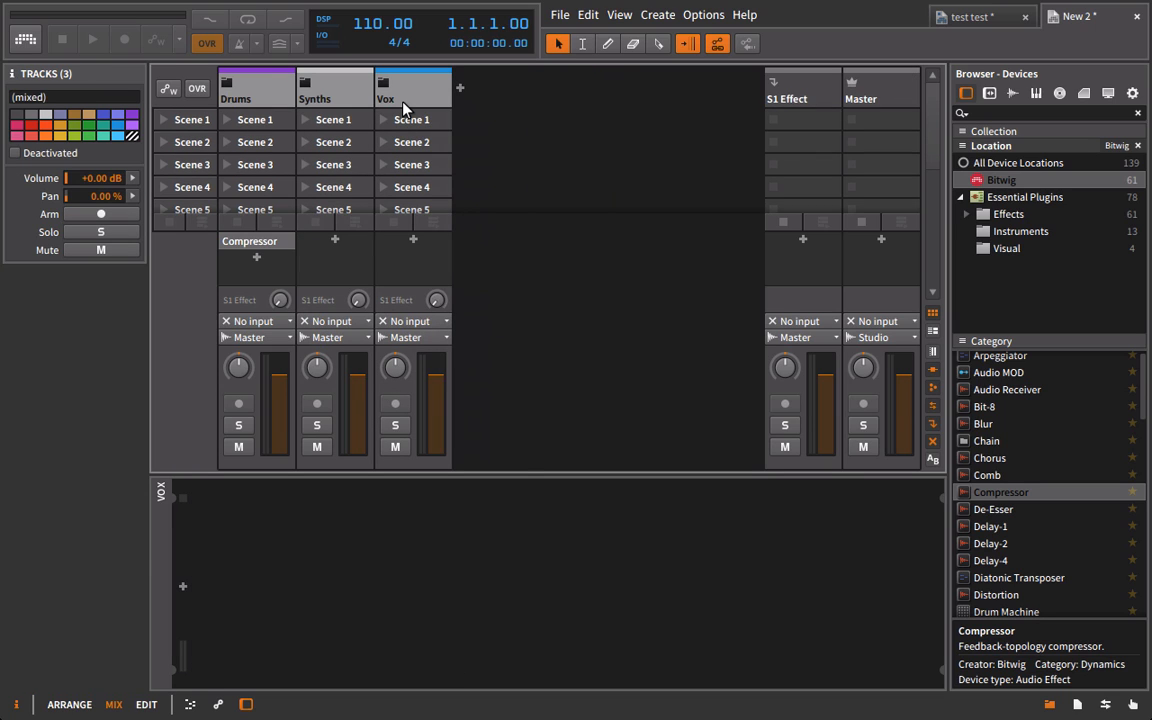
key("ctrl+g")
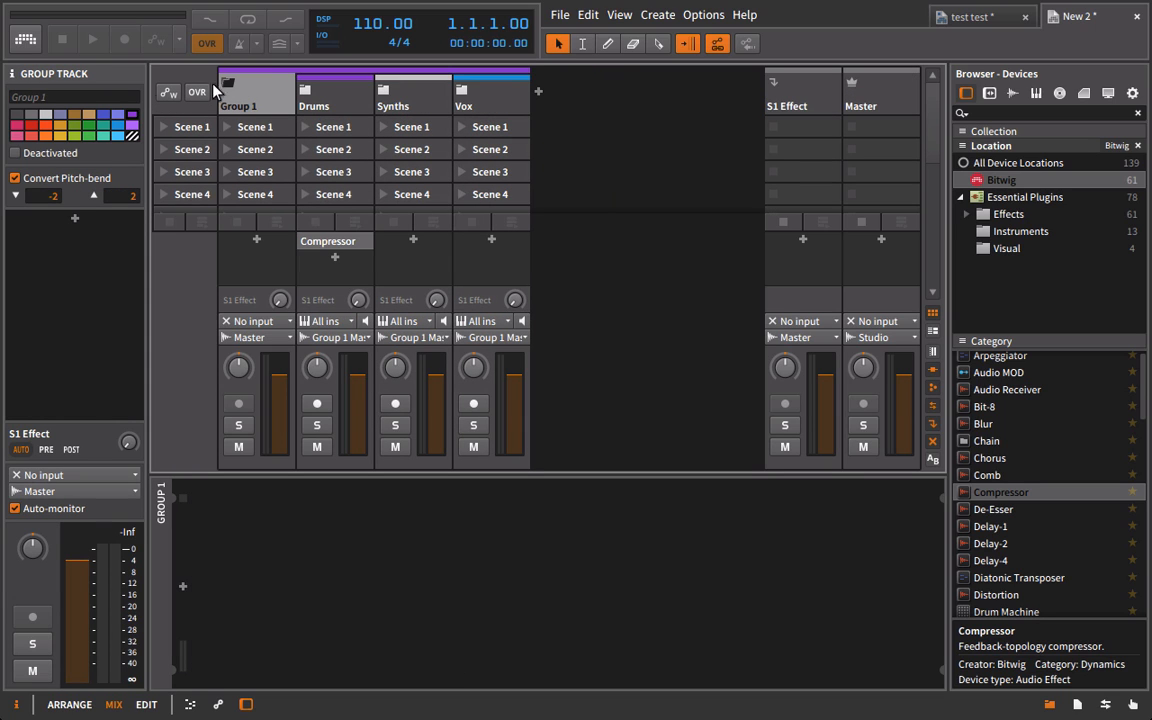
Colour the new parent group dark grey and rename it Master.
left_click(16, 116)
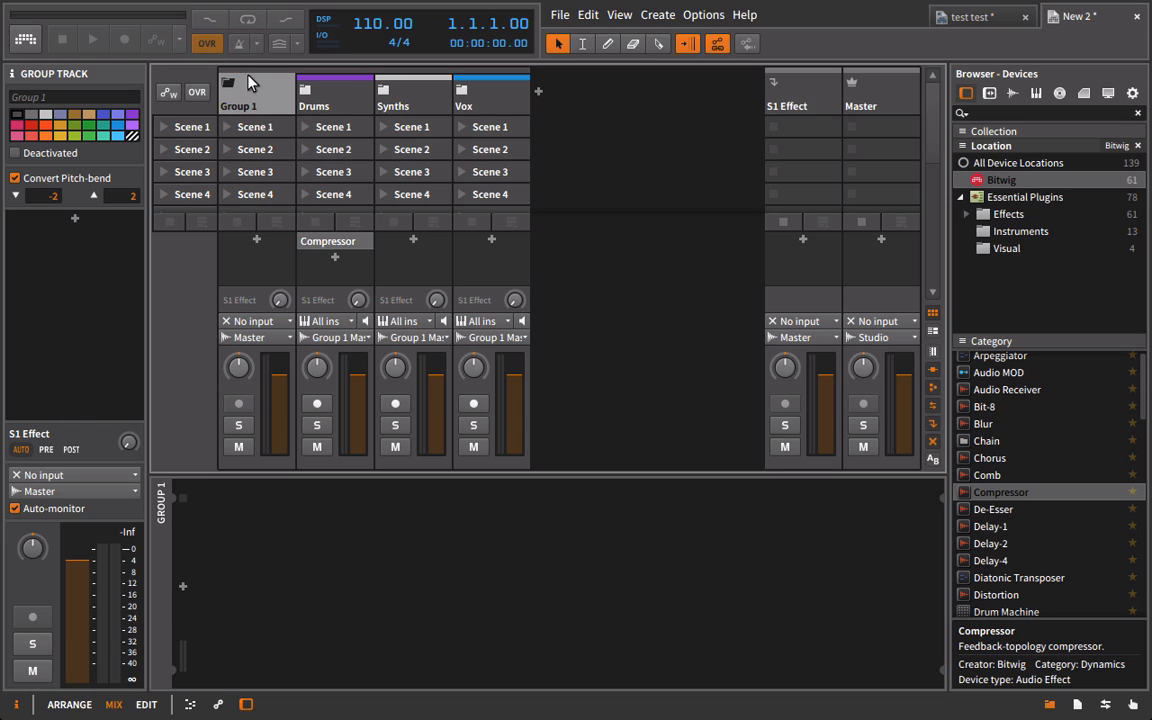
left_click(114, 93)
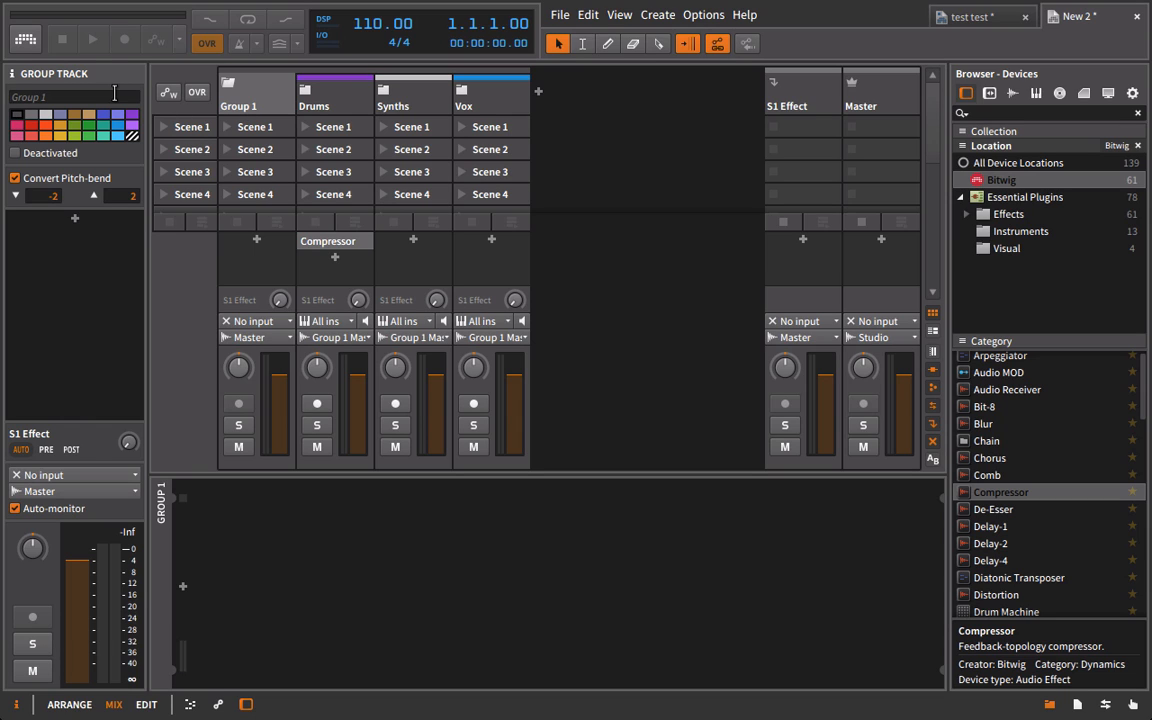
type("Master")
key("Return")
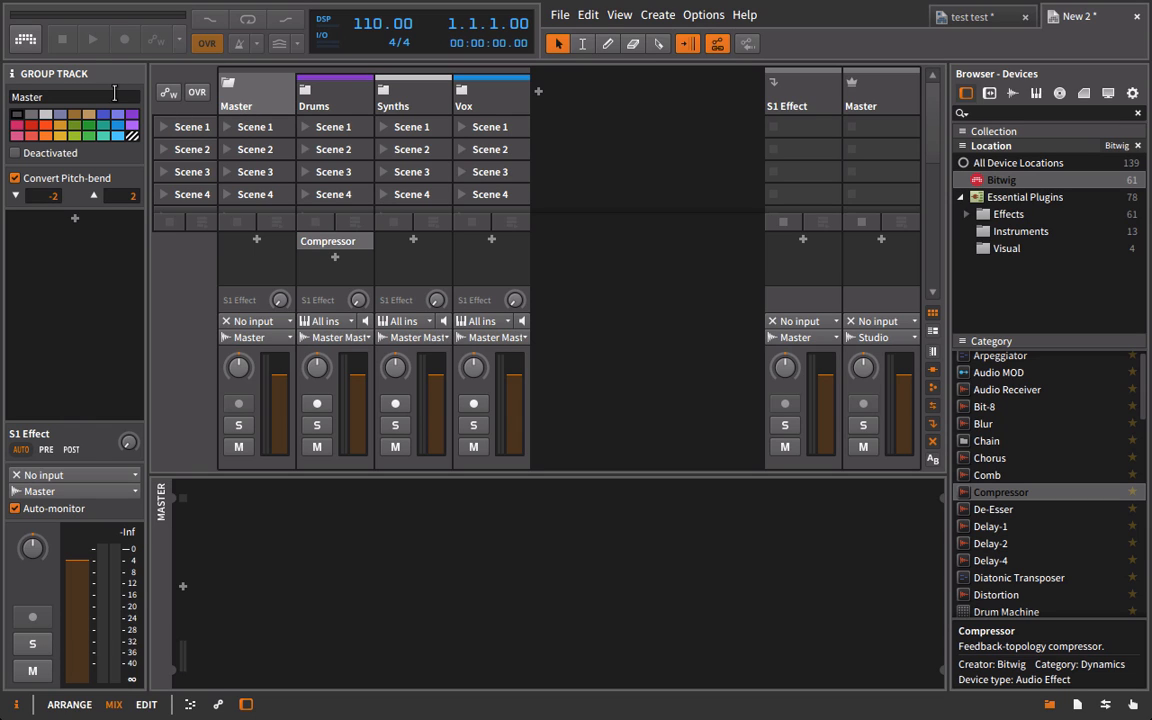
Add a Dynamics device to the Master group track that contains Drums, Synths and Vox.
scroll(1040, 480, "down", 2)
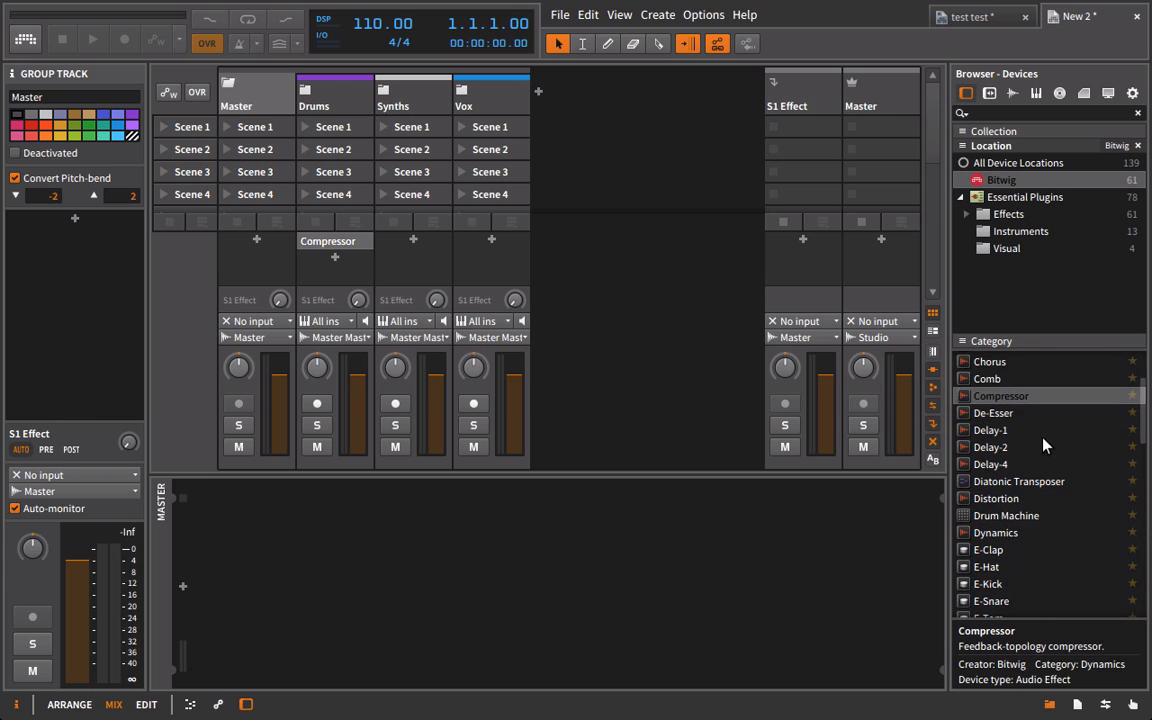
scroll(1040, 460, "down", 2)
left_click_drag(1010, 478, 750, 578)
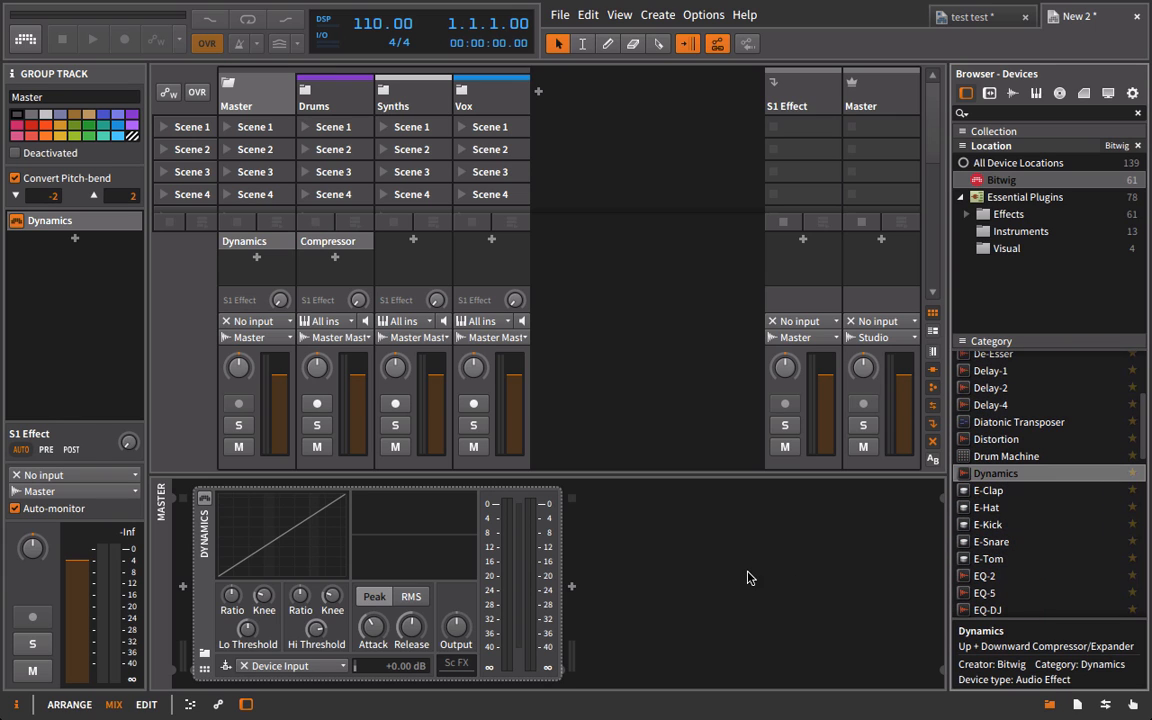
Collapse and re-expand the Master group, and show the project in the Arrange view.
left_click(229, 84)
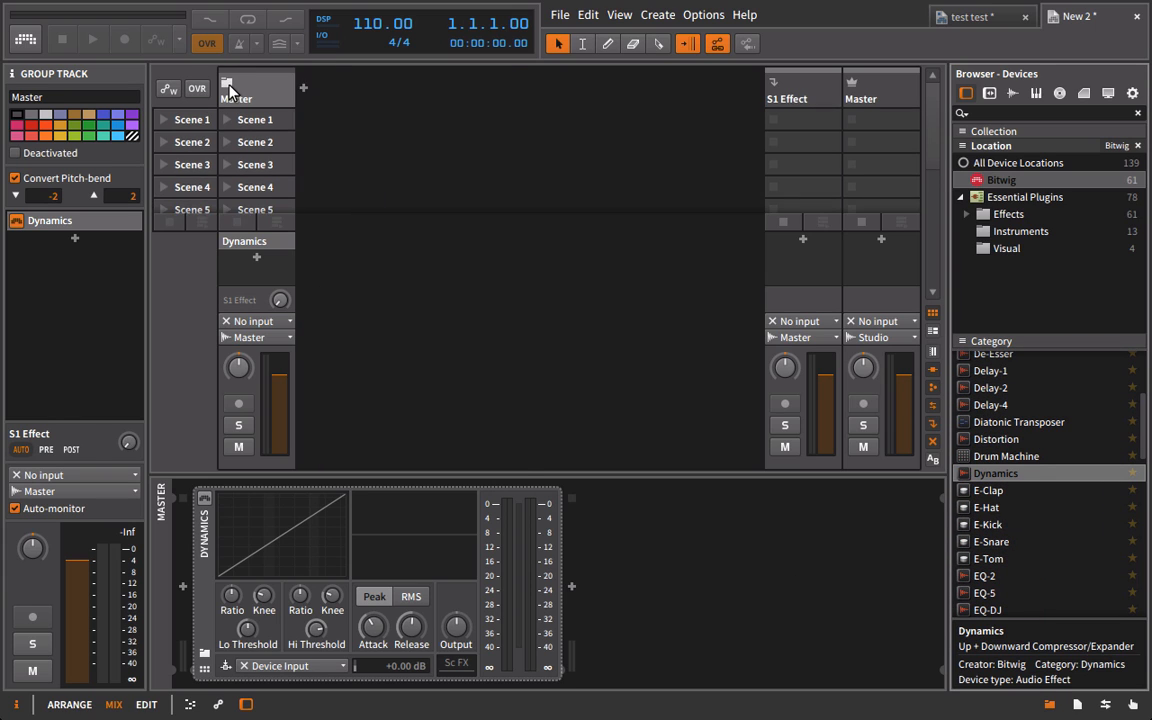
left_click(229, 84)
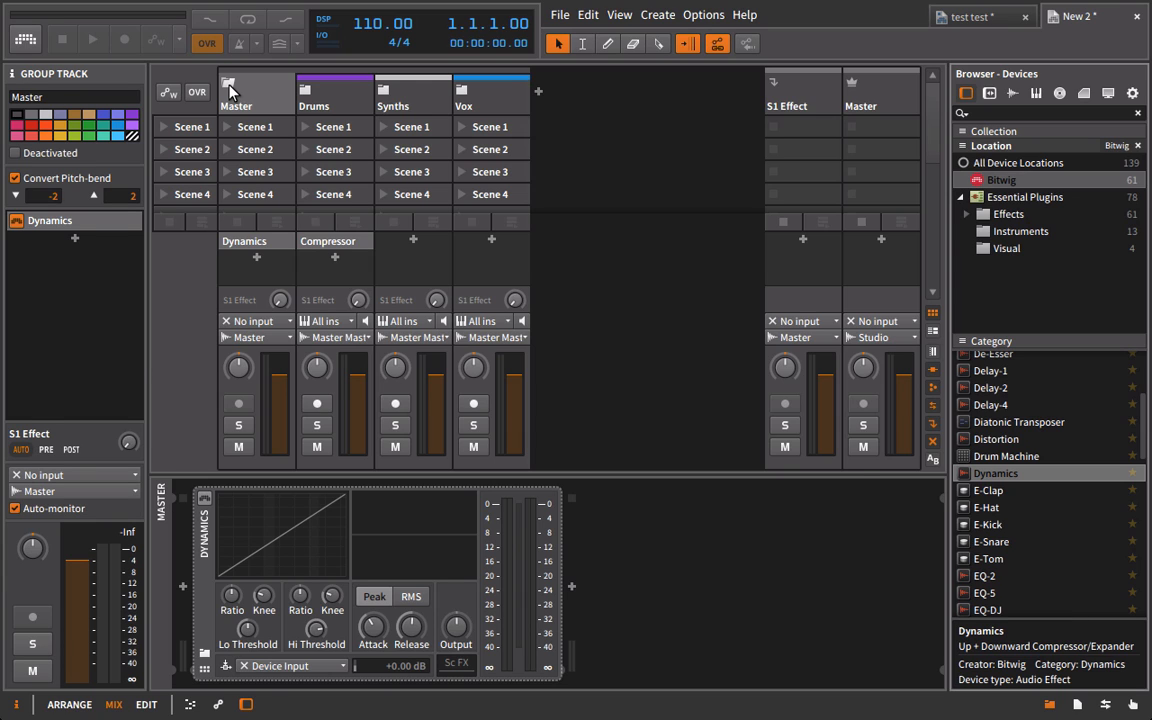
key("alt+1")
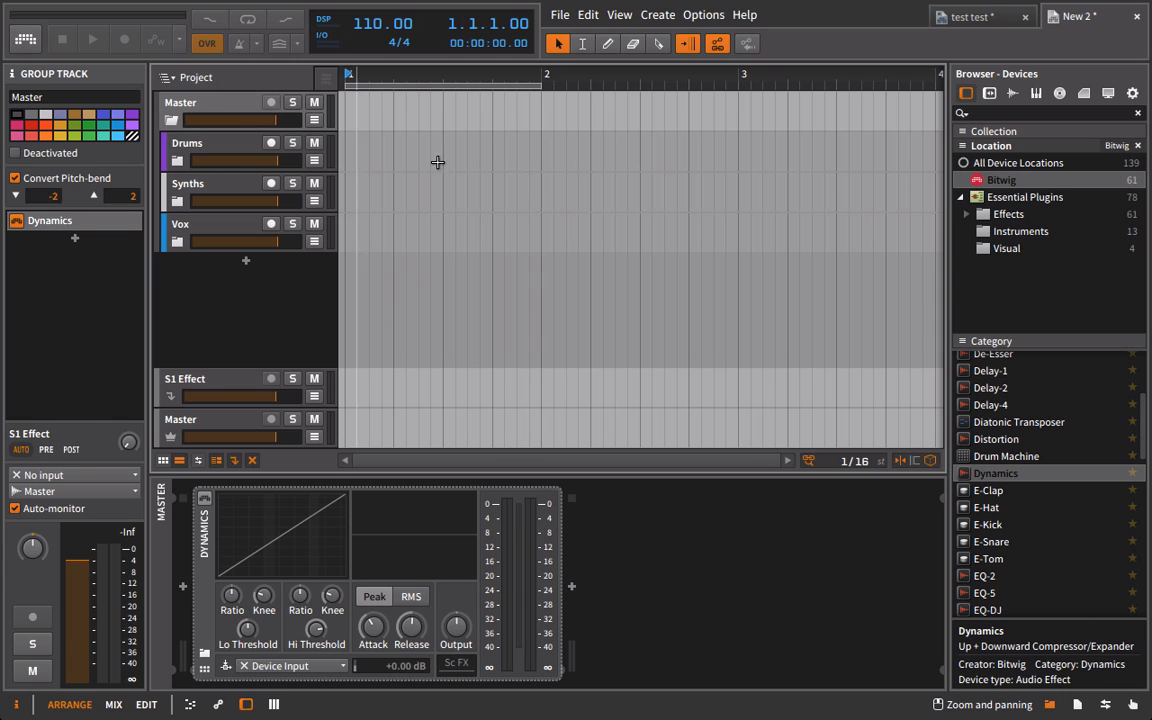
Hide the device browser, expand the Drums and Main groups, and select the Kick track to show its devices.
left_click(1052, 706)
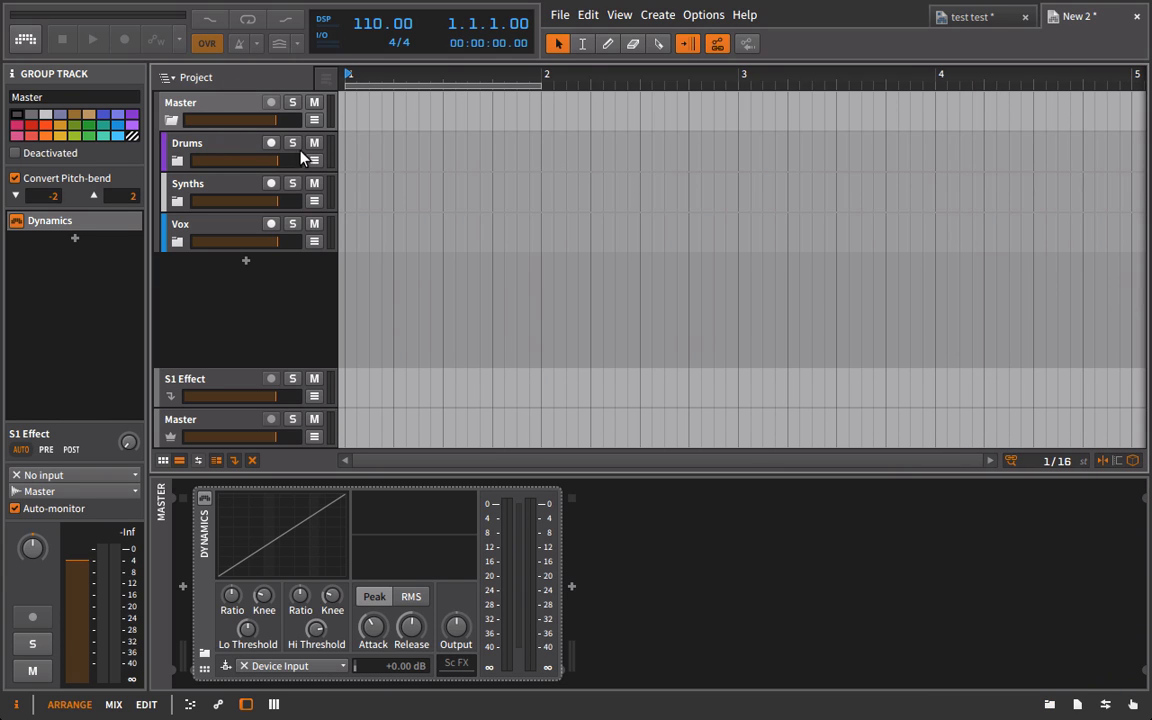
left_click(172, 158)
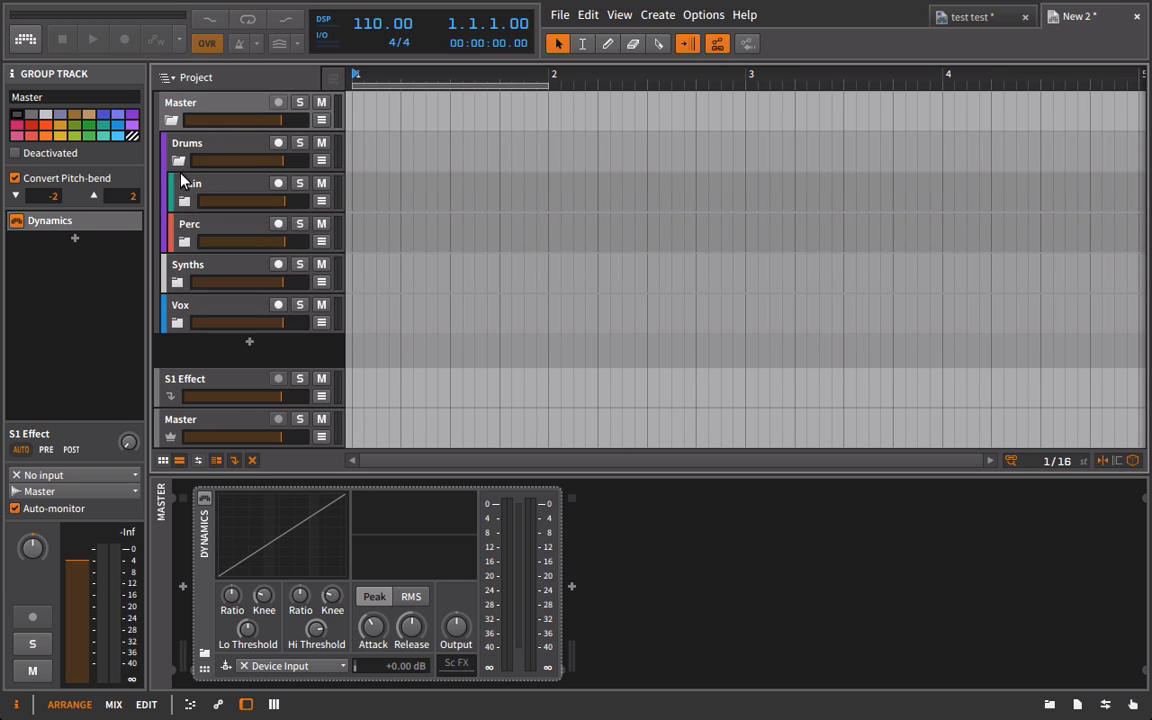
left_click(181, 178)
left_click(184, 200)
scroll(478, 236, "down", 3)
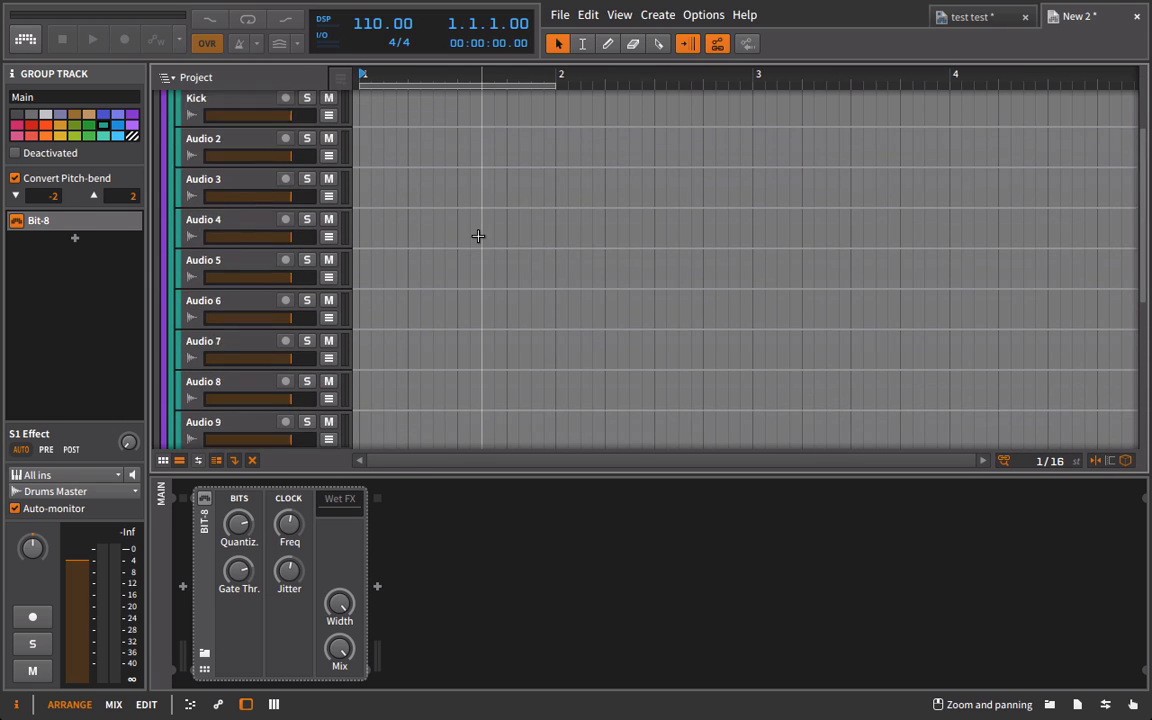
scroll(440, 190, "up", 3)
left_click(224, 150)
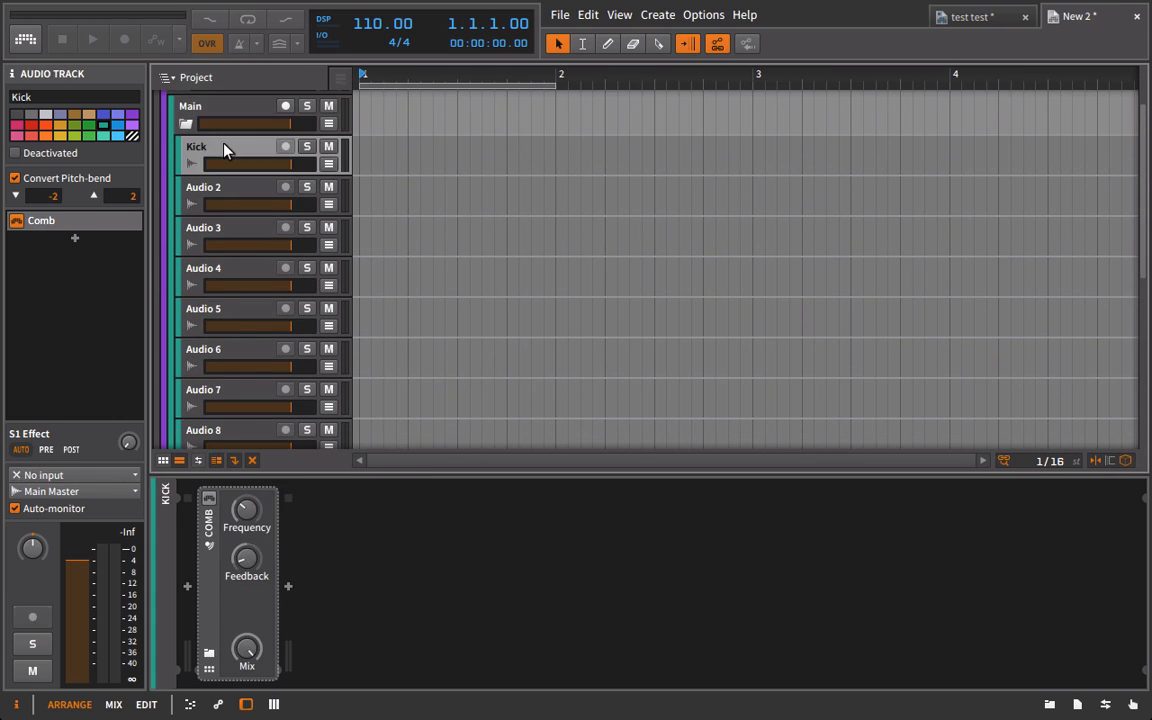
Group the Audio 3, Audio 4 and Audio 5 tracks into a nested group inside the Main group.
left_click(240, 240)
left_click(214, 316, "shift")
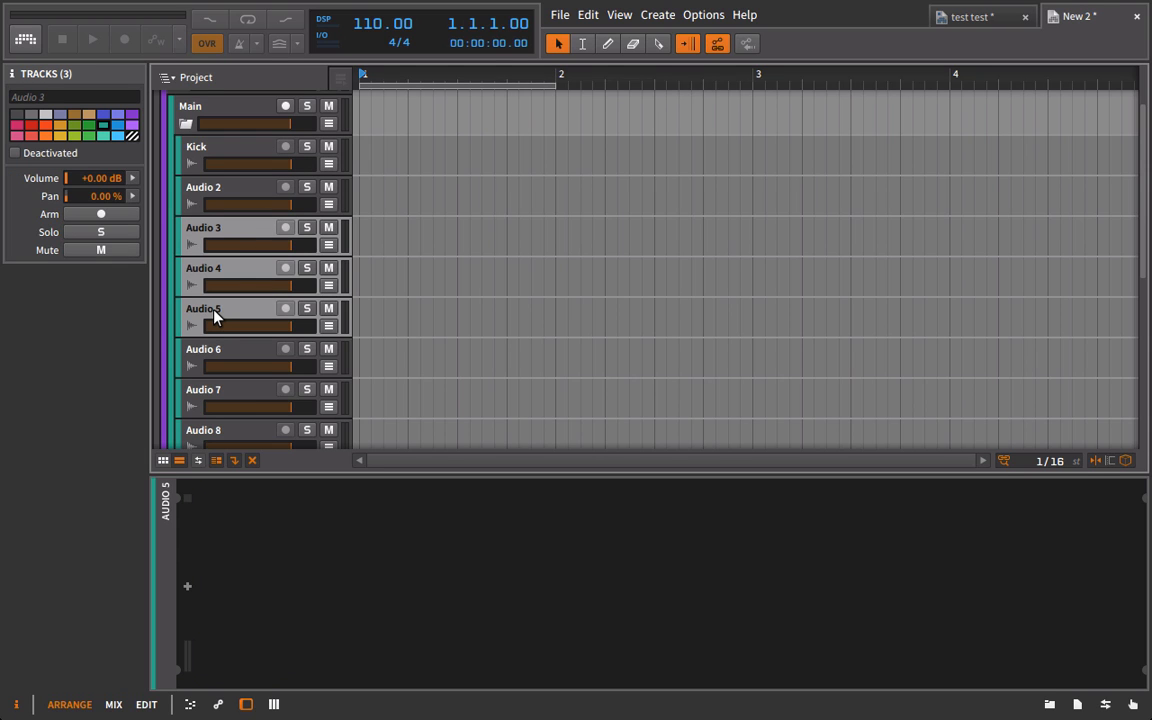
key("ctrl+g")
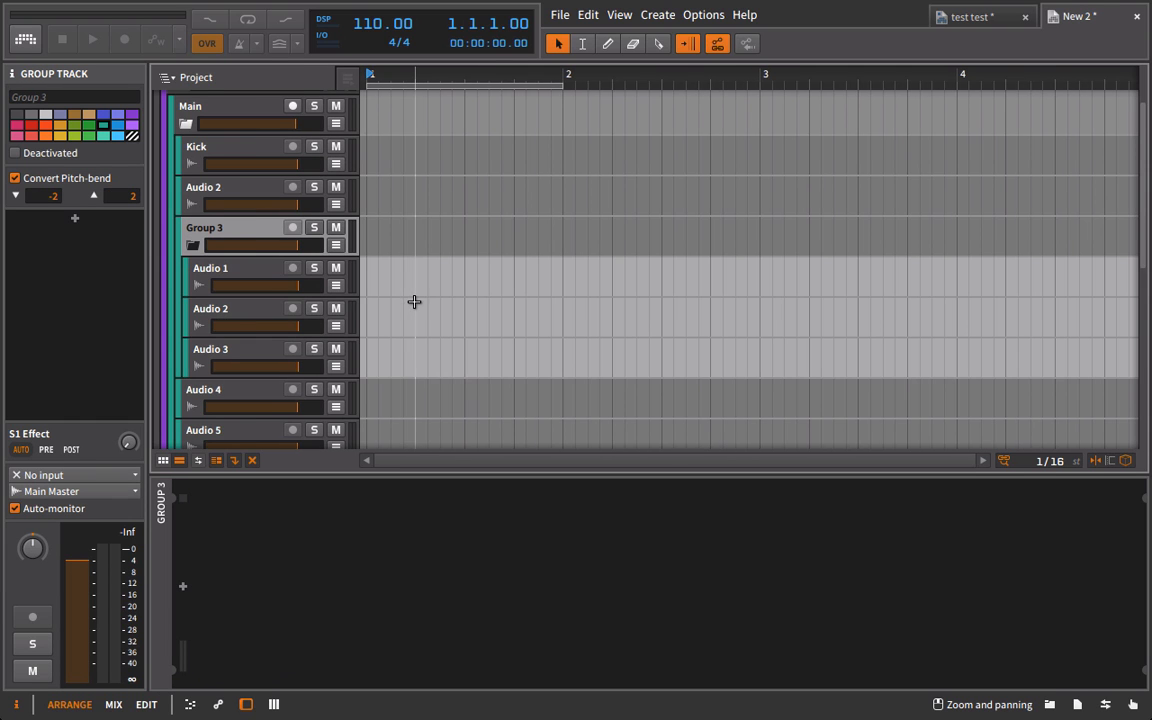
scroll(414, 301, "down", 3)
scroll(414, 301, "up", 5)
scroll(414, 301, "down", 4)
scroll(414, 302, "down", 1)
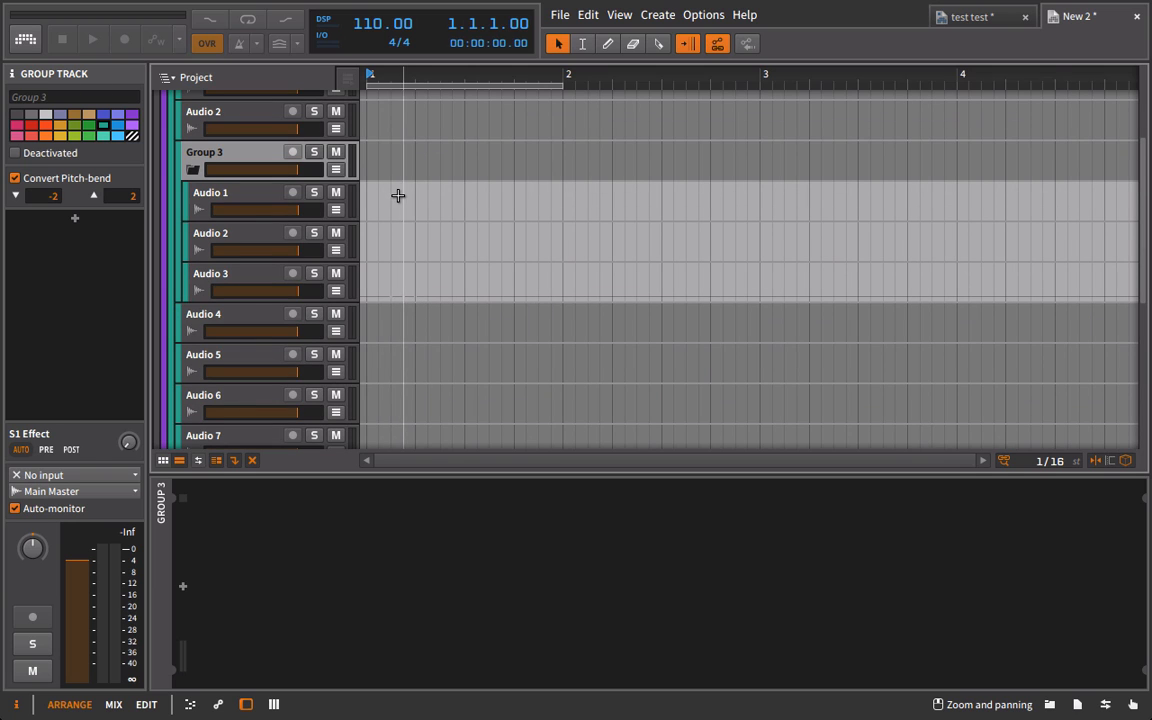
scroll(399, 195, "up", 4)
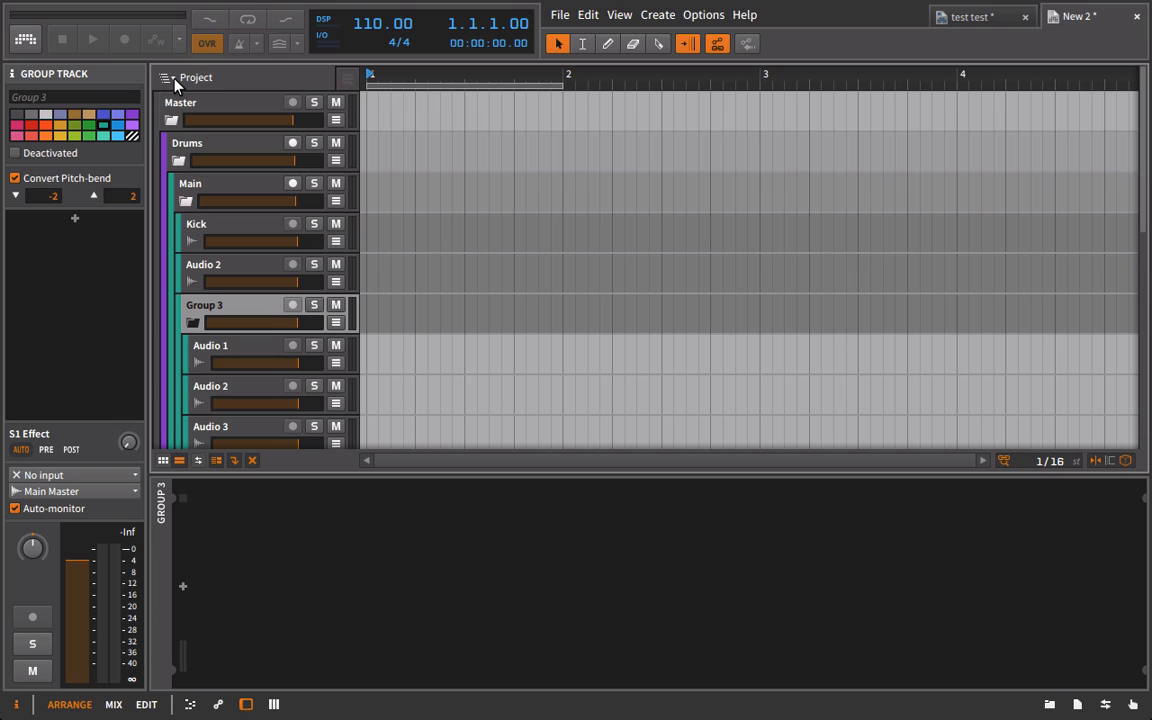
Show only the Main group's contents in the arranger and collapse the Group 3 track within it.
left_click(176, 78)
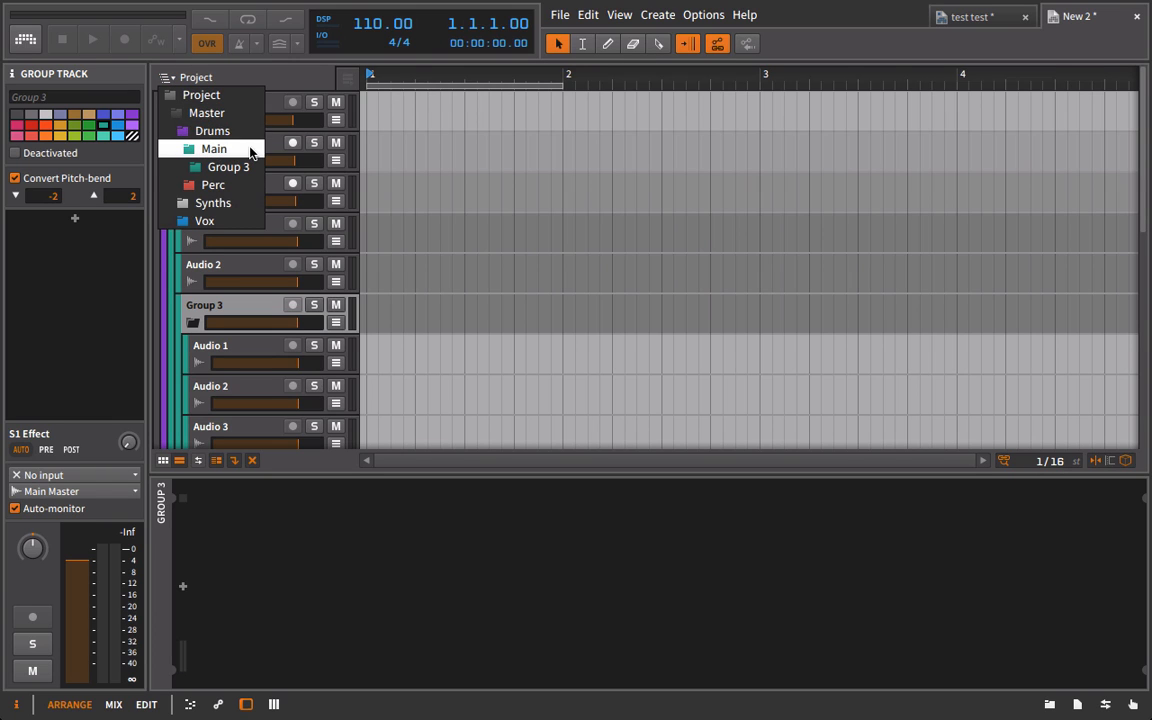
left_click(212, 148)
scroll(203, 150, "down", 5)
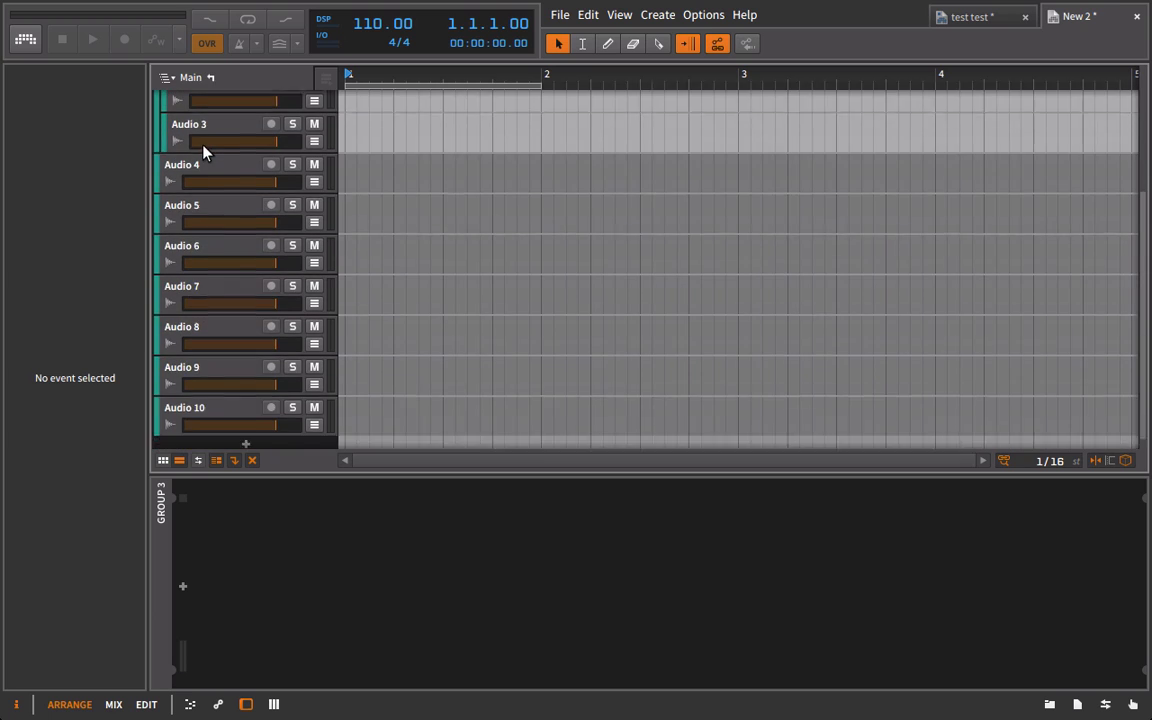
scroll(203, 158, "up", 5)
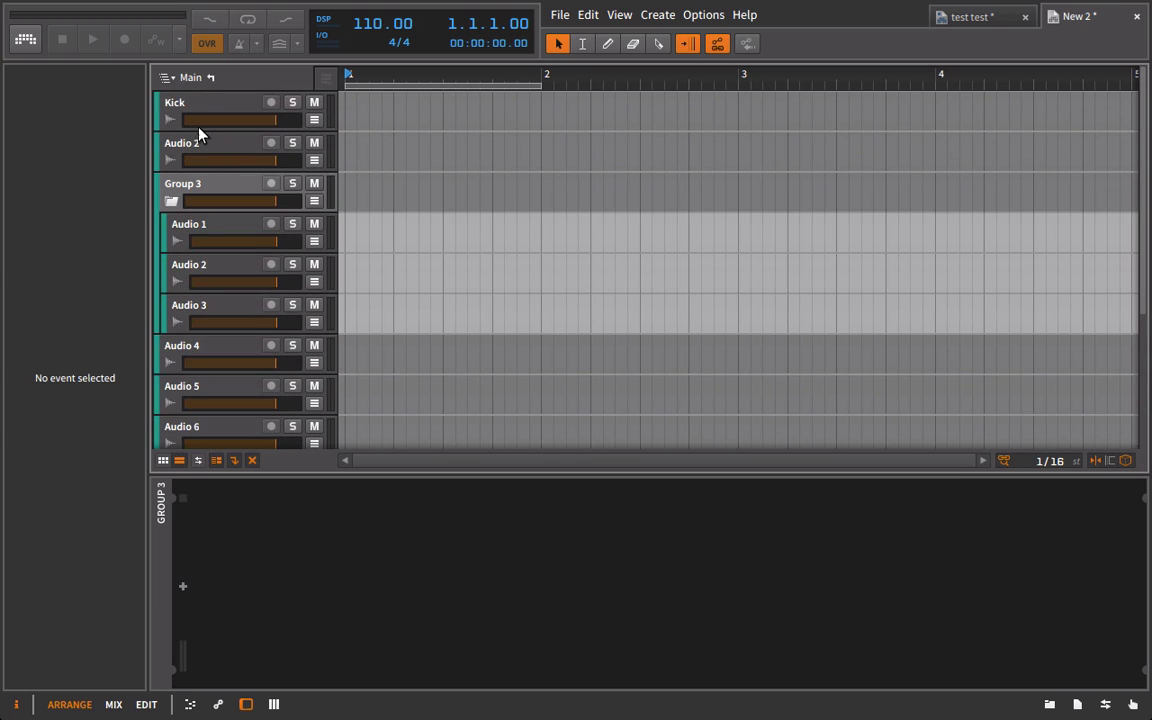
left_click(169, 197)
Go back up through the parent groups to the Project level and look over the full track list.
left_click(215, 78)
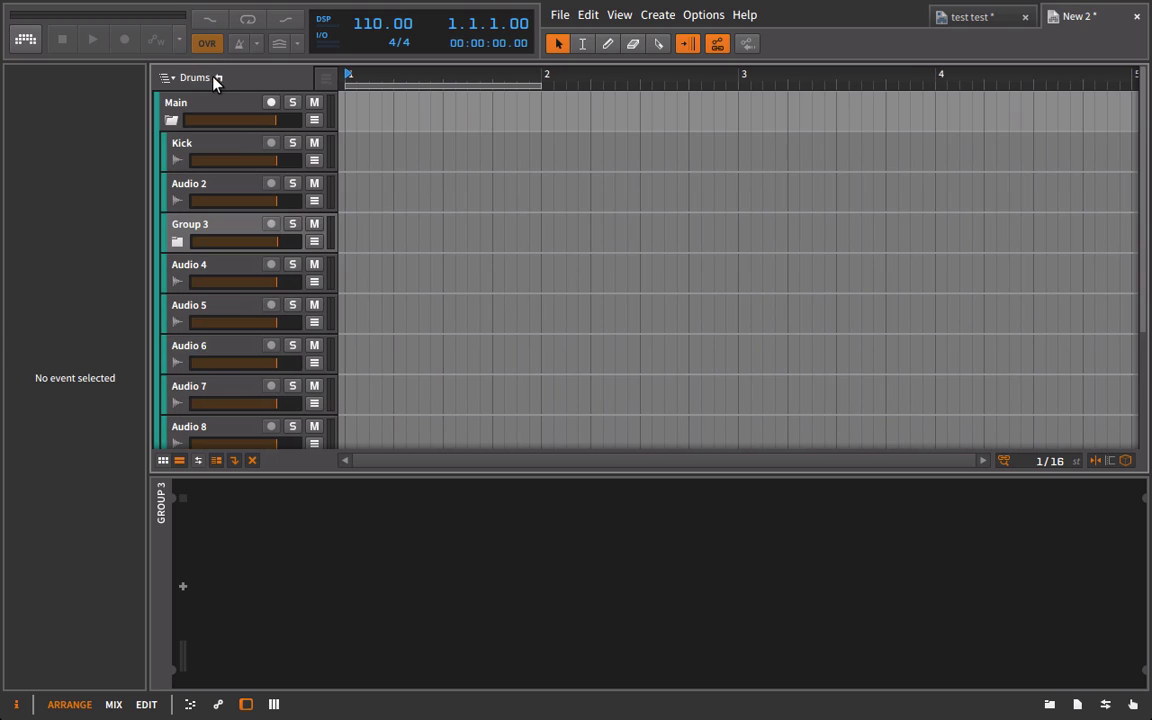
left_click(218, 78)
left_click(218, 78)
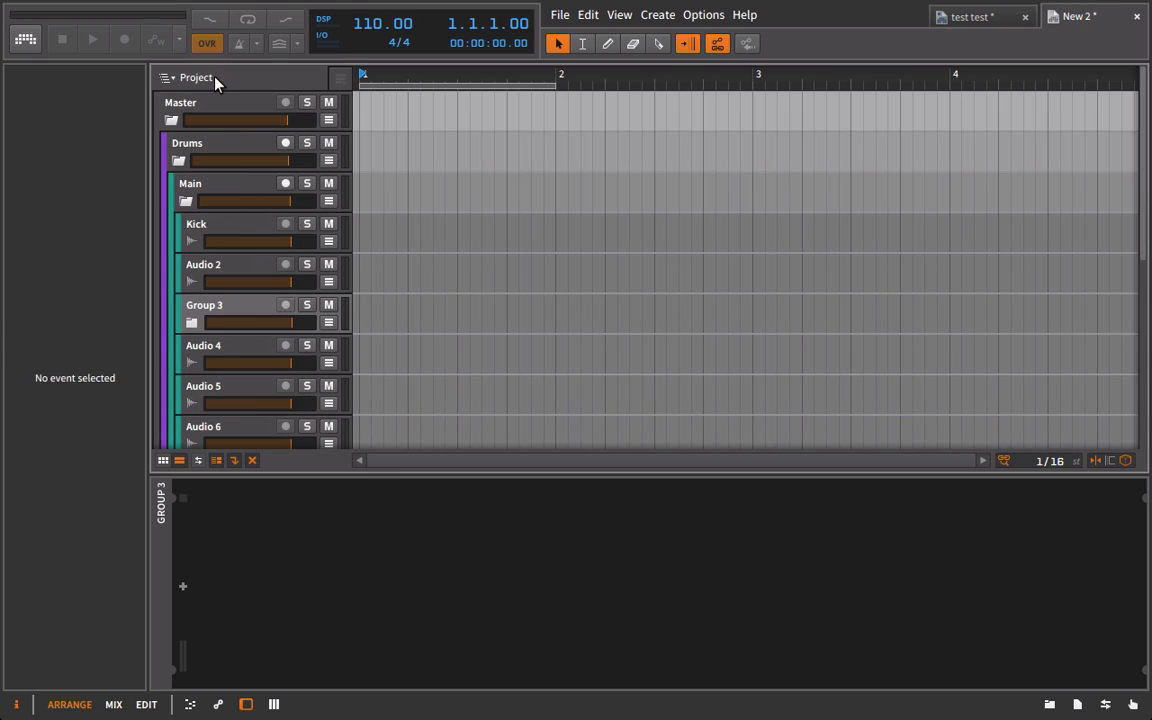
scroll(279, 156, "down", 5)
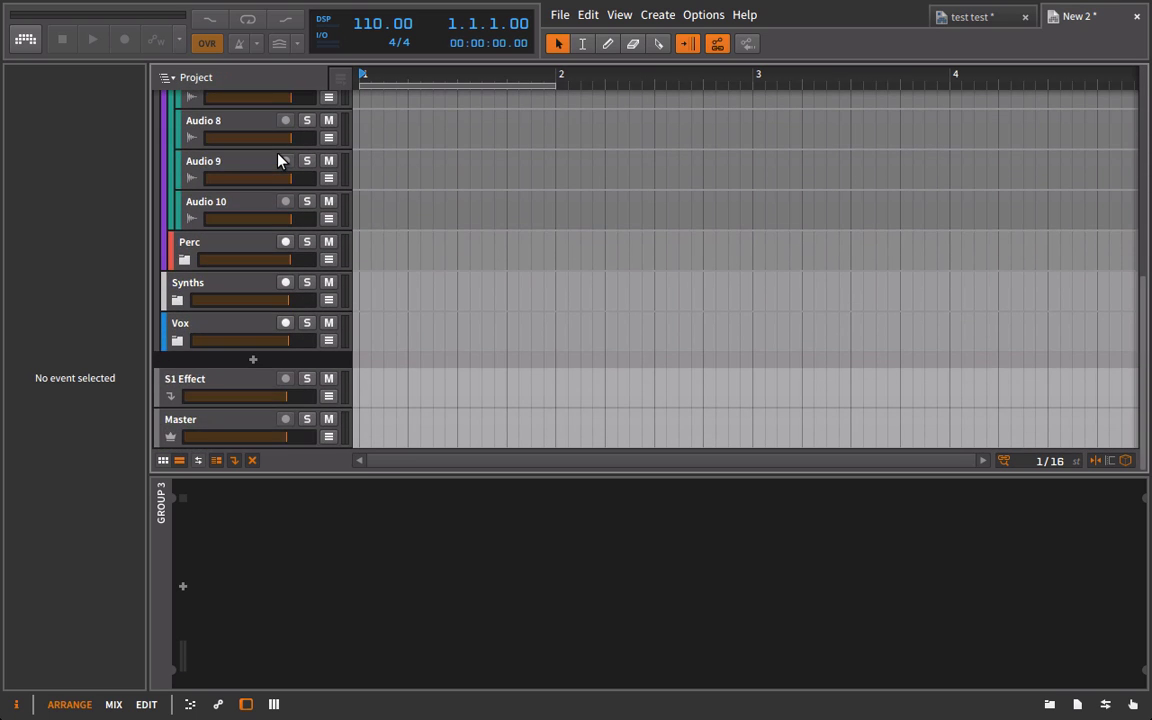
scroll(279, 156, "up", 5)
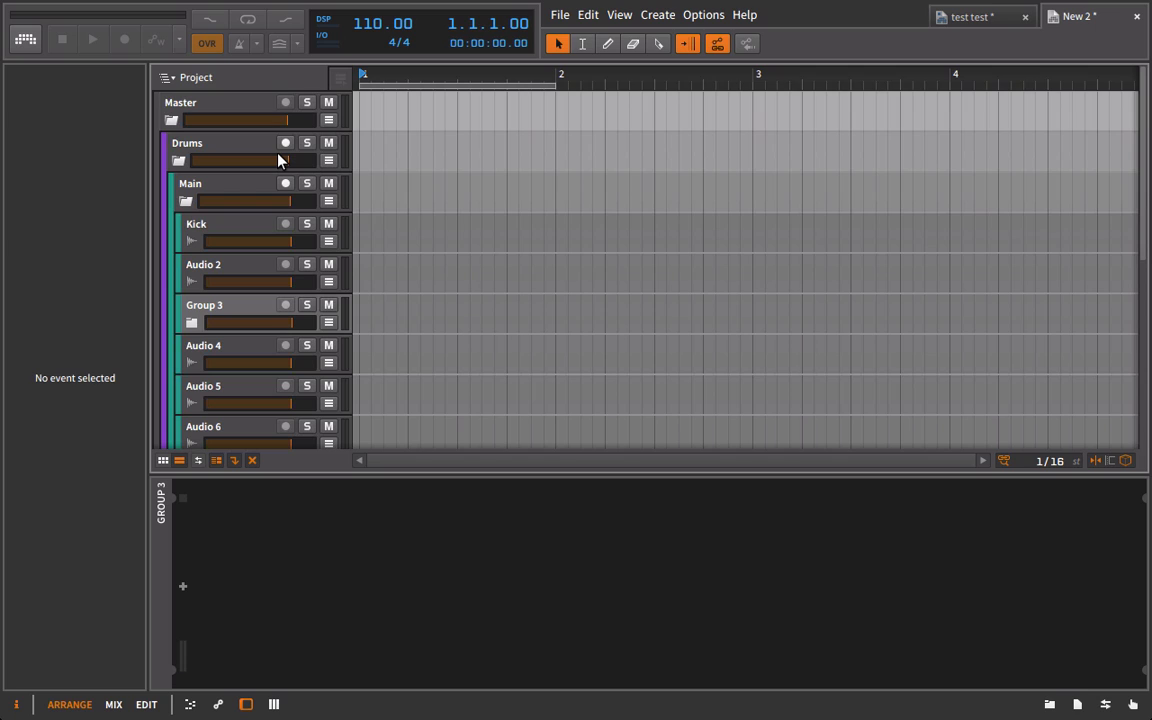
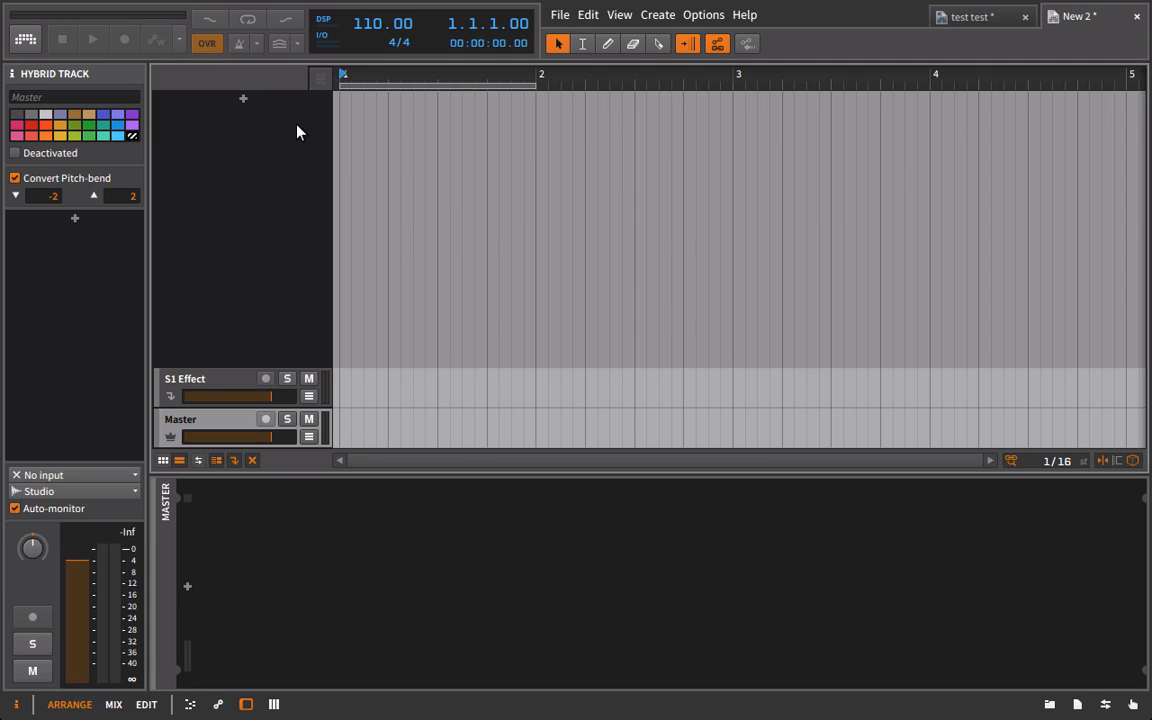
Show the computer keyboard and controller mappings, and hide them again.
left_click(1133, 704)
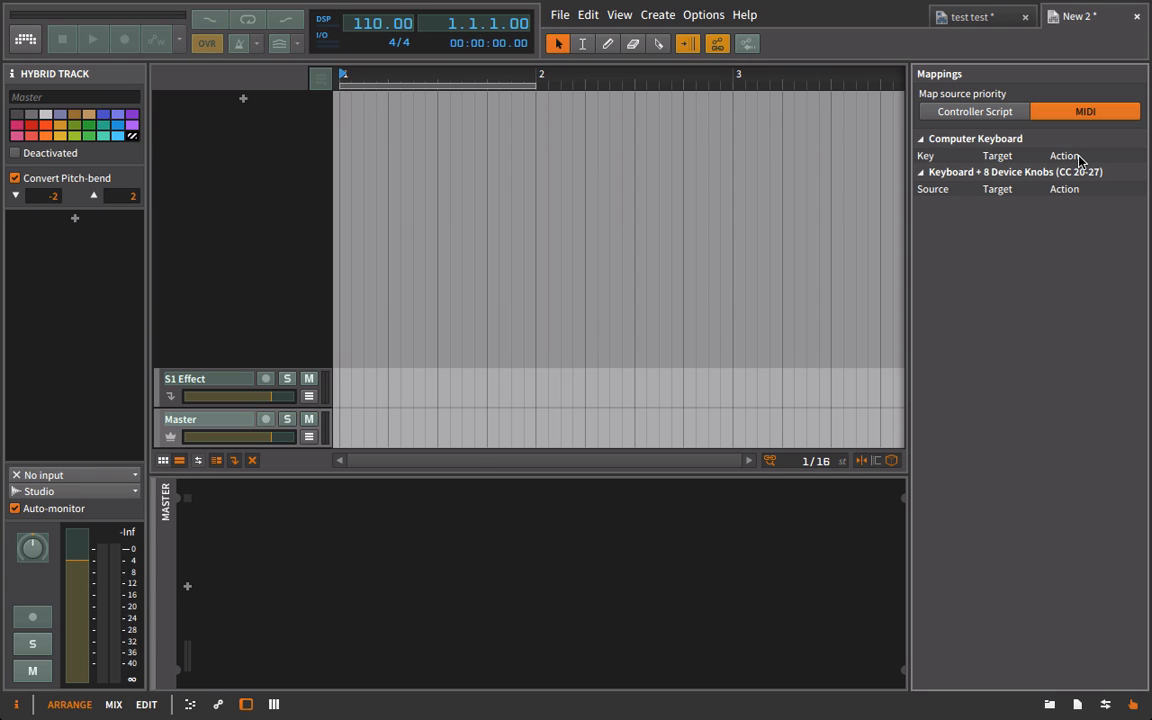
left_click(1135, 705)
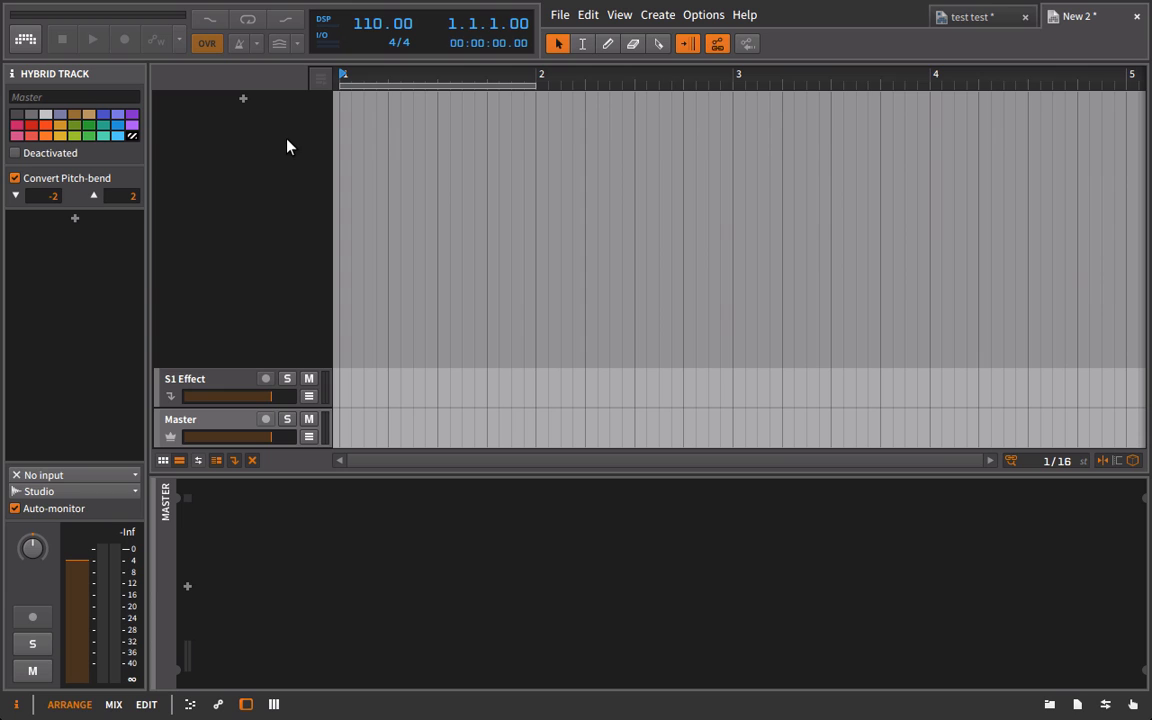
Create an audio track and add the Molot plug-in from the Essential Plugins location to it.
right_click(252, 198)
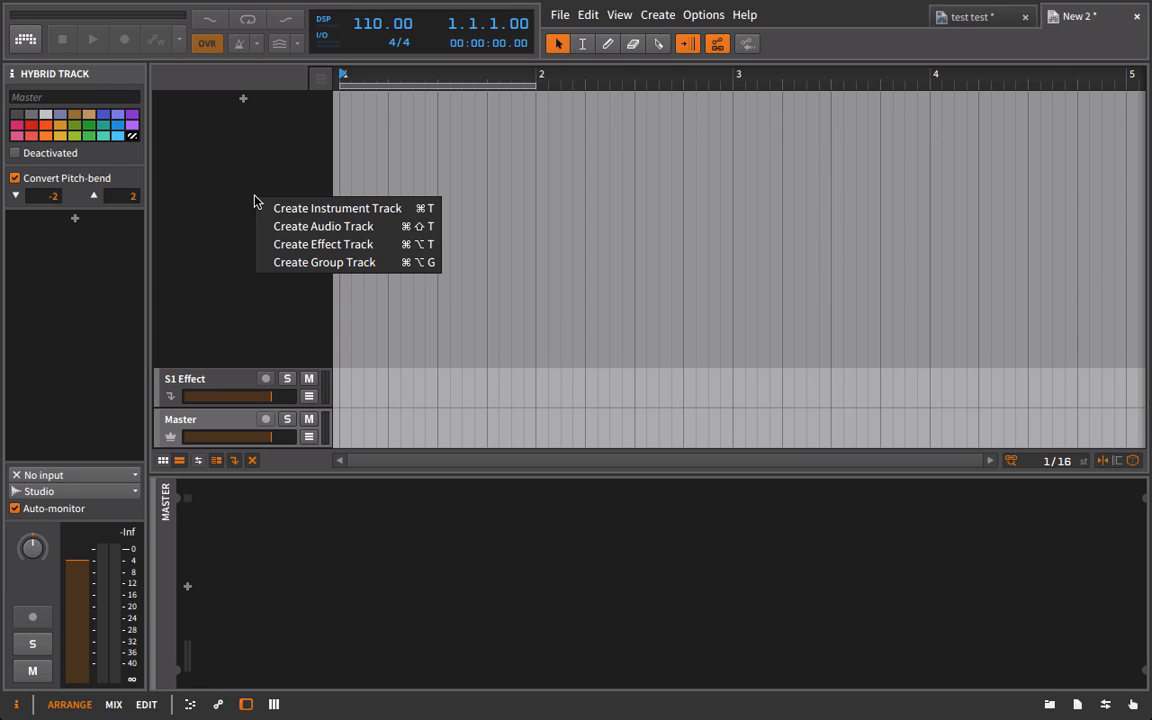
left_click(276, 228)
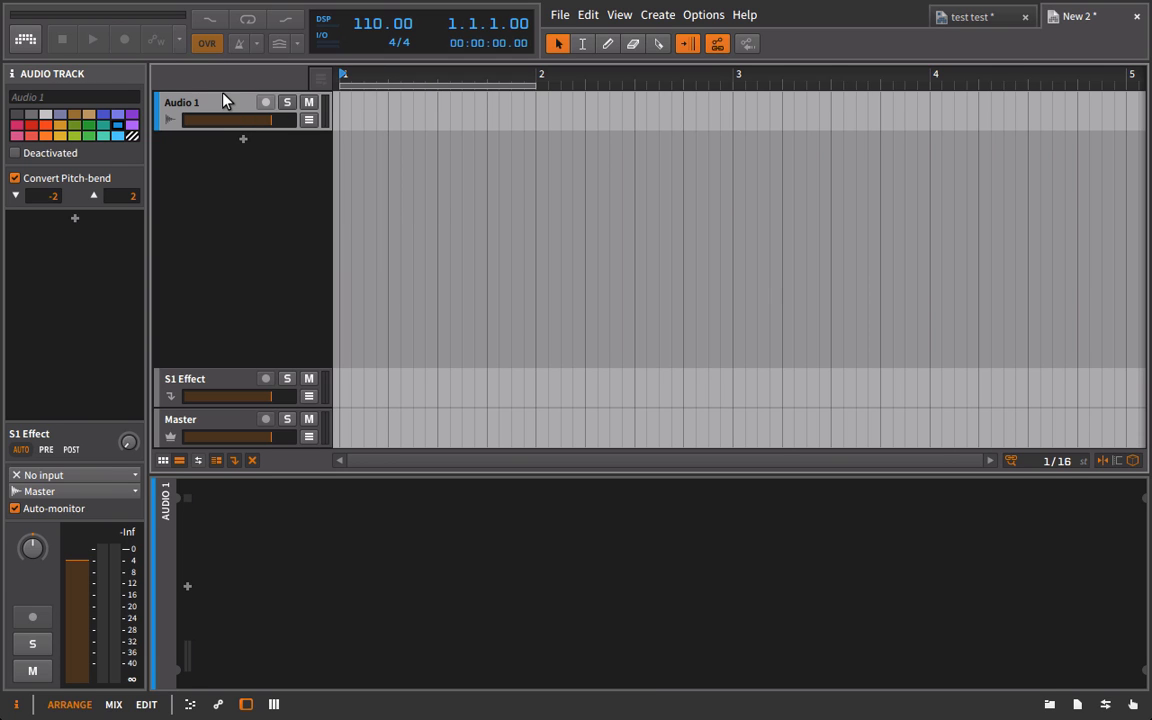
left_click(1049, 704)
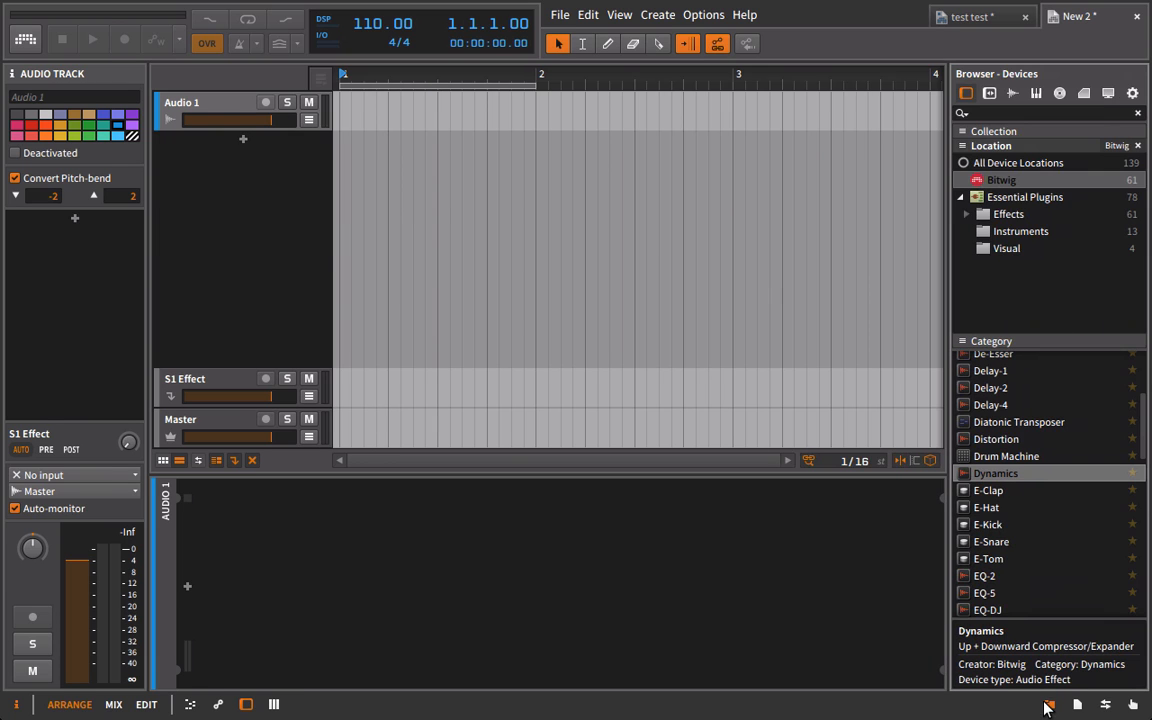
left_click(1010, 198)
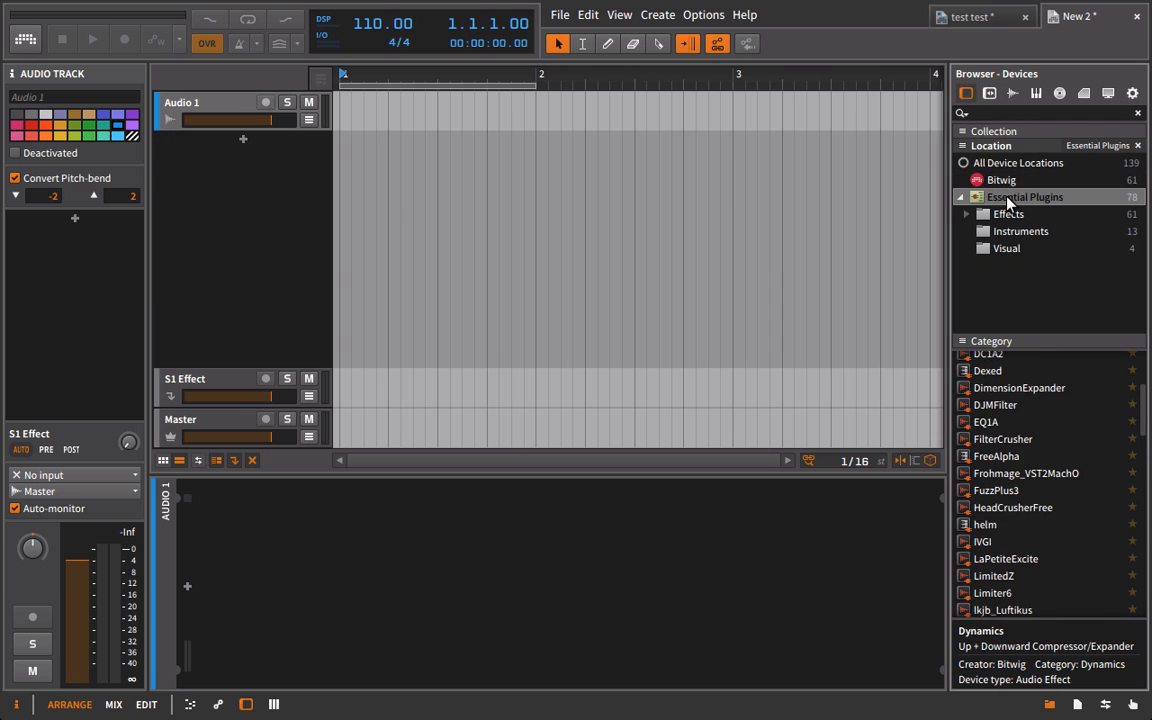
scroll(1026, 468, "down", 2)
scroll(1026, 468, "down", 4)
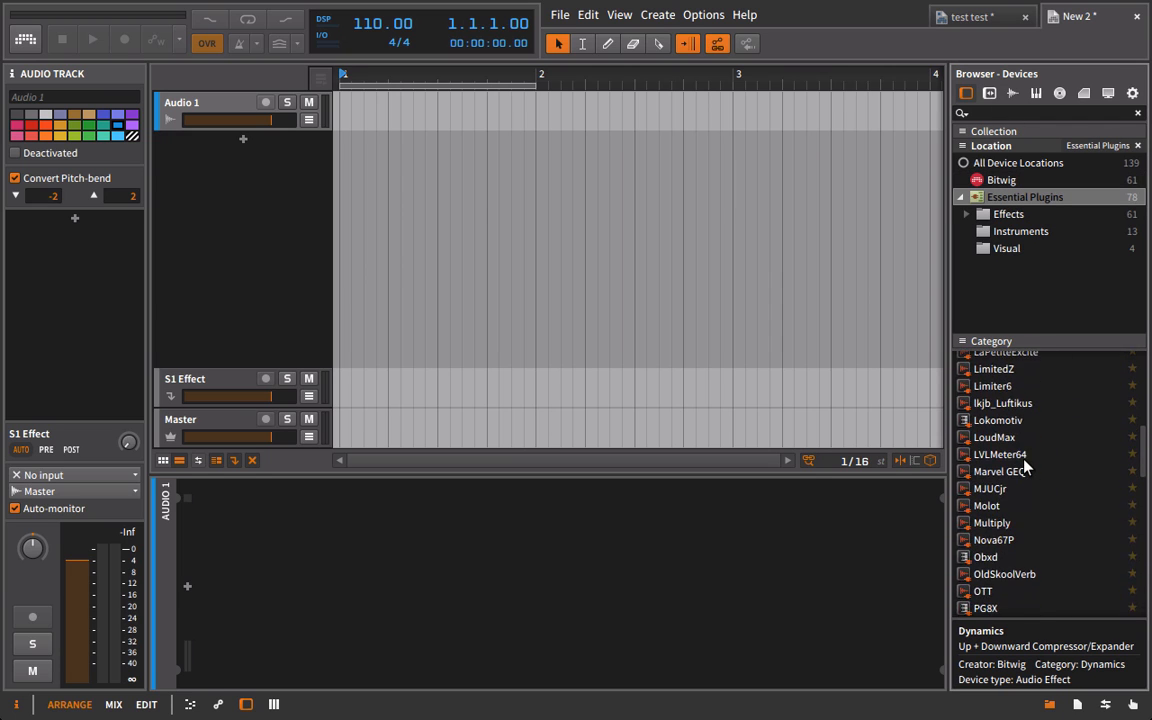
left_click_drag(986, 436, 768, 531)
Add the TDR VOS SlickEQ plug-in to Audio 1, place it before Molot, and hide the device browser.
scroll(1073, 515, "down", 1)
scroll(1073, 515, "down", 5)
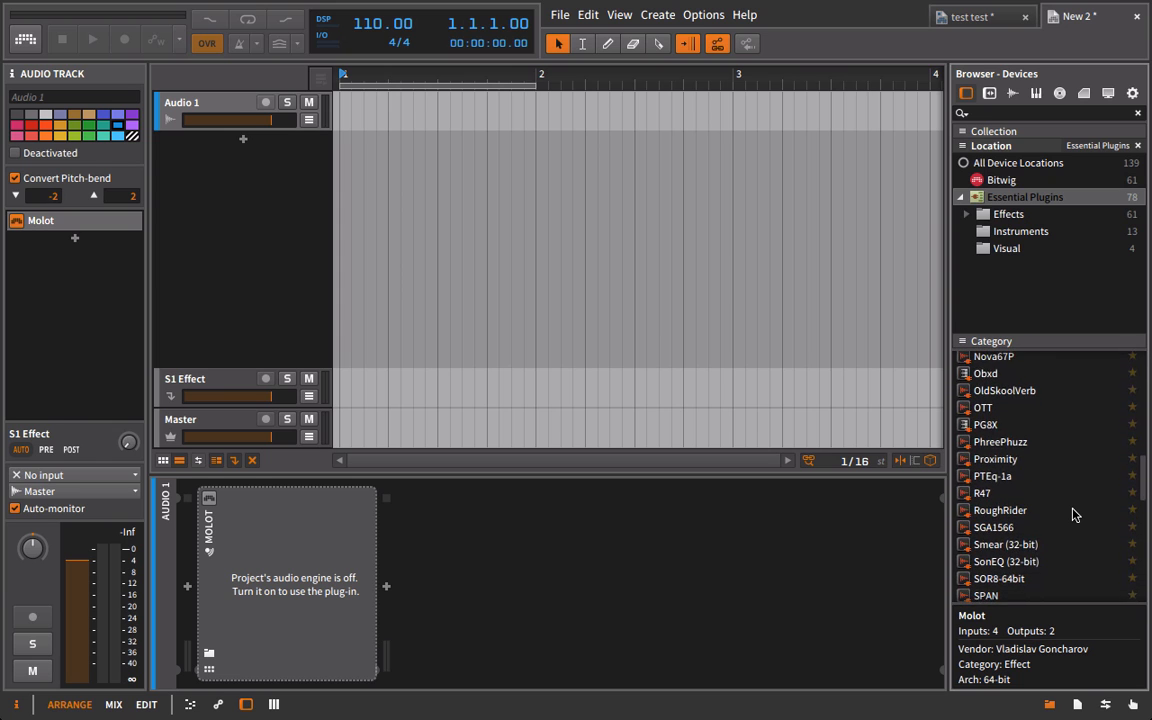
scroll(1073, 515, "down", 6)
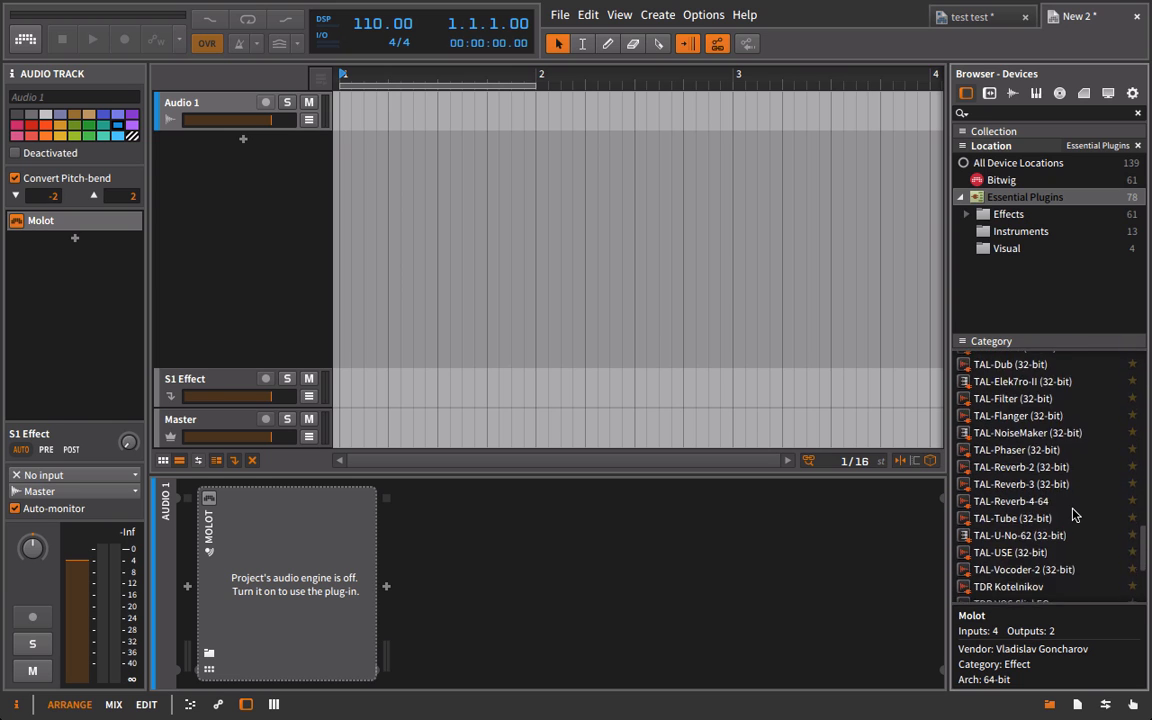
scroll(1073, 515, "down", 1)
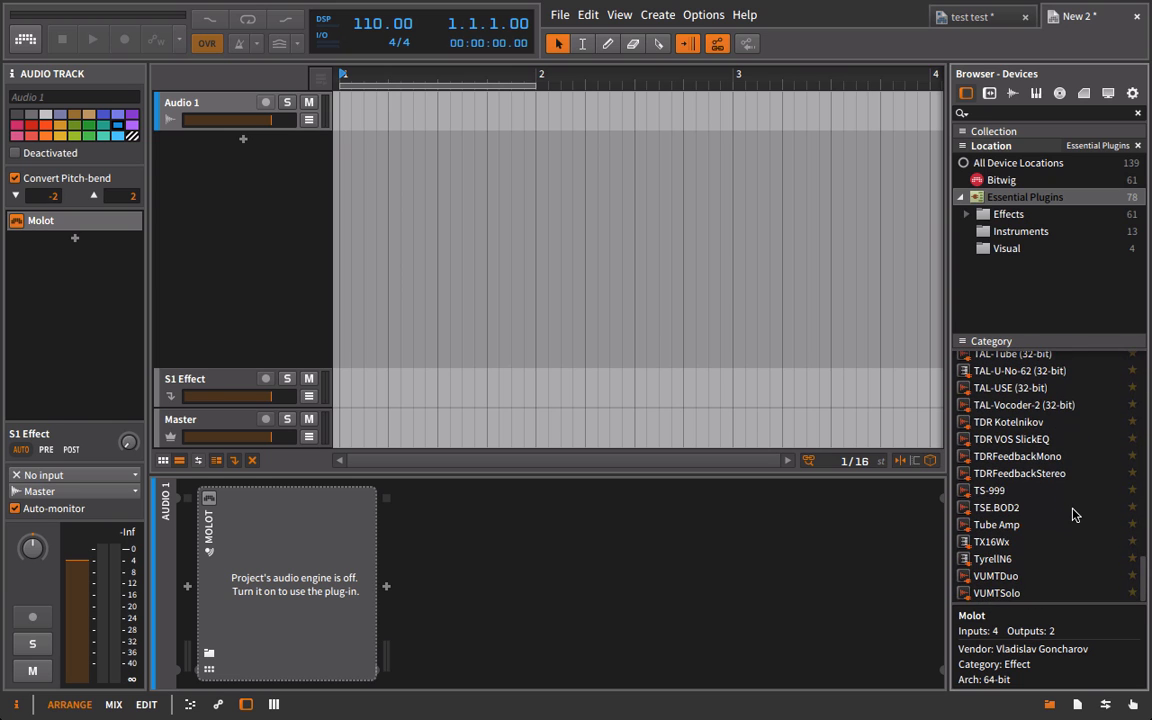
left_click_drag(1010, 439, 422, 528)
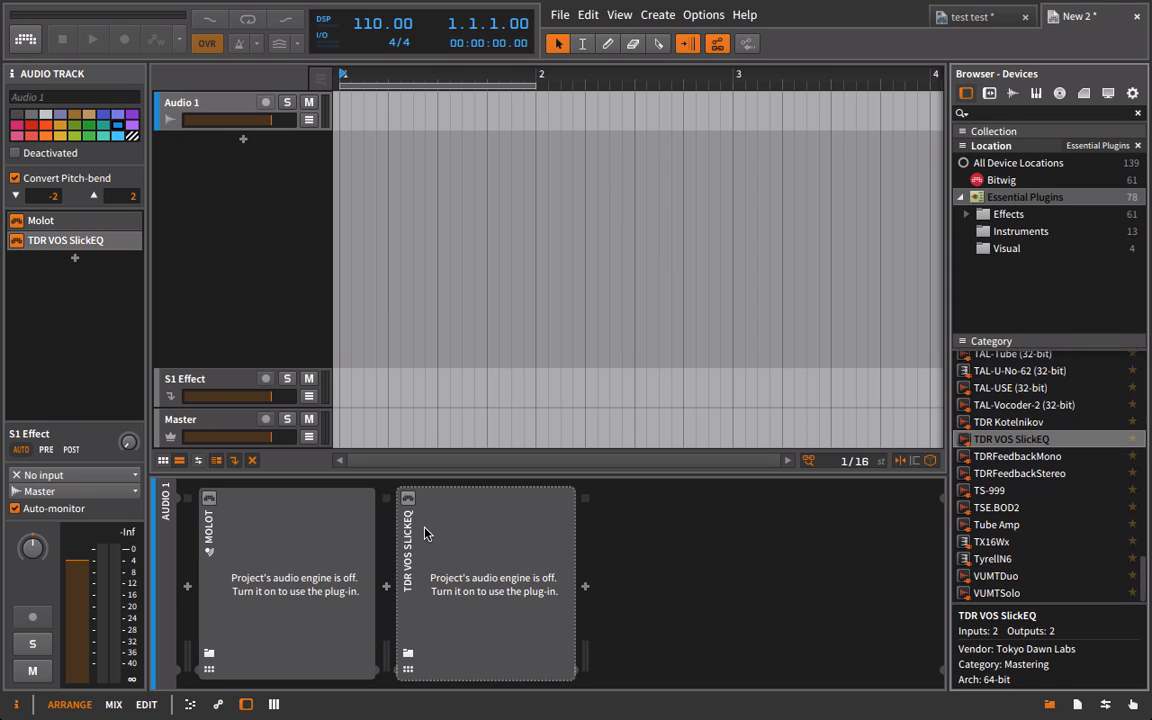
left_click_drag(424, 533, 224, 535)
left_click(1050, 705)
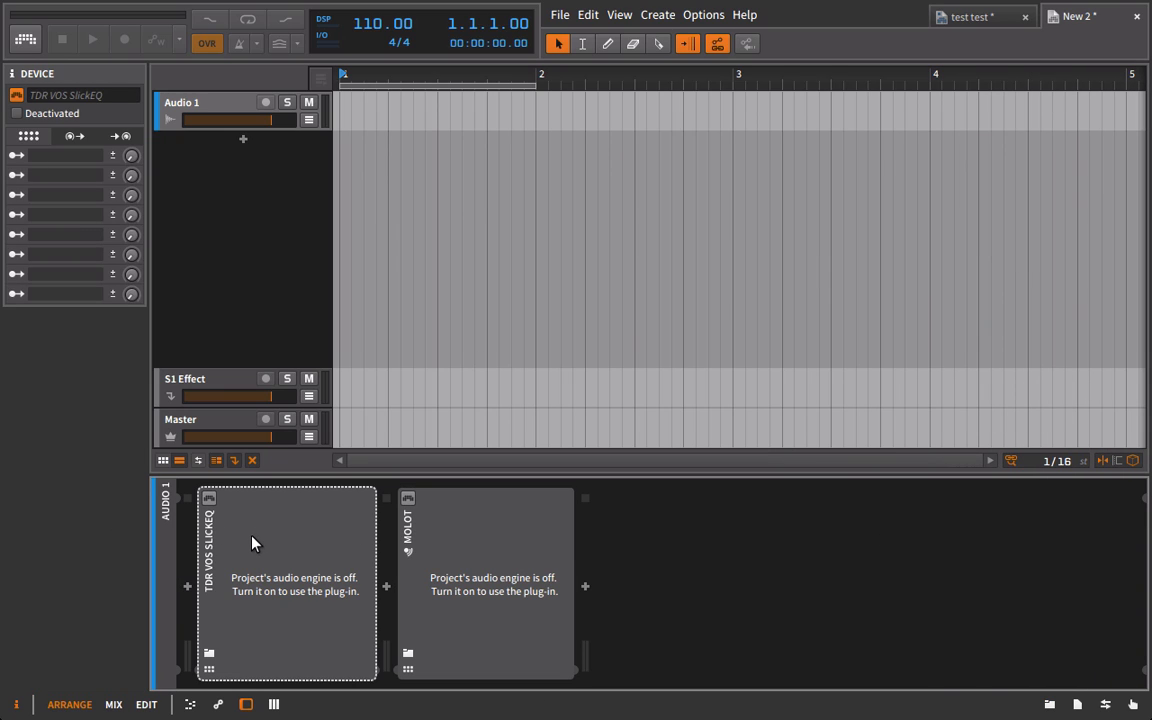
Turn on the project's audio engine and deactivate both the TDR VOS SlickEQ and Molot plug-ins.
left_click(31, 40)
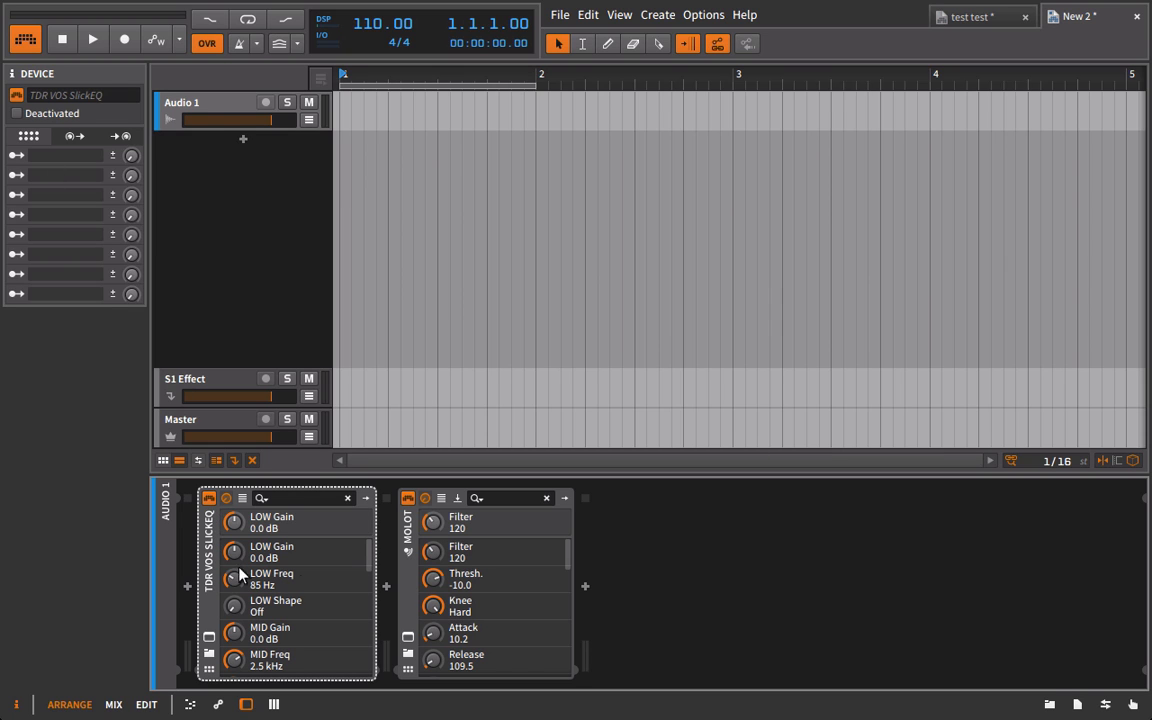
key("Right")
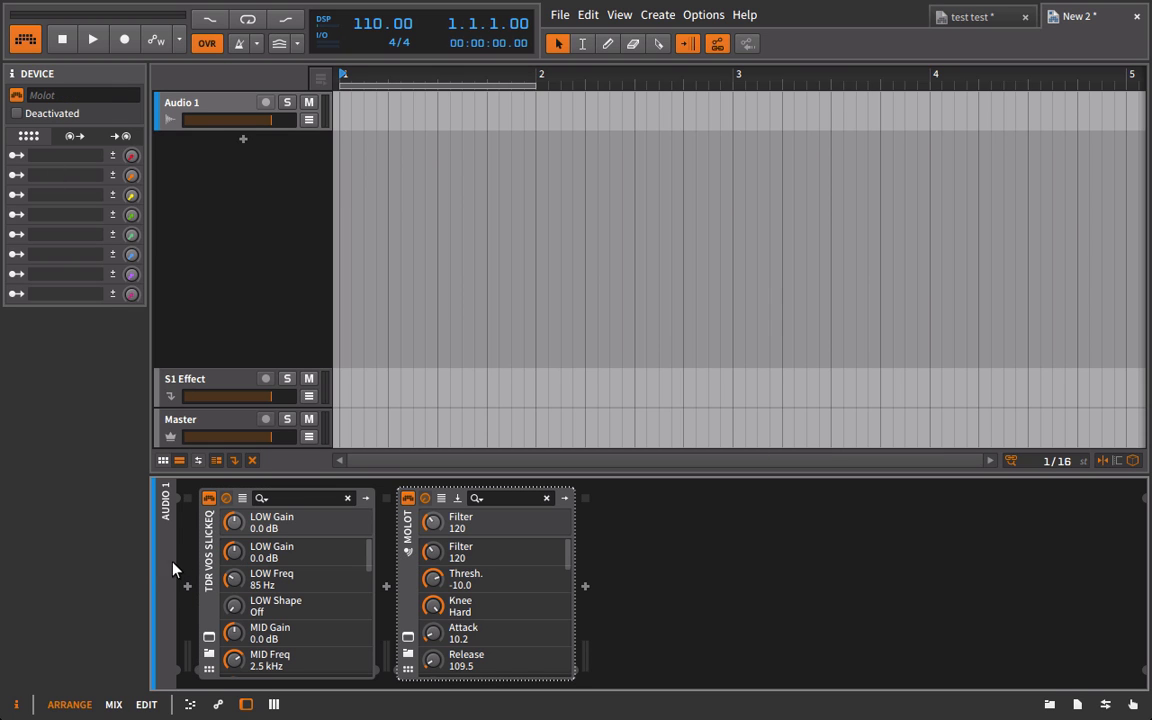
left_click(207, 558, "shift")
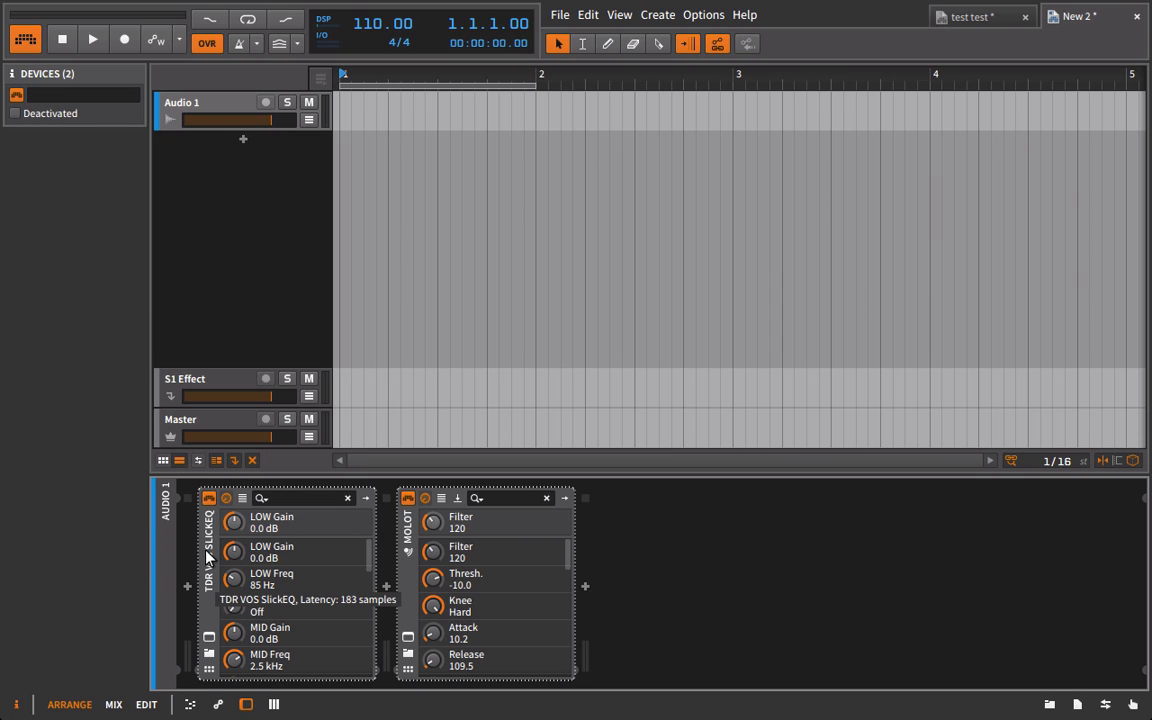
key("shift+a")
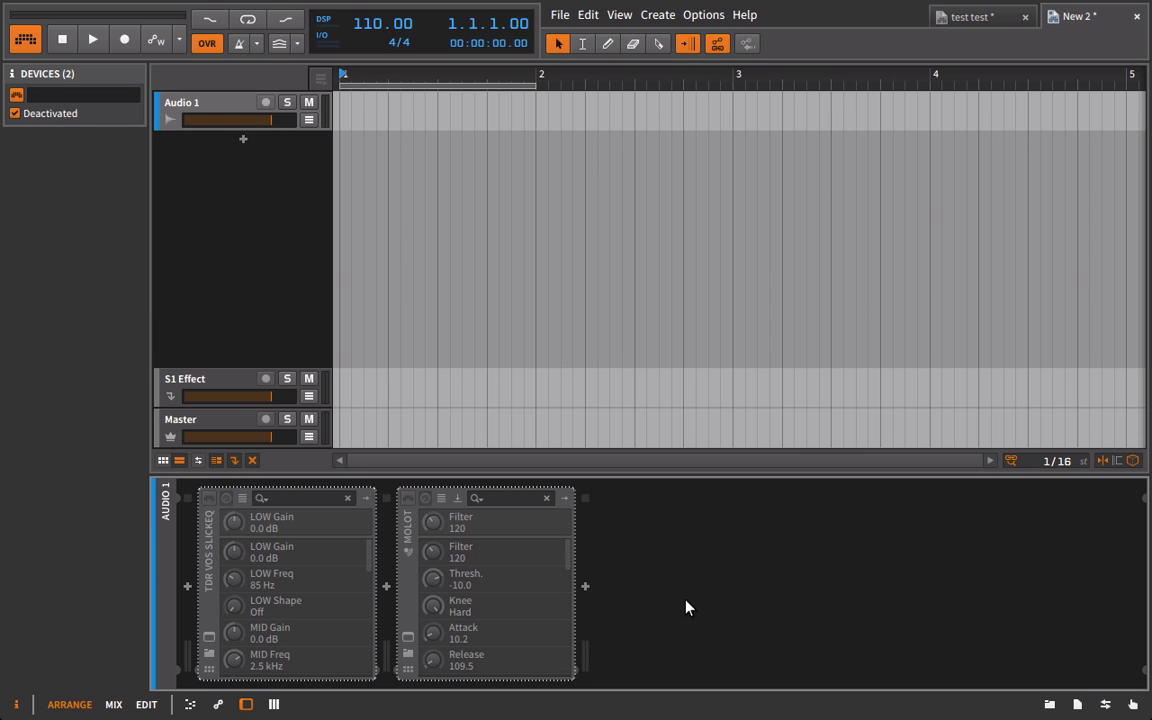
Add several new audio tracks below Audio 1.
left_click(235, 104)
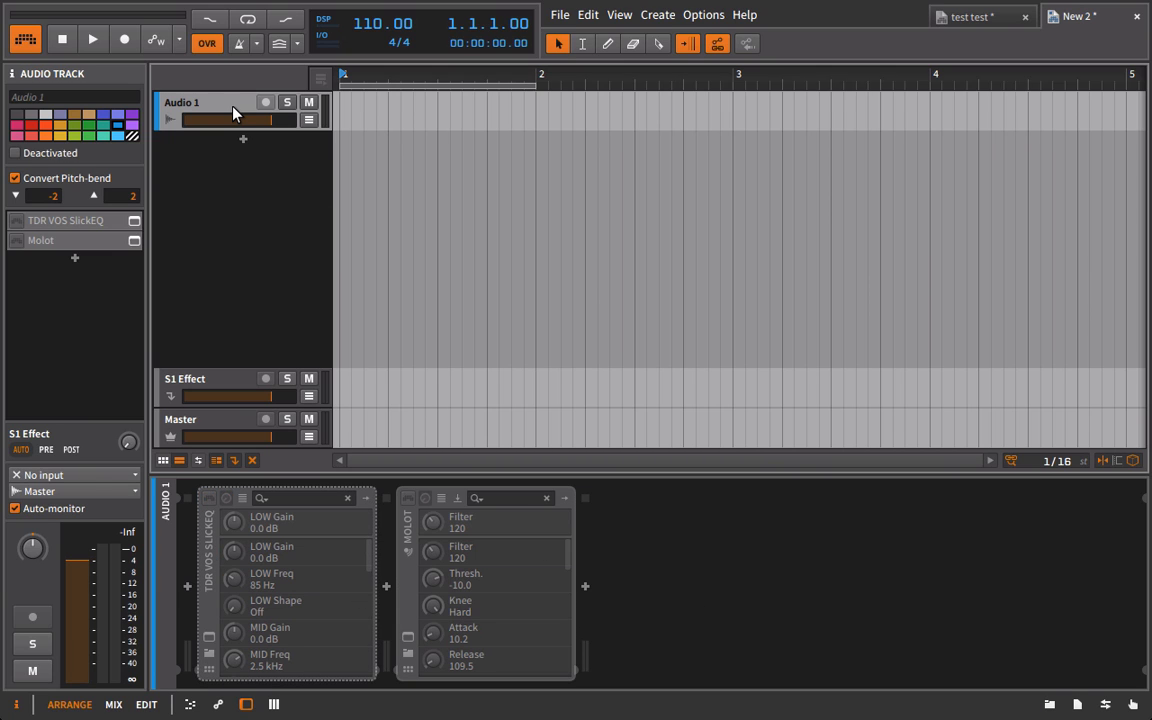
key("ctrl+shift+t")
key("ctrl+shift+t")
key("ctrl+shift+t")
key("ctrl+shift+t")
key("ctrl+shift+t")
key("ctrl+shift+t")
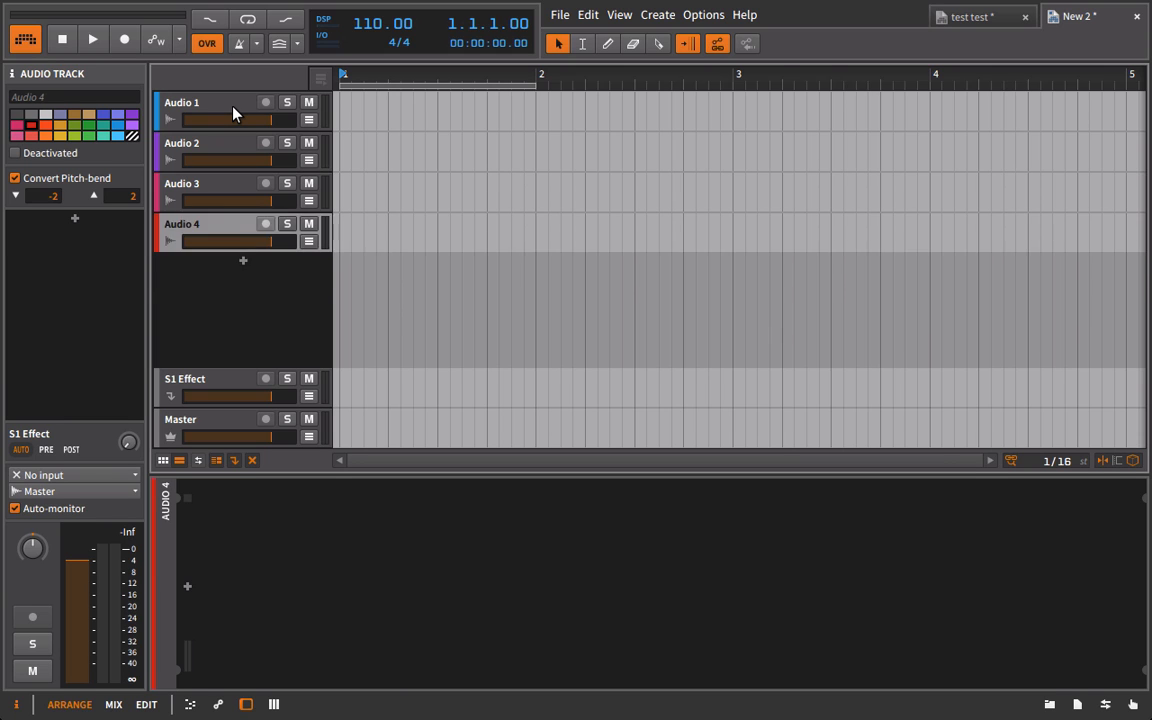
Undo the creation of the extra audio tracks, back to just Audio 1 and Audio 2.
key("ctrl+z")
key("ctrl+z")
key("ctrl+z")
key("ctrl+z")
key("ctrl+z")
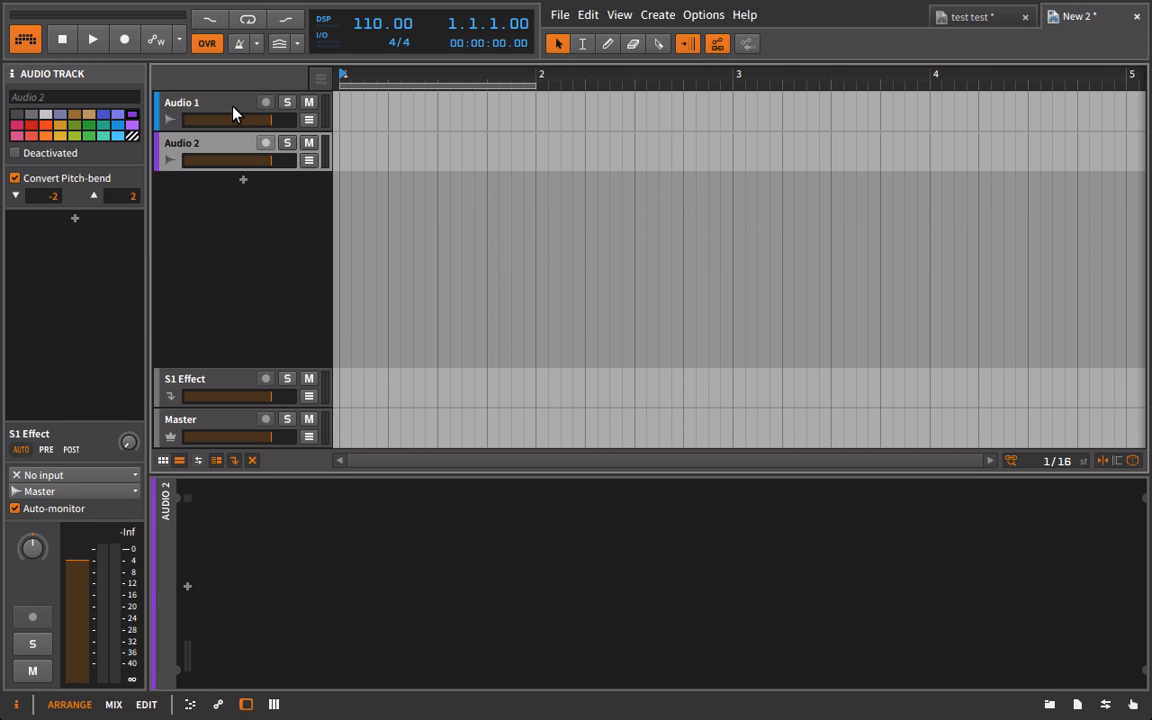
Undo the extra Audio 2 track, and duplicate Audio 1 with its deactivated plug-ins until there are eleven audio tracks.
key("ctrl+z")
key("ctrl+shift+t")
key("ctrl+shift+t")
key("ctrl+shift+t")
key("ctrl+shift+t")
key("ctrl+shift+t")
key("ctrl+shift+t")
key("ctrl+shift+t")
key("ctrl+shift+t")
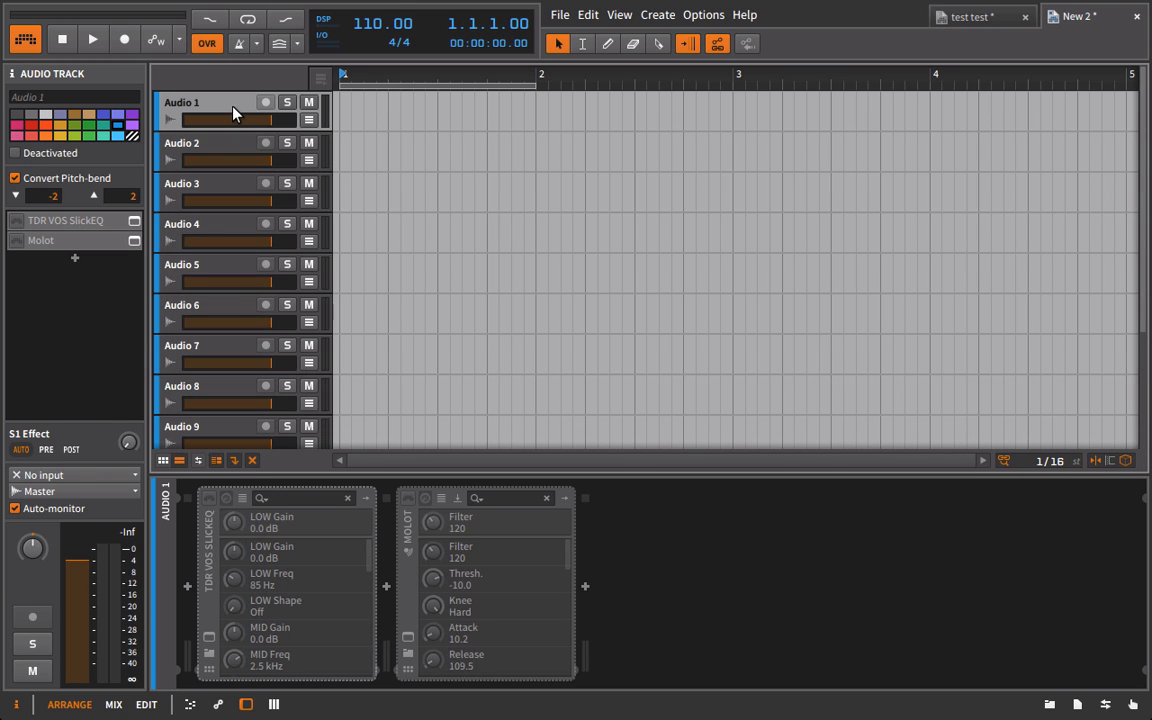
Step through the duplicated audio tracks and check that each carries the deactivated TDR VOS SlickEQ and Molot plug-ins.
left_click(191, 143)
key("Down")
key("Down")
key("Down")
key("Down")
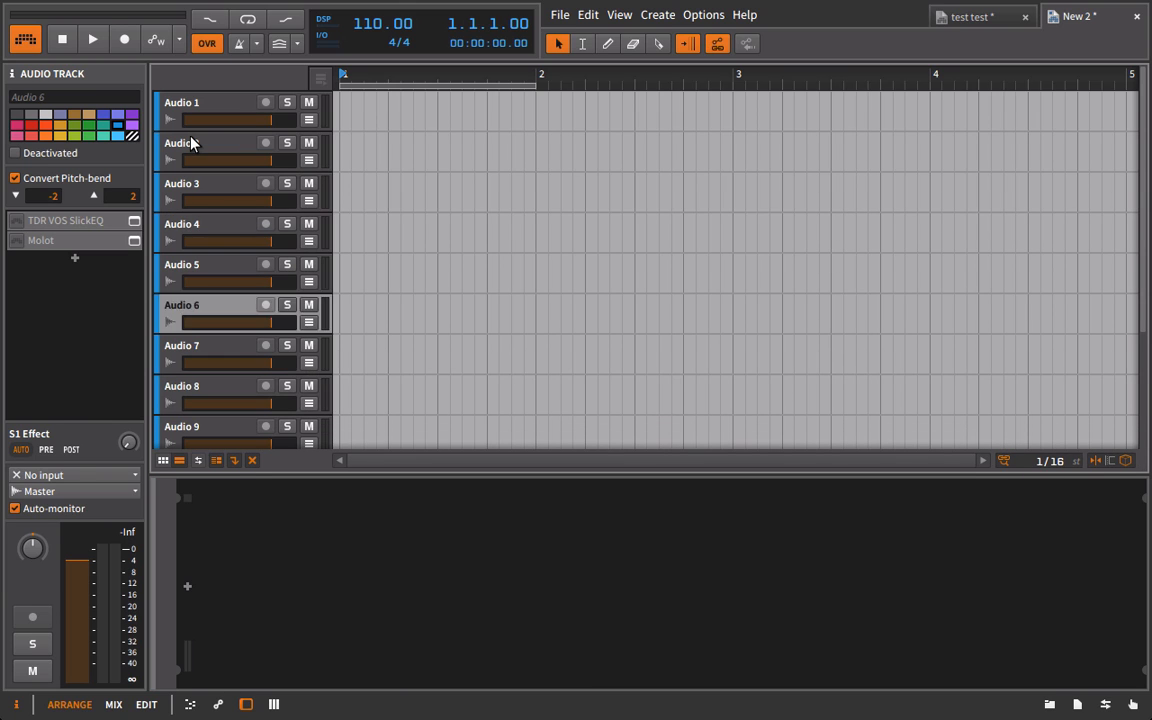
key("Down")
key("Up")
key("Up")
key("Up")
key("Up")
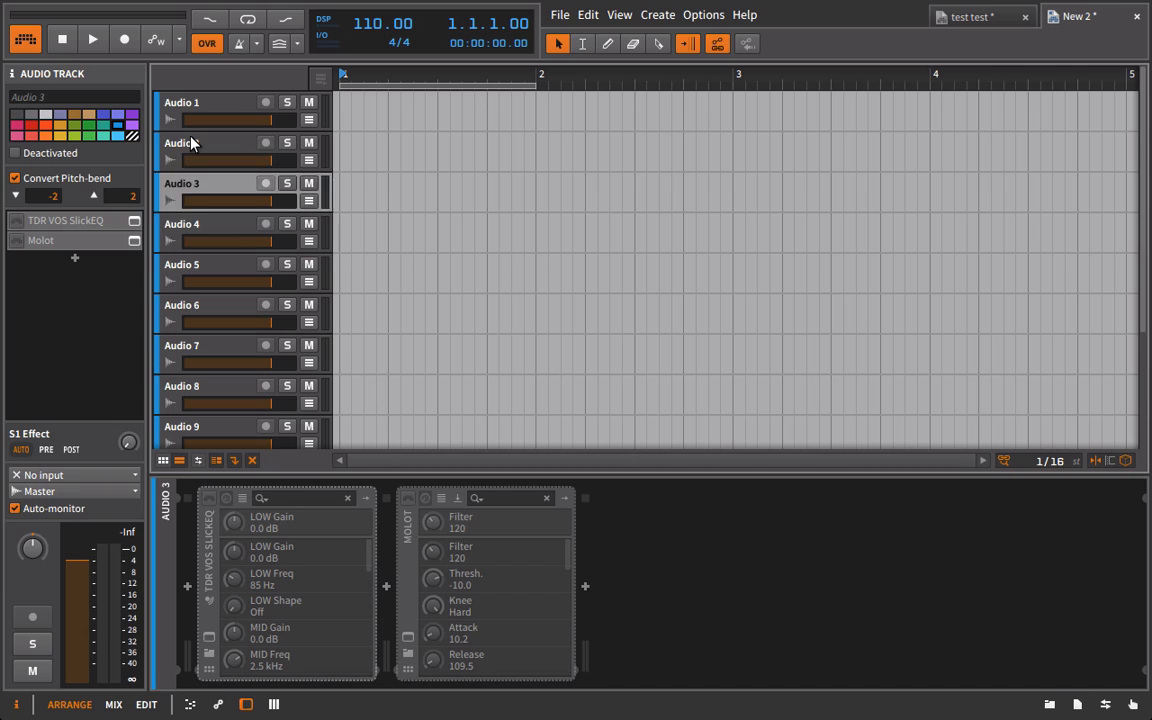
key("Up")
key("Up")
key("Escape")
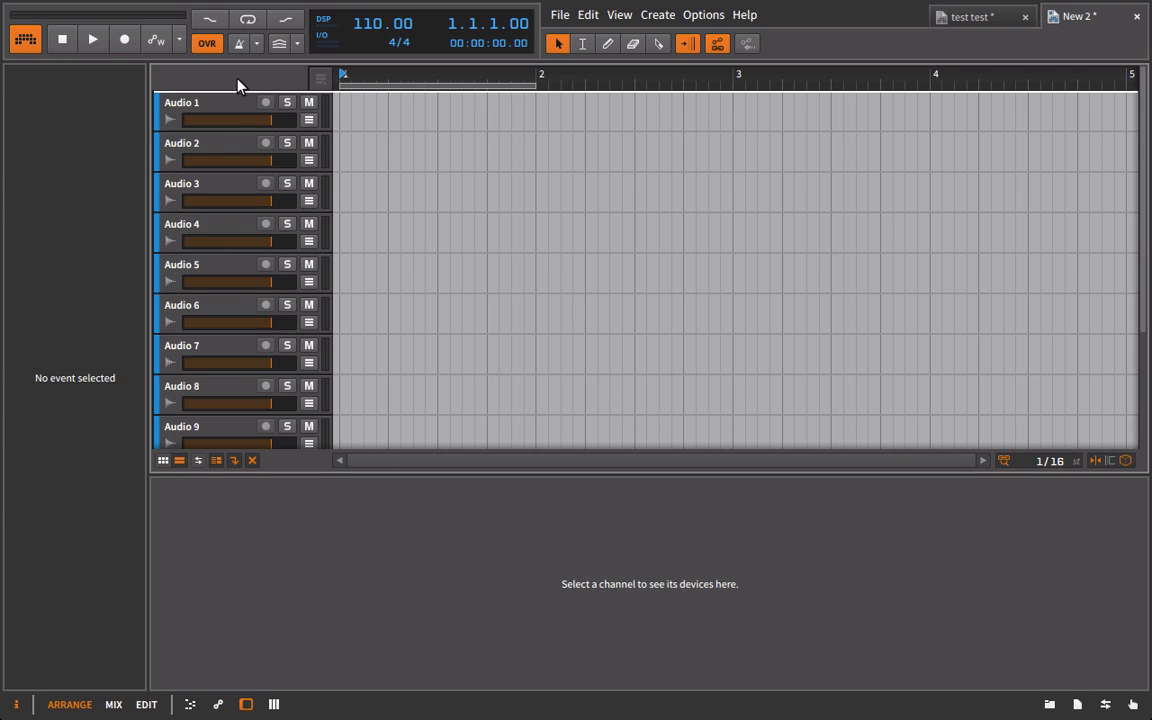
left_click(237, 108)
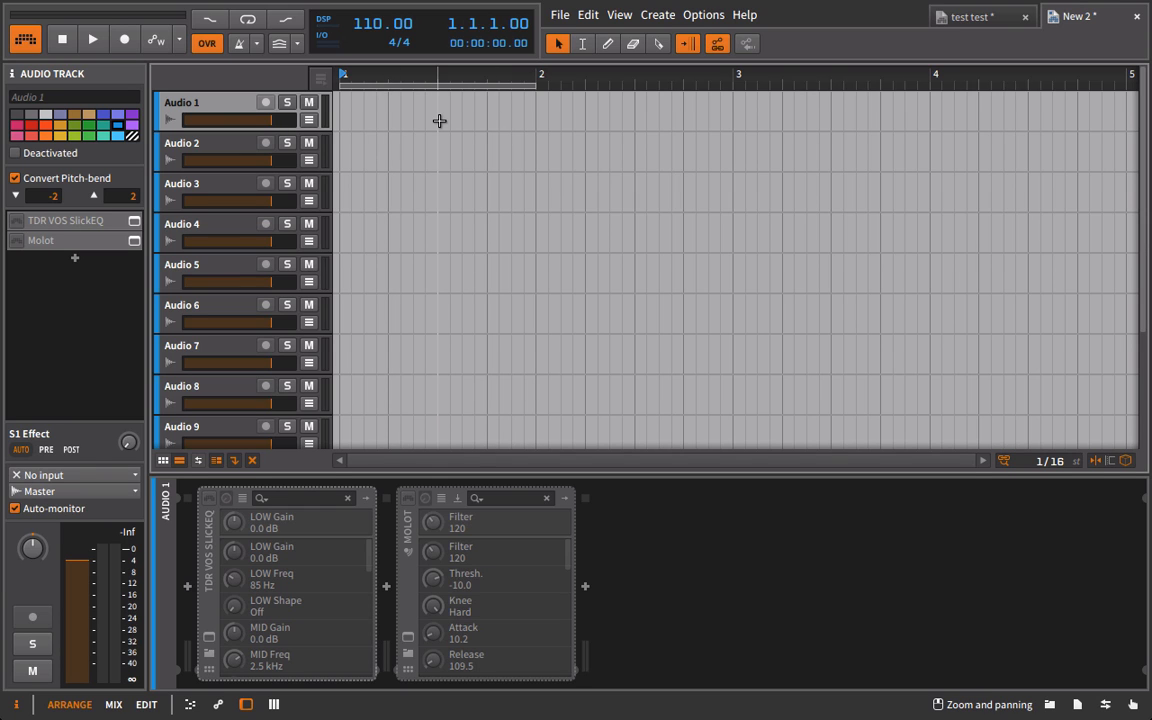
Add the Reverb device from the Bitwig location to the S1 Effect track's device chain.
scroll(440, 118, "down", 5)
left_click(183, 388)
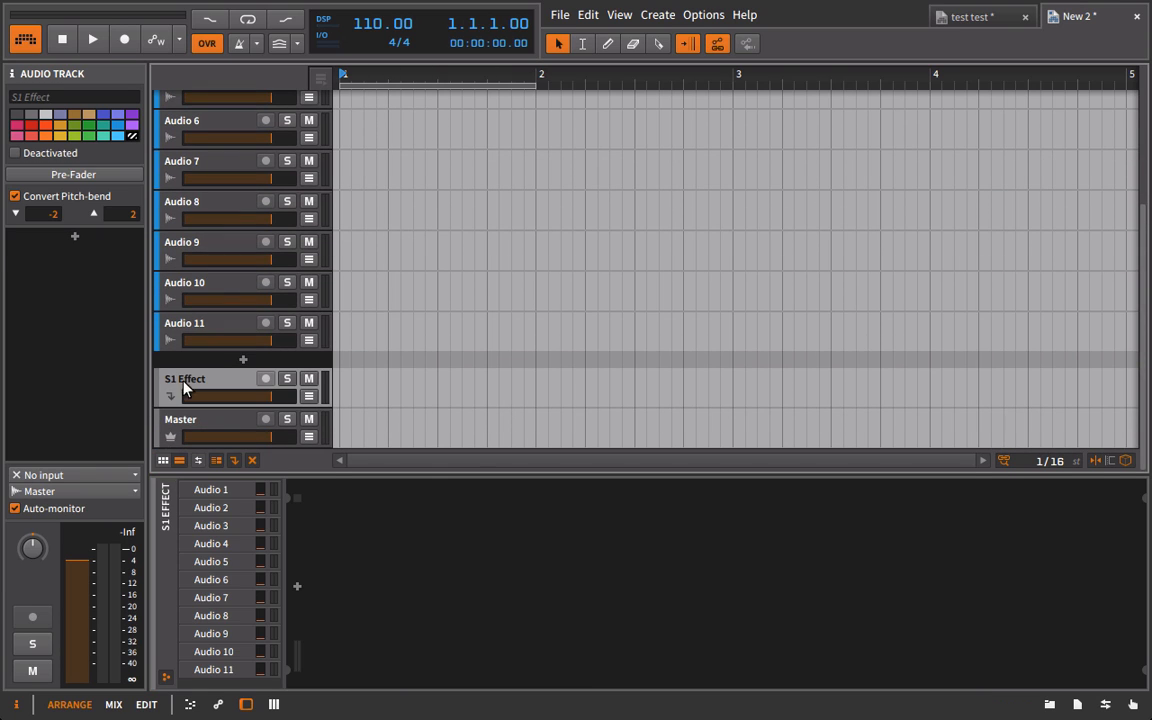
left_click(1048, 705)
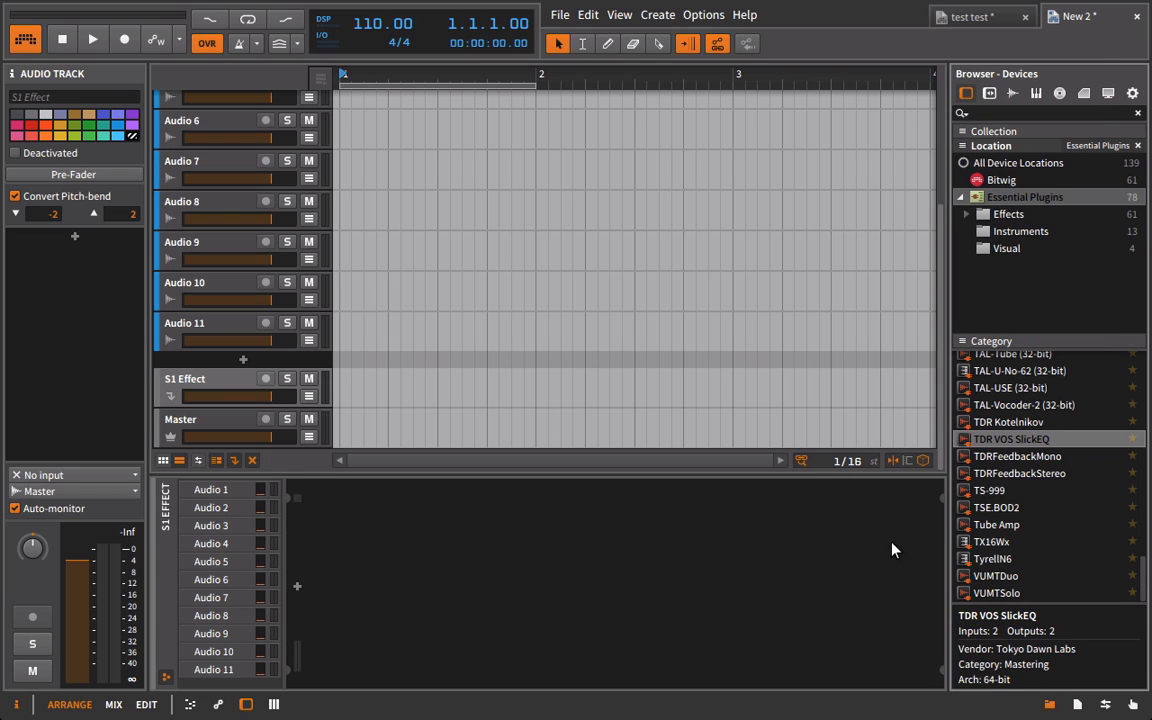
left_click(996, 180)
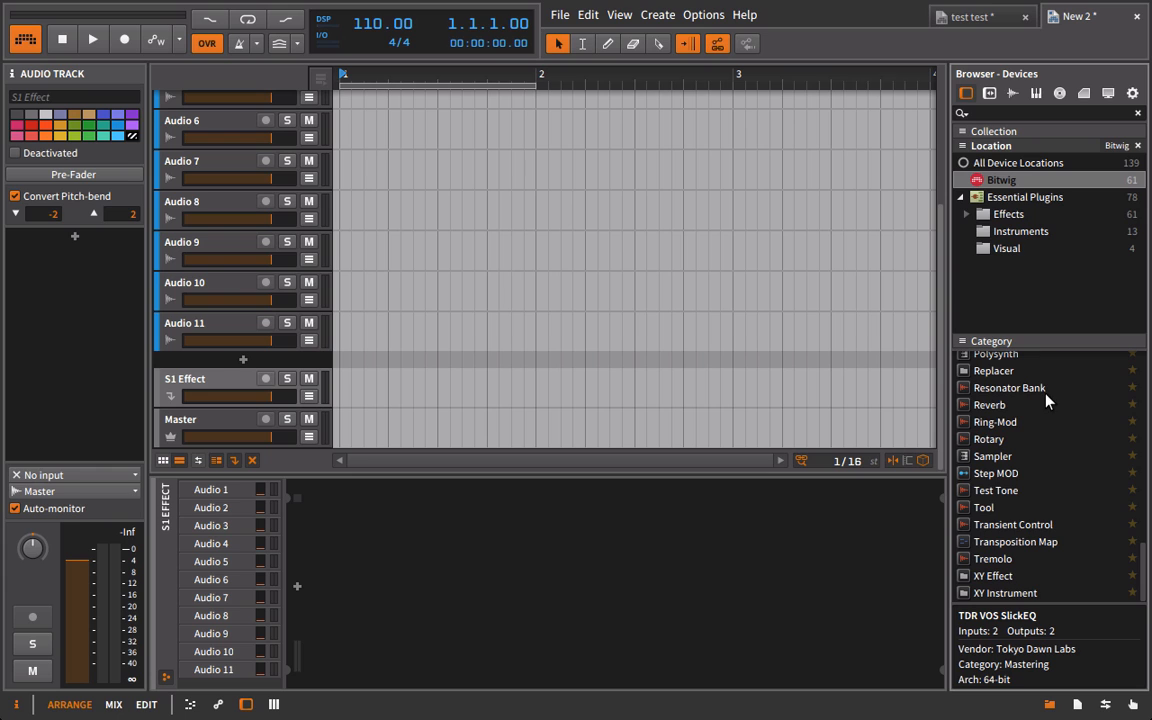
scroll(1040, 402, "up", 2)
left_click(1008, 447)
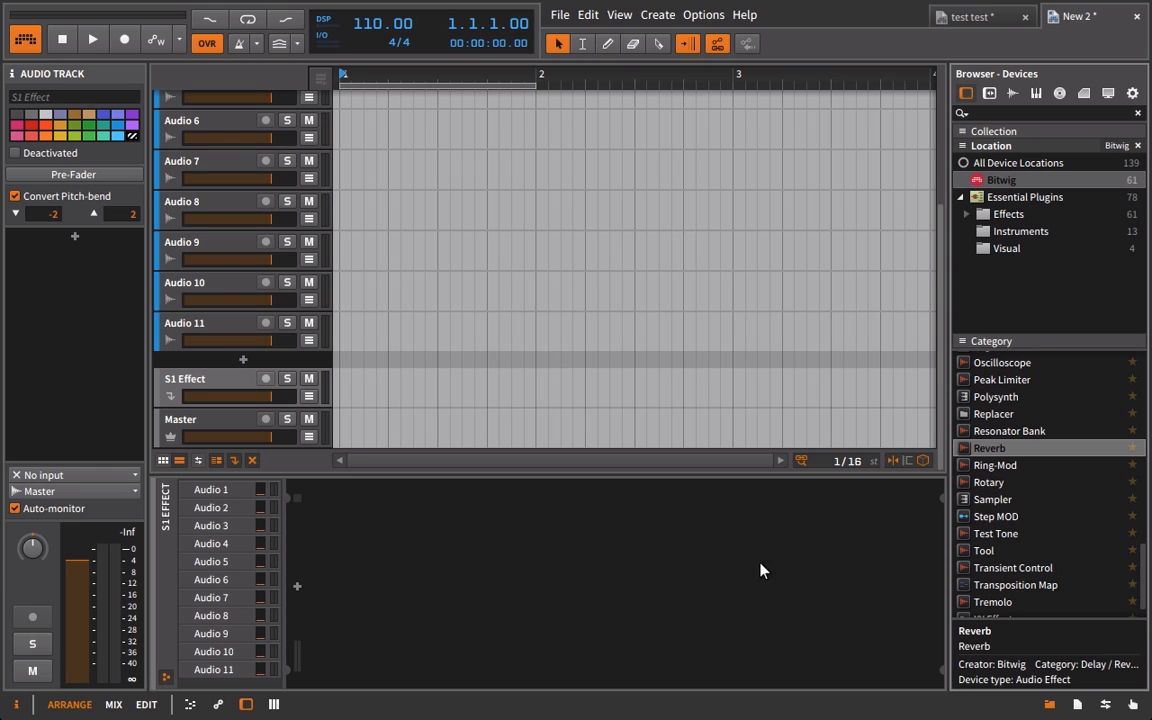
left_click_drag(1015, 447, 222, 379)
key("ctrl+z")
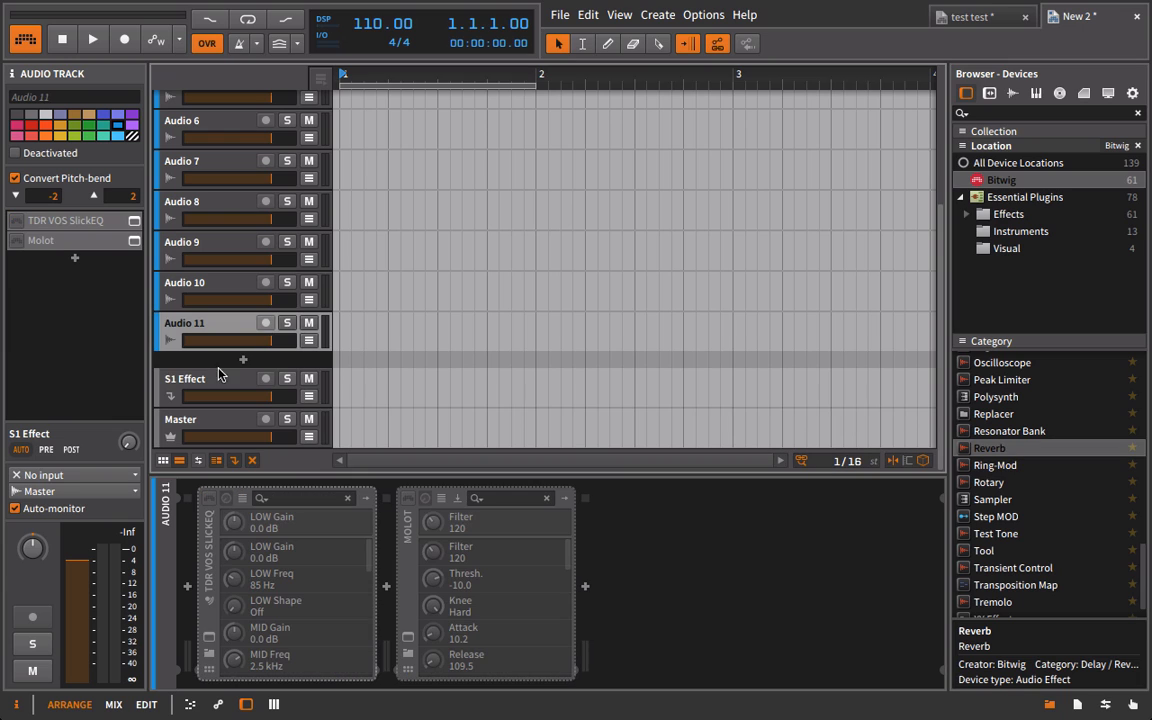
left_click(185, 375)
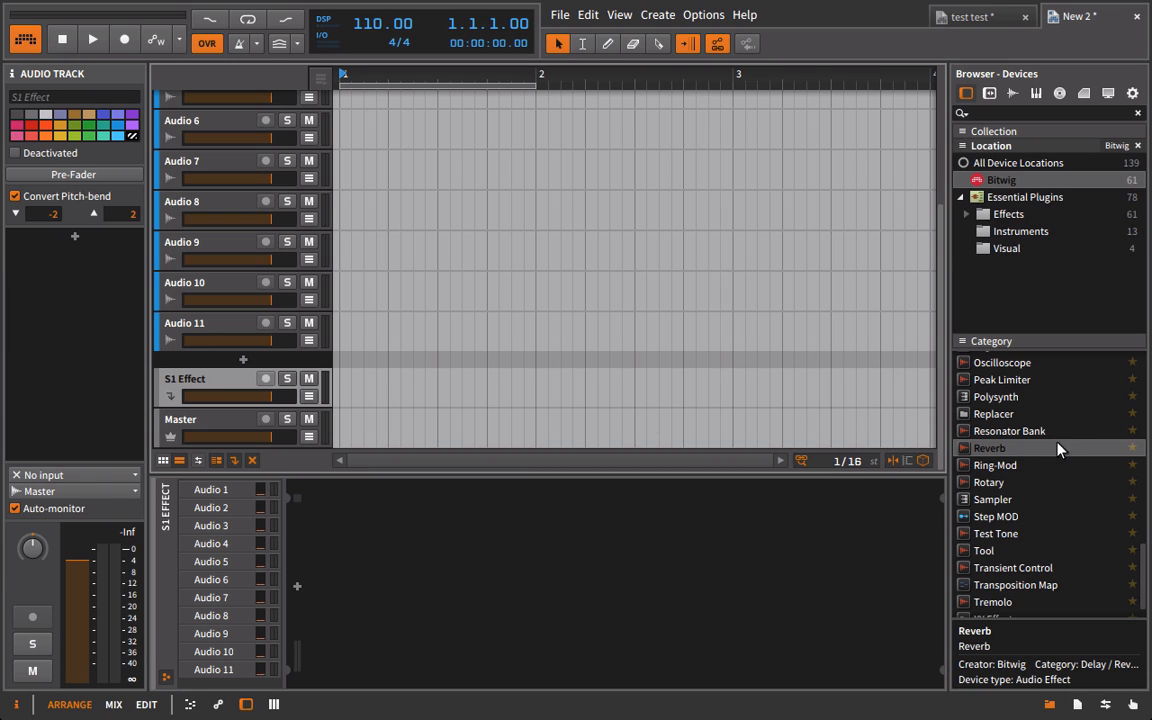
left_click_drag(960, 400, 815, 548)
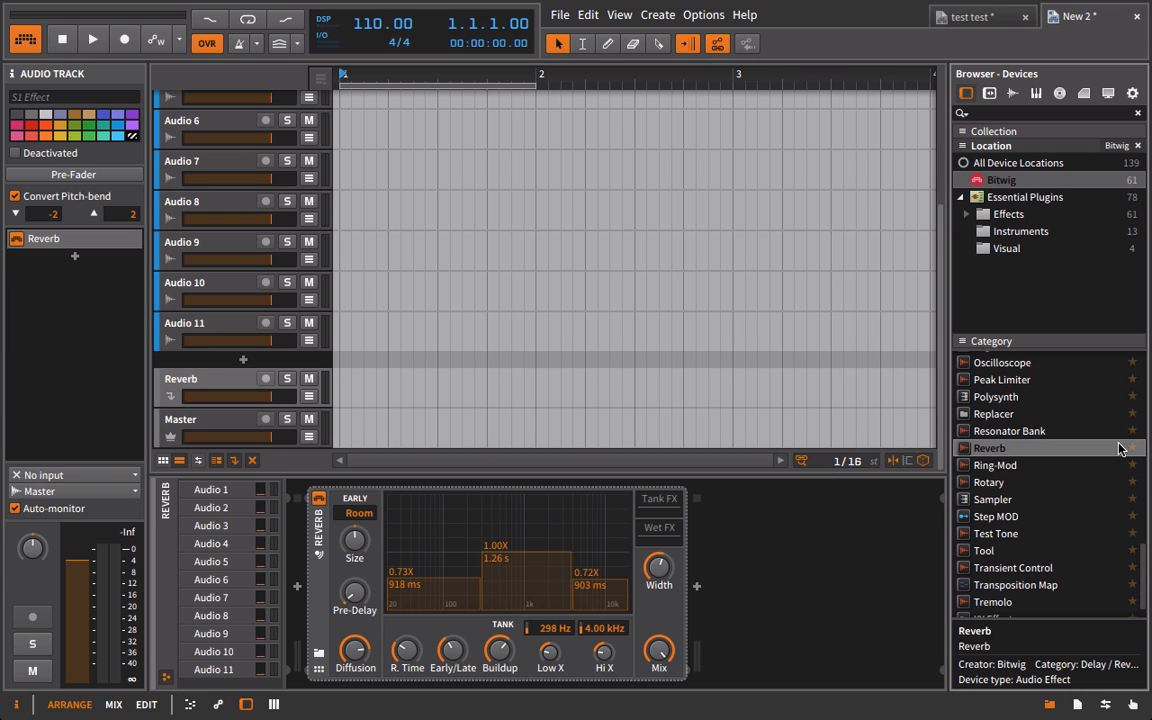
Add the Bitwig Filter device after Reverb on the effect track.
scroll(1120, 450, "up", 5)
scroll(1120, 450, "up", 5)
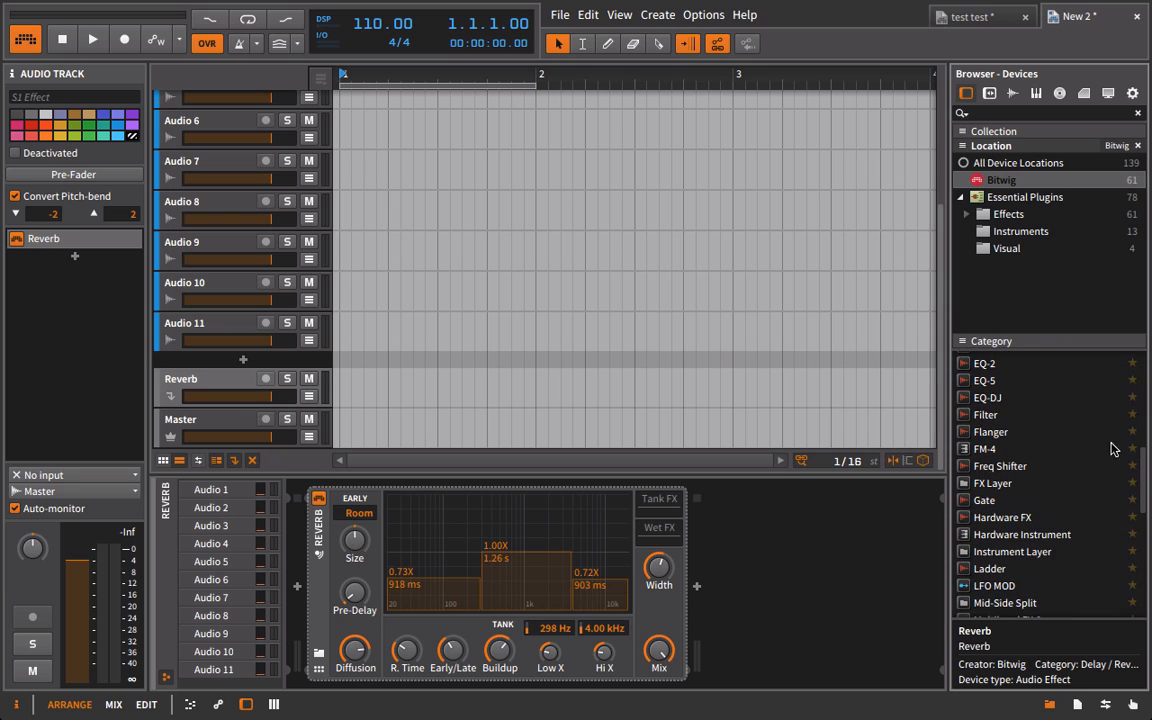
left_click_drag(985, 414, 800, 562)
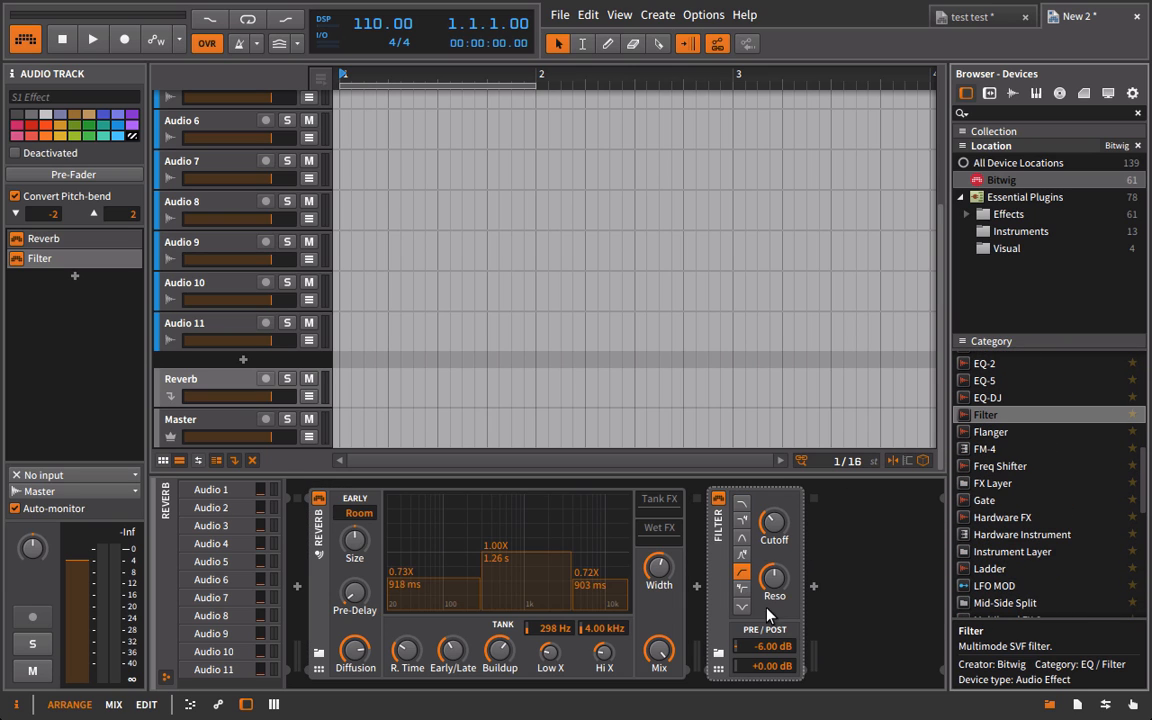
Set the Filter to high-pass mode with a pre gain of 0 dB, and adjust its cutoff.
left_click(741, 571)
double_click(775, 648)
type("0")
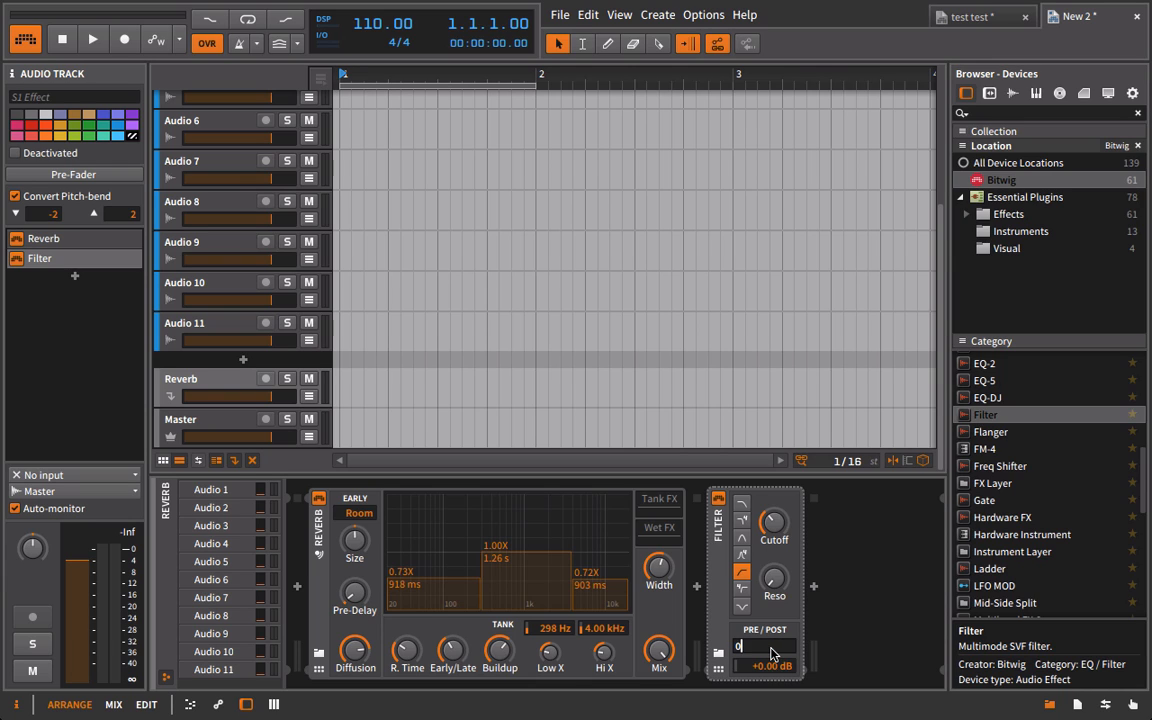
key("Return")
left_click_drag(760, 540, 760, 510)
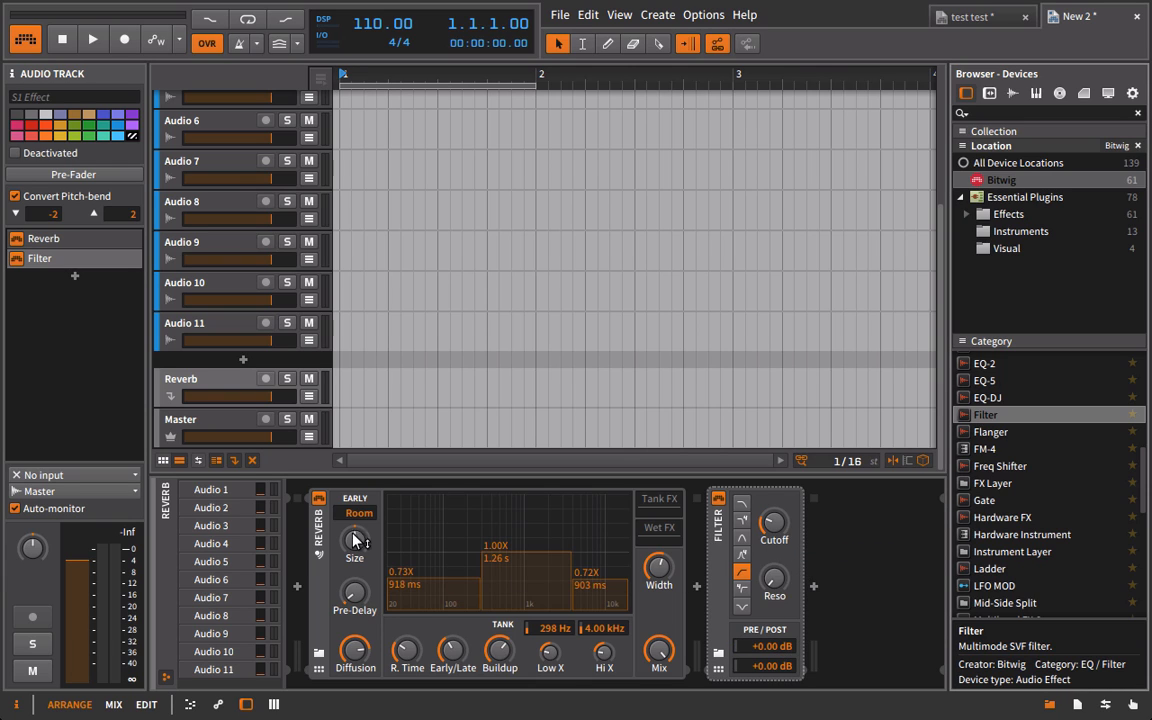
Deactivate both the Reverb and Filter devices on the effect track together.
left_click(320, 549)
left_click(712, 543, "shift")
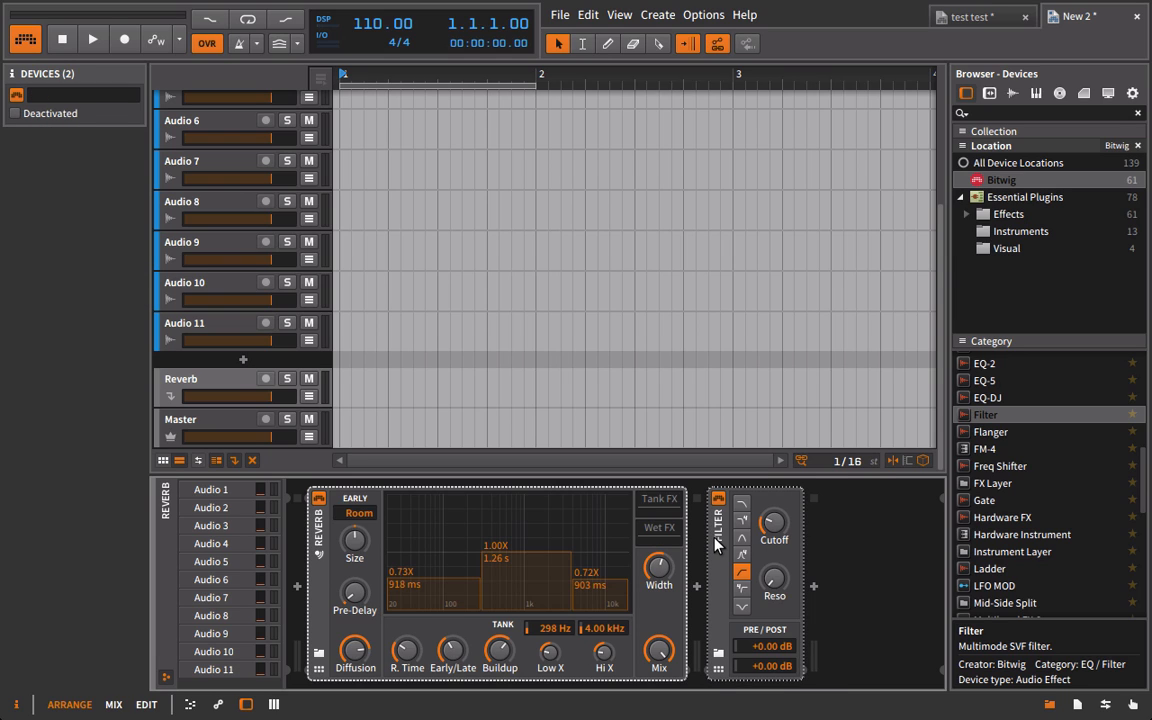
key("alt+a")
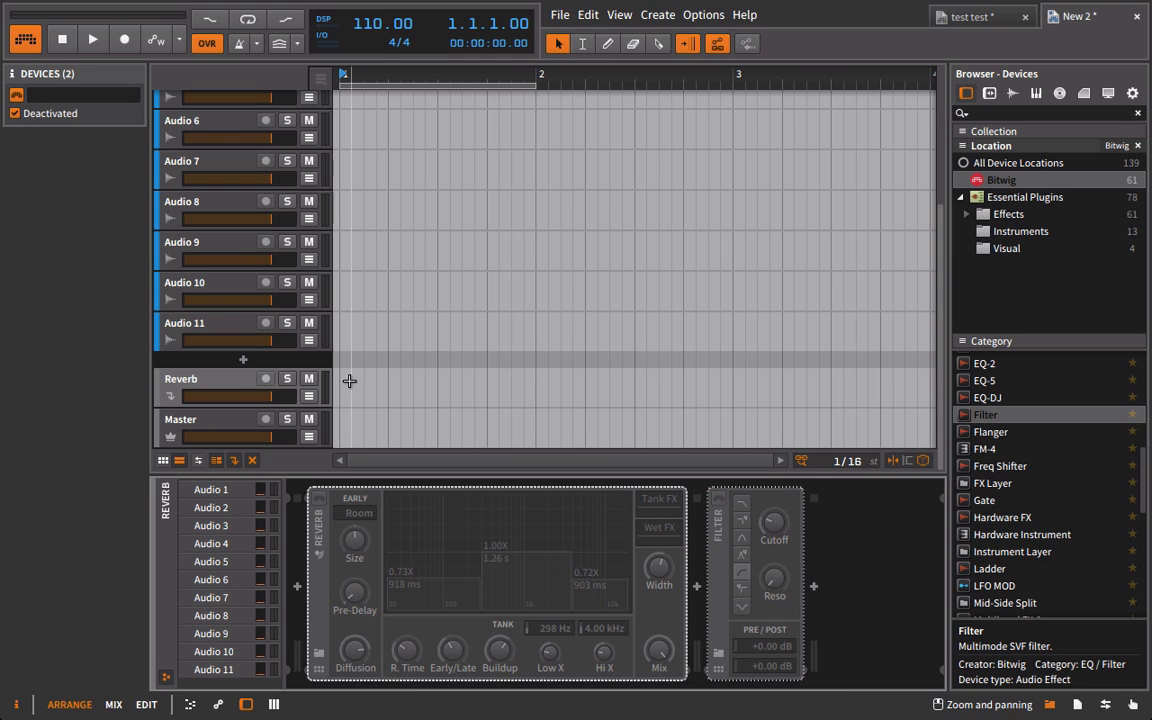
Add the MJUCjr plug-in from Essential Plugins to the Master track.
left_click(218, 428)
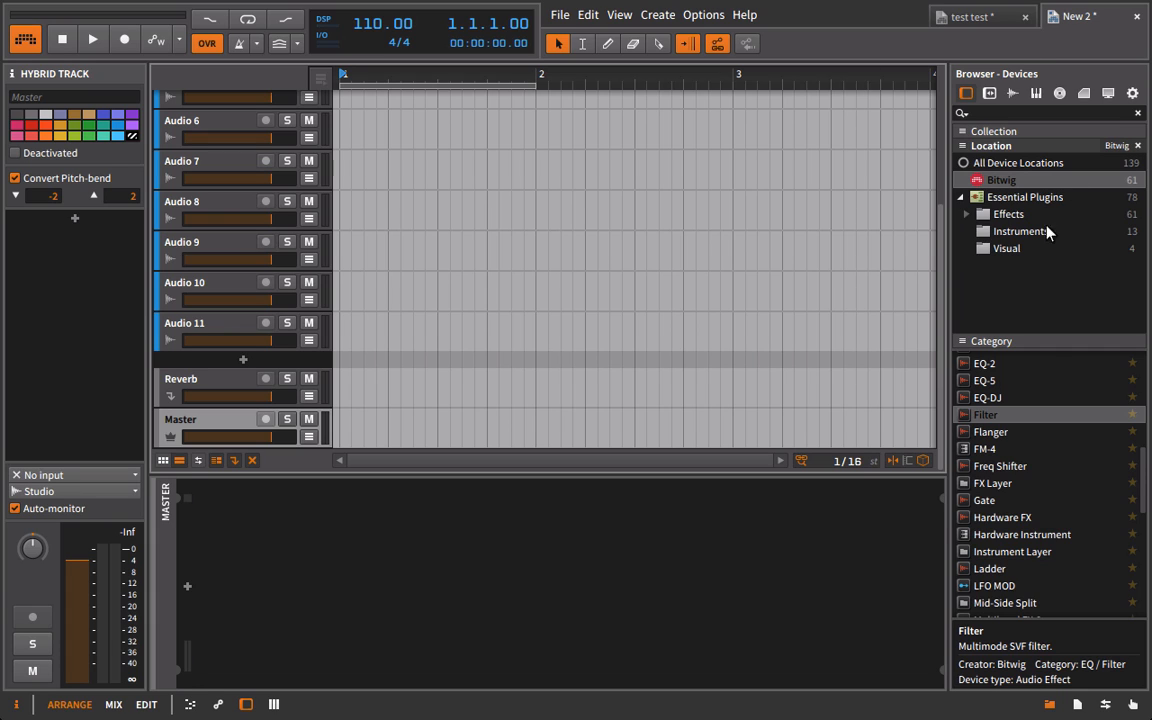
left_click(994, 201)
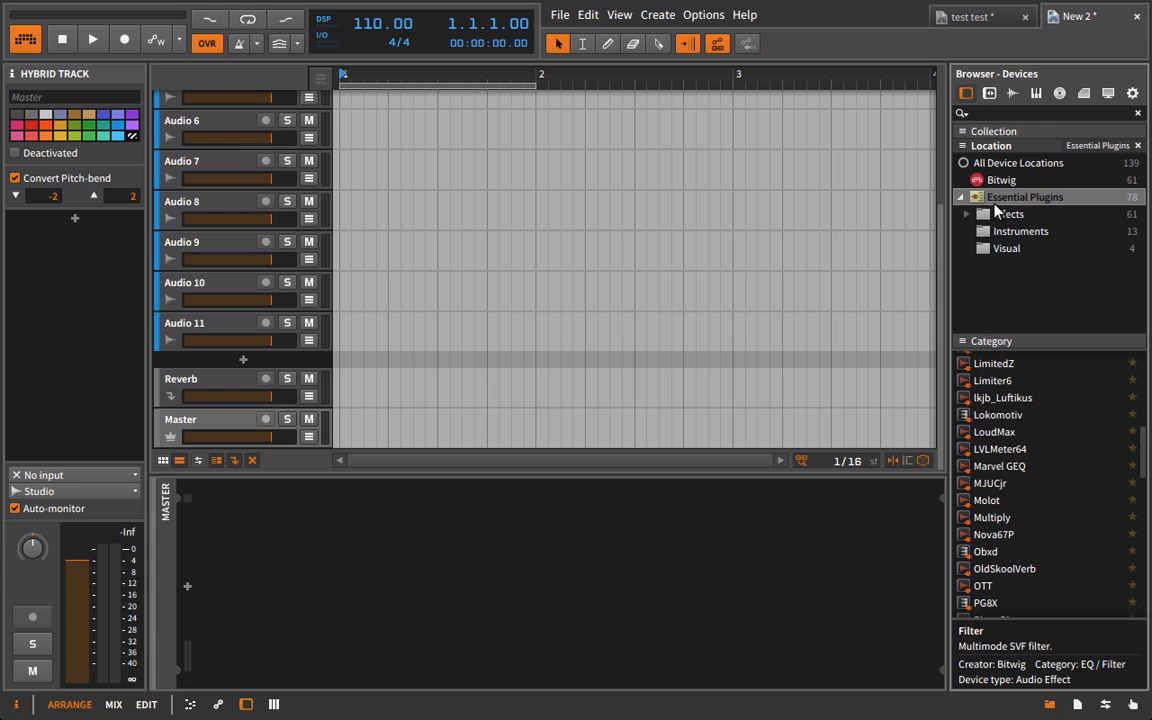
left_click(990, 483)
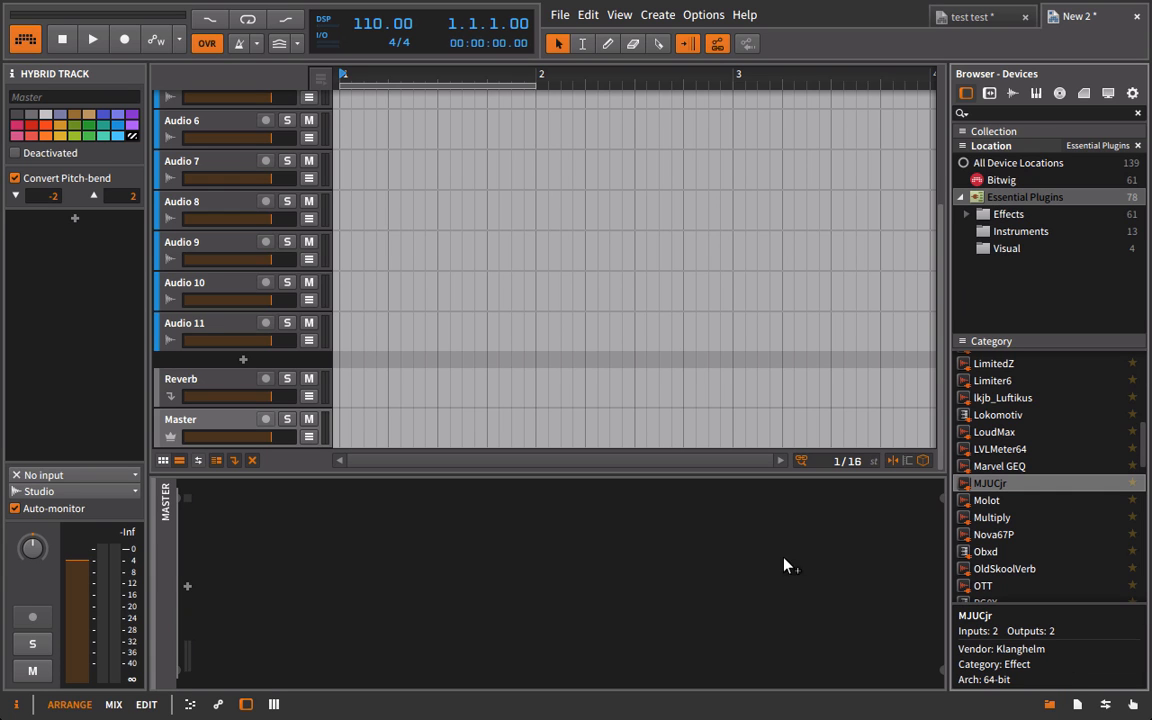
left_click_drag(784, 566, 586, 648)
left_click(586, 648)
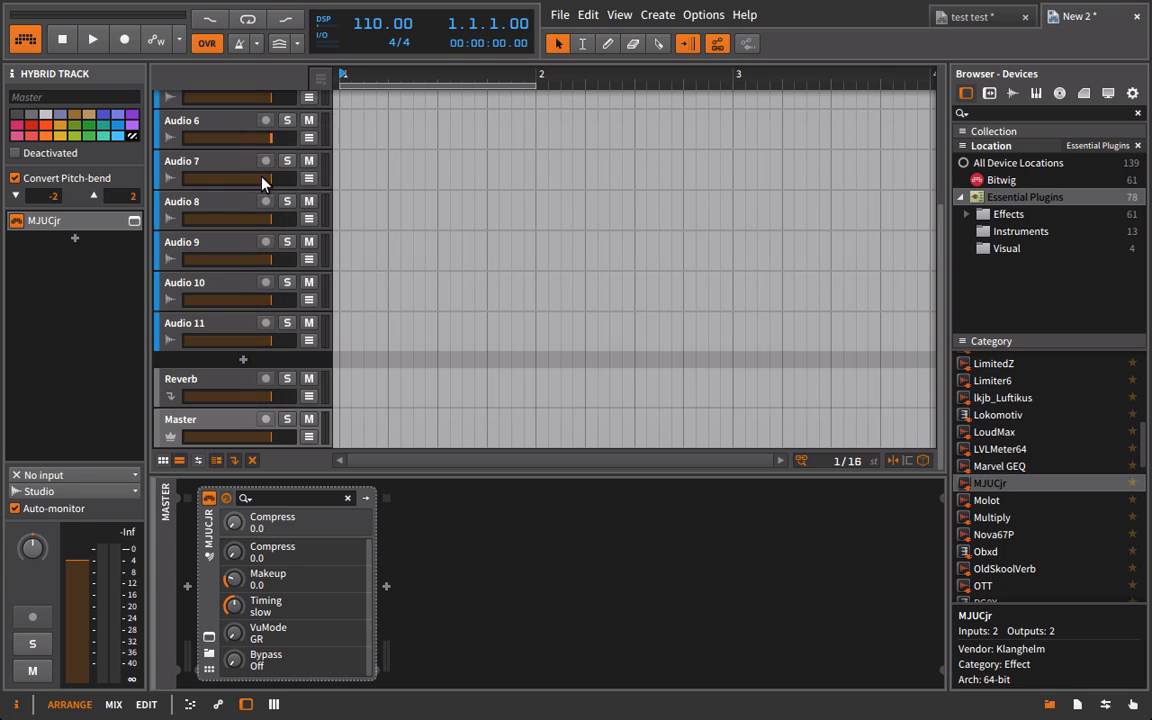
In MJUCjr's plug-in window, set Compress to about 12.6 and Make-Up to about 8.4, and close the window.
left_click(205, 535)
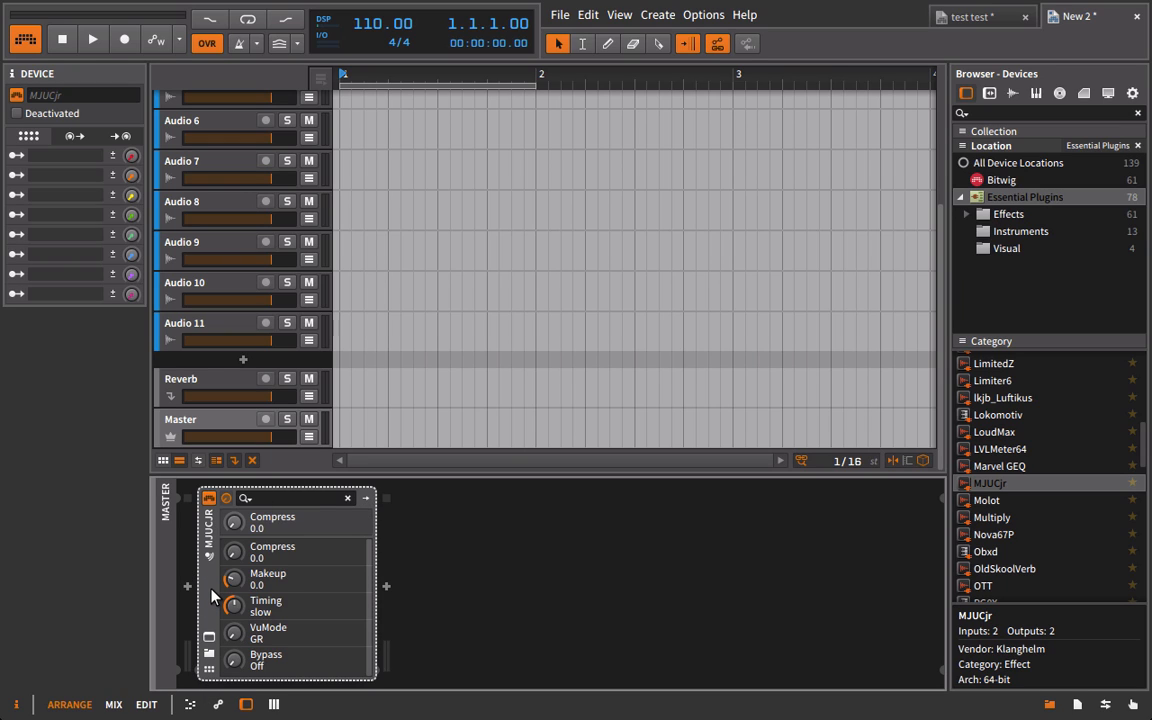
left_click(208, 638)
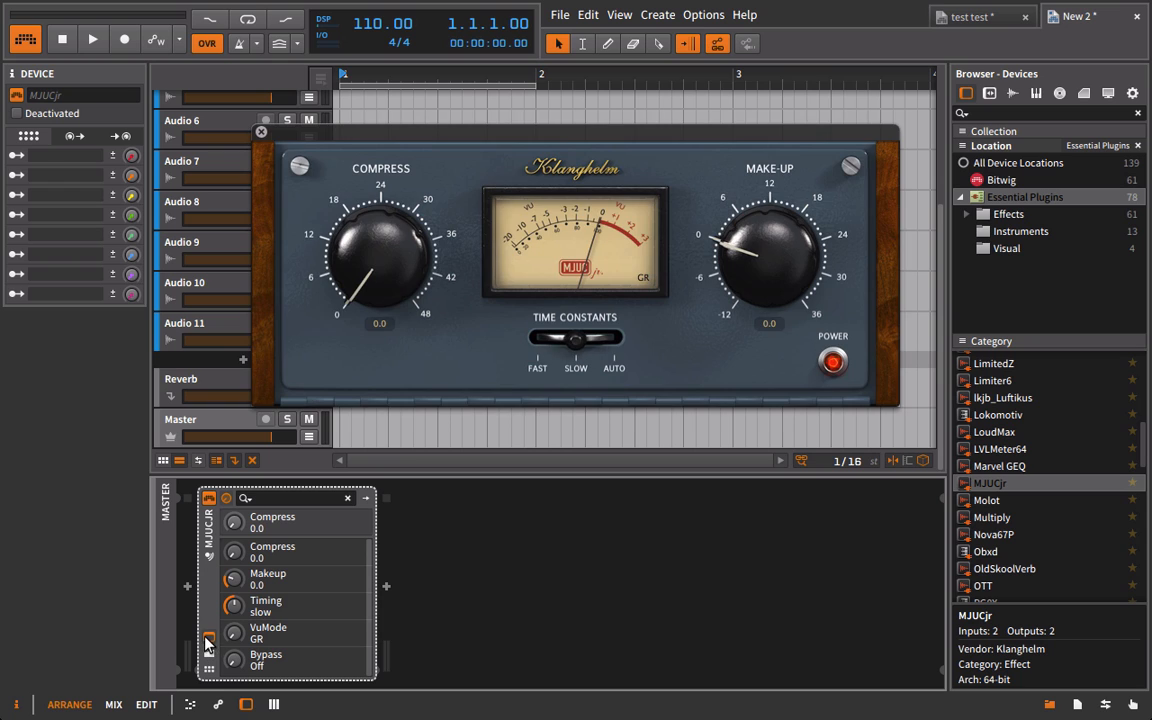
left_click(209, 652)
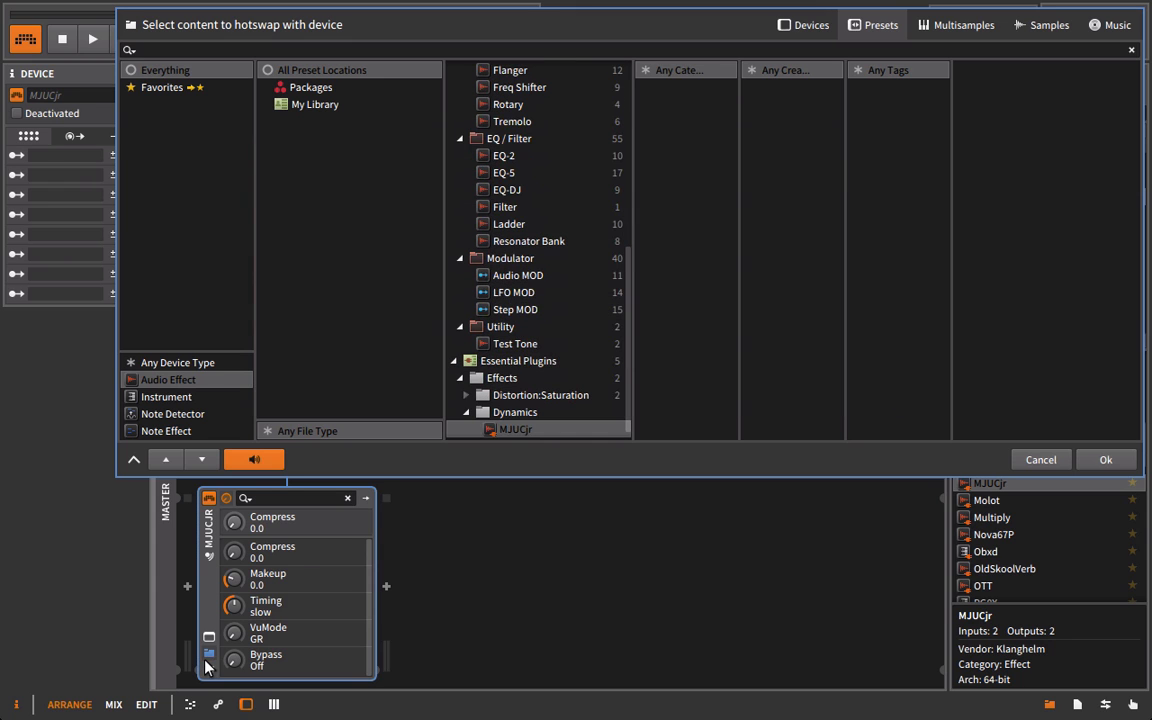
left_click(1025, 463)
left_click(385, 187)
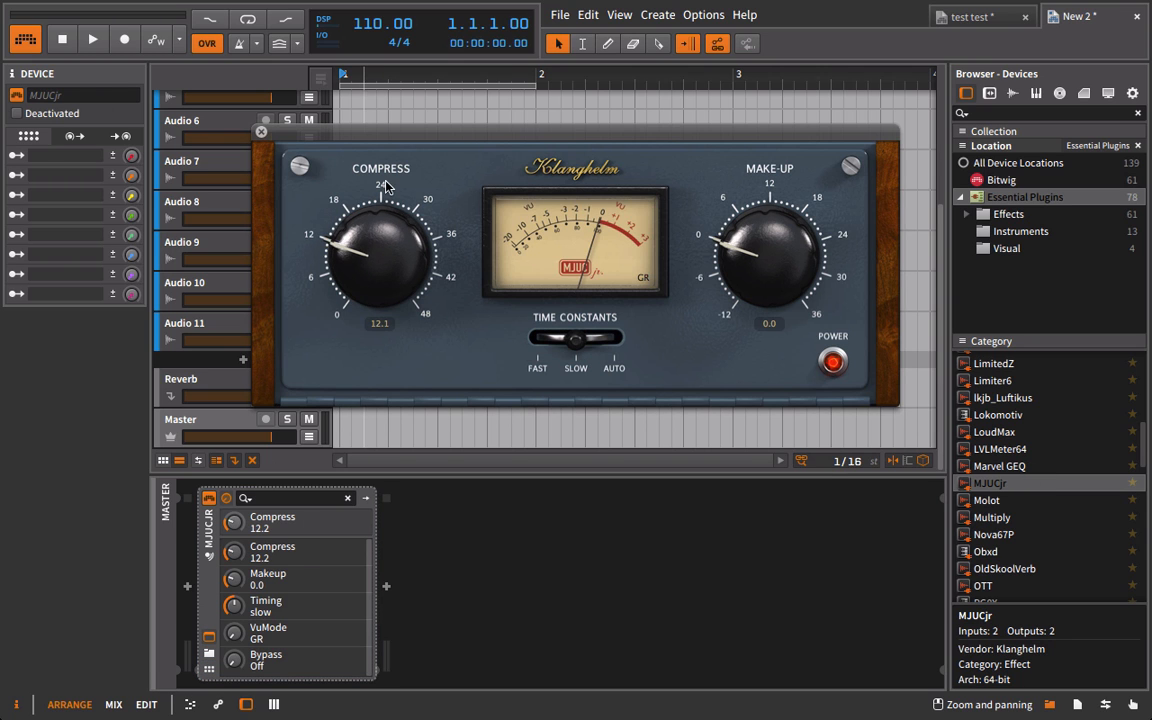
left_click_drag(386, 187, 388, 185)
left_click_drag(768, 228, 775, 170)
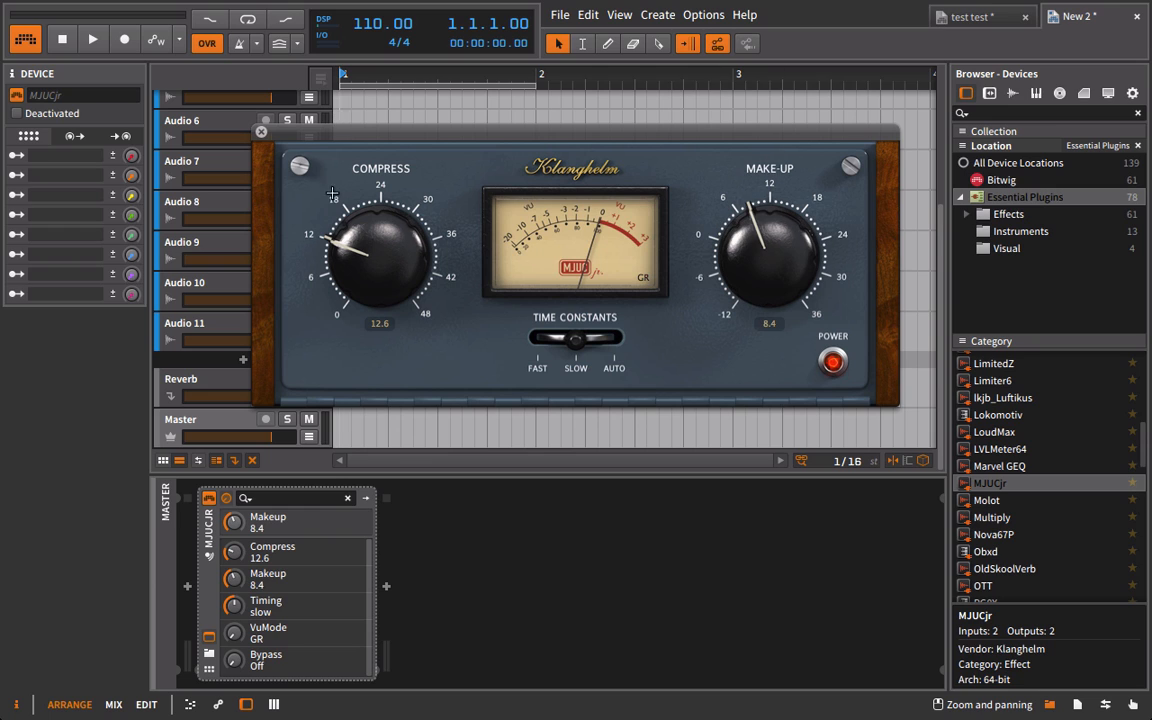
left_click(261, 132)
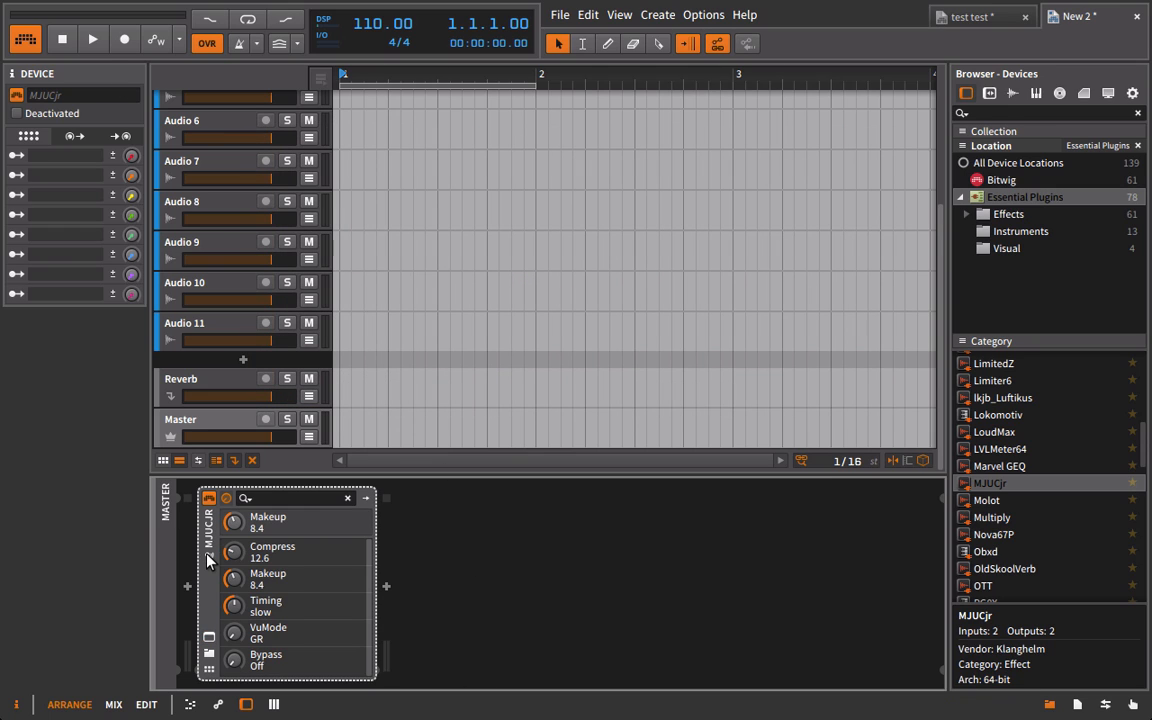
Deactivate MJUCjr on the Master track and hide the device browser.
left_click(208, 558)
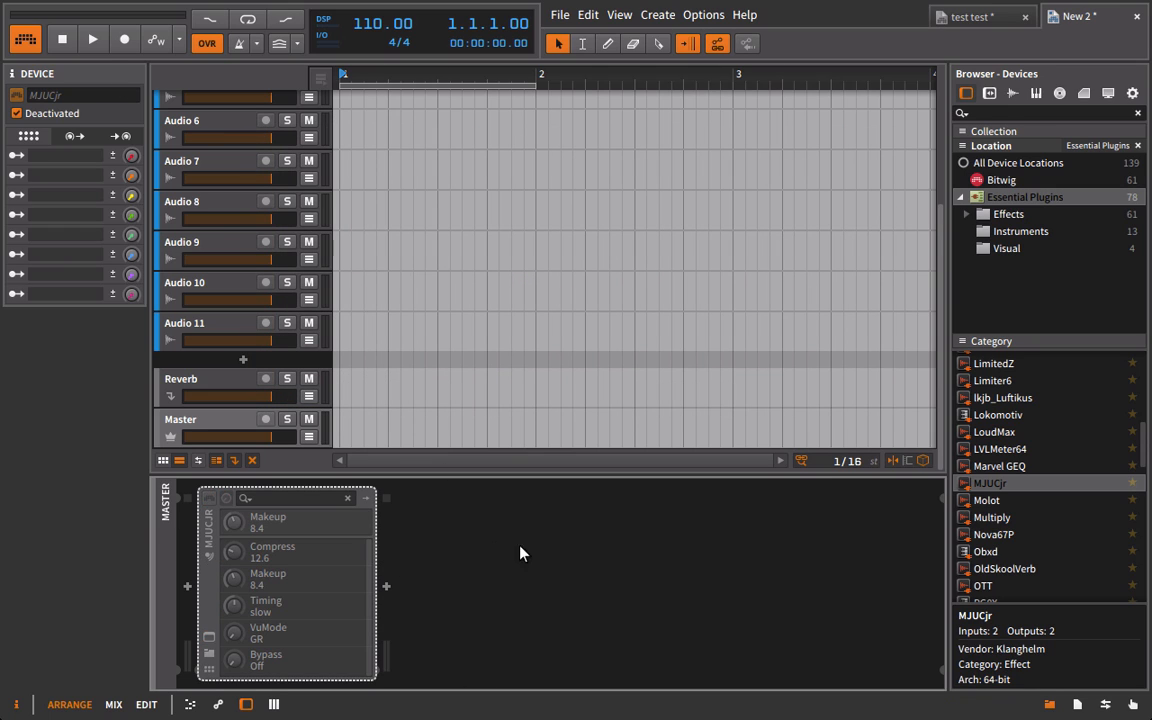
left_click(1049, 704)
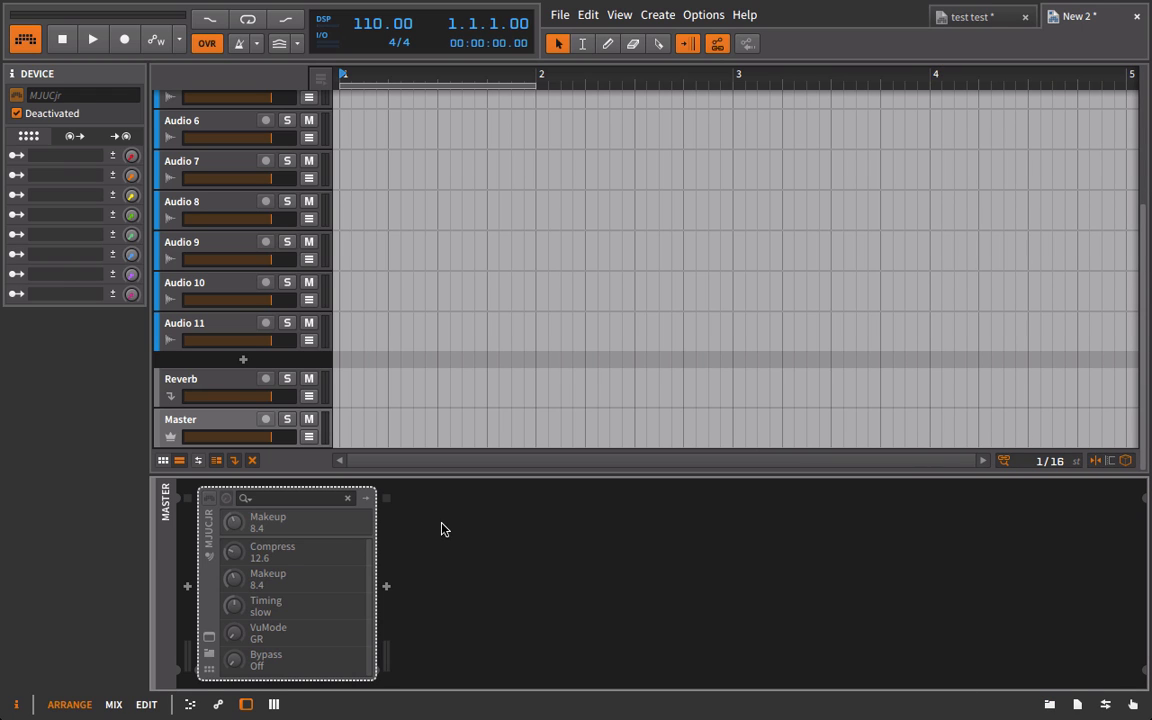
left_click(1049, 704)
left_click(1049, 704)
Show the project's mappings and assign the computer keyboard's M key to Audio 1's mute.
left_click(1133, 704)
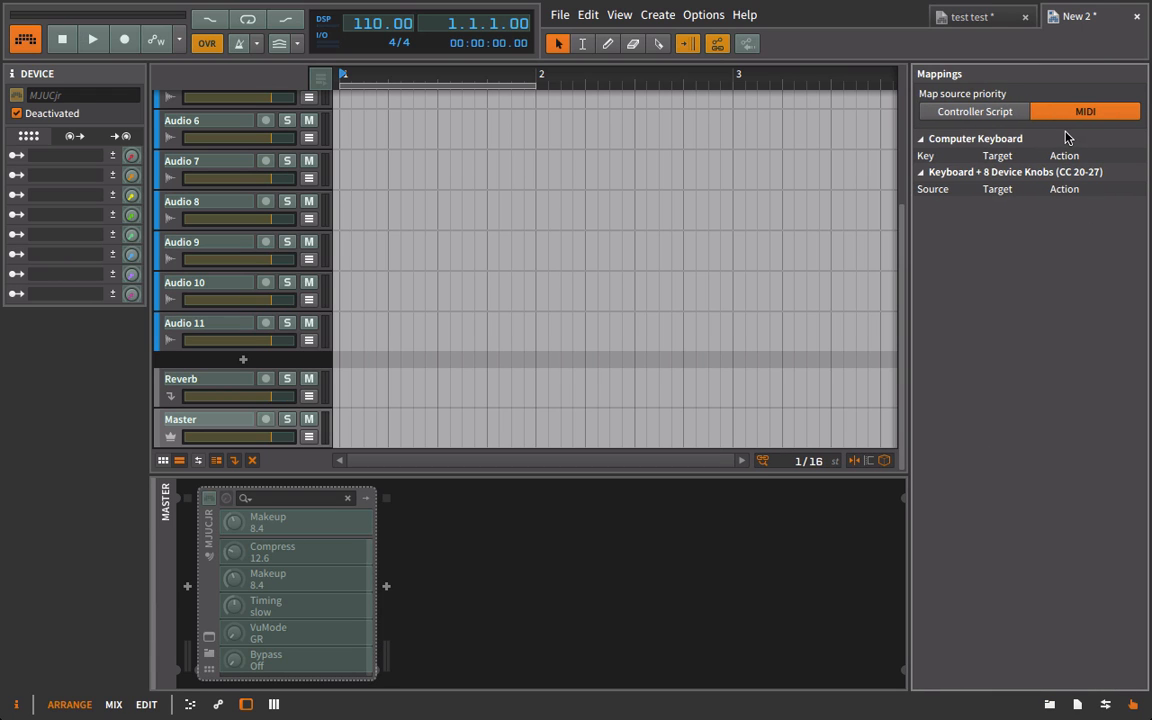
scroll(335, 157, "up", 5)
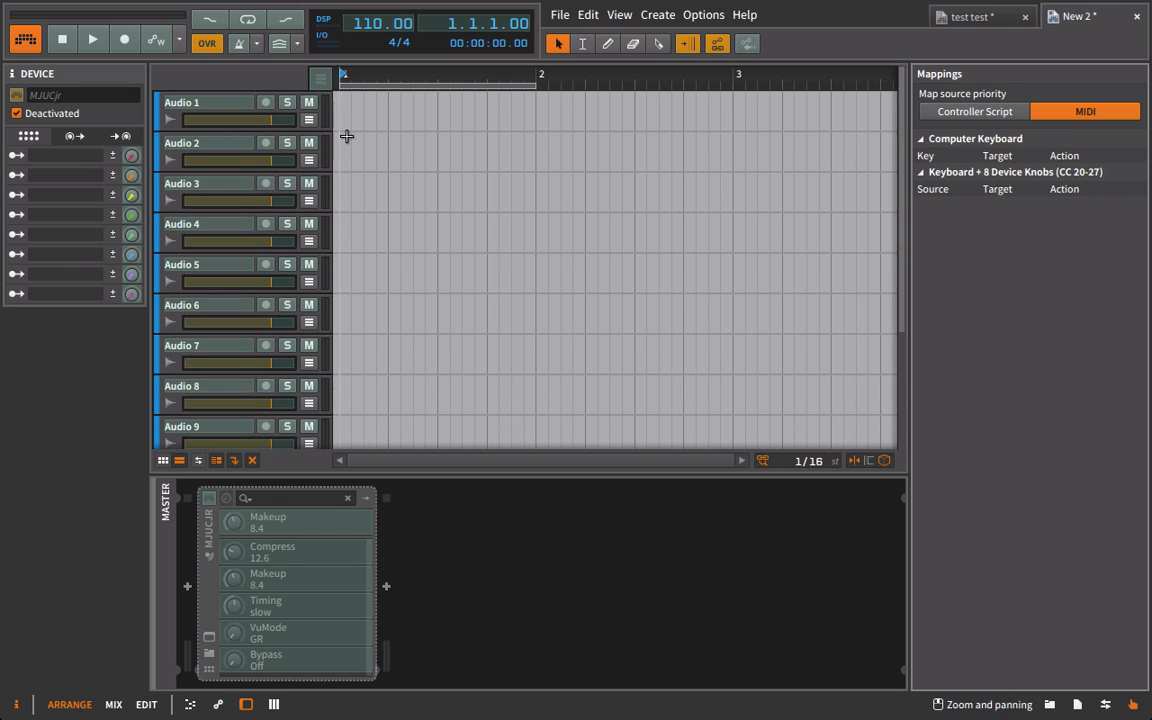
left_click(309, 103)
key("m")
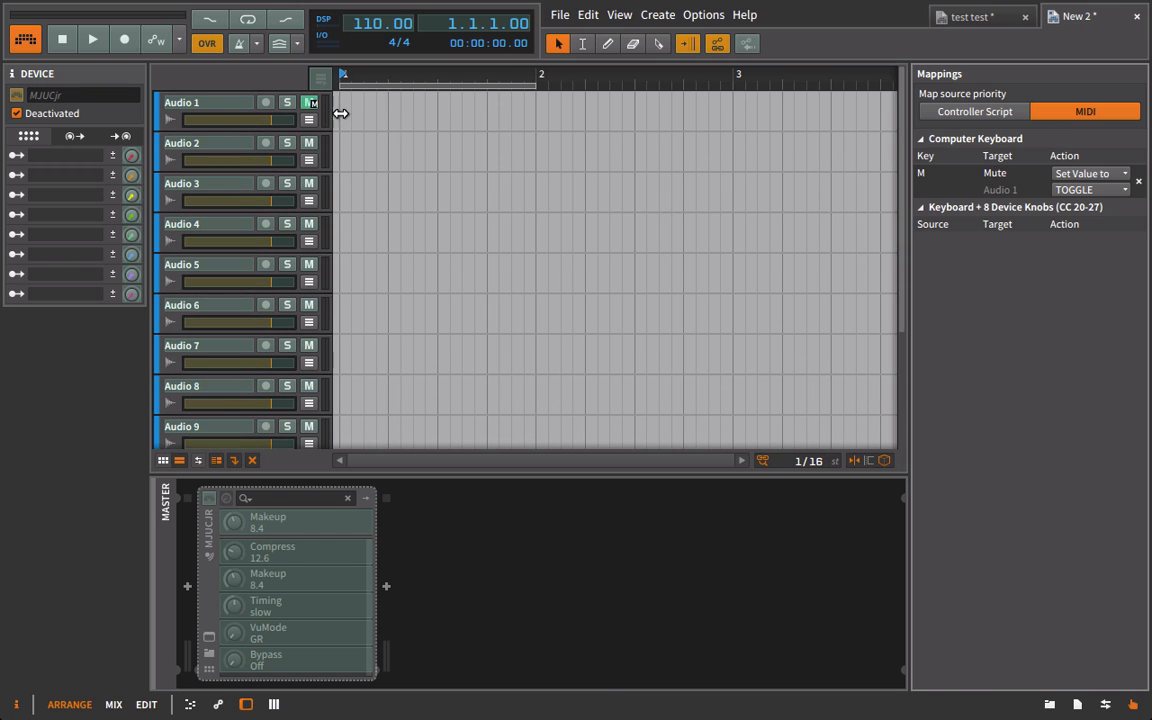
Delete the existing key mapping for Audio 1's mute, assign the mute to the computer keyboard again, and leave mapping mode.
left_click(1138, 181)
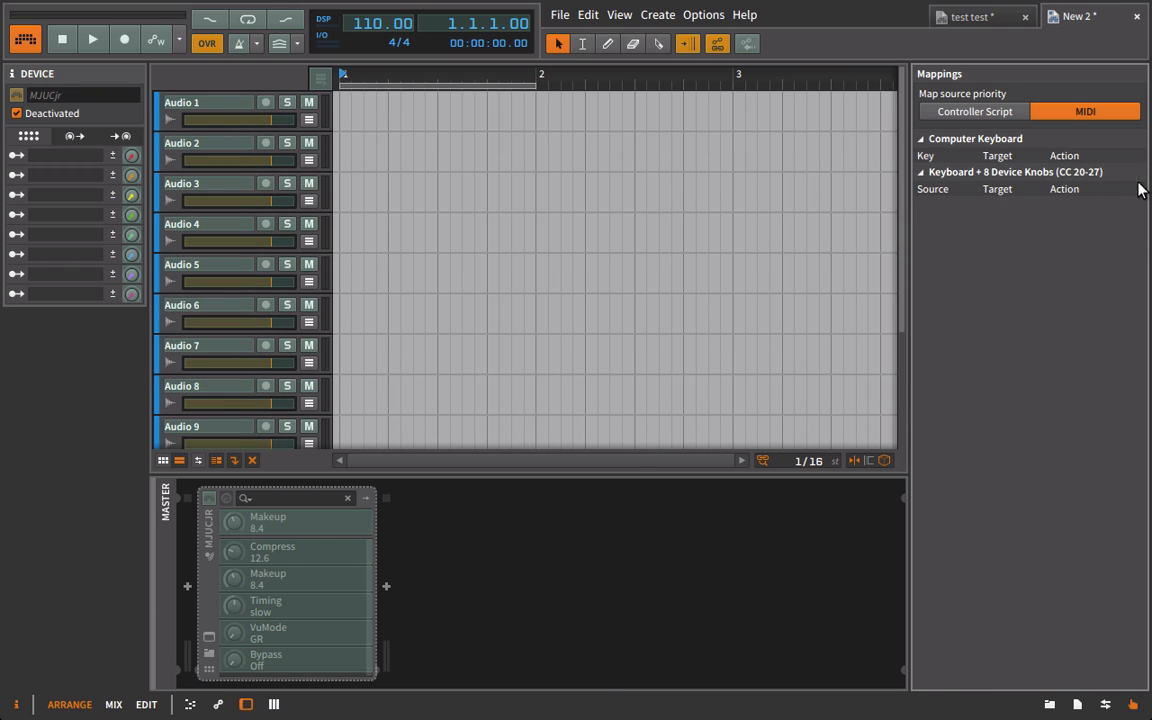
left_click(309, 103)
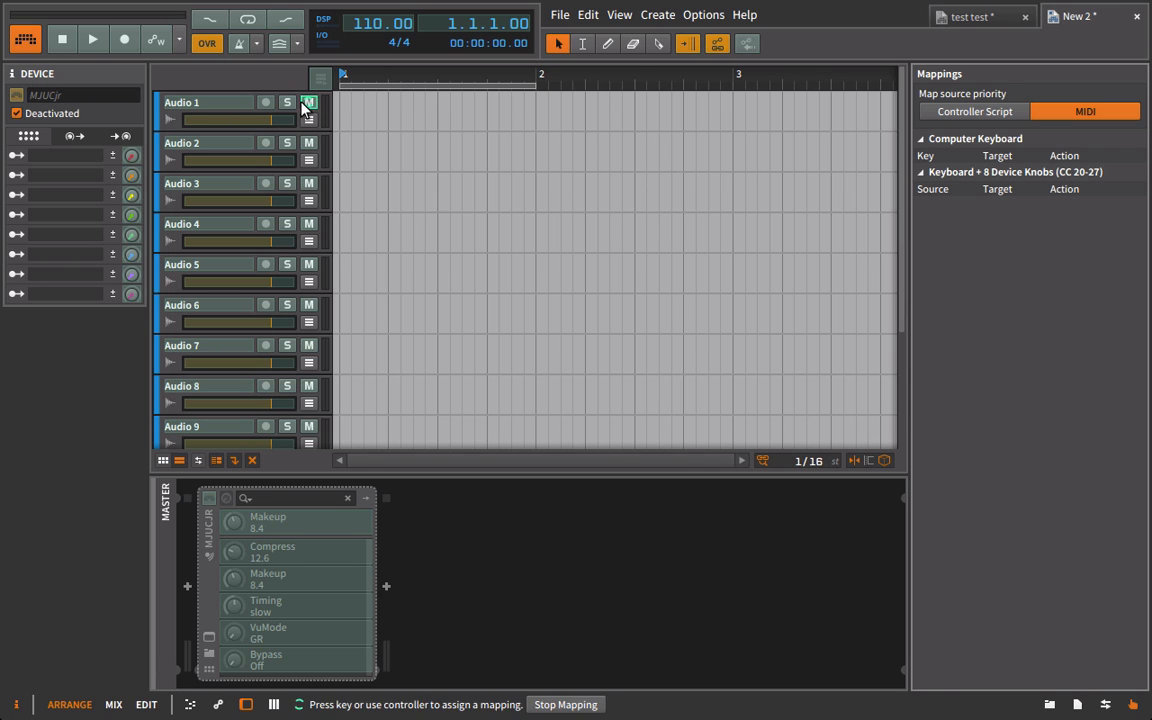
key("m")
left_click(1134, 705)
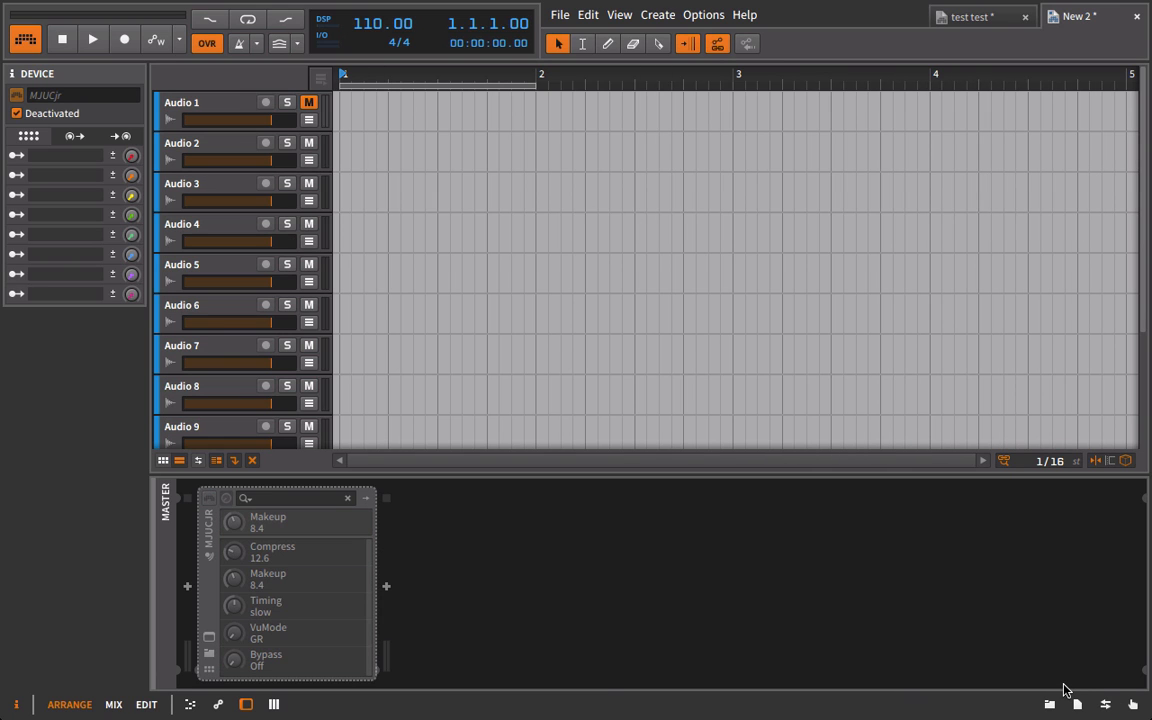
Save the project as a template named MixingMixingMixing.
left_click(588, 15)
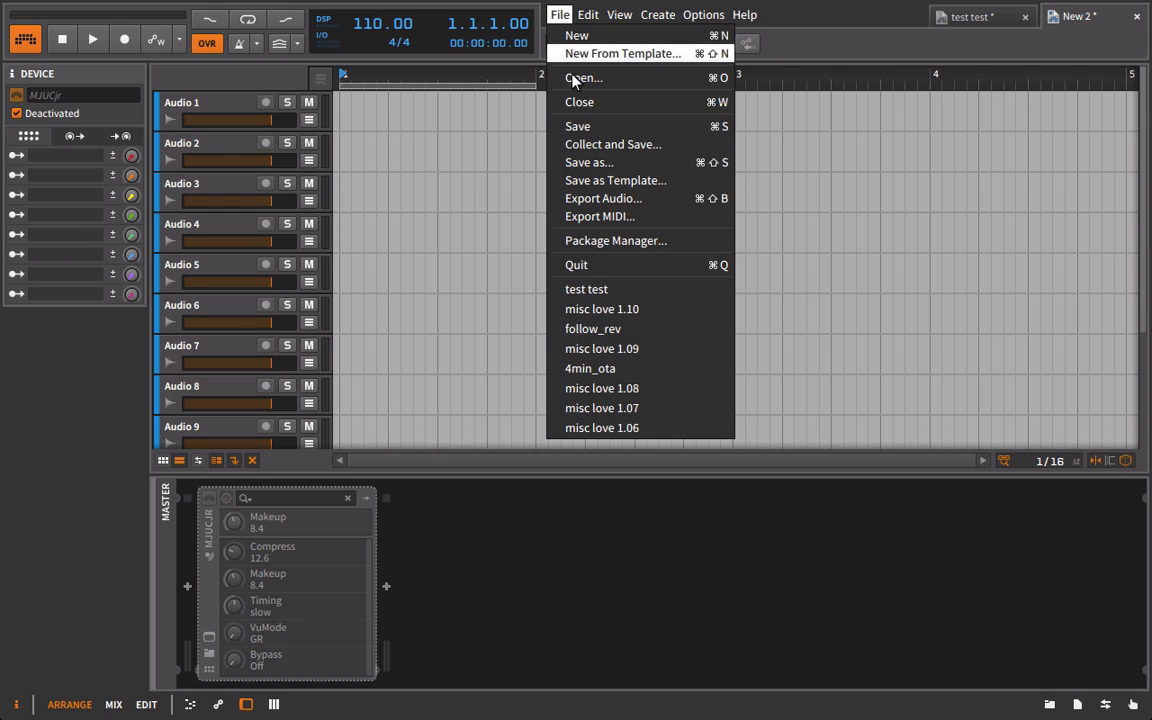
left_click(604, 181)
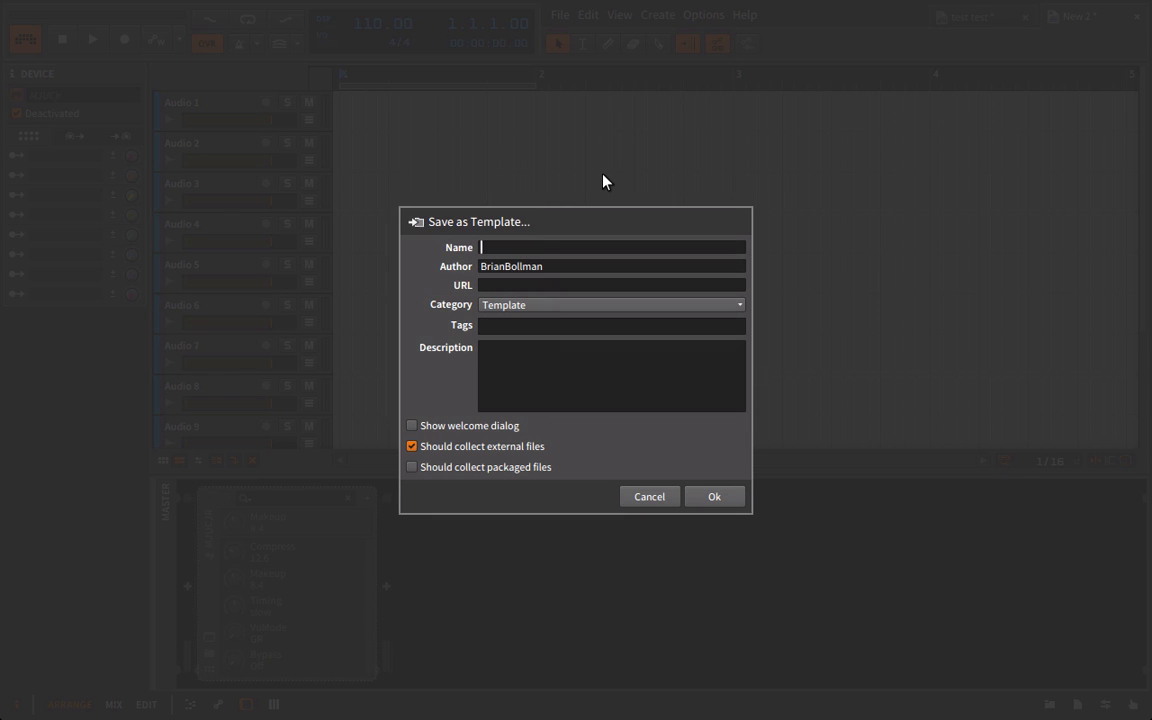
type("MixingMixingMixing")
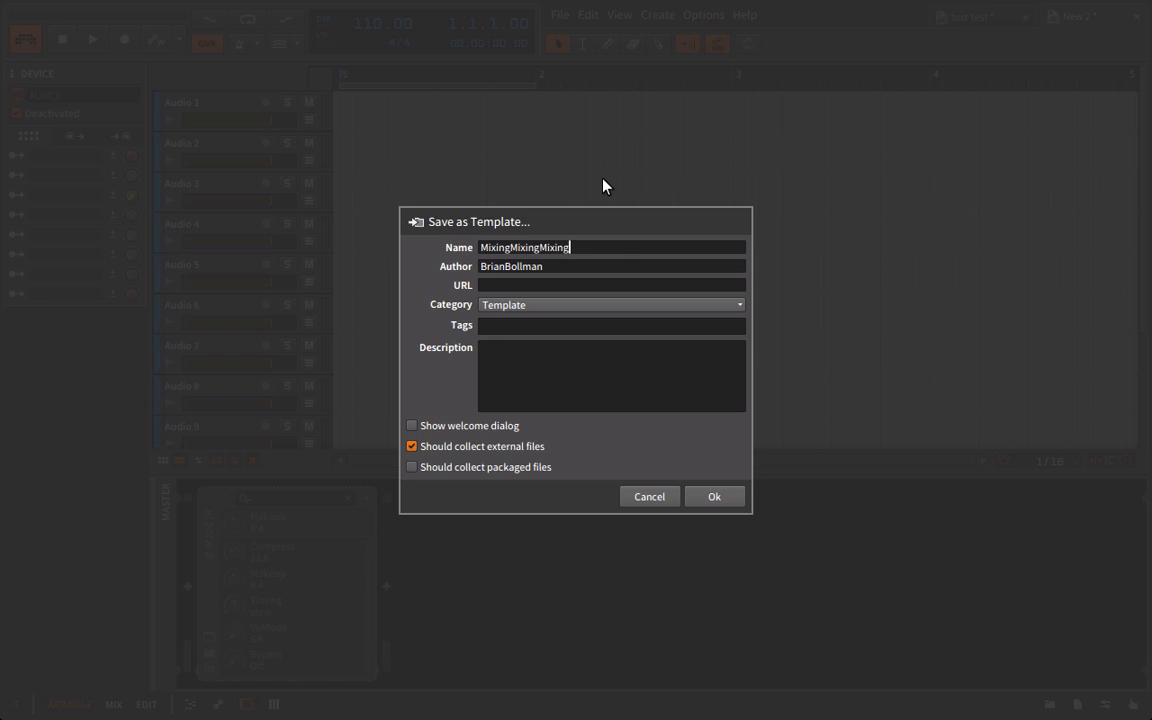
left_click(734, 497)
Create a new project from the MixingMixingMixing template and turn on its audio engine.
left_click(558, 15)
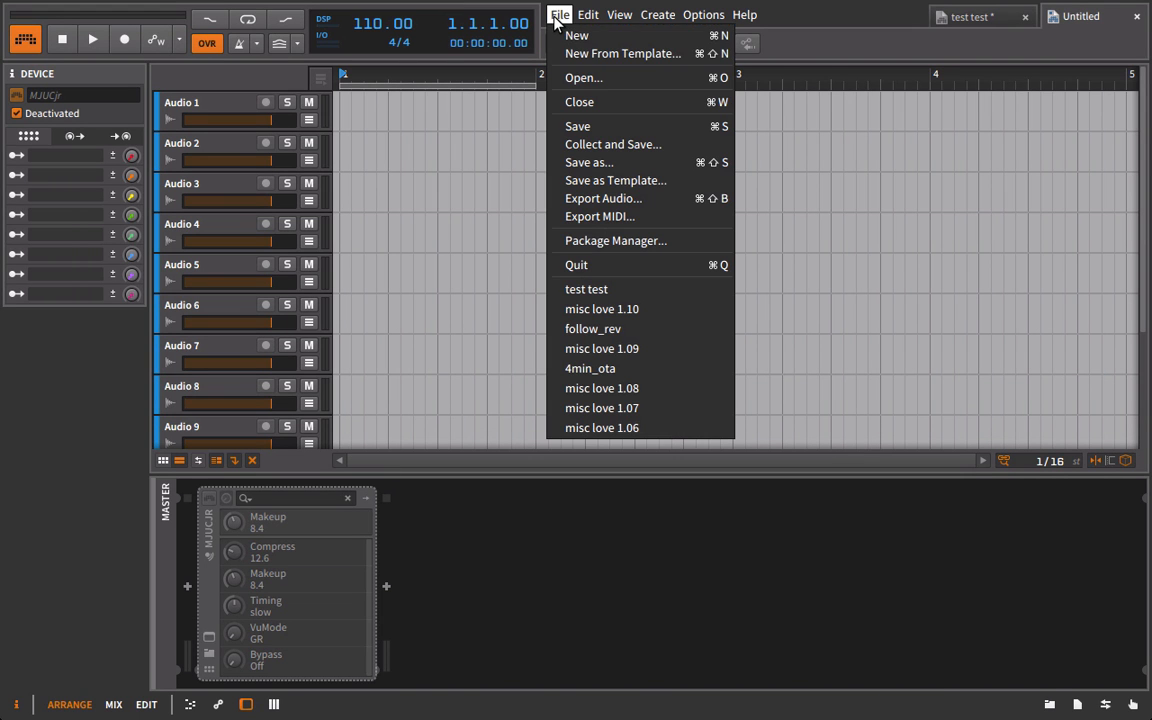
left_click(575, 50)
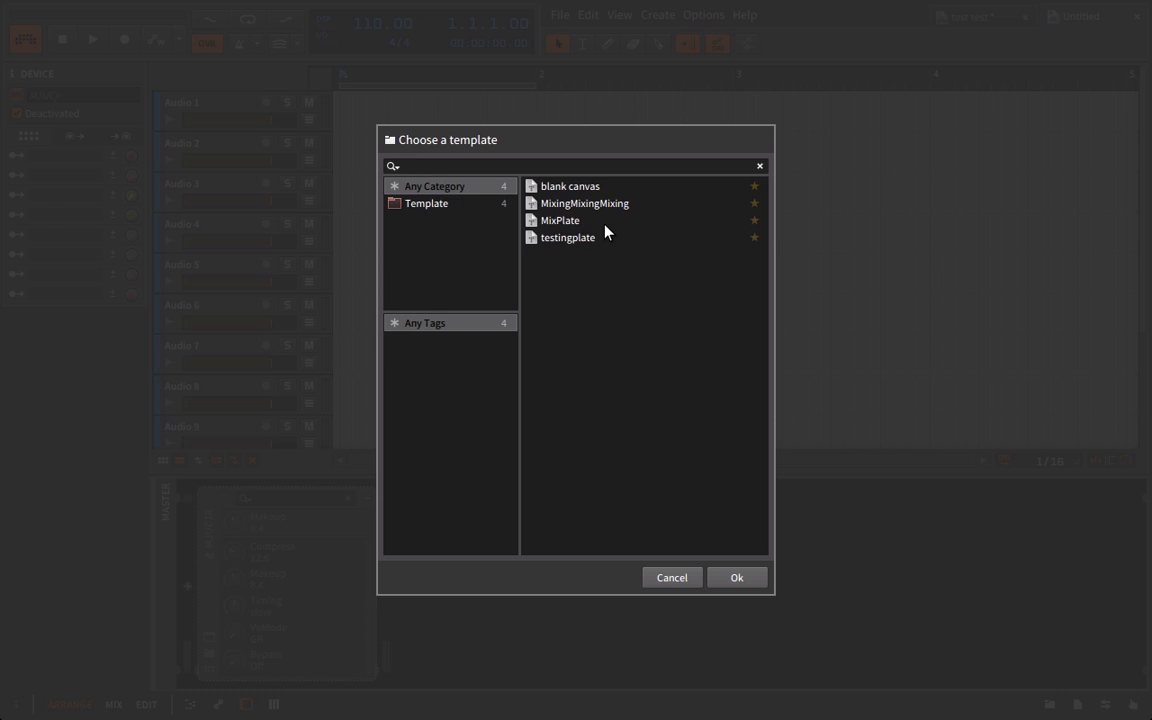
left_click(595, 204)
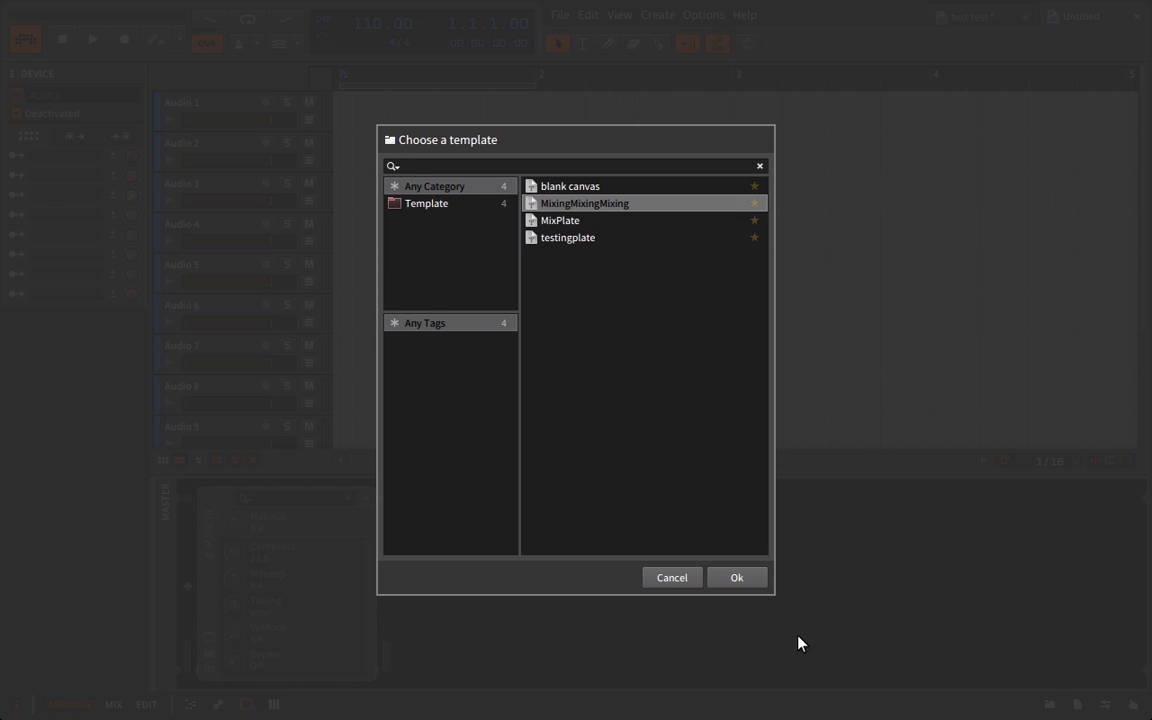
left_click(737, 578)
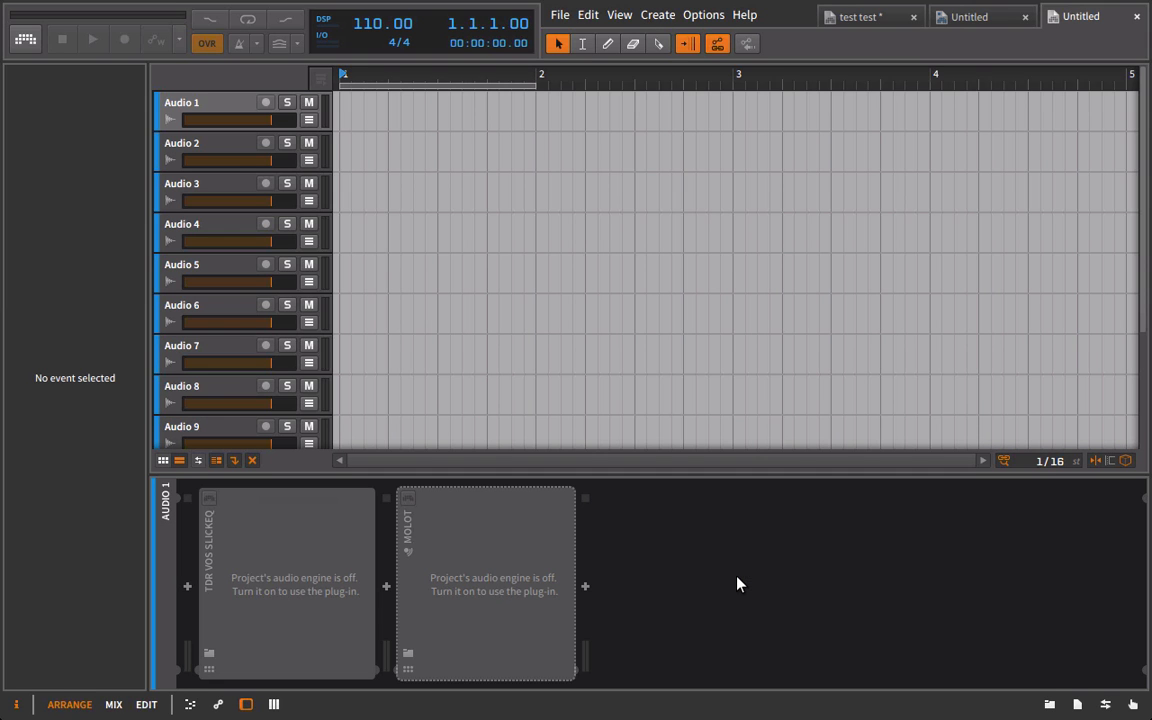
left_click(25, 39)
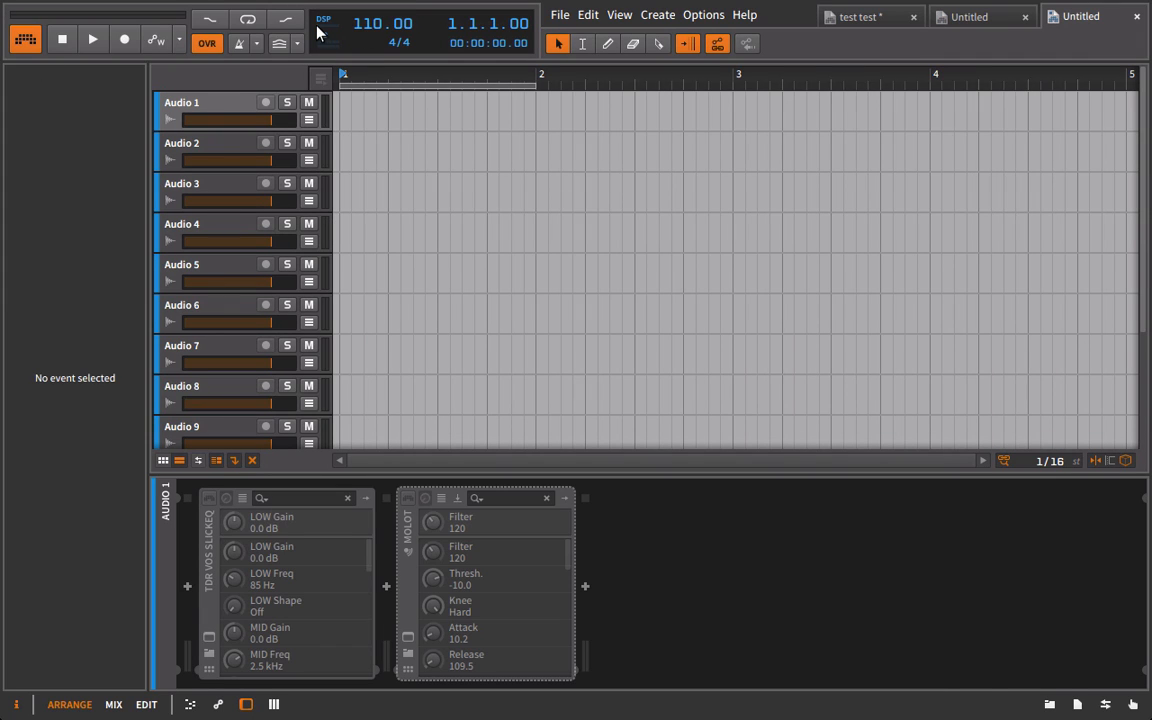
Test the mapped mute shortcut by toggling Audio 1's mute on and off several times in the new project.
key("shift+m")
key("shift+m")
key("shift+m")
key("shift+m")
key("shift+m")
key("shift+m")
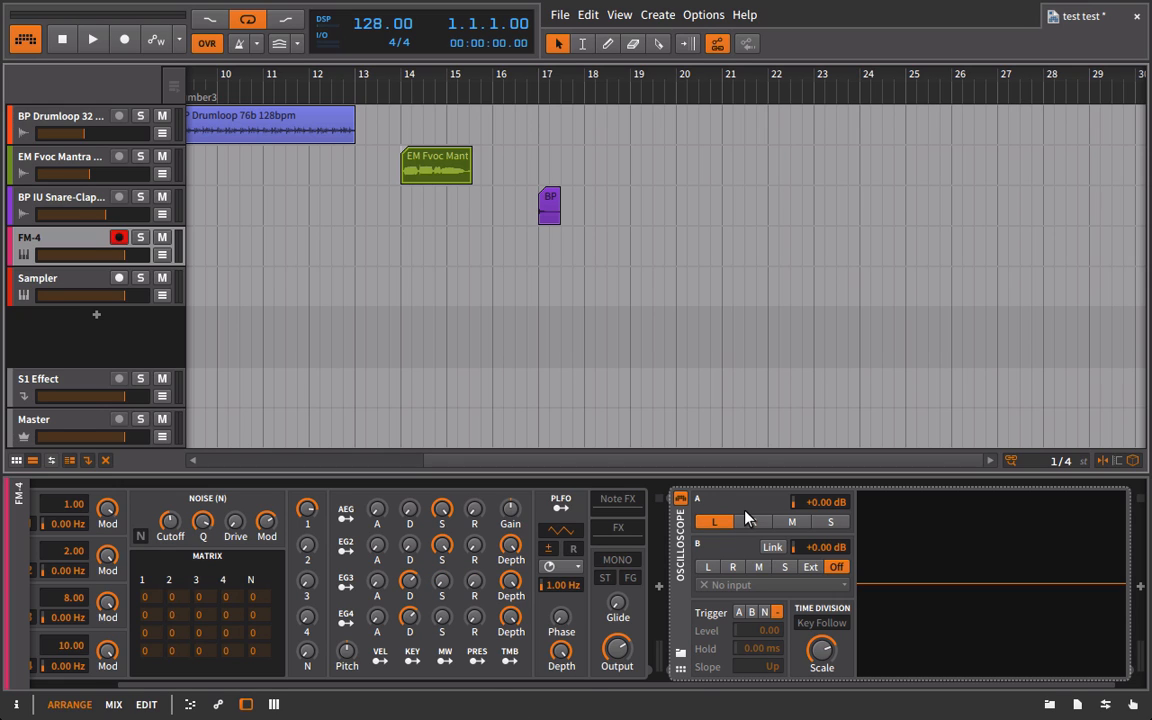
left_click(733, 567)
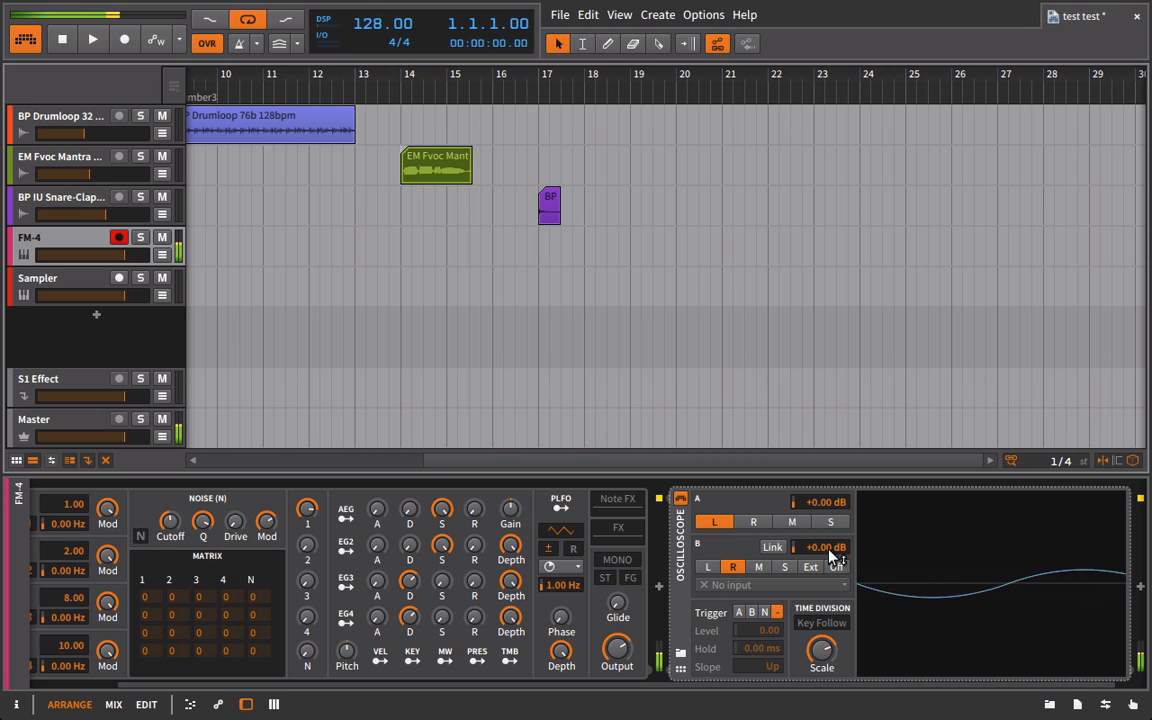
left_click_drag(825, 547, 825, 484)
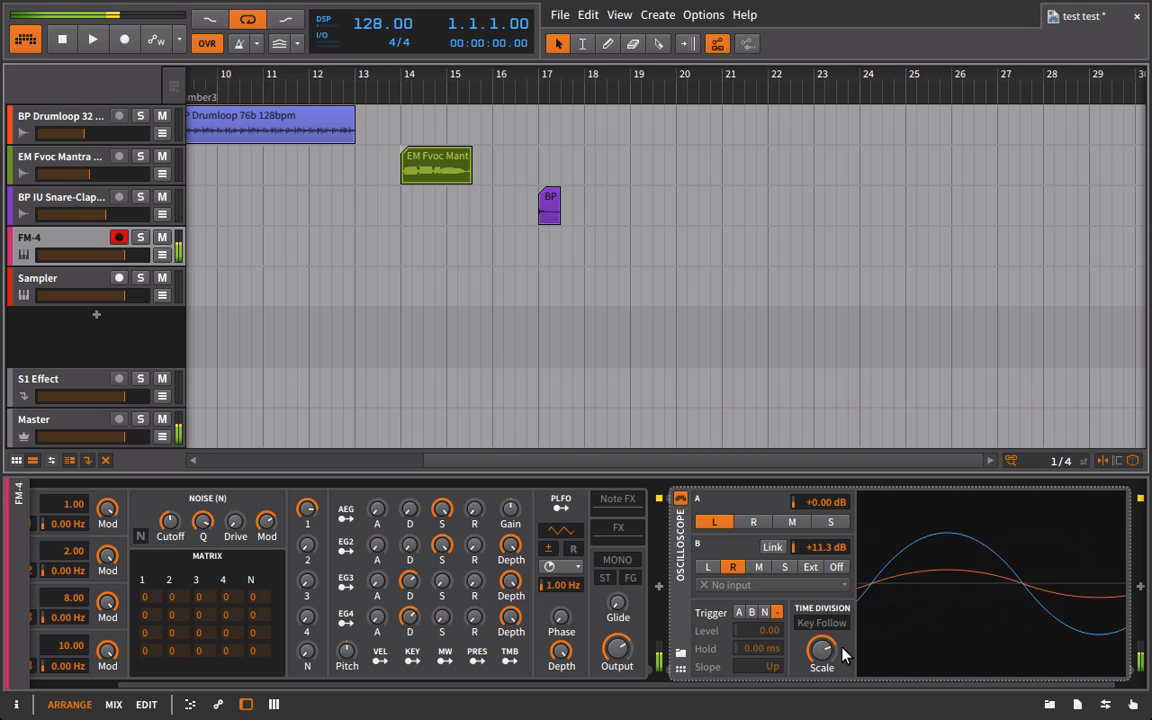
mouse_move(821, 650)
left_mouse_down()
mouse_move(821, 674)
mouse_move(821, 657)
left_mouse_up()
left_click(774, 547)
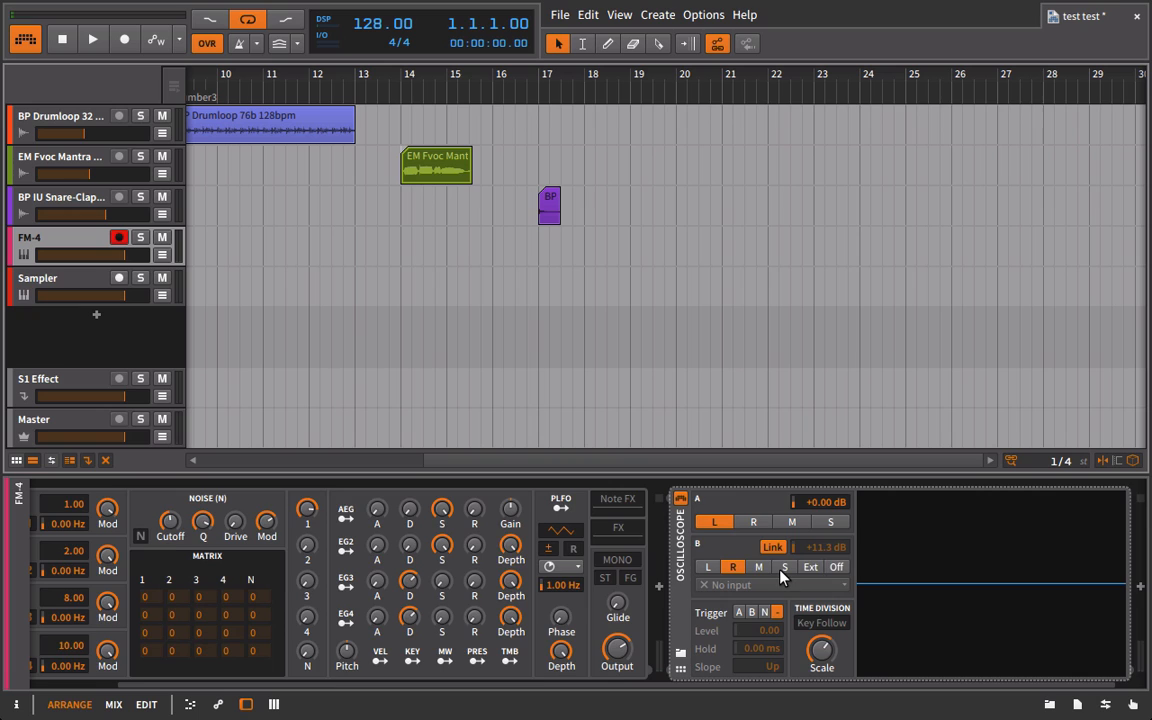
scroll(780, 569, "left", 1)
scroll(968, 527, "right", 1)
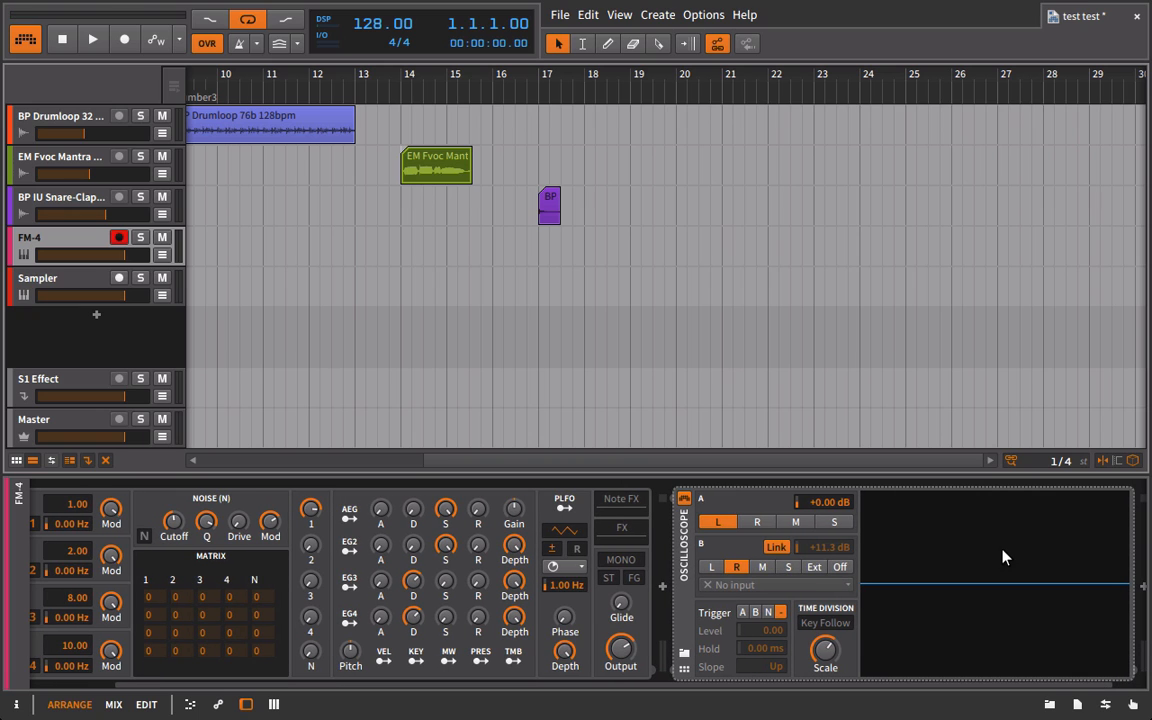
left_click(840, 567)
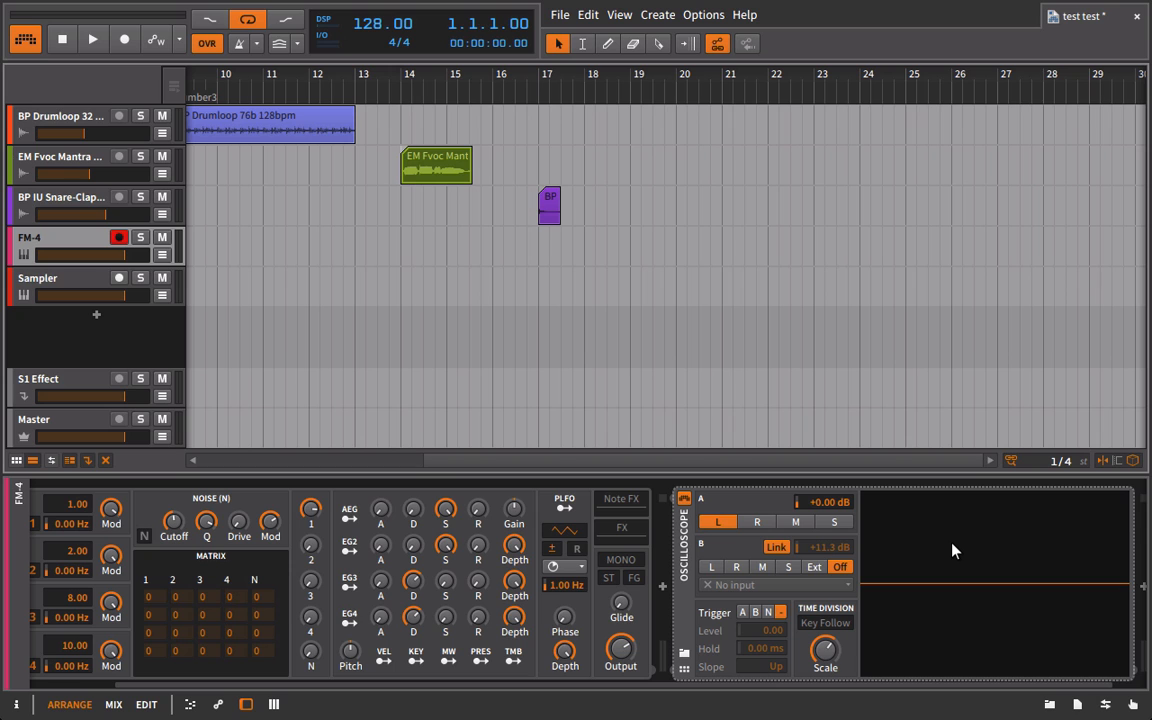
Set the Oscilloscope's time division Scale to about 2.328 Hz and channel A's gain to +3.84 dB.
scroll(952, 550, "up", 1)
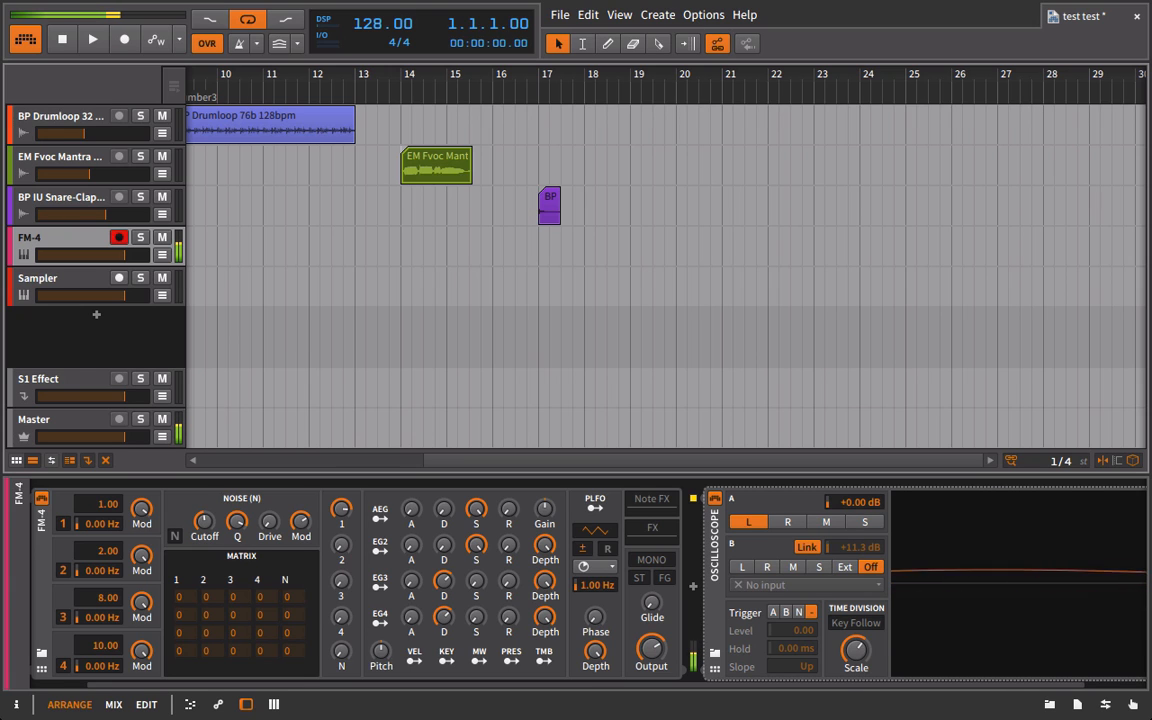
left_click_drag(856, 650, 856, 707)
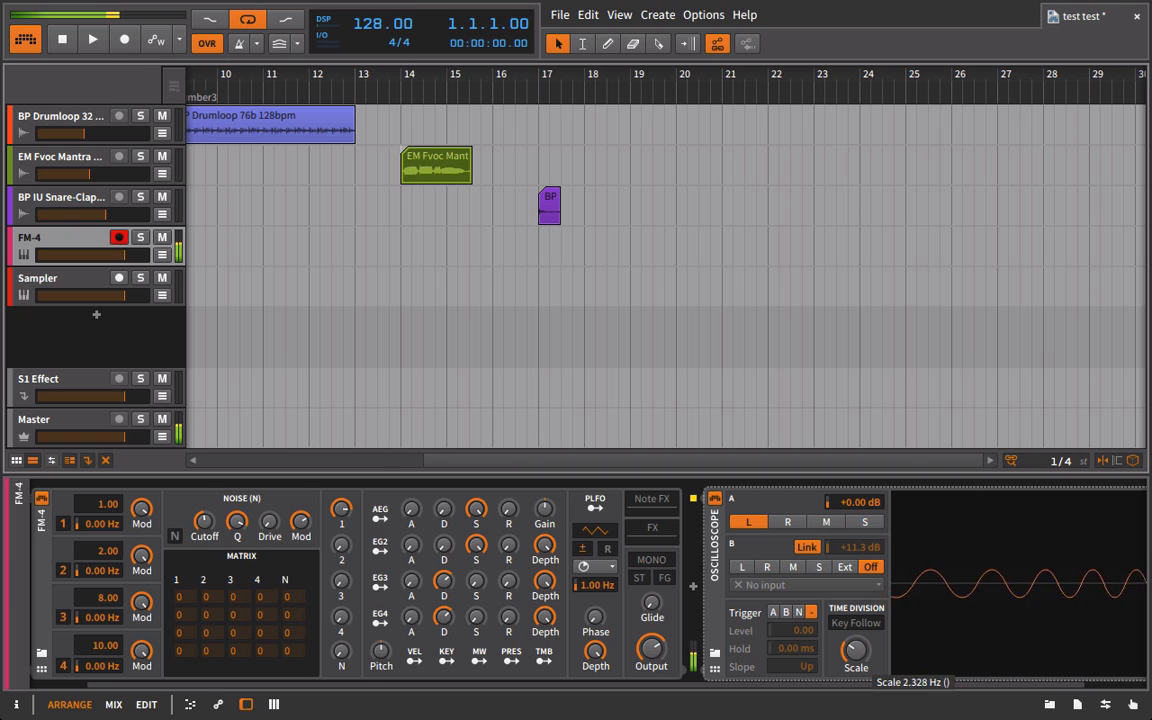
left_click_drag(856, 502, 856, 478)
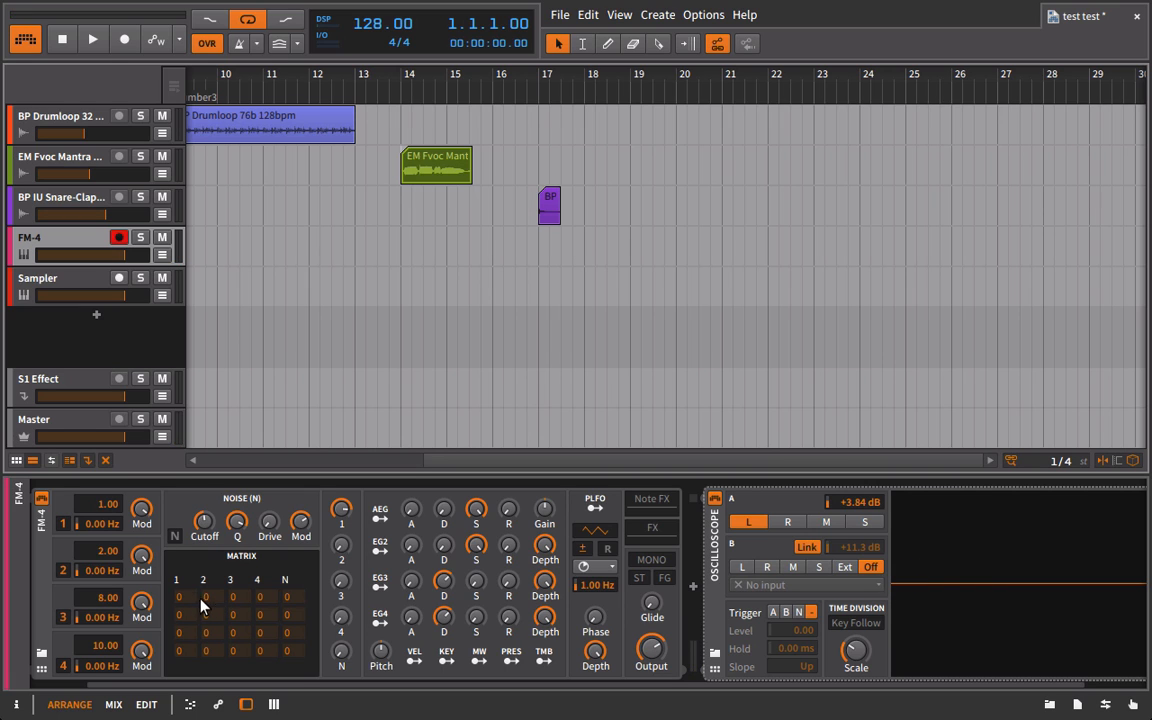
Set FM-4 operator 2's ratio to 3.57 and offset to -3.49 Hz, with its modulation of operator 1 at 70 in the matrix.
left_click_drag(200, 598, 243, 499)
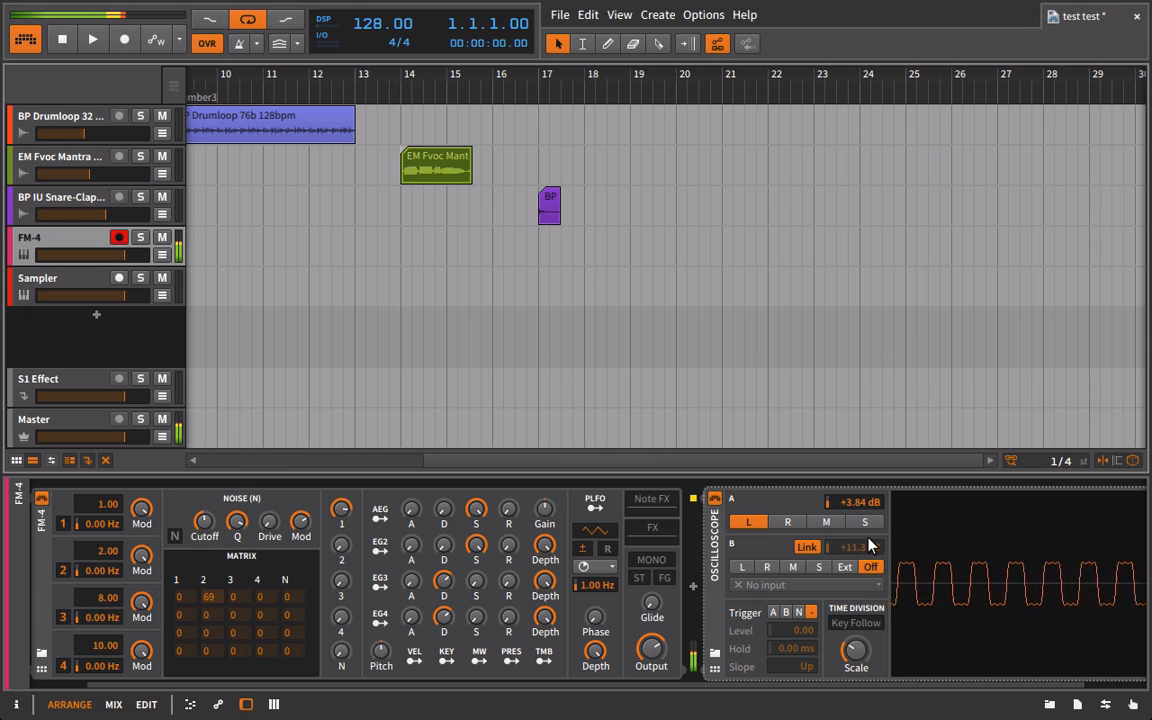
mouse_move(110, 553)
left_mouse_down()
mouse_move(110, 505)
mouse_move(110, 520)
left_mouse_up()
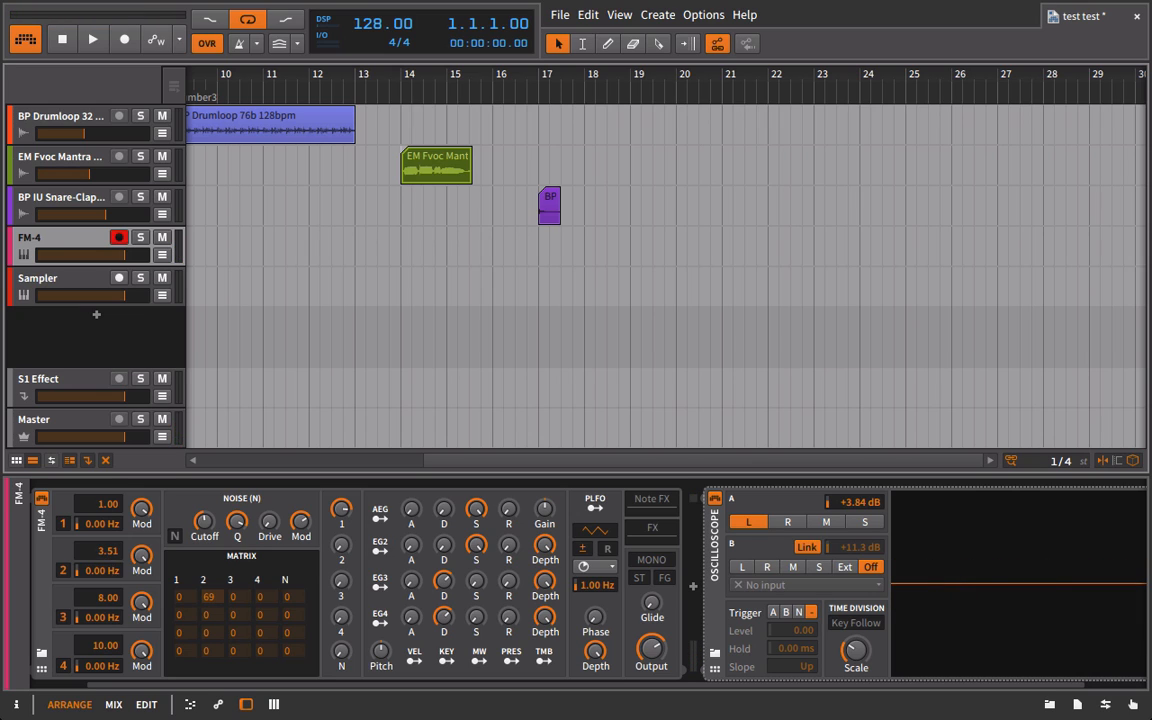
left_click_drag(93, 583, 93, 603)
left_click_drag(206, 597, 196, 710)
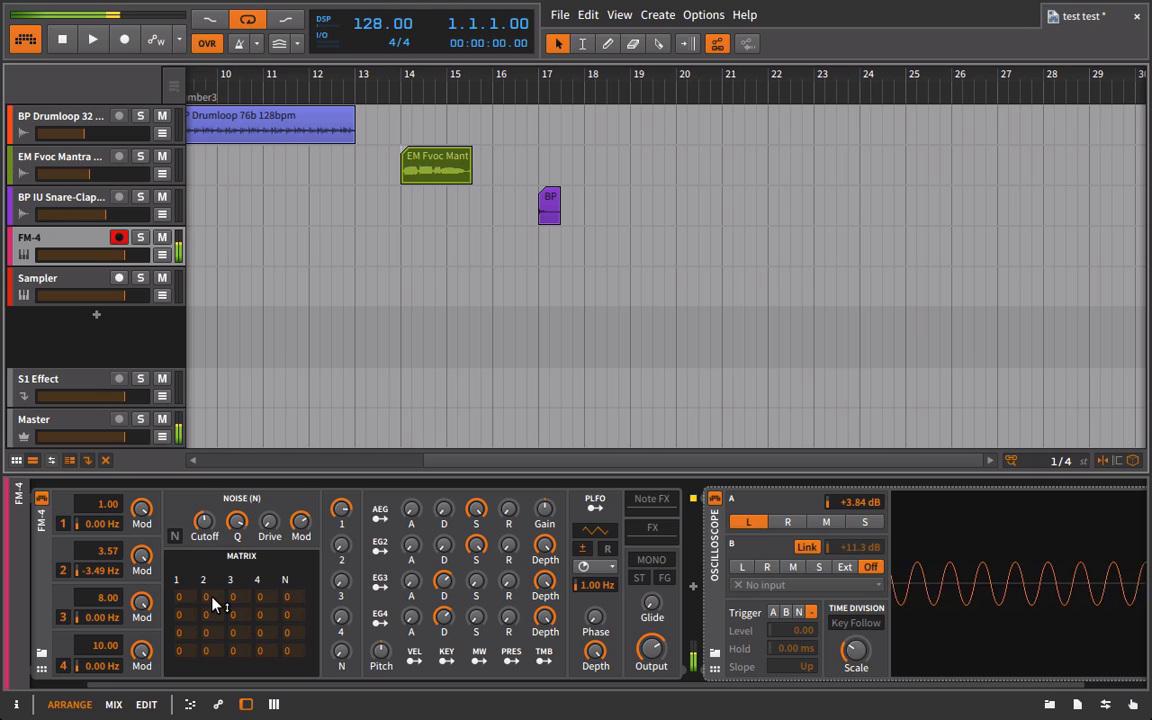
left_click_drag(212, 598, 242, 512)
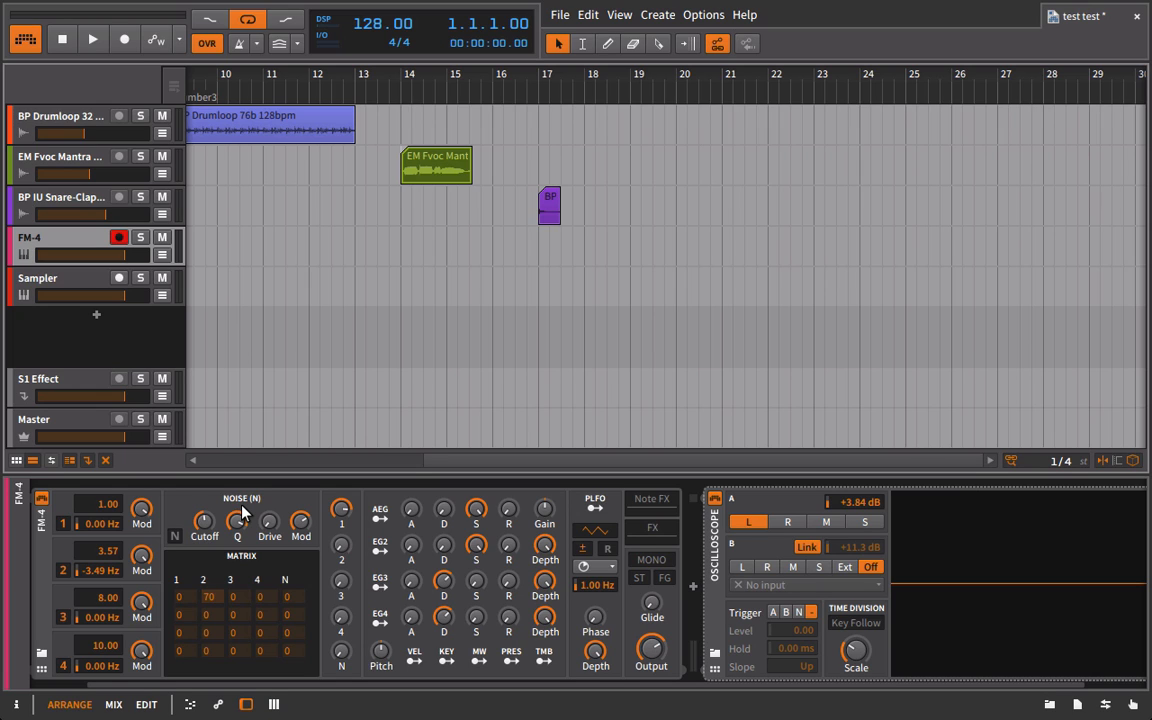
Disable and collapse FM-4, and expand and enable the Dynamics device on the BP Drumloop 32 track.
left_click(44, 521)
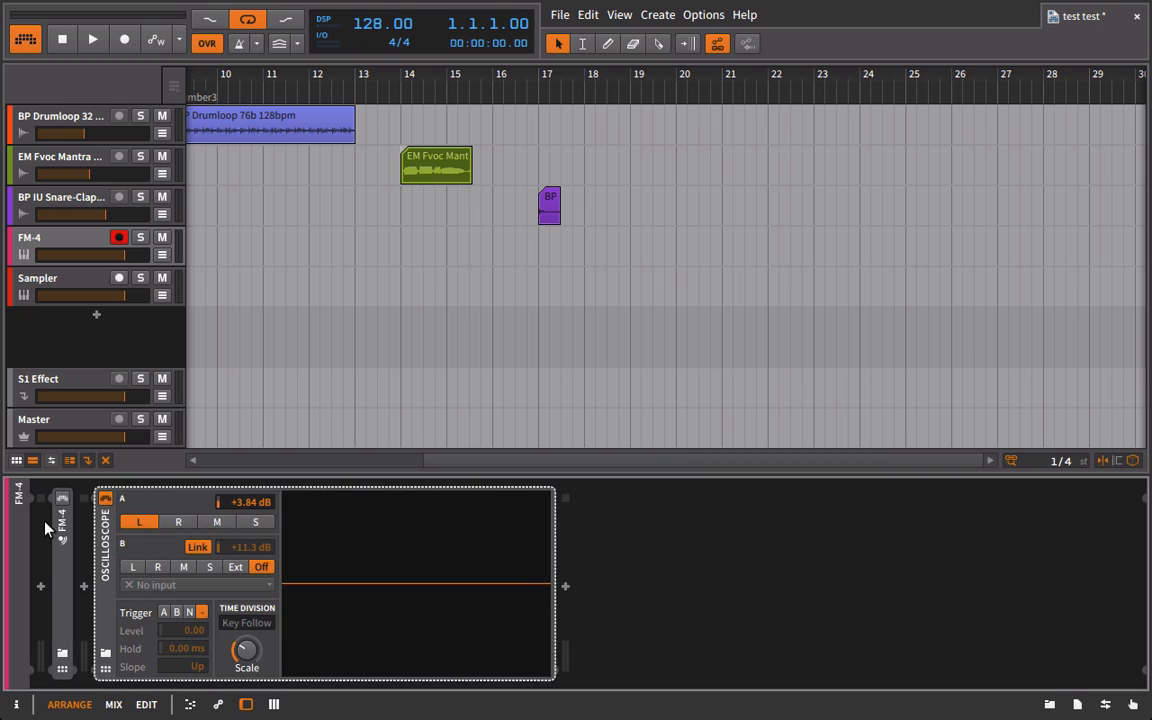
left_click(73, 130)
scroll(204, 118, "left", 5)
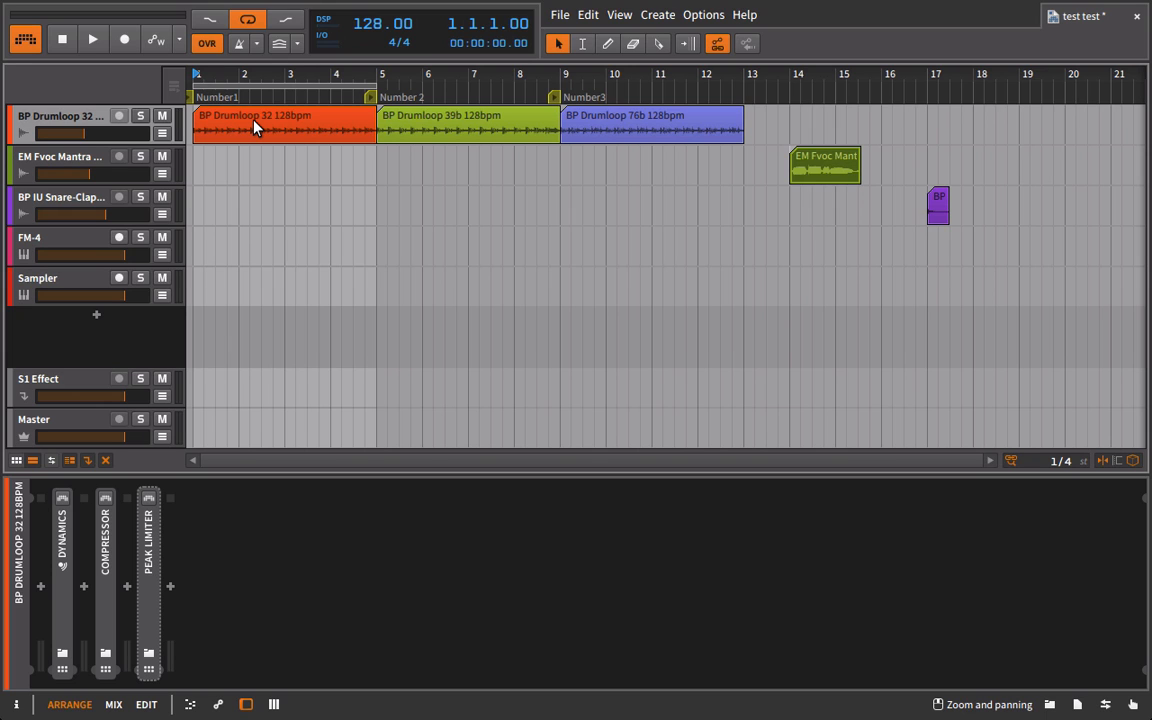
left_click(59, 533)
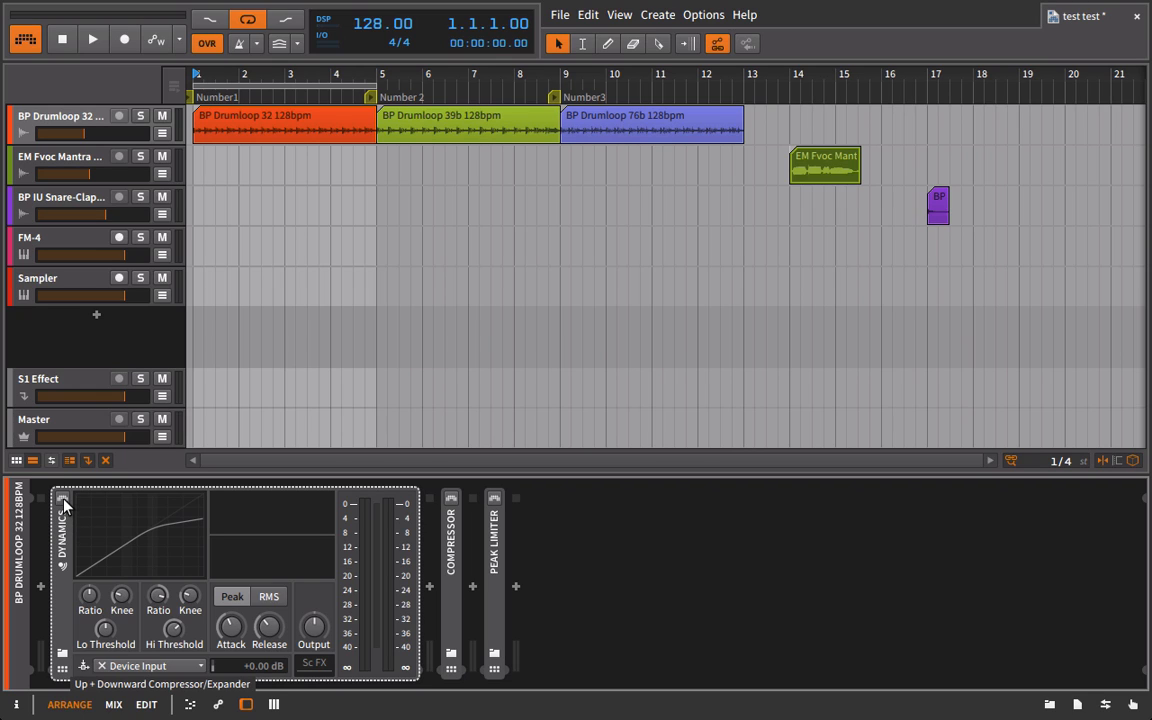
left_click(62, 497)
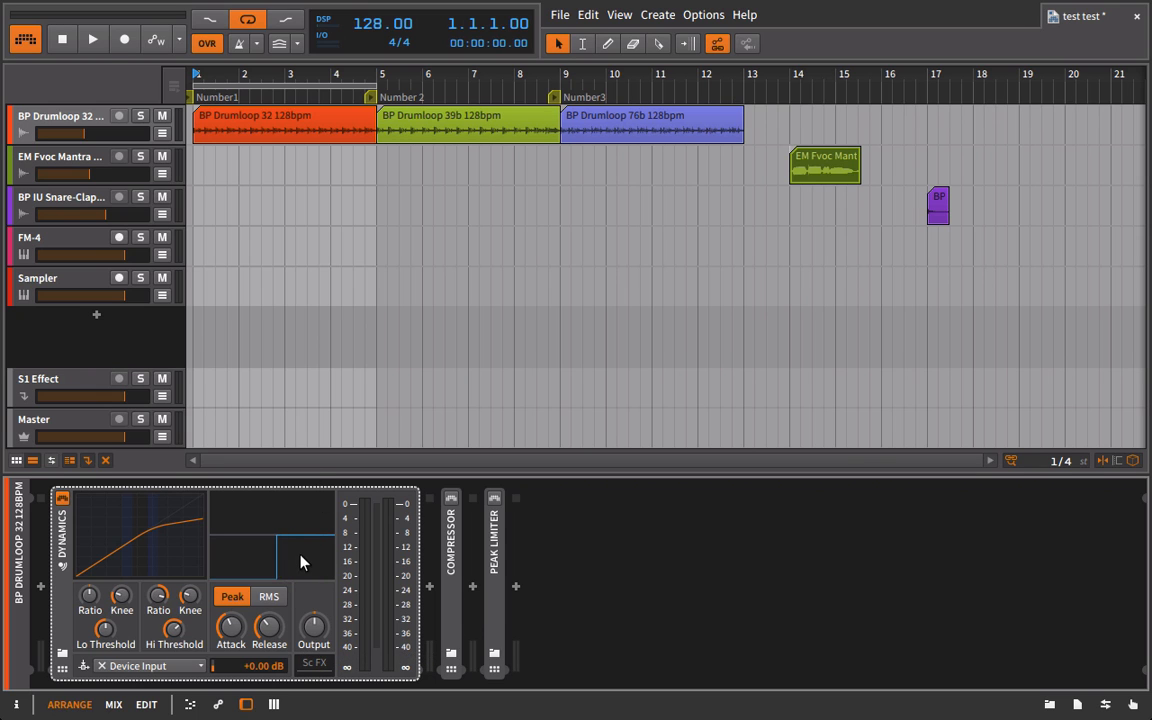
Play the drum loop through Dynamics and set its attack to 42.592 ms and release to 25.887 ms.
key("space")
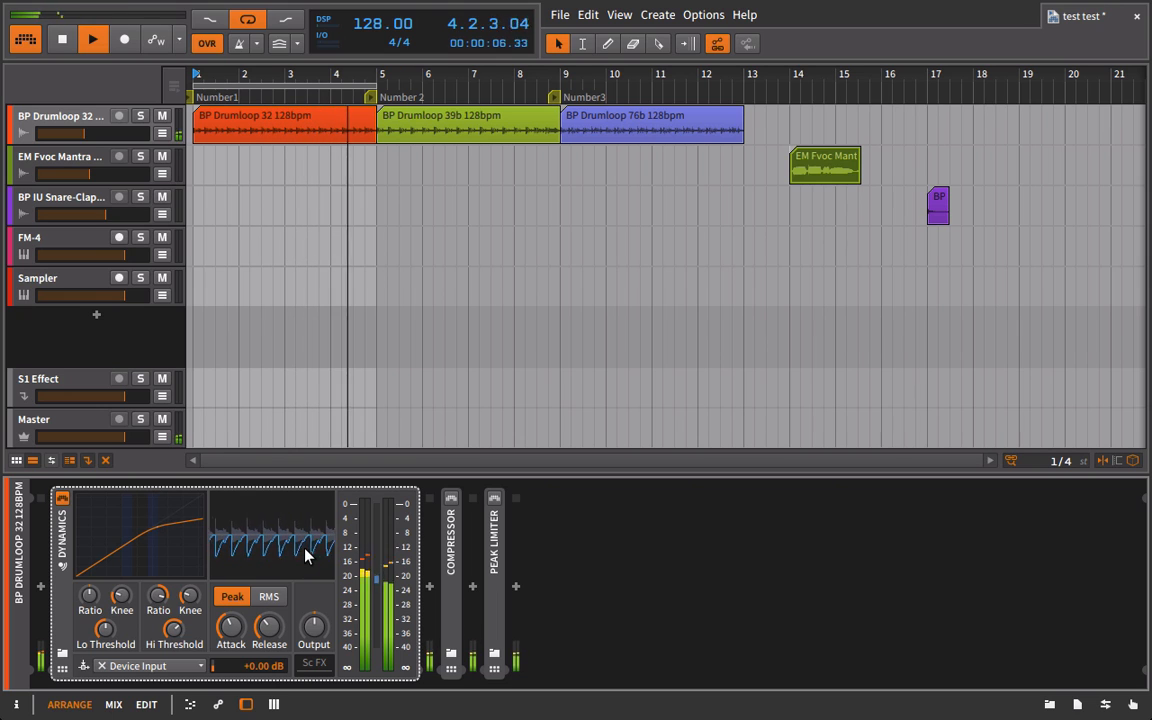
key("space")
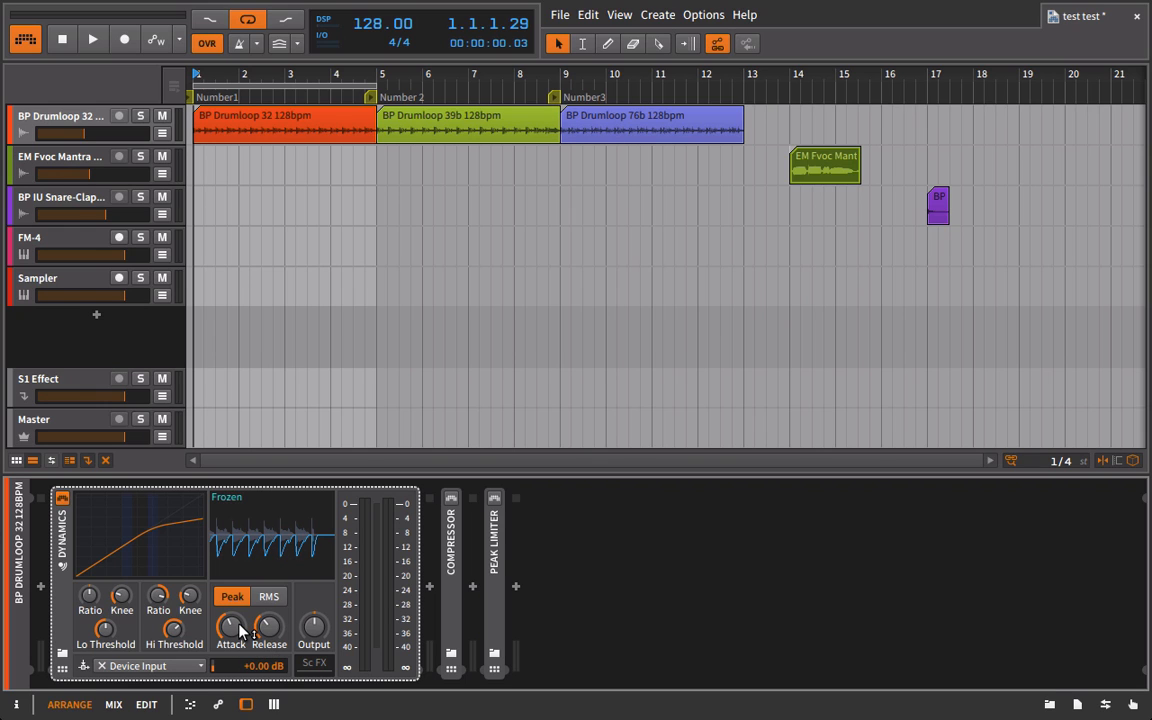
key("space")
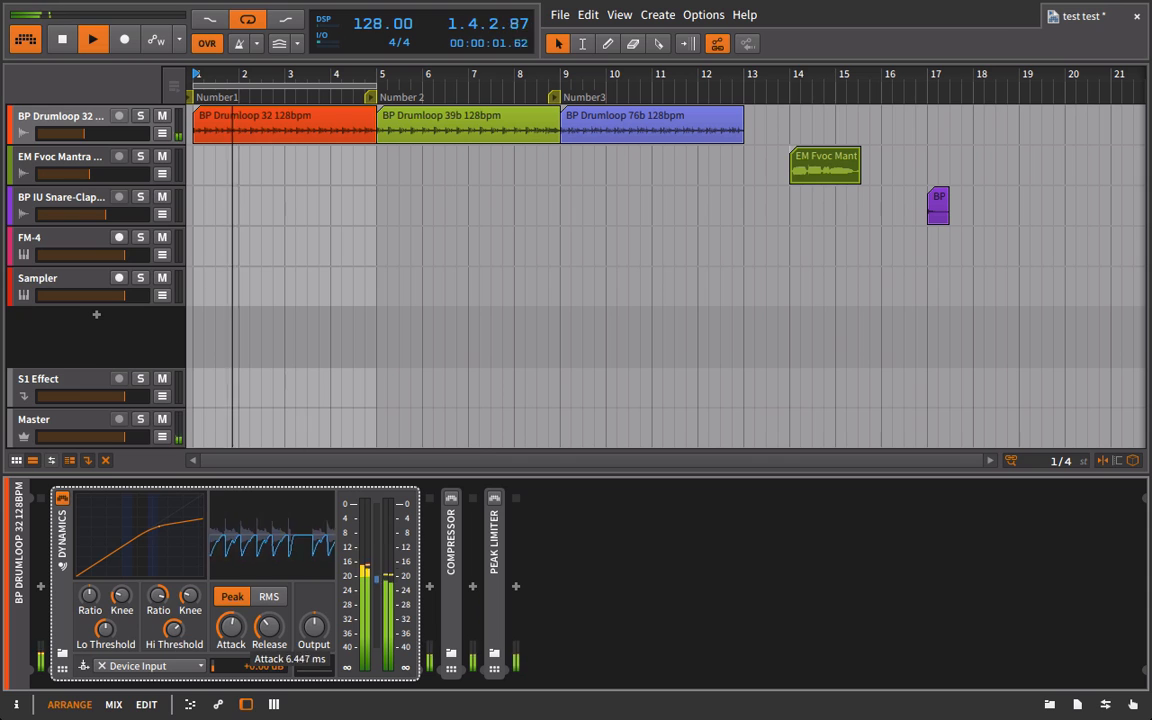
left_click_drag(231, 627, 231, 585)
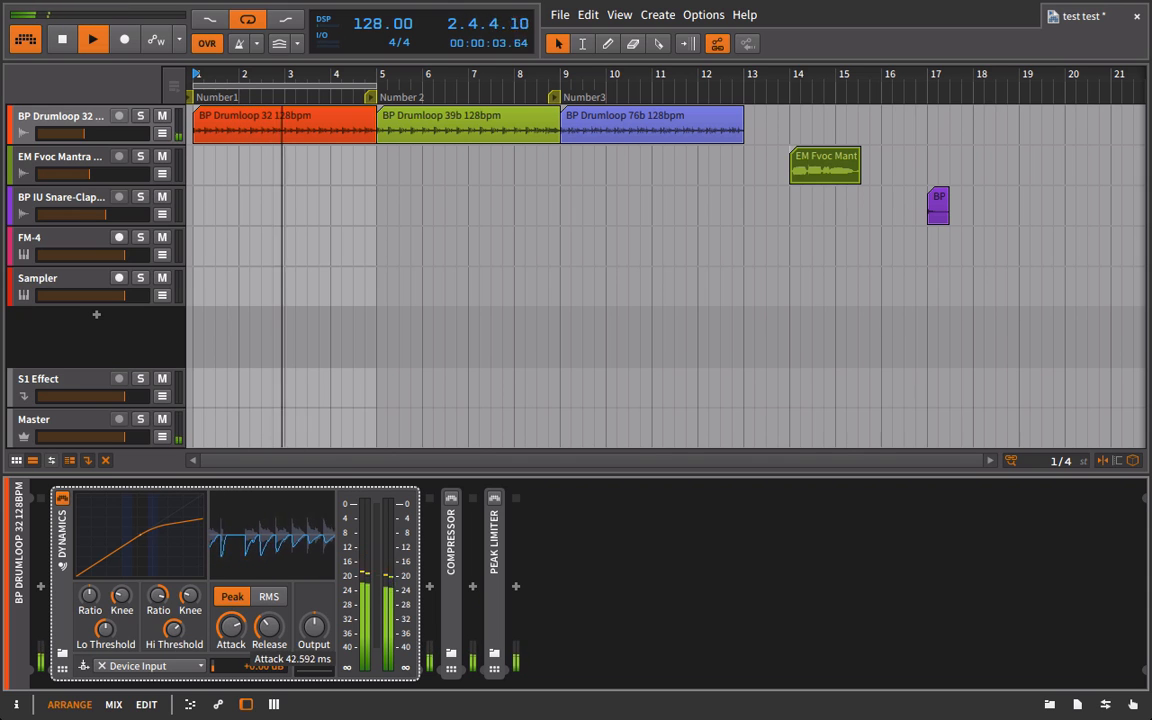
left_click_drag(268, 627, 268, 638)
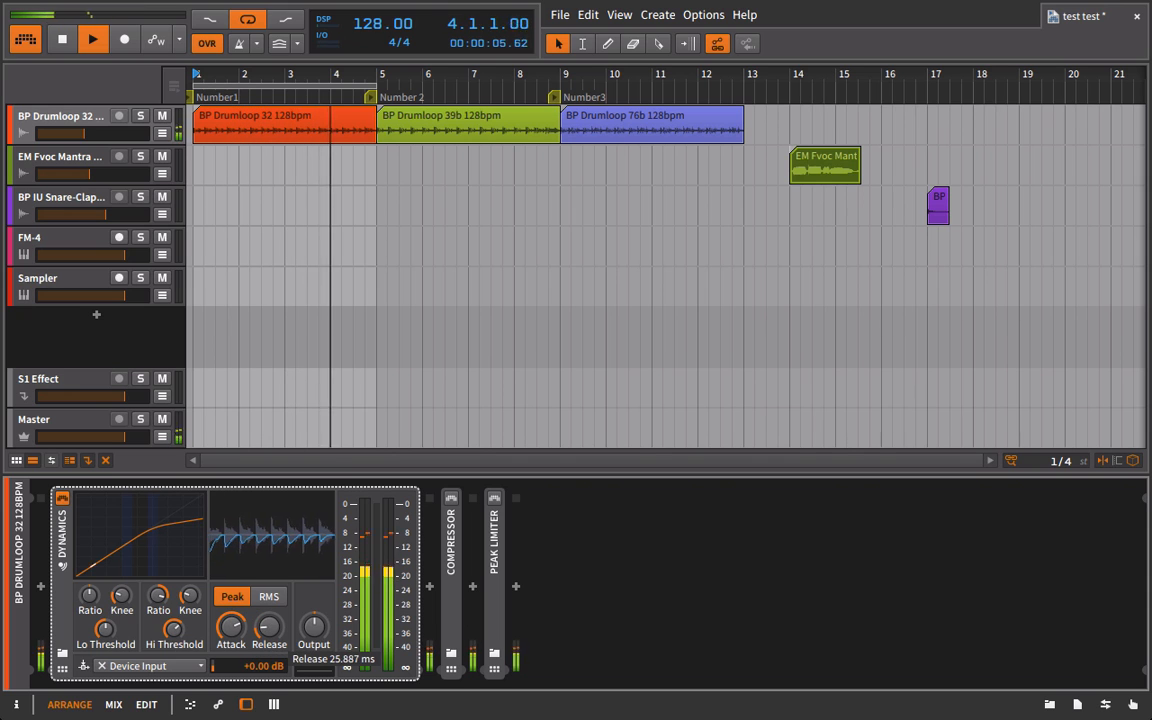
Try a lower high threshold on Dynamics, and reset the high threshold and high ratio to their defaults.
mouse_move(170, 631)
left_mouse_down()
mouse_move(170, 646)
mouse_move(175, 635)
left_mouse_up()
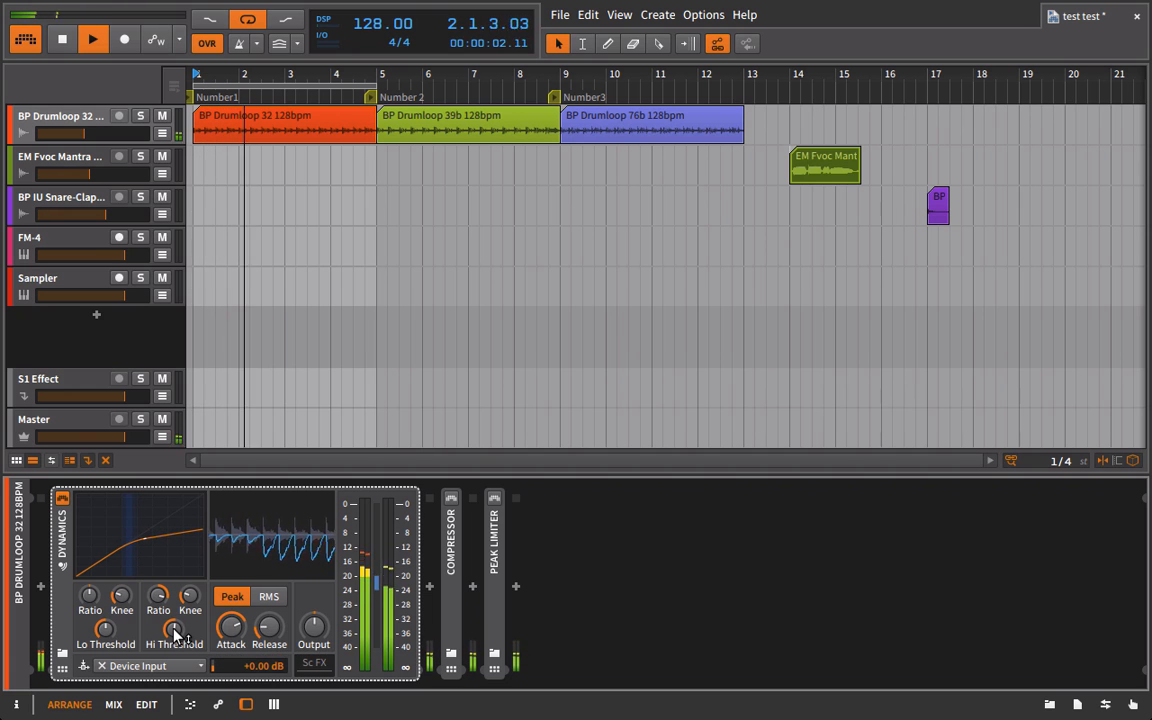
double_click(175, 635)
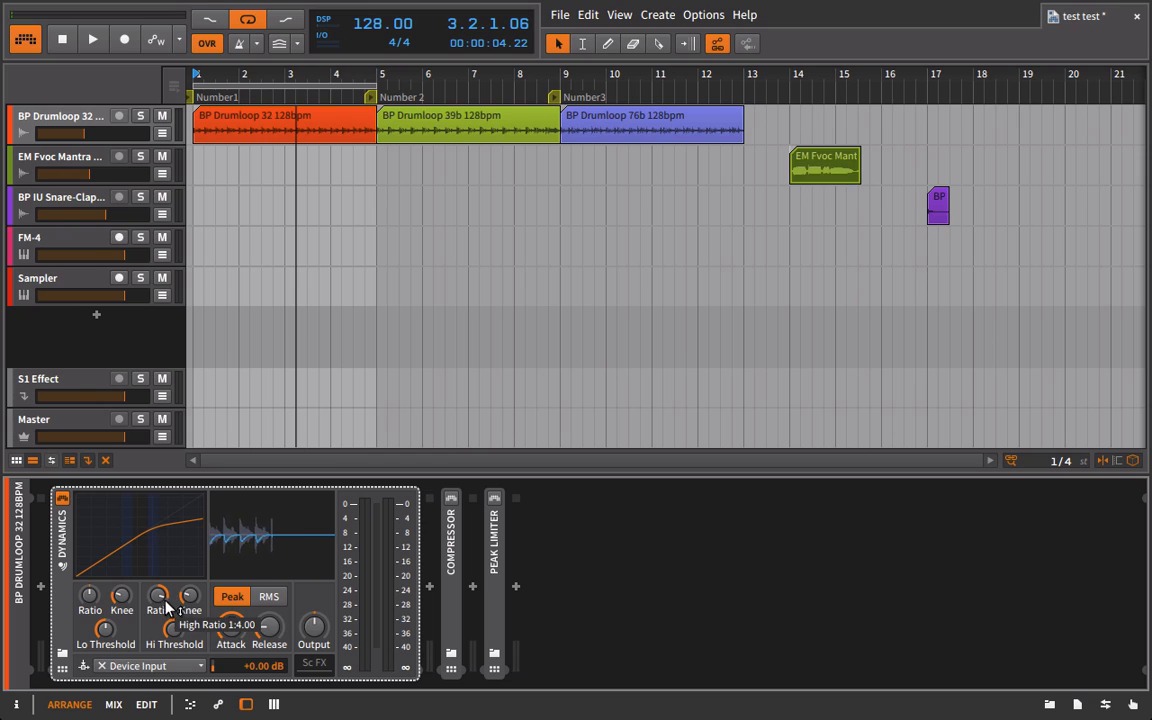
double_click(163, 600)
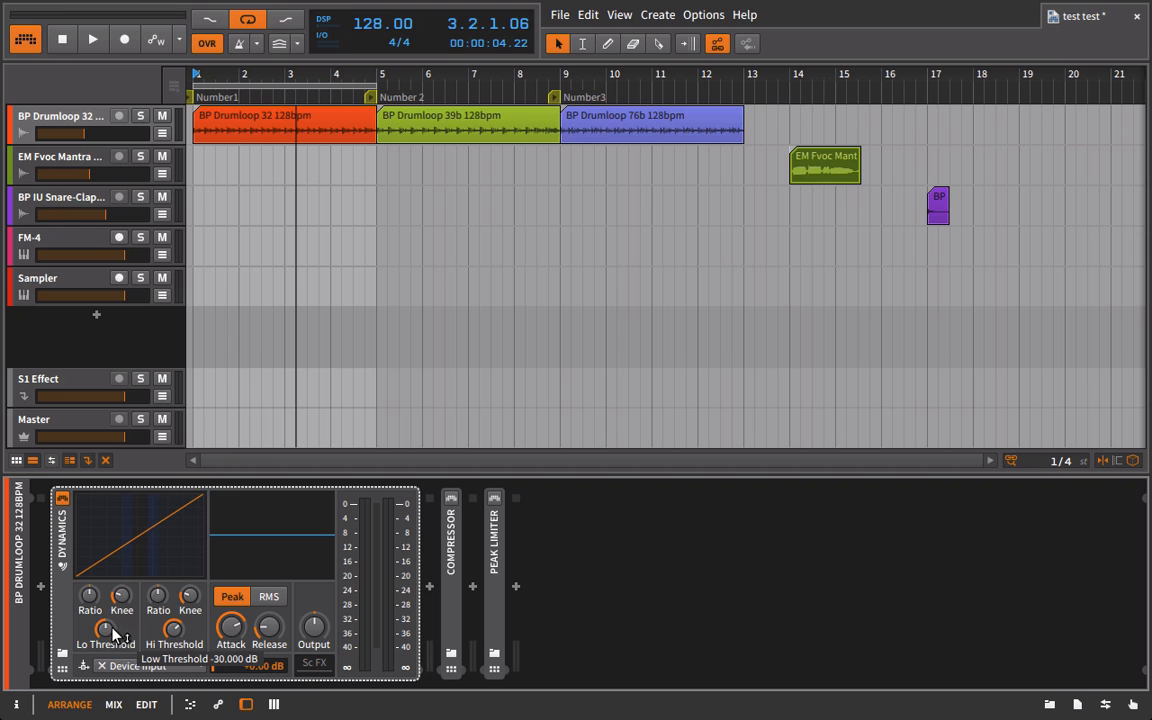
Set the Dynamics low ratio to 1:1.38 and raise the low threshold during playback, and disable the device when done.
key("space")
left_click_drag(89, 597, 89, 582)
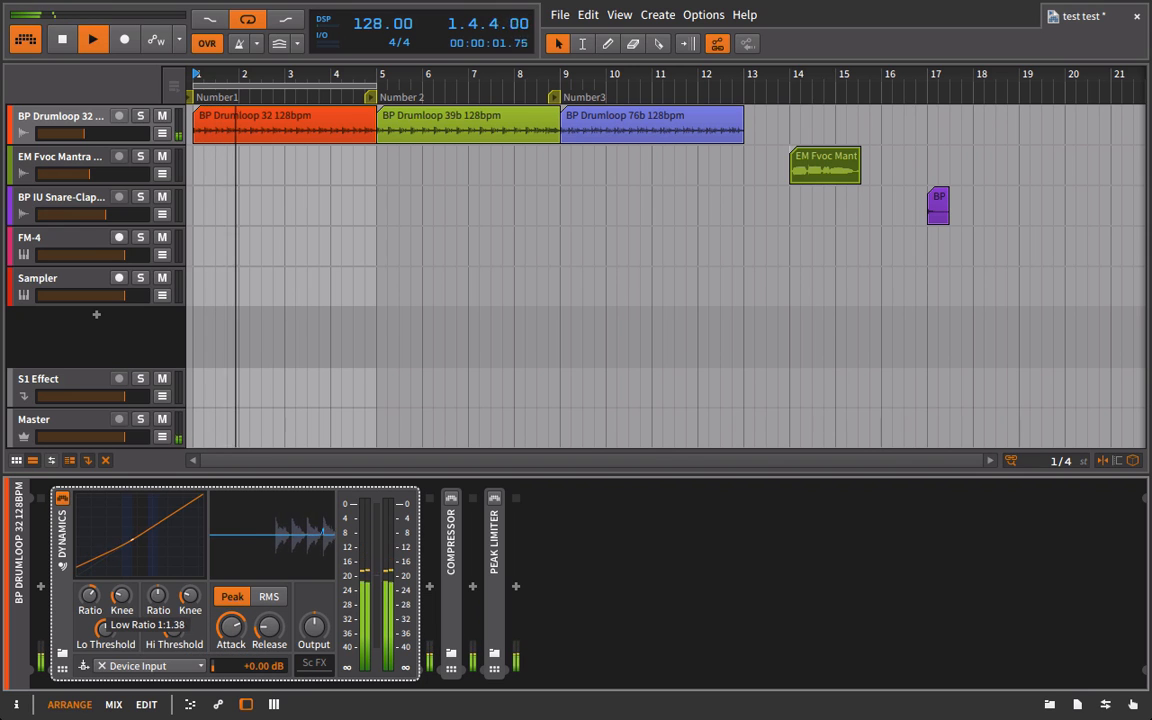
mouse_move(105, 628)
left_mouse_down()
mouse_move(105, 610)
mouse_move(110, 623)
mouse_move(119, 612)
mouse_move(119, 630)
left_mouse_up()
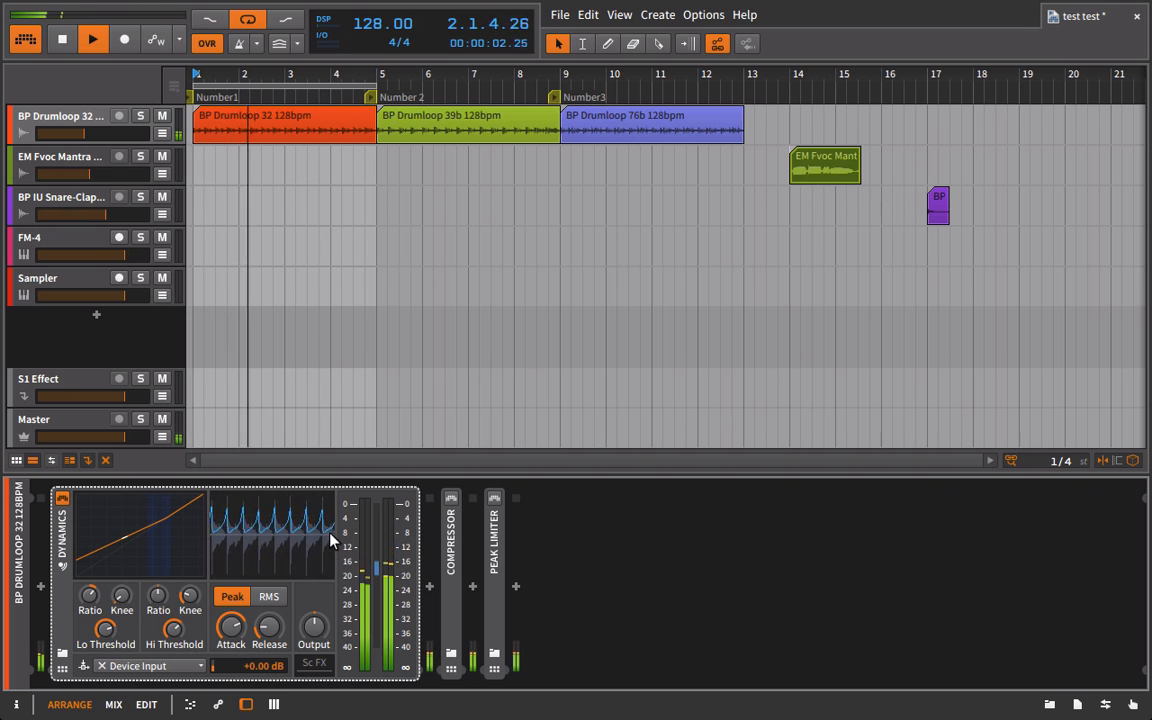
left_click(61, 498)
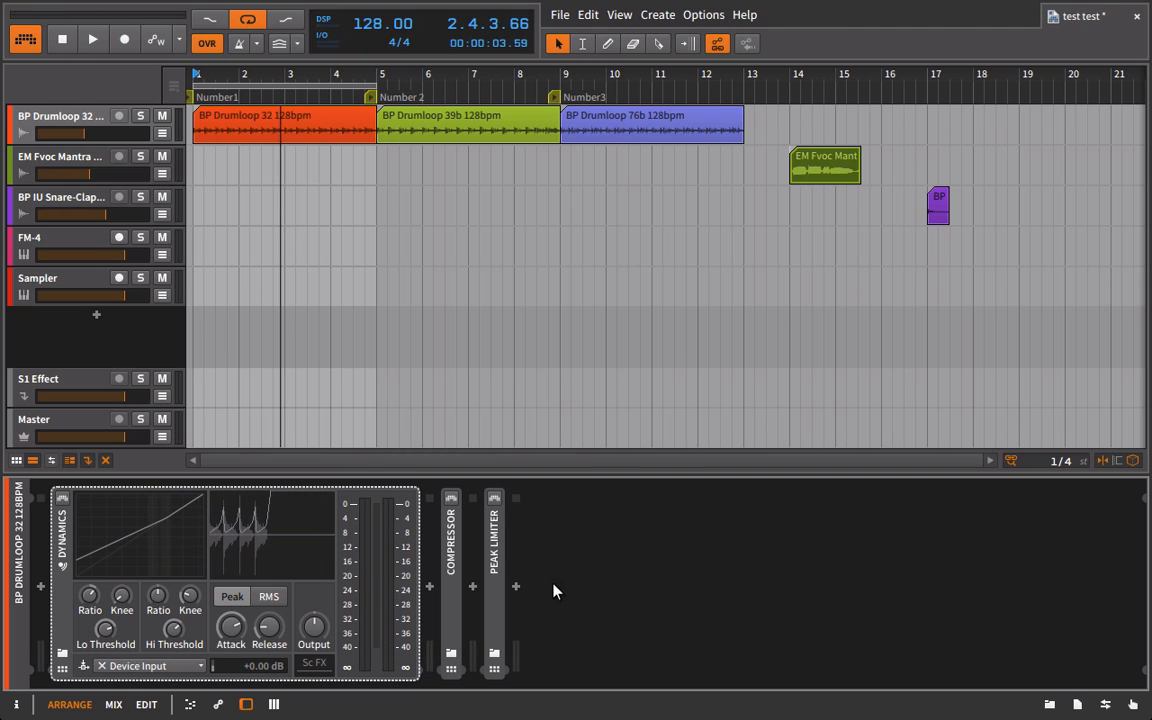
Expand and enable the Compressor, and play the drum loop to examine its gain reduction display.
left_click(444, 545)
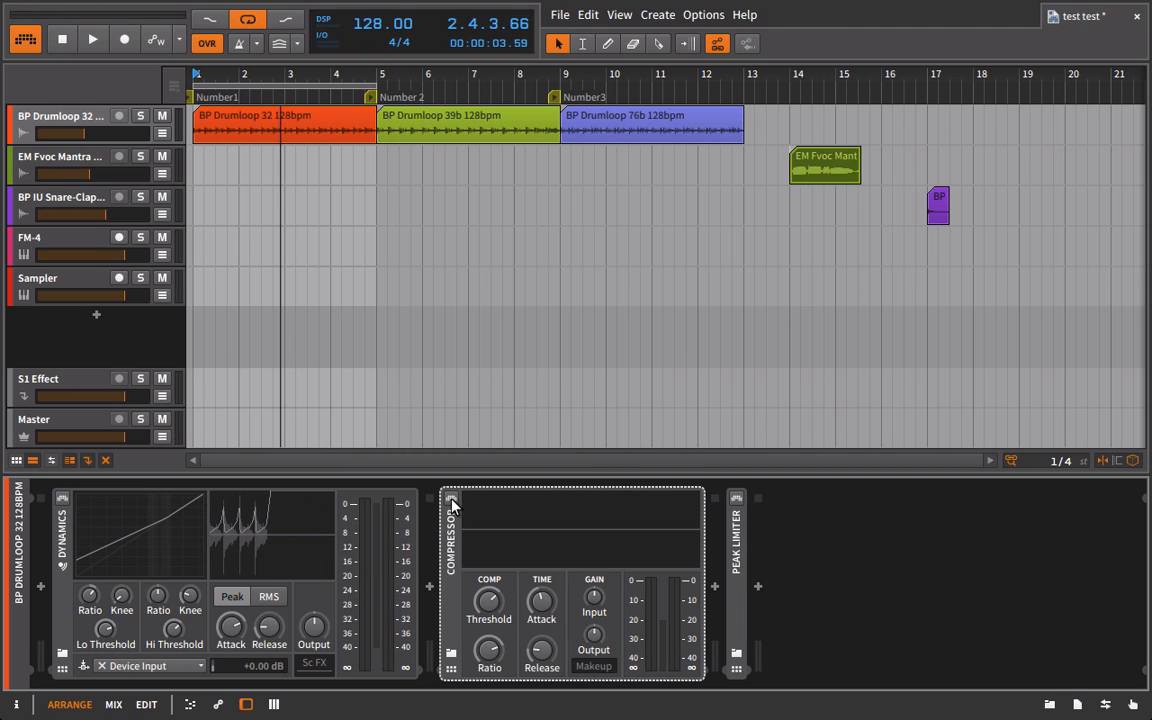
mouse_move(511, 627)
key("space")
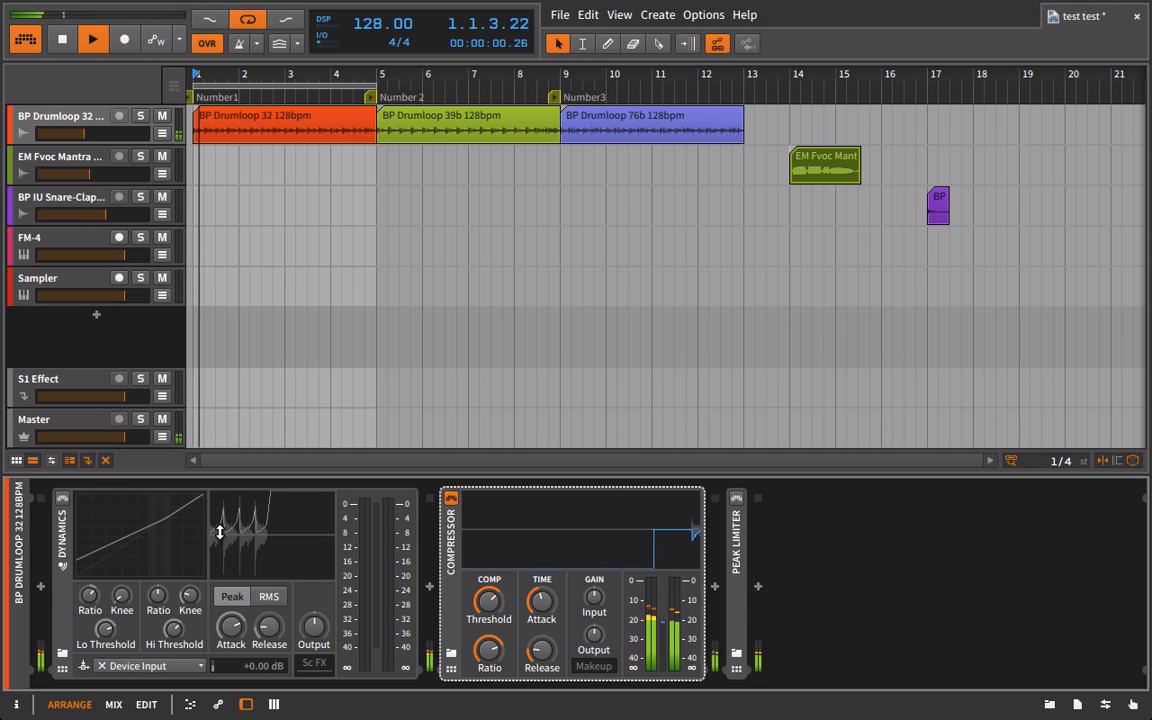
key("space")
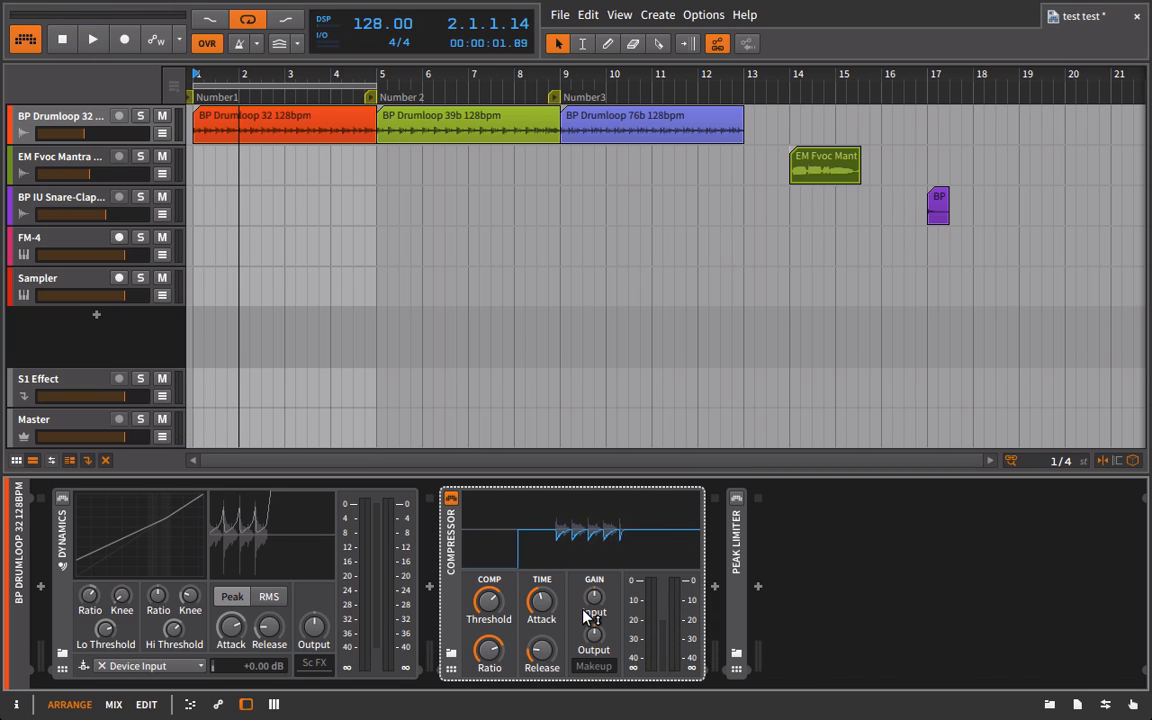
mouse_move(586, 614)
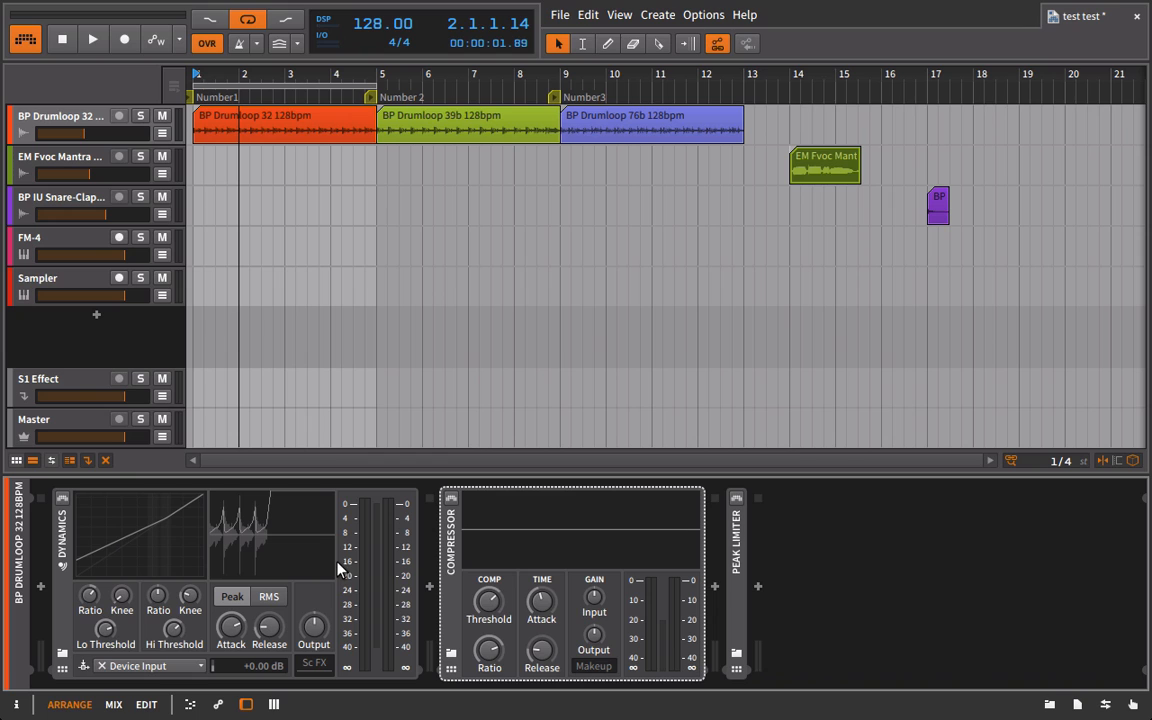
Collapse the Compressor and Dynamics devices and expand the Peak Limiter.
double_click(453, 543)
double_click(60, 501)
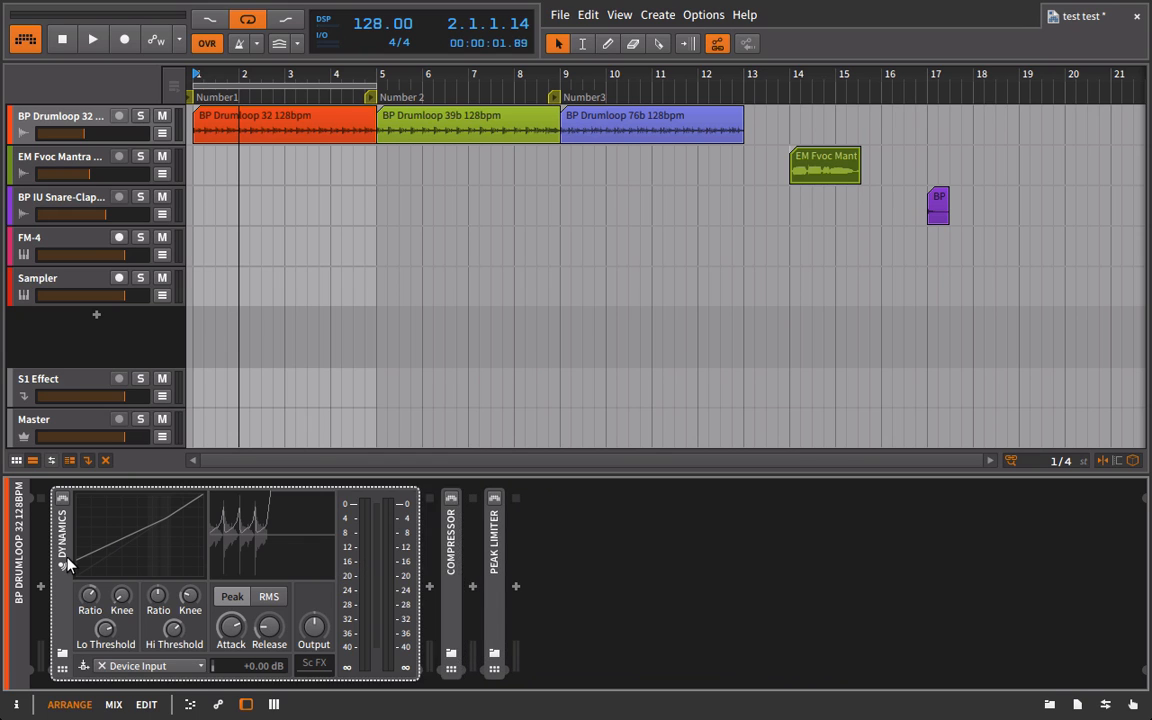
left_click(145, 555)
double_click(146, 553)
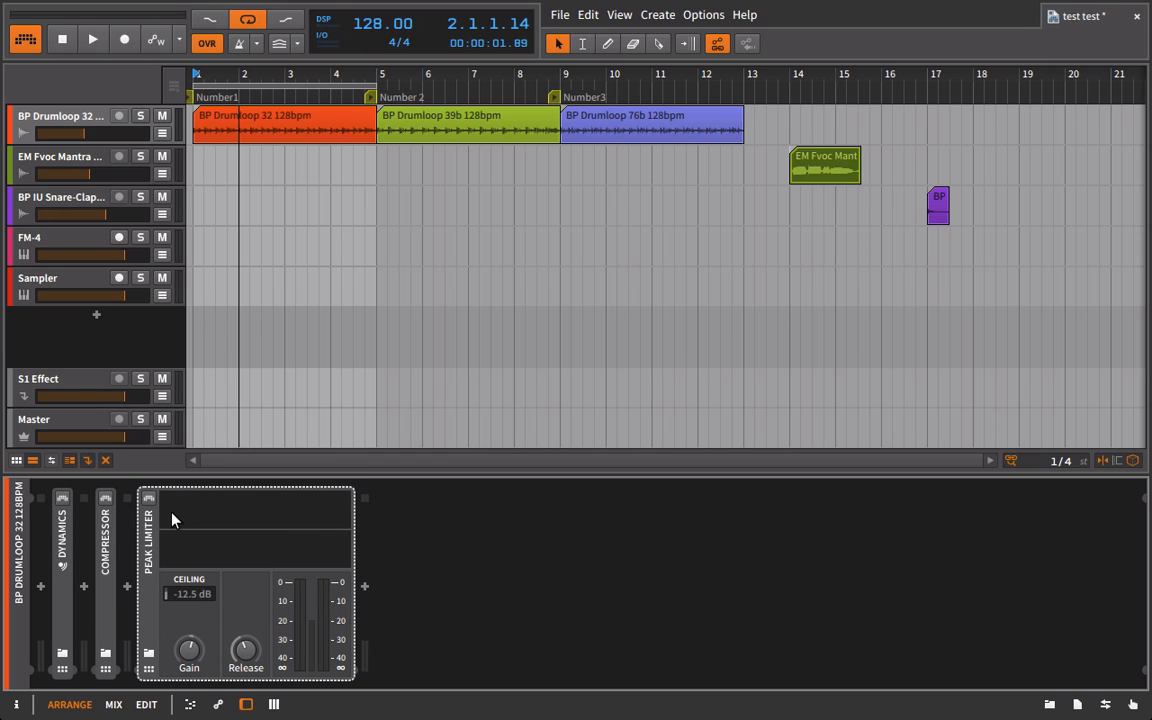
Play the drum loop through the enabled Peak Limiter and turn its release down to the minimum.
key("space")
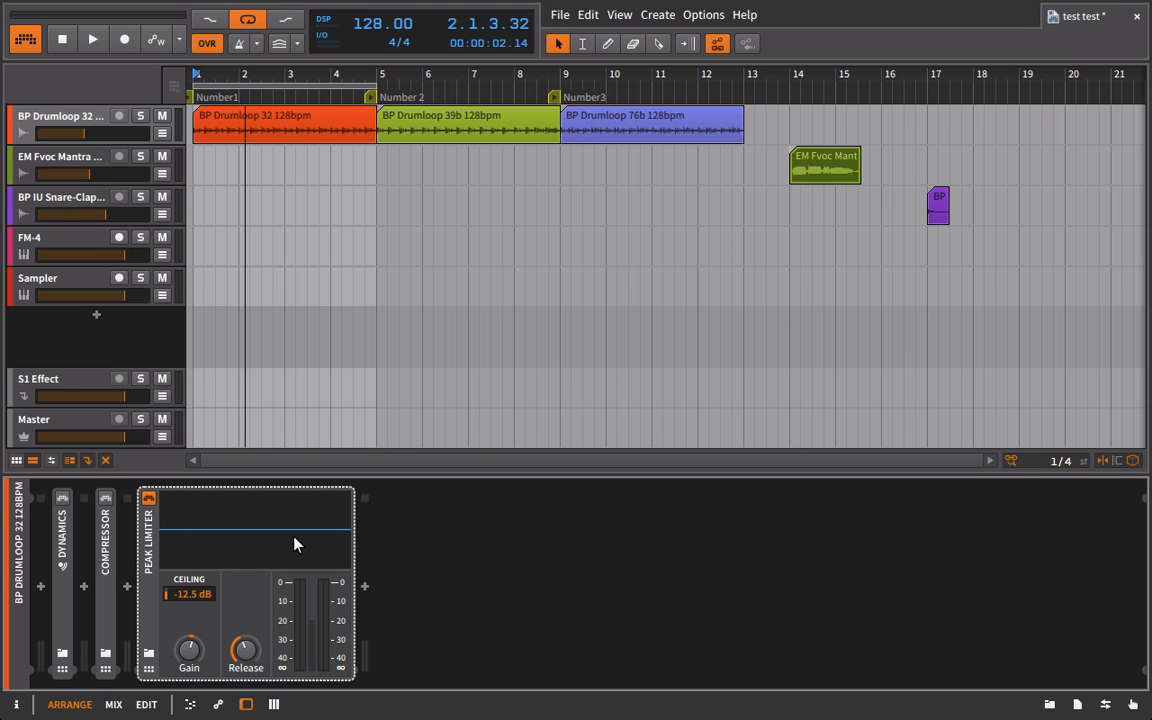
key("space")
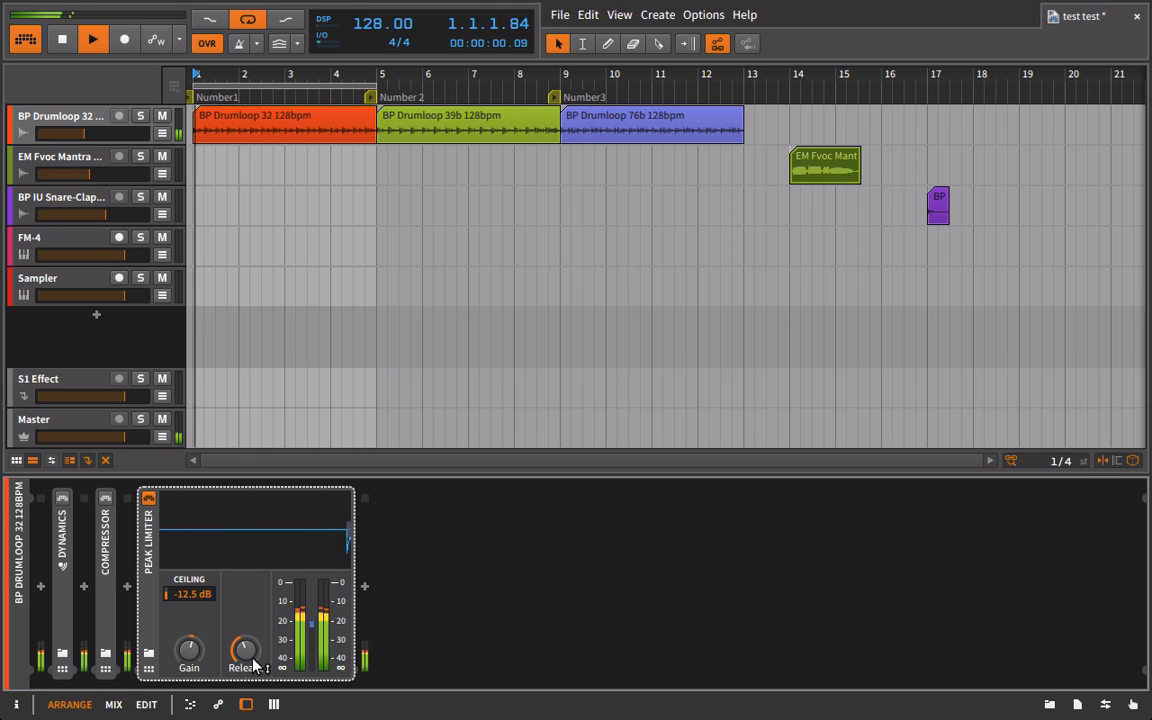
left_click_drag(256, 645, 257, 648)
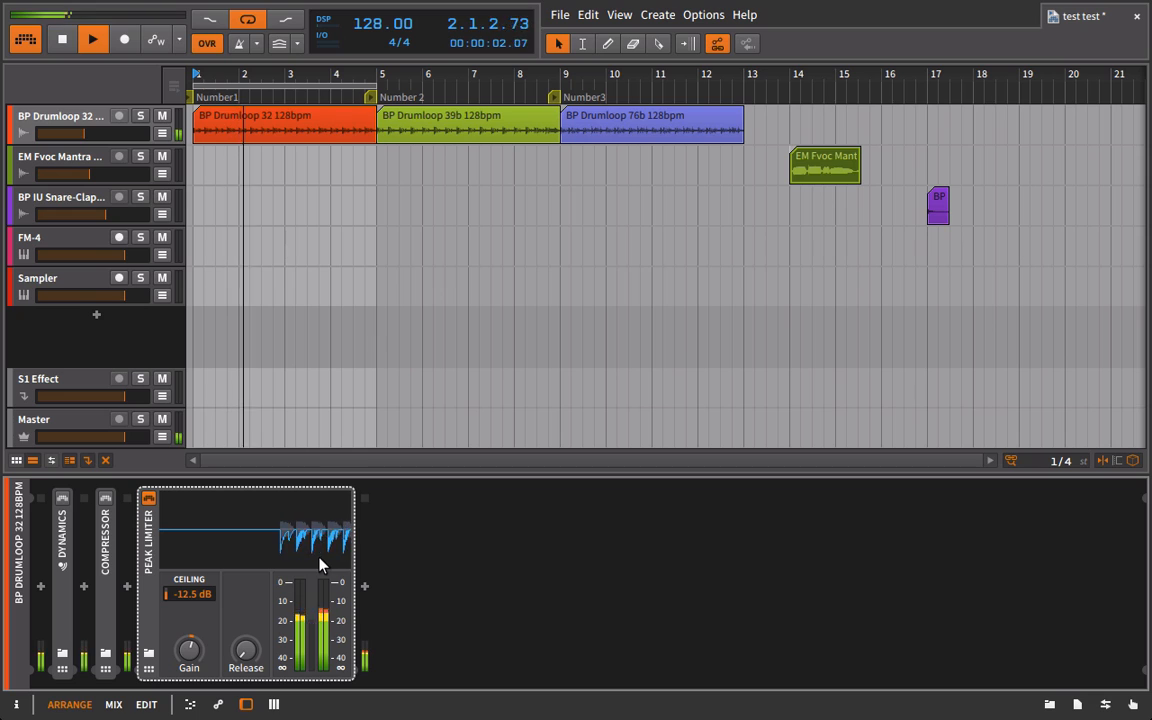
key("space")
mouse_move(267, 540)
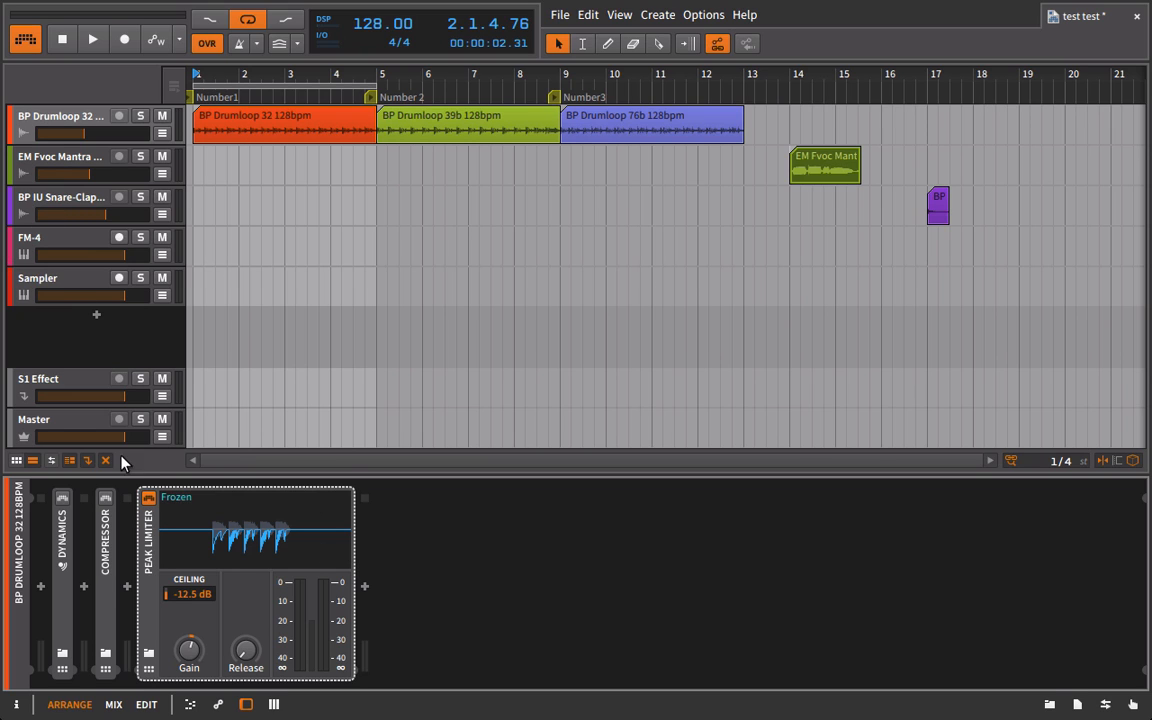
Select the BP IU Snare-Clap track and set the playback start to bar 17.
left_click(55, 208)
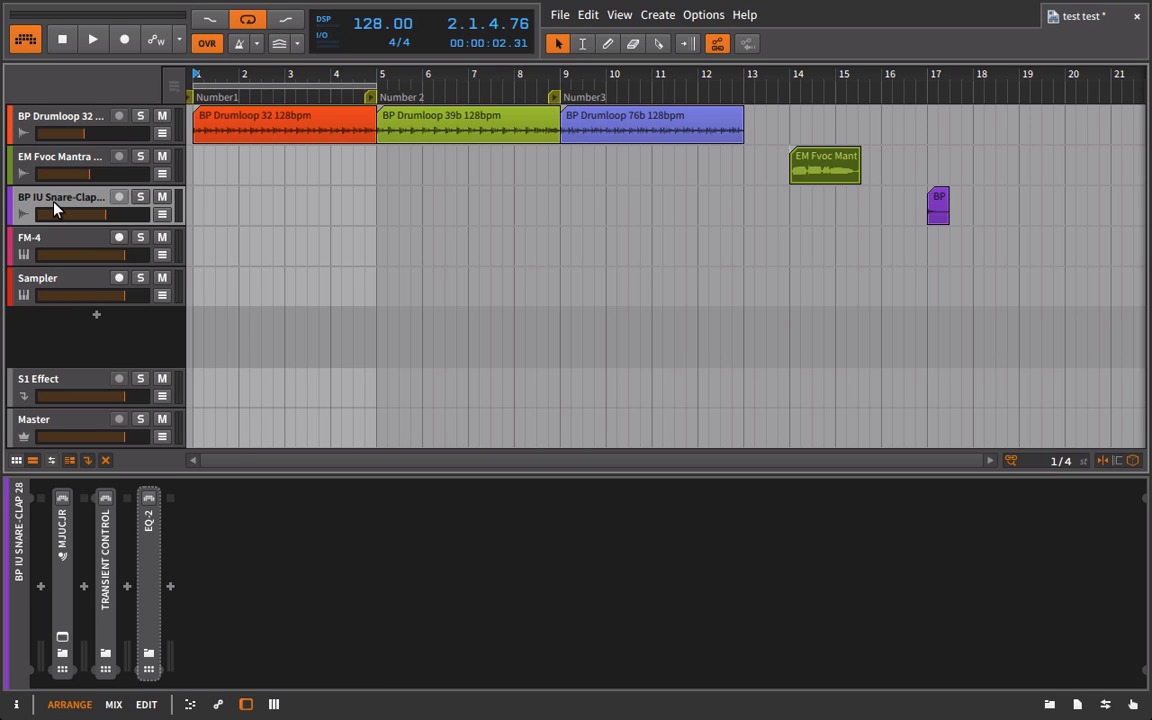
scroll(931, 126, "right", 3)
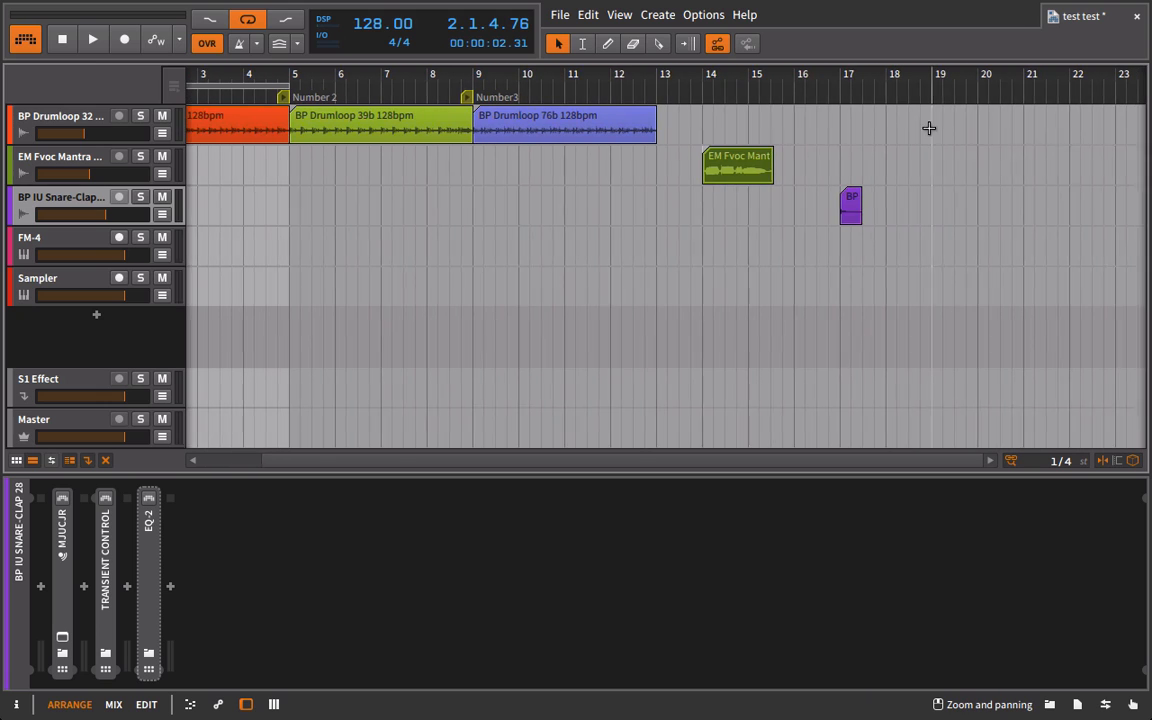
left_click(829, 74)
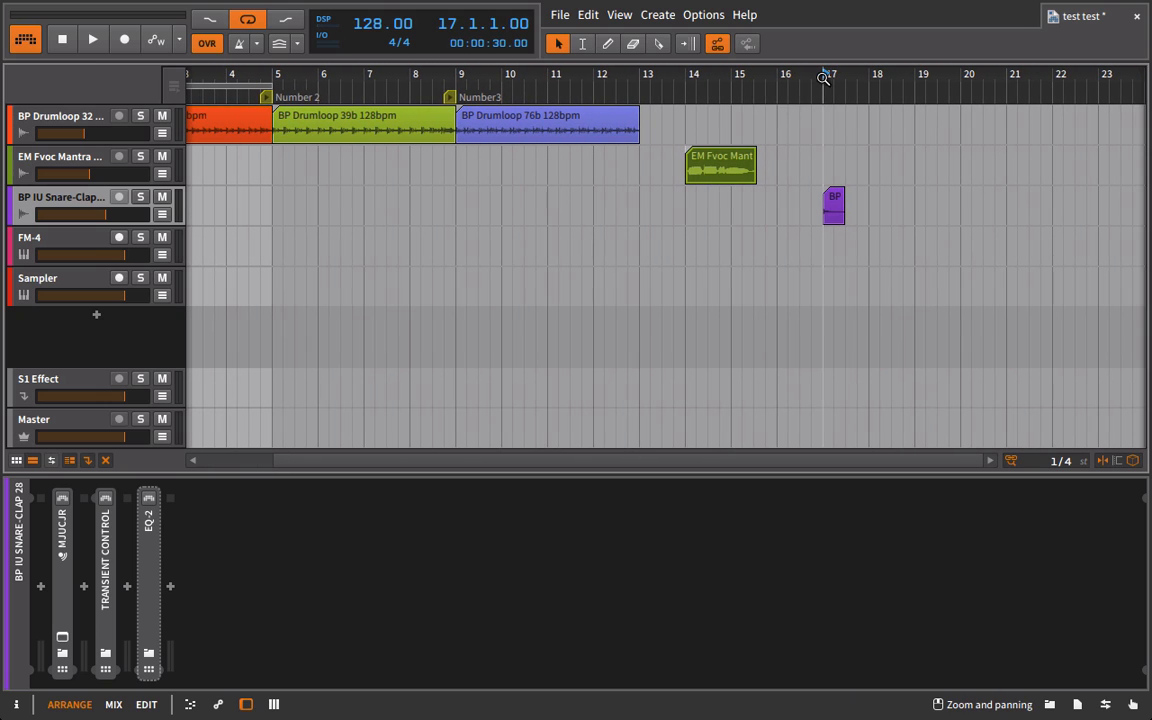
Expand and enable Transient Control, play the snare clip through it, and disable the device again.
left_click(101, 537)
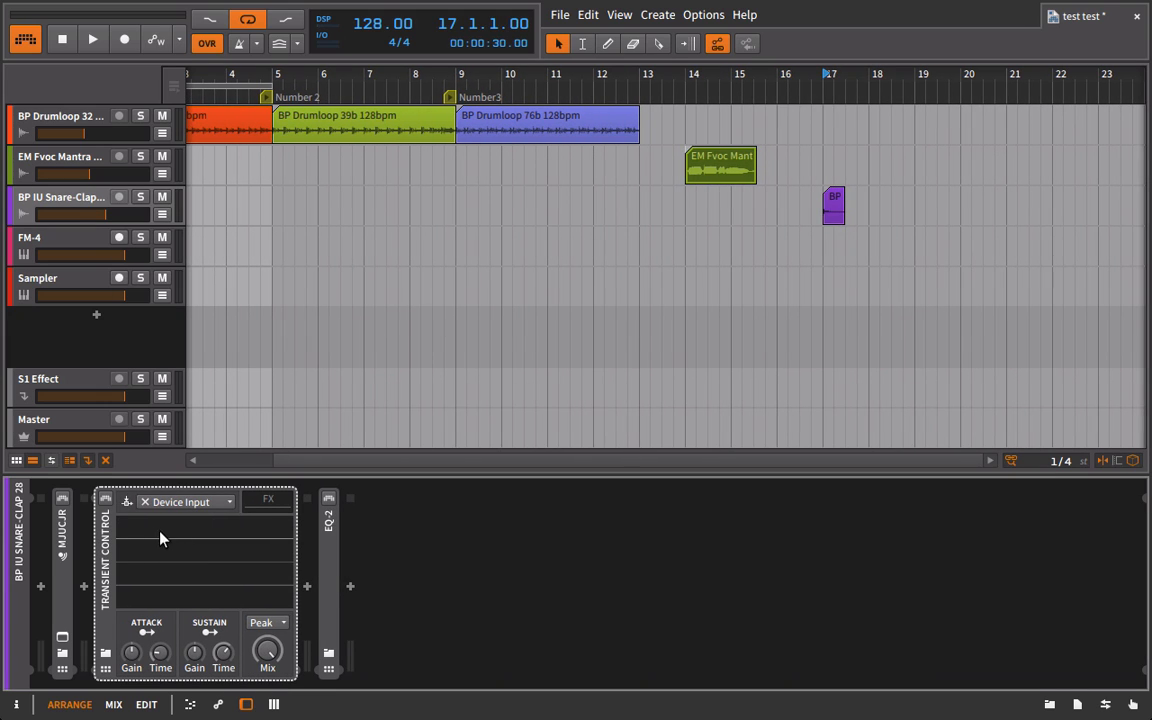
left_click(105, 498)
key("space")
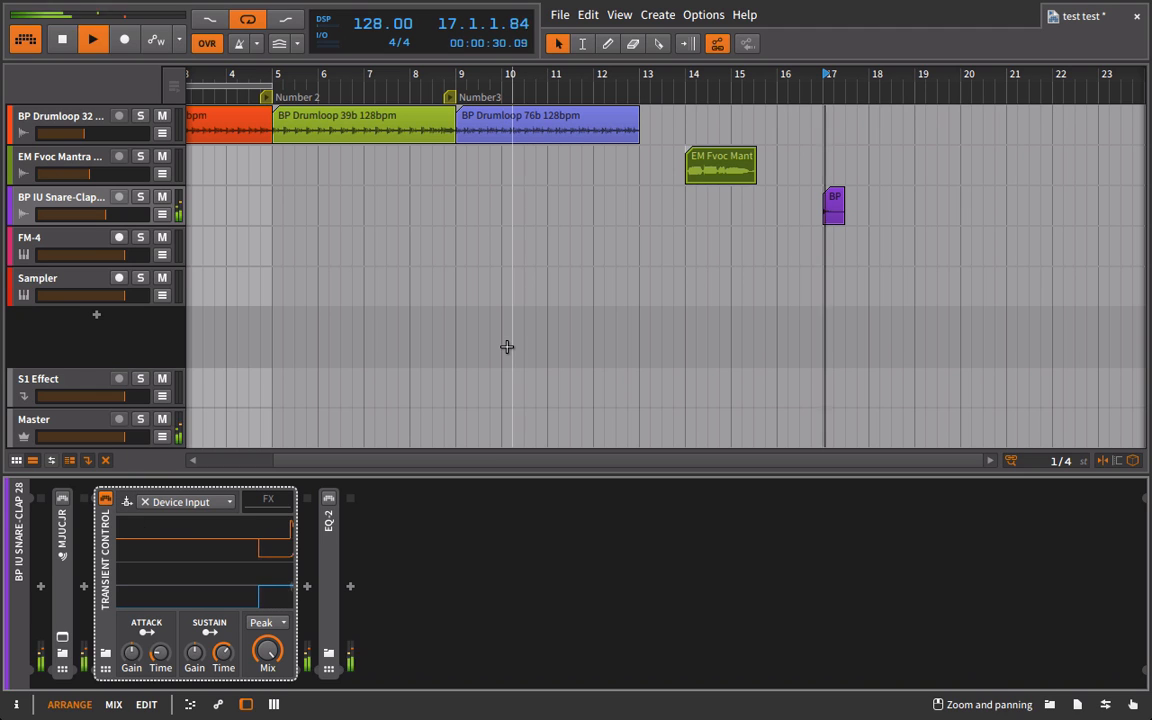
left_click(106, 500)
key("space")
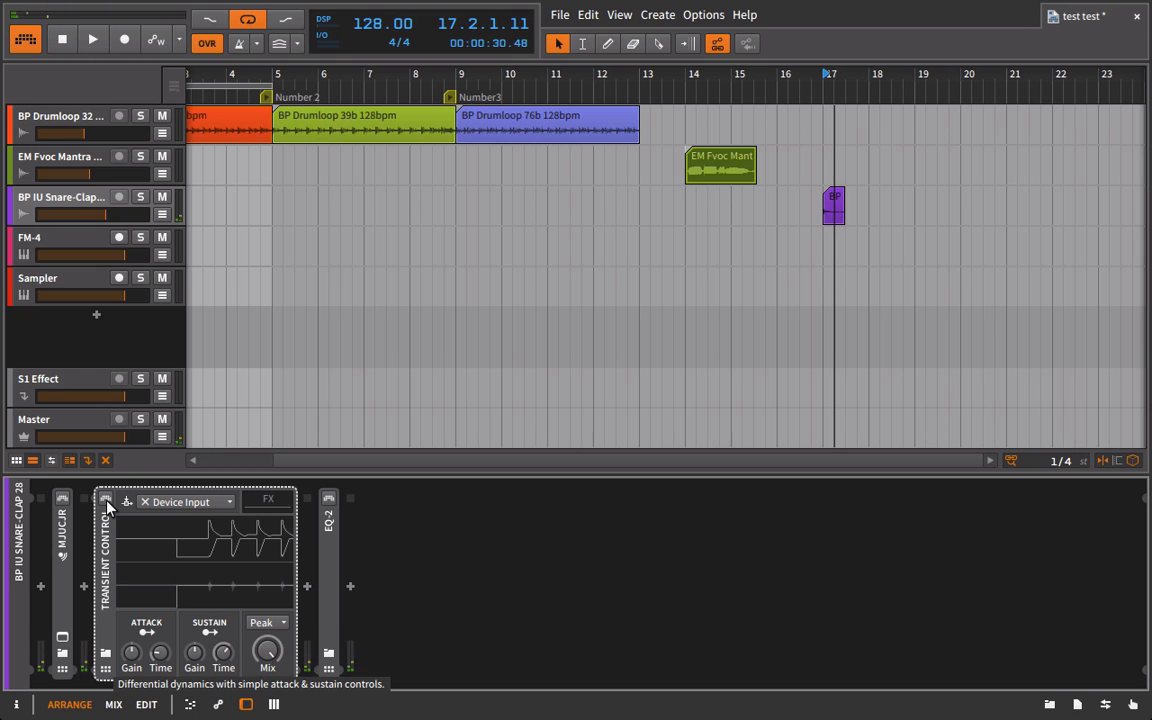
Enable Transient Control, raise its attack gain to 96 % and replay the snare clip.
left_click(106, 500)
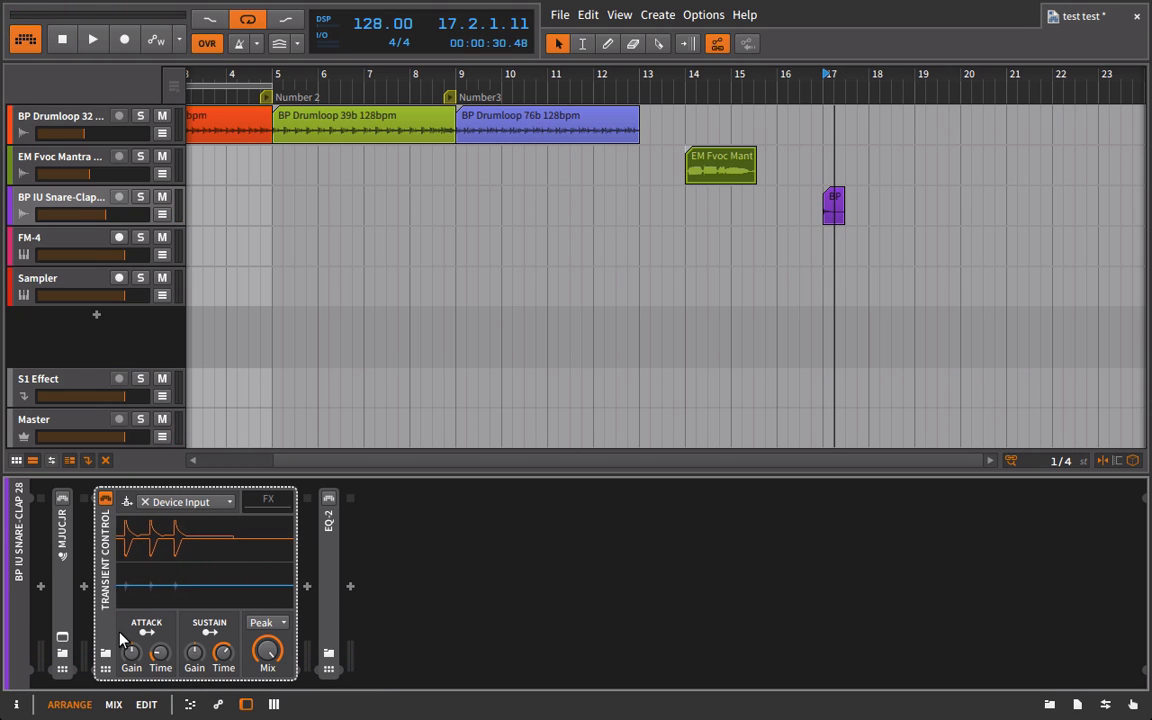
key("space")
key("space")
key("space")
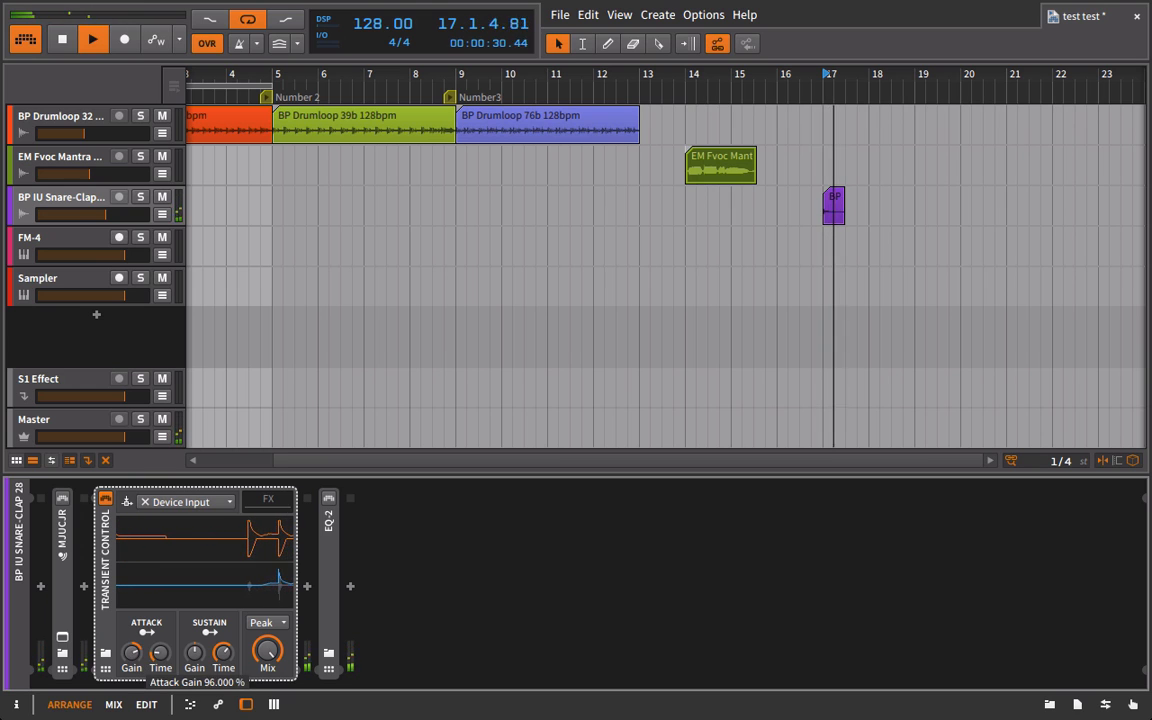
key("space")
key("space")
key("space")
key("space")
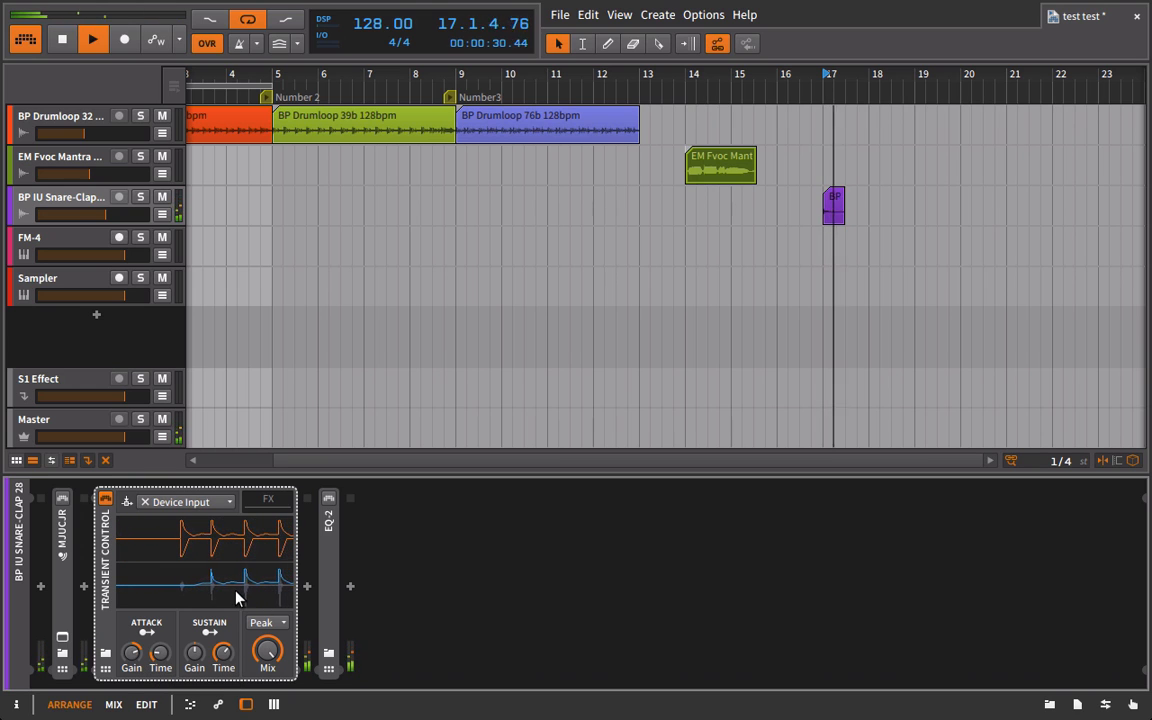
key("space")
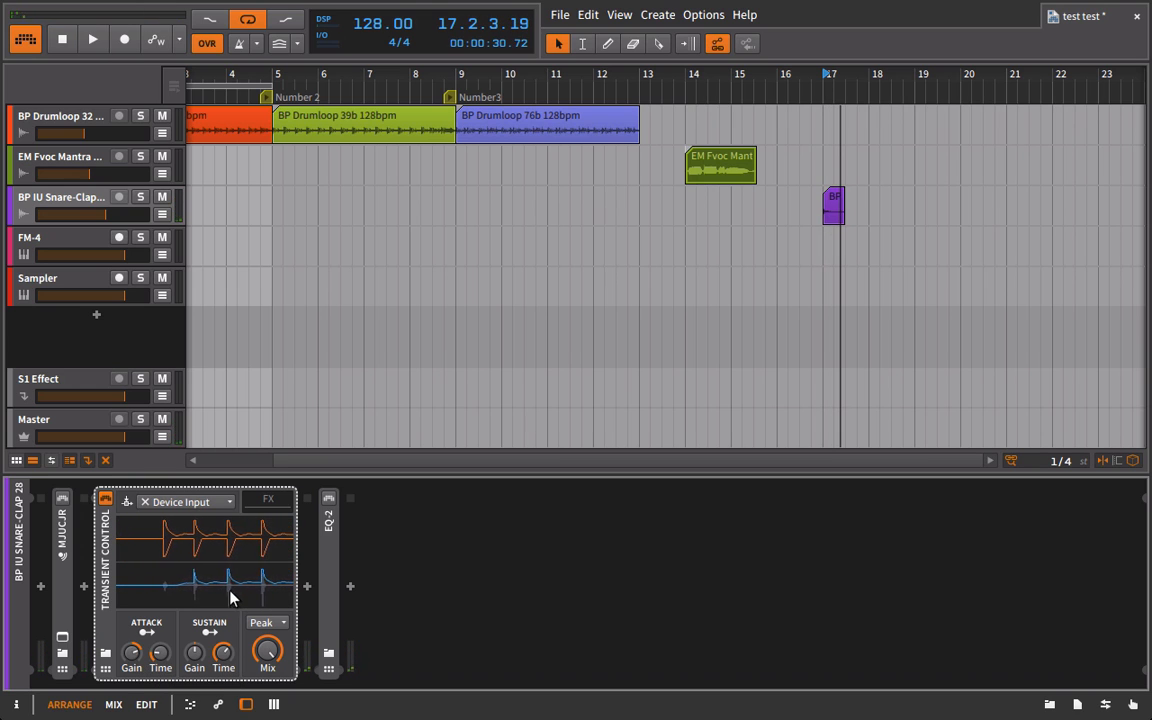
Turn Transient Control's attack gain down to a negative value and replay the snare clip.
left_click(131, 652)
key("space")
key("space")
key("space")
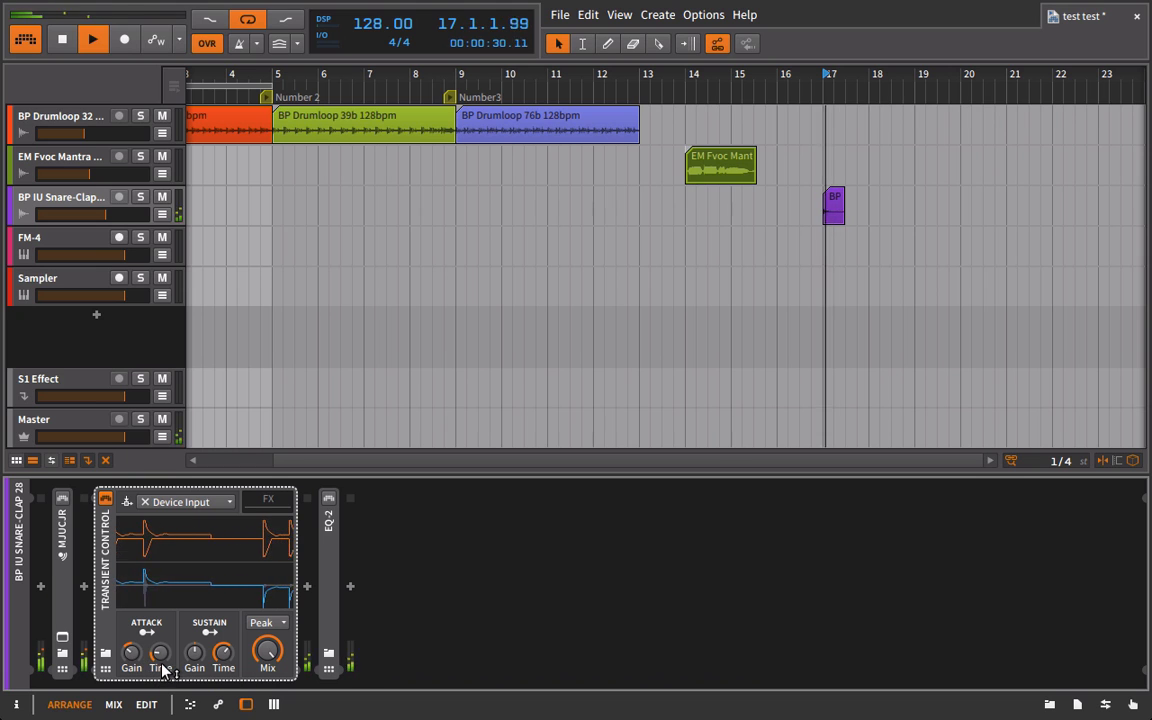
key("space")
key("space")
Lengthen Transient Control's attack time while replaying the snare clip.
left_click_drag(160, 657, 160, 620)
key("space")
key("space")
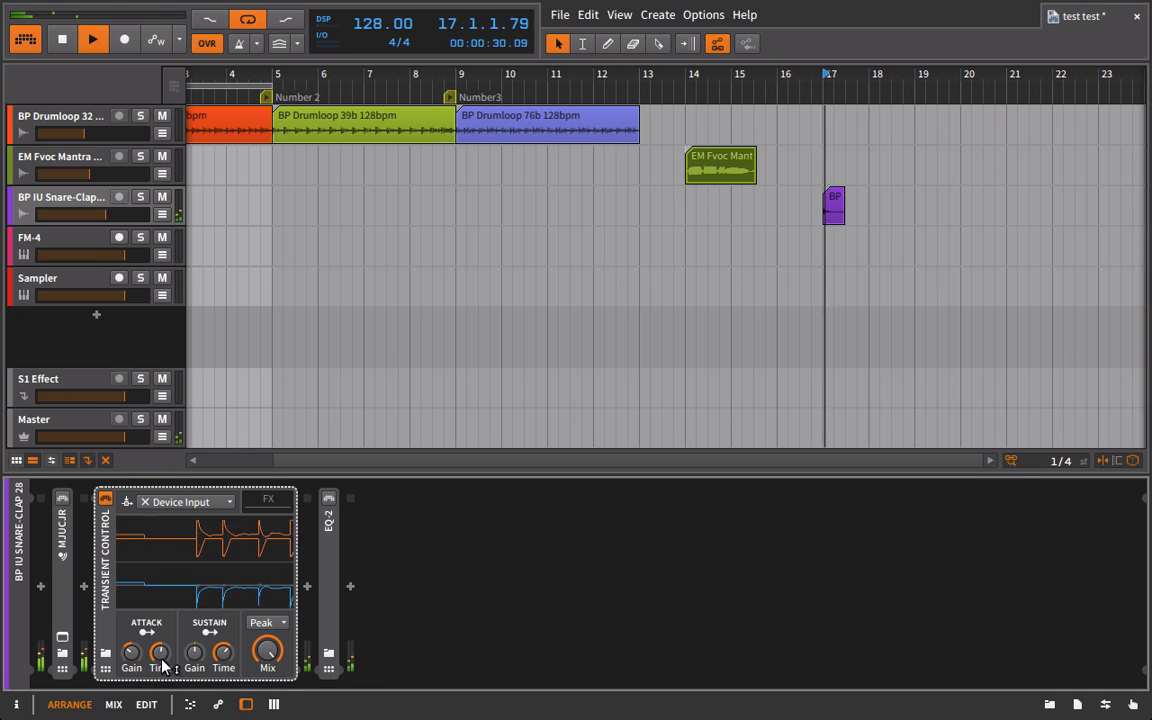
left_click(160, 657)
key("space")
key("space")
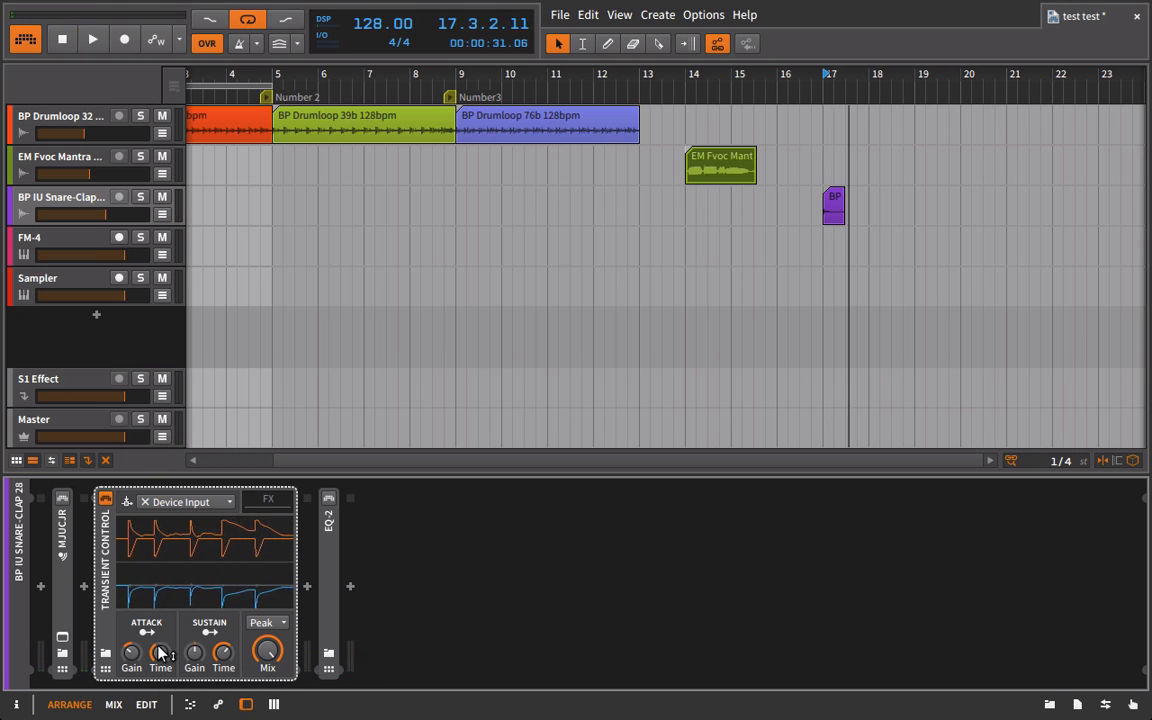
key("space")
key("space")
key("space")
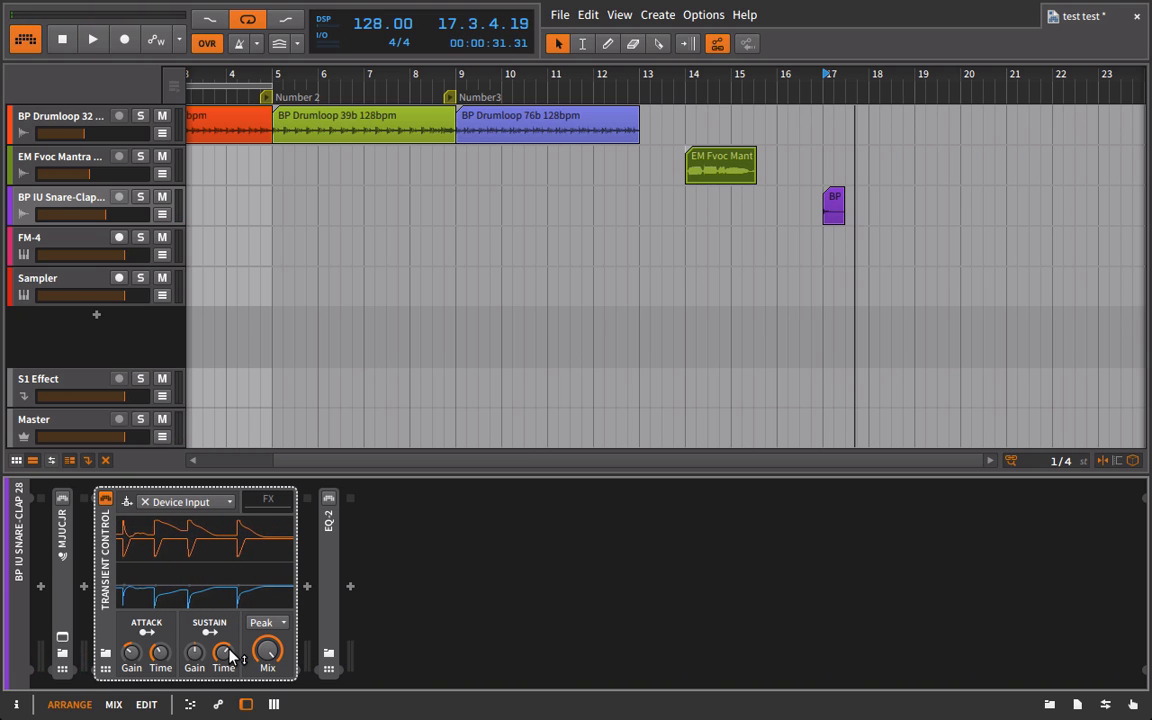
Raise Transient Control's sustain gain to about 68 % and replay the snare clip.
key("space")
key("space")
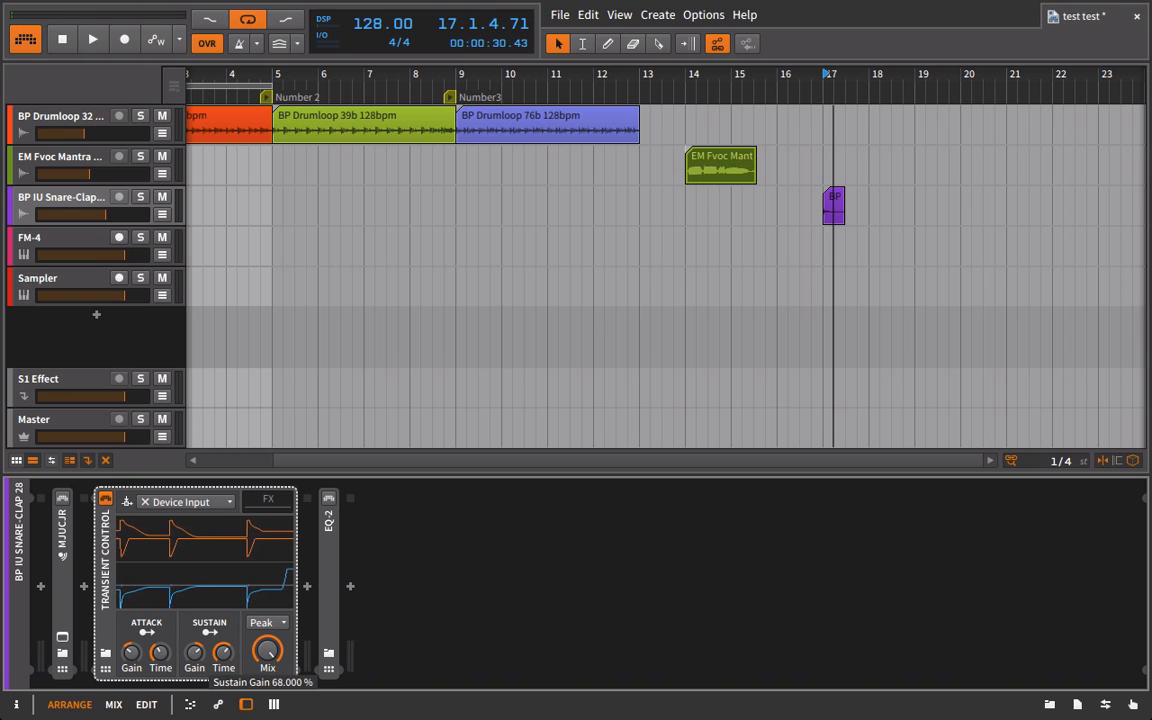
key("space")
key("space")
key("space")
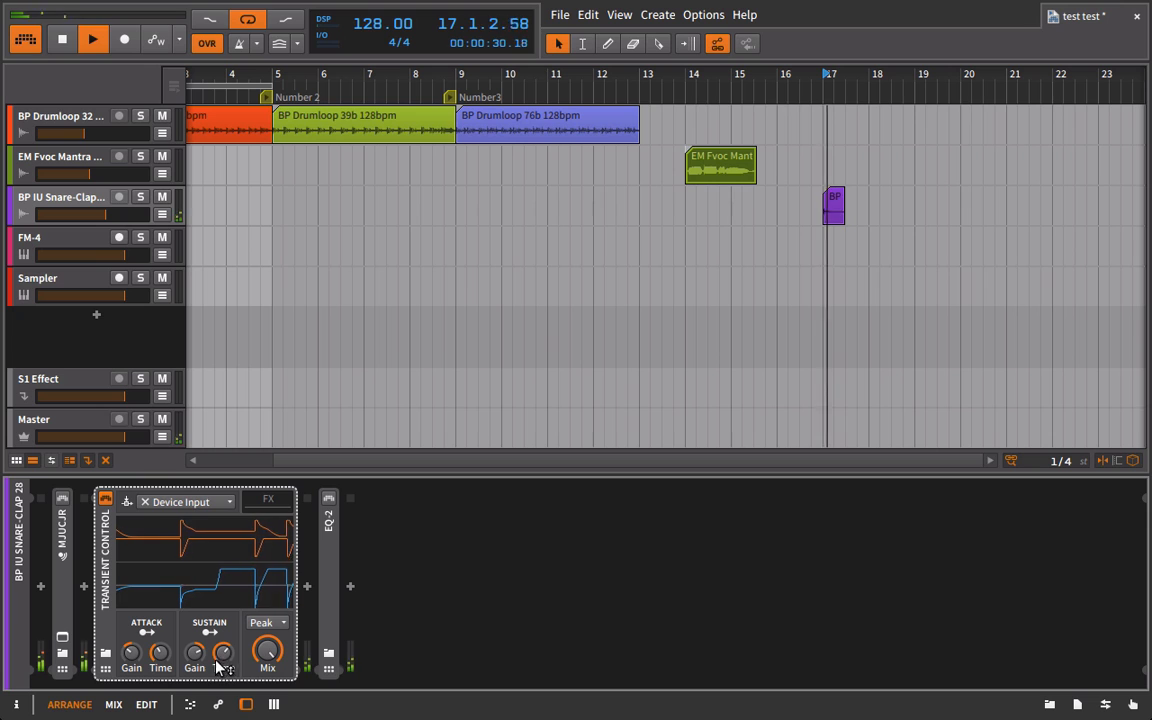
Shorten Transient Control's sustain time and replay the snare clip.
key("space")
key("space")
key("space")
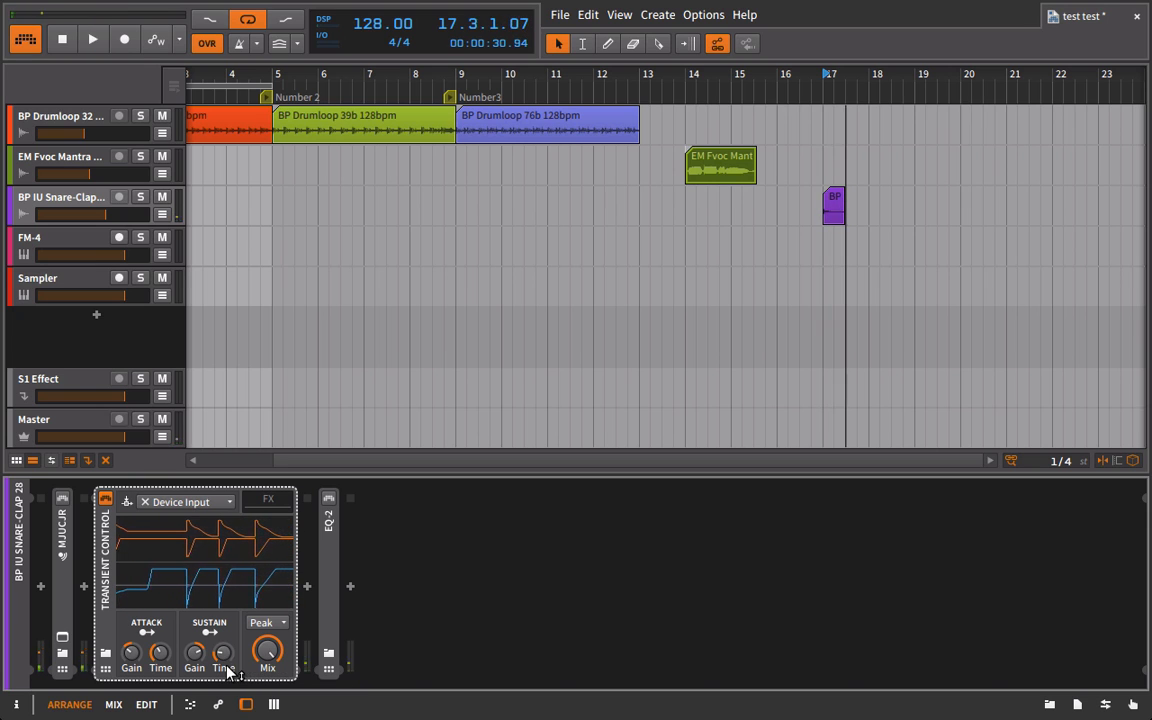
key("space")
key("space")
key("space")
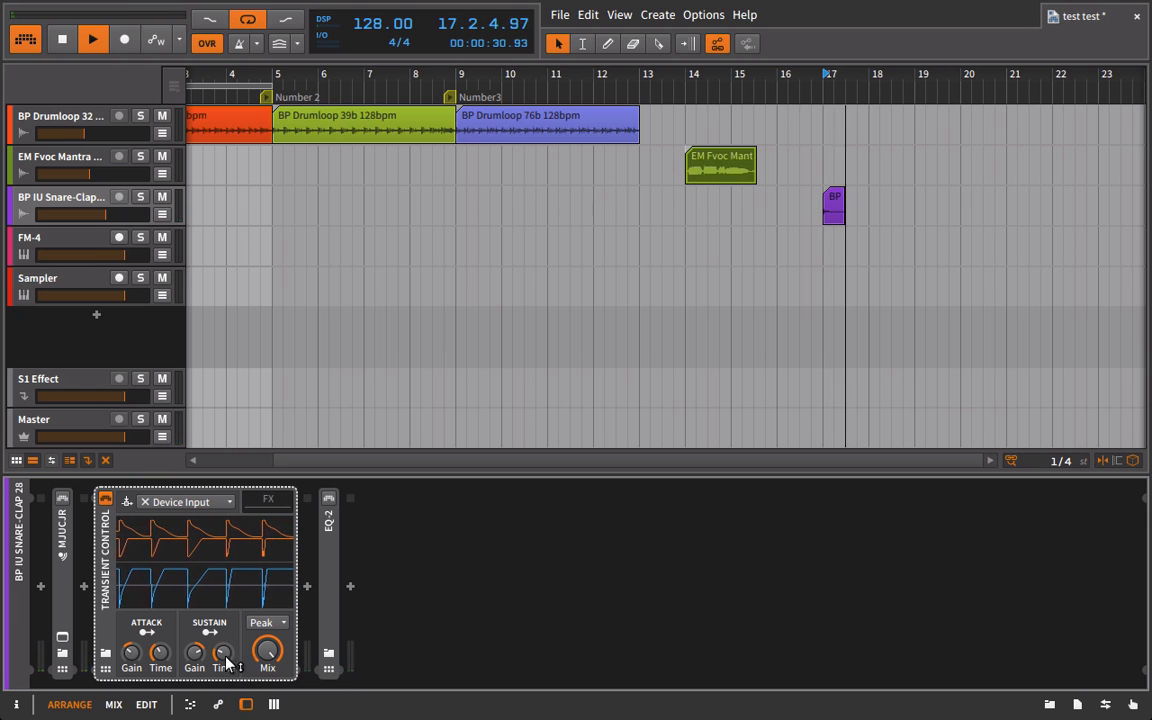
Lengthen Transient Control's sustain time and replay the snare clip several times.
key("space")
key("space")
key("space")
key("space")
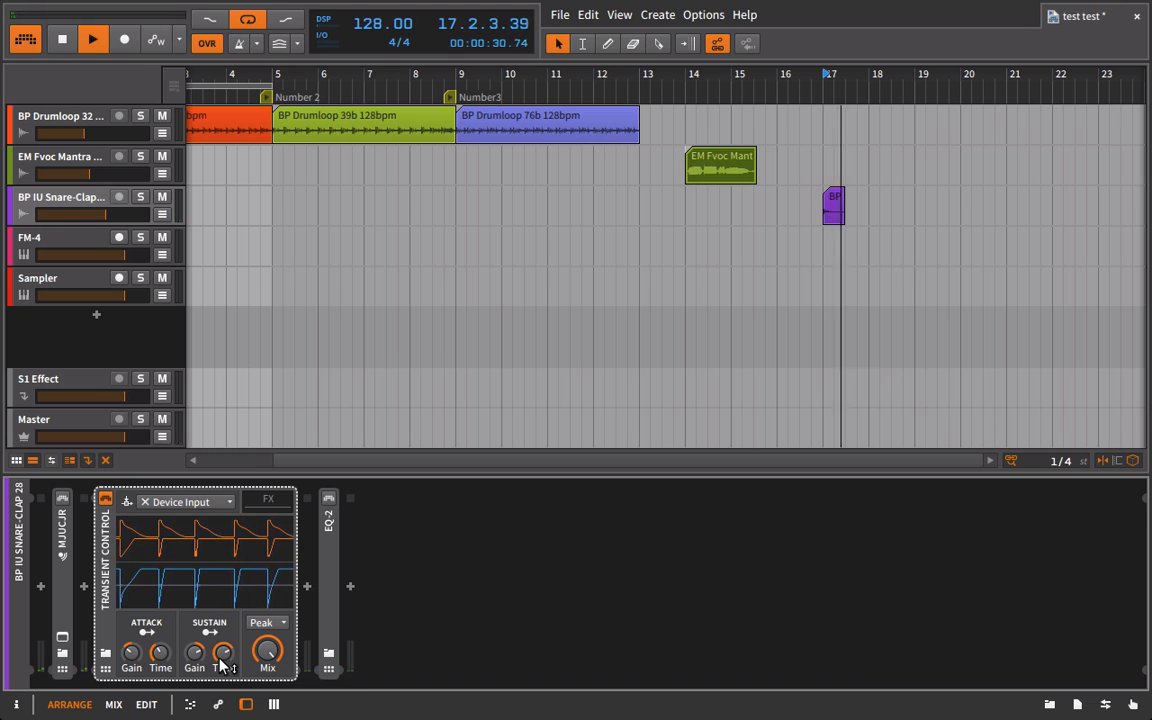
key("space")
key("space")
key("space")
key("space")
key("space")
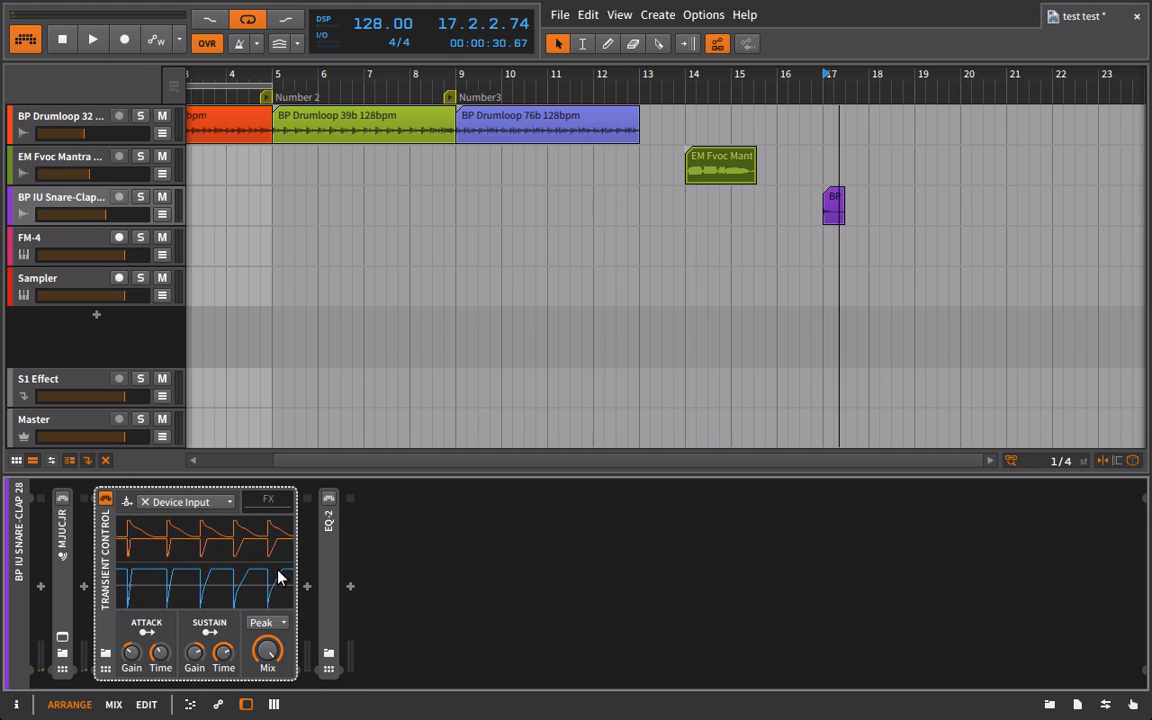
key("space")
Expand EQ-2 and boost its high band by 5 dB at 7.28 kHz.
double_click(331, 530)
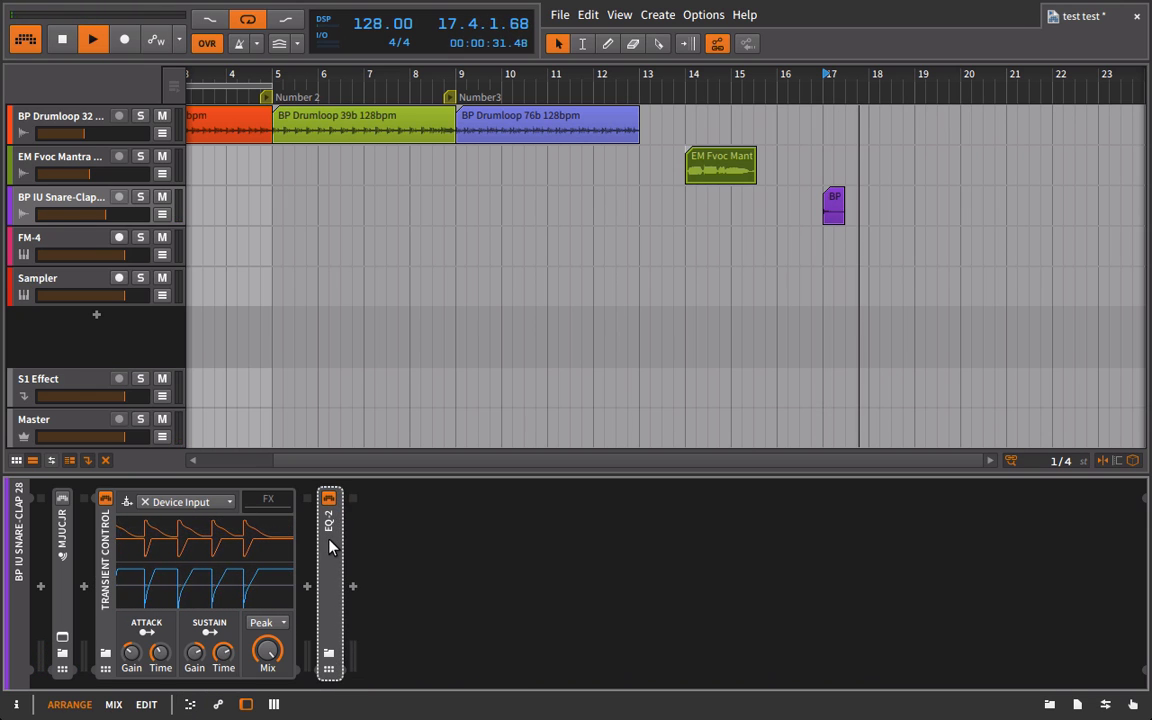
left_click_drag(424, 544, 416, 533)
left_click_drag(428, 540, 442, 533)
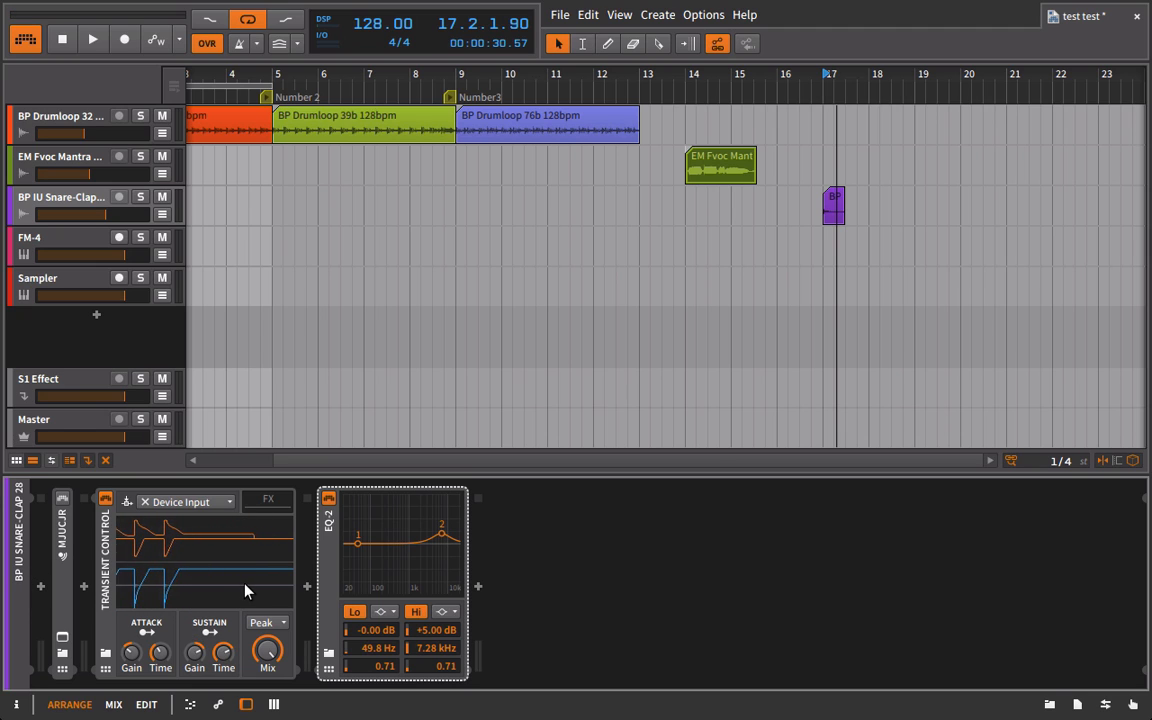
left_click(113, 582)
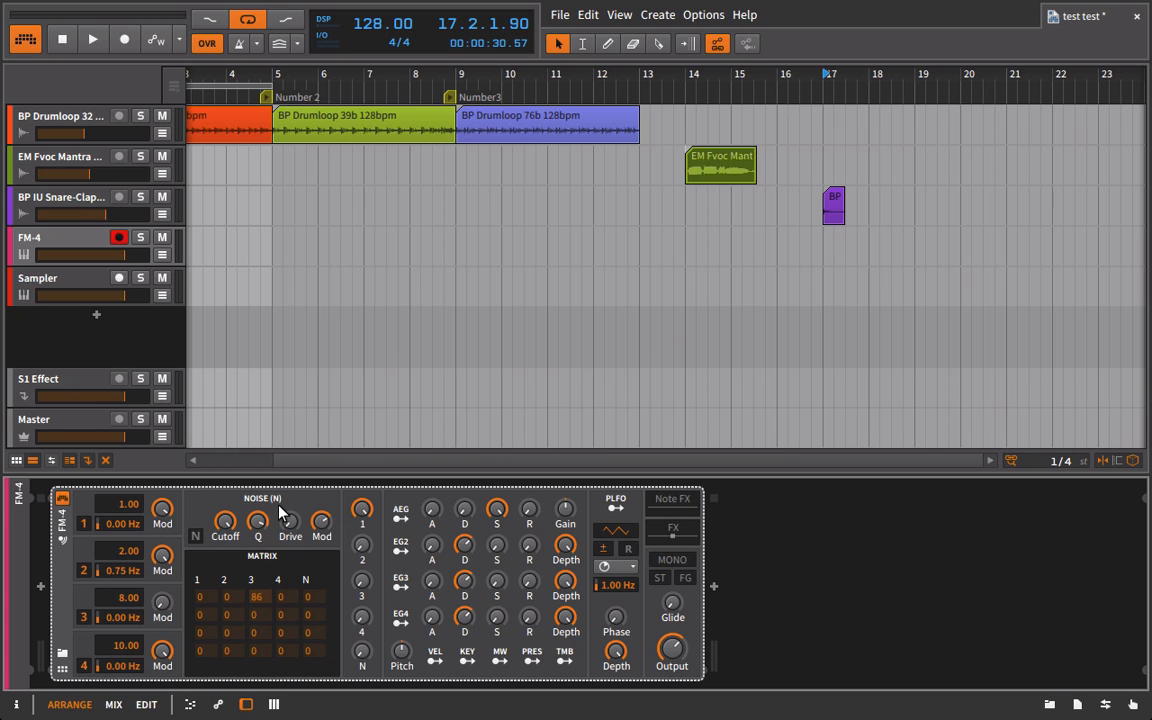
Review the FM-4's pressure modulation targets and open its FX chain to view the Chorus, Comb and Delay-1 devices.
left_click(535, 665)
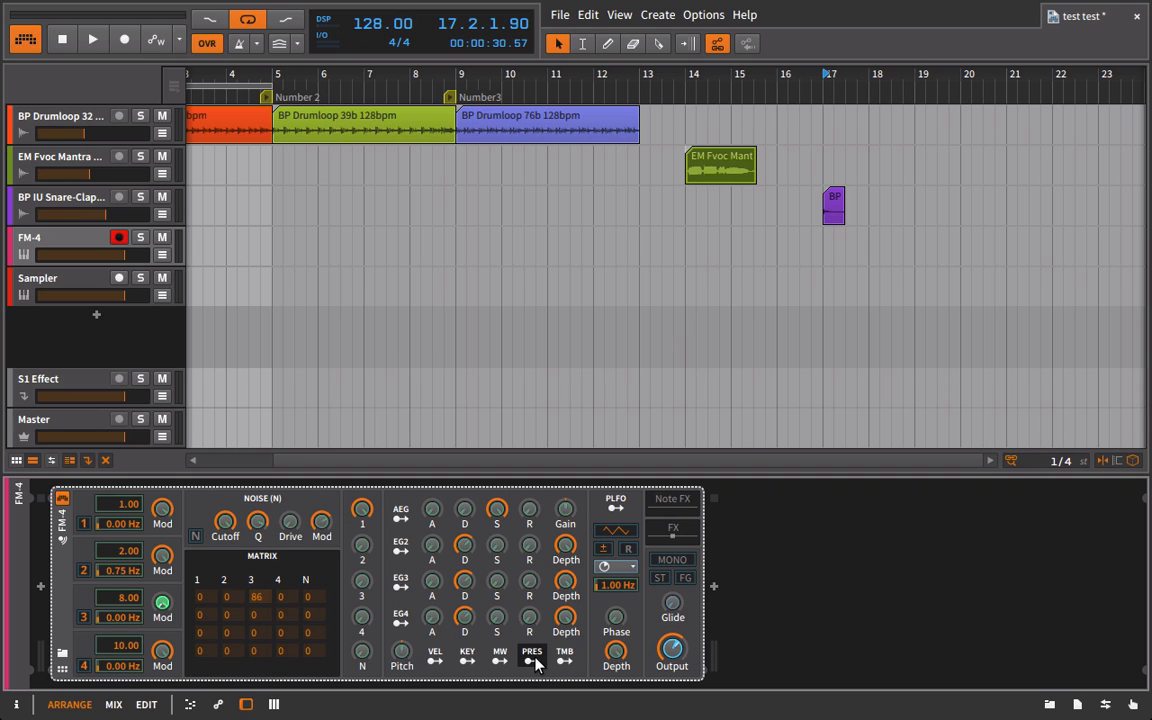
left_click(535, 665)
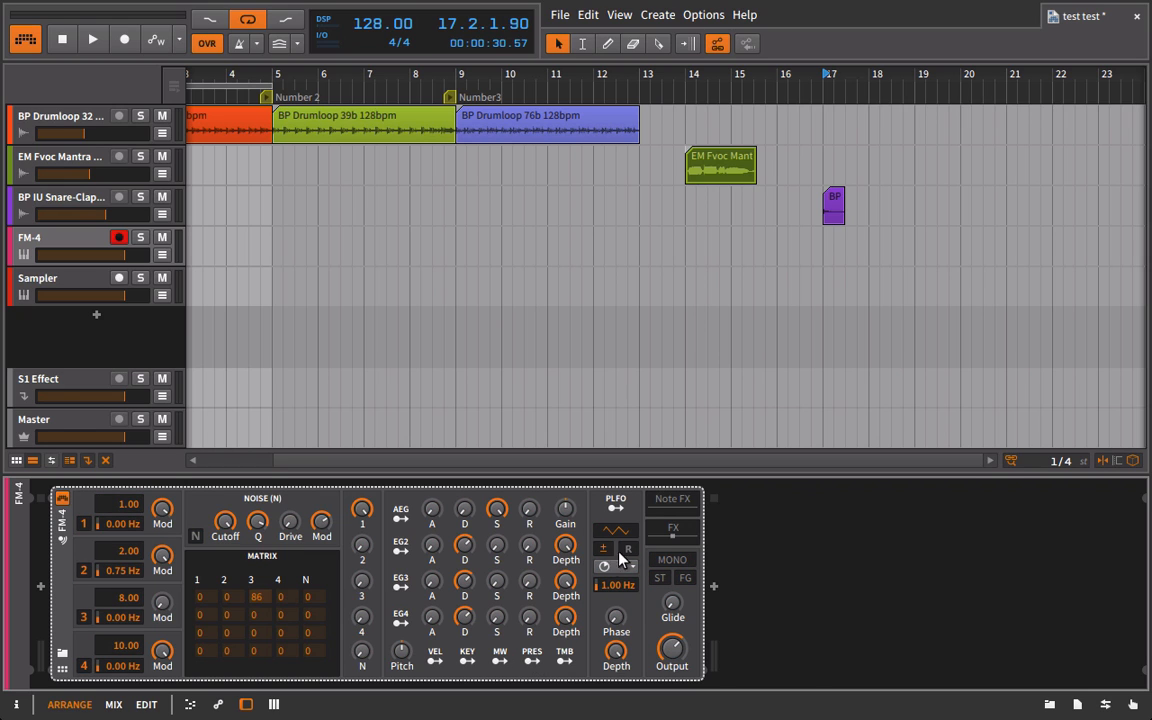
left_click(673, 530)
right_click(533, 655)
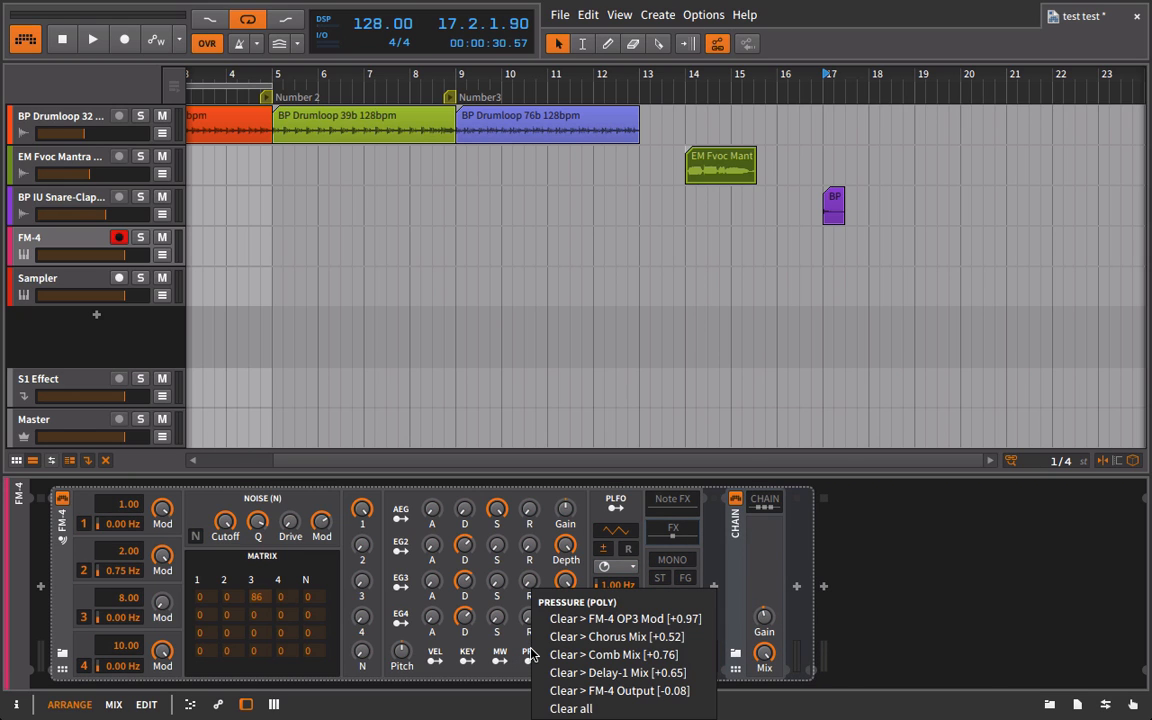
left_click(1050, 620)
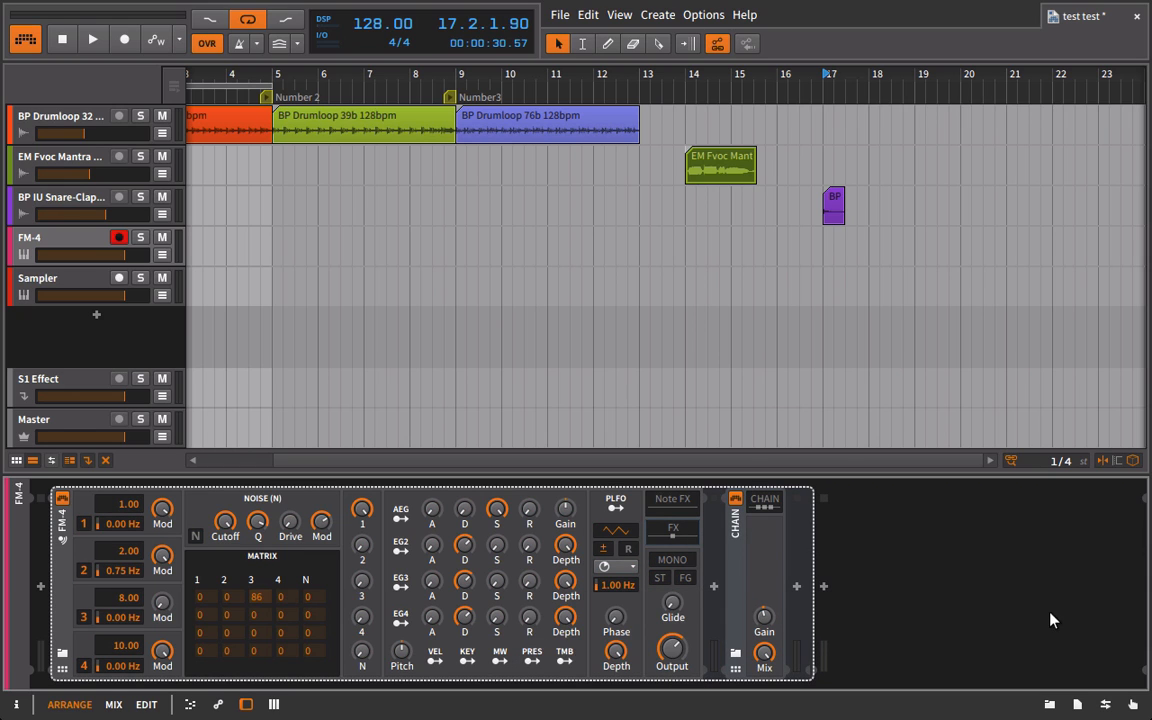
left_click(775, 510)
scroll(808, 556, "right", 2)
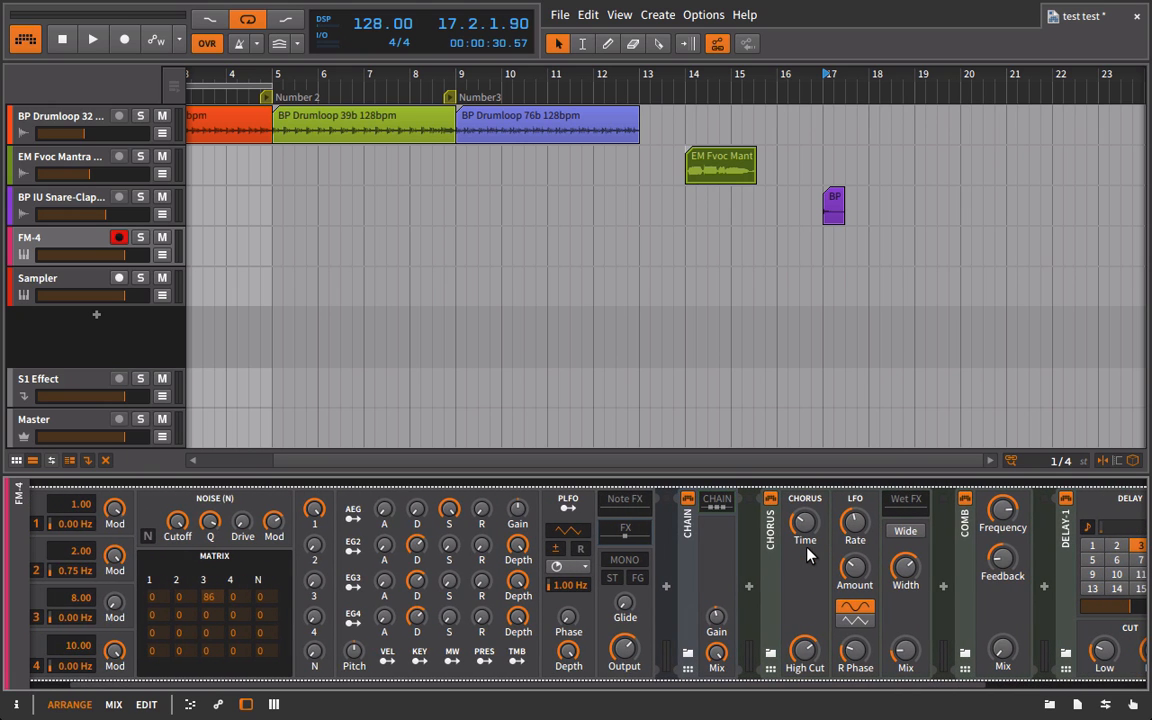
Solo the FM-4 track and create a one-bar clip at bar 5 containing a full-length C2 note.
left_click(140, 237)
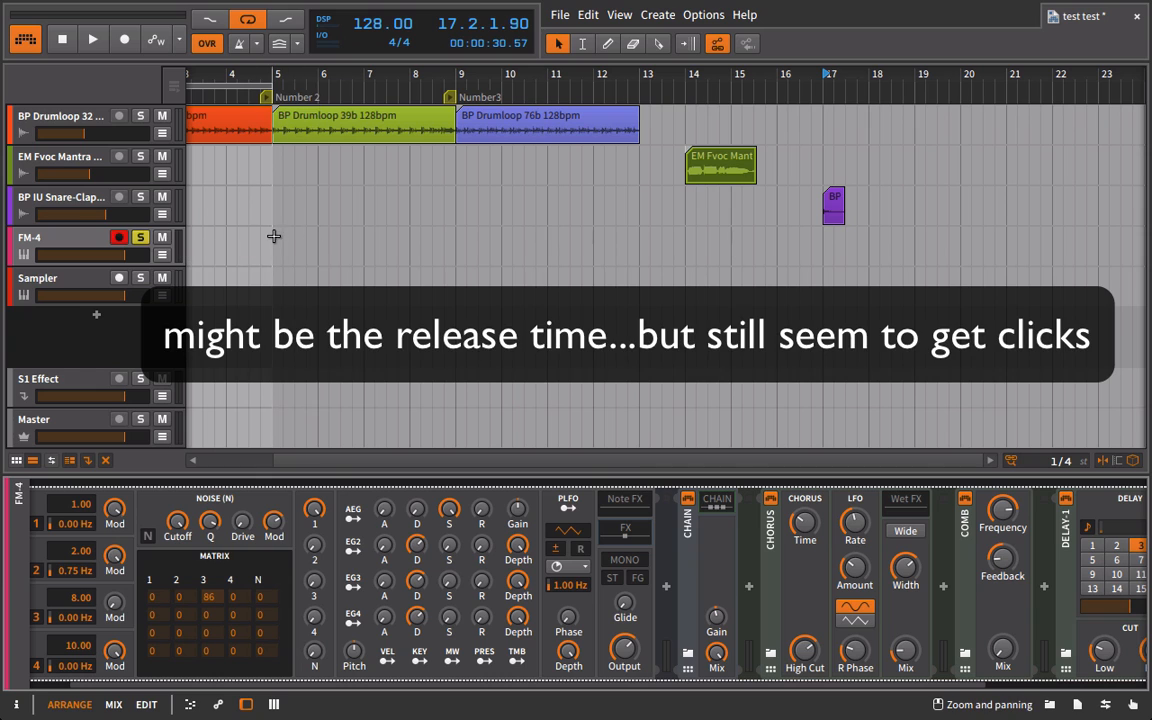
double_click(240, 248)
left_click_drag(240, 250, 286, 253)
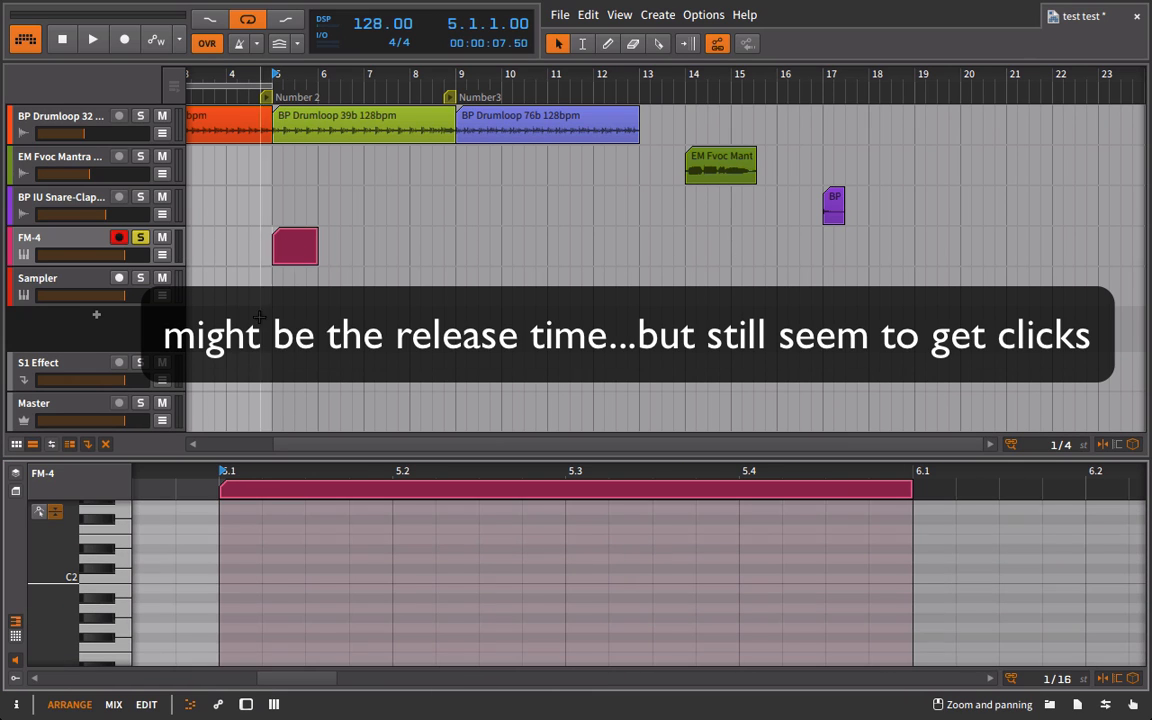
double_click(229, 577)
left_click_drag(259, 578, 912, 578)
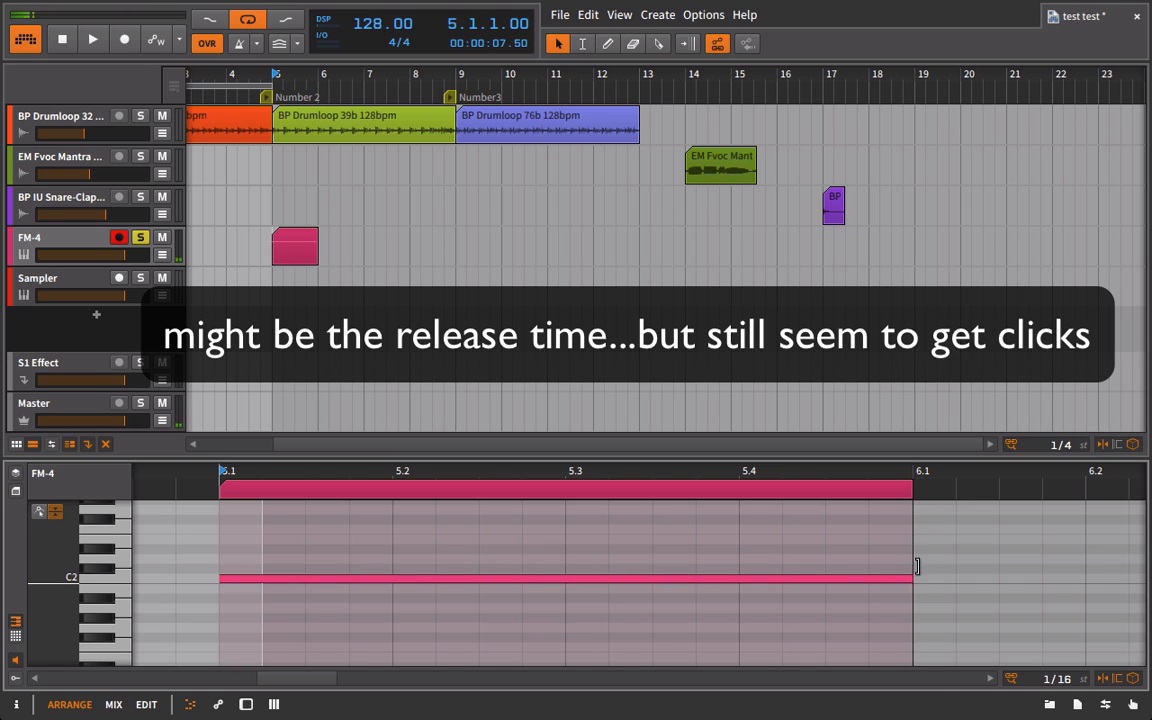
Show the FM-4 track's automation lane for MIDI Channel Pressure and draw a rising ramp across bar 5.
left_click(162, 255)
left_click(100, 284)
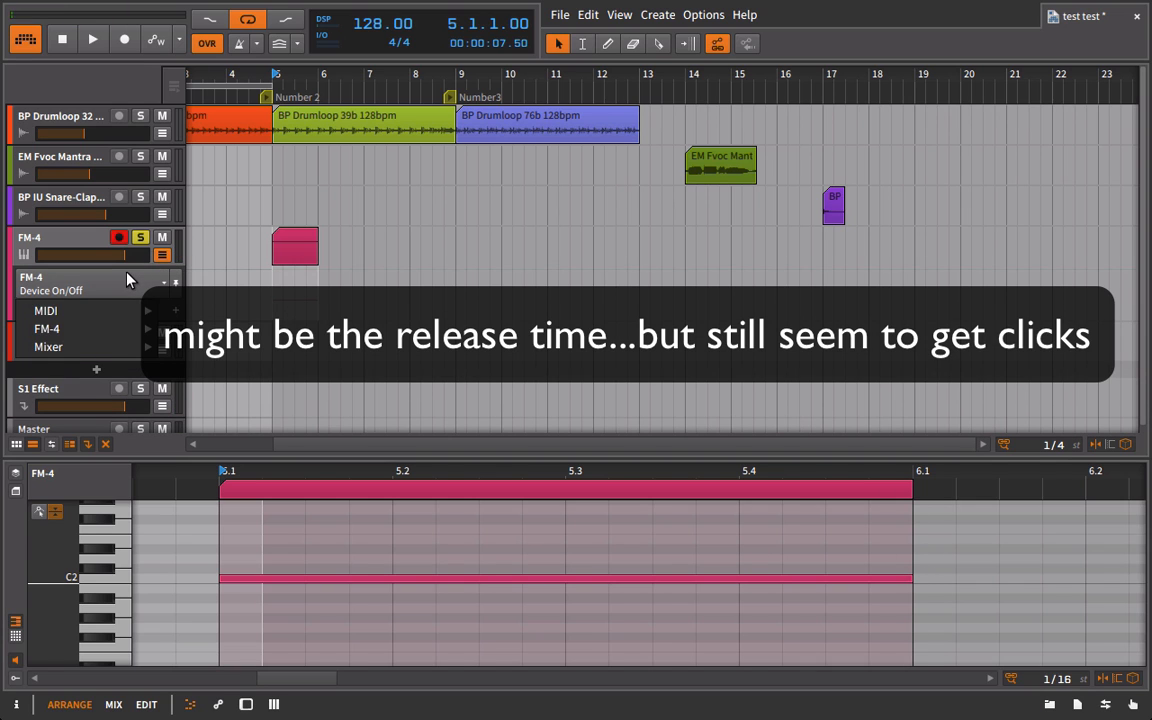
mouse_move(131, 313)
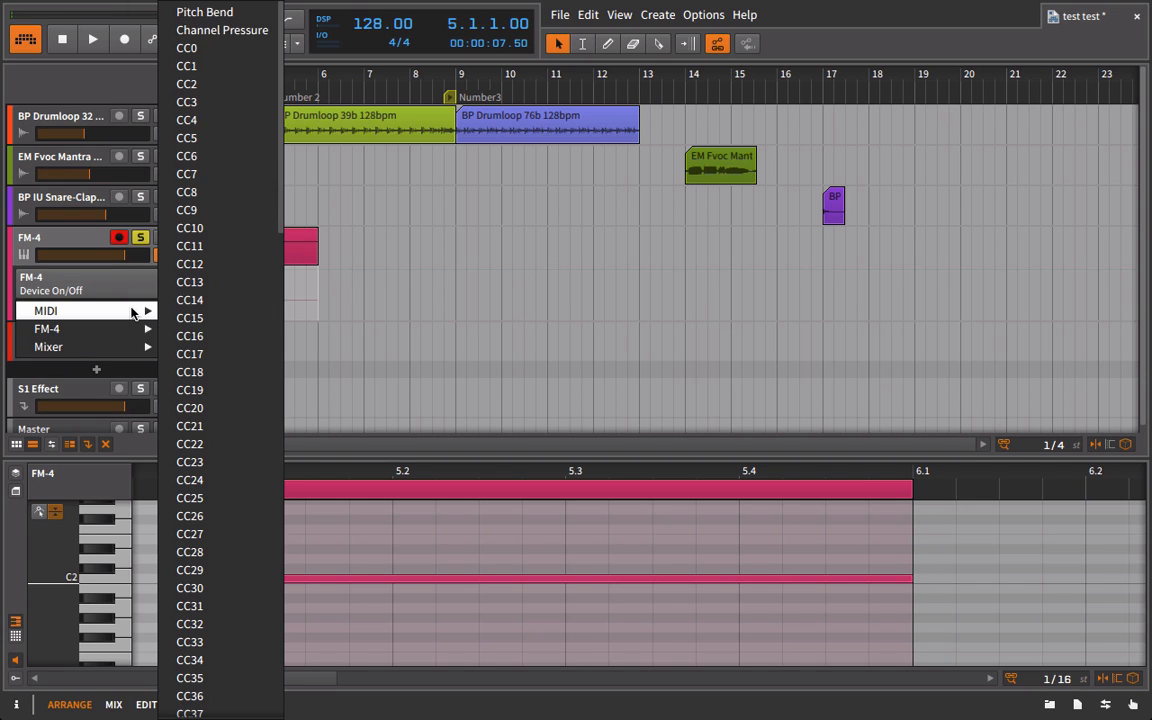
left_click(245, 31)
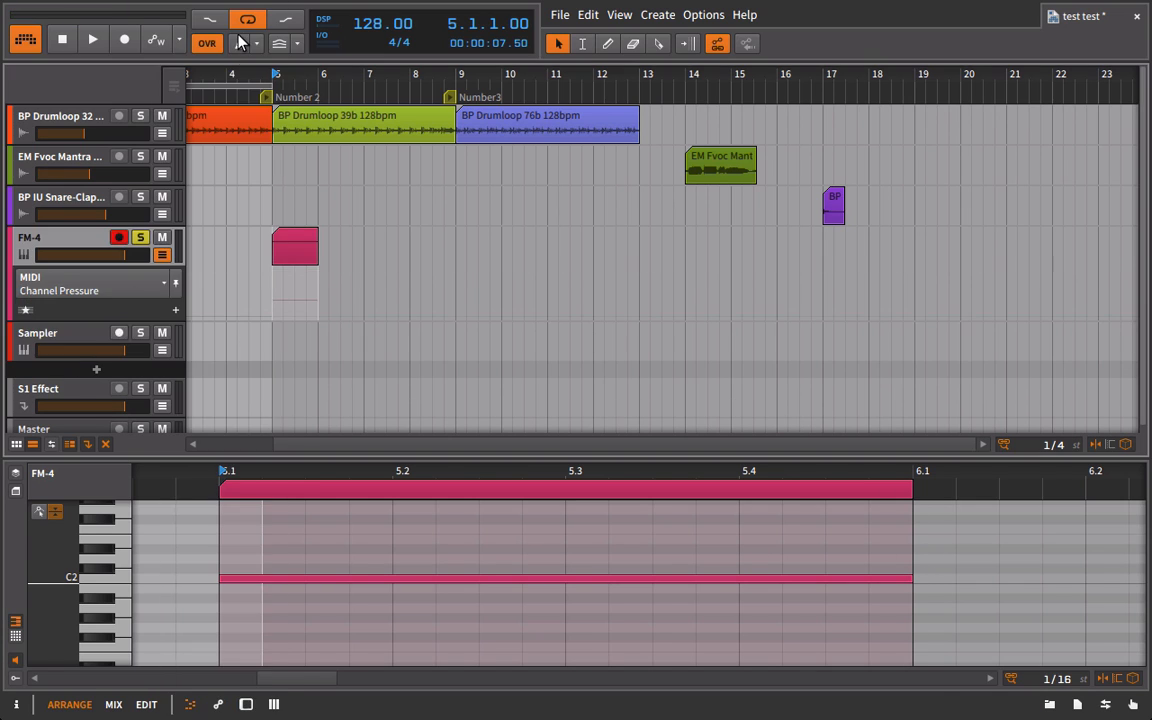
left_click(270, 318)
left_click_drag(306, 316, 317, 296)
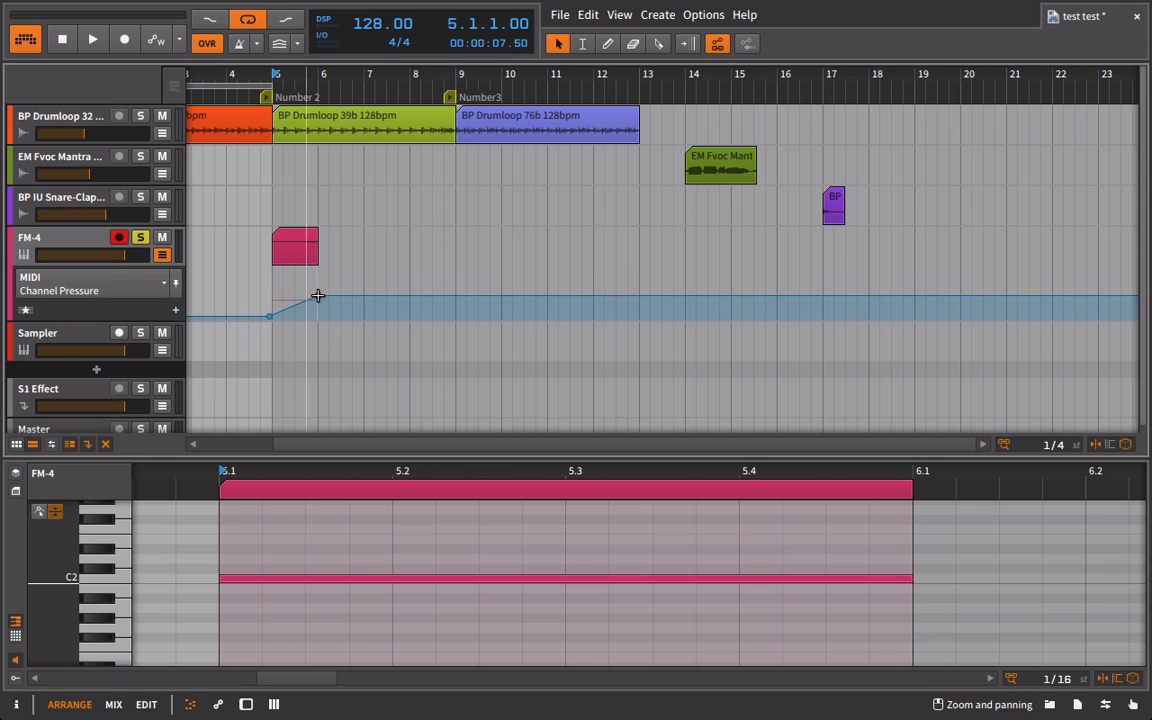
Play the FM-4 clip, raise the end point of the pressure ramp and lengthen the clip to about bar 7.2.
key("space")
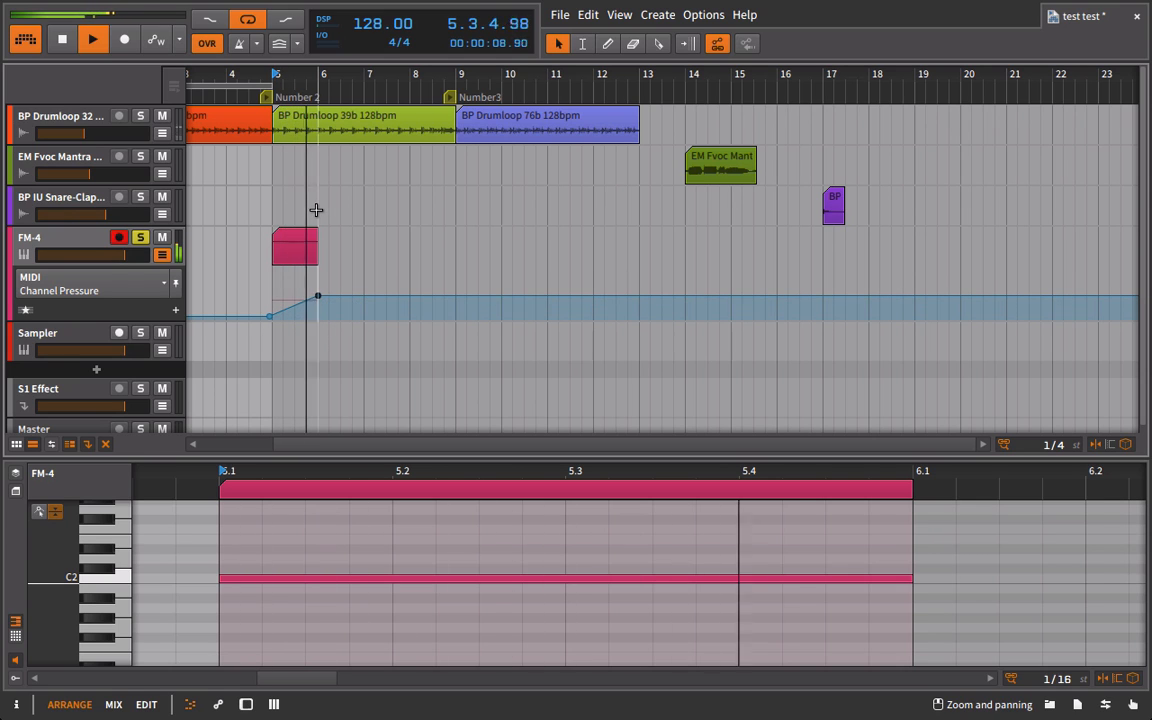
left_click_drag(317, 306, 320, 288)
left_click_drag(318, 232, 375, 231)
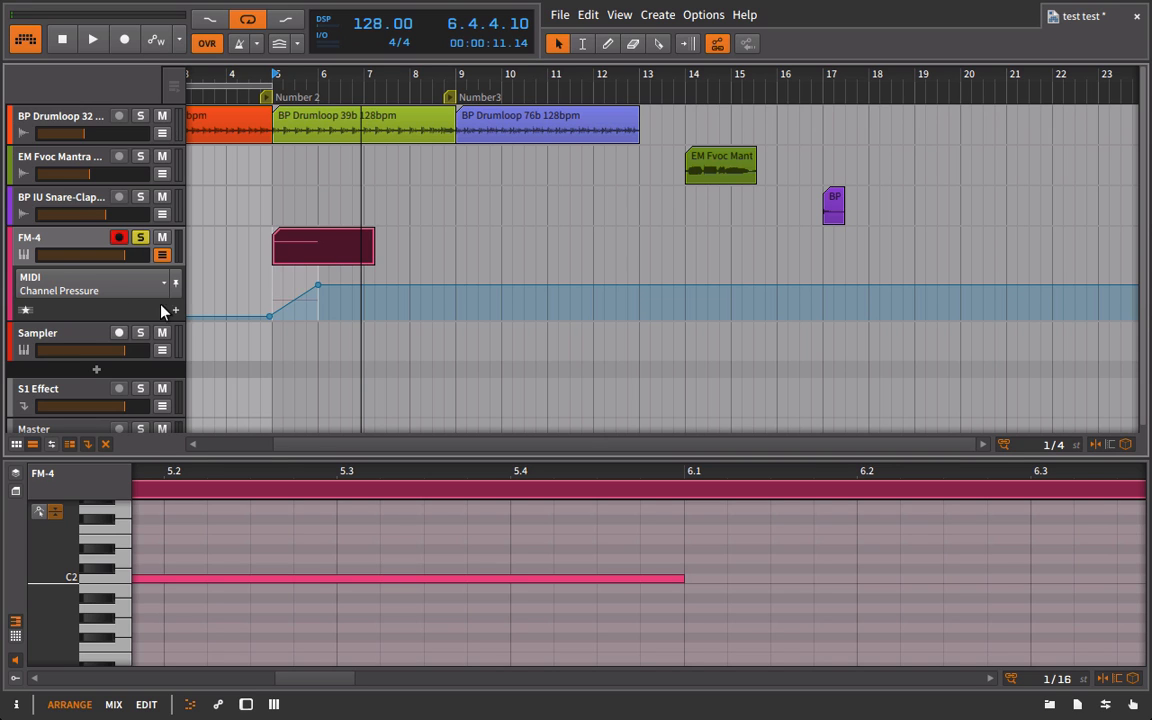
left_click(57, 248)
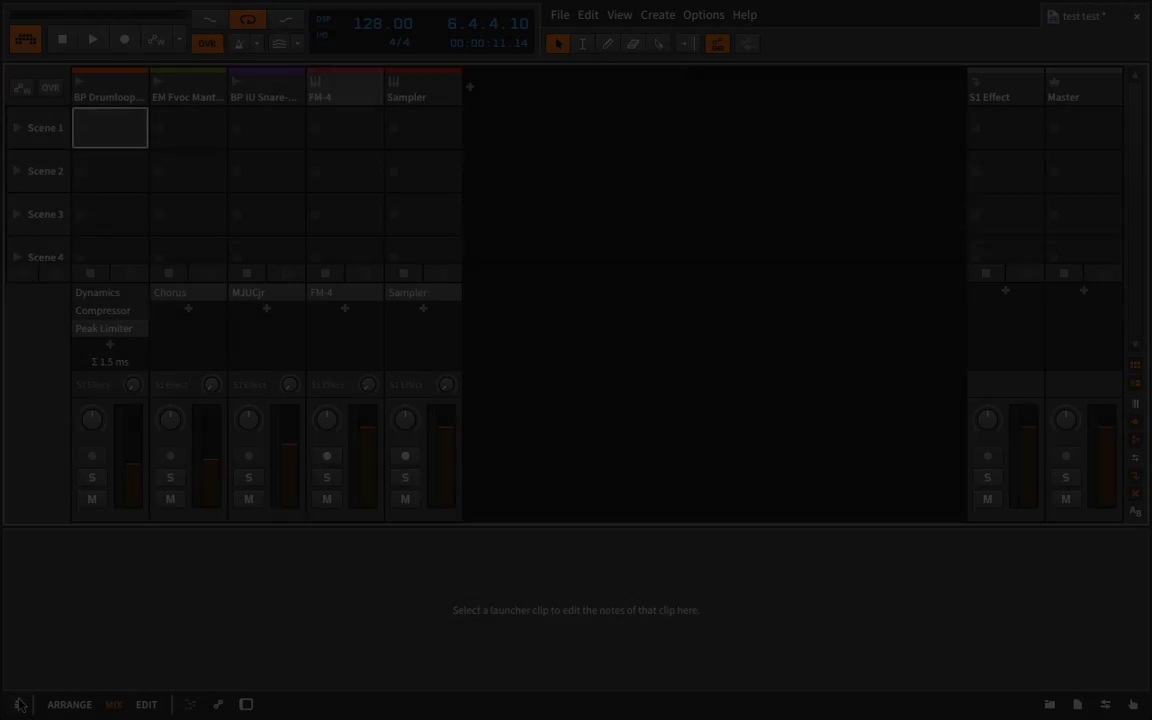
Show the inspector beside the mixer and select the BP Drumloop 32 track to display its properties.
left_click(17, 704)
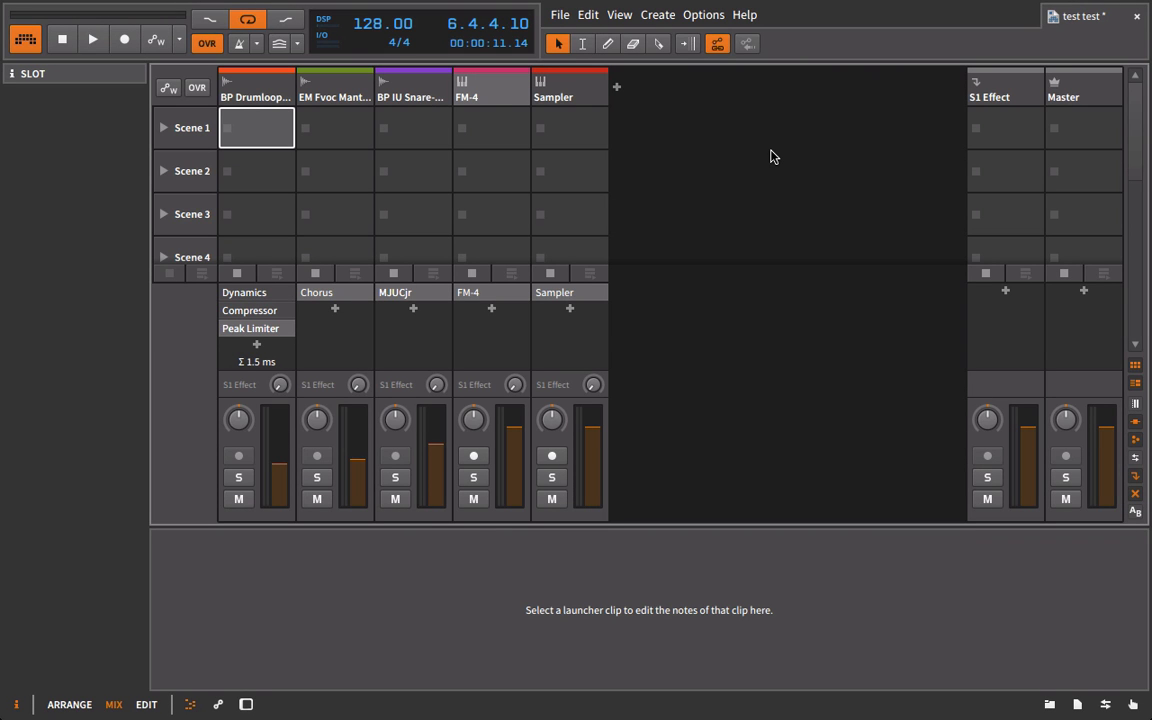
scroll(771, 150, "down", 1)
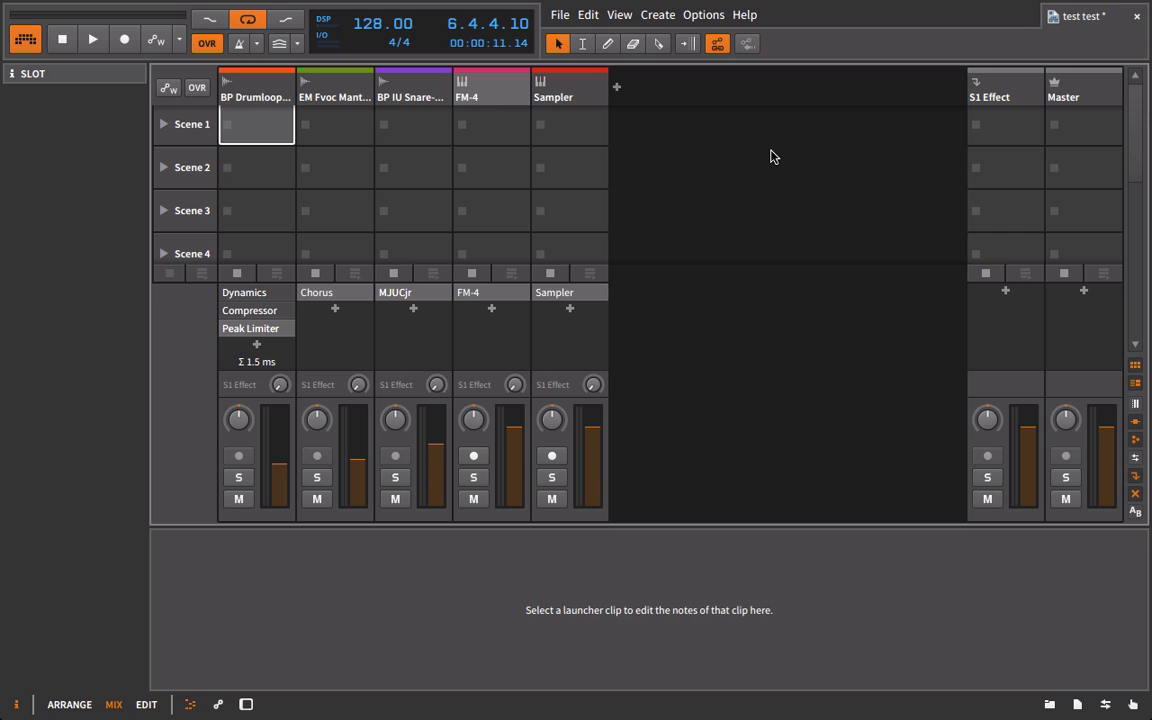
left_click(267, 90)
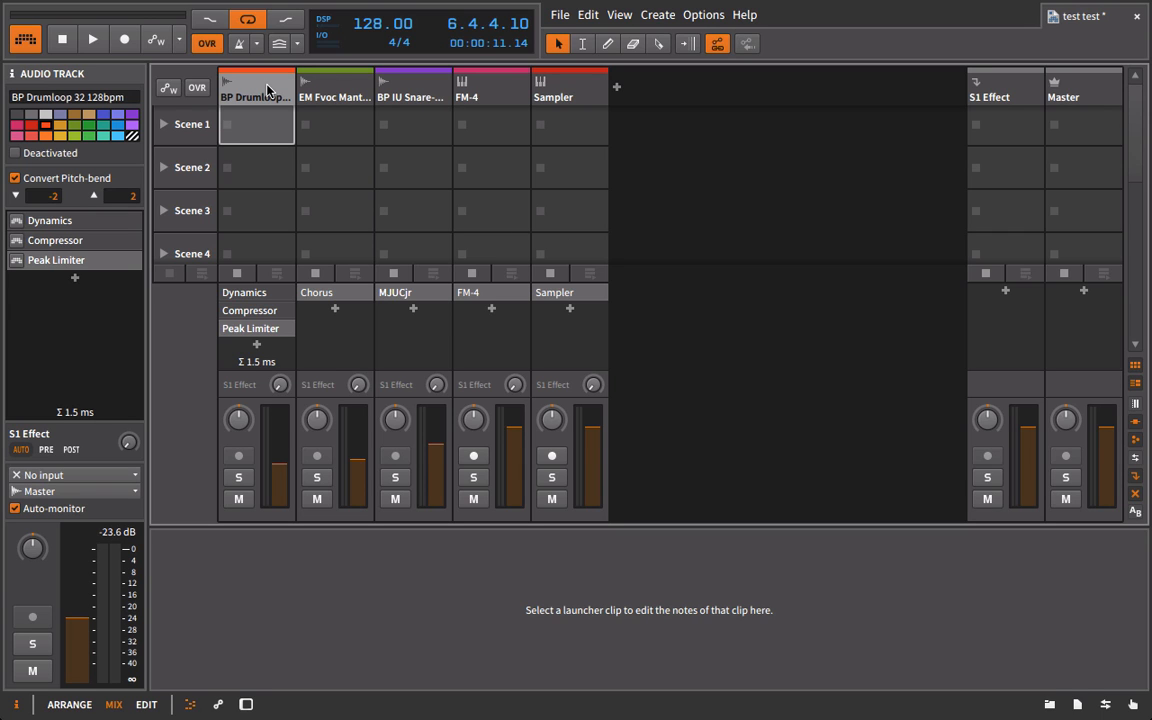
Inspect the devices on the BP Drumloop 32 track one by one, select all three and toggle their on/off state together.
left_click(250, 328)
left_click(256, 312)
left_click(254, 295)
left_click(253, 311)
left_click(253, 326)
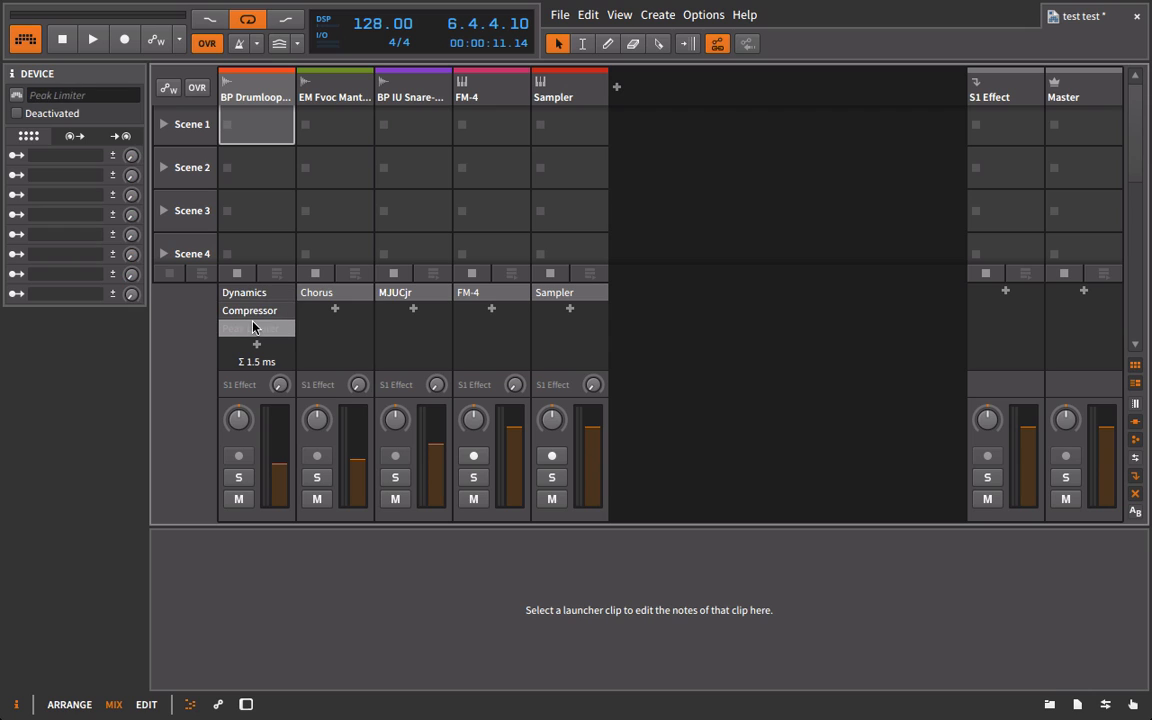
left_click(252, 294)
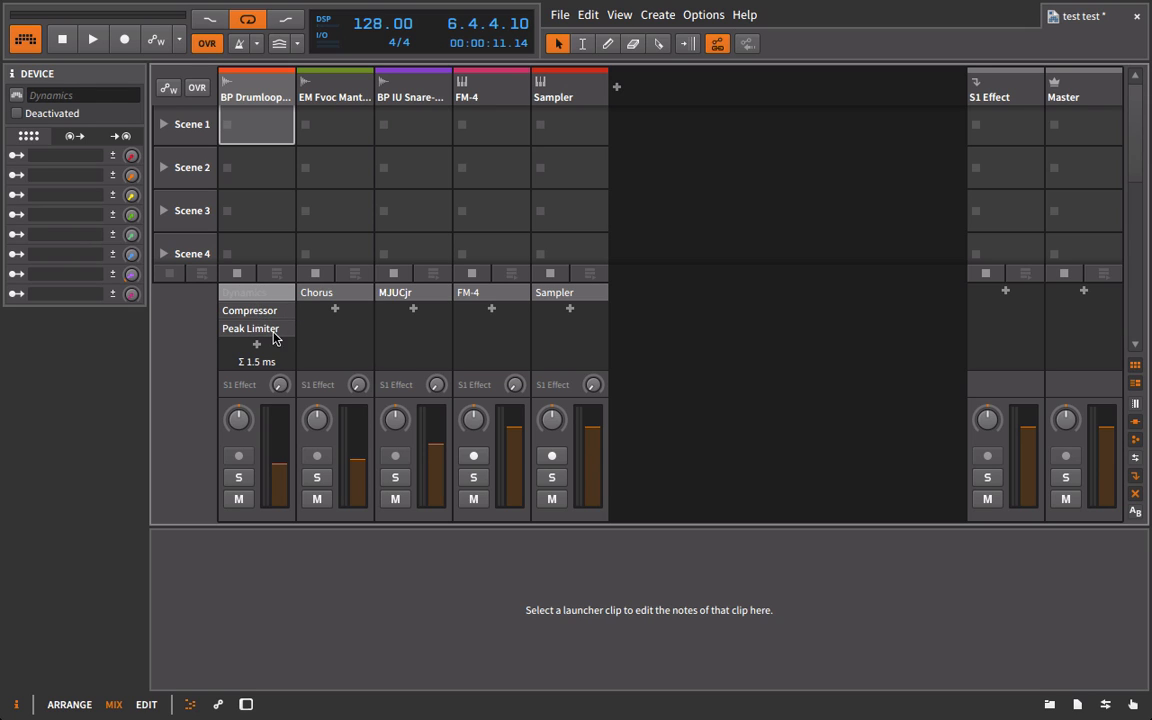
left_click(264, 308)
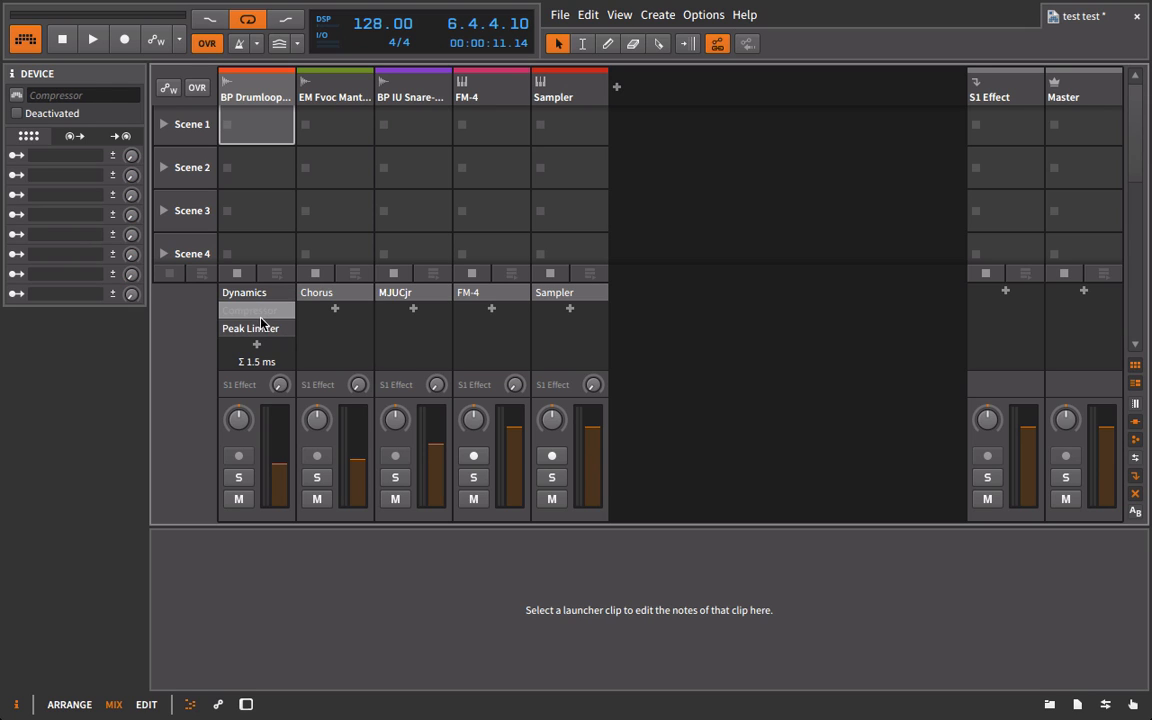
key("ctrl+a")
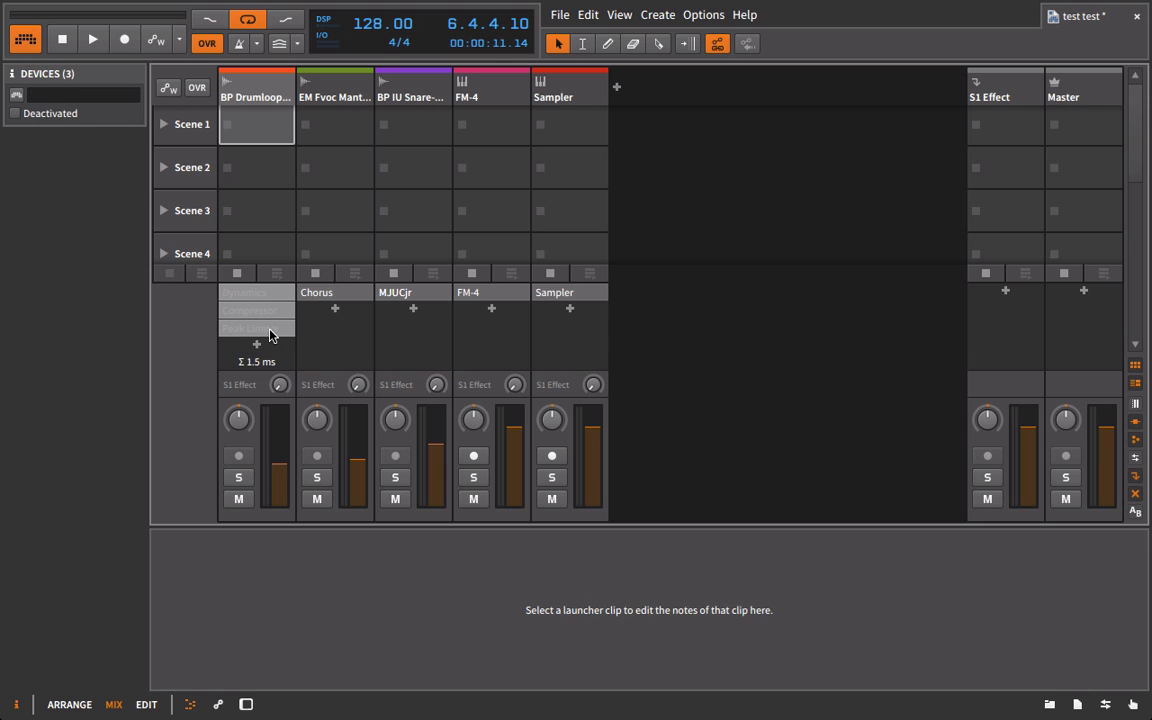
left_click(17, 96)
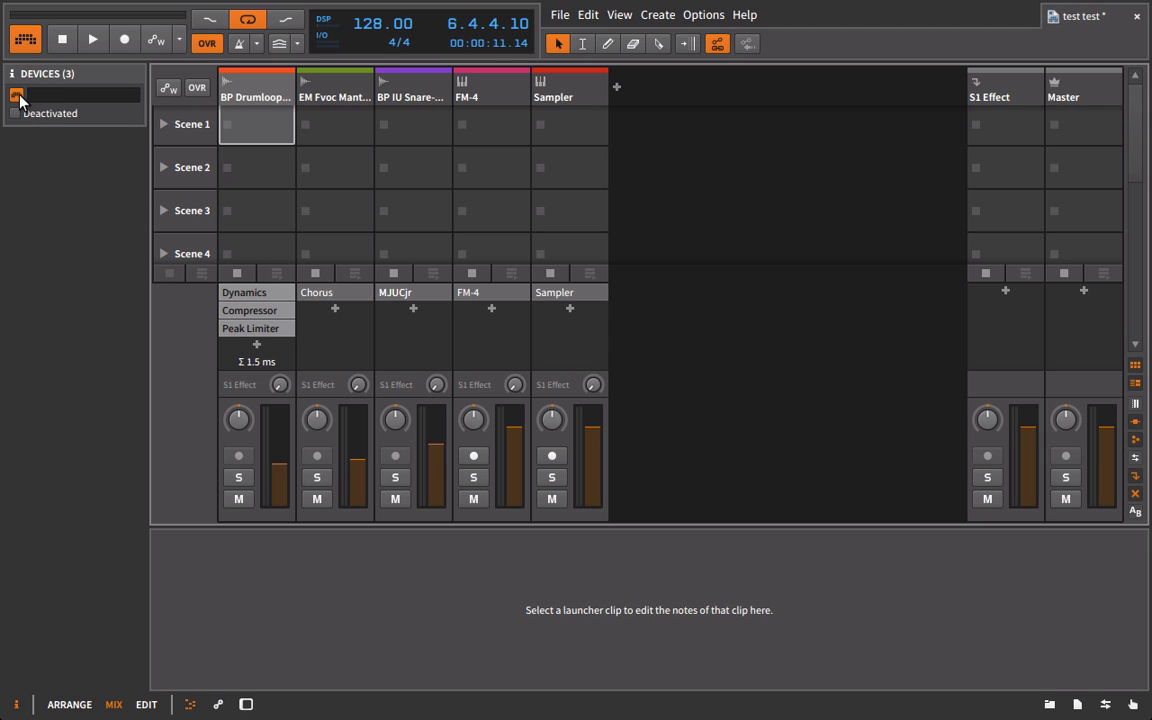
Select Dynamics and Peak Limiter together on the BP Drumloop 32 track, and try selecting Compressor along with the Sampler track's device.
left_click(244, 290)
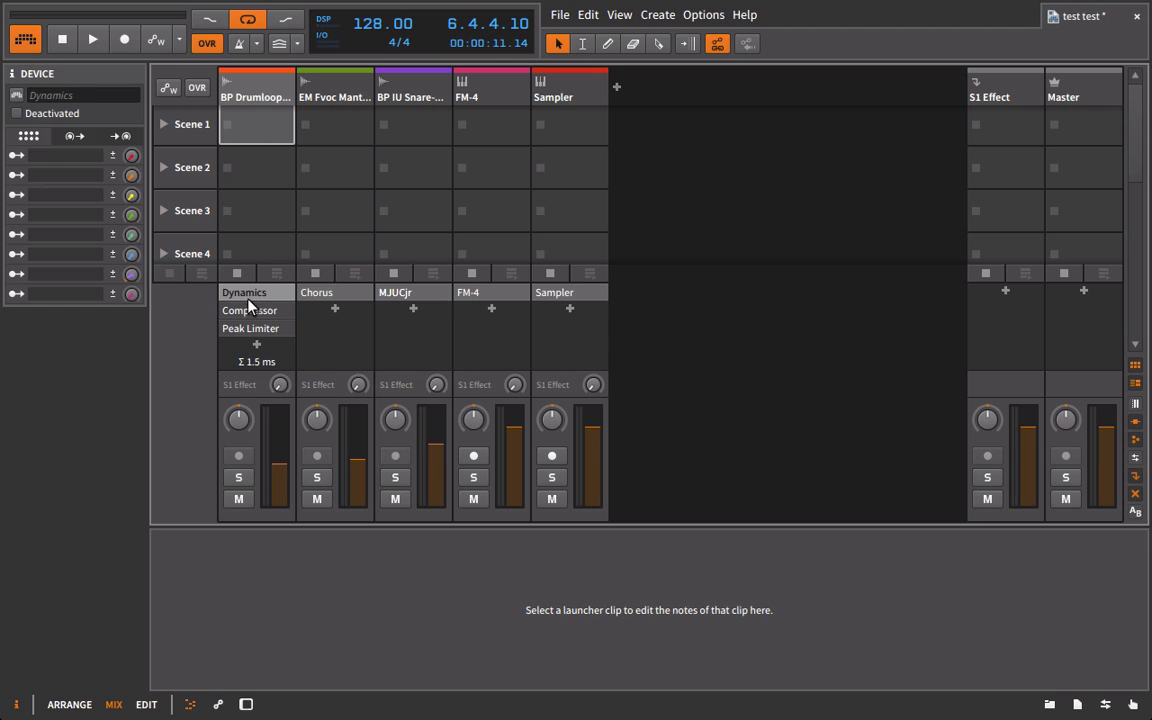
left_click(257, 313)
left_click(262, 337)
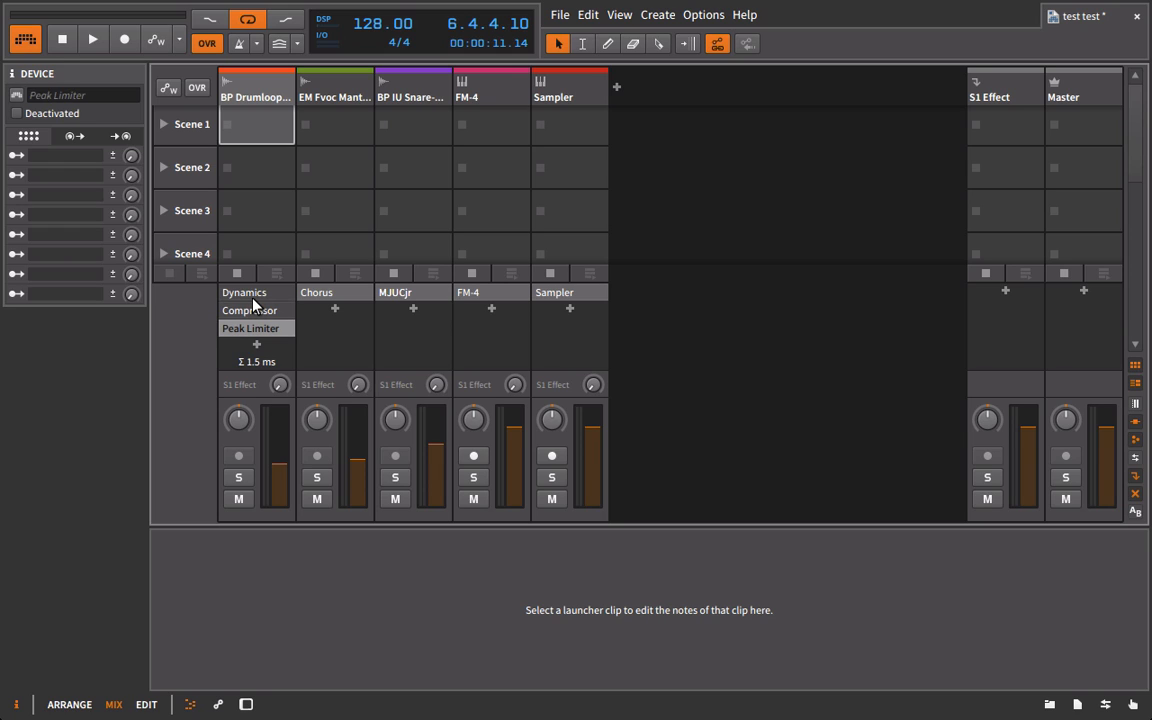
left_click(250, 294, "ctrl")
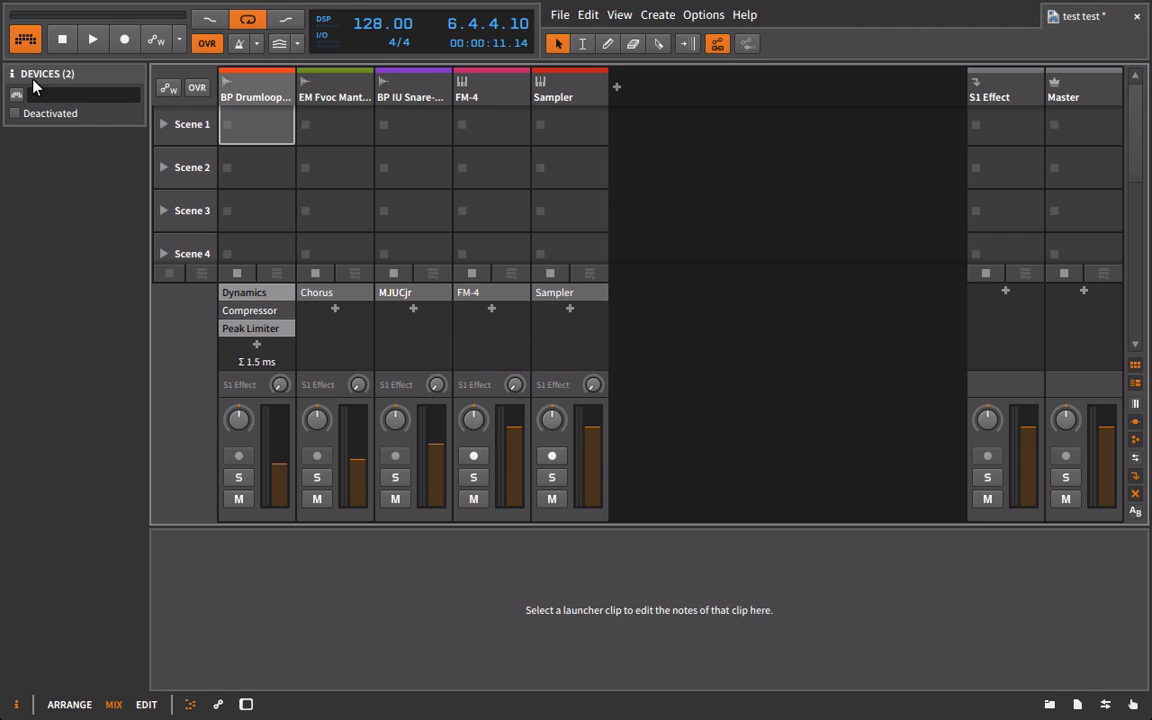
left_click(258, 292)
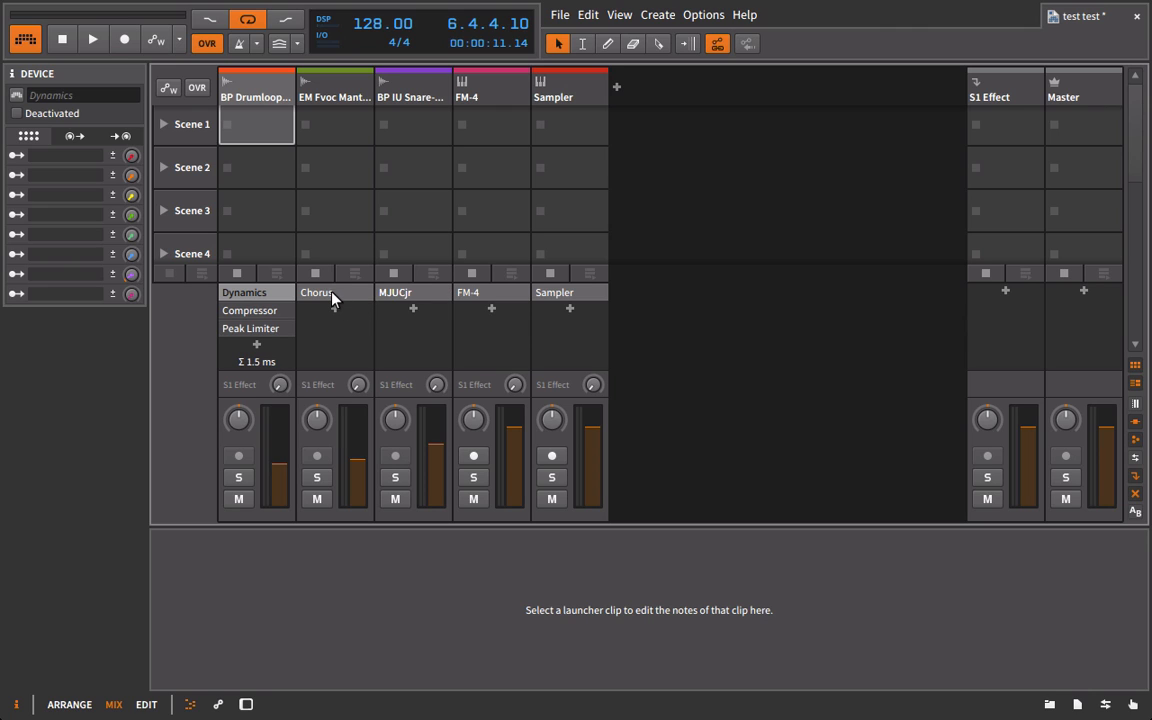
left_click(573, 294)
left_click(249, 313, "ctrl")
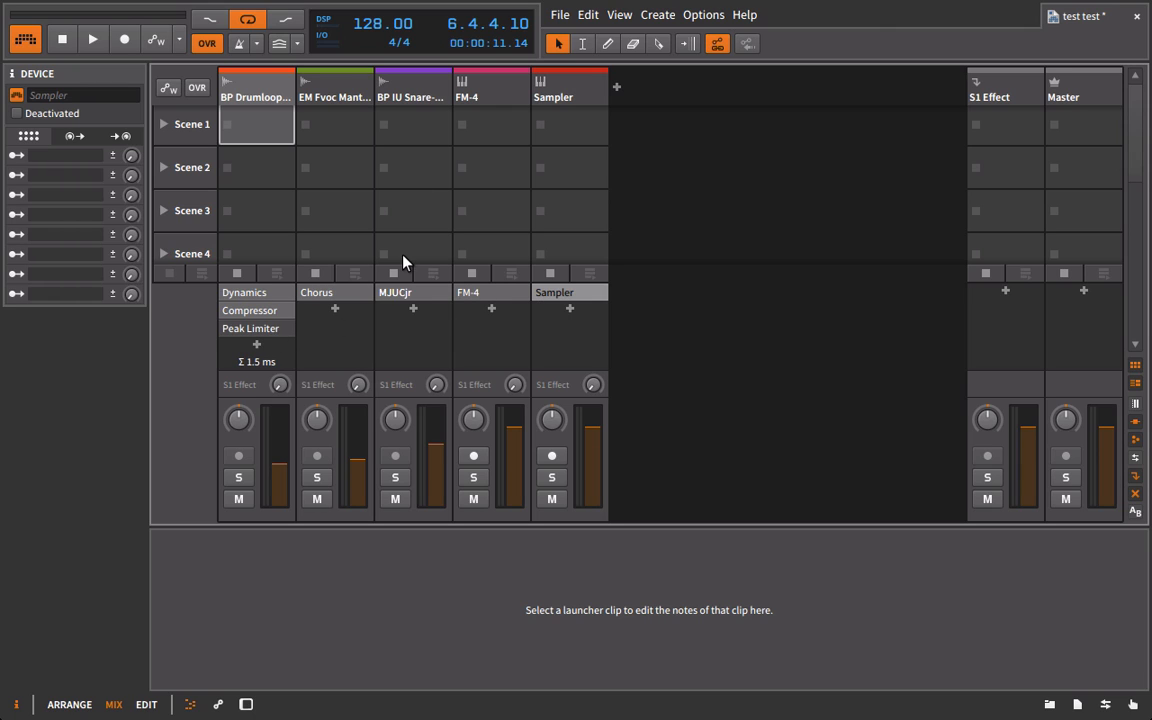
left_click(250, 328)
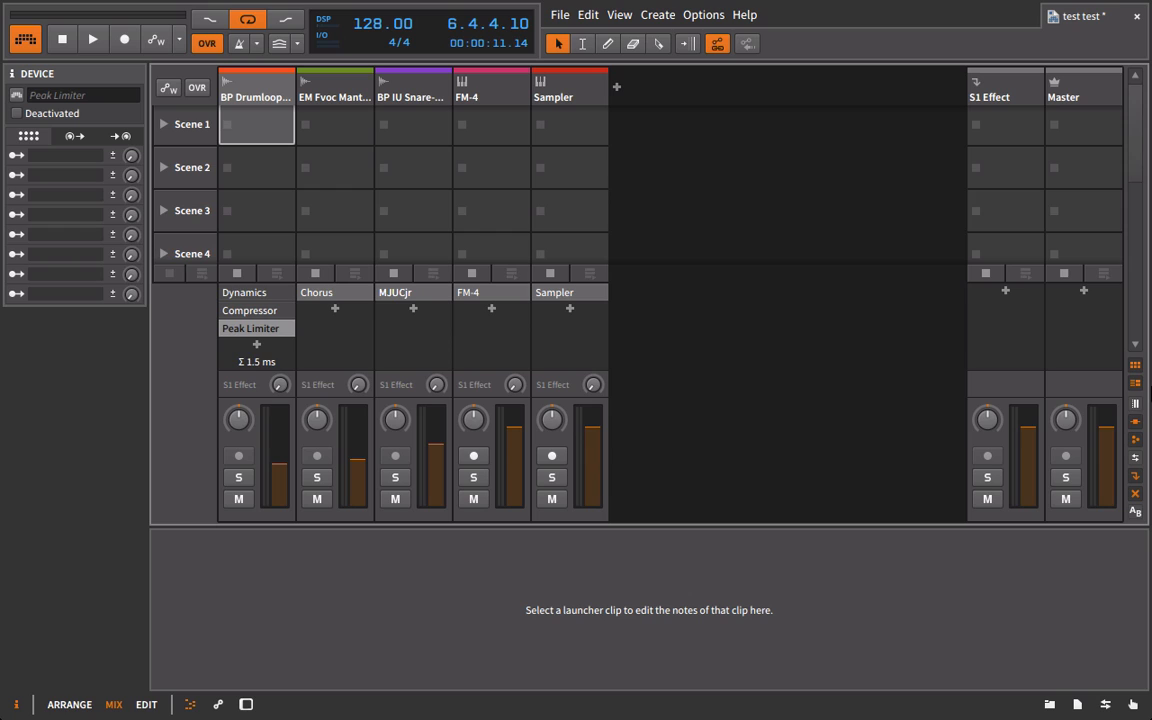
Show the large level meters in the mixer, hide the clip launcher and enlarge the mixer to full height.
left_click(1136, 403)
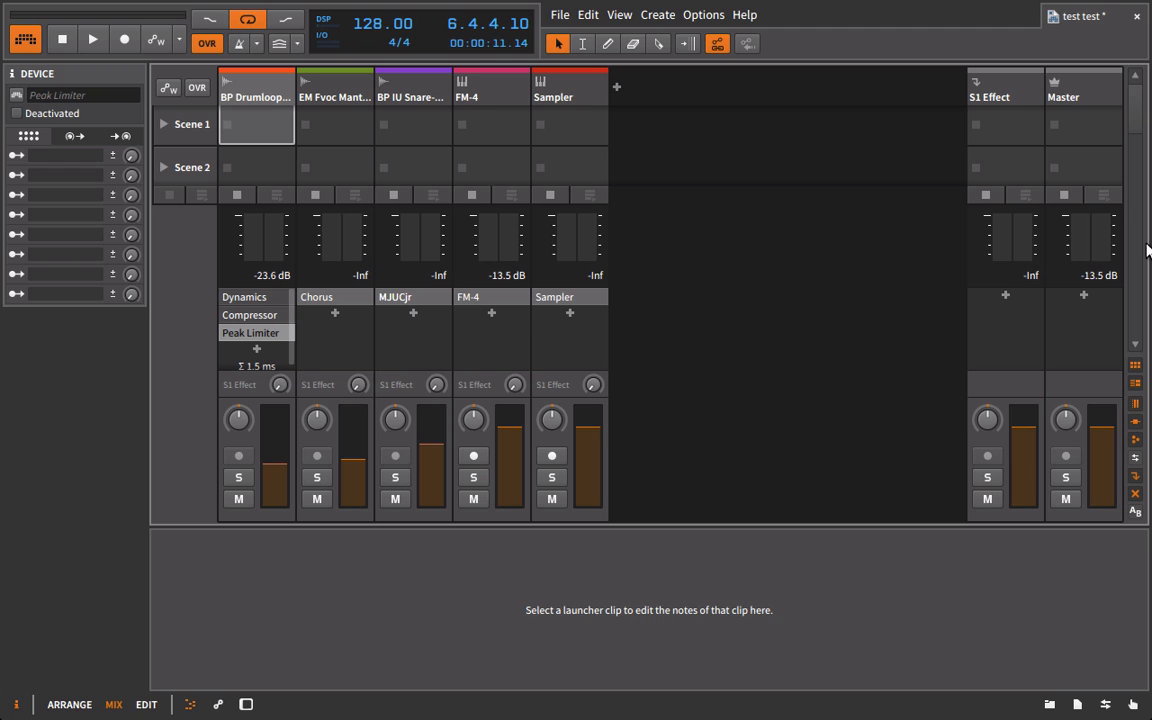
left_click(1135, 365)
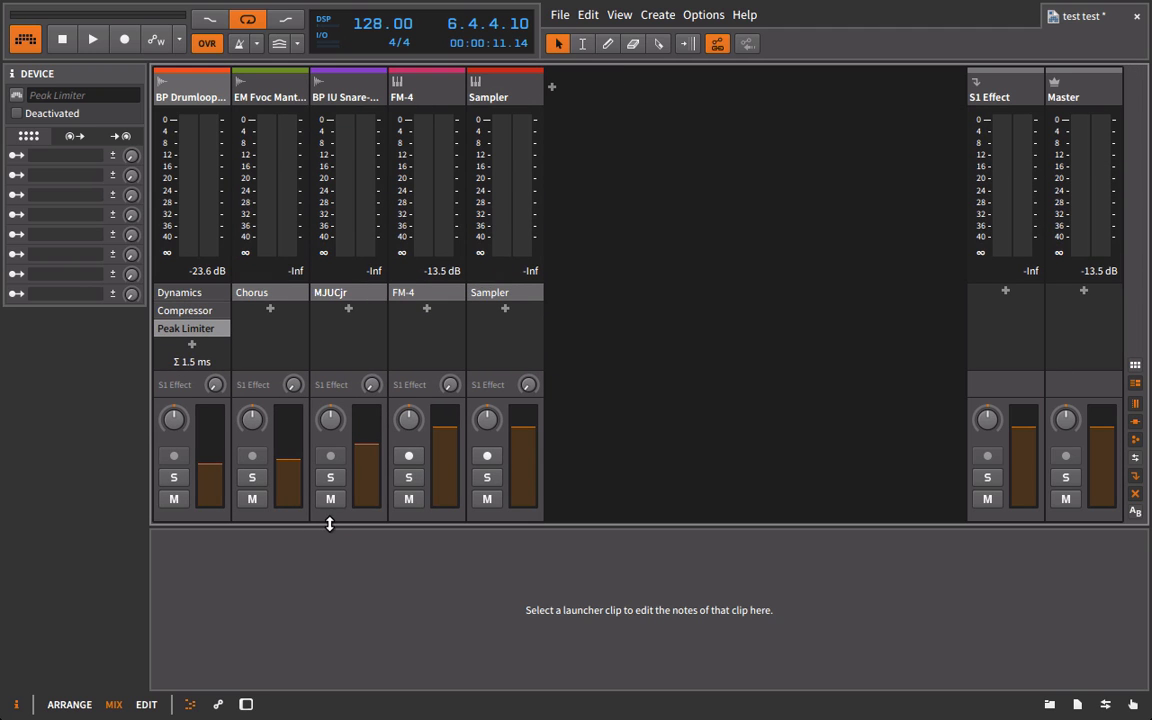
left_click_drag(330, 524, 298, 698)
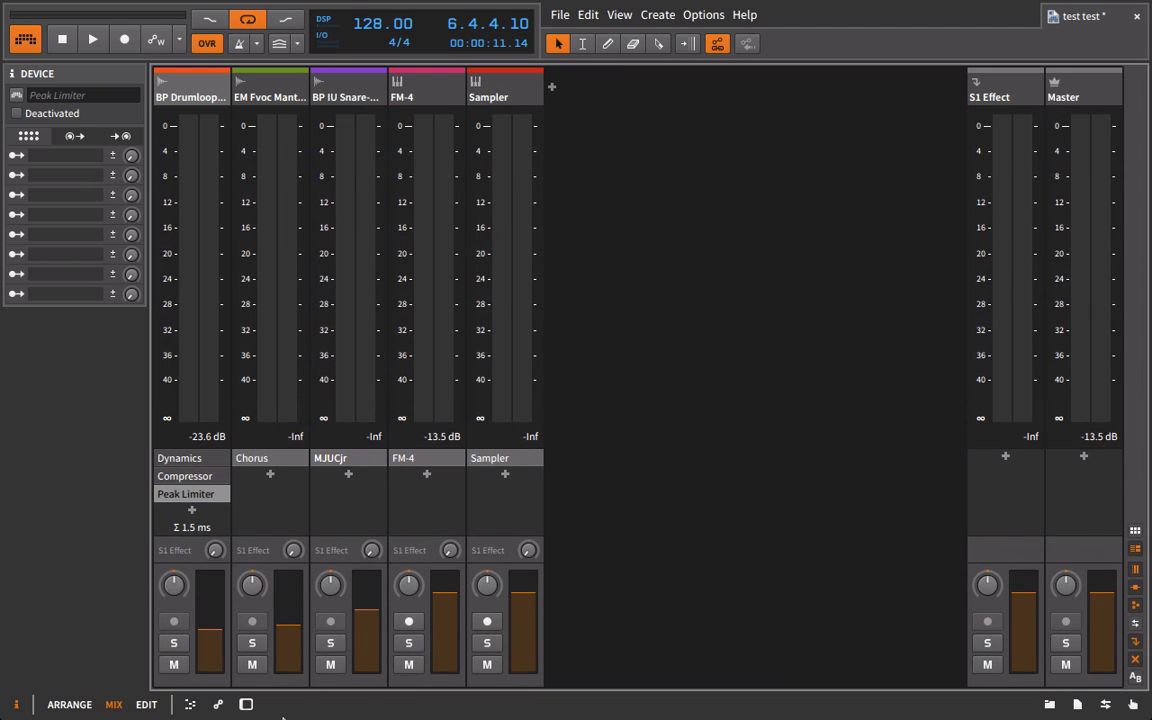
Open the MJUCjr plug-in window from the mixer, move it aside and close it.
left_click(379, 459)
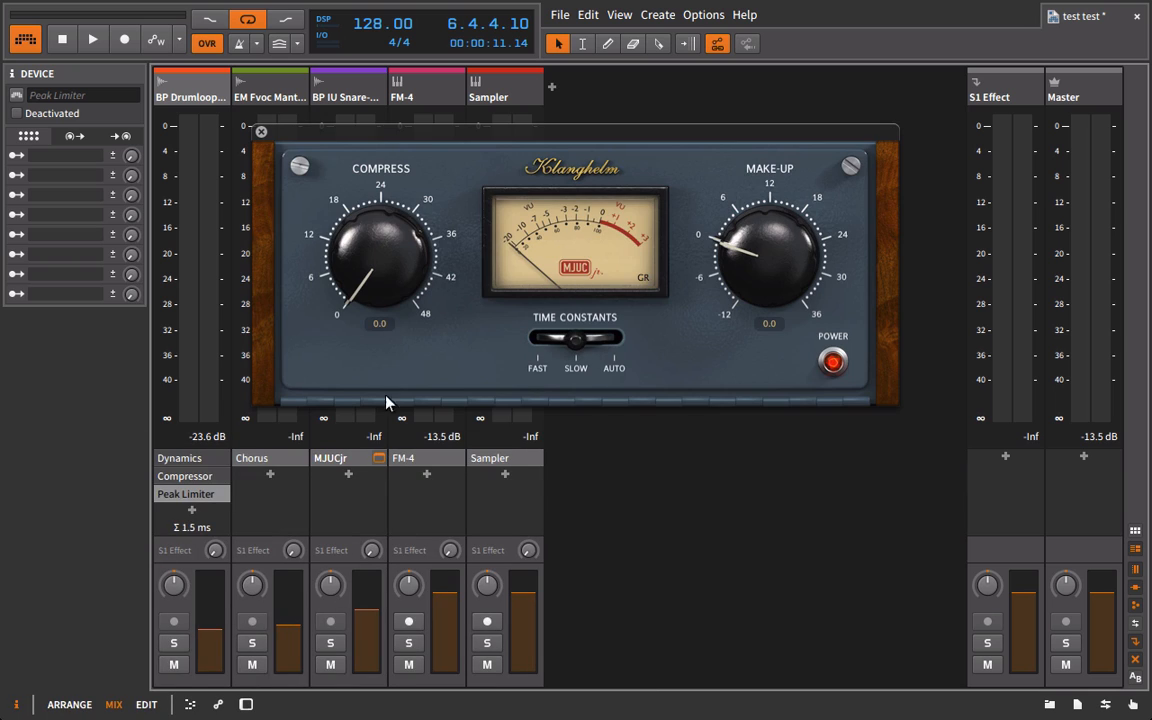
left_click_drag(273, 129, 352, 134)
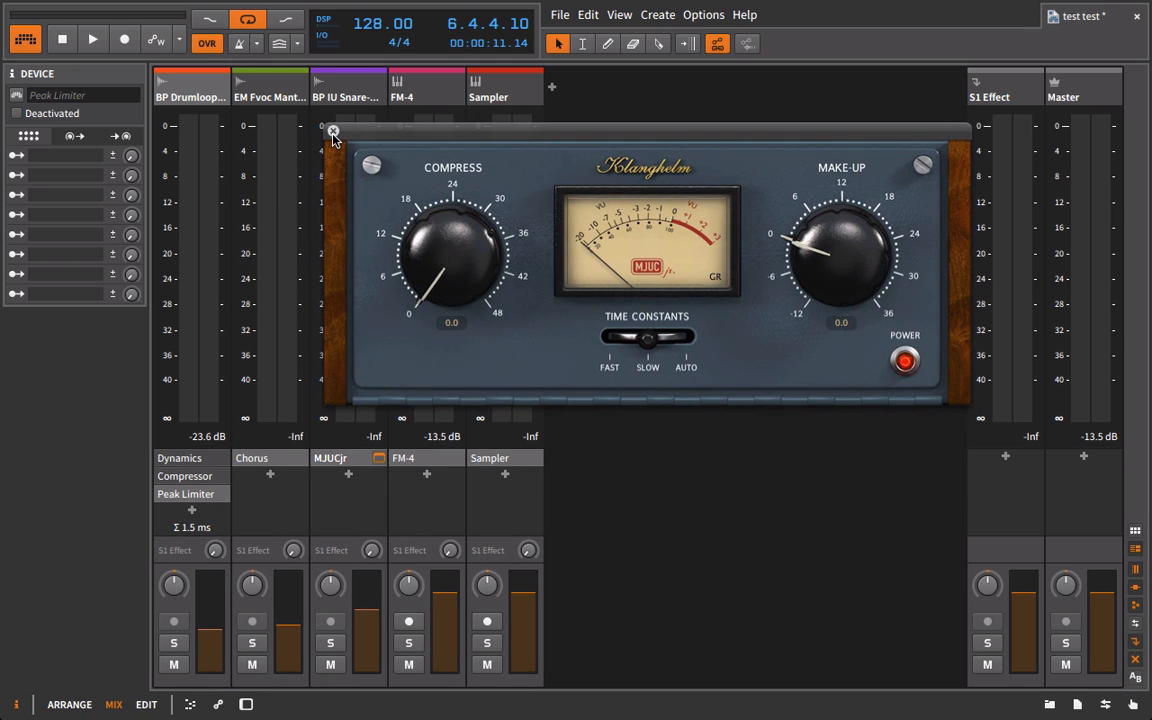
left_click(331, 132)
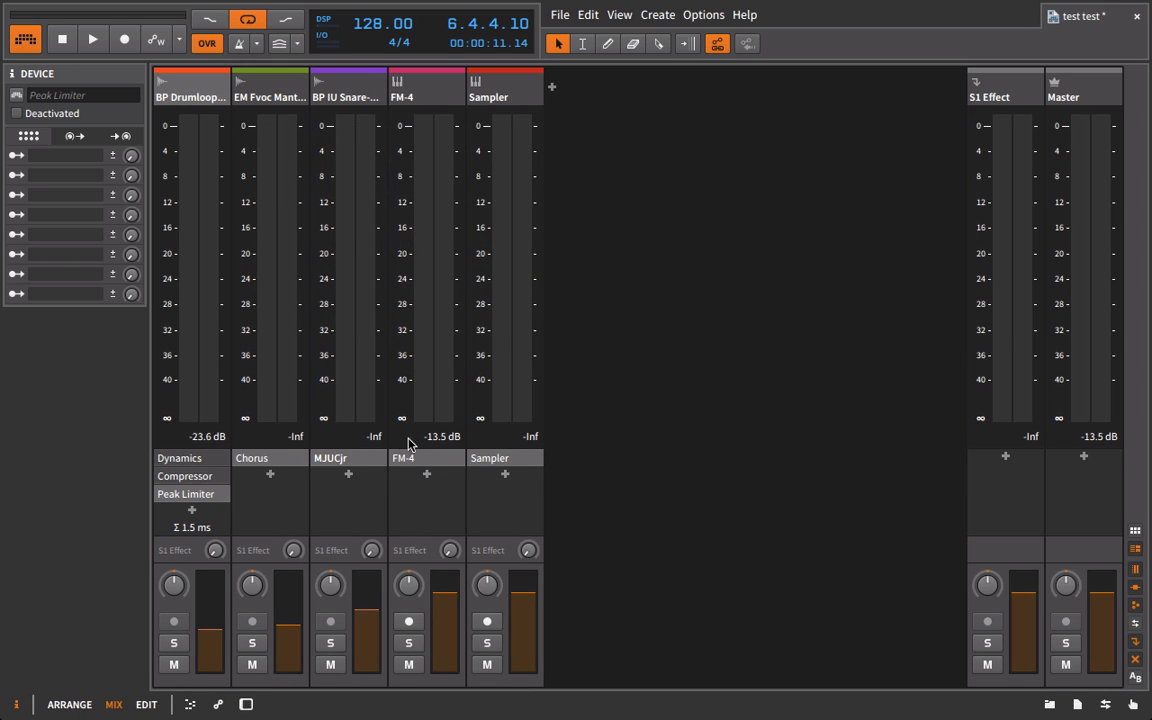
Show MJUCjr in the device panel, restore the full-height mixer, and briefly reopen the plug-in window from the mixer.
double_click(331, 461)
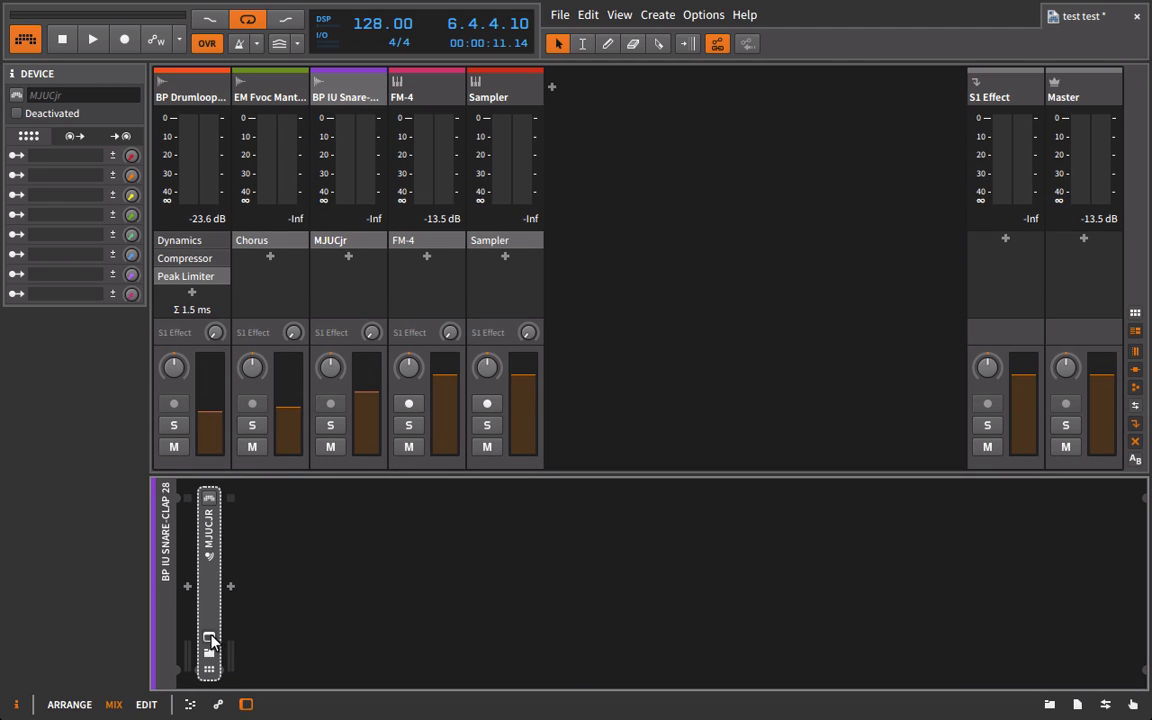
left_click_drag(253, 505, 318, 630)
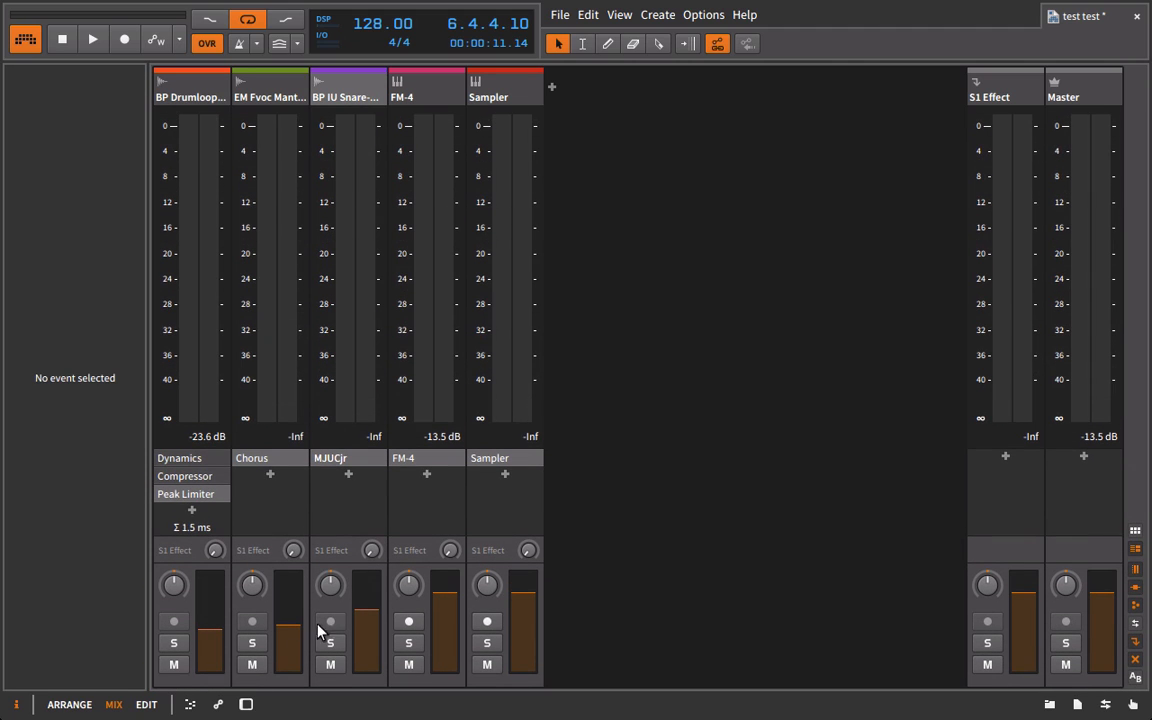
left_click(379, 457)
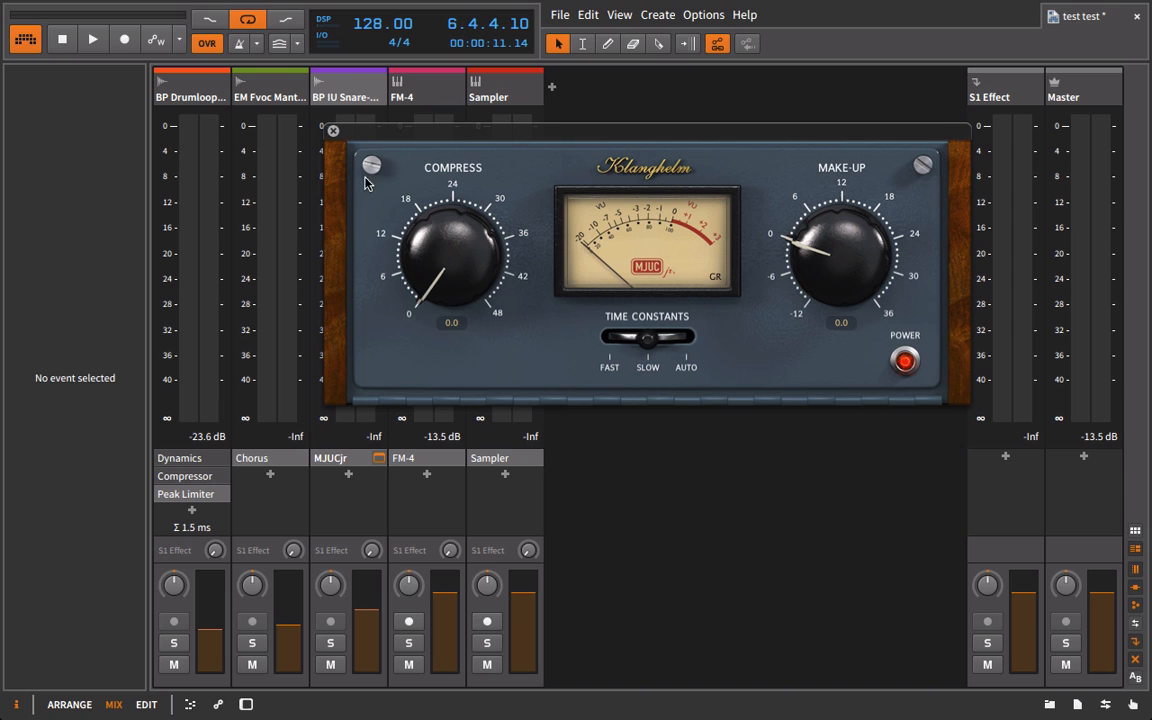
left_click(333, 131)
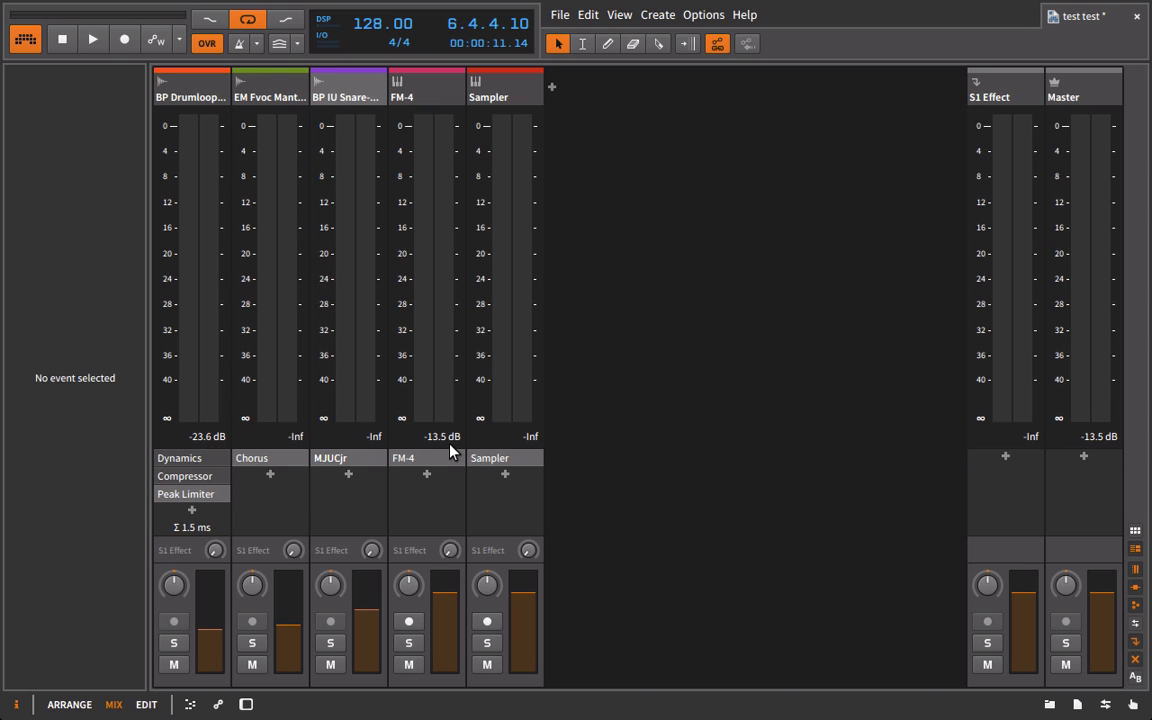
Reset the peak level readouts of the BP Drumloop 32 and FM-4 tracks.
left_click(203, 439)
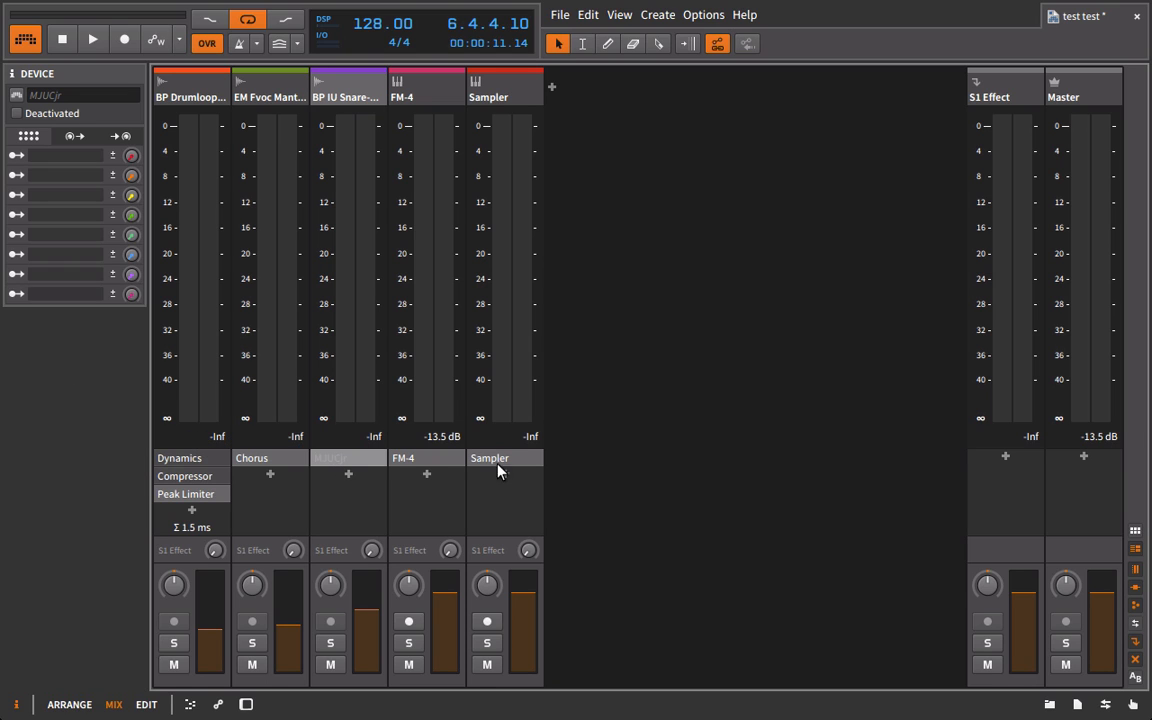
key("shift")
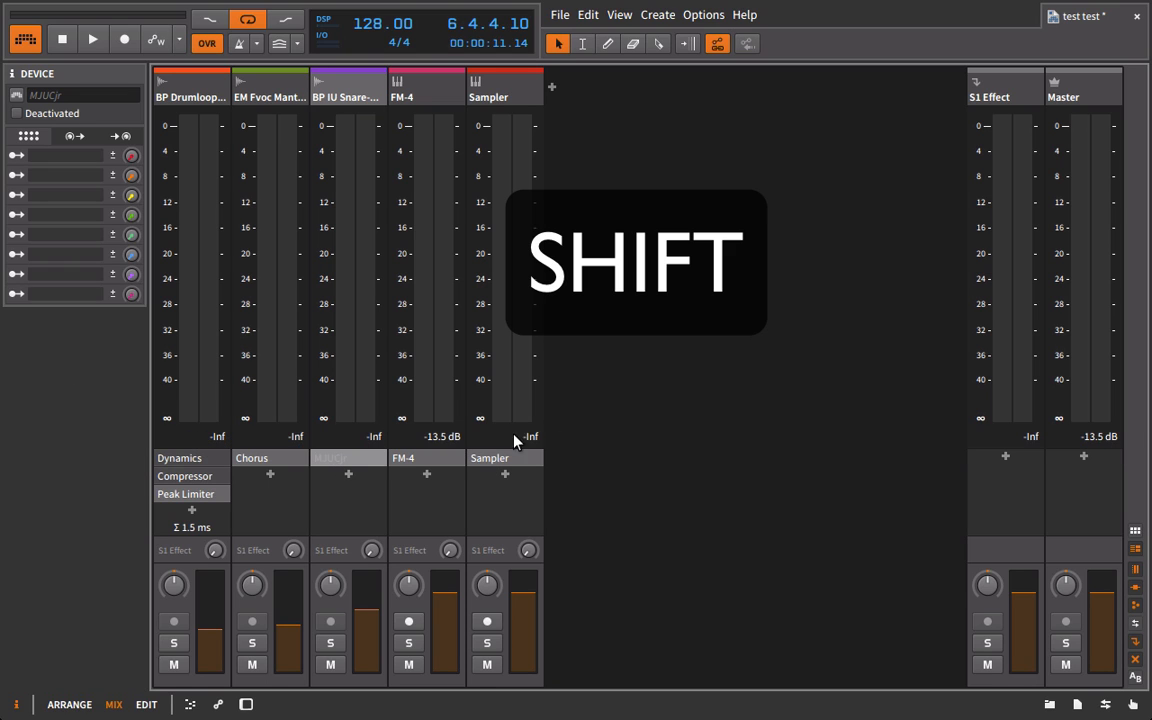
left_click(436, 437, "shift")
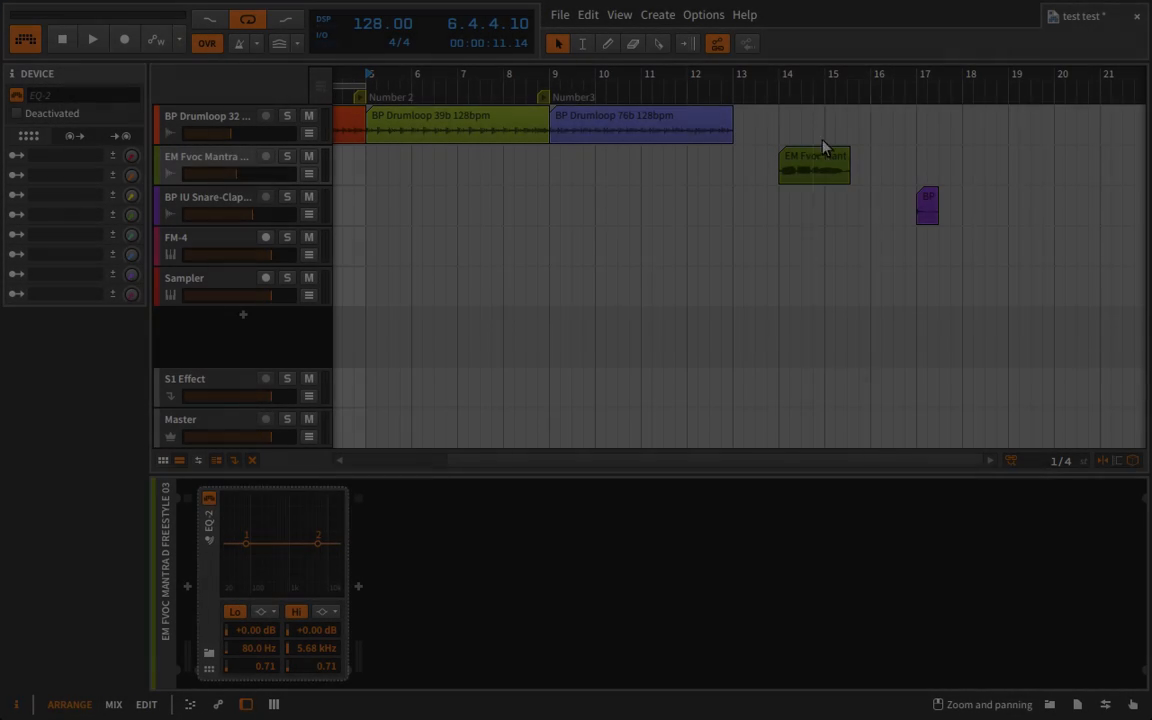
Set the play start to bar 14, lower the EQ-2 low band's frequency and nudge the high band's frequency up and back.
left_click(780, 79)
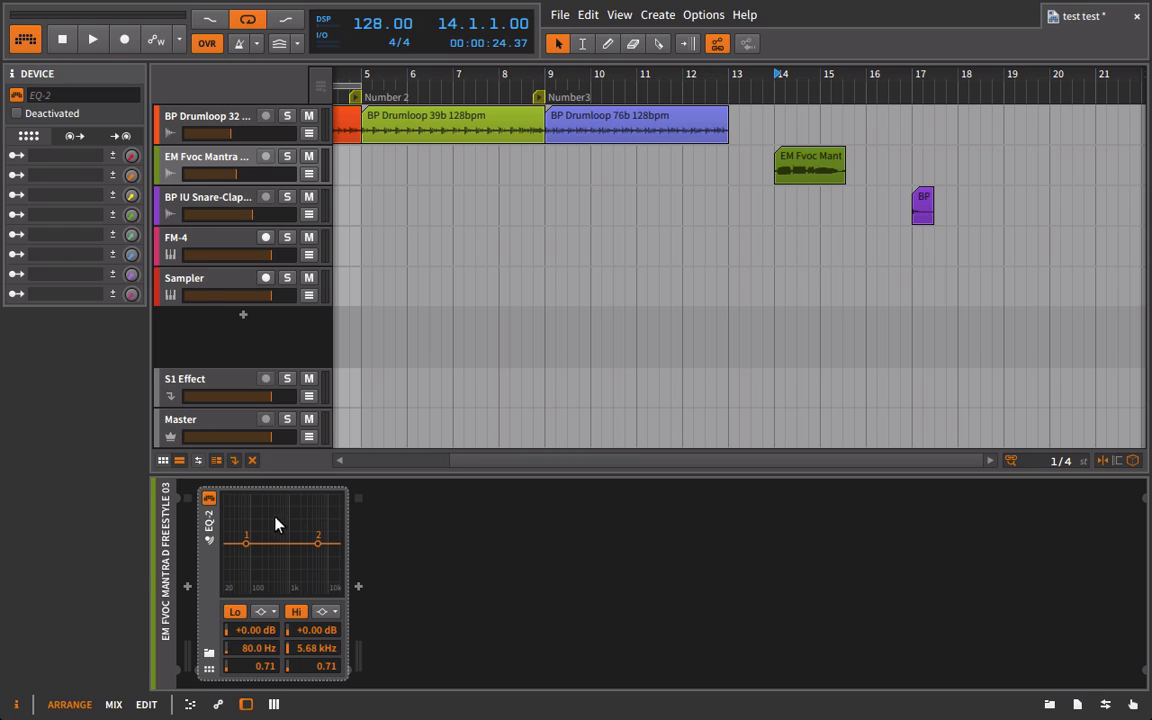
mouse_move(245, 545)
mouse_move(318, 543)
left_mouse_down()
mouse_move(300, 536)
mouse_move(304, 552)
mouse_move(313, 543)
mouse_move(301, 543)
mouse_move(324, 543)
left_mouse_up()
left_click_drag(246, 543, 237, 543)
mouse_move(239, 543)
left_click_drag(324, 543, 318, 544)
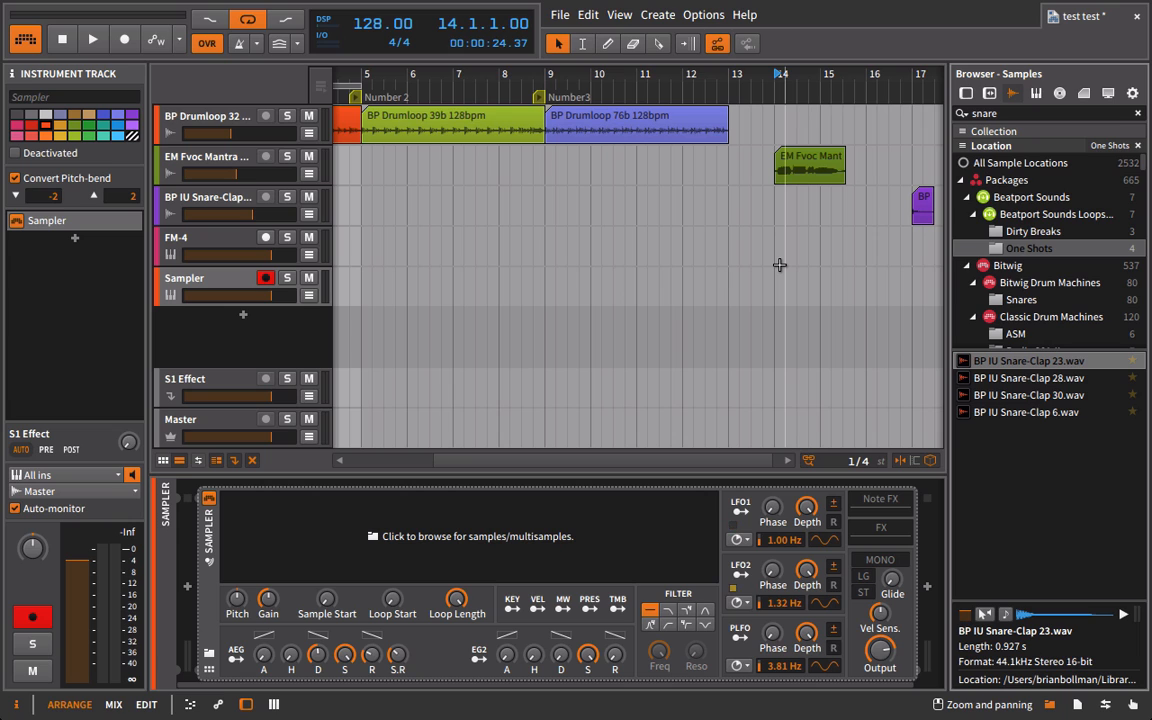
Load the sample BP IU Snare-Clap 23.wav into the empty Sampler.
left_click_drag(996, 368, 640, 510)
right_click(686, 508)
left_click(600, 530)
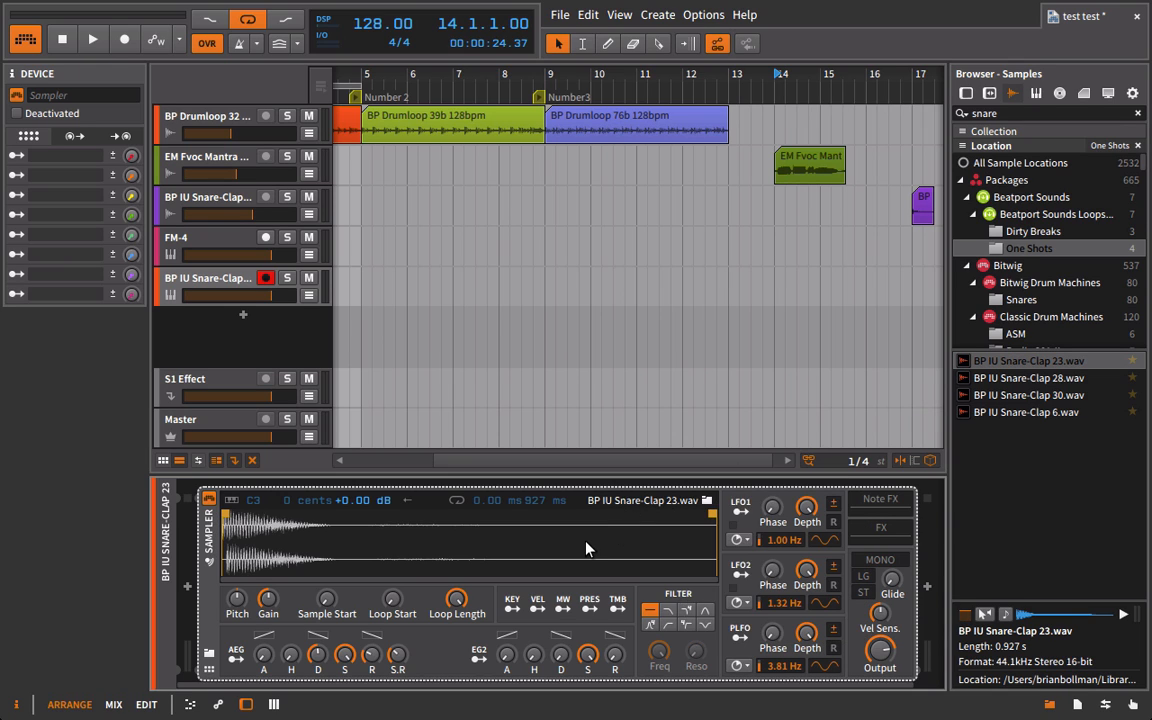
Convert the Sampler's snare sample to a multisample and open it in the multisample editor.
right_click(586, 525)
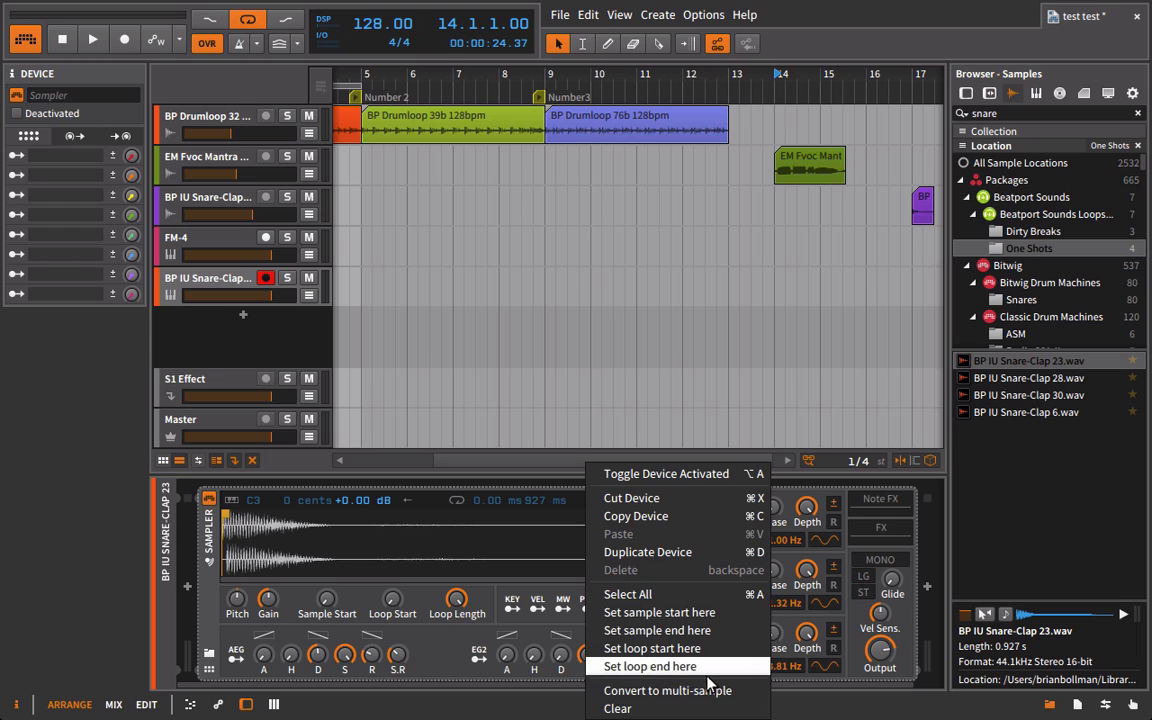
left_click(643, 691)
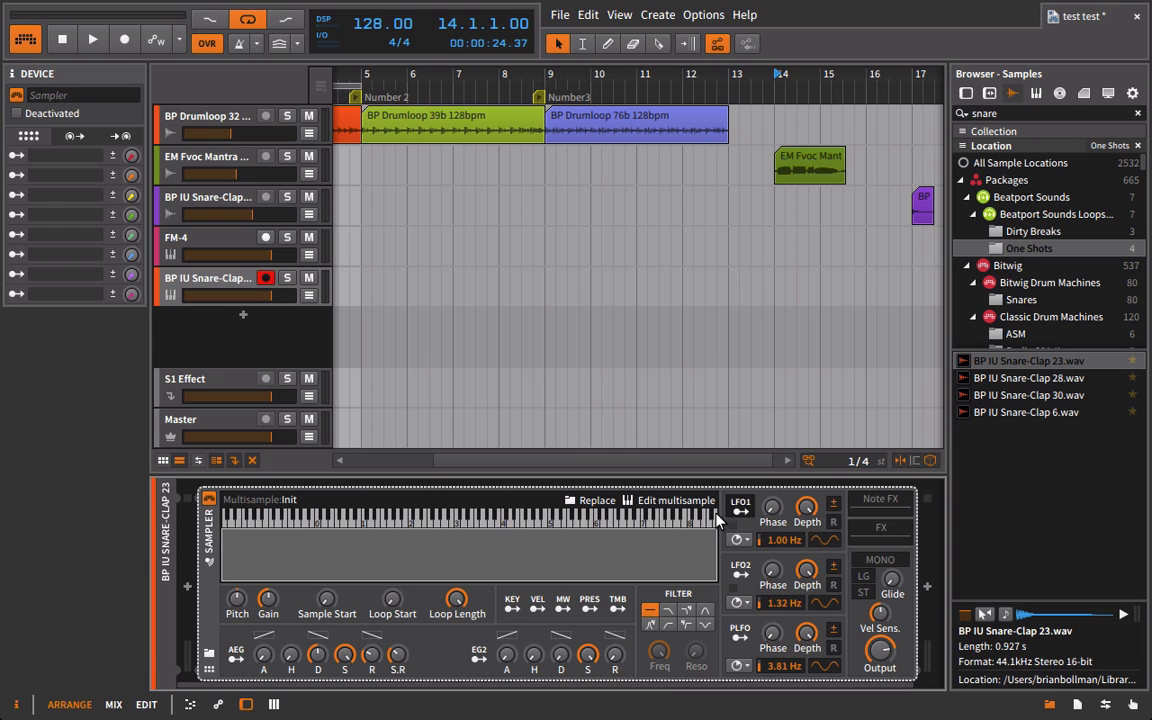
left_click(670, 500)
Narrow the key range of the BP IU Snare-Clap 23 zone to C#3 through C4.
left_click(158, 160)
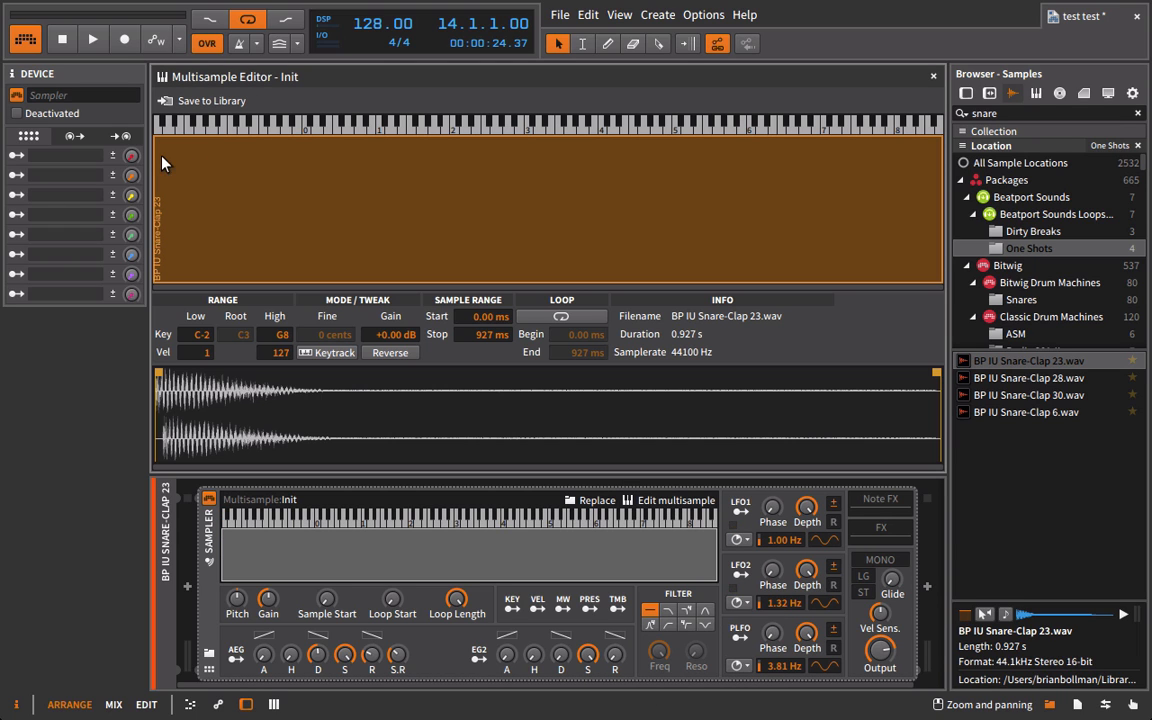
left_click_drag(158, 160, 592, 165)
left_click_drag(940, 170, 635, 175)
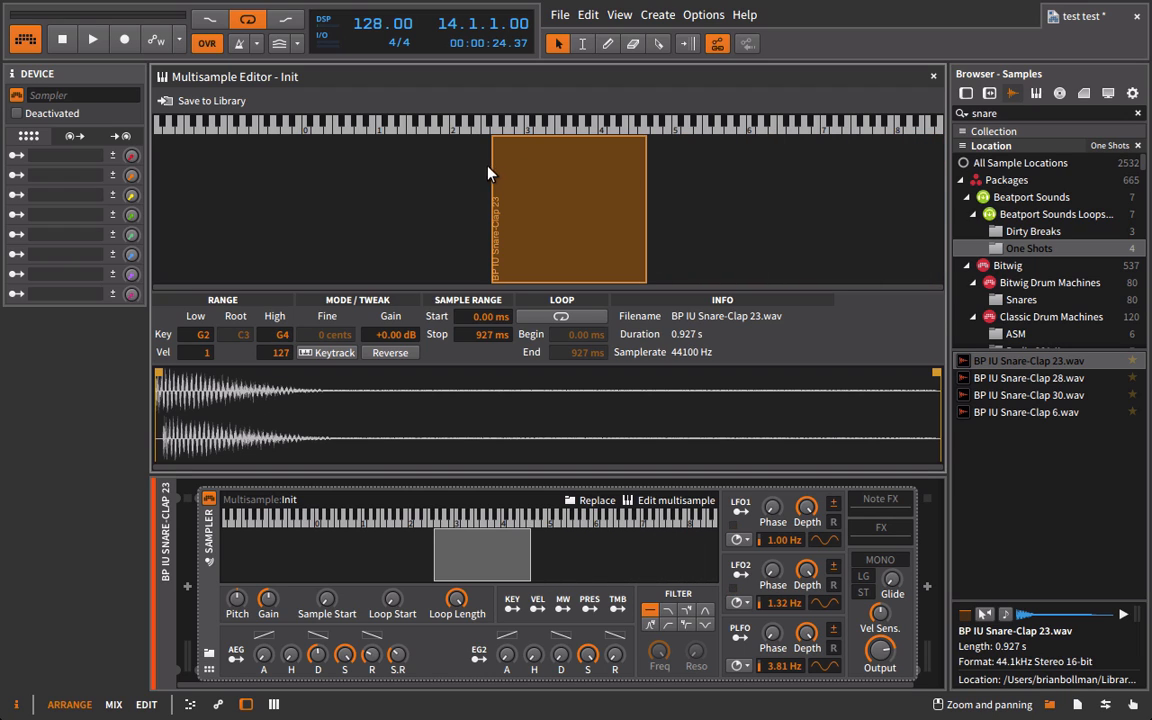
left_click_drag(494, 170, 532, 170)
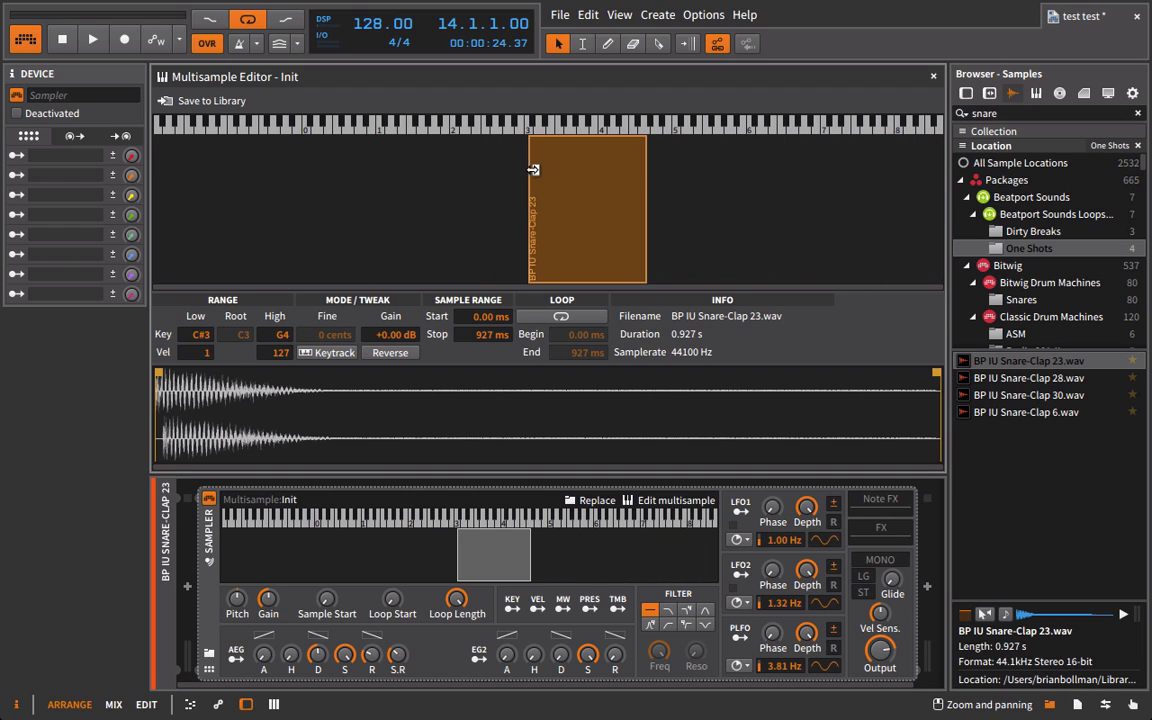
left_click_drag(646, 172, 597, 169)
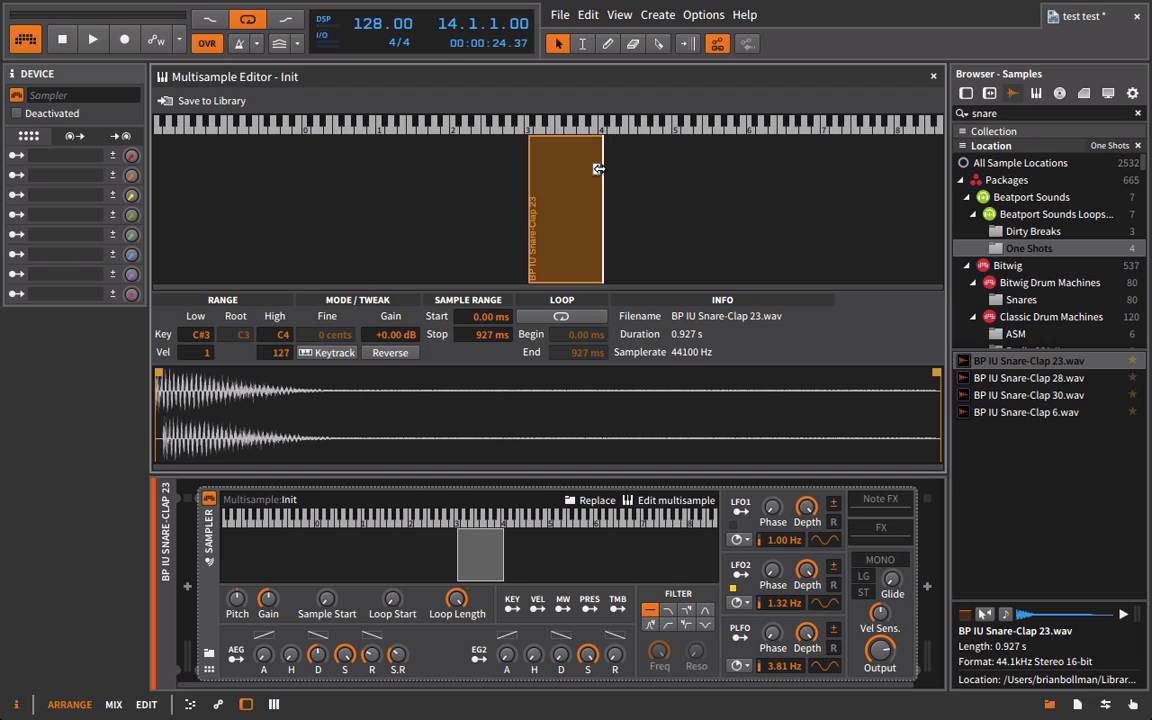
Add BP IU Snare-Clap 28.wav as a new zone around C6 and extend its low key down to C#4.
left_click_drag(983, 385, 740, 188)
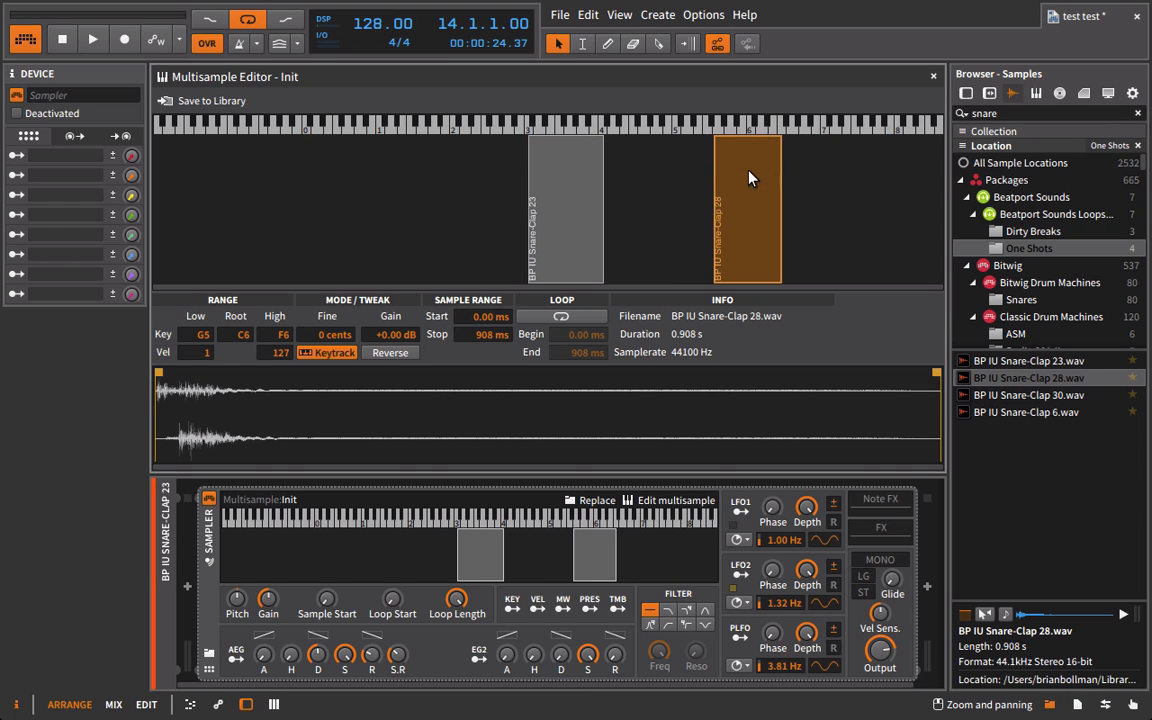
left_click_drag(713, 178, 603, 177)
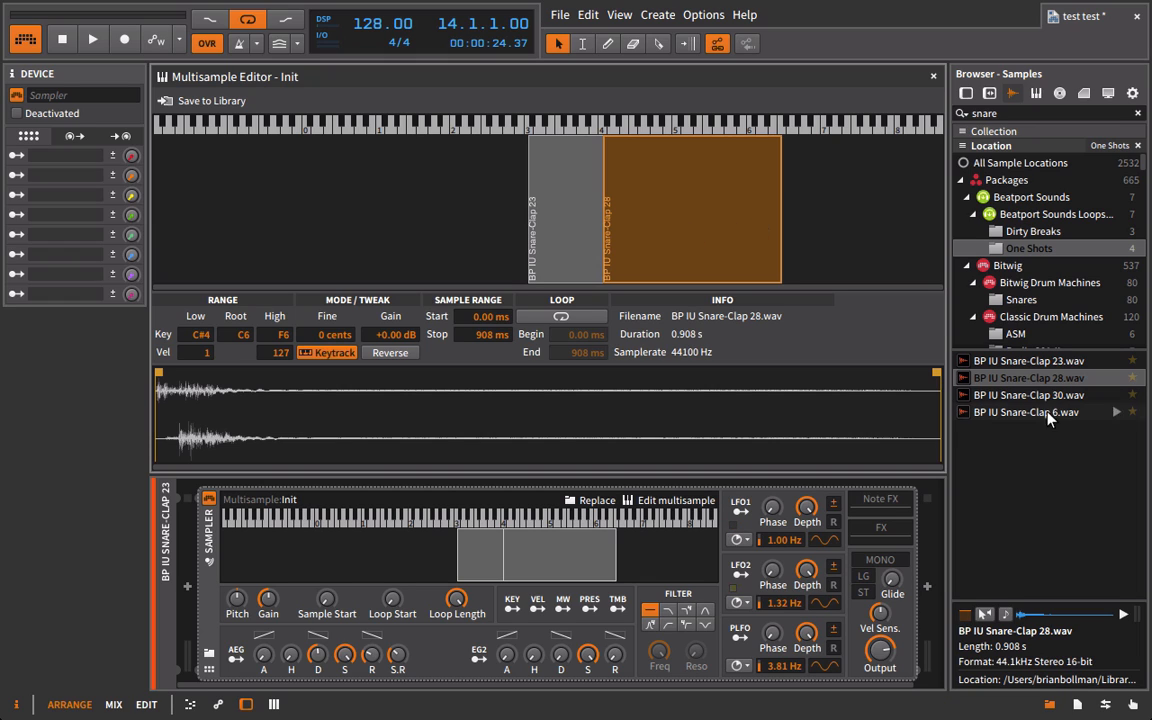
Add BP IU Snare-Clap 30.wav as a zone around B2 and BP IU Snare-Clap 6.wav as a zone around A6.
left_click_drag(1020, 395, 521, 160)
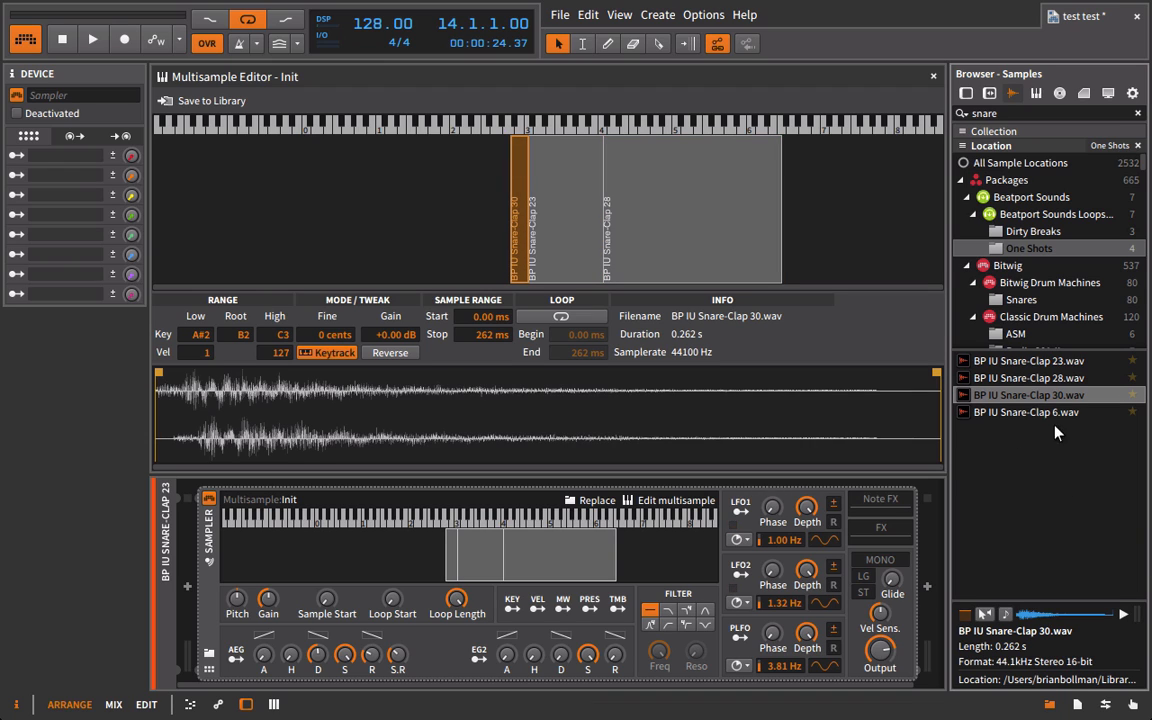
left_click_drag(1011, 418, 812, 175)
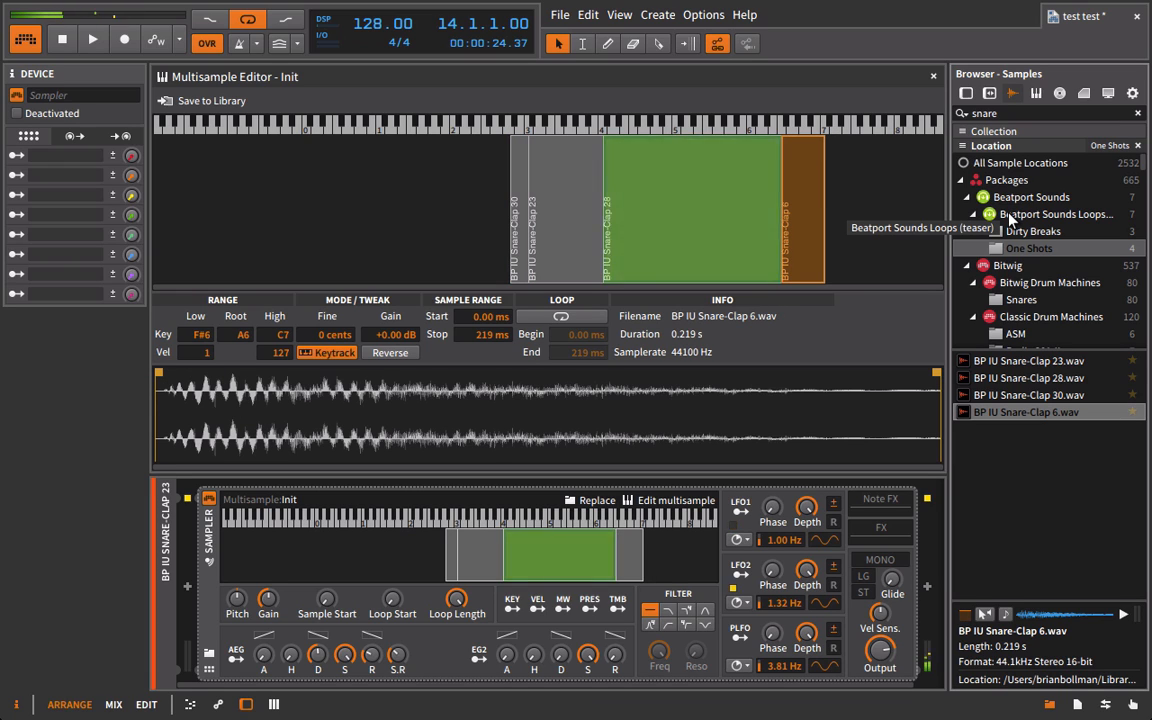
Turn off Keytrack and enable Reverse for the BP IU Snare-Clap 6 zone, and close the multisample editor.
left_click(336, 352)
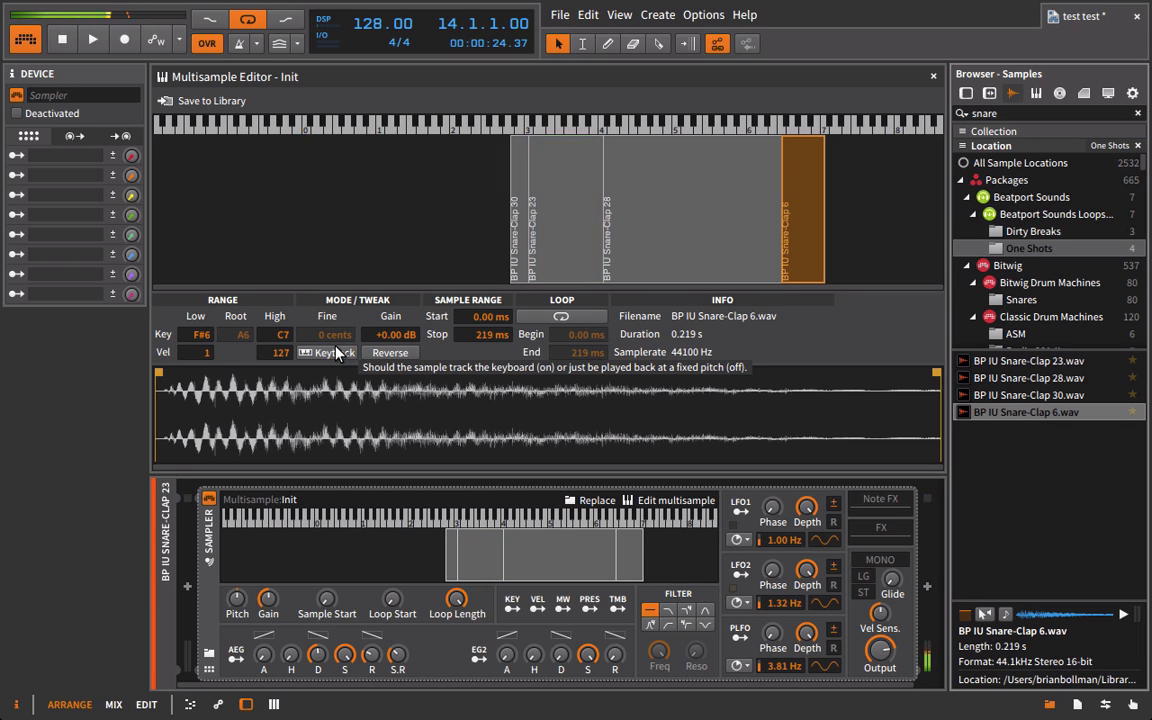
left_click(674, 190)
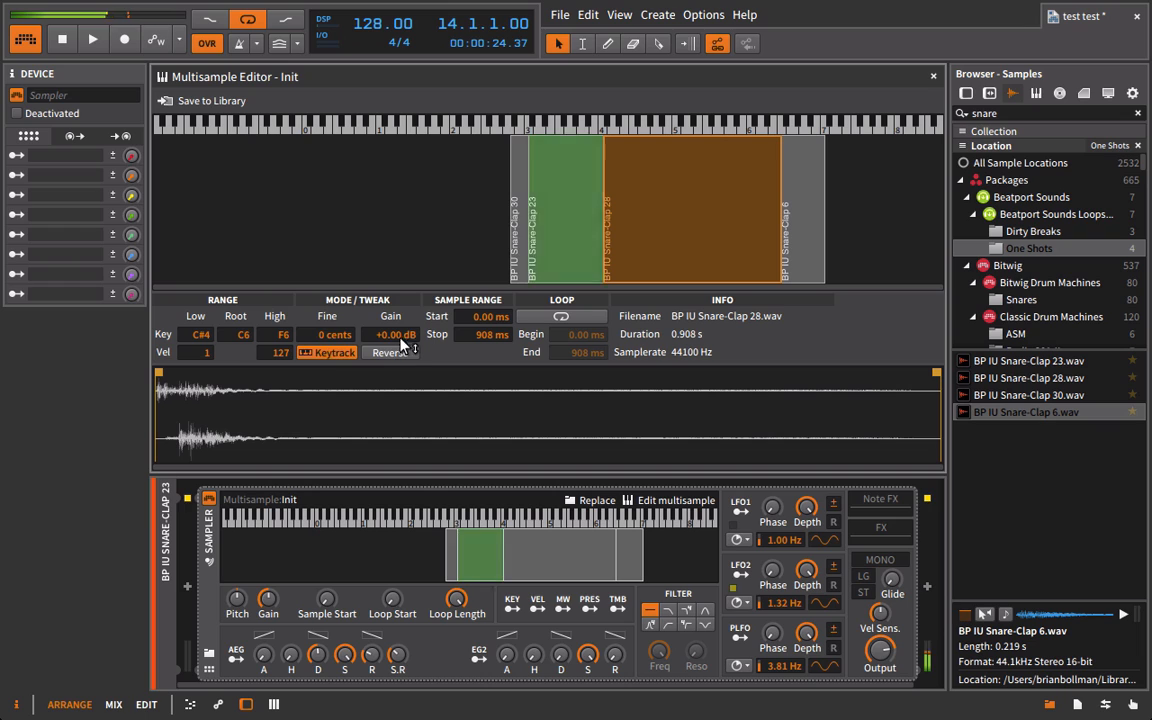
left_click(803, 190)
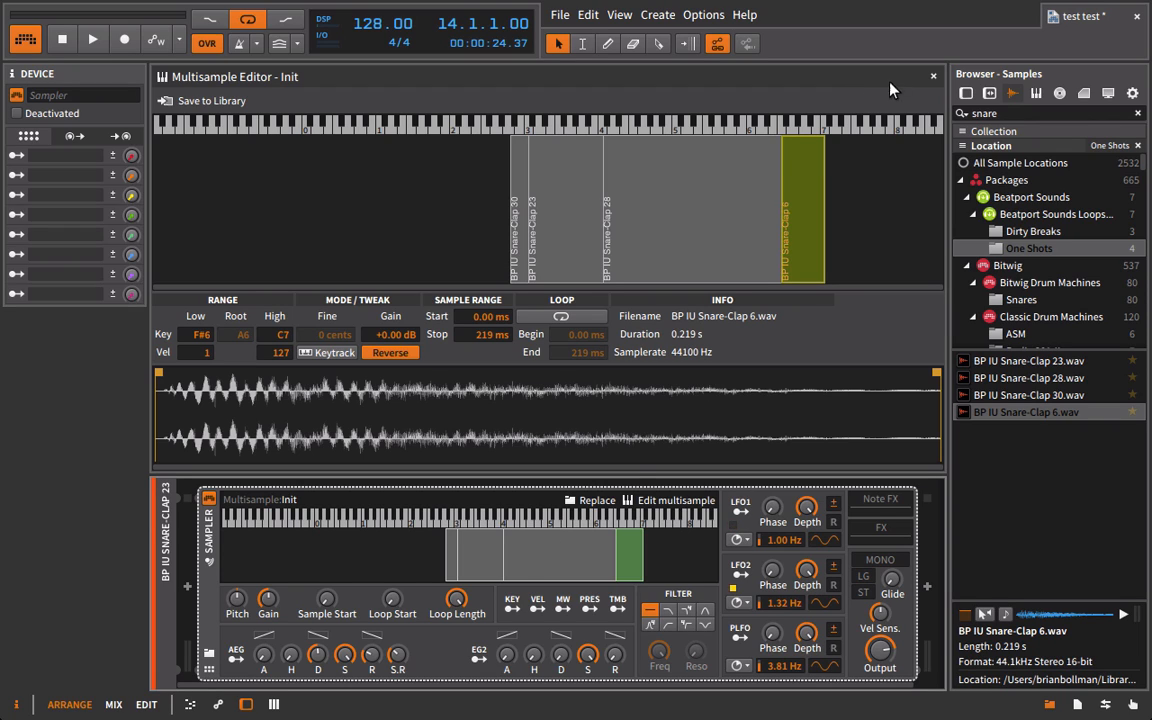
left_click(933, 77)
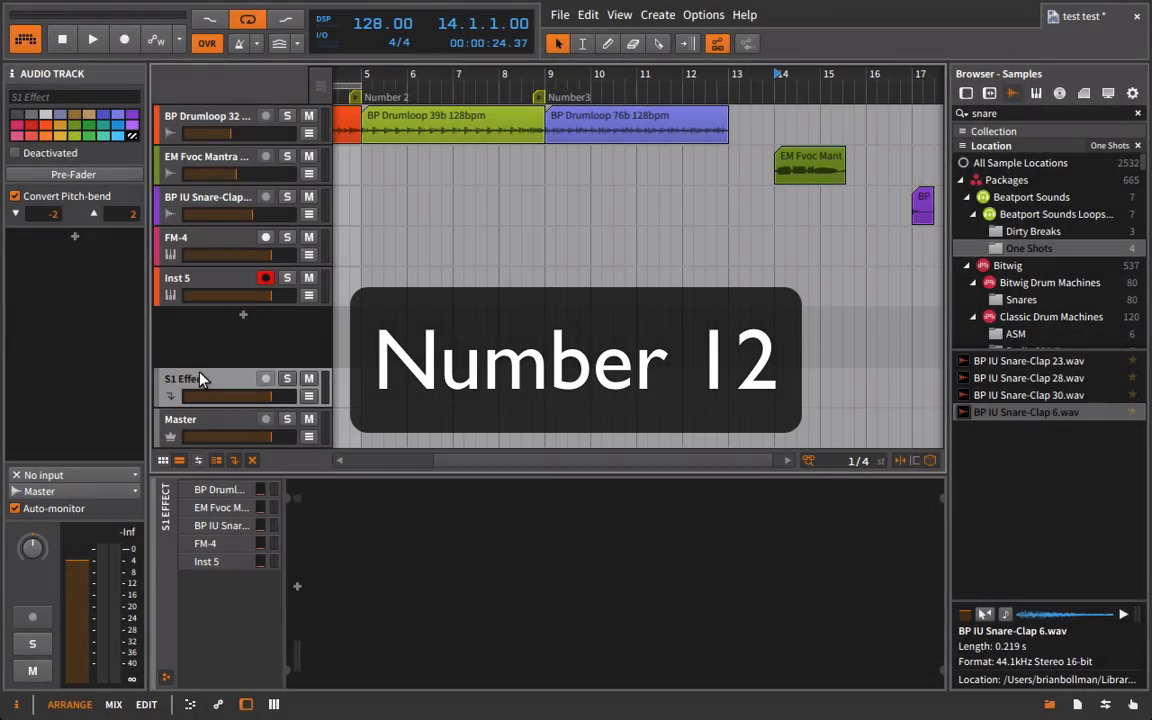
Load the Delay-4 device onto the empty S1 Effect track.
left_click(966, 93)
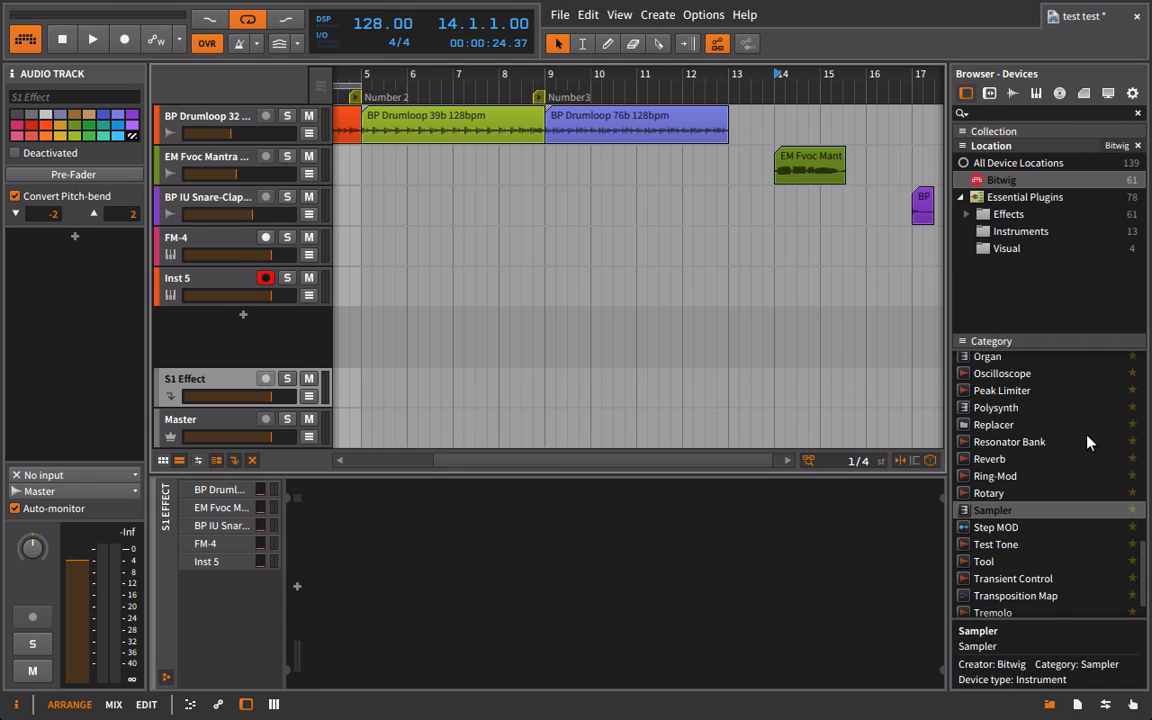
scroll(1089, 443, "up", 3)
scroll(1089, 443, "up", 7)
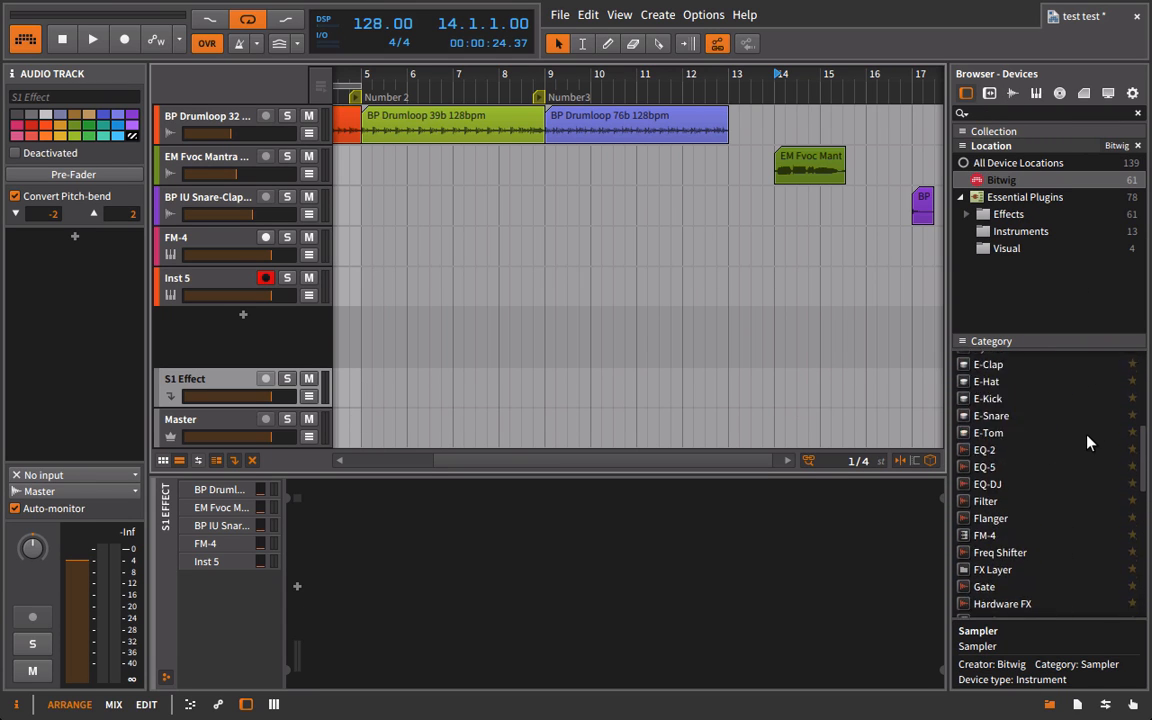
scroll(1089, 443, "up", 5)
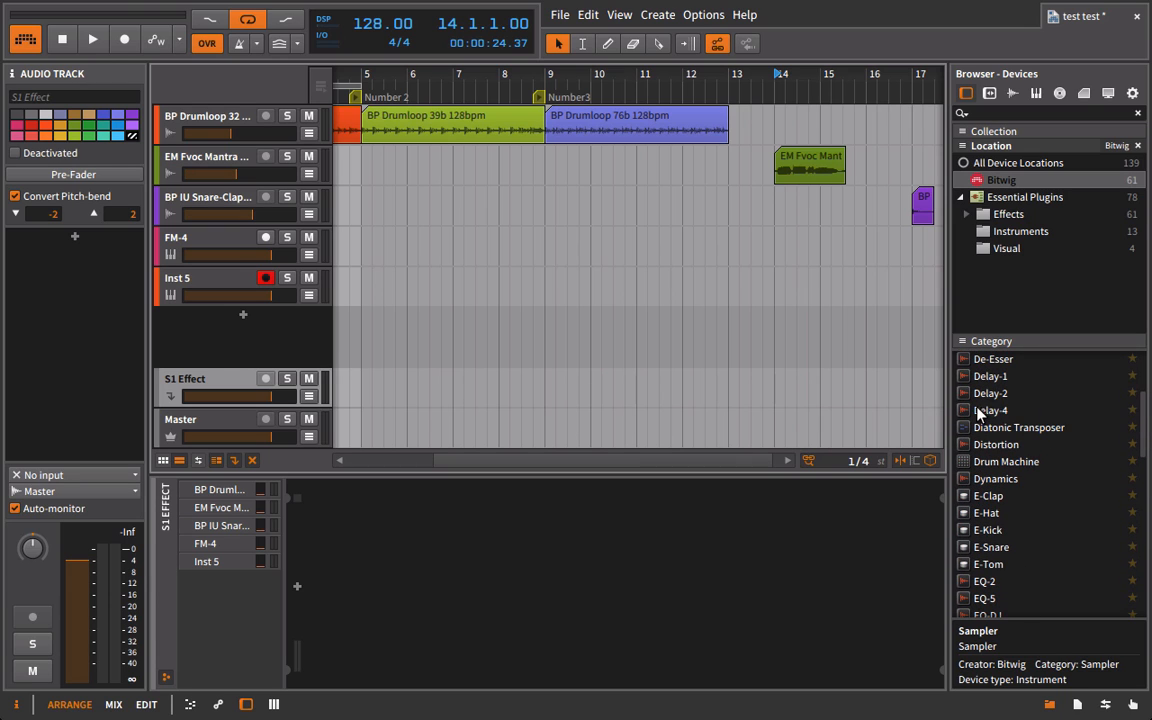
left_click_drag(977, 410, 736, 600)
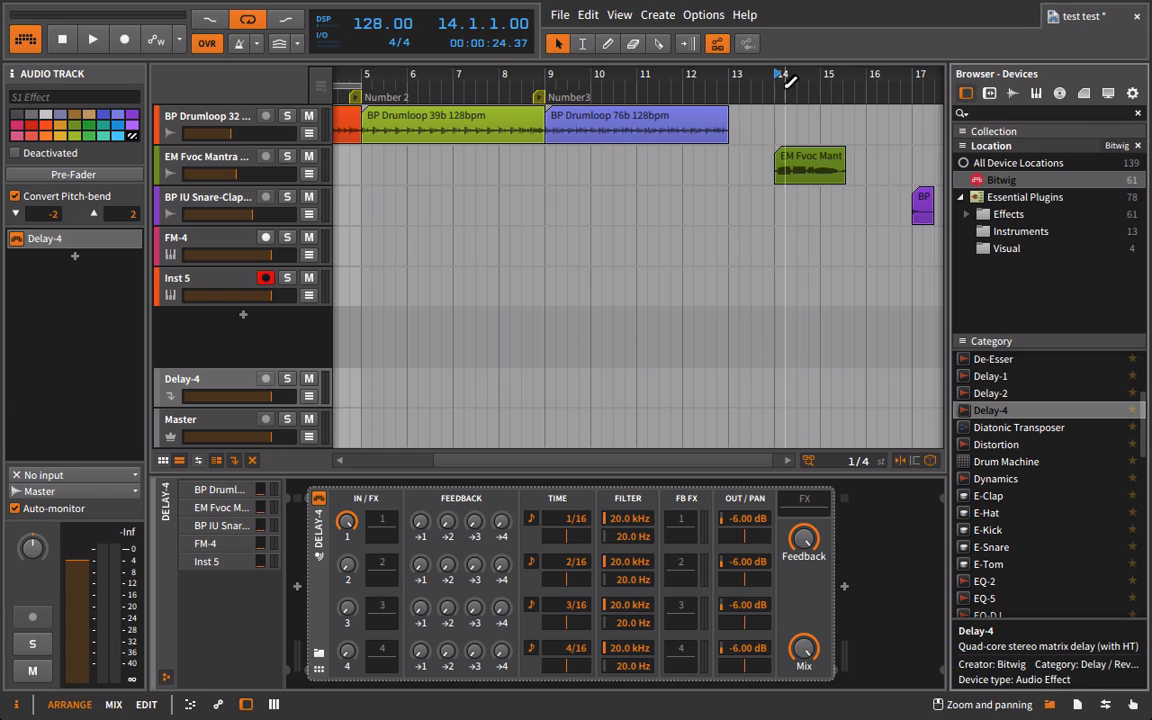
Play the vocal clip at bar 14 and raise the EM Fvoc Mantra track's send to Delay-4.
key("space")
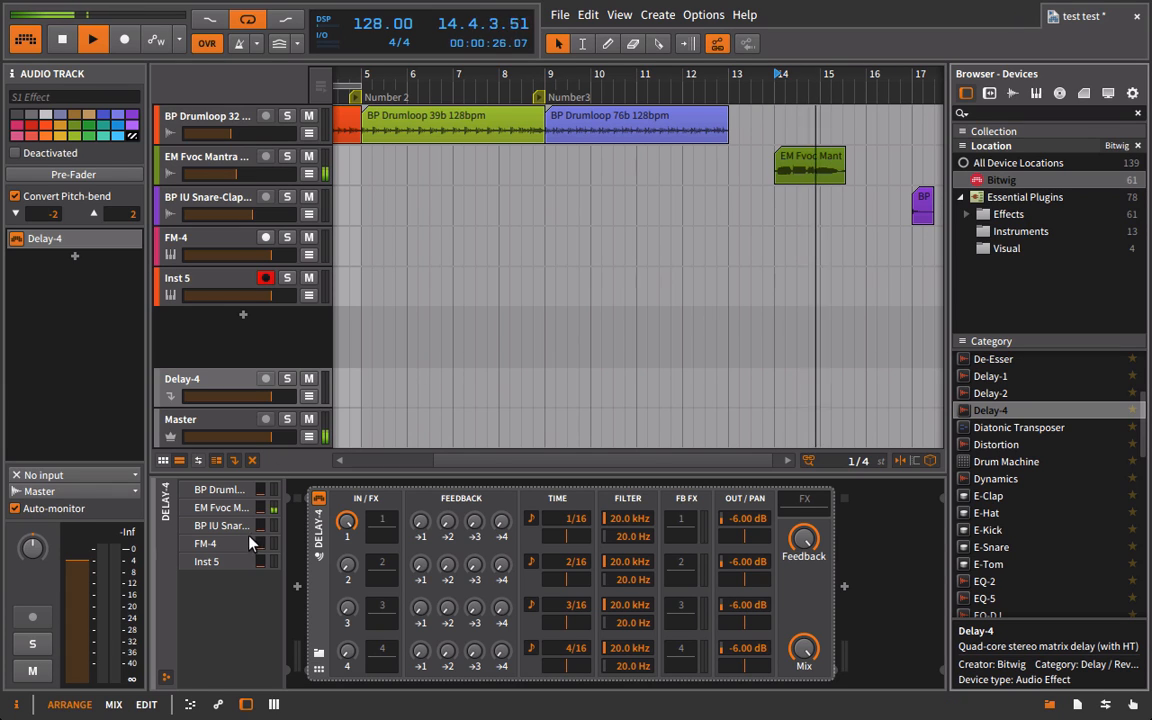
key("space")
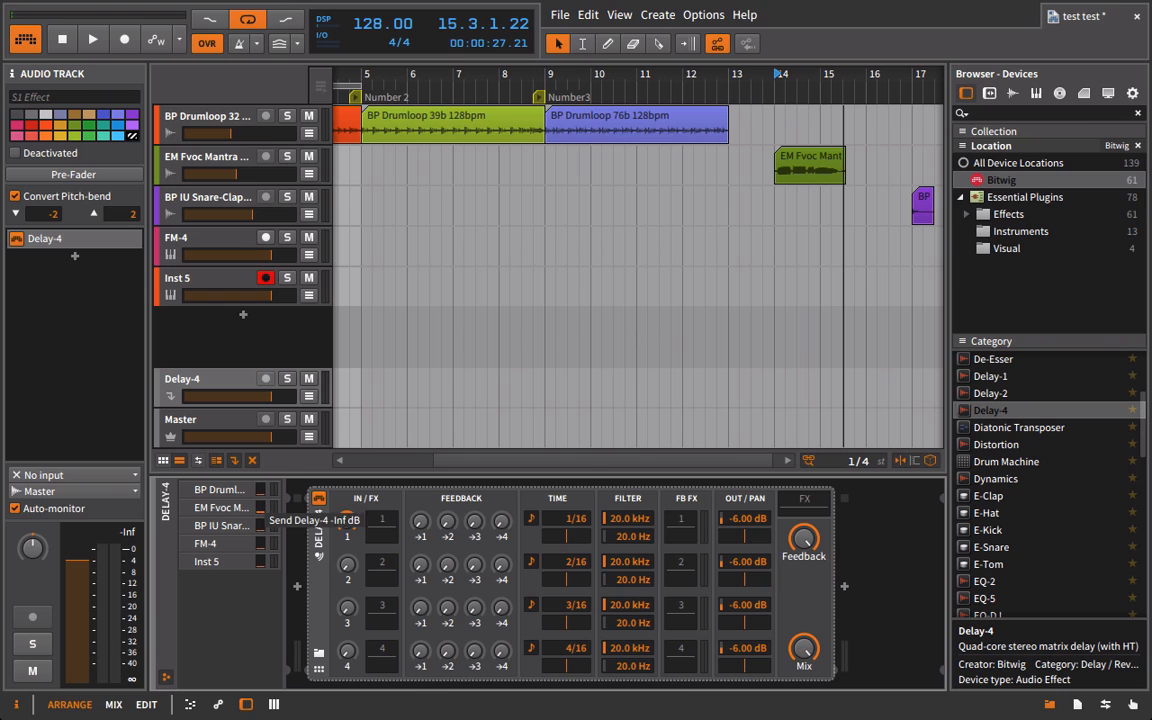
key("space")
left_click_drag(258, 512, 262, 507)
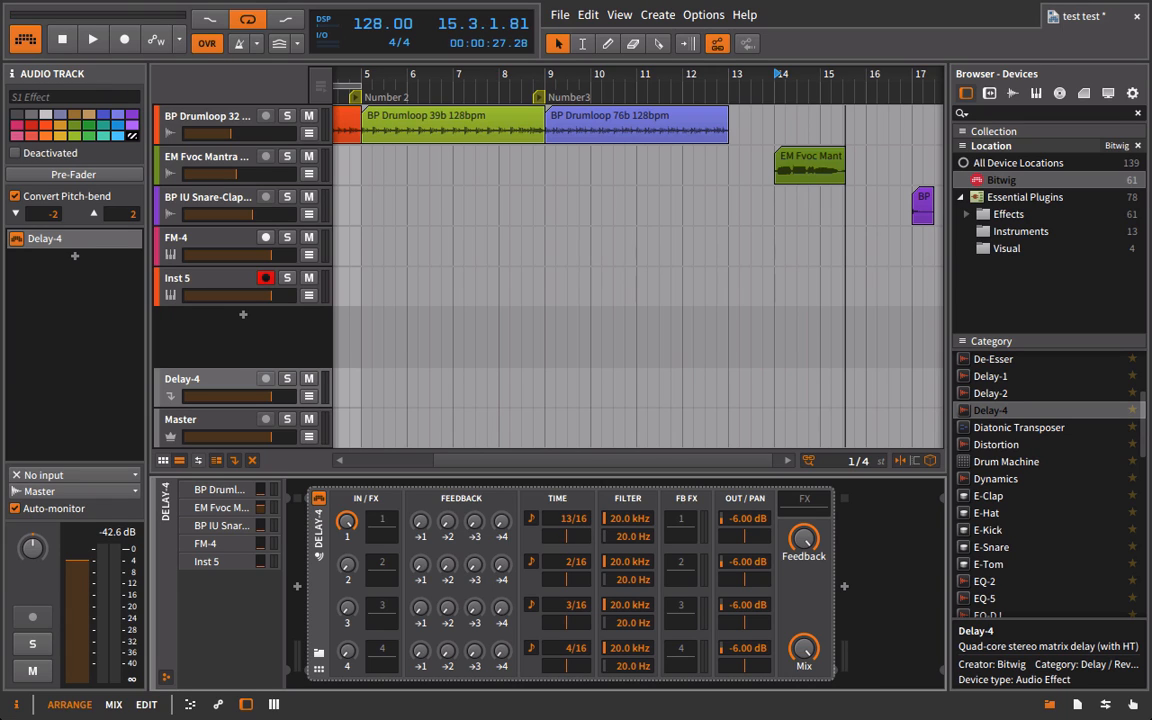
Set the times of Delay-4's first three delay lines to 8/16, 12/16 and 16/16.
left_click_drag(565, 518, 531, 525)
left_click(531, 518)
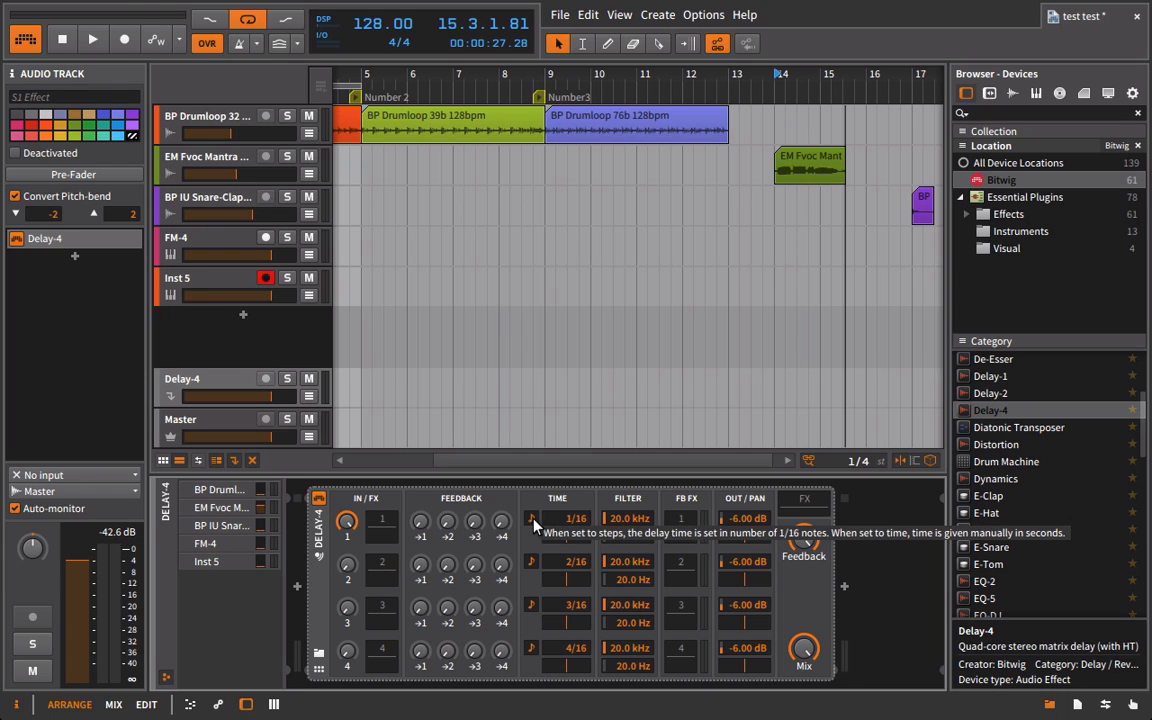
left_click(531, 518)
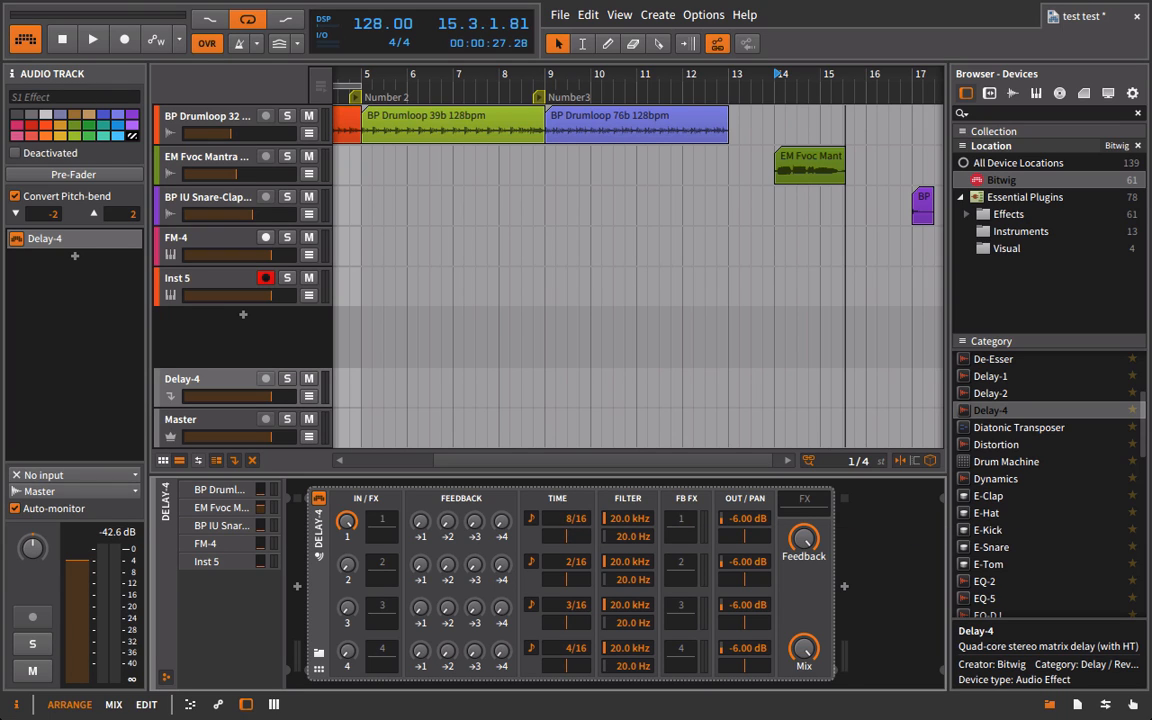
left_click_drag(575, 561, 575, 550)
left_click_drag(572, 606, 572, 578)
Pan Delay-4's line 1 slightly left and line 2 slightly right, and raise the input levels of lines 2 and 3.
left_click_drag(744, 536, 745, 560)
left_click_drag(346, 565, 346, 555)
left_click_drag(347, 607, 347, 590)
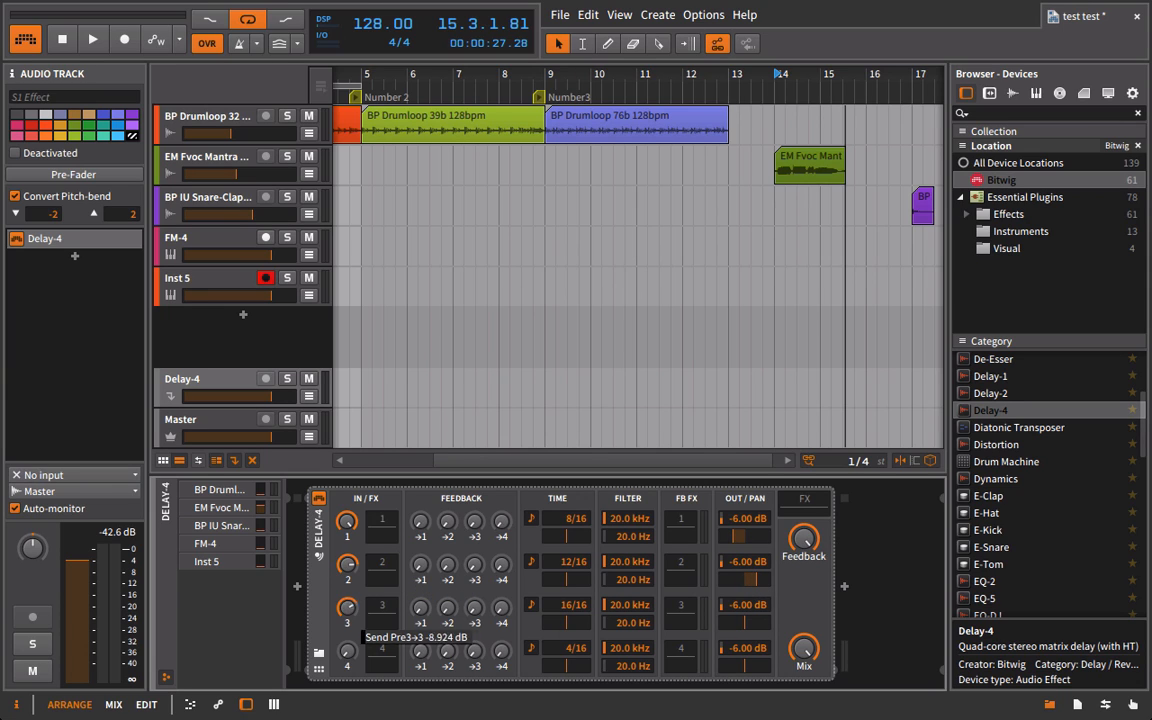
Try feeding Delay-4's line 1 back into lines 1 and 2 while playing the vocal clip.
key("space")
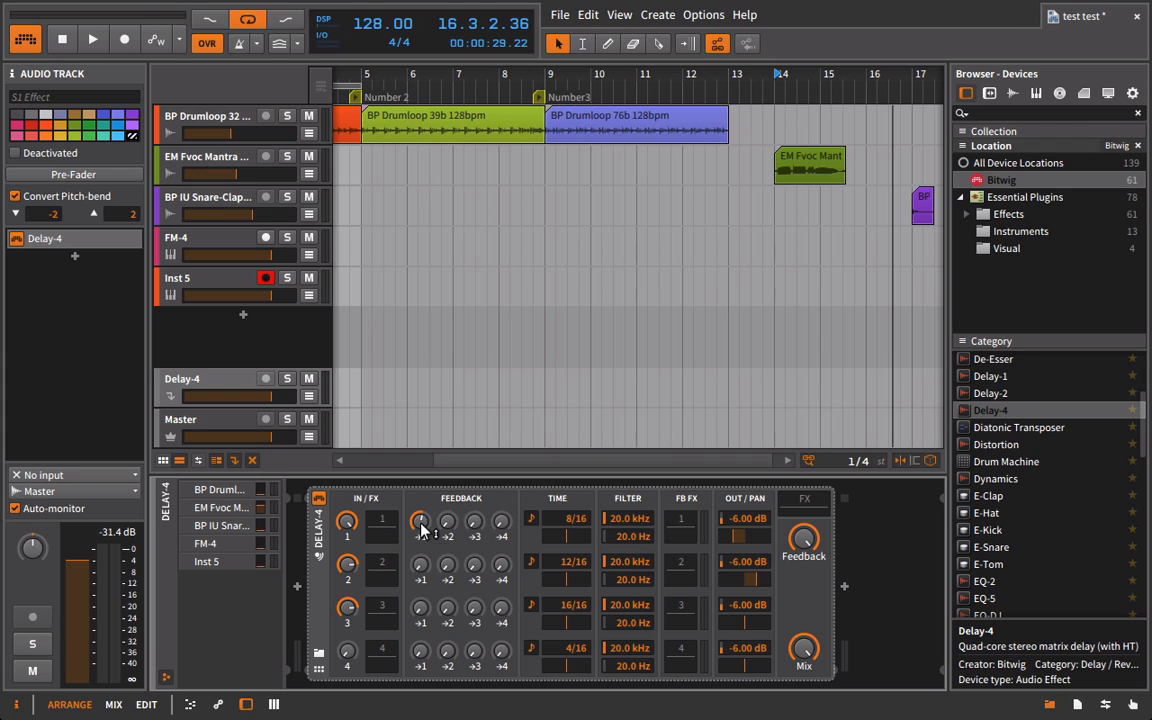
left_click_drag(445, 530, 445, 512)
key("space")
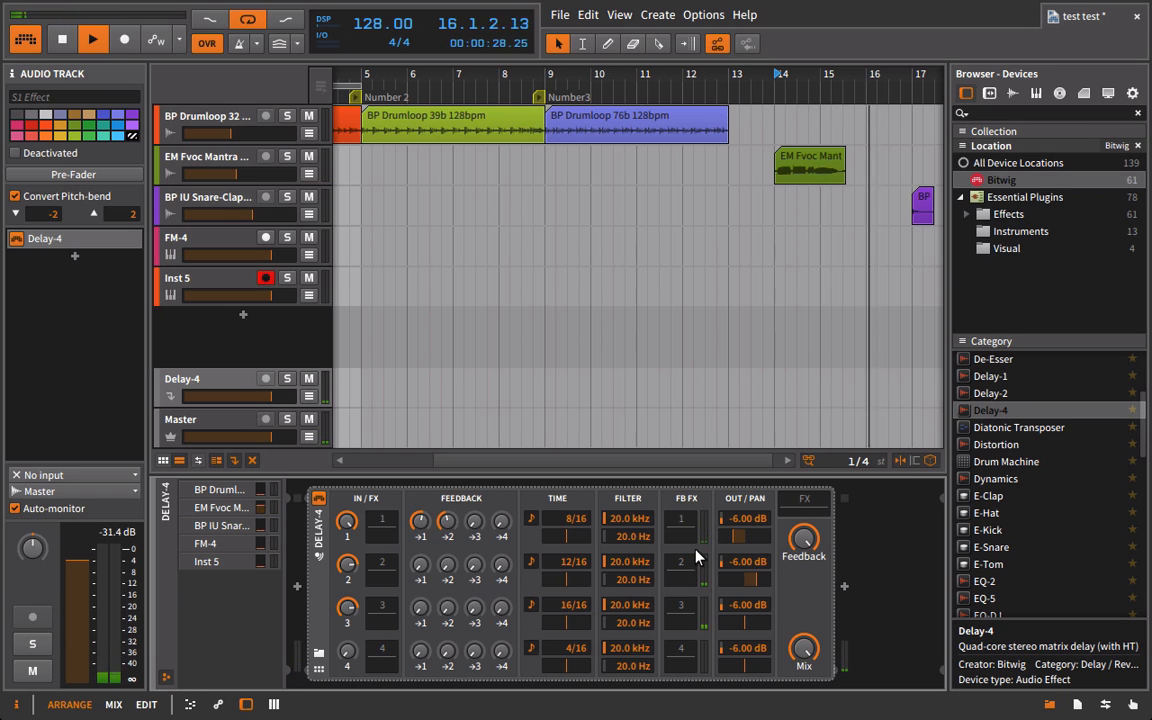
key("space")
key("space")
left_click_drag(421, 523, 421, 502)
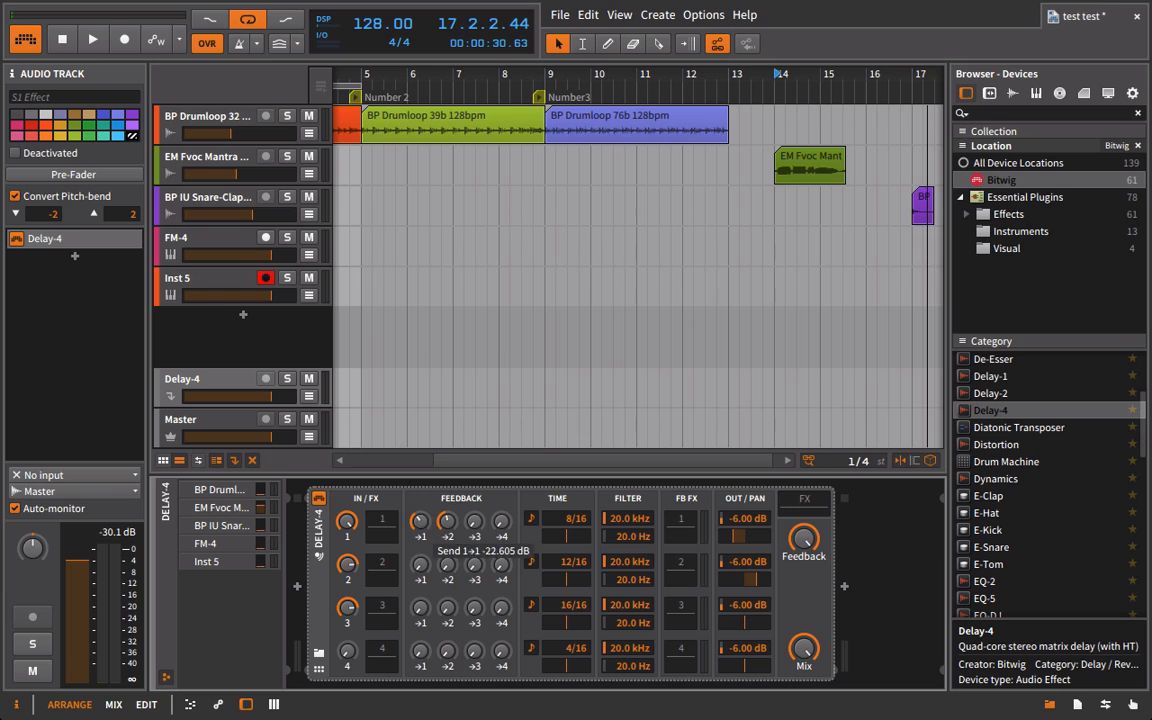
left_click(437, 503)
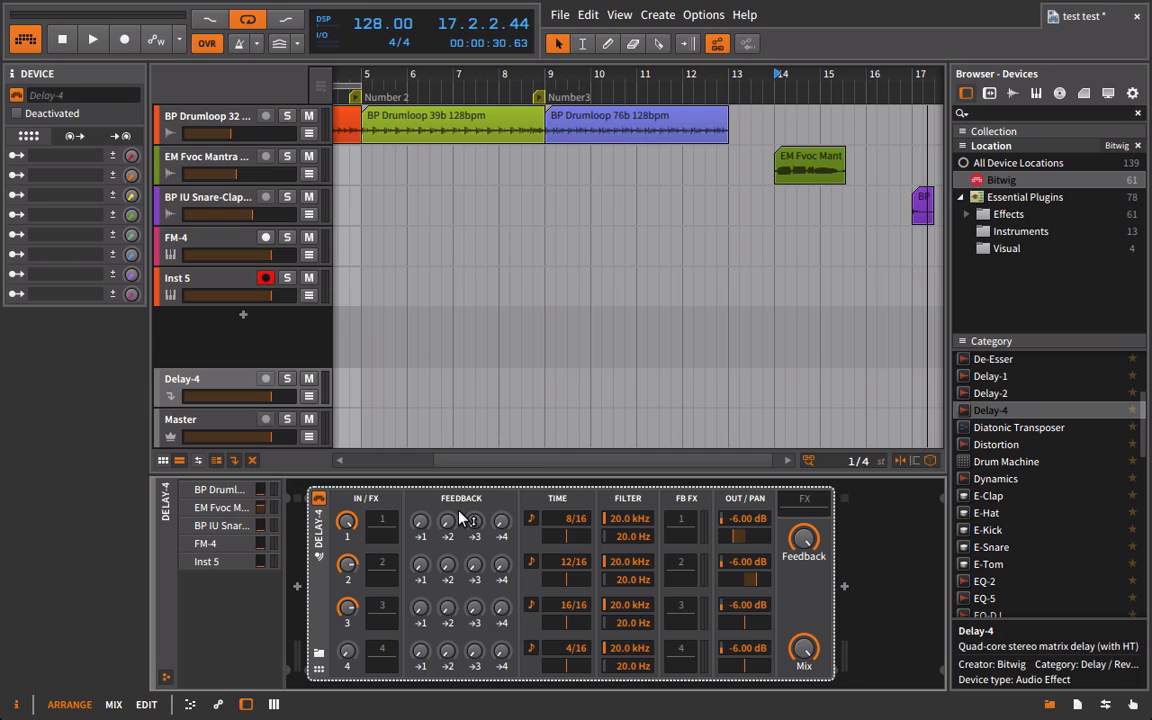
Insert a Delay-1 into the input FX chain of Delay-4's line 1 and set its time to 16 steps.
mouse_move(461, 516)
mouse_move(573, 530)
double_click(992, 377)
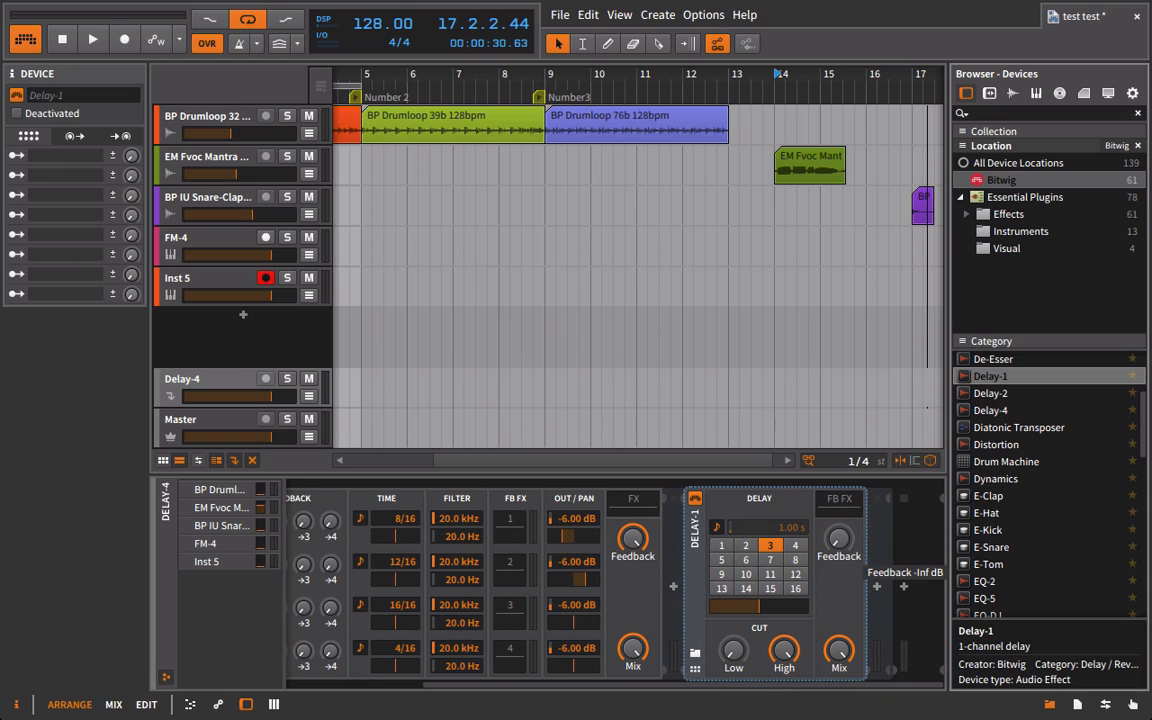
left_click(798, 590)
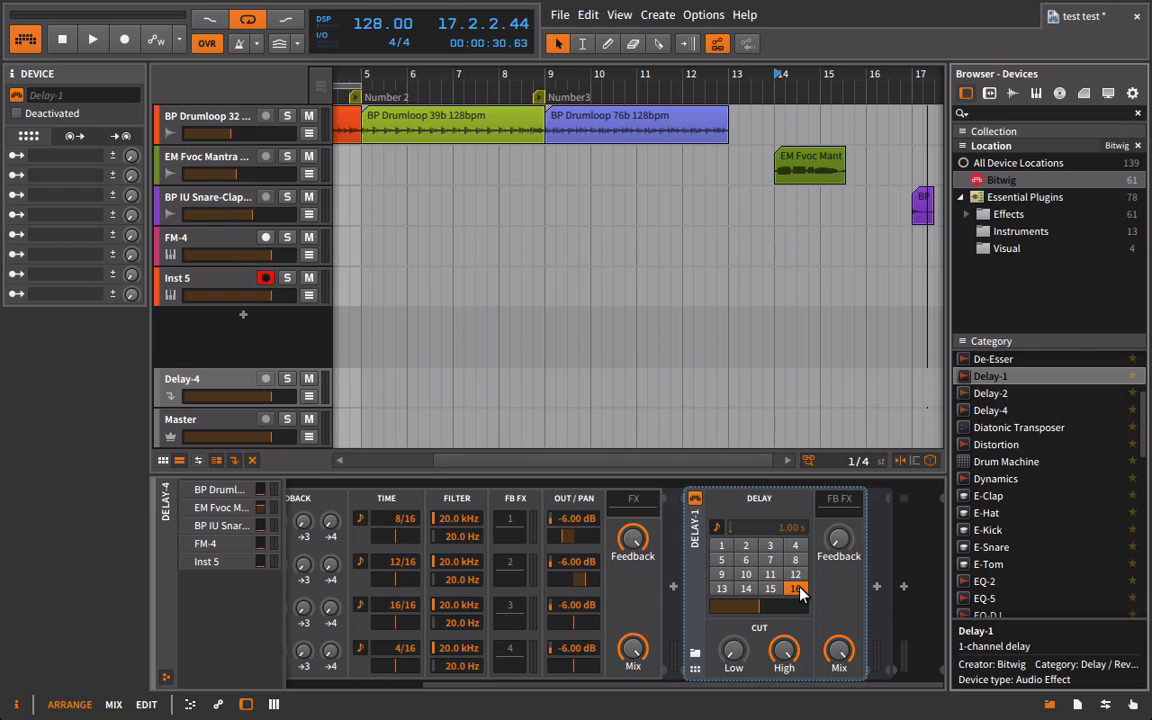
left_click(797, 561)
Turn Delay-4's line 2 and 3 inputs fully down, and deactivate the nested Delay-1 while playing the vocal clip.
scroll(345, 600, "up", 3)
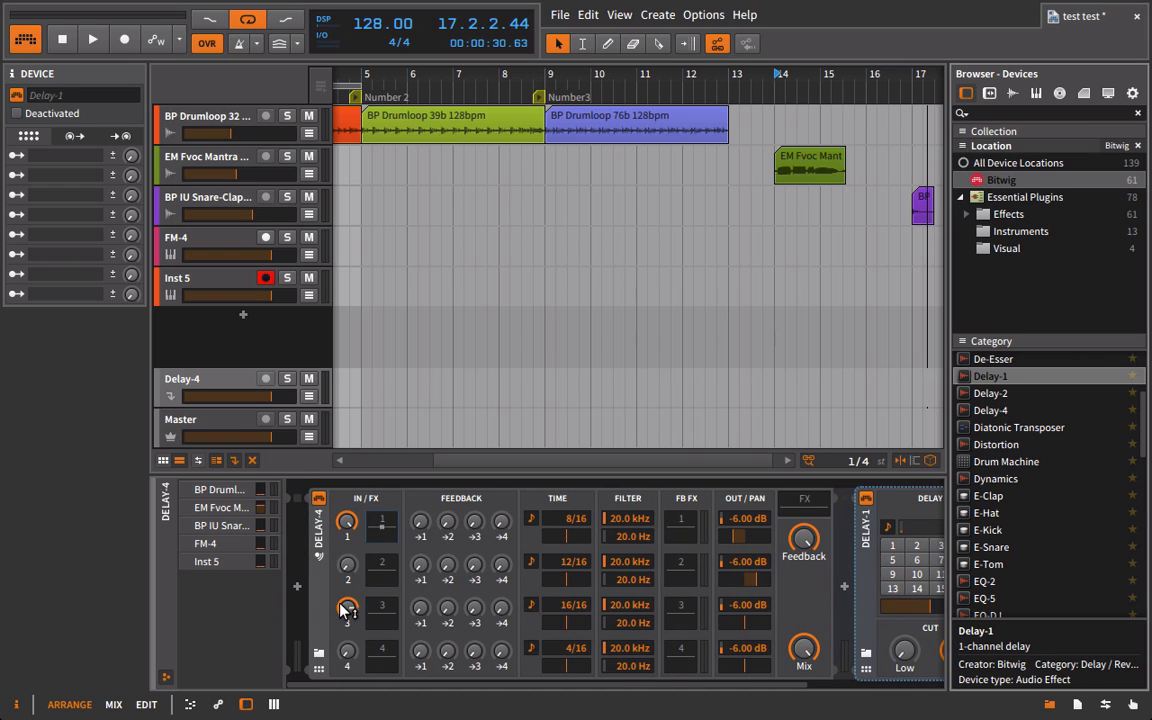
key("space")
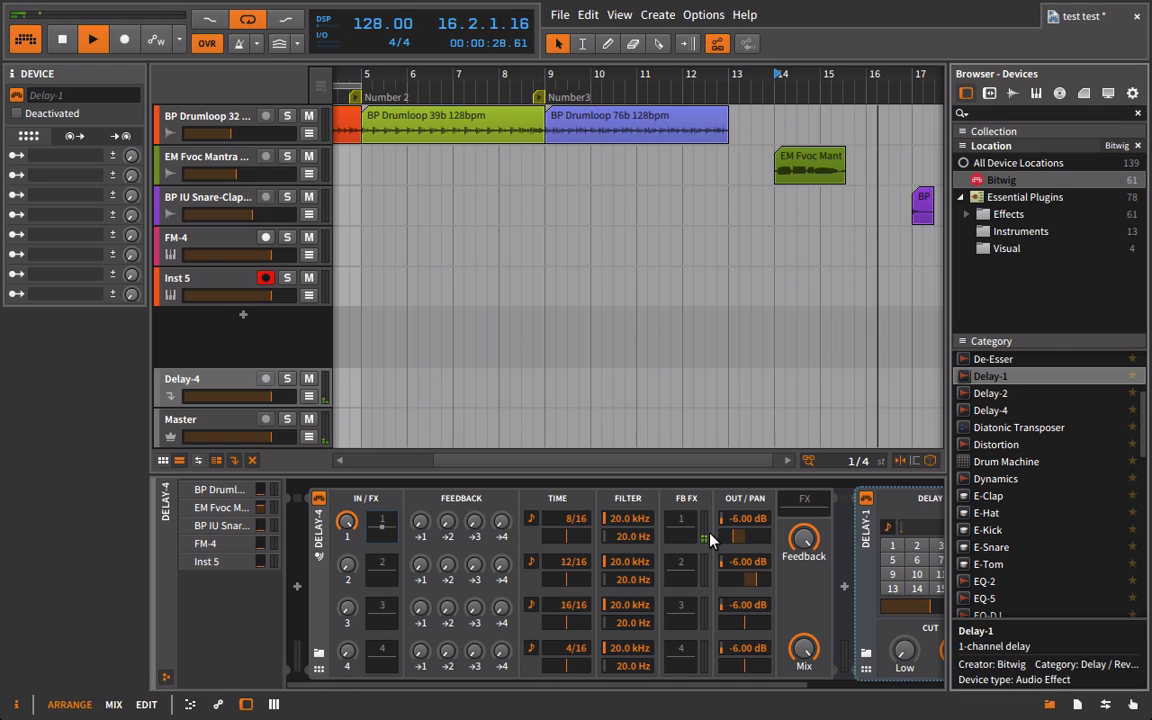
scroll(712, 540, "down", 3)
left_click(695, 499)
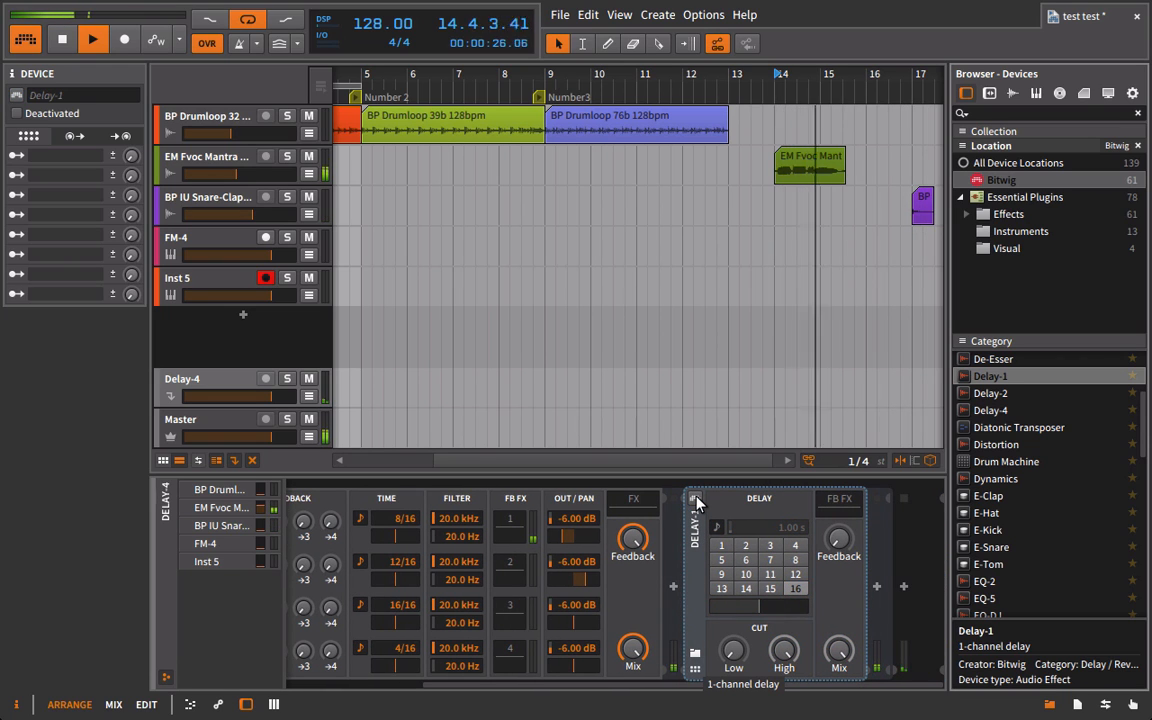
key("space")
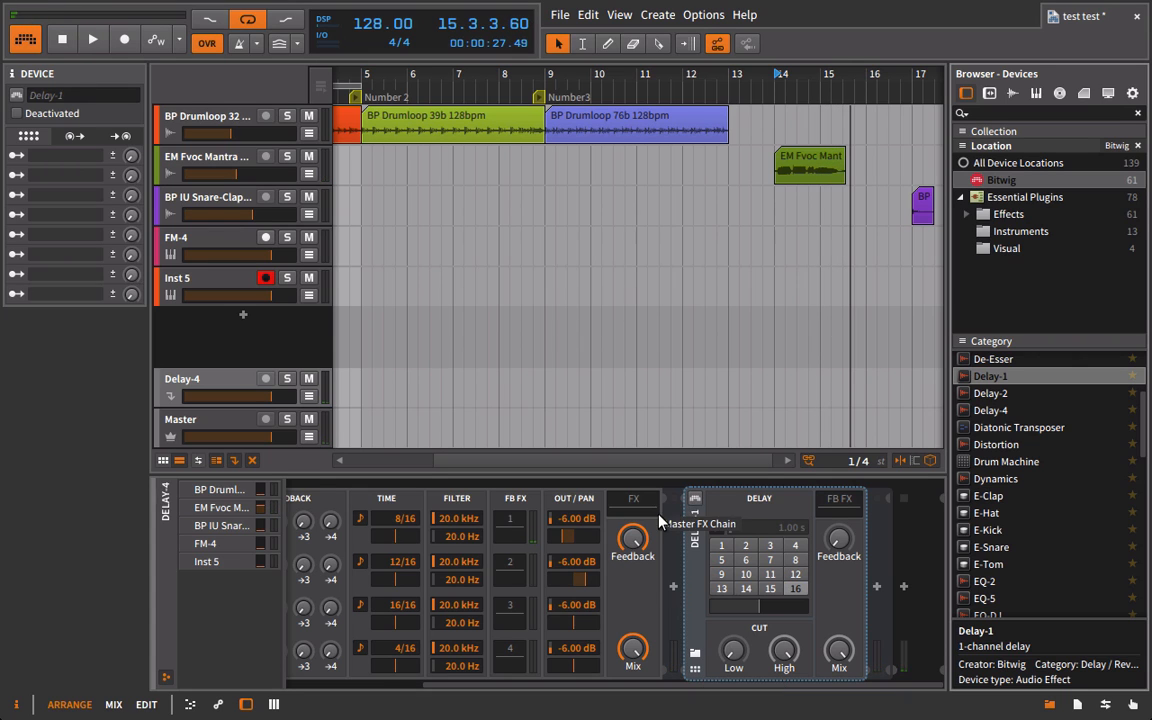
Add a second Delay-4 after the first one in the effect track's device chain.
scroll(663, 524, "up", 3)
scroll(494, 521, "down", 2)
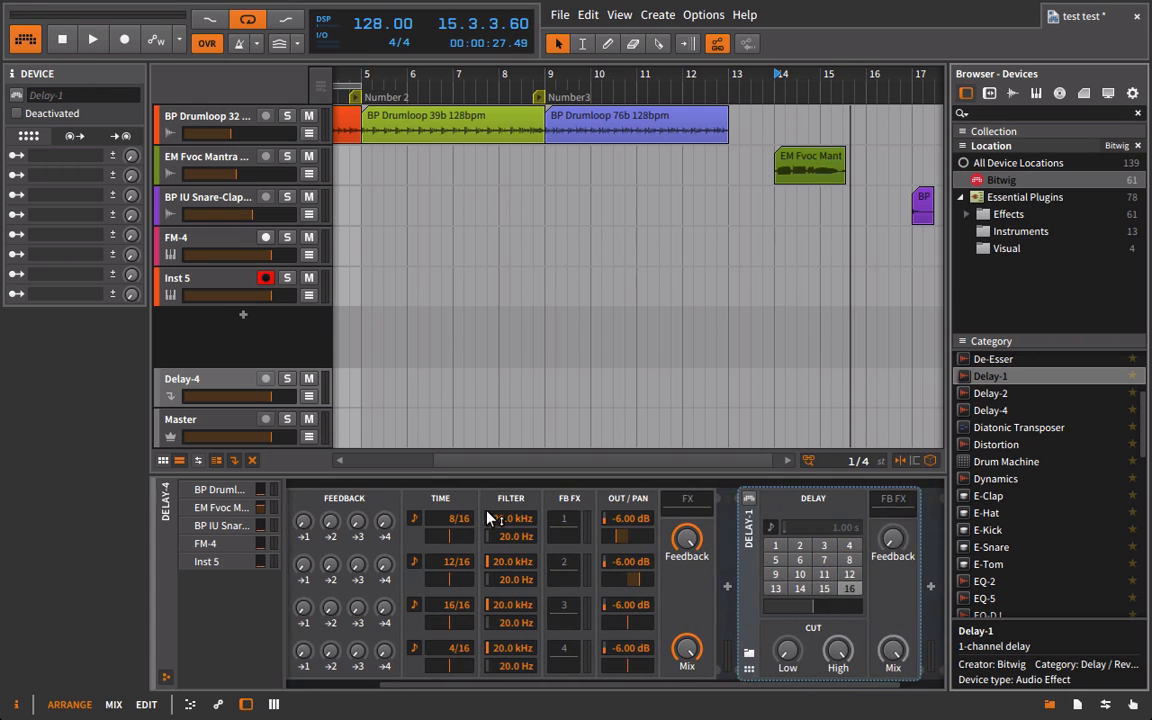
scroll(497, 519, "up", 2)
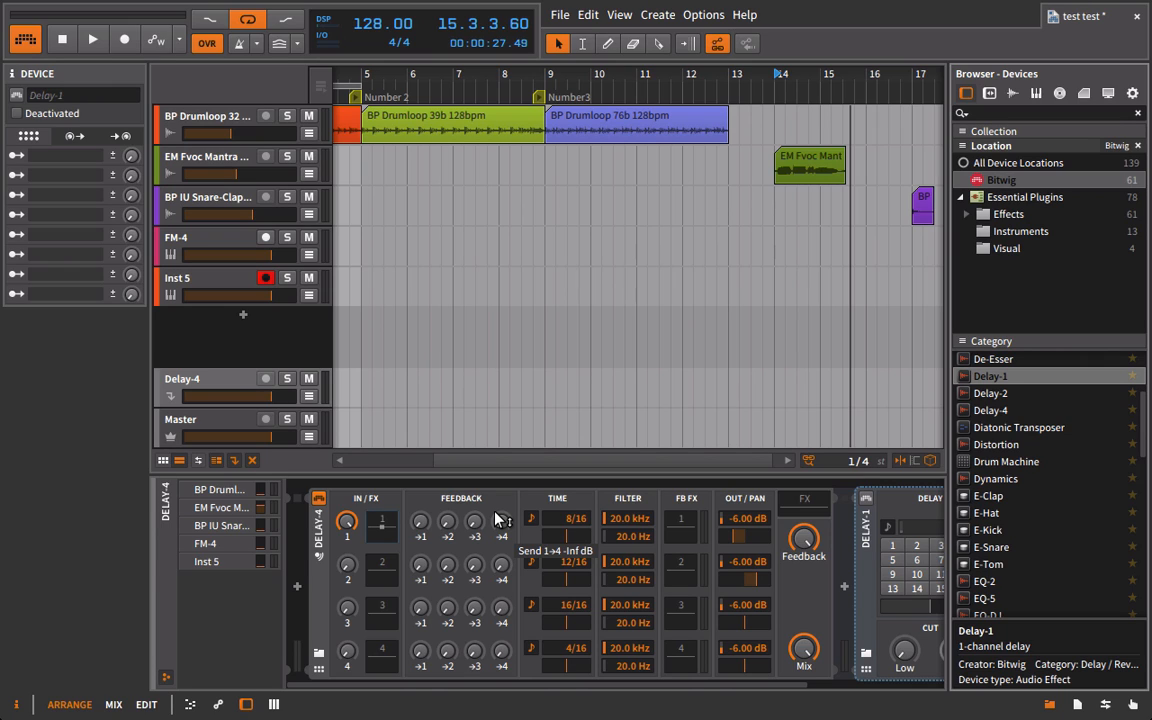
scroll(500, 525, "down", 3)
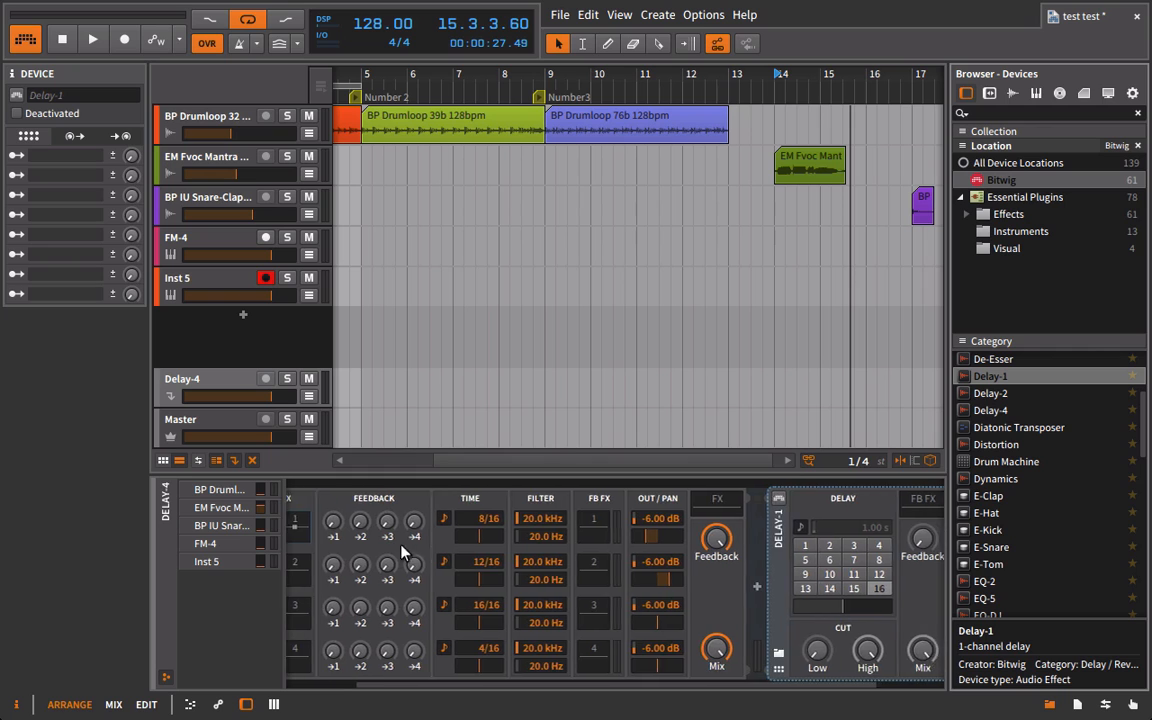
left_click(1012, 410)
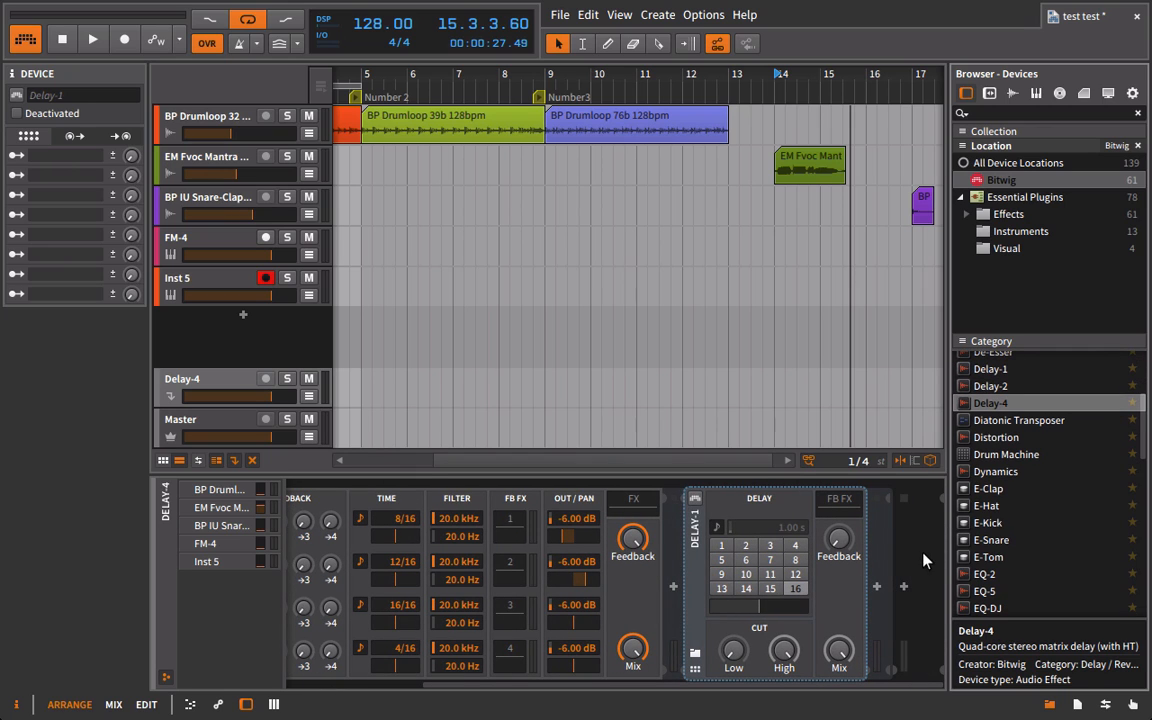
left_click_drag(968, 403, 920, 548)
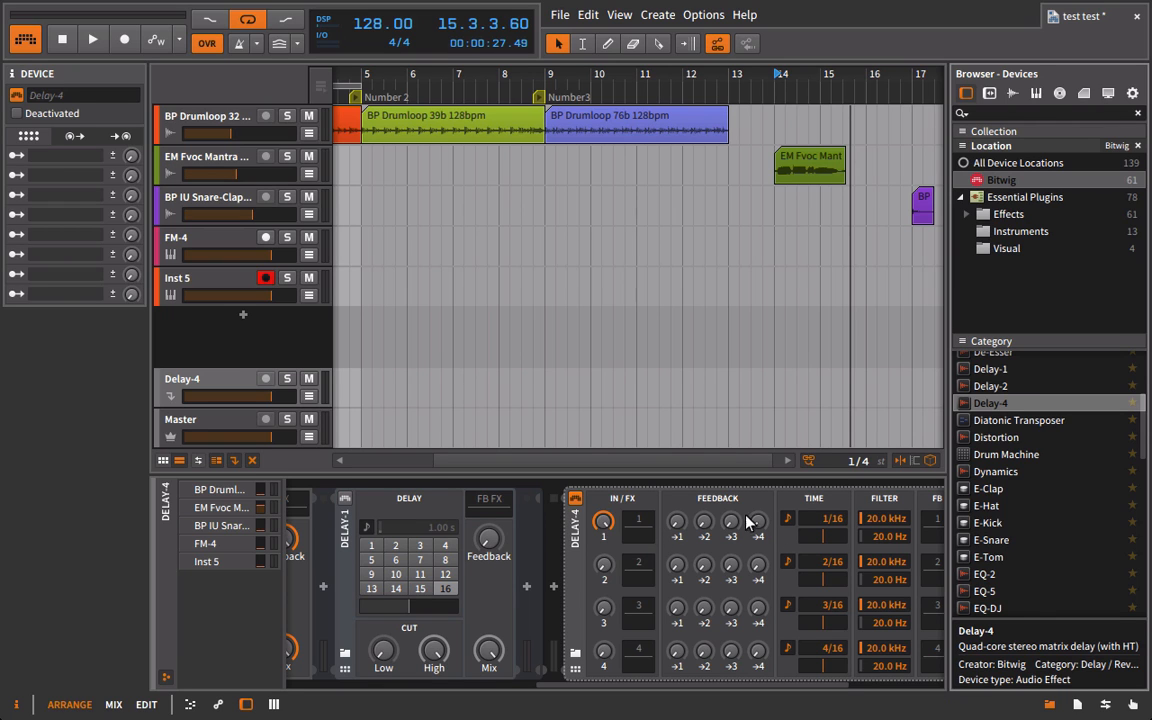
scroll(588, 494, "left", 3)
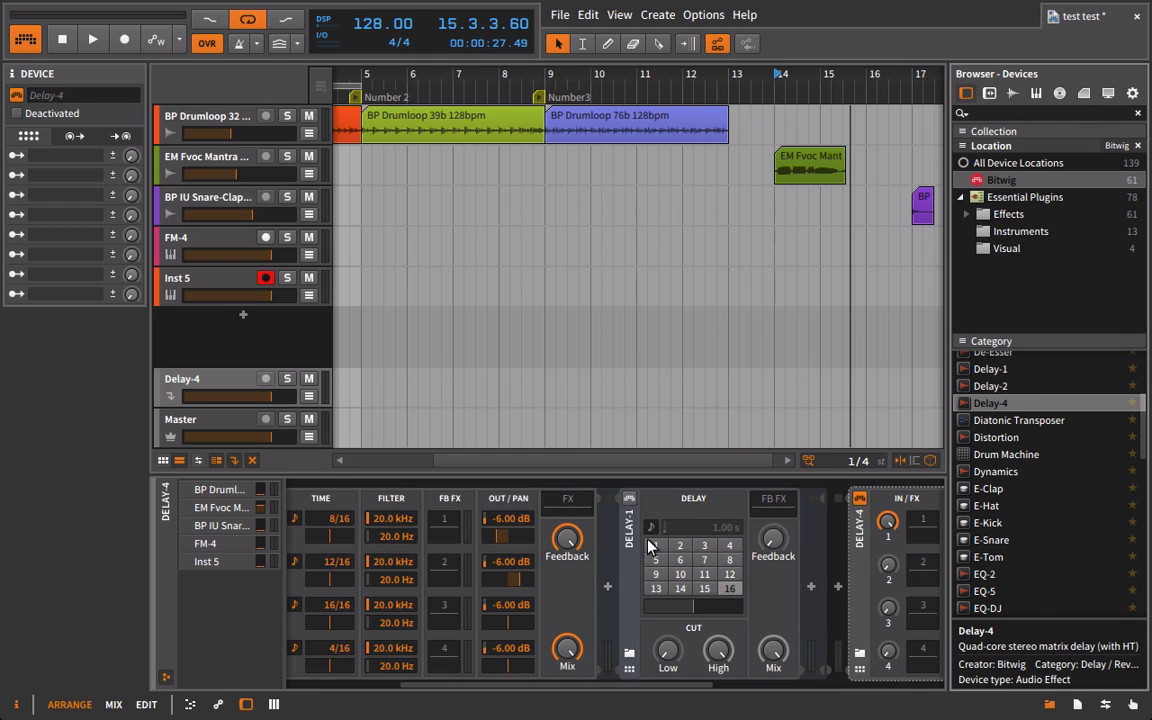
scroll(536, 560, "left", 3)
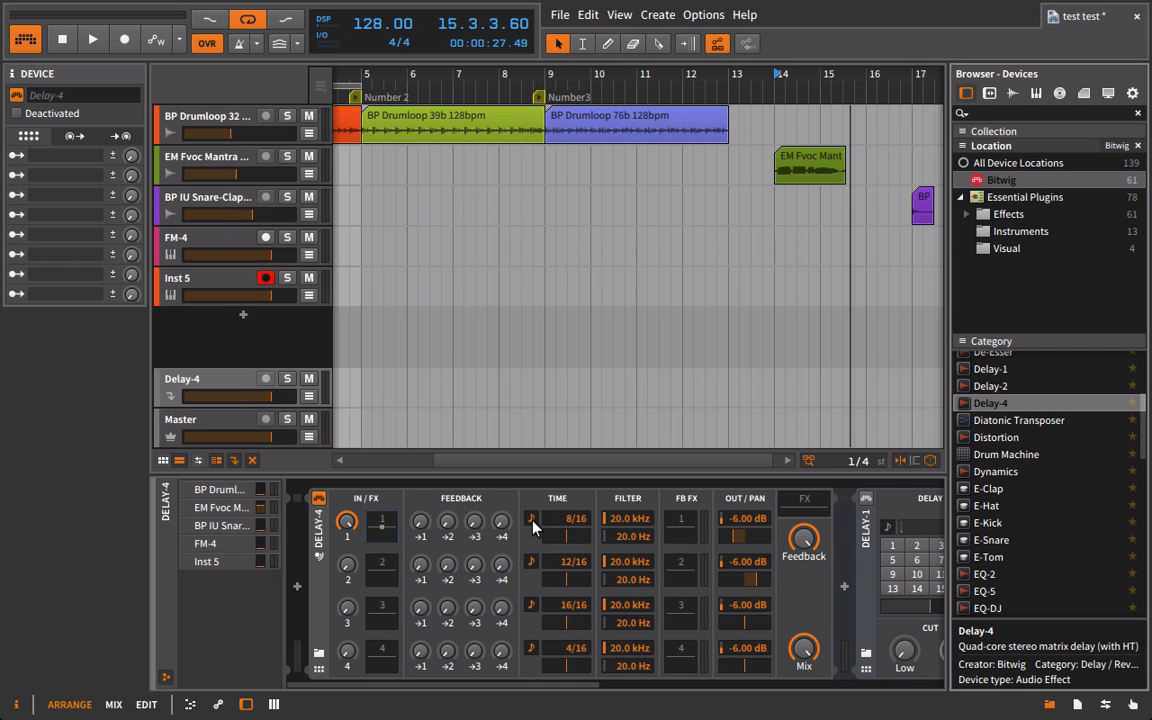
scroll(540, 528, "right", 5)
scroll(548, 536, "right", 4)
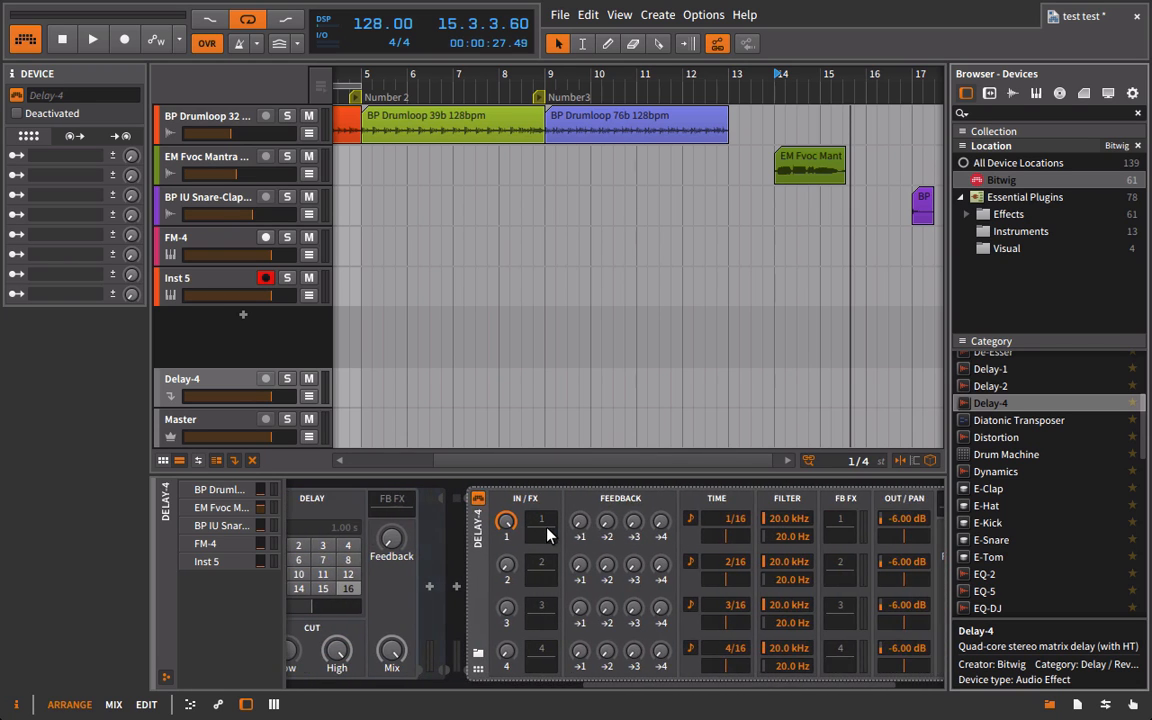
scroll(469, 533, "left", 2)
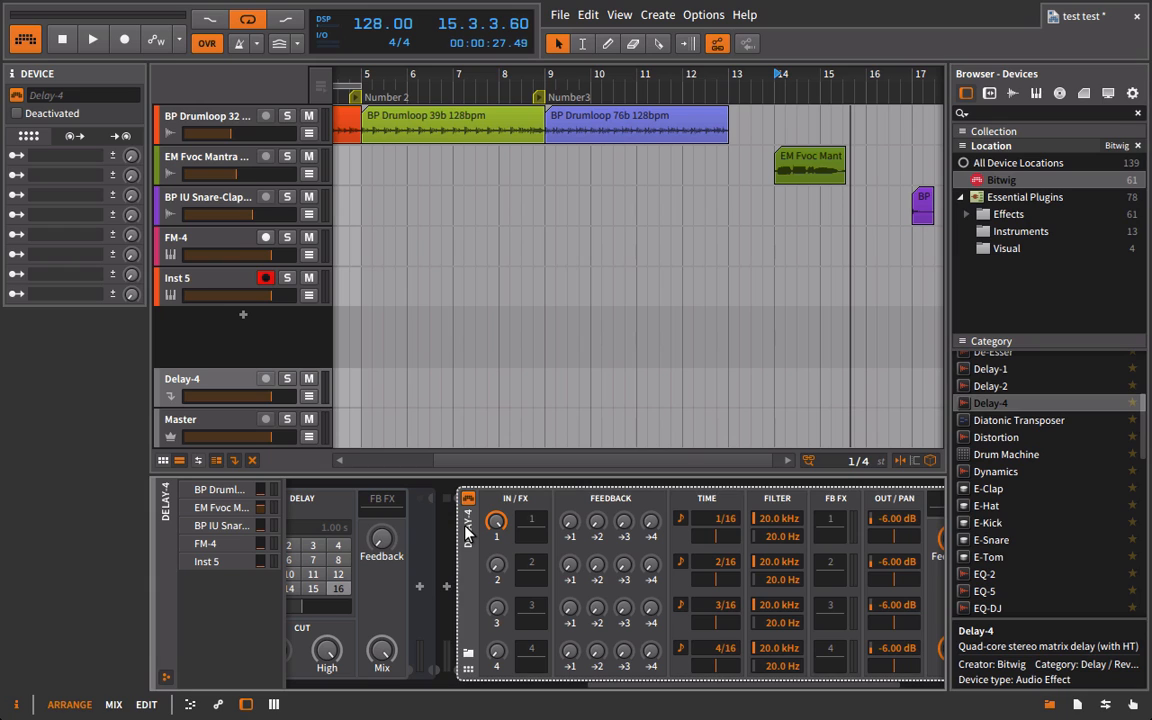
Remove the second Delay-4 from the effect track's chain and deactivate the first one.
scroll(468, 533, "right", 3)
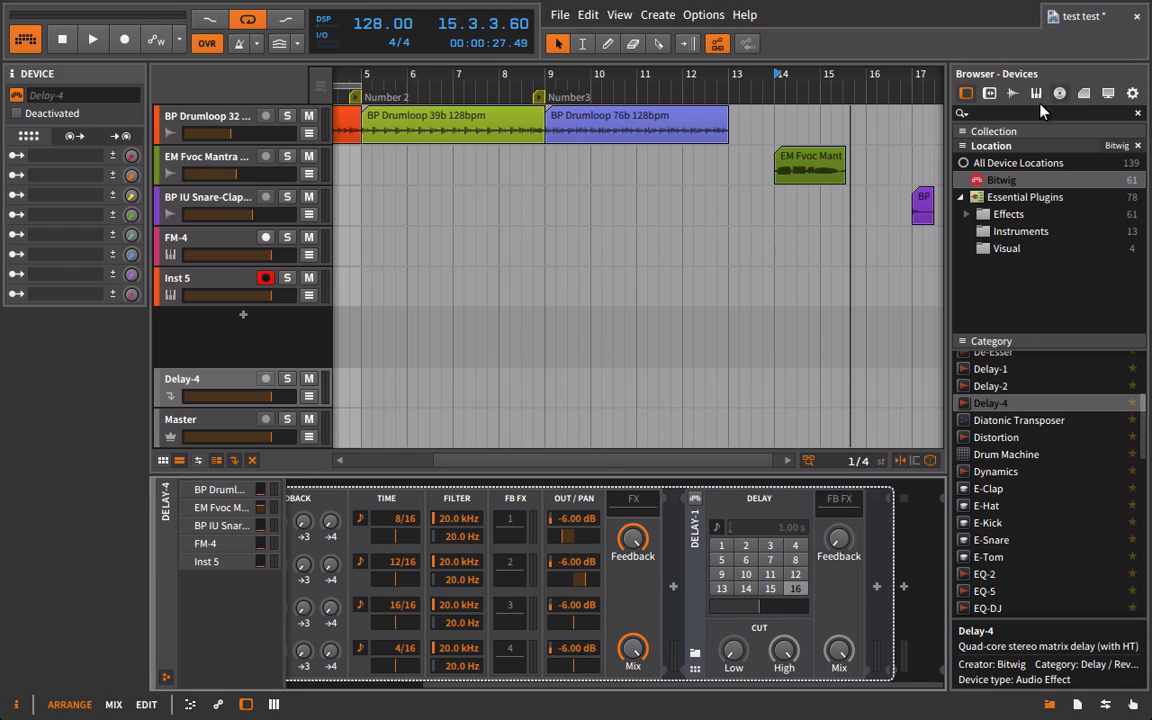
left_click(797, 152)
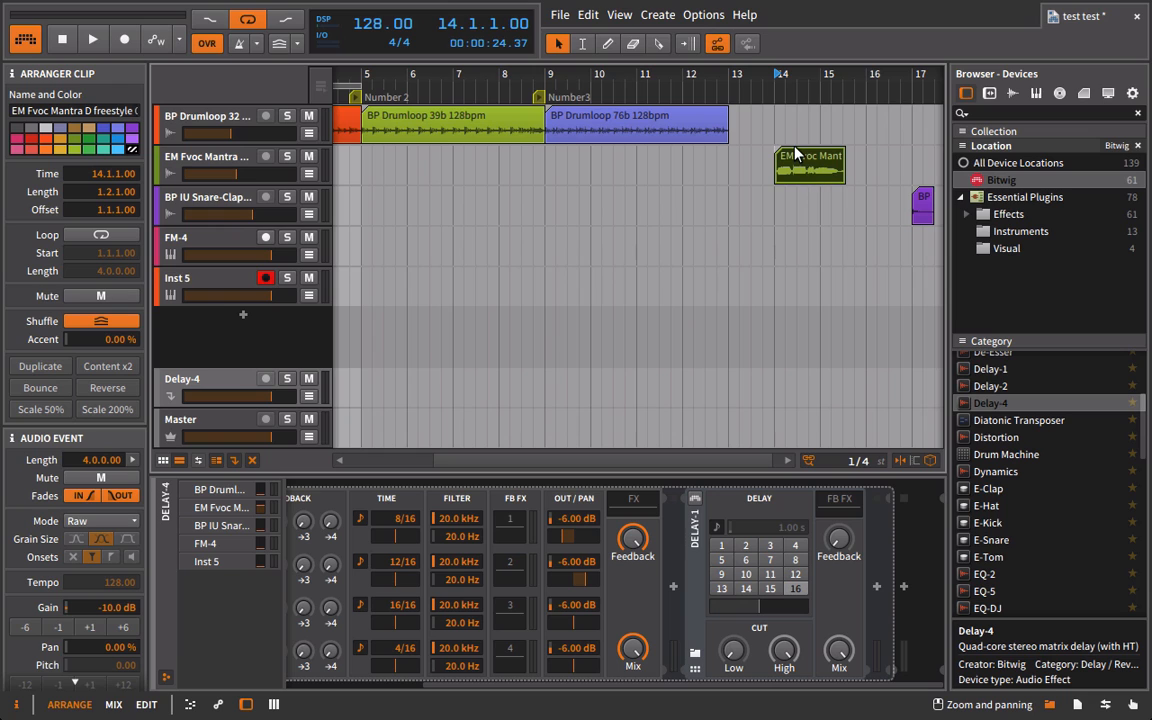
scroll(327, 559, "left", 2)
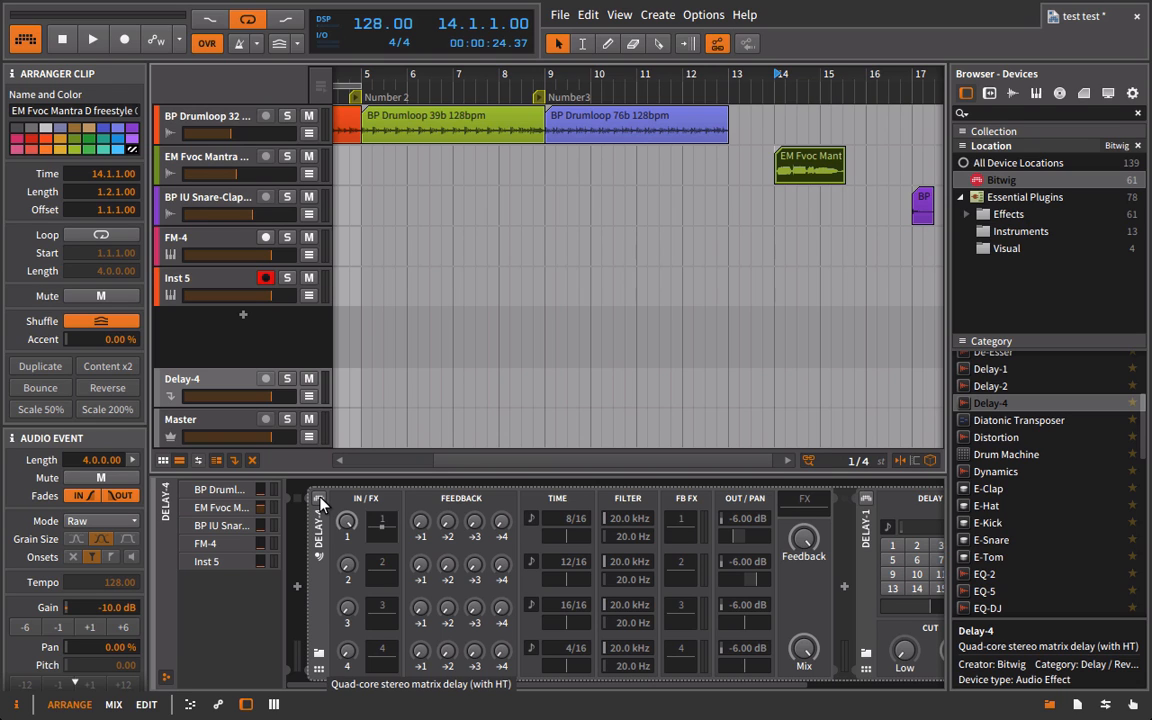
key("Escape")
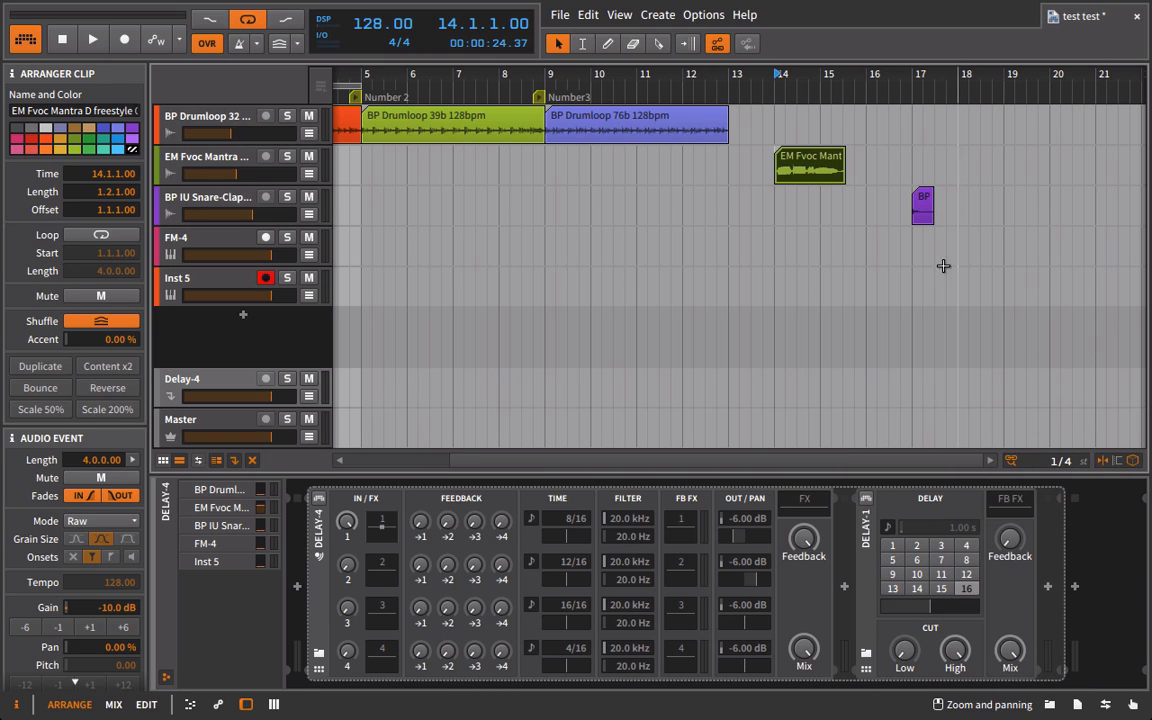
Play the vocal clip from bar 14 with Delay-4 deactivated, to hear it without the delay.
left_click_drag(829, 75, 826, 74)
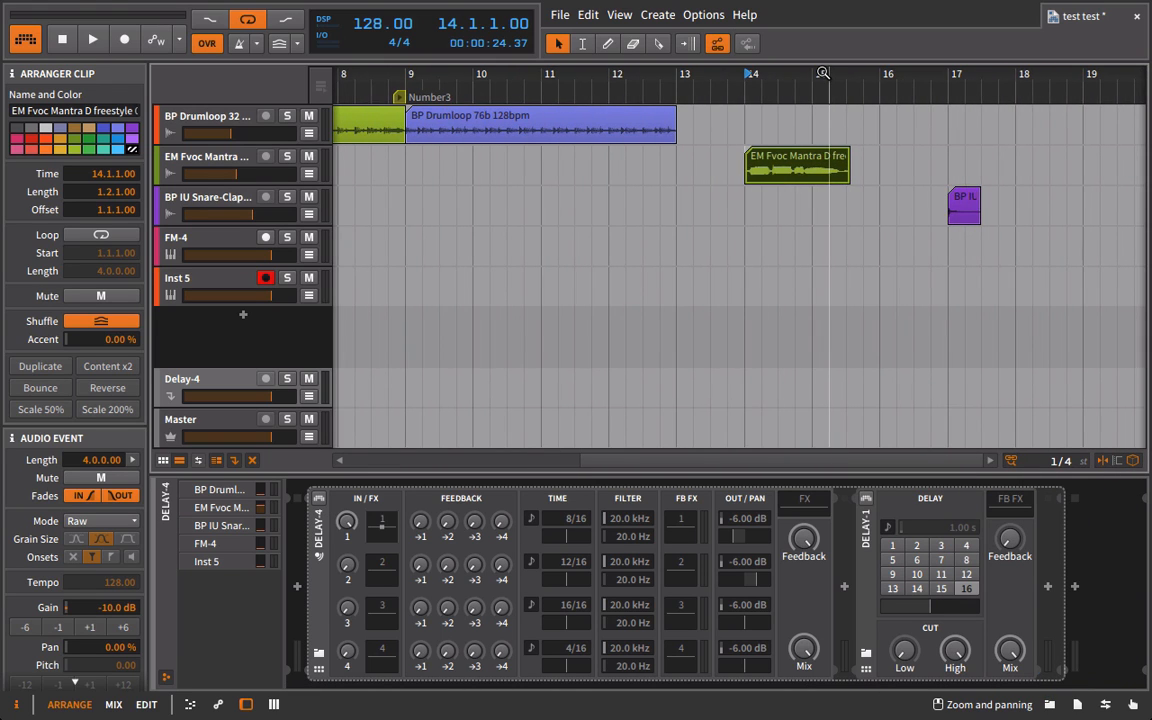
key("space")
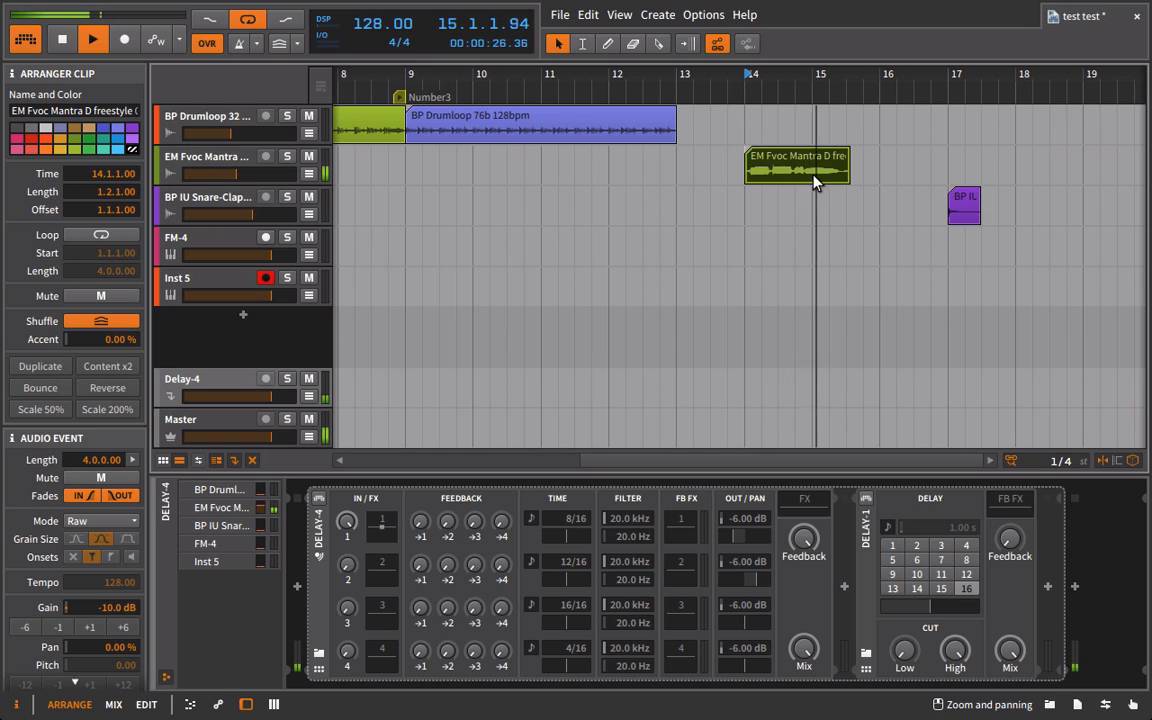
key("space")
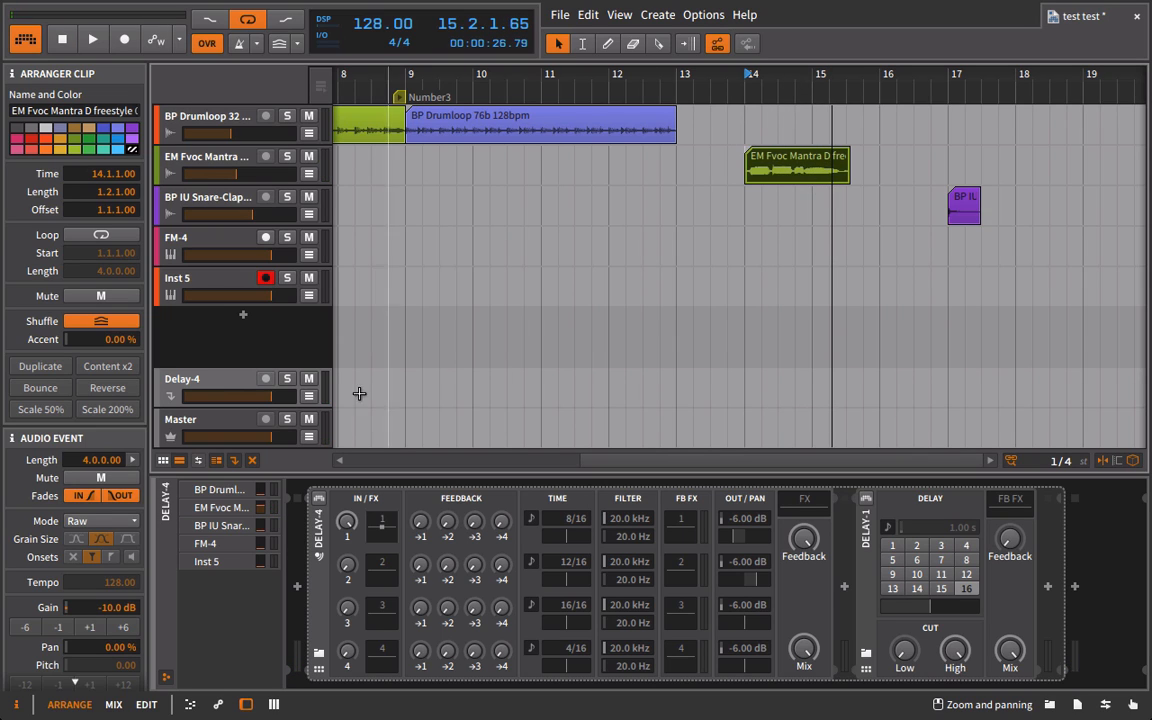
Show the automation lane of the vocal track's Delay-4 send.
left_click(213, 388)
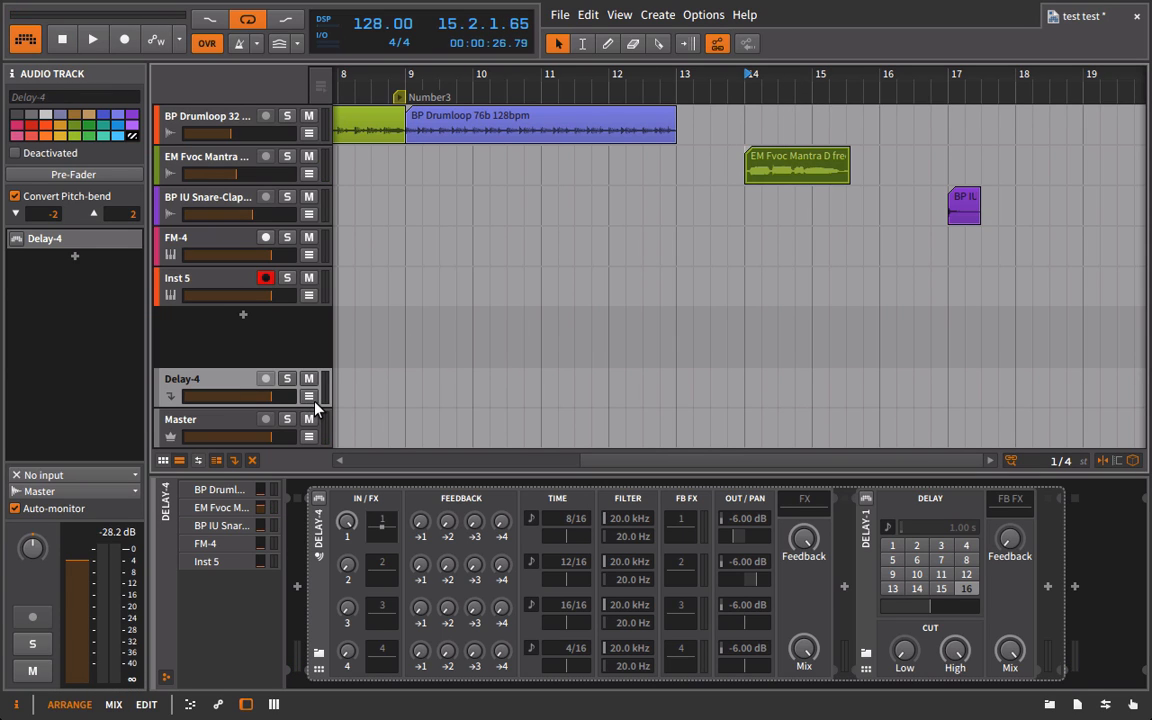
left_click(240, 157)
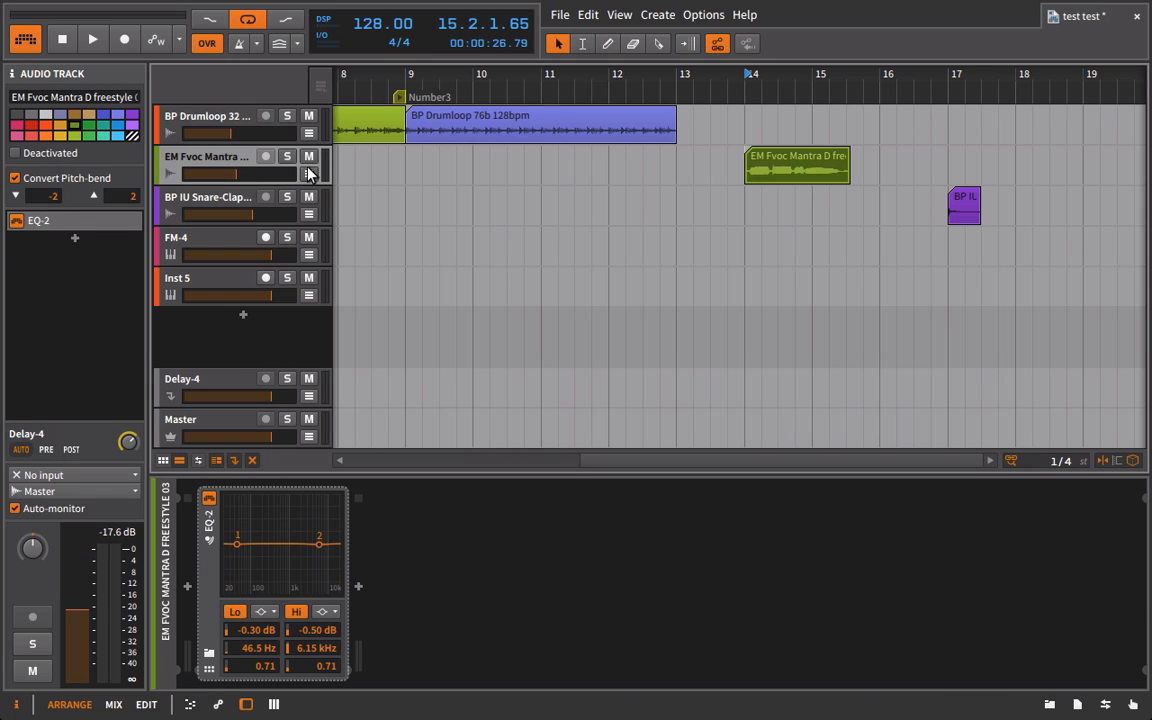
left_click(308, 173)
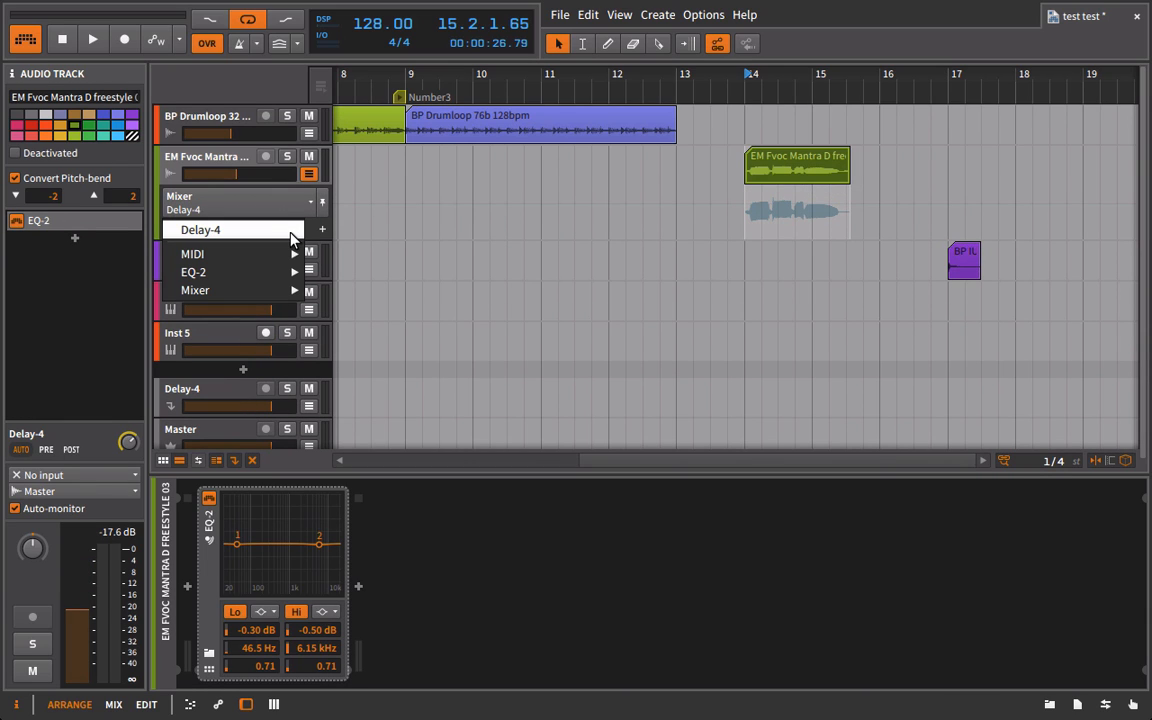
left_click(291, 237)
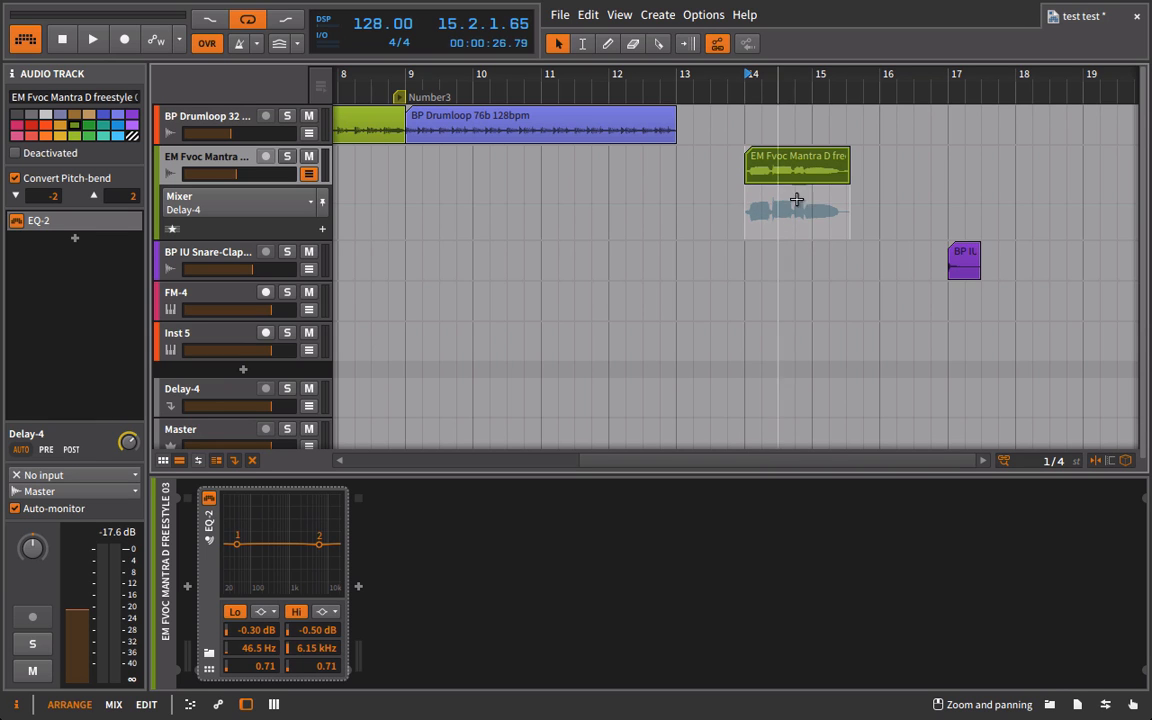
Automate the vocal track's Delay-4 send to stay at -Inf dB until just before 14.4, rising at 14.4, while the clip plays.
key("space")
scroll(654, 220, "up", 3)
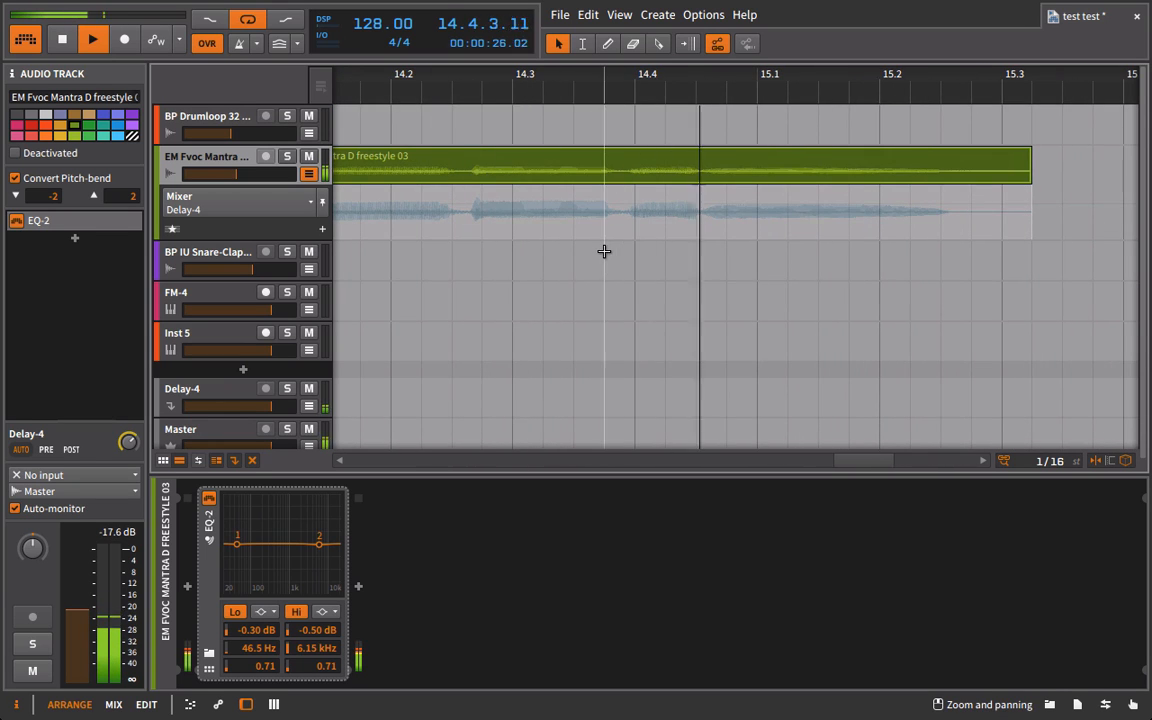
left_click(605, 205)
left_click_drag(605, 205, 576, 235)
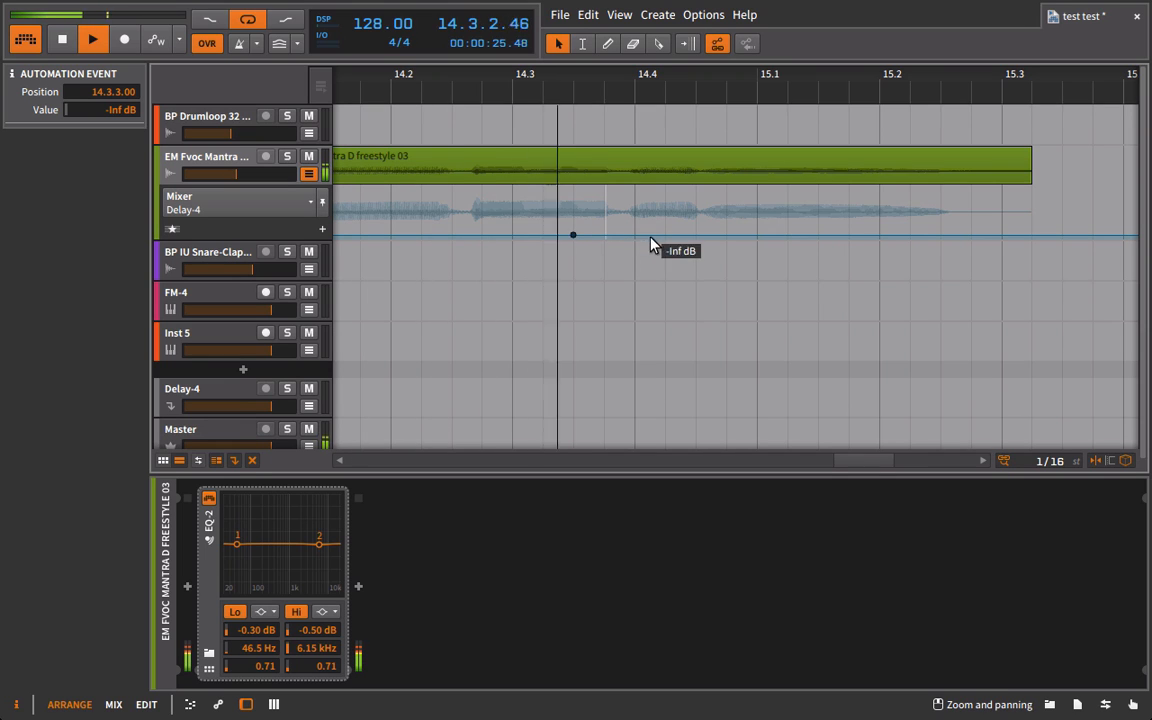
left_click_drag(573, 235, 634, 201)
left_click(240, 172)
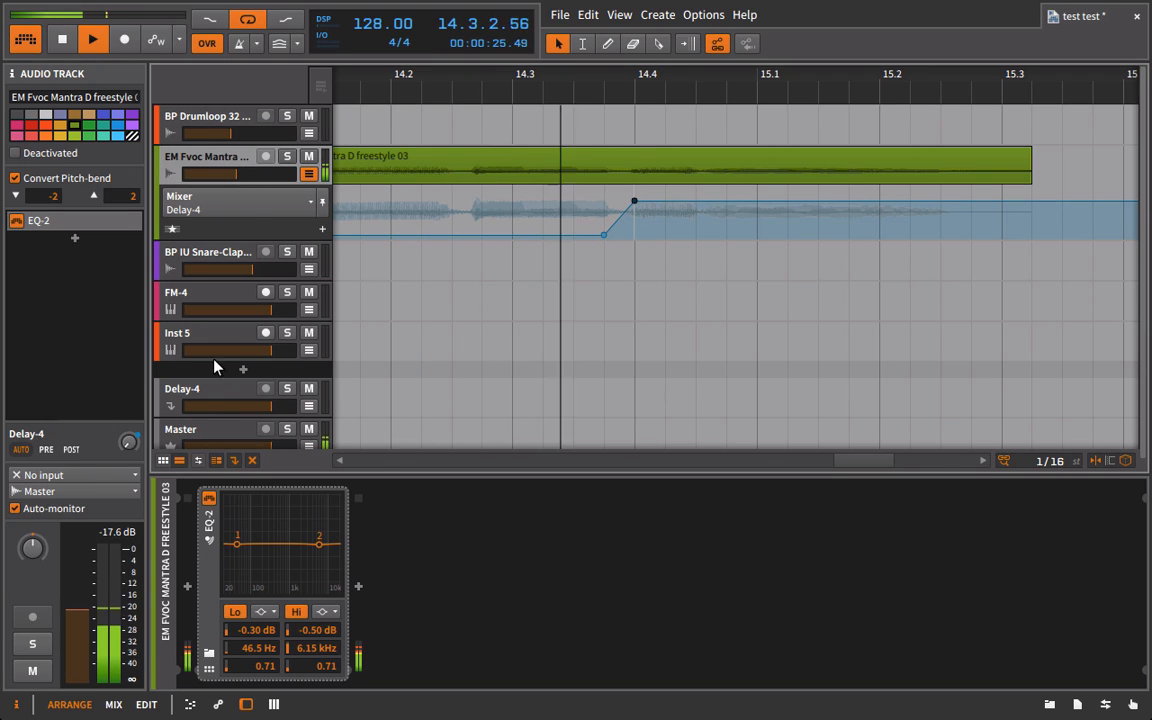
Reactivate Delay-4 on the effect track and raise its line 2 and 3 inputs while playing the vocal clip.
left_click(205, 393)
left_click(318, 500)
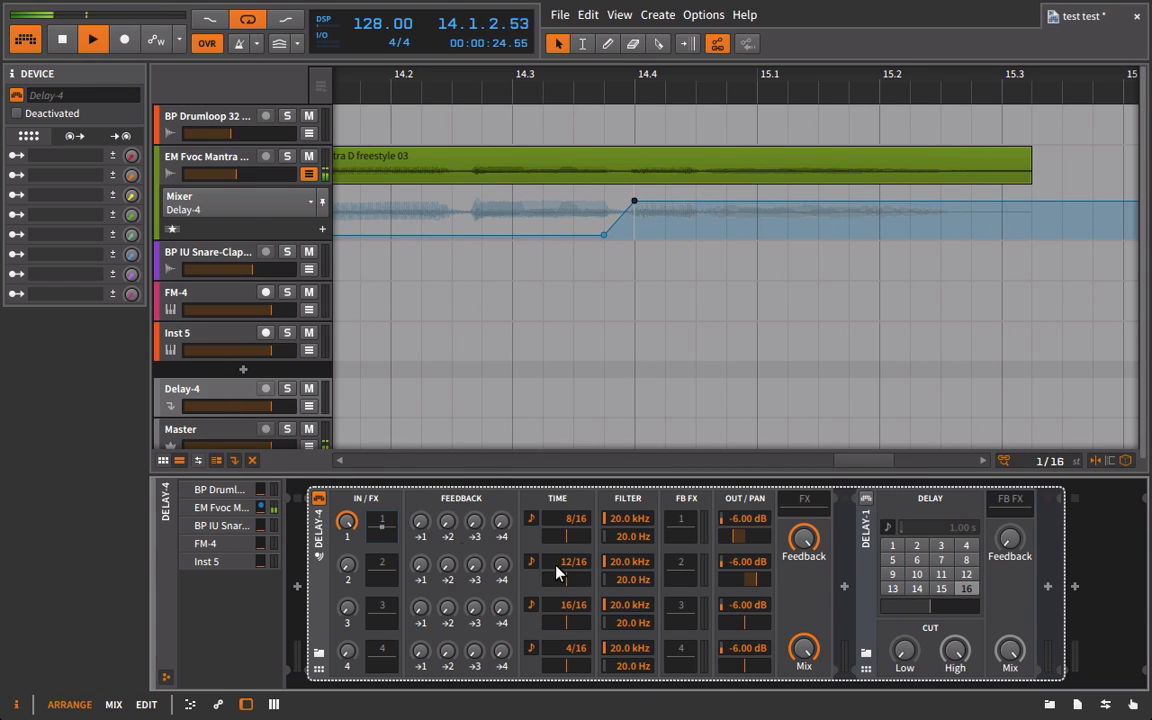
left_click_drag(347, 580, 347, 566)
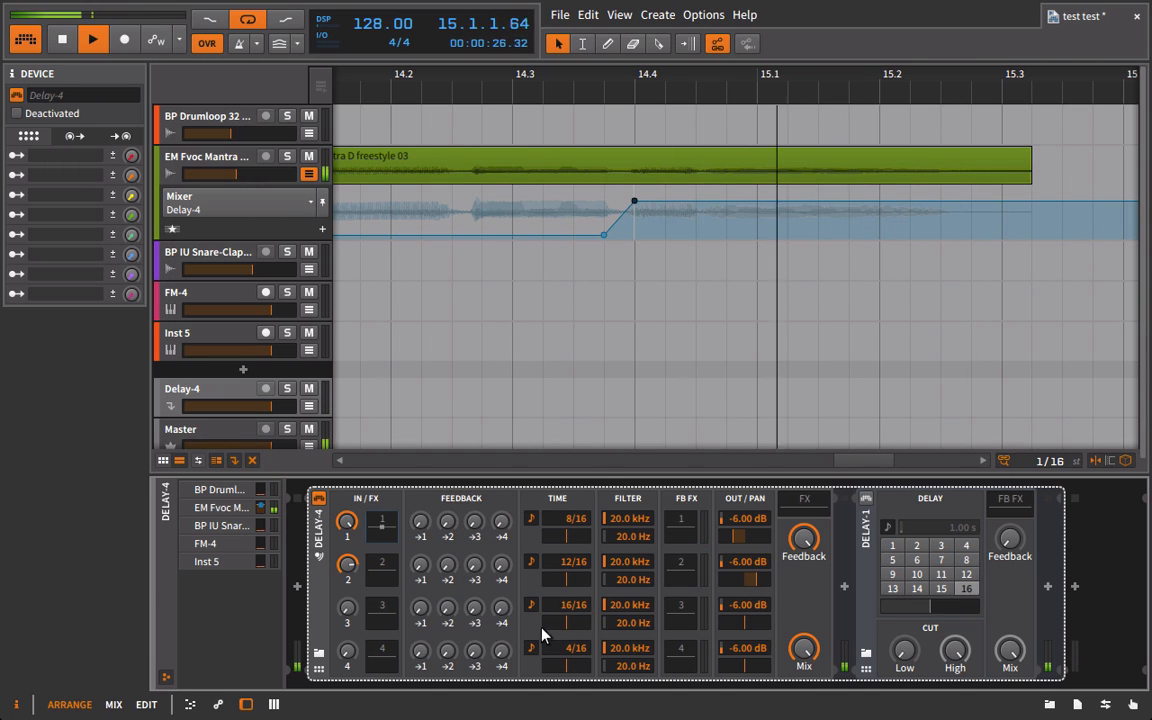
left_click_drag(349, 612, 347, 600)
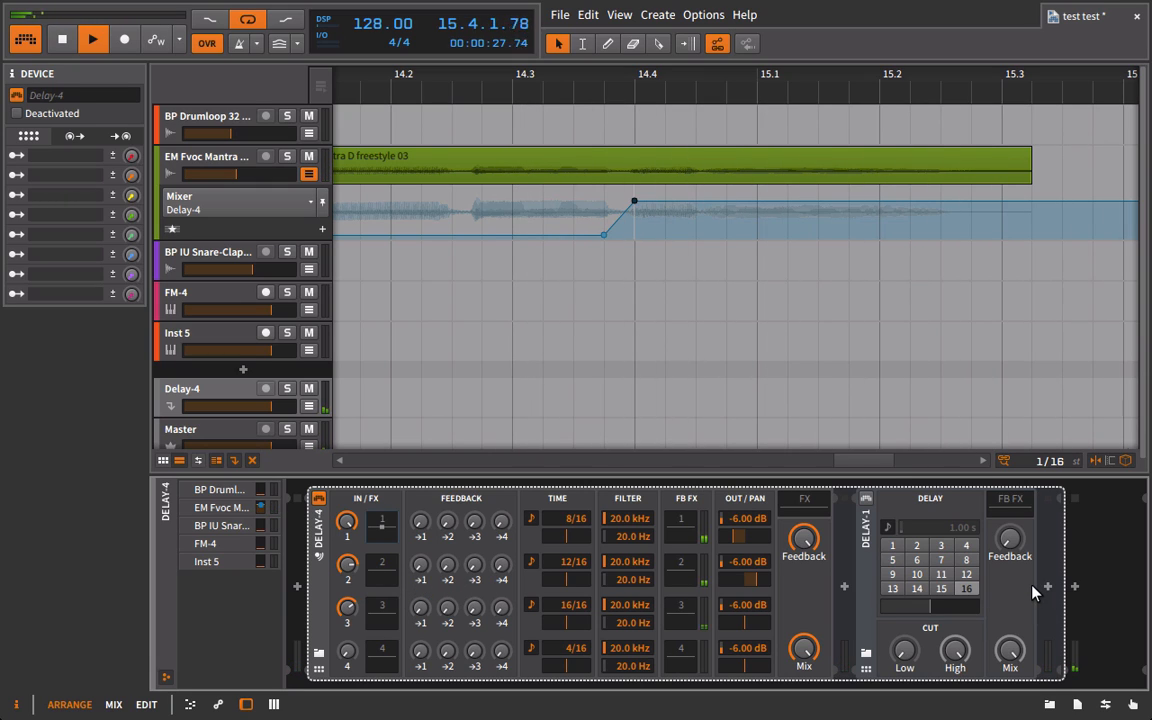
Insert Bitwig's Reverb into the FX chain above Delay-4's Feedback control.
left_click(808, 505)
left_click(1046, 706)
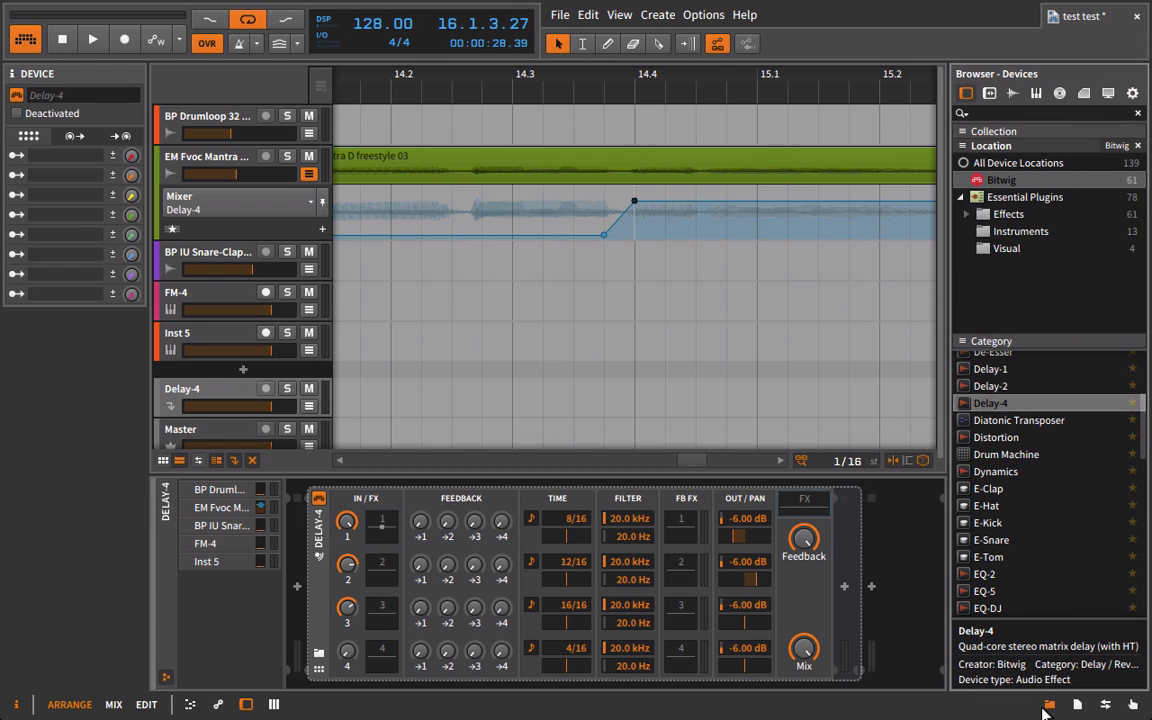
scroll(1008, 416, "down", 9)
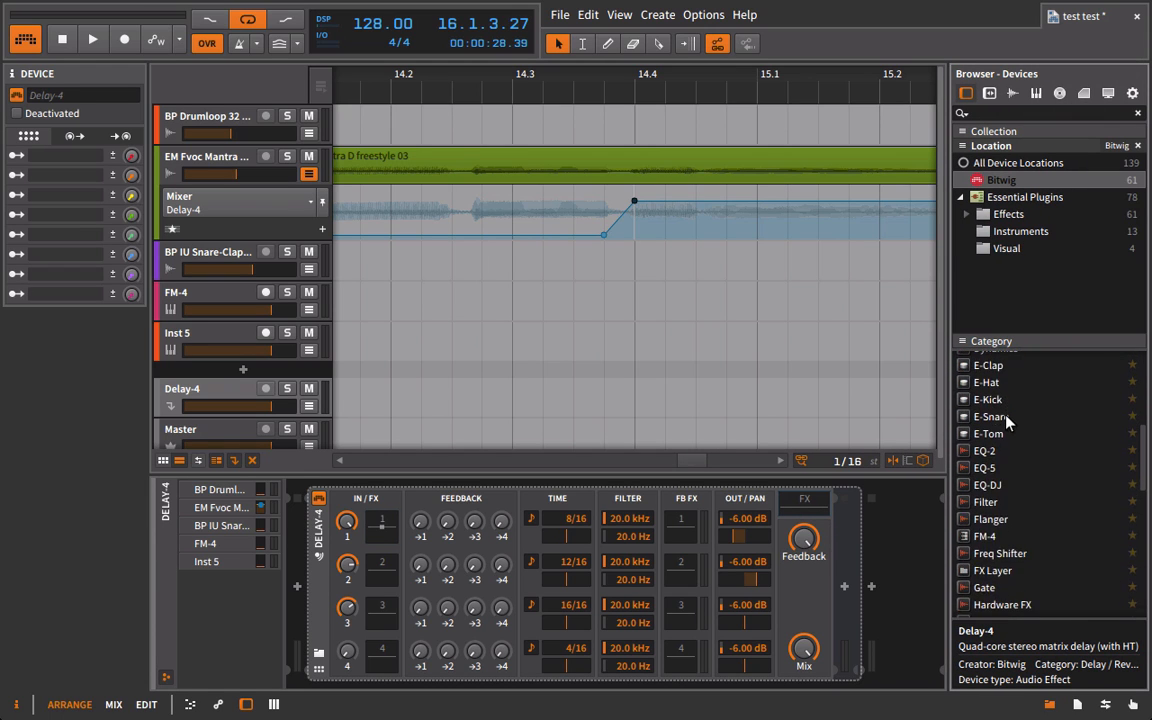
scroll(1008, 422, "down", 3)
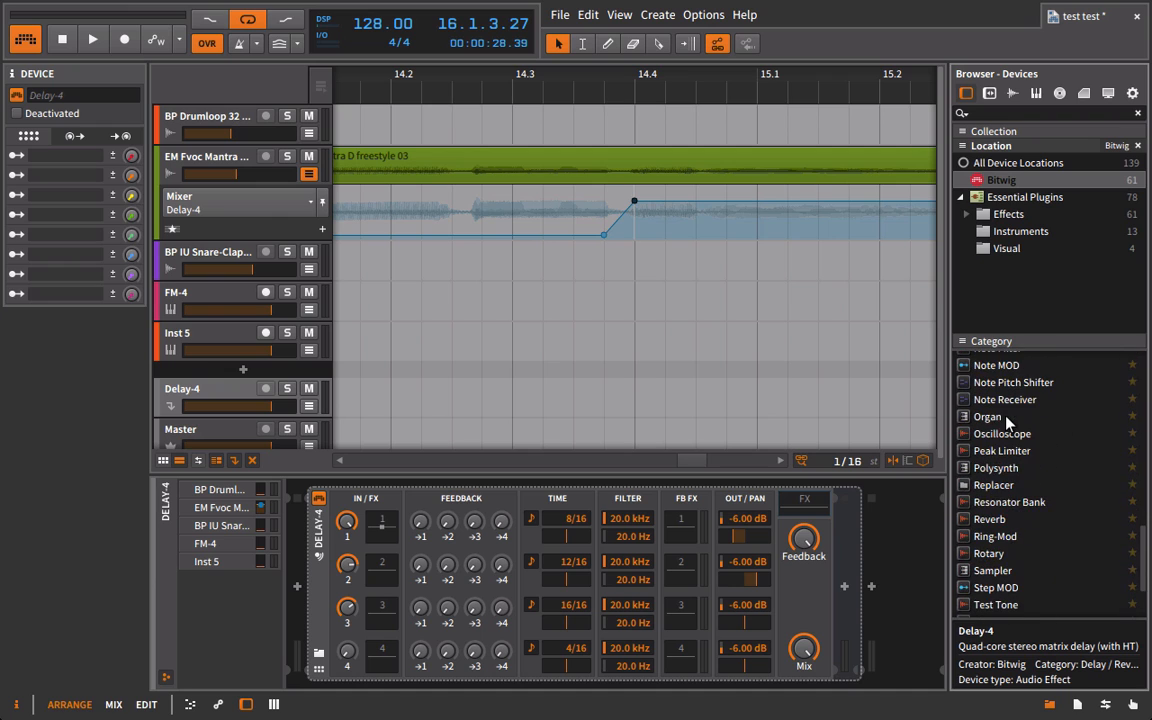
left_click_drag(989, 519, 756, 473)
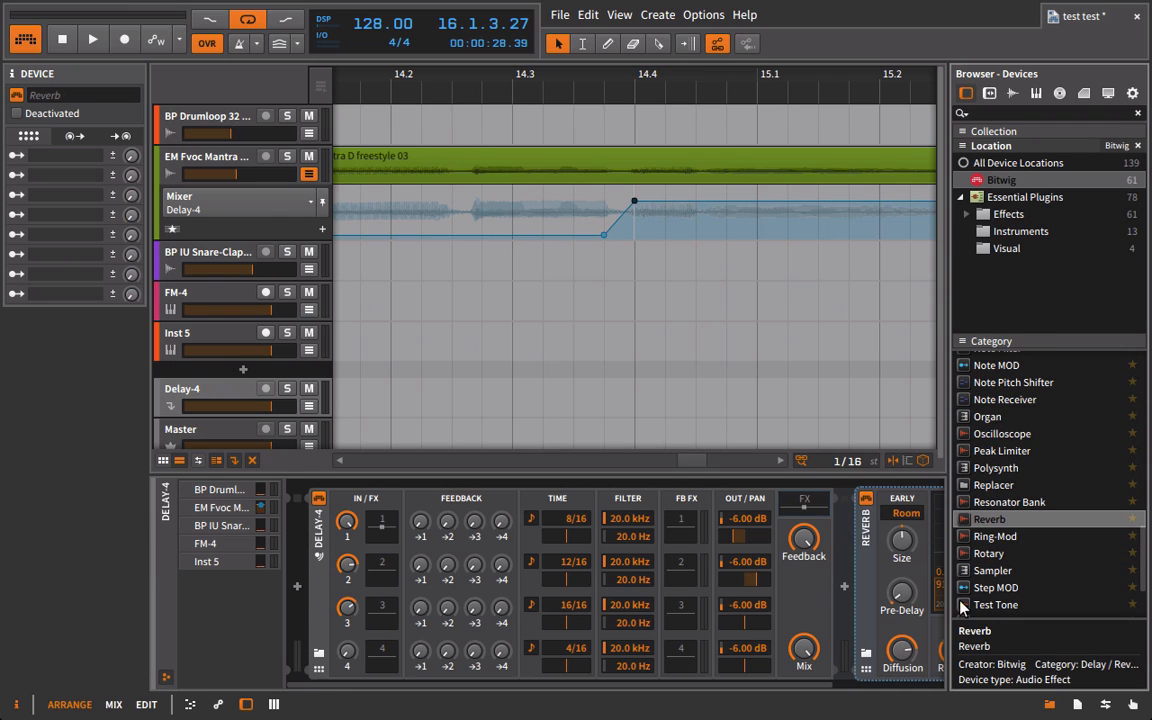
left_click(1049, 706)
Set the nested Reverb's mix to about 71.5 % and its reverb time to about 2.57 s while auditioning the vocal clip.
key("space")
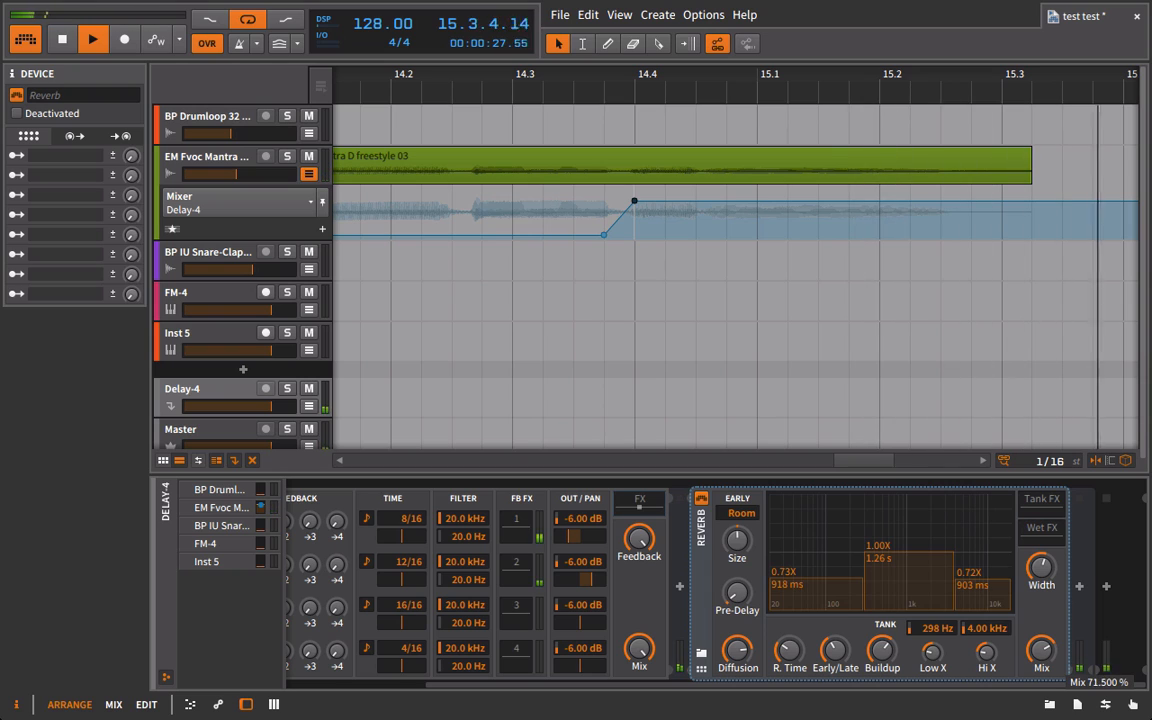
left_click_drag(796, 650, 796, 618)
key("space")
key("space")
scroll(816, 627, "left", 3)
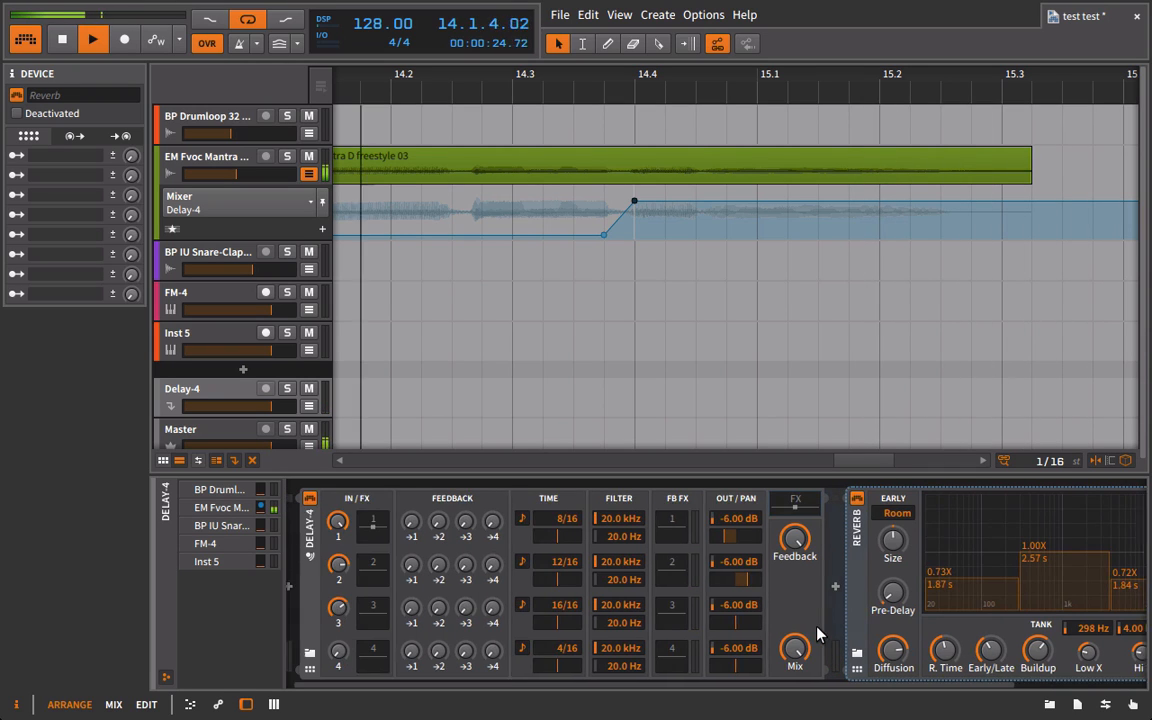
Delete the nested Delay-1 from the input FX chain of Delay-4's line 1.
left_click(381, 521)
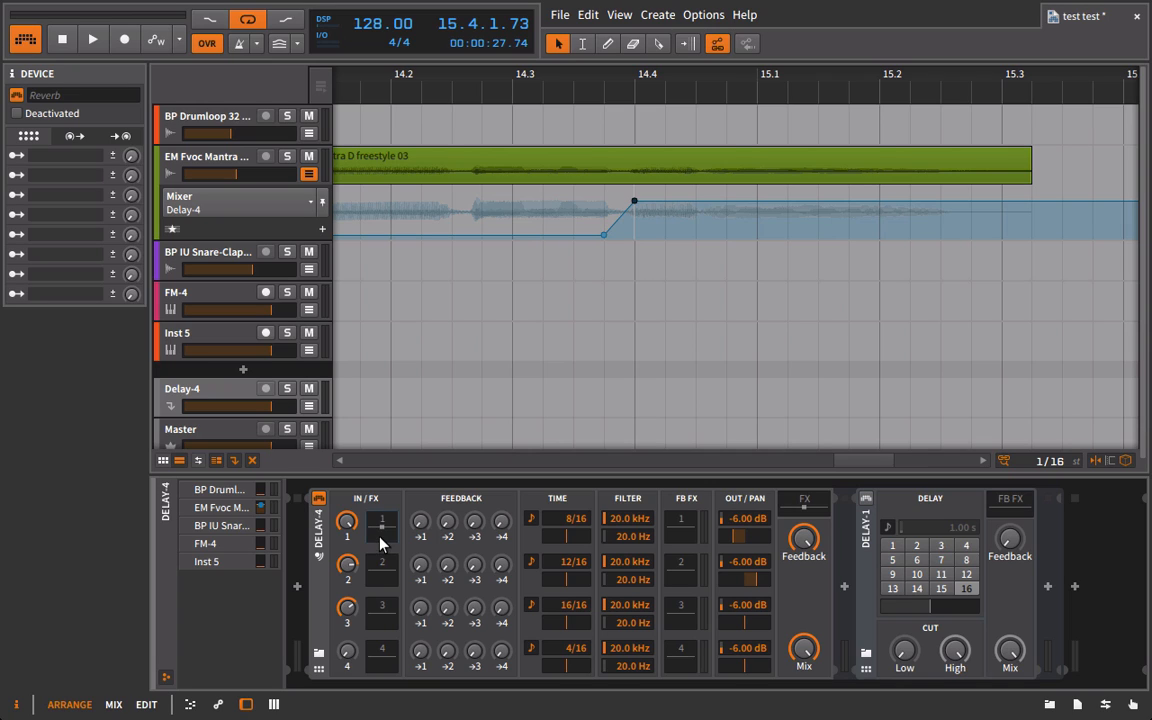
left_click(380, 543)
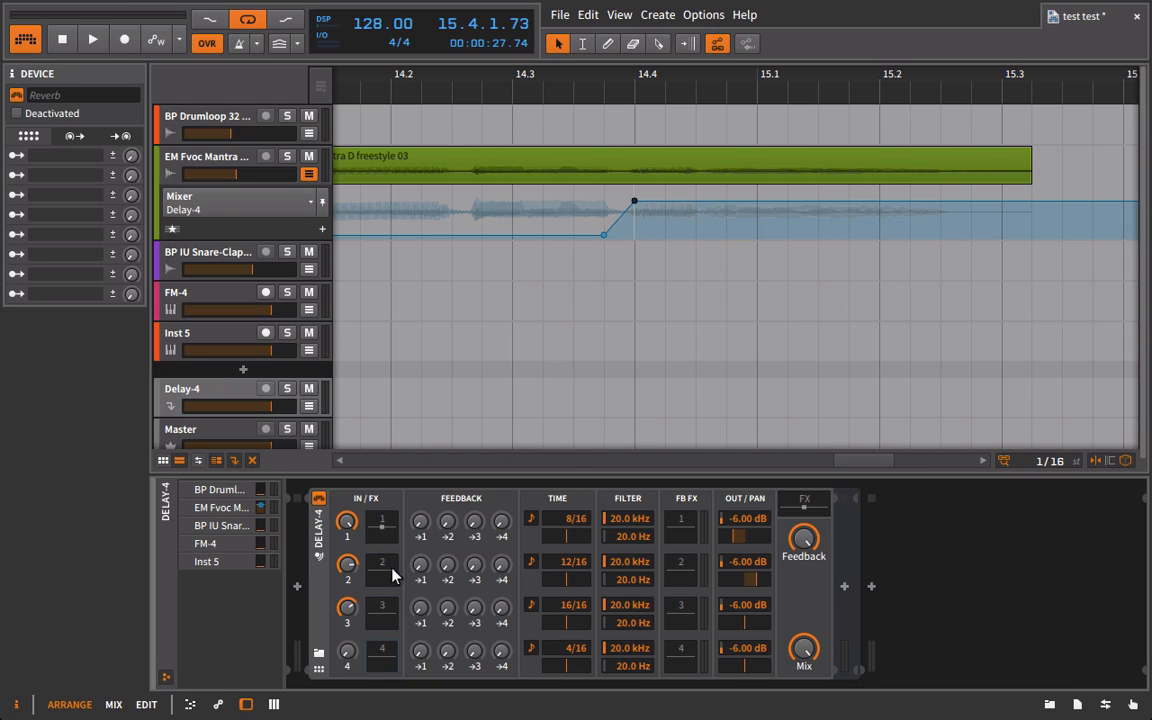
left_click(386, 543)
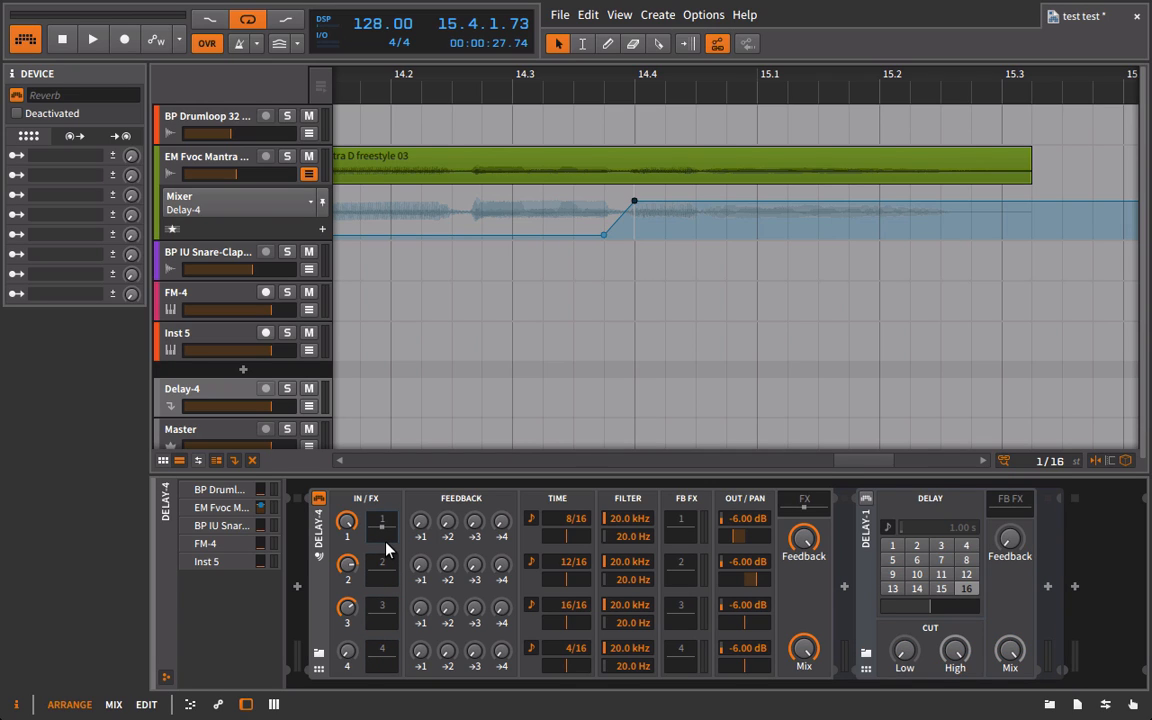
left_click(872, 540)
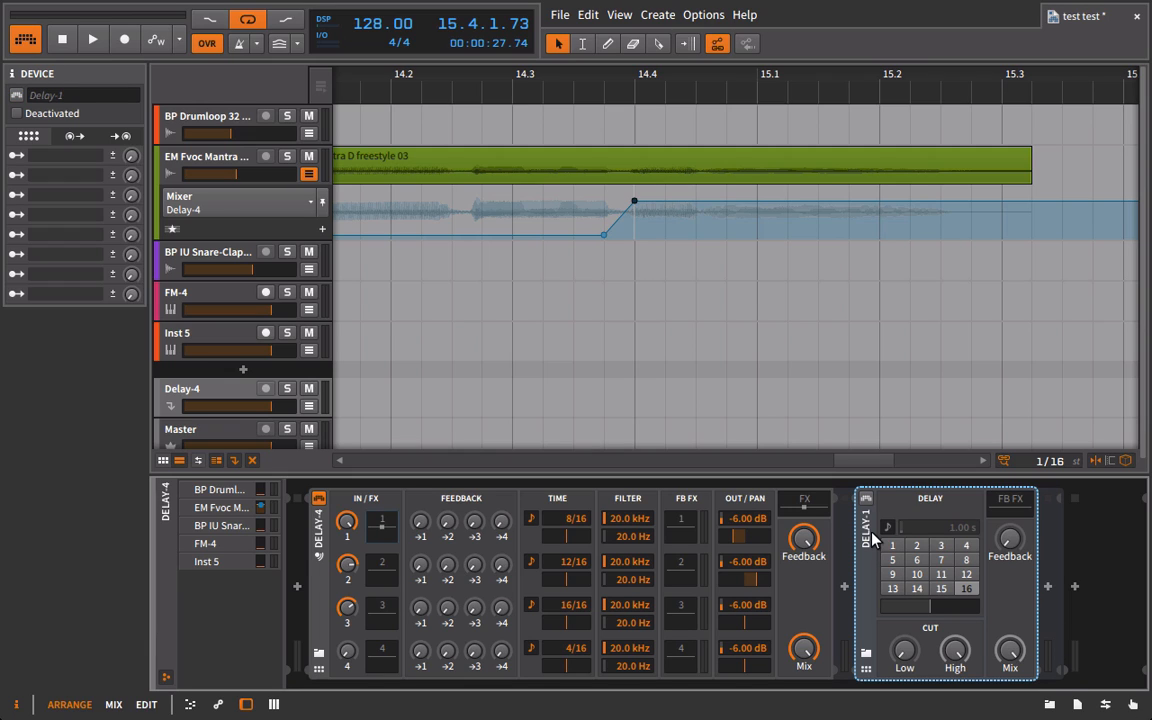
key("Delete")
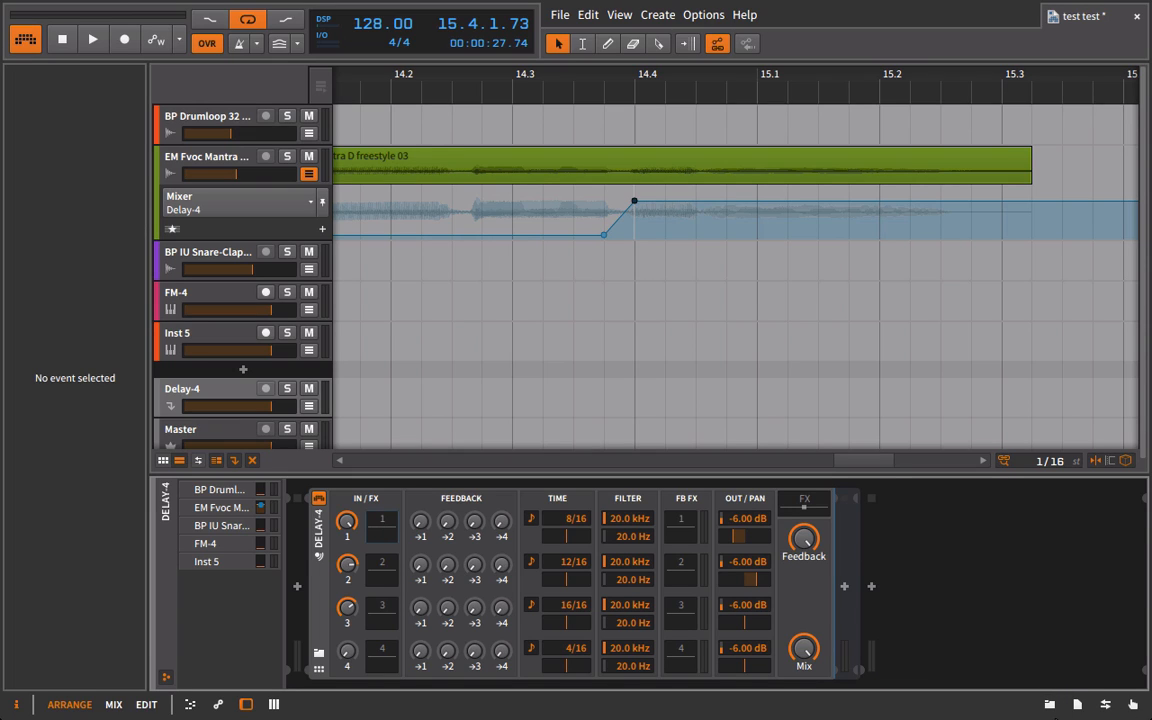
Insert the Proximity effect plug-in into the input FX chains of Delay-4's lines 1, 2 and 3.
left_click(1049, 704)
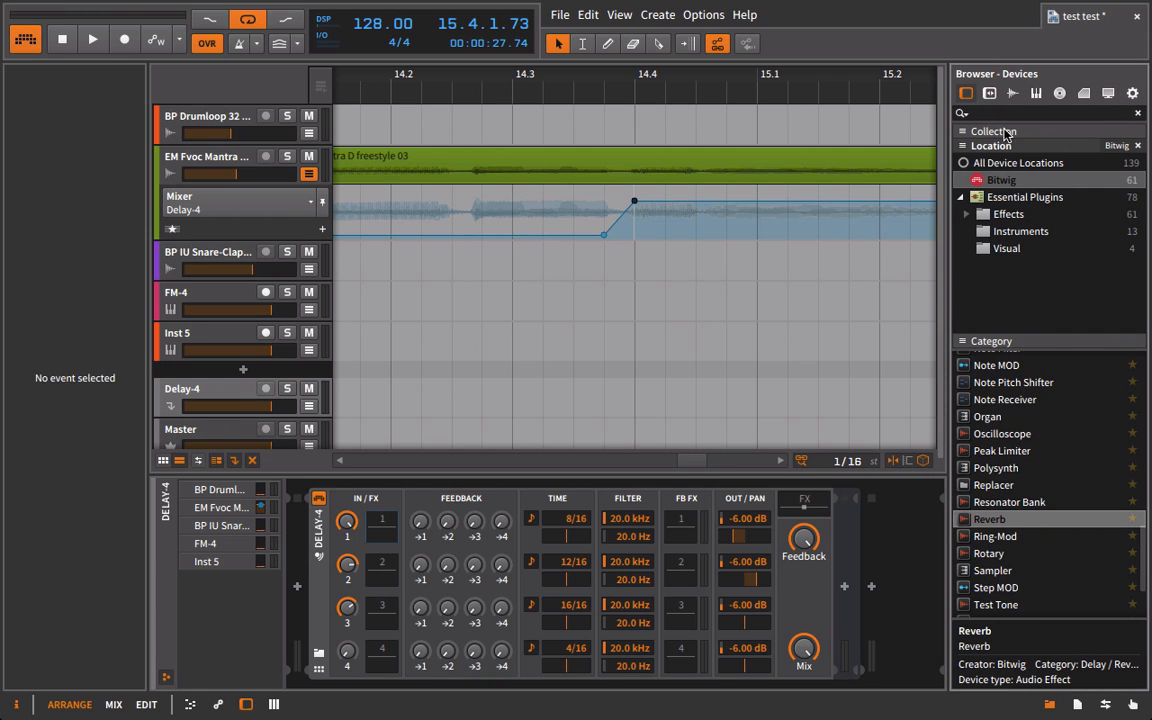
left_click(1008, 214)
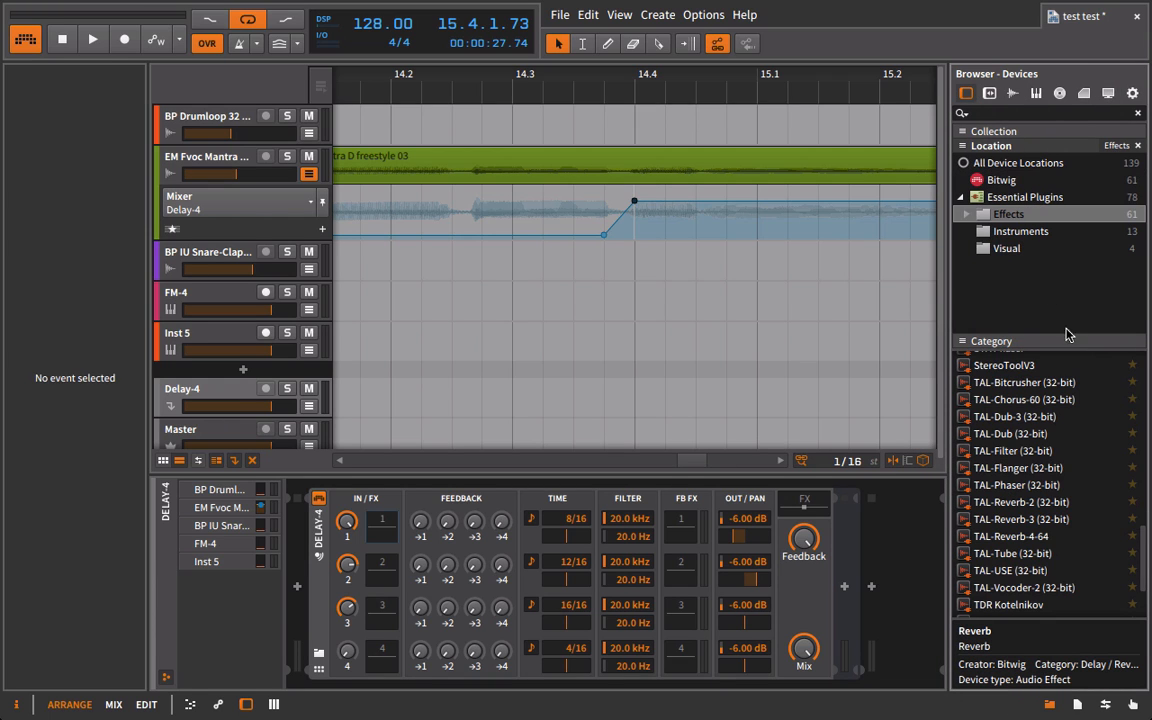
scroll(1025, 418, "down", 2)
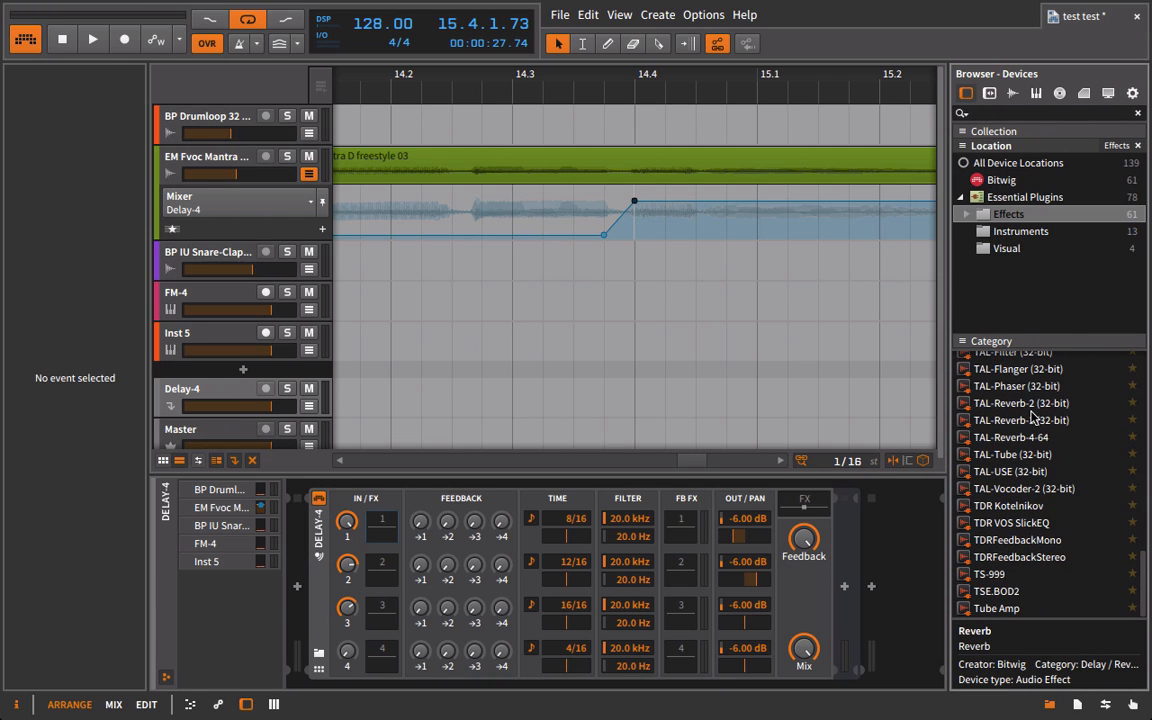
scroll(1033, 418, "up", 4)
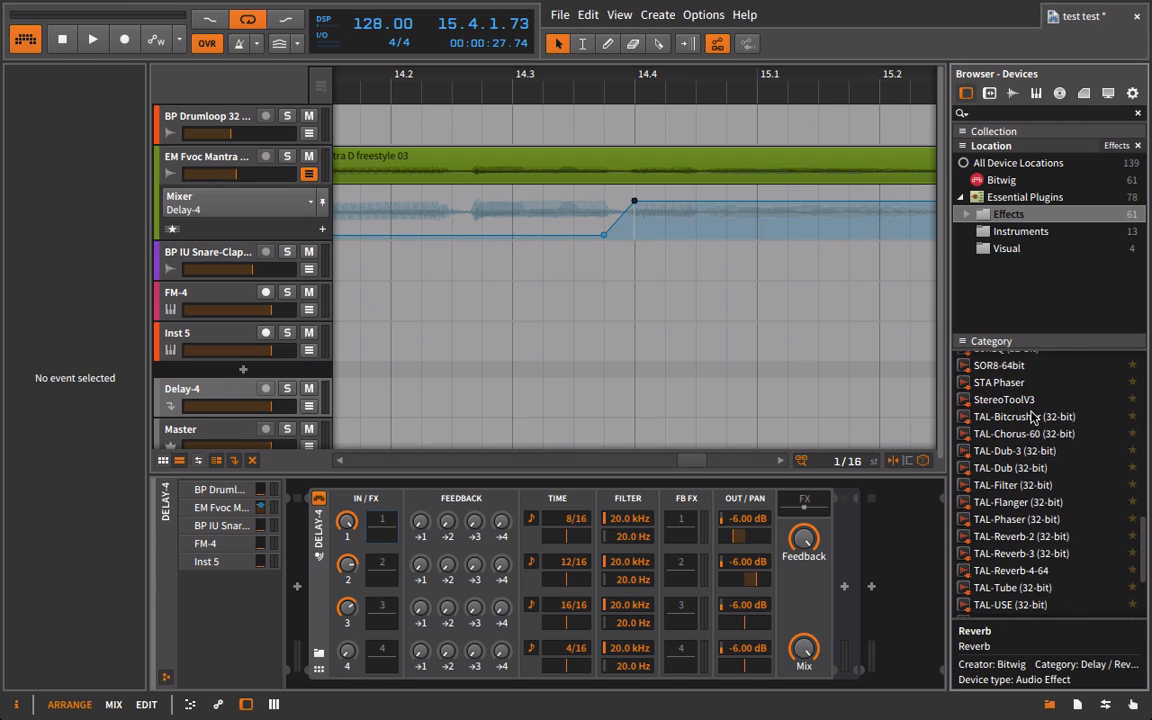
scroll(1033, 418, "up", 3)
left_click(997, 406)
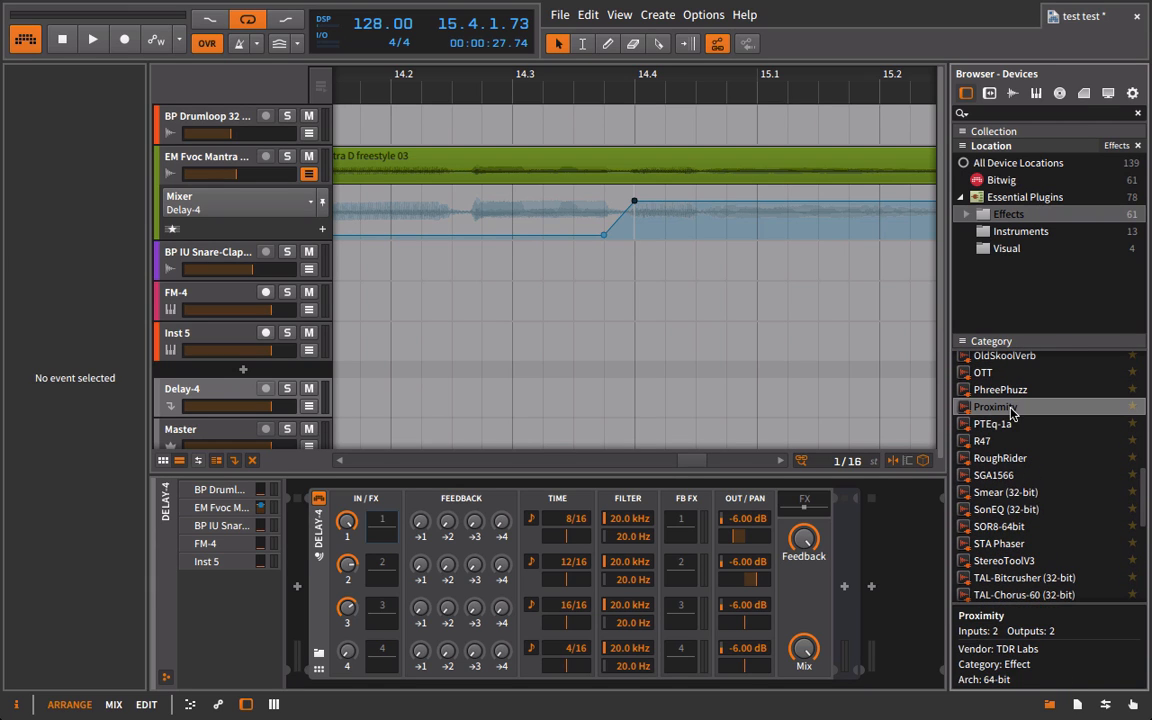
key("Return")
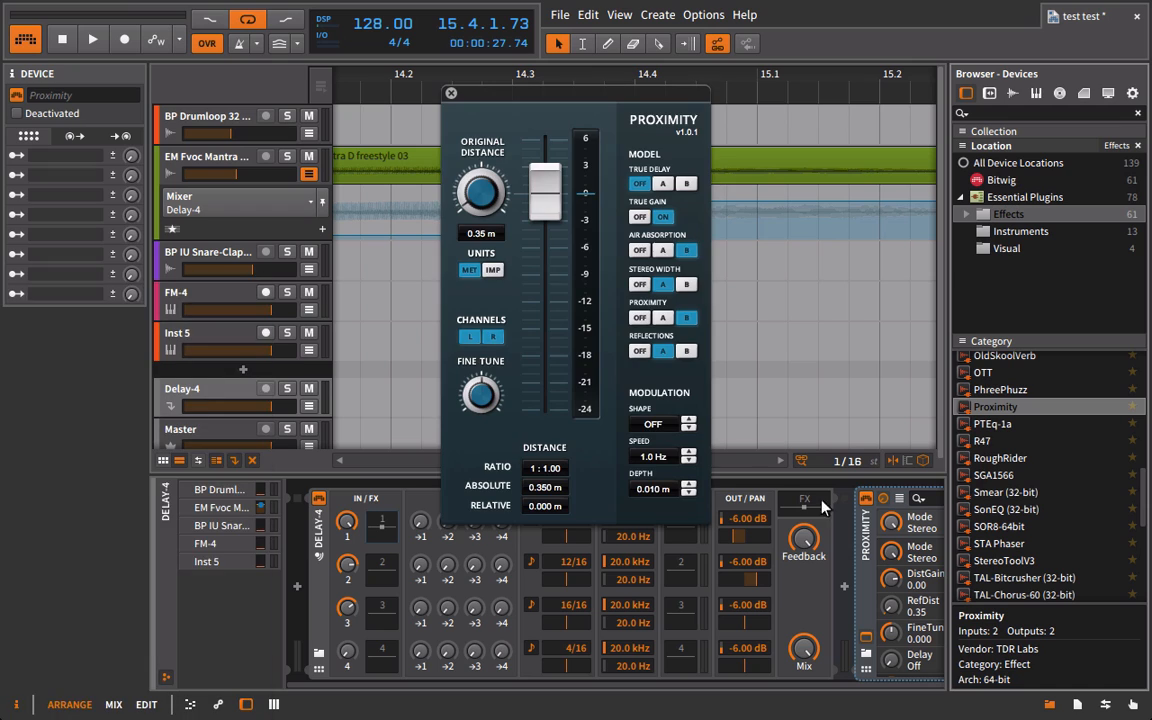
left_click(419, 586)
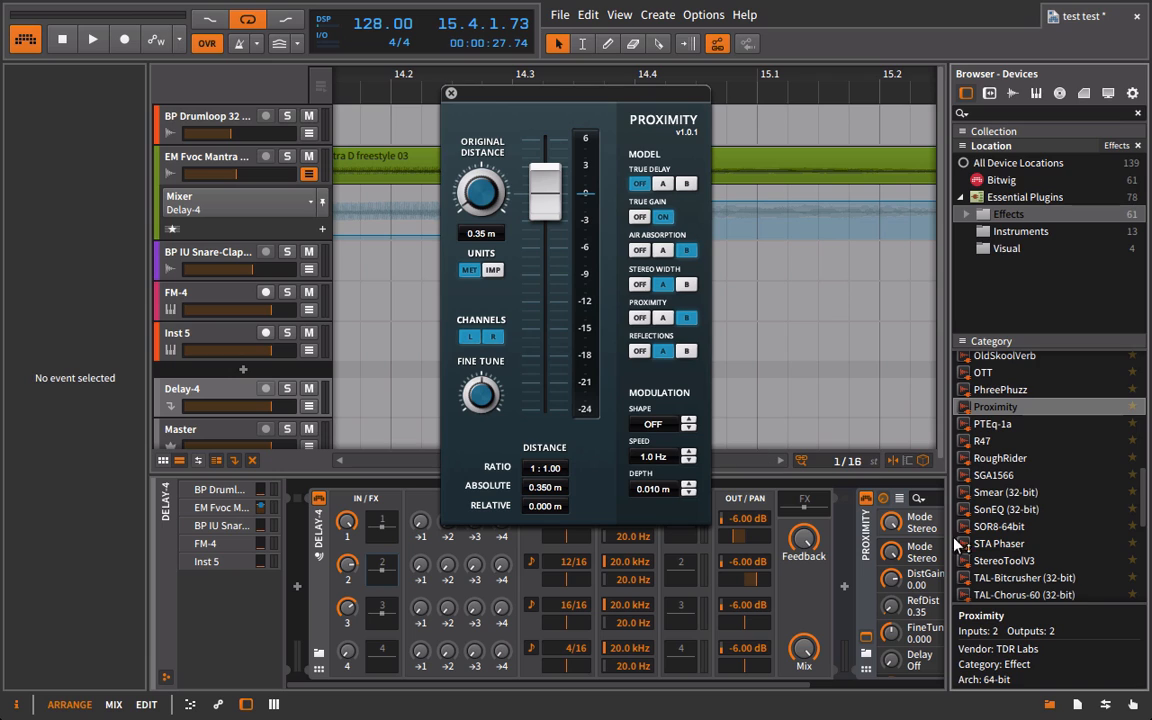
Close the Proximity plug-in window and insert Bitwig's Blur after Proximity in the input FX chain of Delay-4's line 1.
key("b")
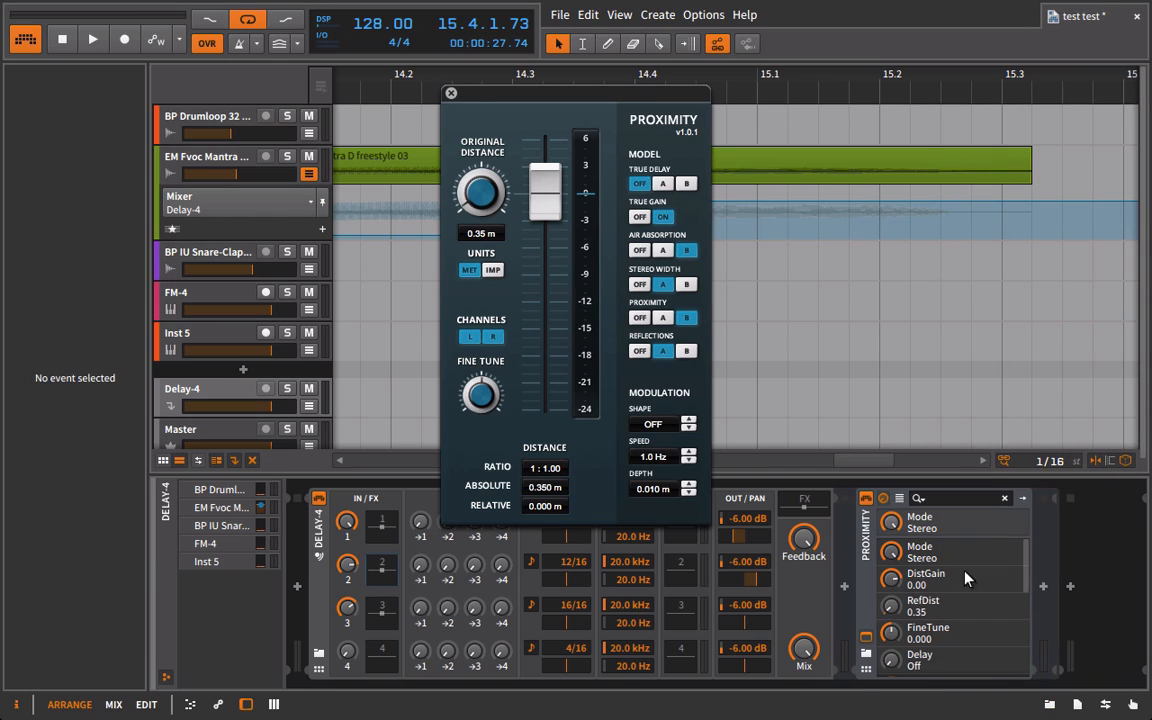
left_click(451, 94)
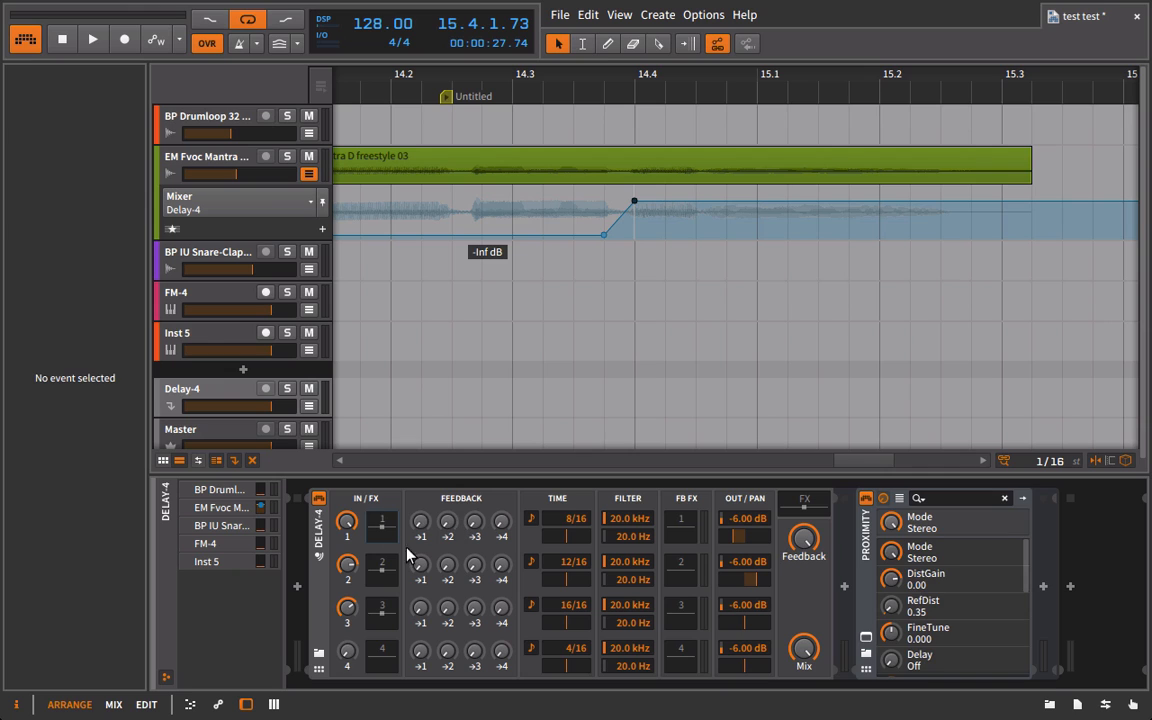
left_click(1049, 704)
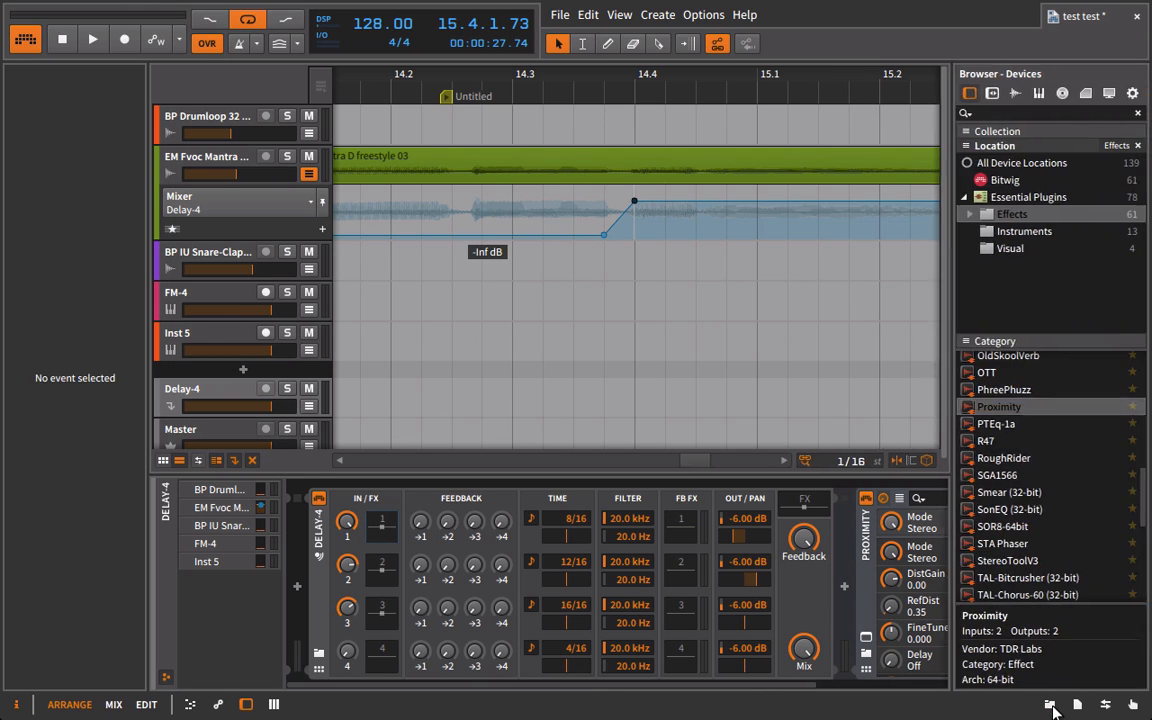
scroll(1065, 385, "up", 5)
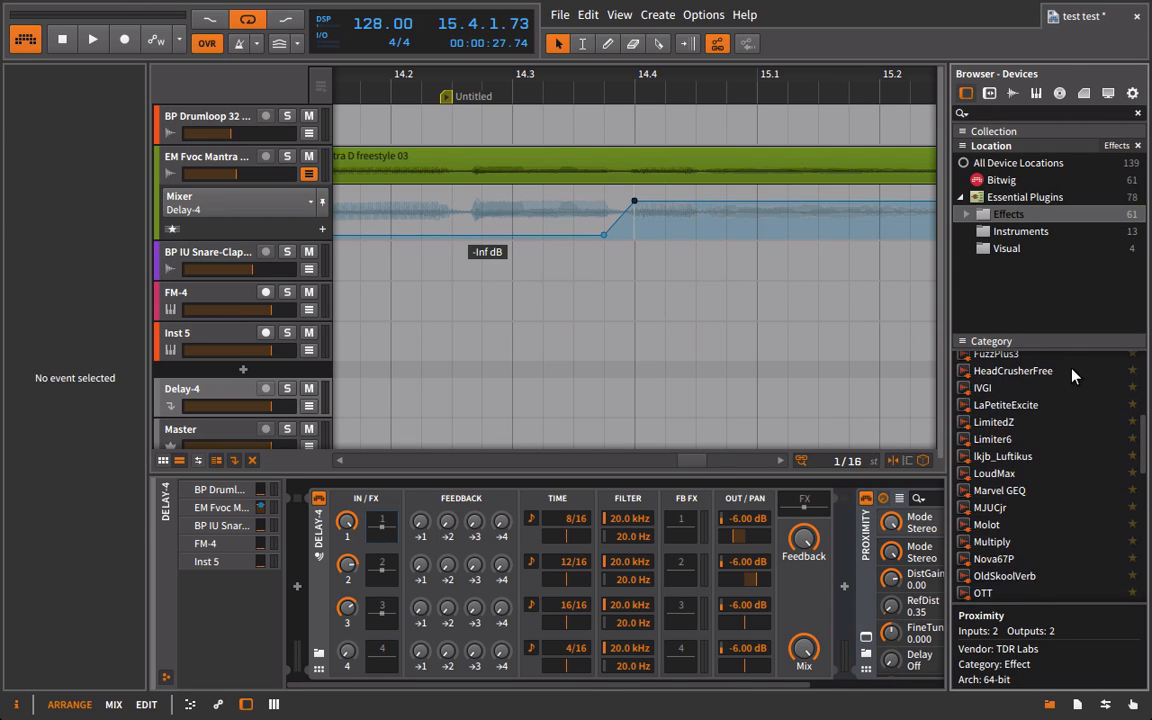
scroll(1060, 410, "up", 4)
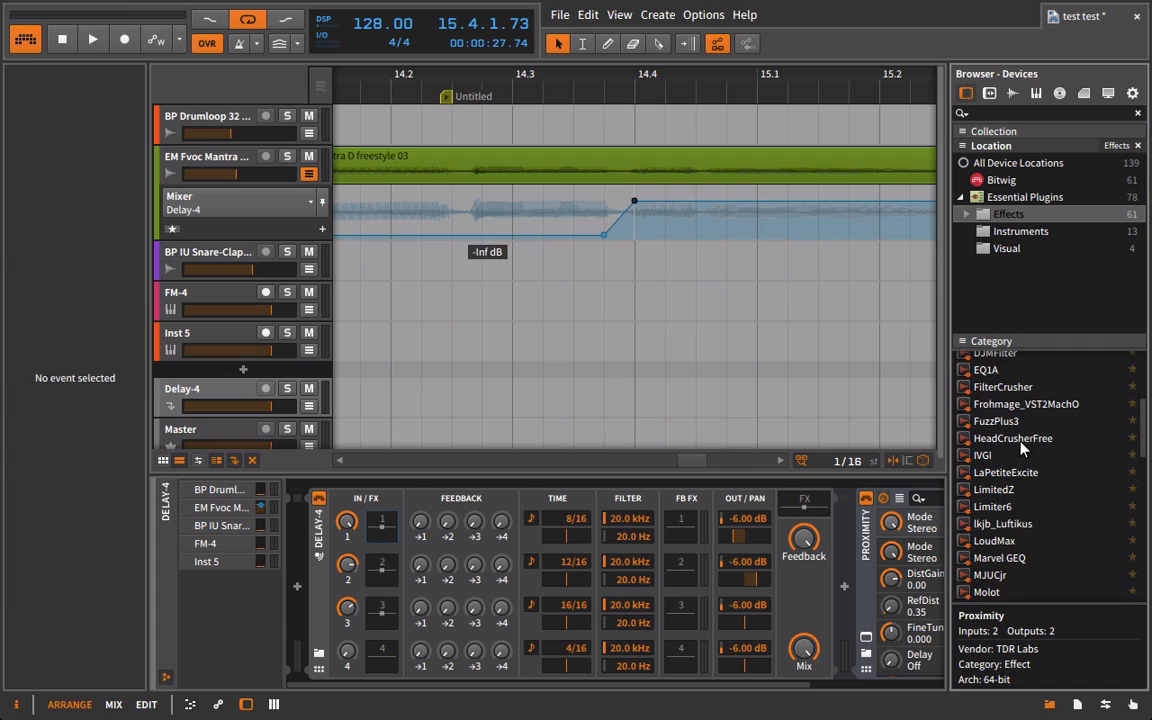
scroll(1022, 449, "up", 1)
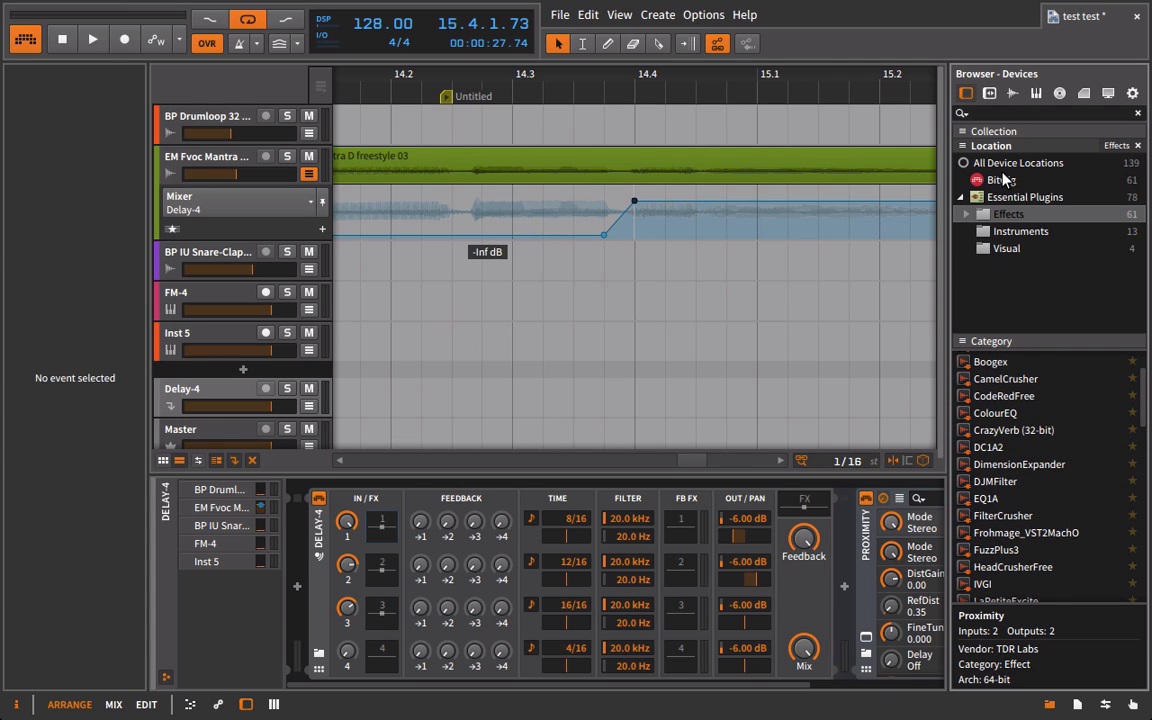
left_click(1002, 180)
left_click(985, 363)
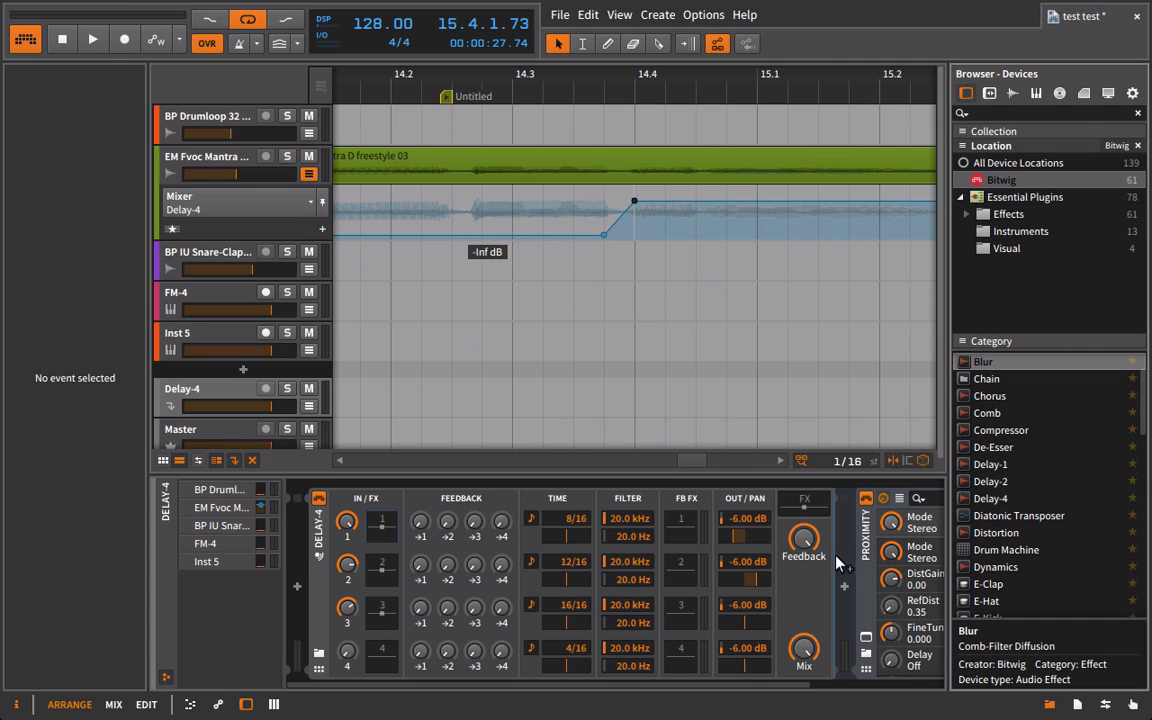
Insert Comb after Proximity in line 2's input FX chain and Flanger after Proximity in line 3's.
left_click(993, 414)
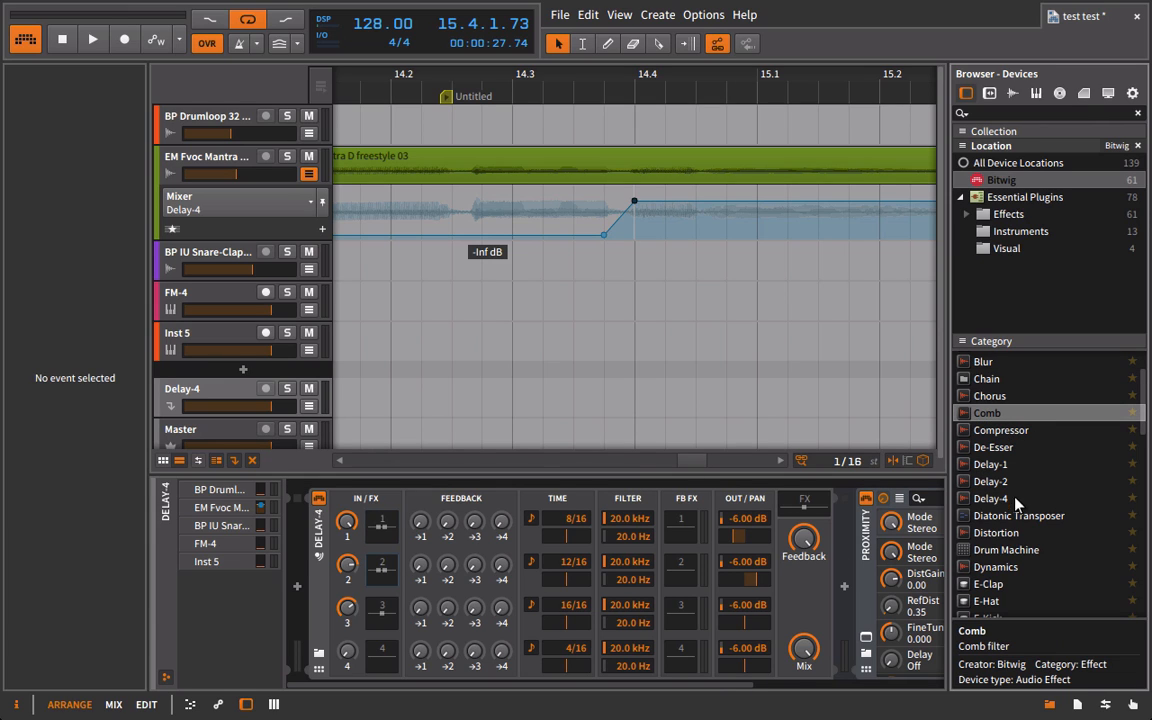
scroll(1022, 467, "down", 5)
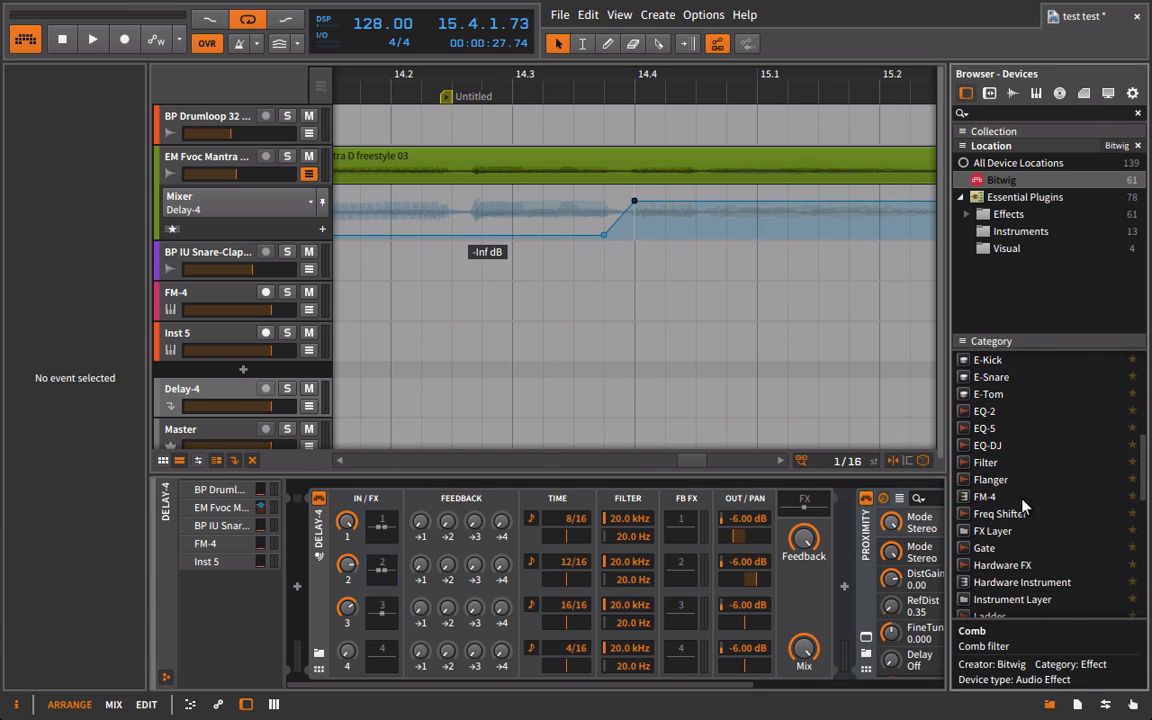
left_click(990, 480)
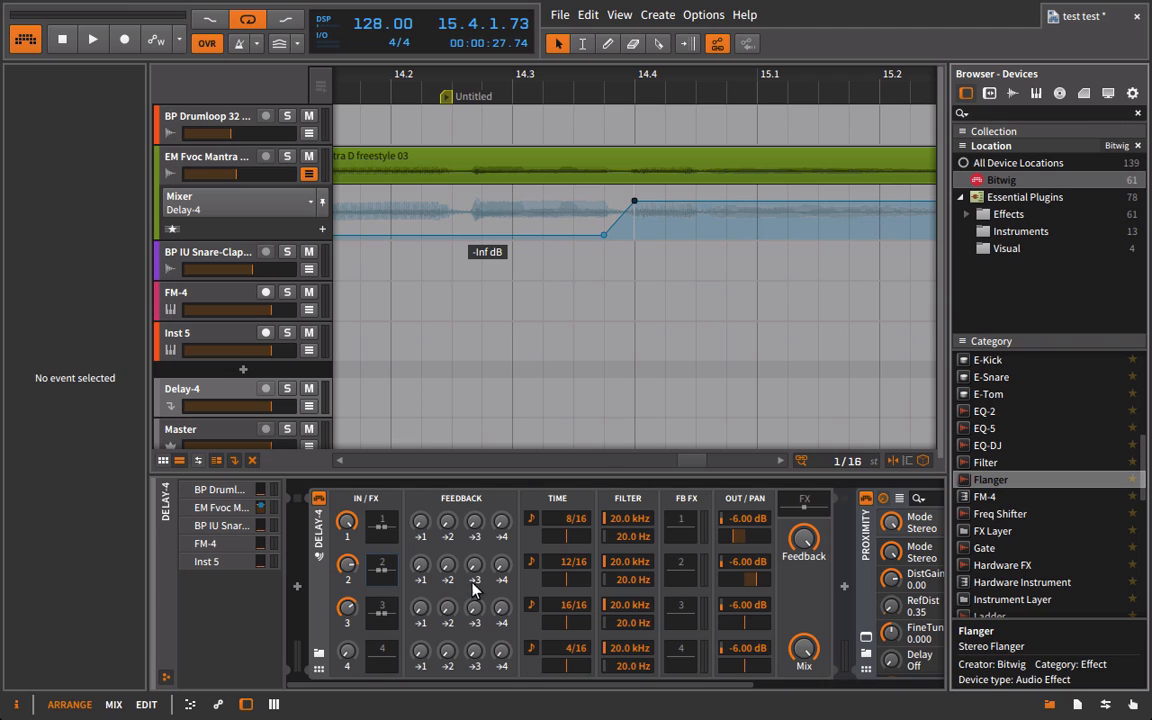
key("space")
key("b")
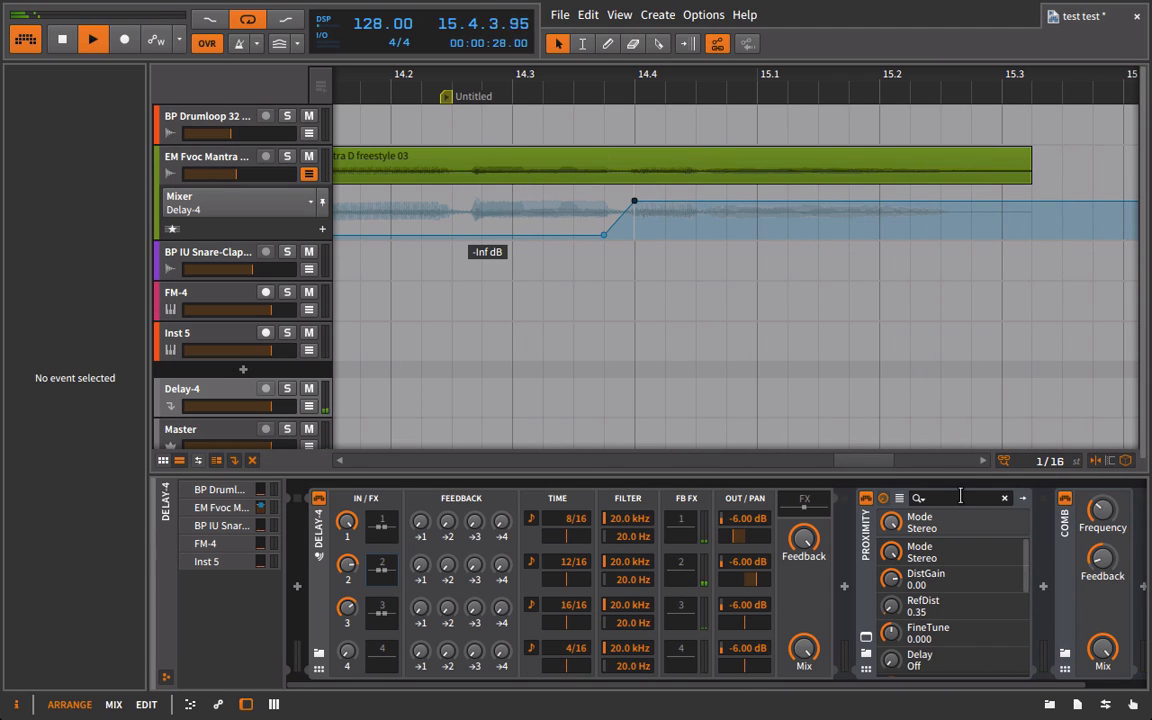
Raise the line 3 Flanger's feedback, LFO rate and amount during playback, and enable its Wide option.
key("space")
key("space")
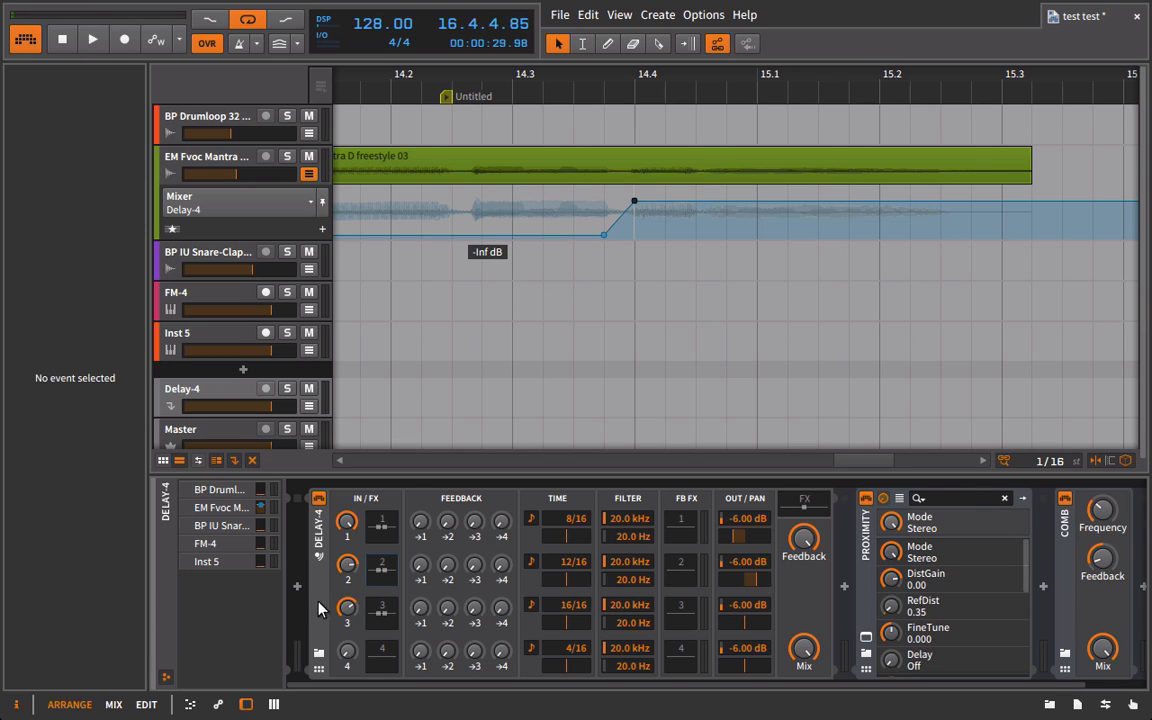
scroll(675, 584, "right", 3)
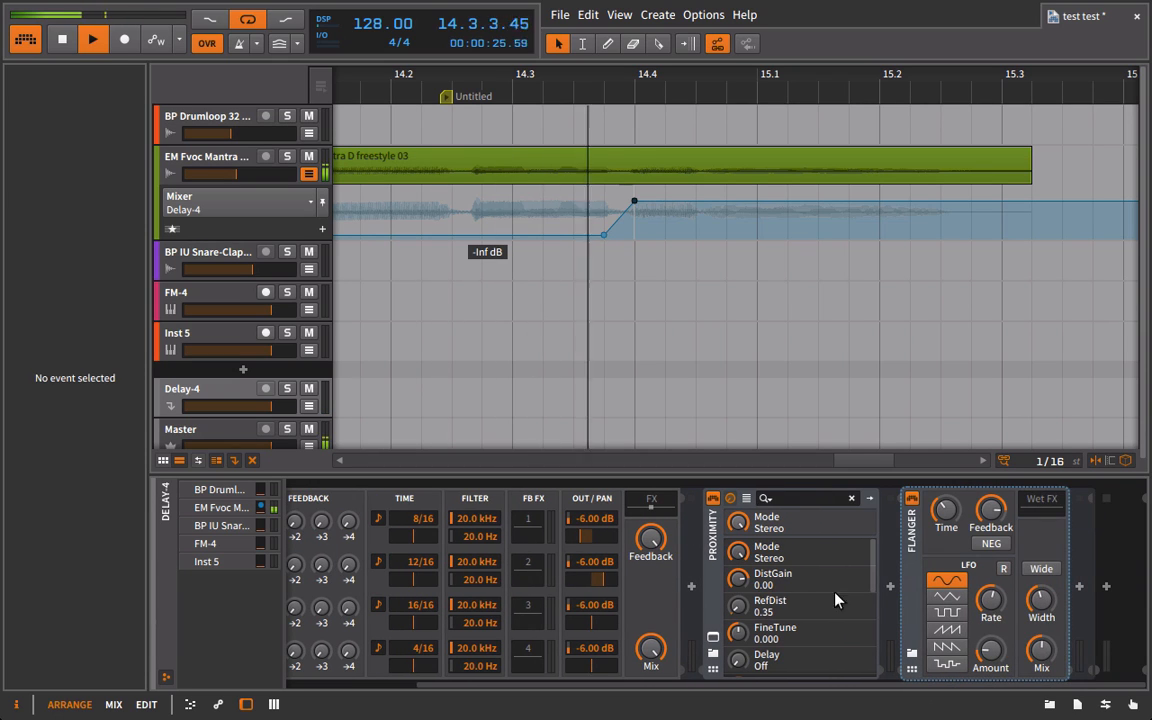
left_click(1060, 643)
left_click_drag(991, 512, 951, 466)
key("space")
key("space")
left_click_drag(1001, 611, 1001, 580)
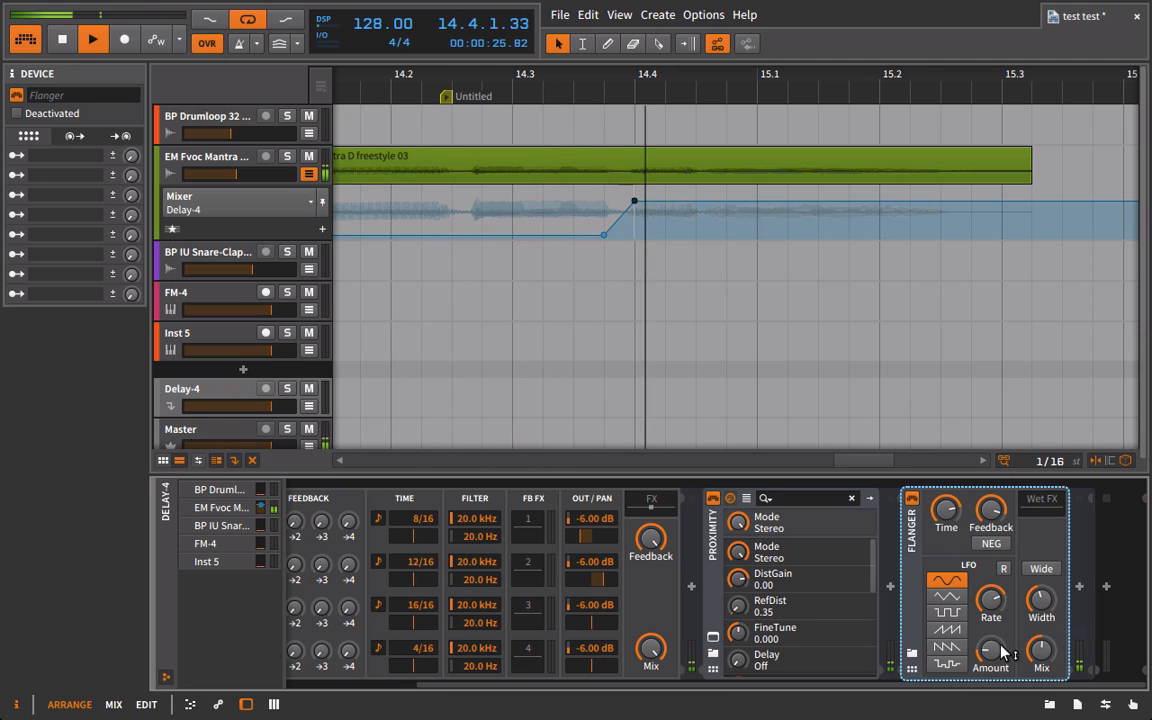
left_click_drag(1002, 652, 1002, 585)
left_click(1041, 568)
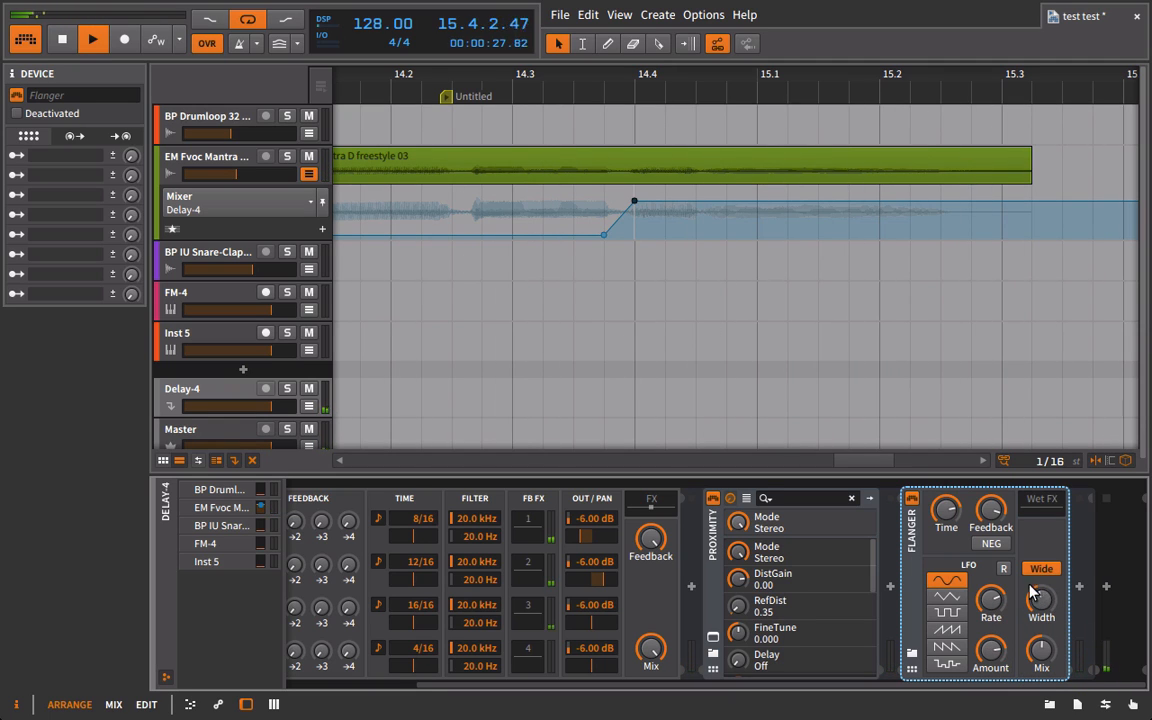
Raise Delay-4's line 3 input level and adjust the frequency of the Comb nested in line 2 during playback.
left_click_drag(698, 685, 569, 685)
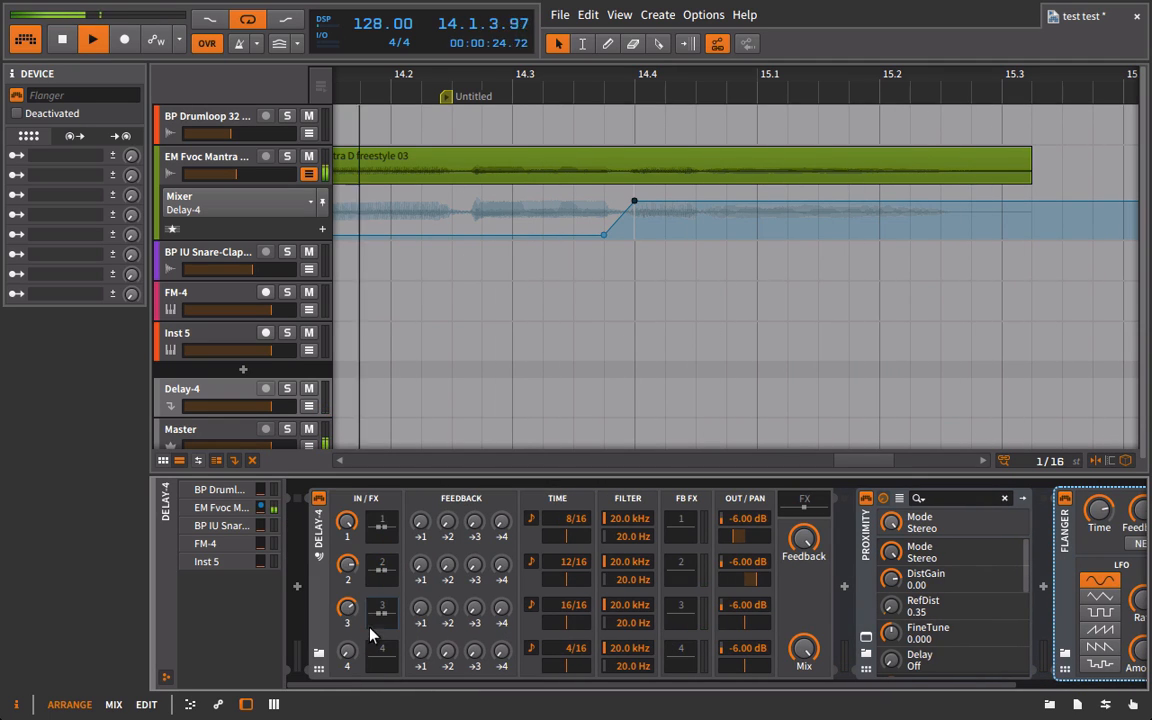
left_click_drag(350, 612, 350, 588)
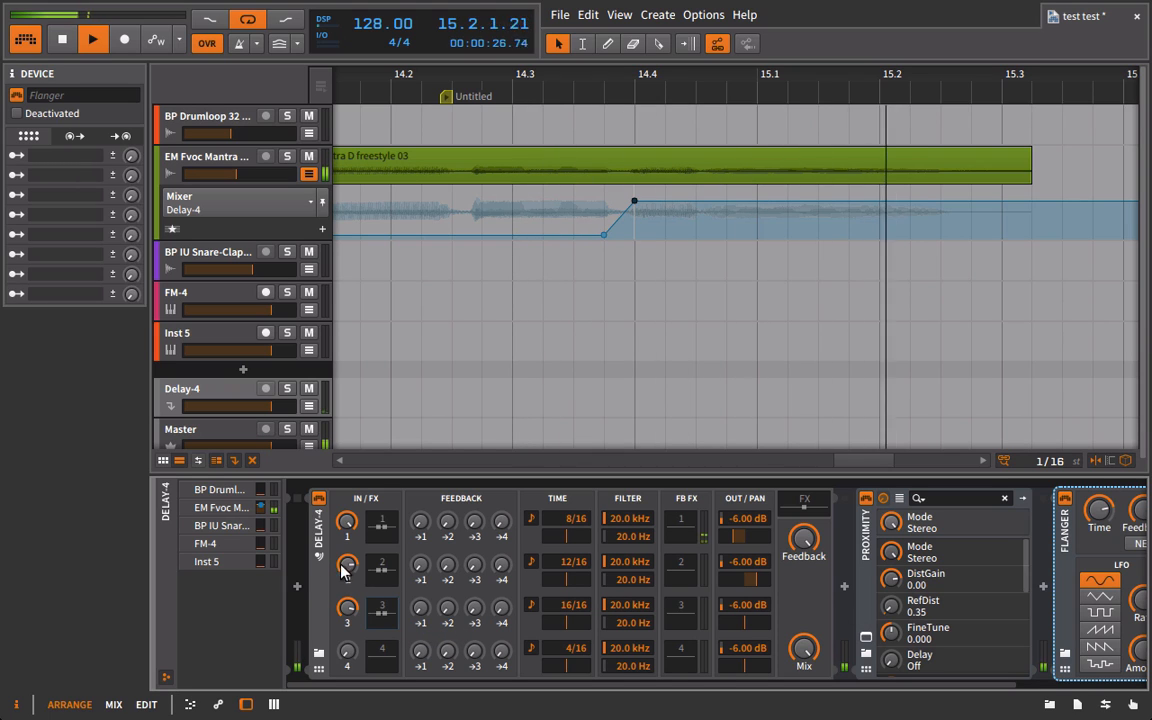
key("Delete")
scroll(754, 591, "right", 1)
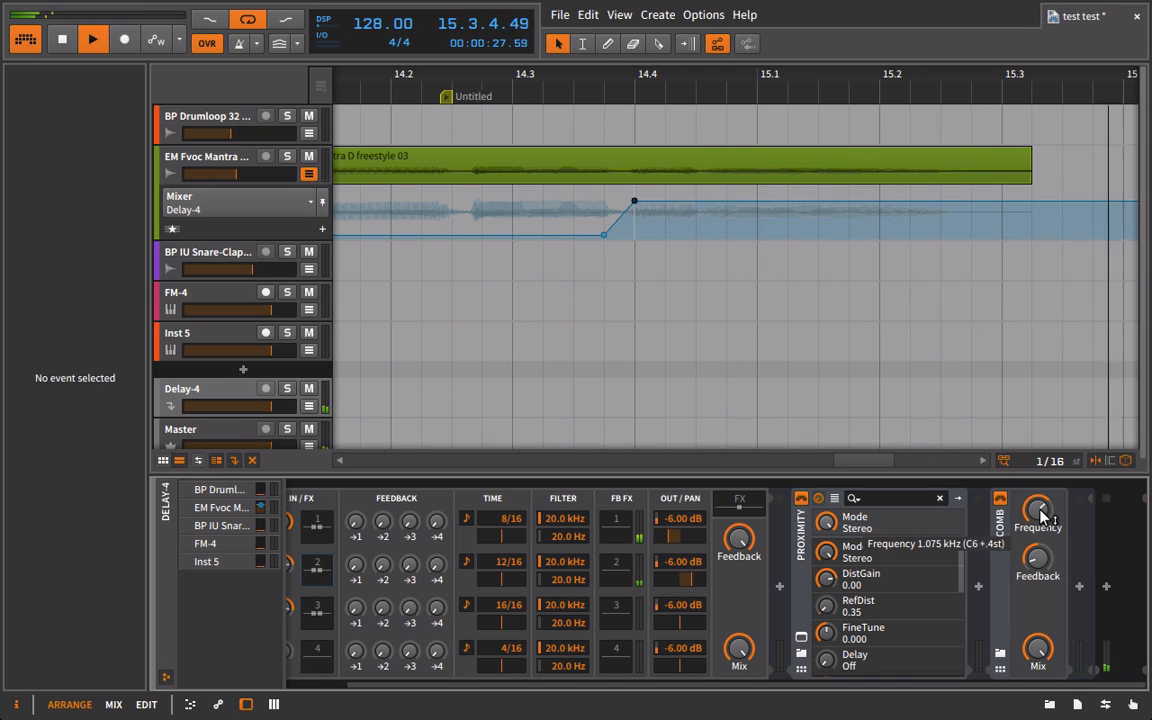
left_click_drag(1041, 516, 1041, 486)
scroll(648, 622, "left", 1)
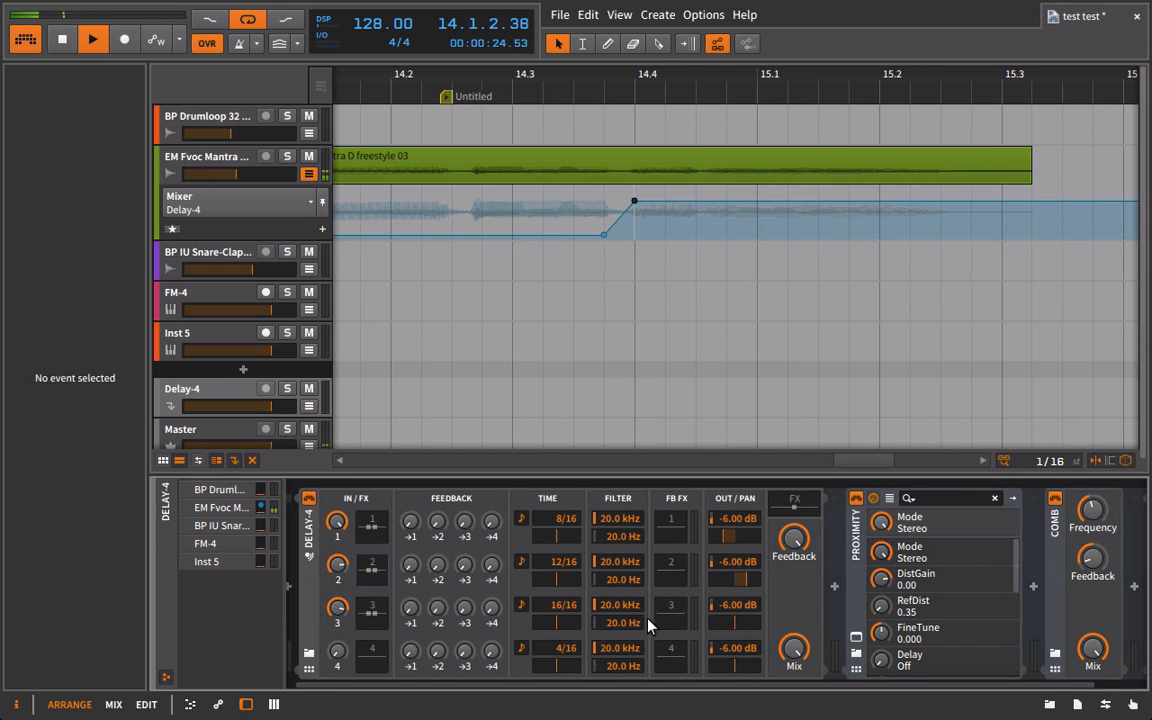
Set the mix of the Blur nested in line 1 to 53.5 %.
scroll(778, 565, "right", 2)
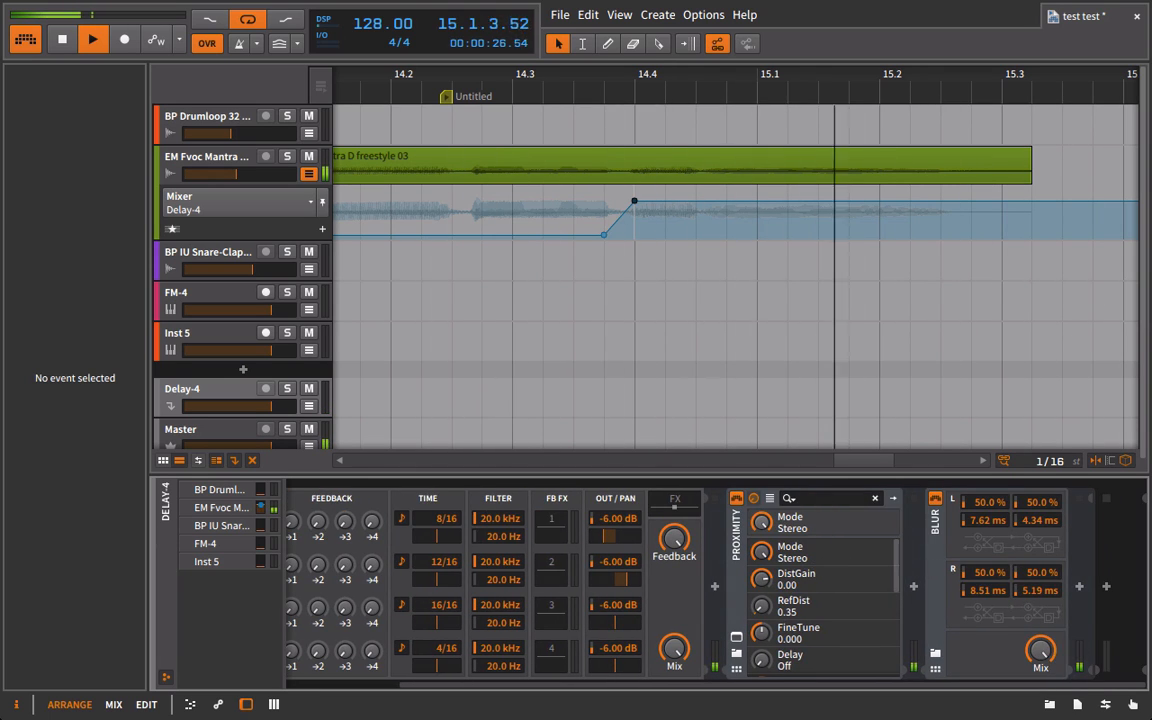
left_click_drag(1042, 652, 1042, 648)
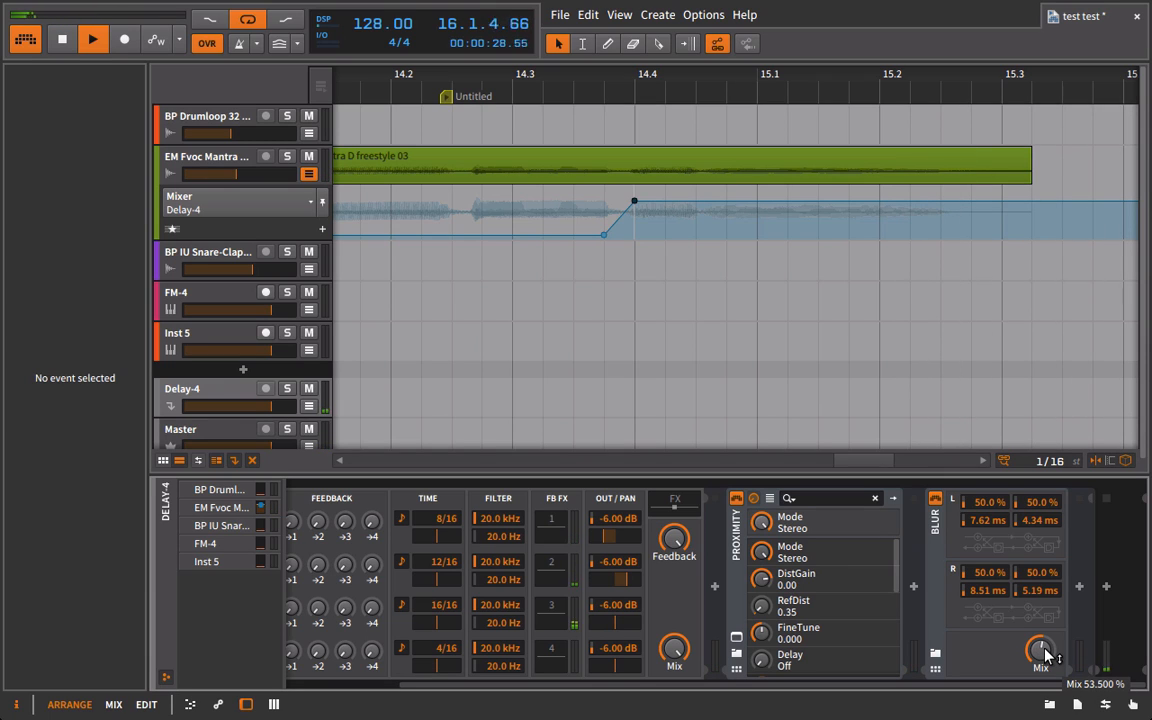
scroll(891, 626, "left", 2)
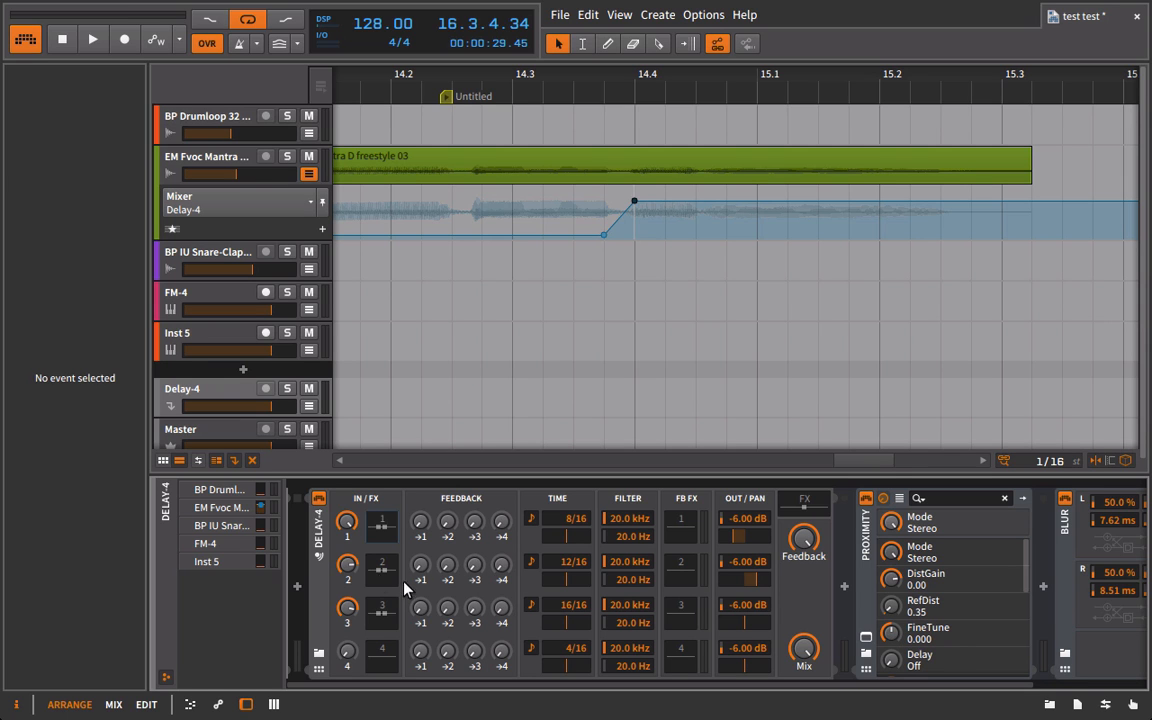
Create a new audio track below Inst 5.
left_click(325, 541)
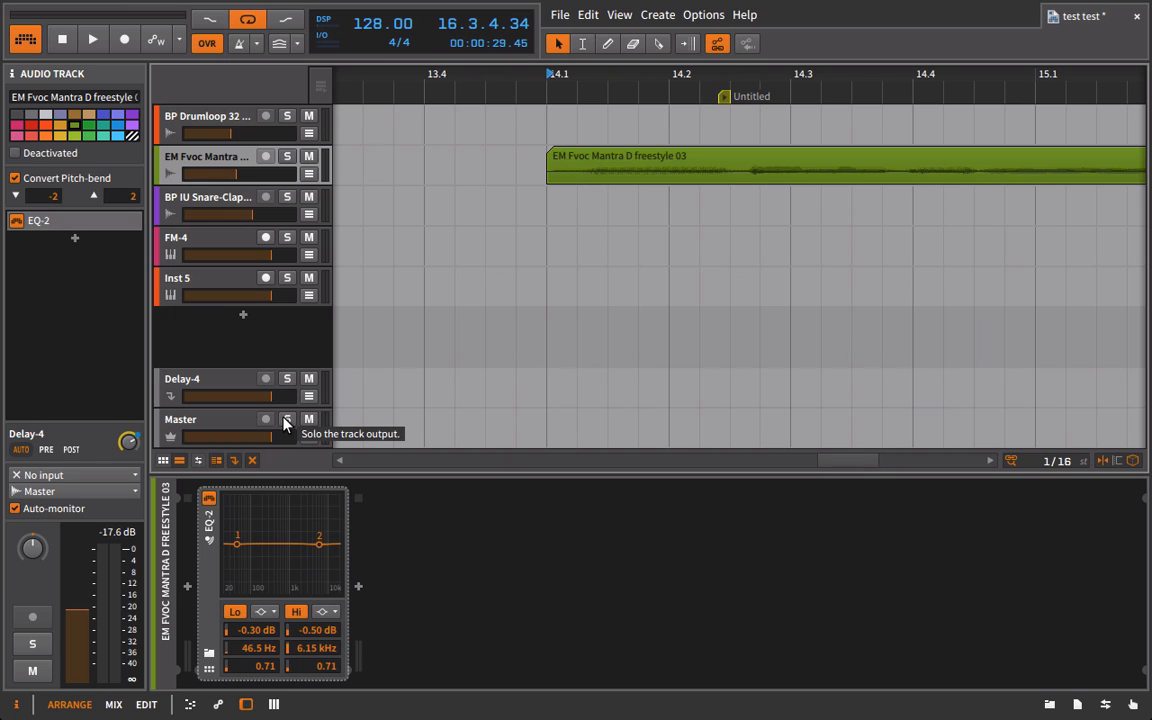
right_click(221, 331)
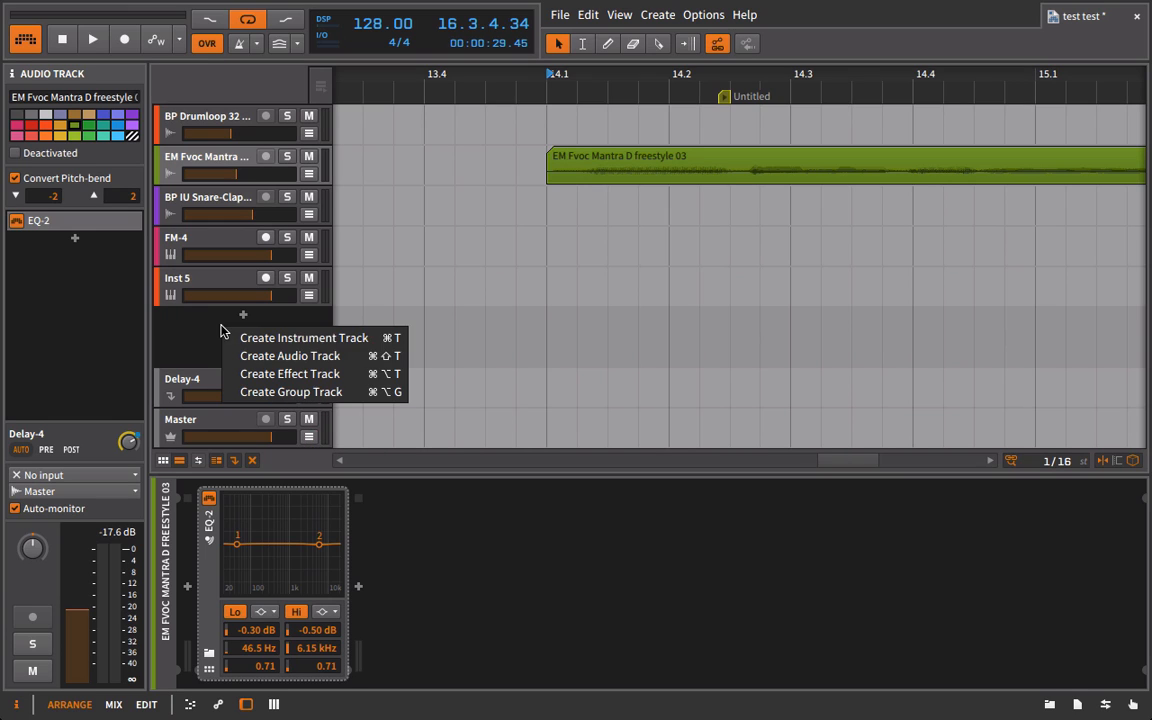
left_click(290, 356)
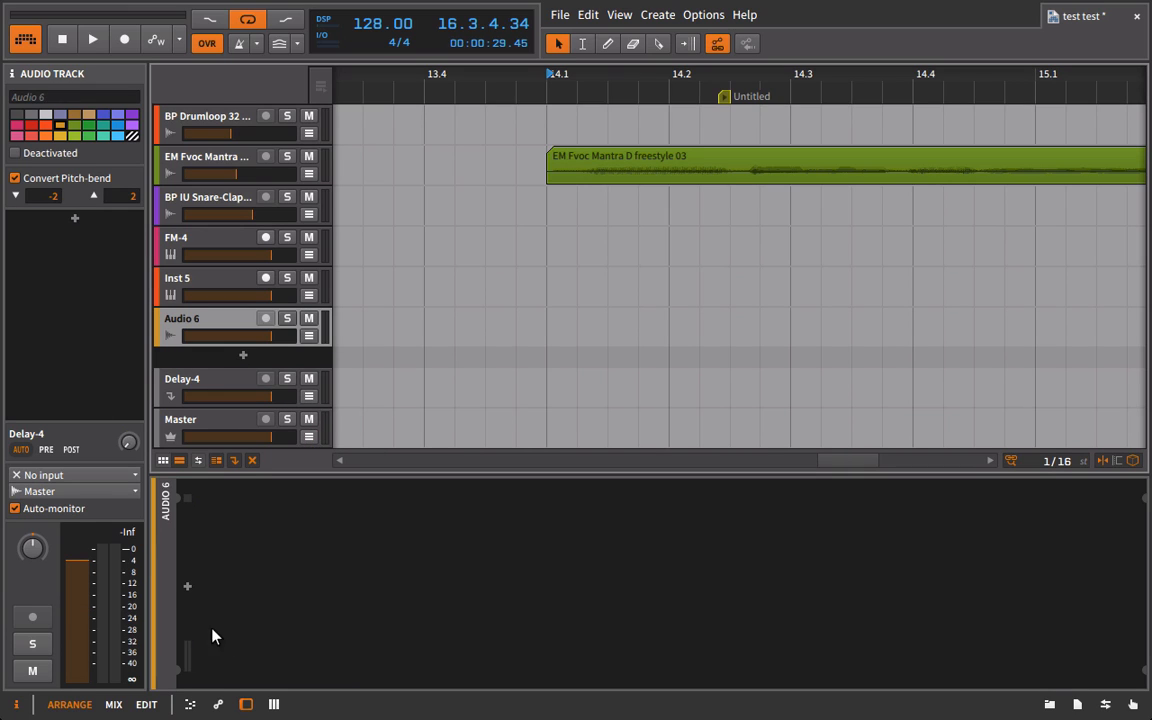
Insert Bitwig's Test Tone on the new audio track and deactivate the device.
left_click(187, 587)
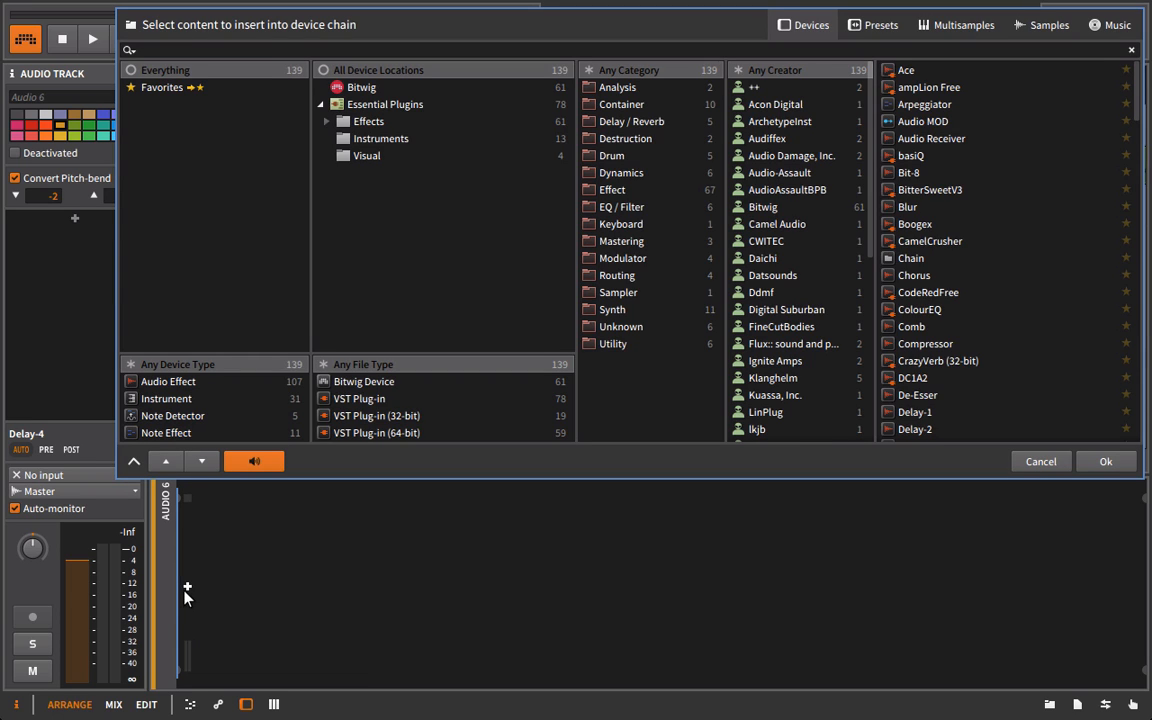
left_click(1031, 466)
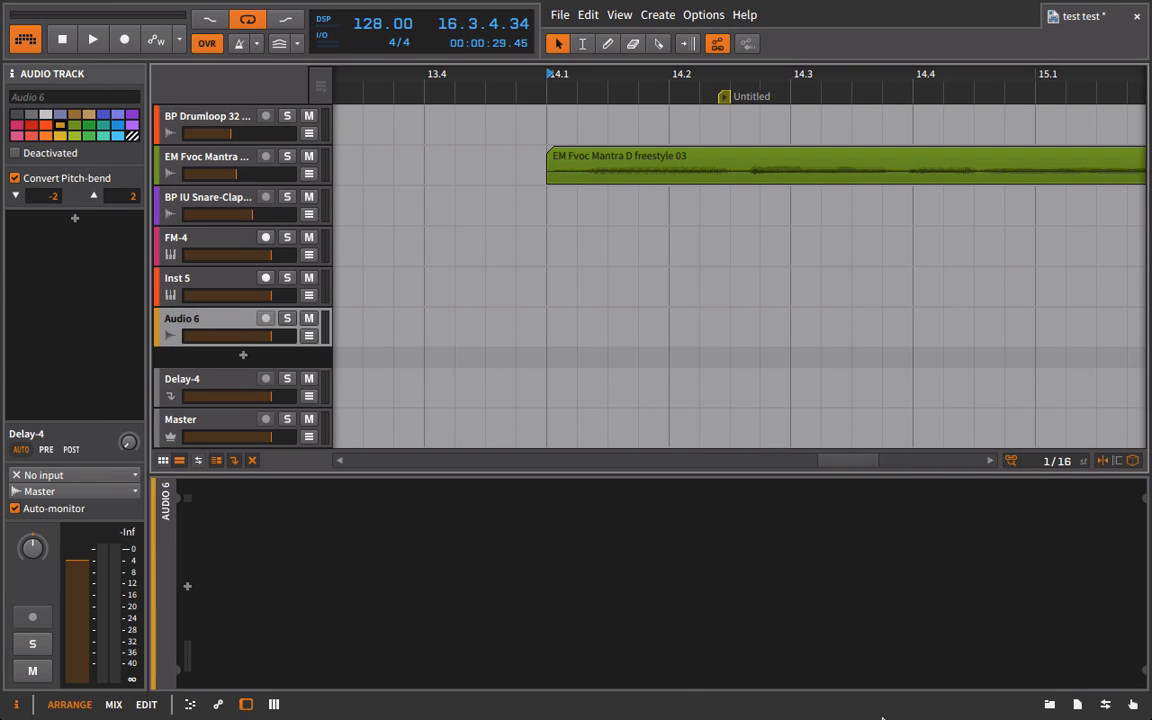
left_click(1046, 706)
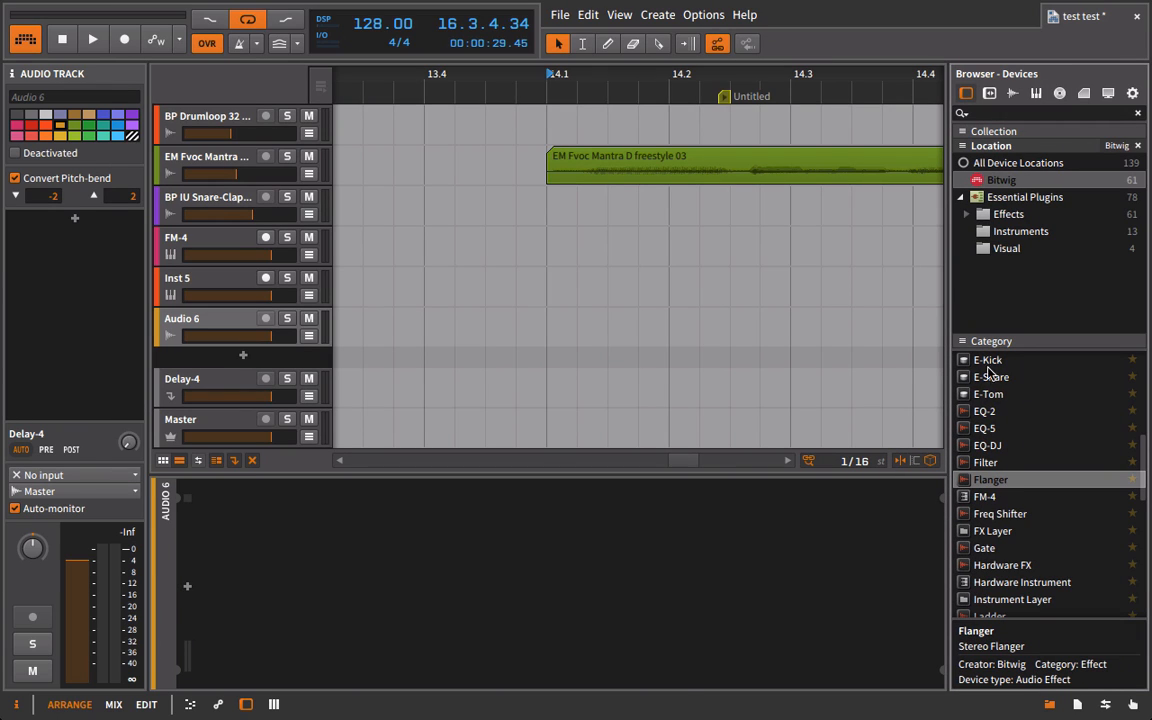
scroll(1053, 432, "down", 10)
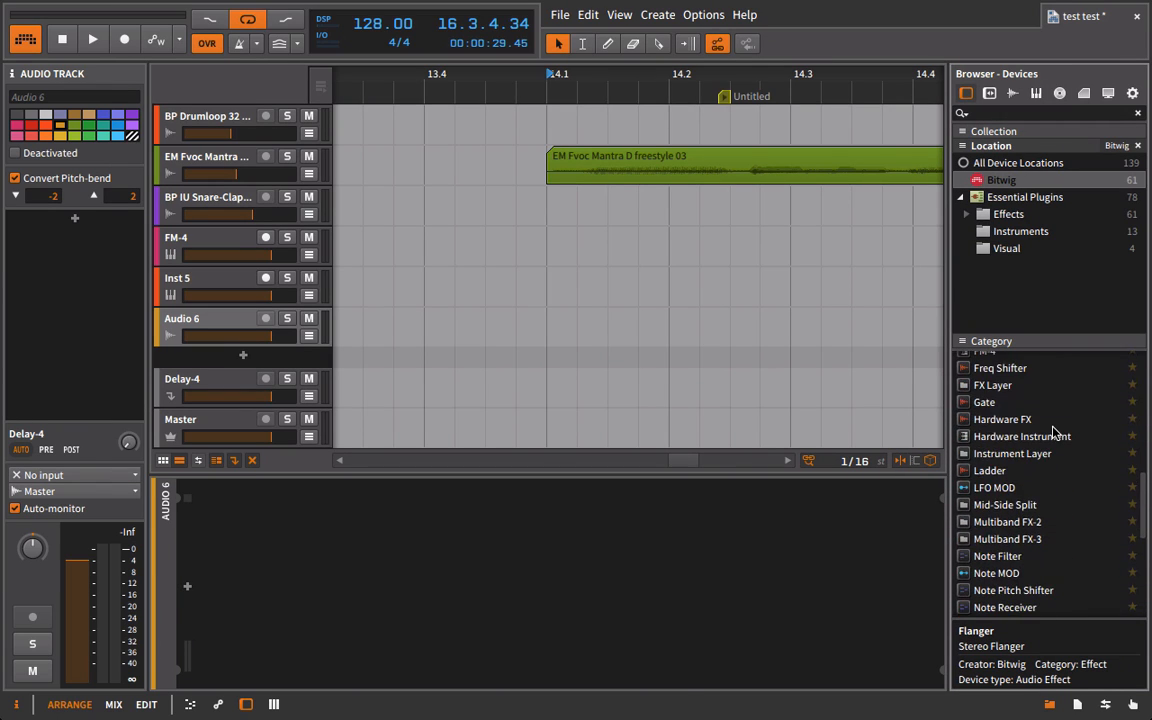
scroll(1050, 440, "down", 3)
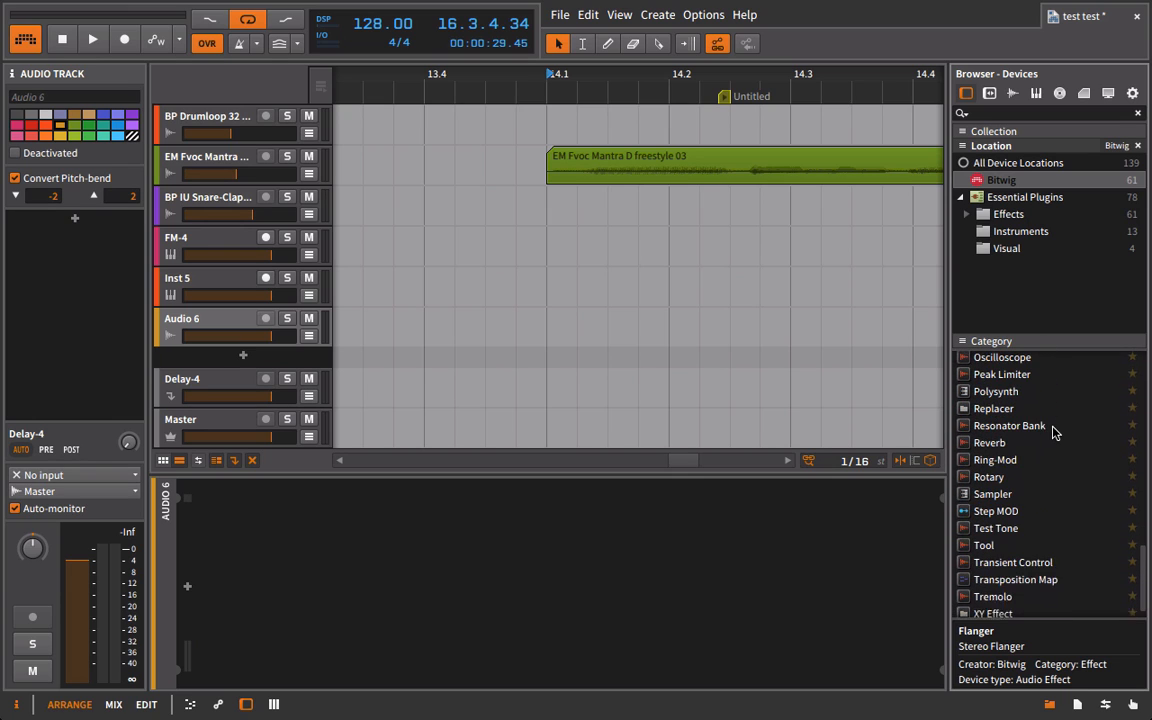
left_click(1003, 529)
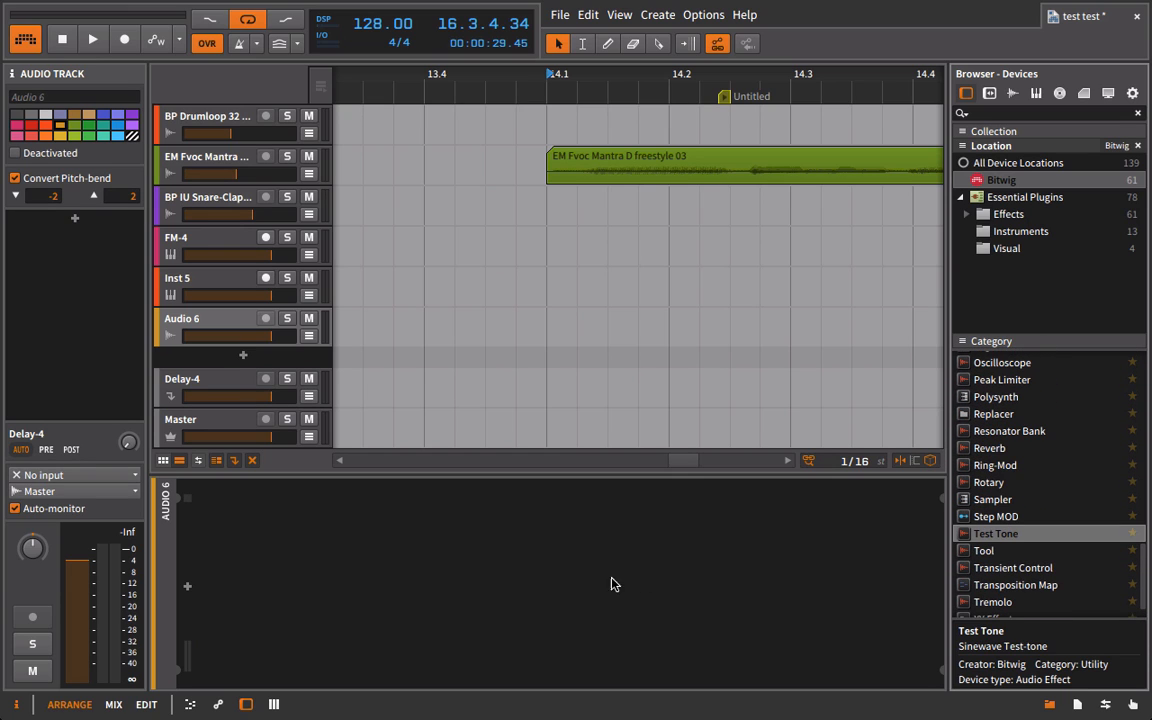
left_click_drag(985, 544, 715, 607)
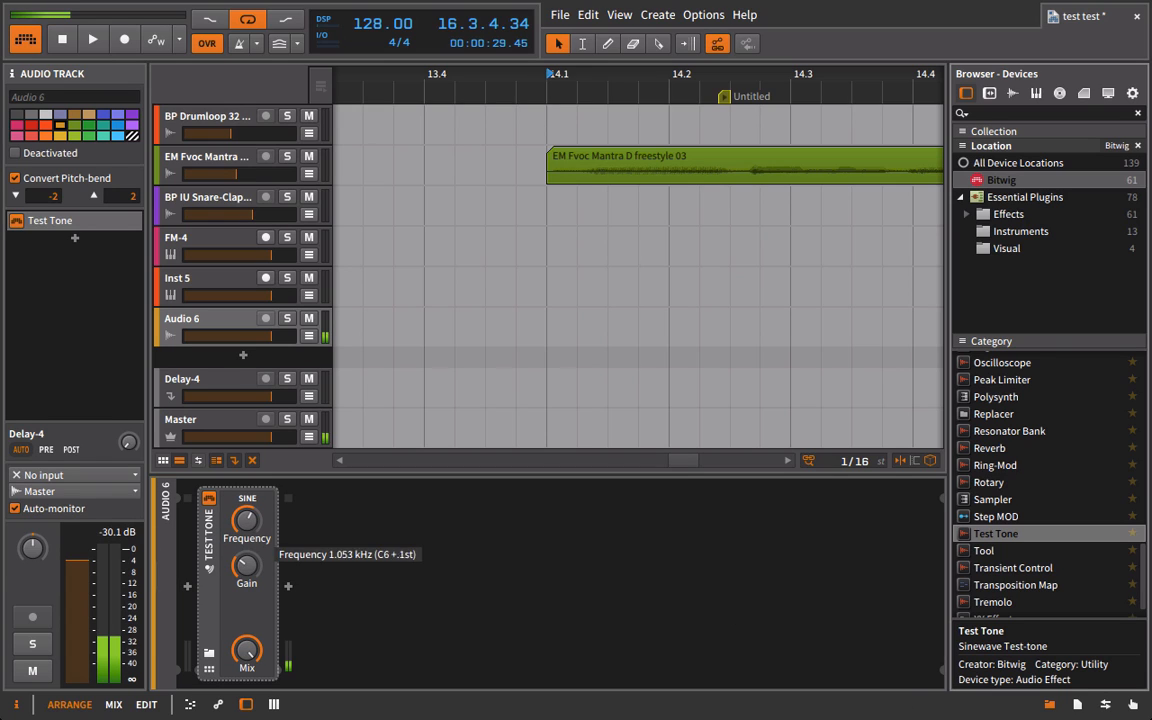
left_click(209, 498)
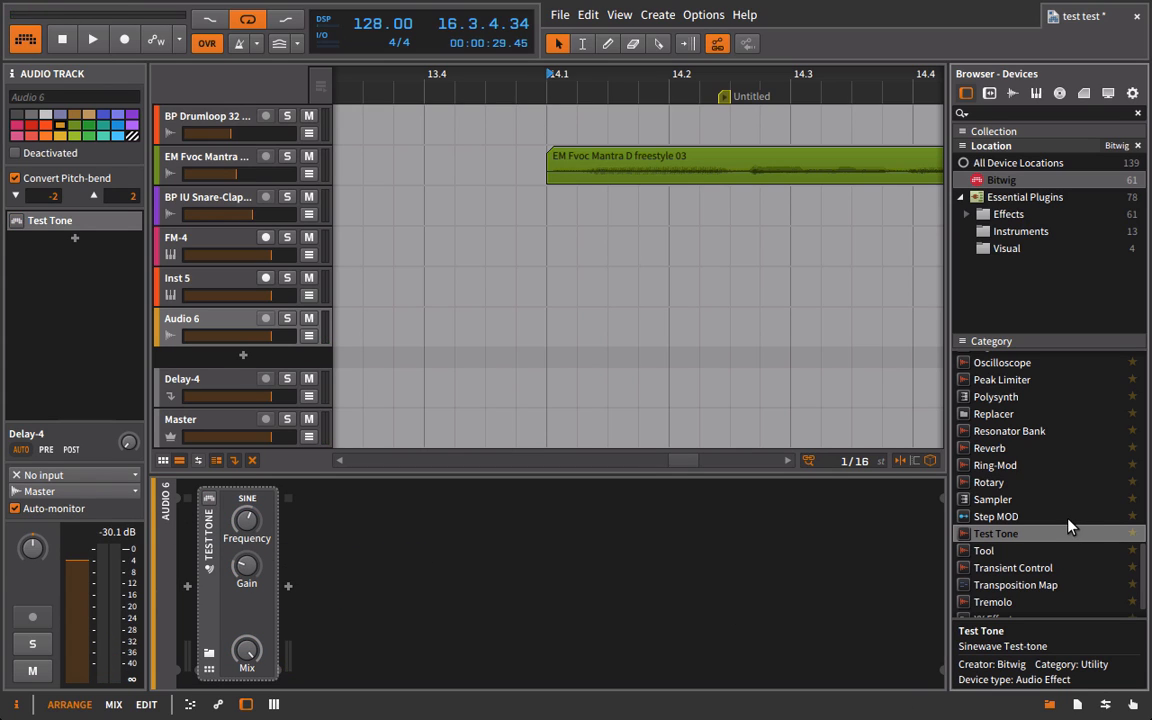
Insert the Ring-Mod effect after Test Tone on the new audio track.
scroll(1068, 530, "down", 1)
scroll(1068, 528, "up", 2)
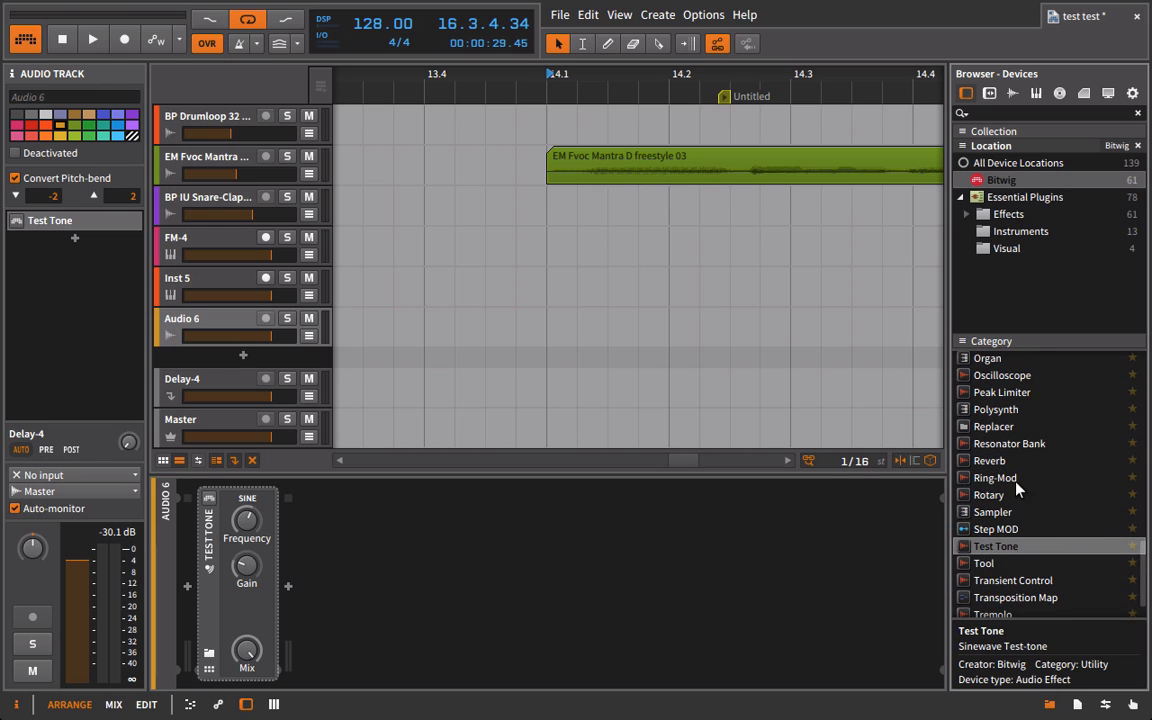
left_click_drag(1000, 478, 300, 530)
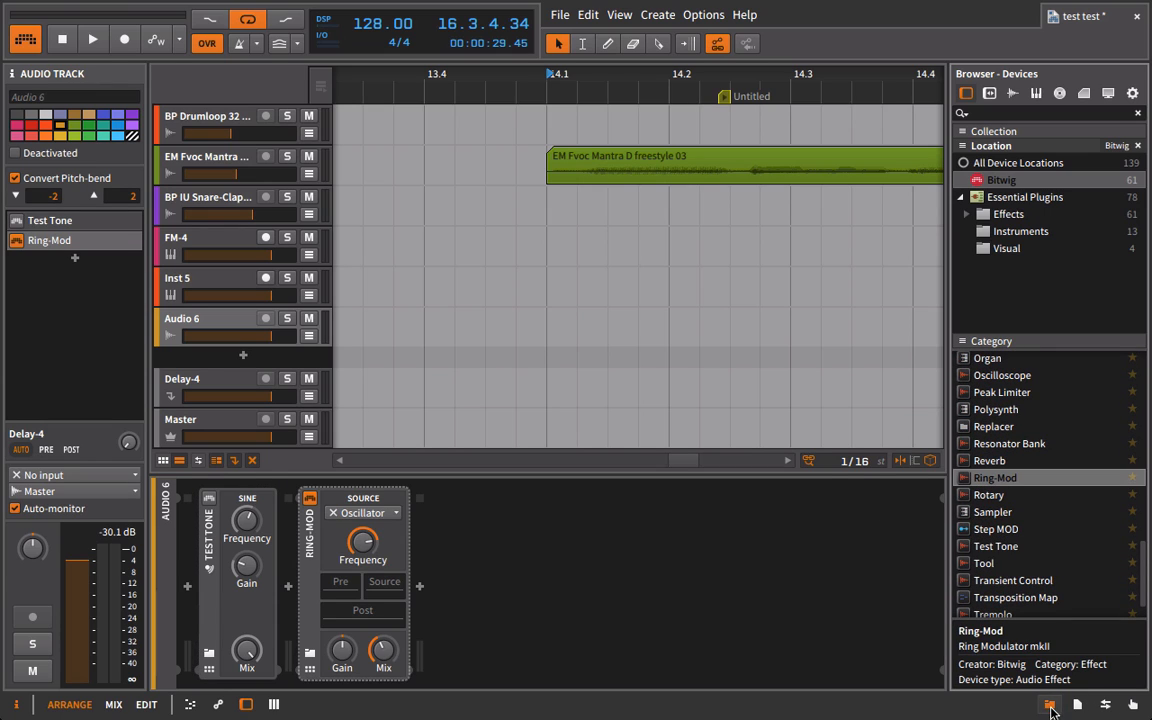
Adjust the Ring-Mod's oscillator Frequency and play the arrangement briefly to hear it.
left_click(1080, 705)
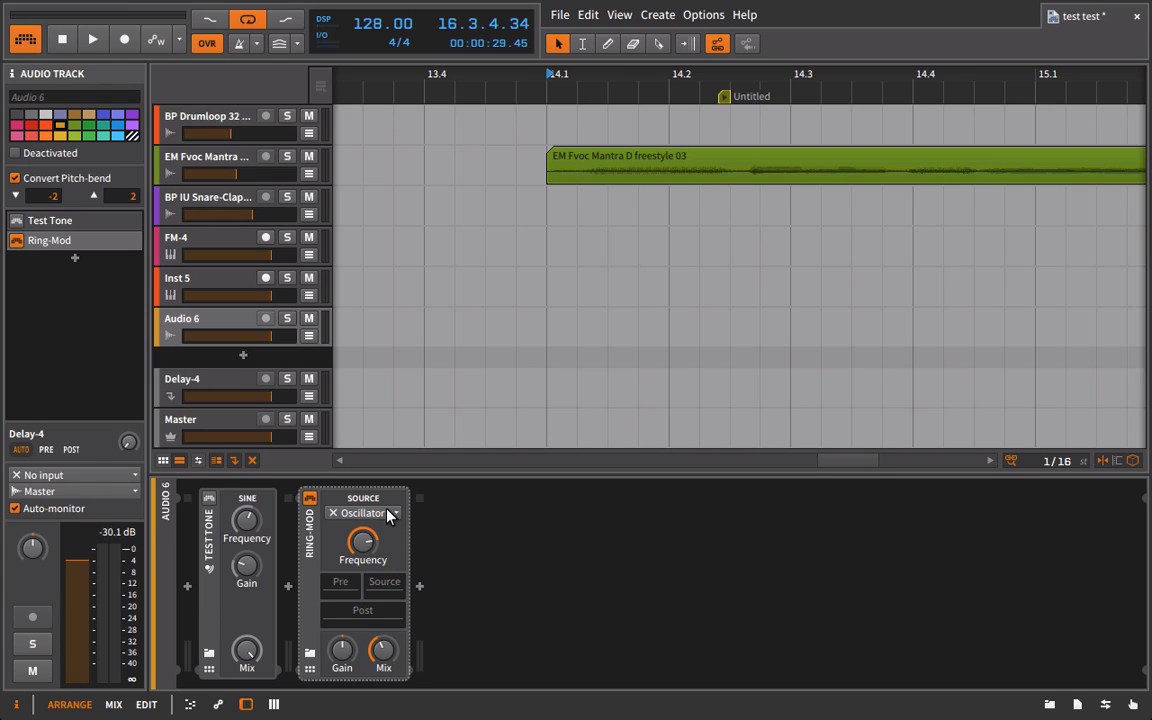
mouse_move(362, 541)
left_mouse_down()
mouse_move(362, 572)
mouse_move(408, 556)
mouse_move(358, 575)
mouse_move(358, 592)
mouse_move(358, 566)
mouse_move(358, 600)
mouse_move(364, 545)
left_mouse_up()
key("space")
key("space")
key("space")
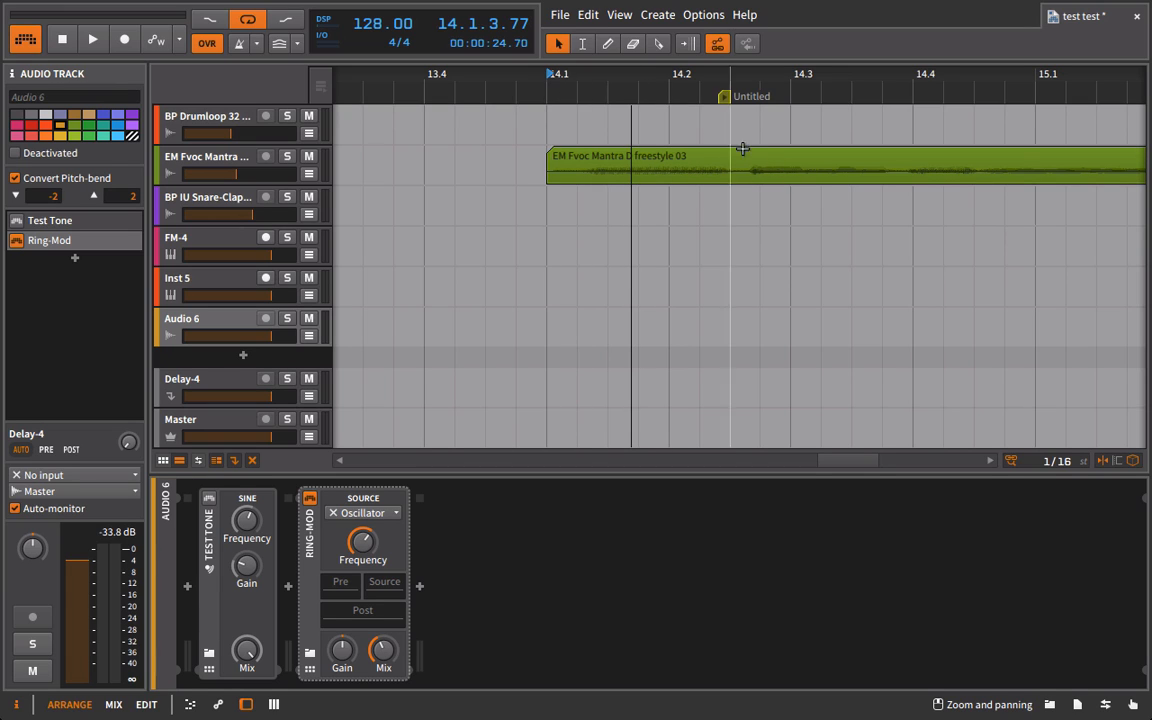
Set the Ring-Mod's modulation source to the EM Fvoc Mantra D freestyle 03 (PRE) track signal.
left_click(378, 521)
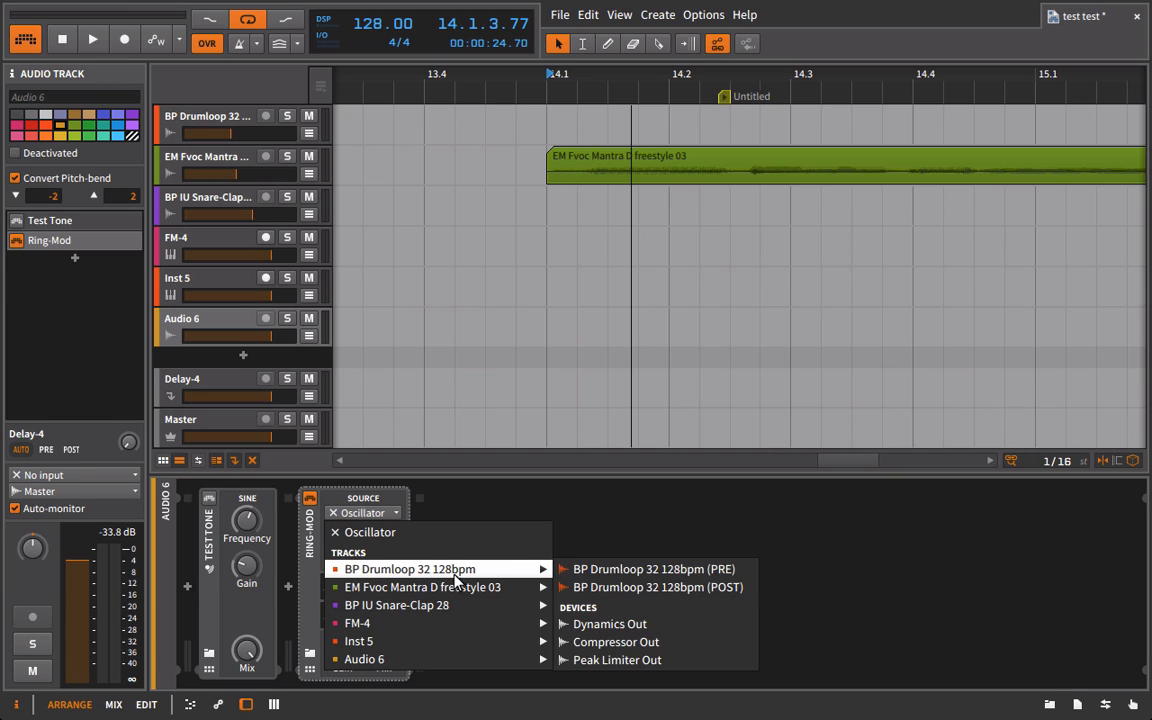
mouse_move(463, 586)
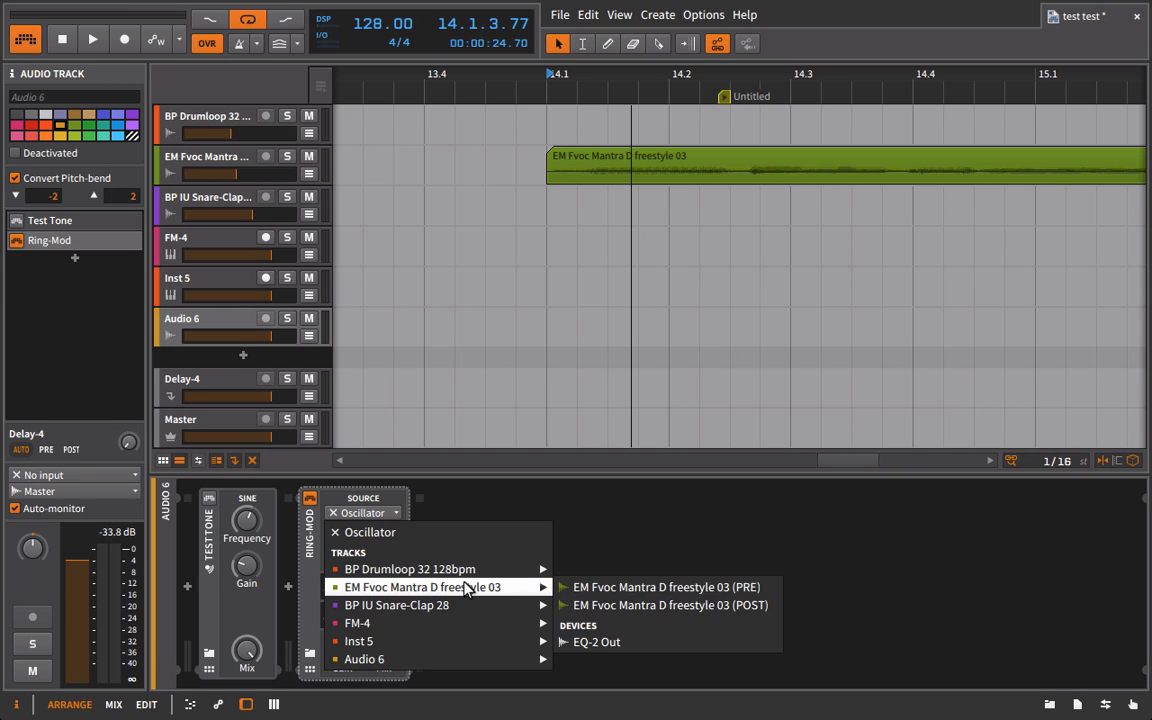
left_click(604, 594)
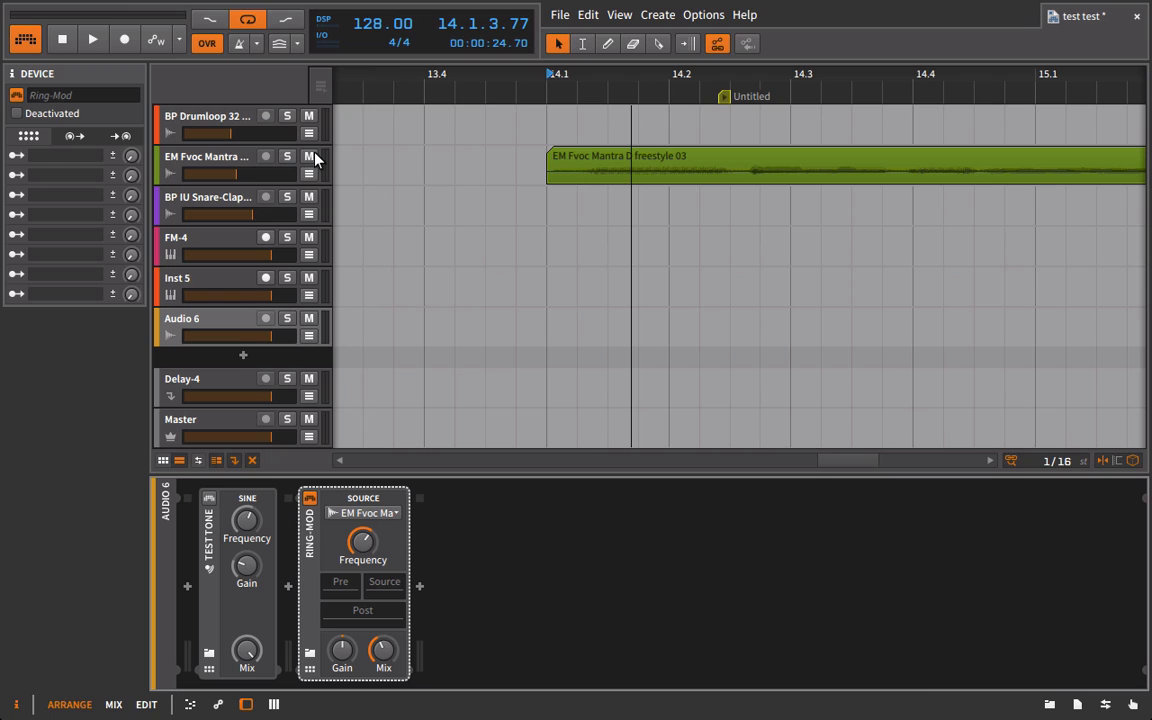
Mute the EM Fvoc Mantra track, activate Test Tone on Audio 6 and start playback.
left_click(309, 156)
left_click(209, 499)
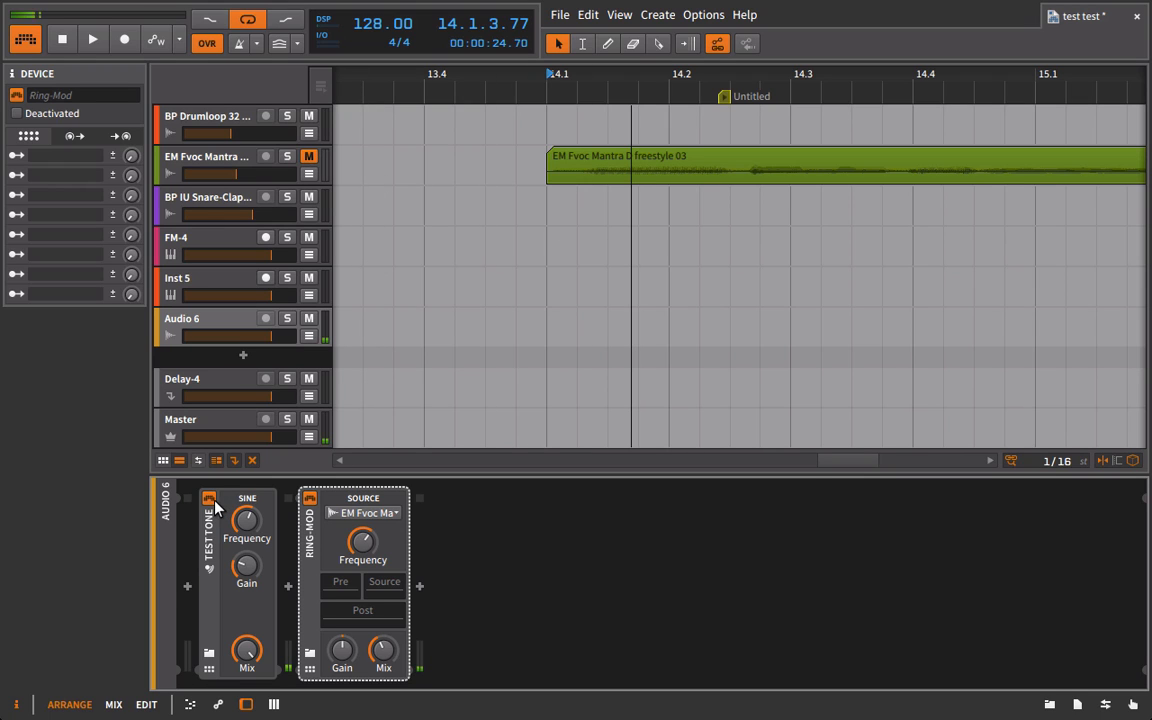
key("space")
Adjust the Ring-Mod's Mix, Gain and Frequency together with the Test Tone's Frequency and Gain during playback.
left_click_drag(383, 651, 383, 665)
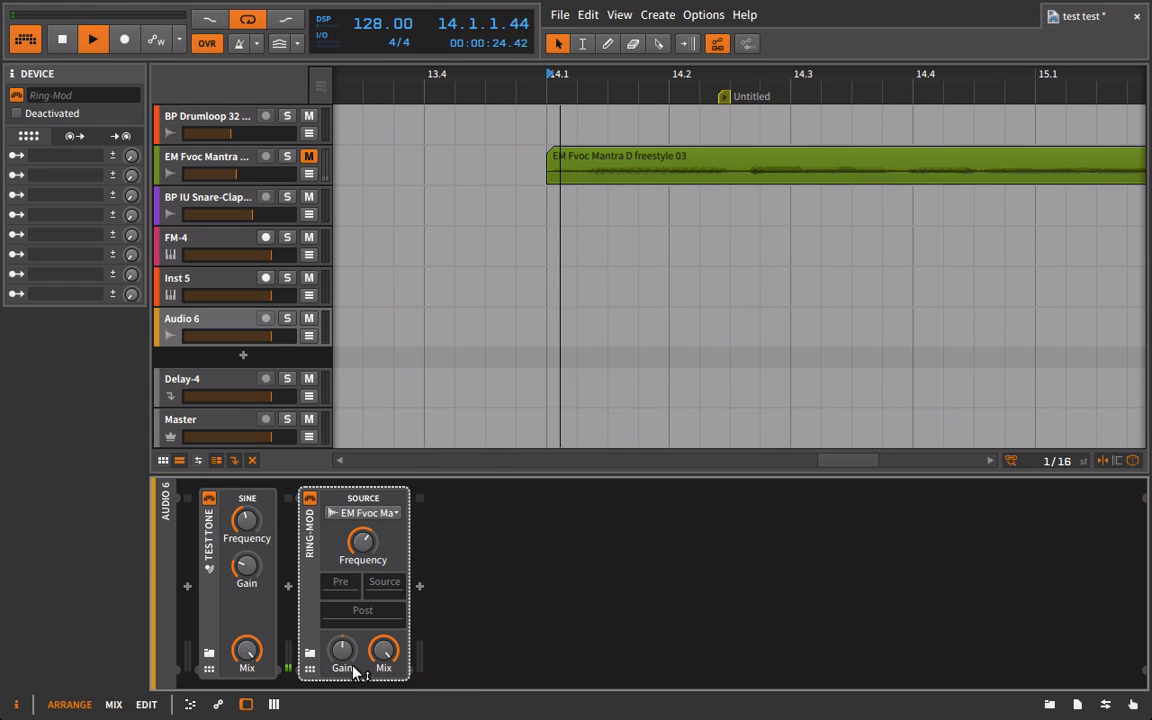
left_click_drag(385, 668, 385, 655)
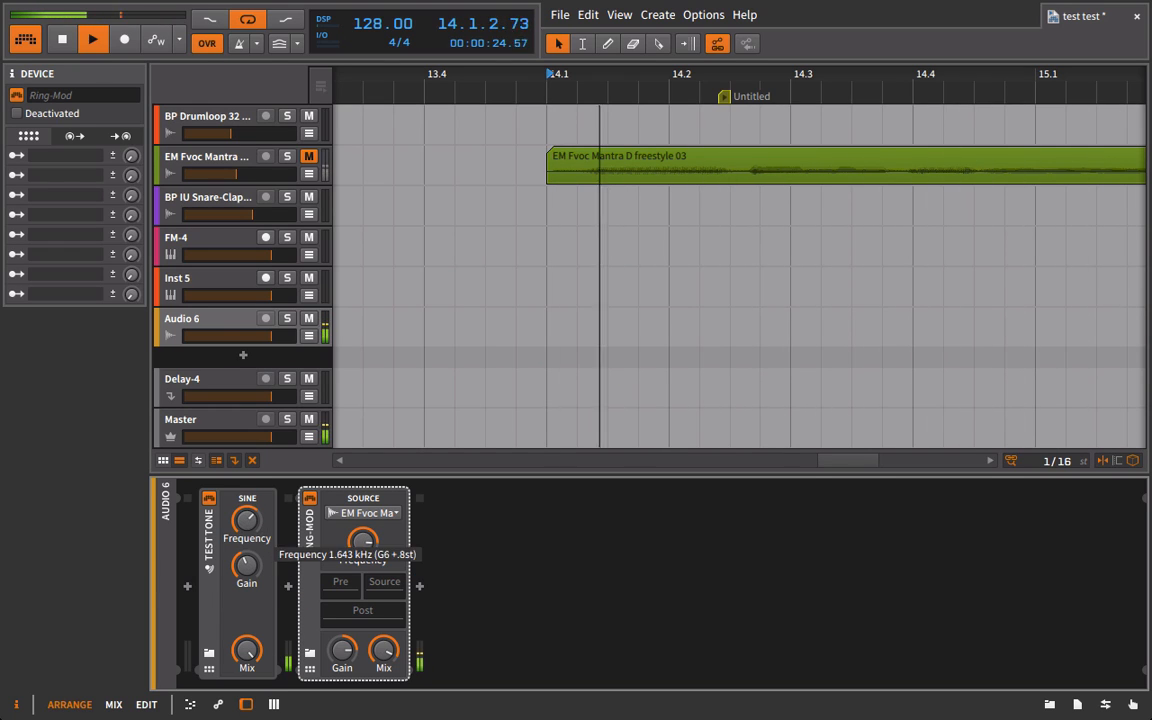
left_click_drag(362, 540, 362, 575)
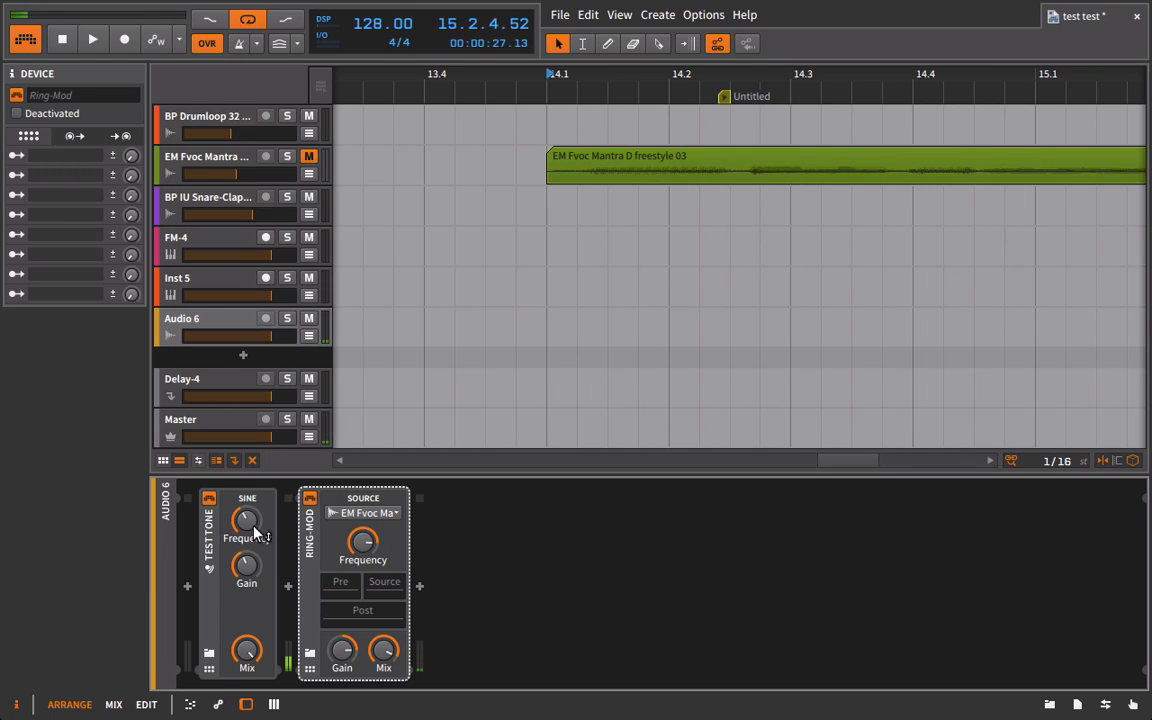
Deactivate Test Tone and insert Distortion after Ring-Mod on Audio 6.
left_click(209, 499)
left_click(1049, 705)
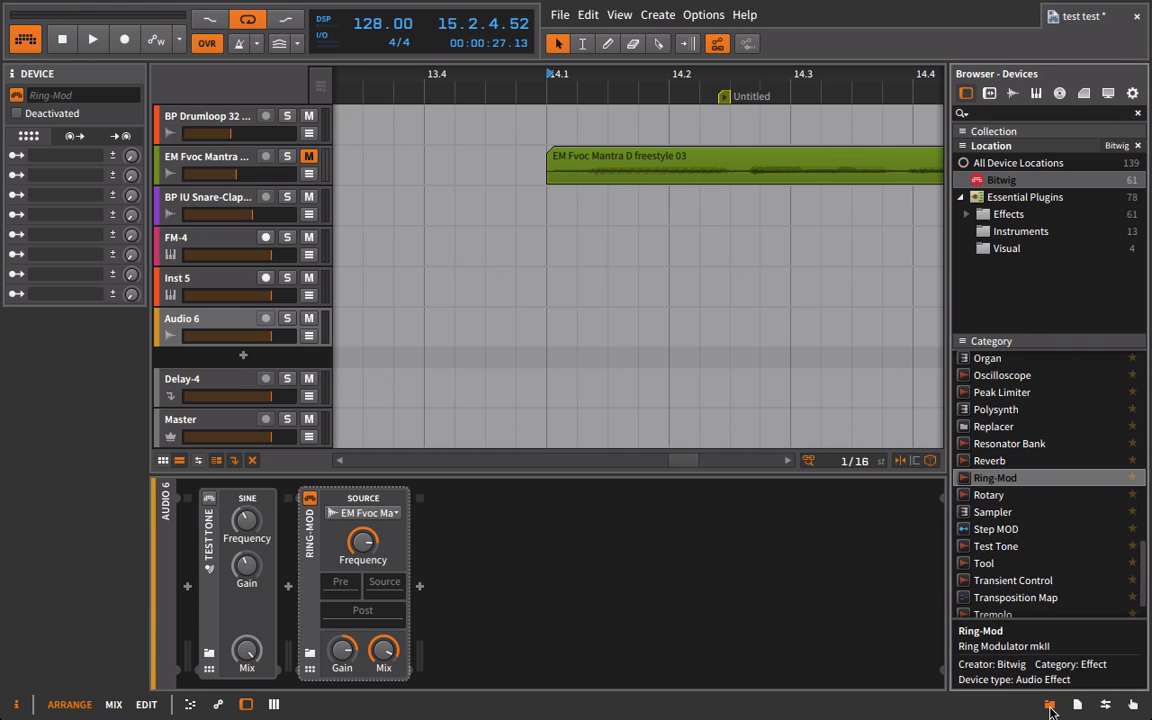
scroll(1133, 567, "down", 2)
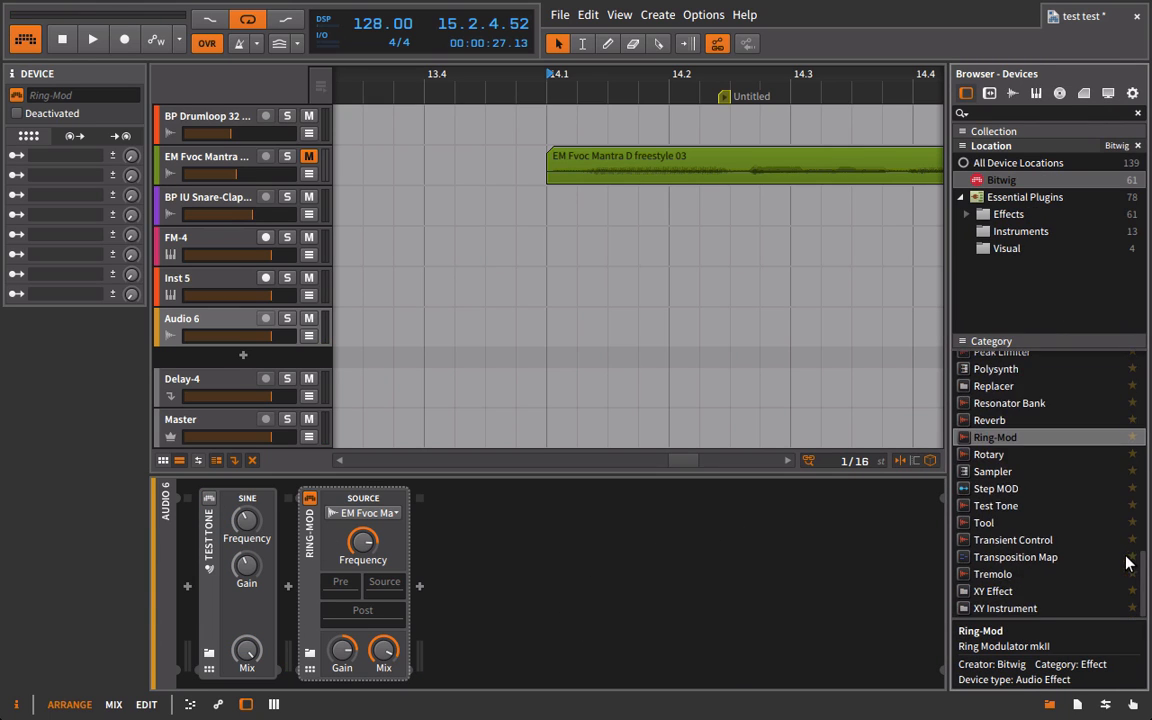
scroll(1126, 558, "up", 4)
scroll(1091, 545, "up", 8)
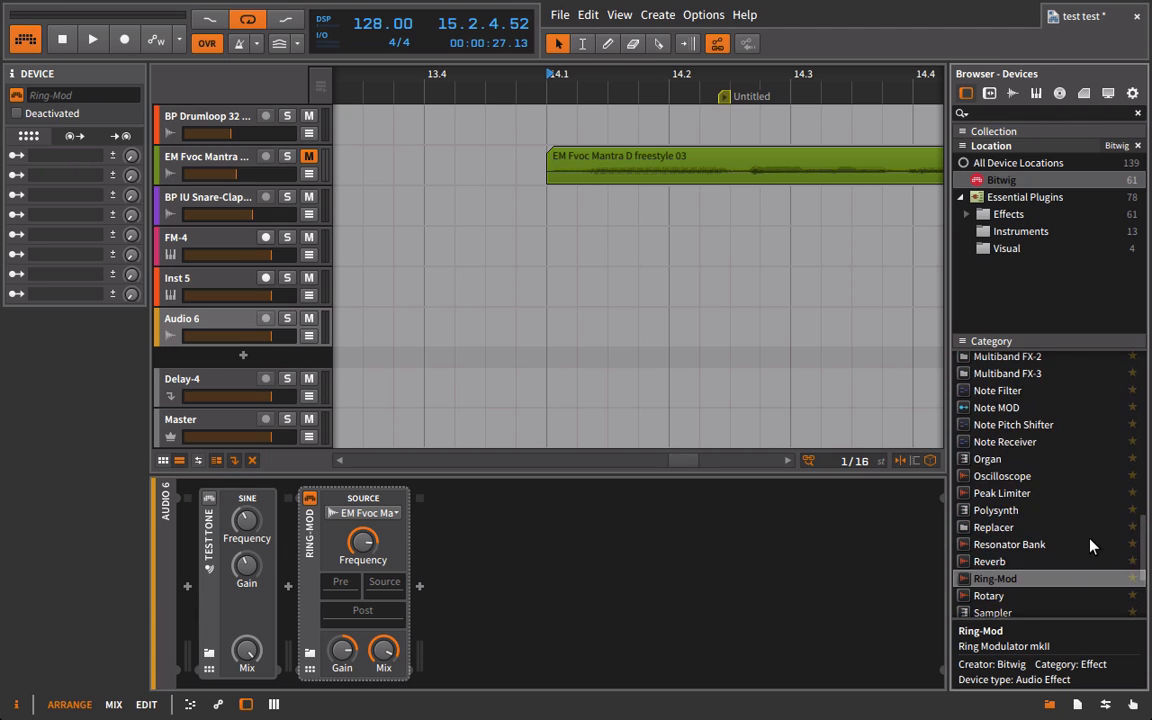
scroll(1091, 545, "up", 6)
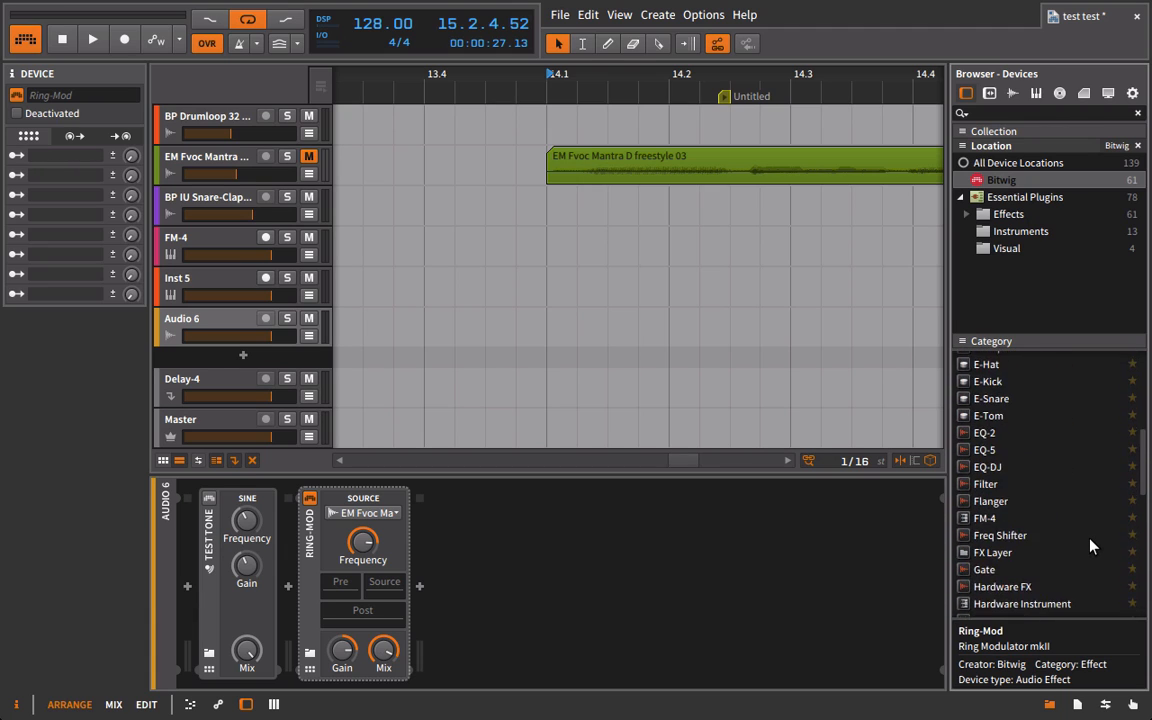
left_click_drag(1008, 410, 771, 545)
Insert Reverb and Resonator Bank after Distortion on Audio 6.
scroll(1061, 537, "down", 4)
scroll(1061, 537, "down", 6)
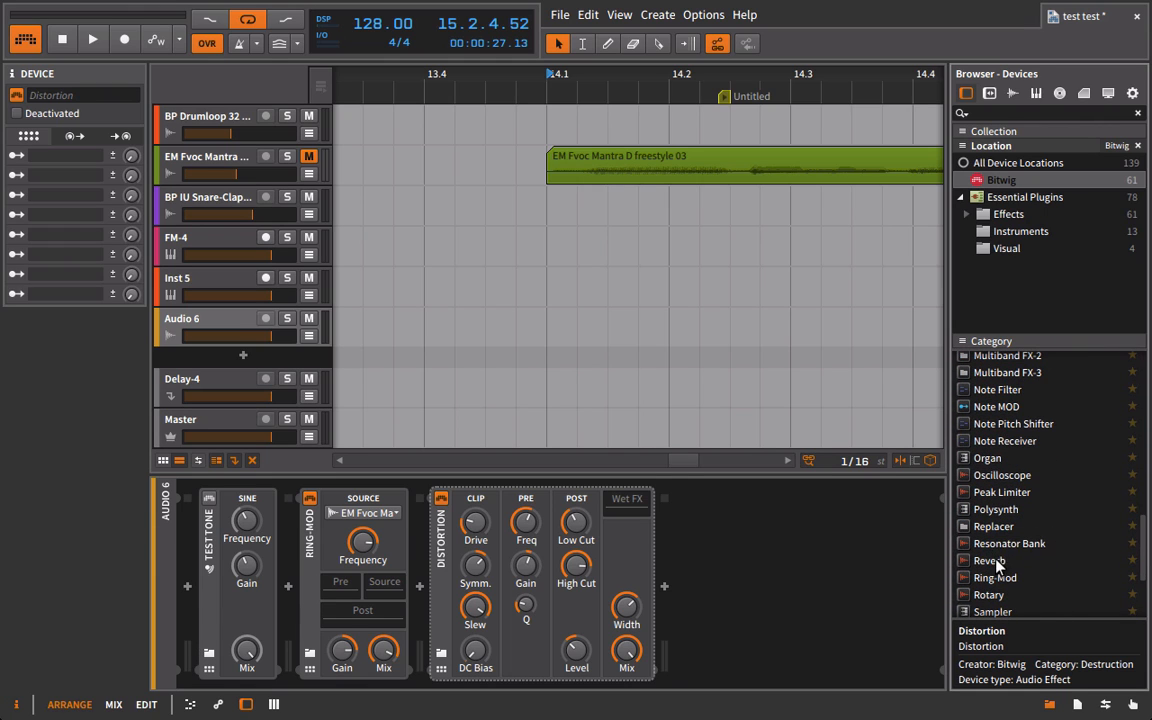
left_click_drag(989, 560, 830, 597)
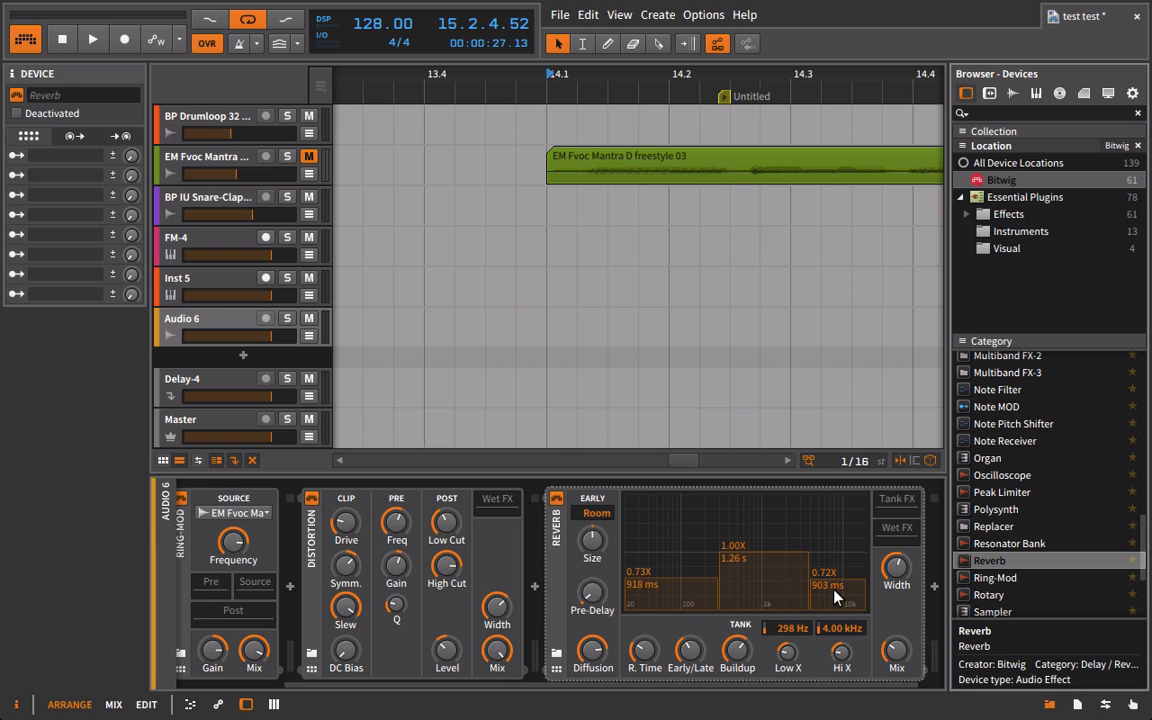
left_click_drag(1025, 545, 915, 600)
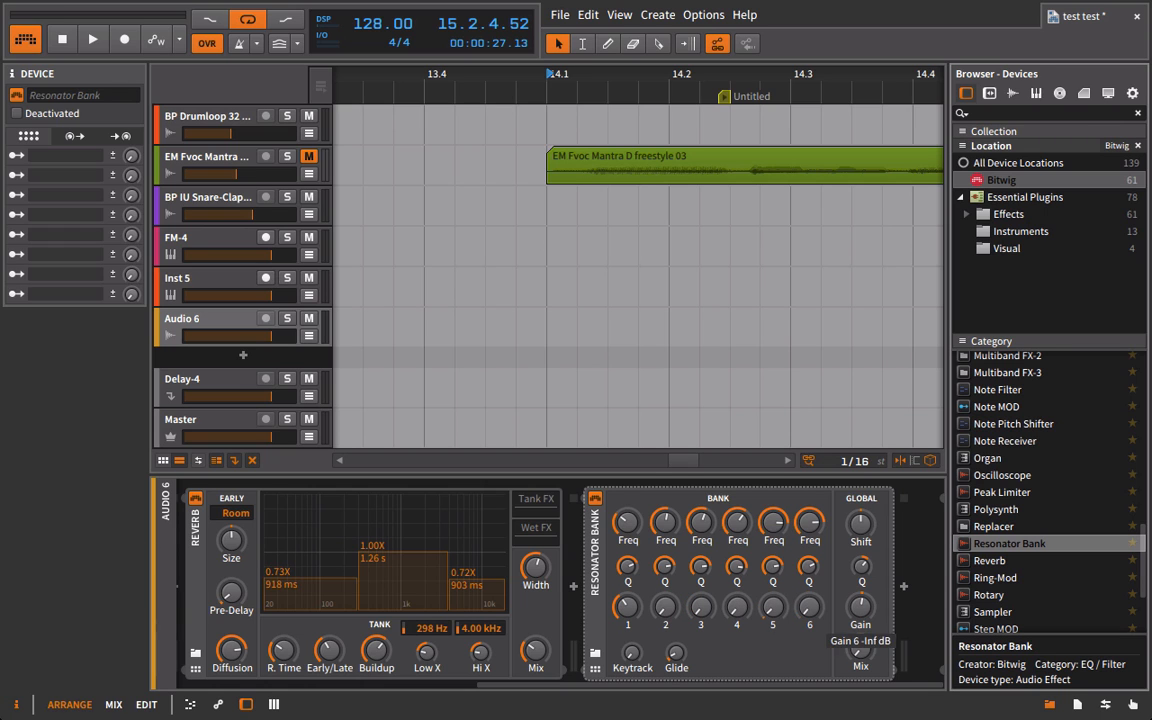
Activate Test Tone, play the effect chain and set the Distortion's Drive to +20 dB.
scroll(600, 540, "up", 5)
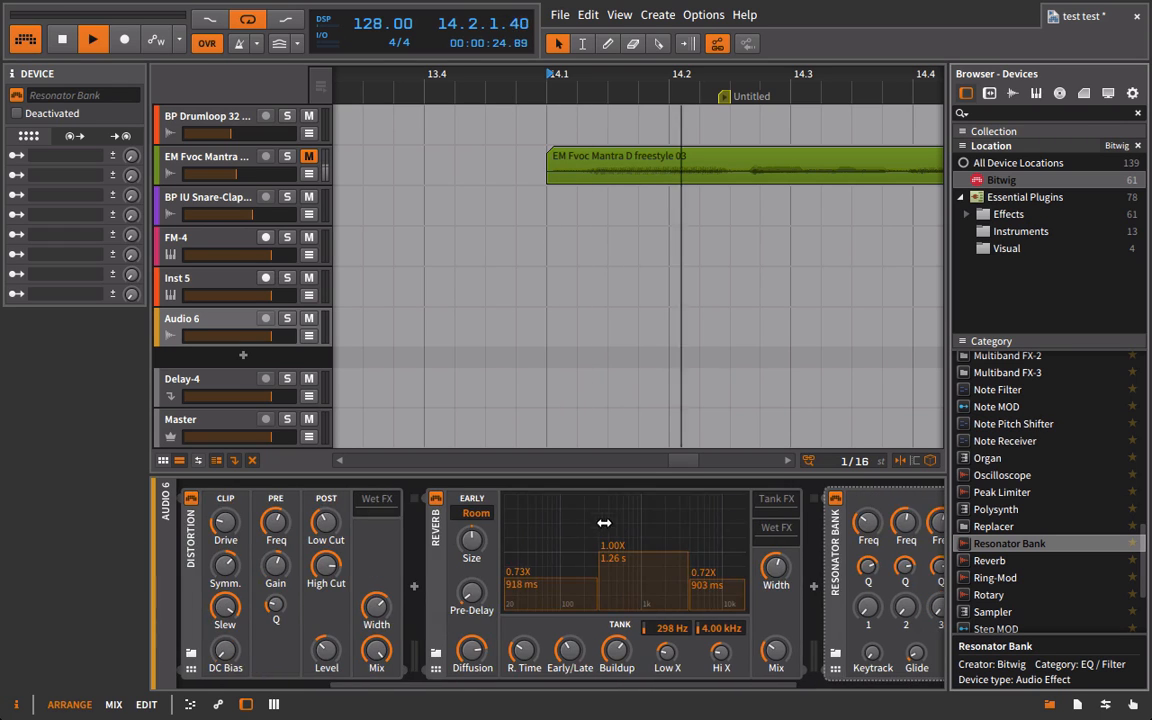
scroll(556, 533, "up", 5)
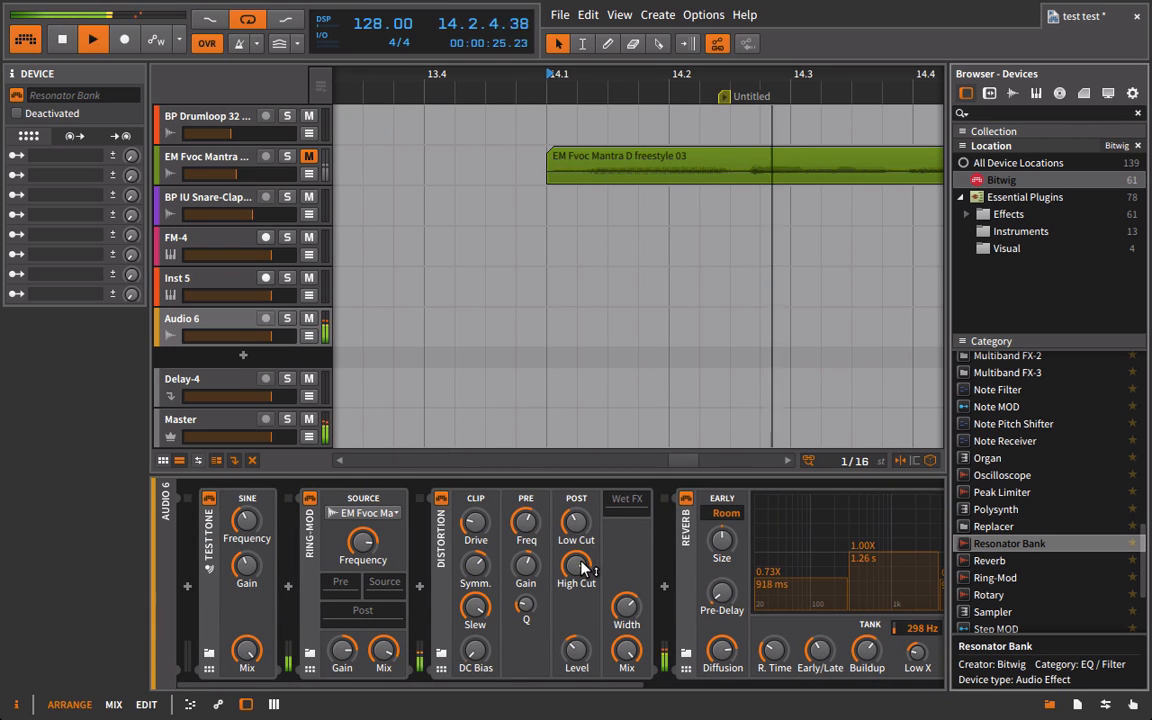
scroll(575, 560, "down", 2)
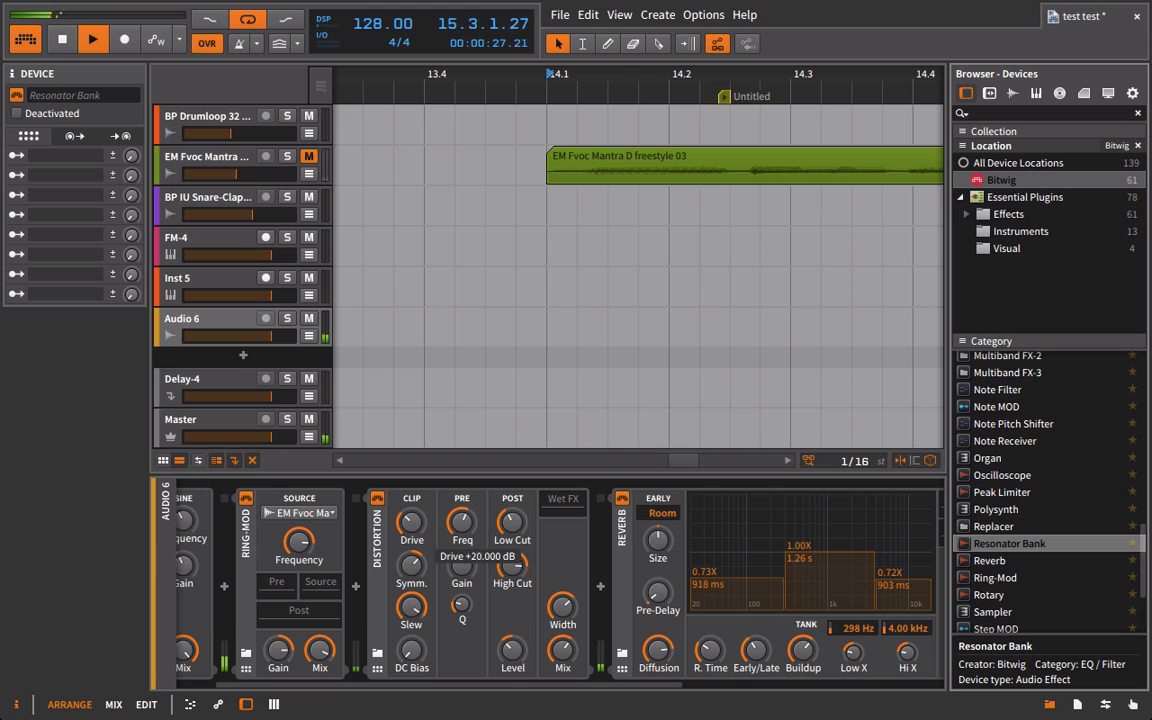
scroll(400, 556, "up", 2)
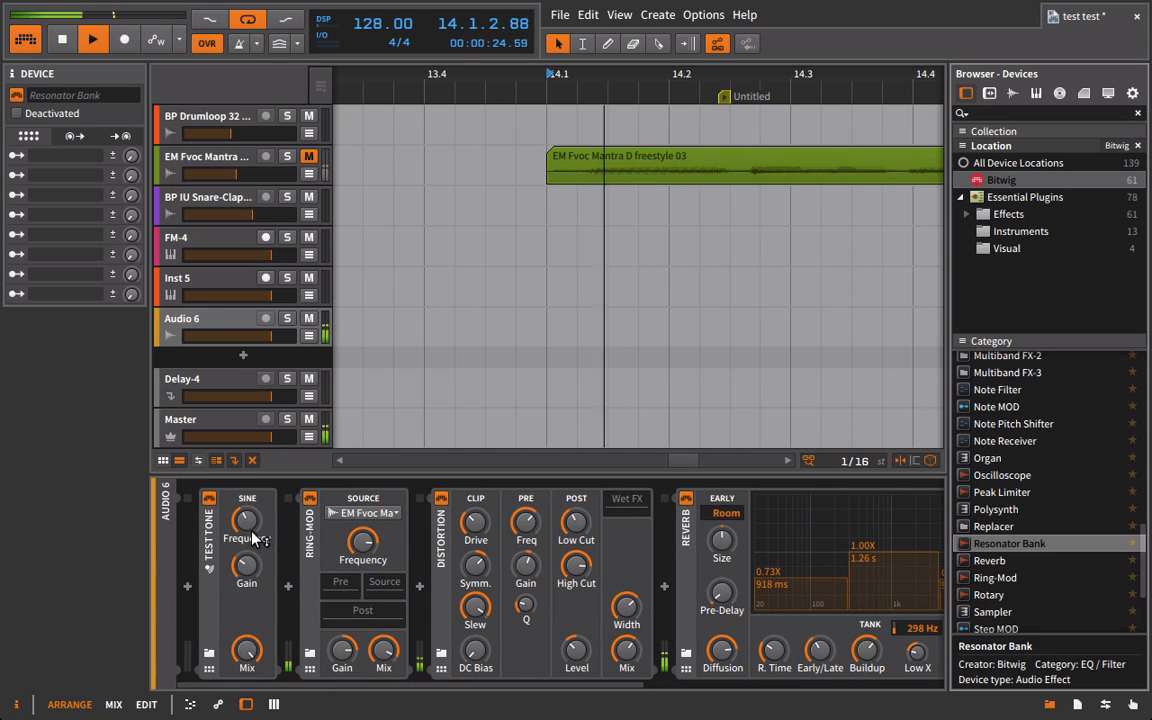
Adjust the Test Tone's Frequency and set the Distortion's stereo Width to about 143 % during playback.
left_click_drag(362, 541, 362, 560)
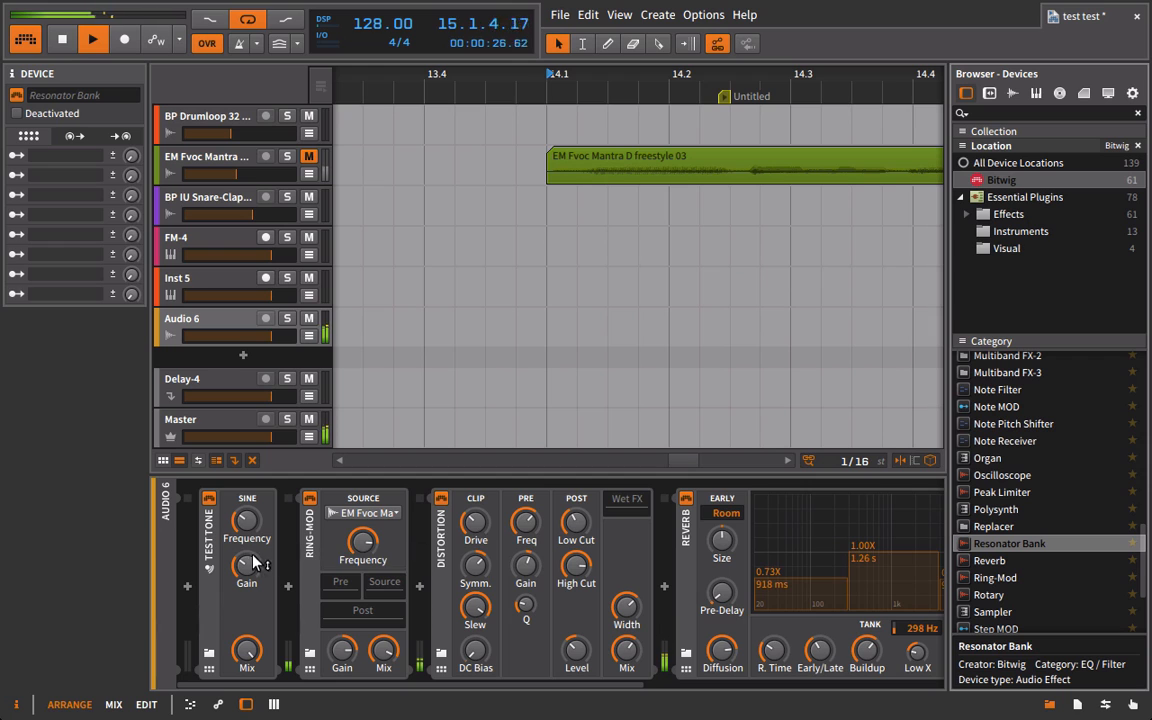
scroll(437, 594, "down", 7)
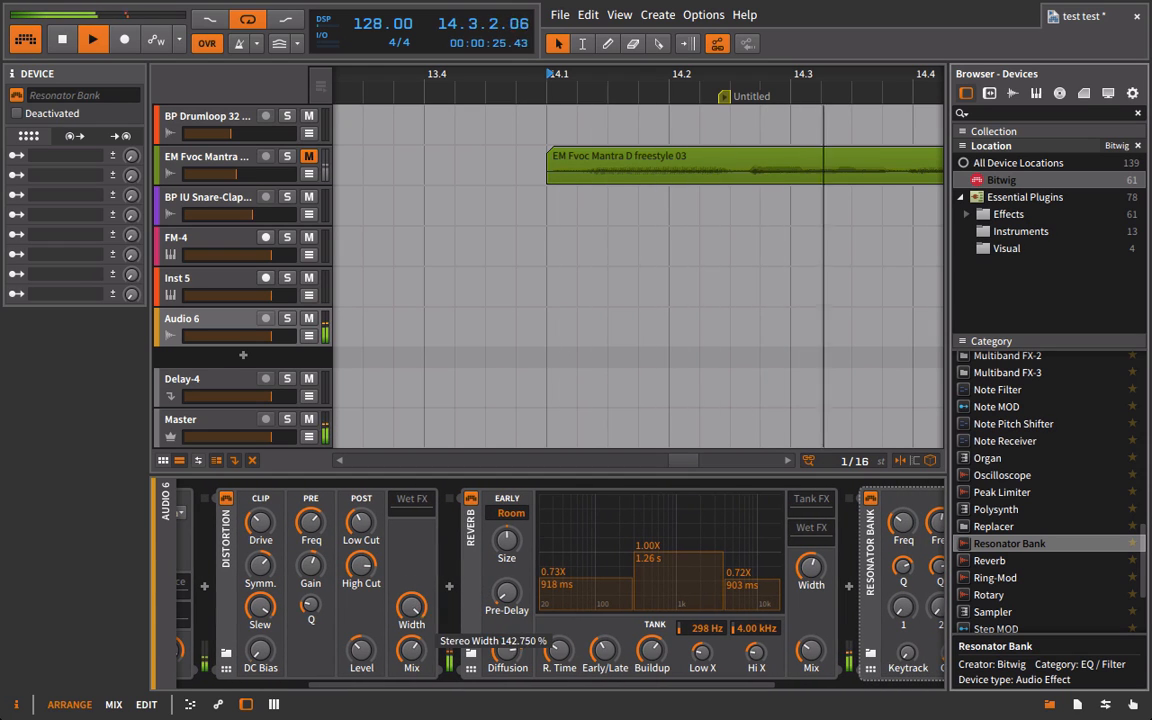
scroll(437, 594, "down", 8)
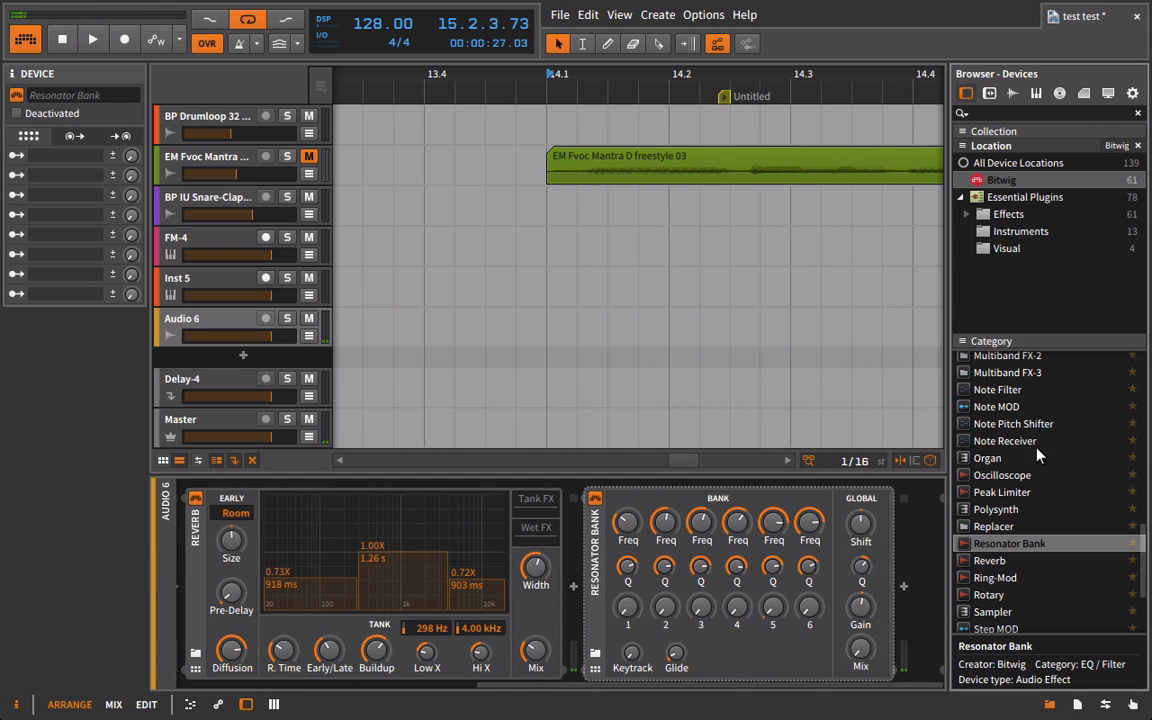
Insert Chorus between Reverb and Resonator Bank and turn on its Wide mode while playing.
scroll(1035, 489, "down", 5)
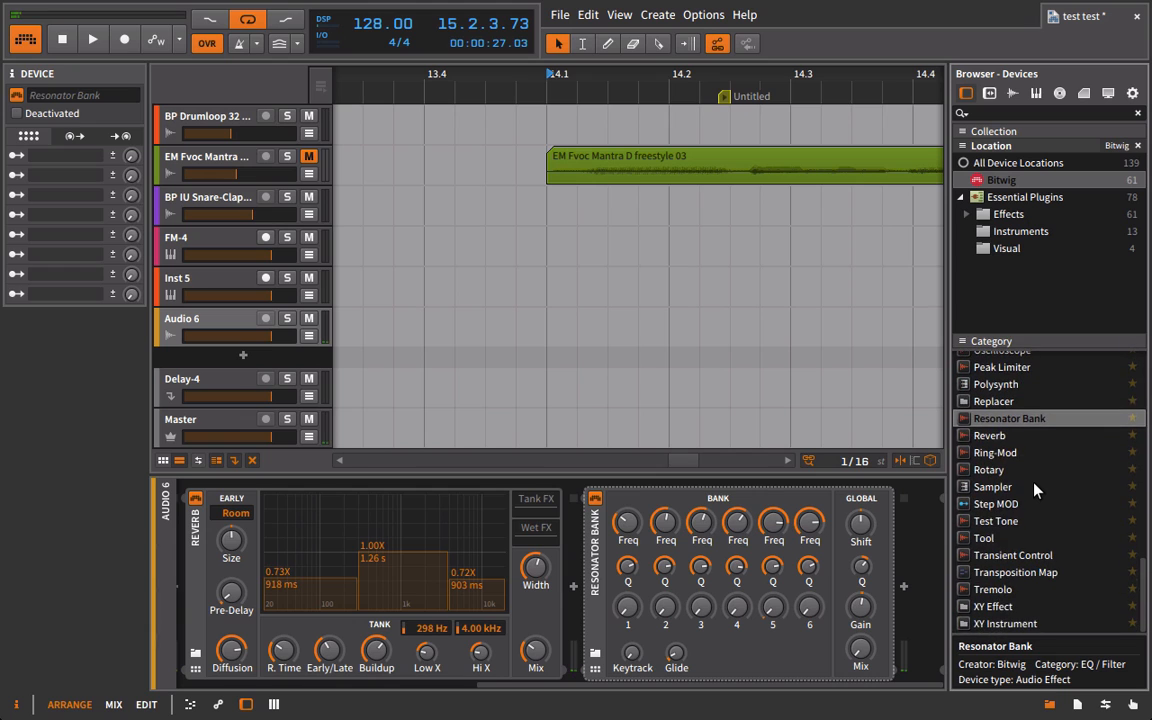
scroll(1035, 489, "up", 12)
scroll(1035, 489, "up", 6)
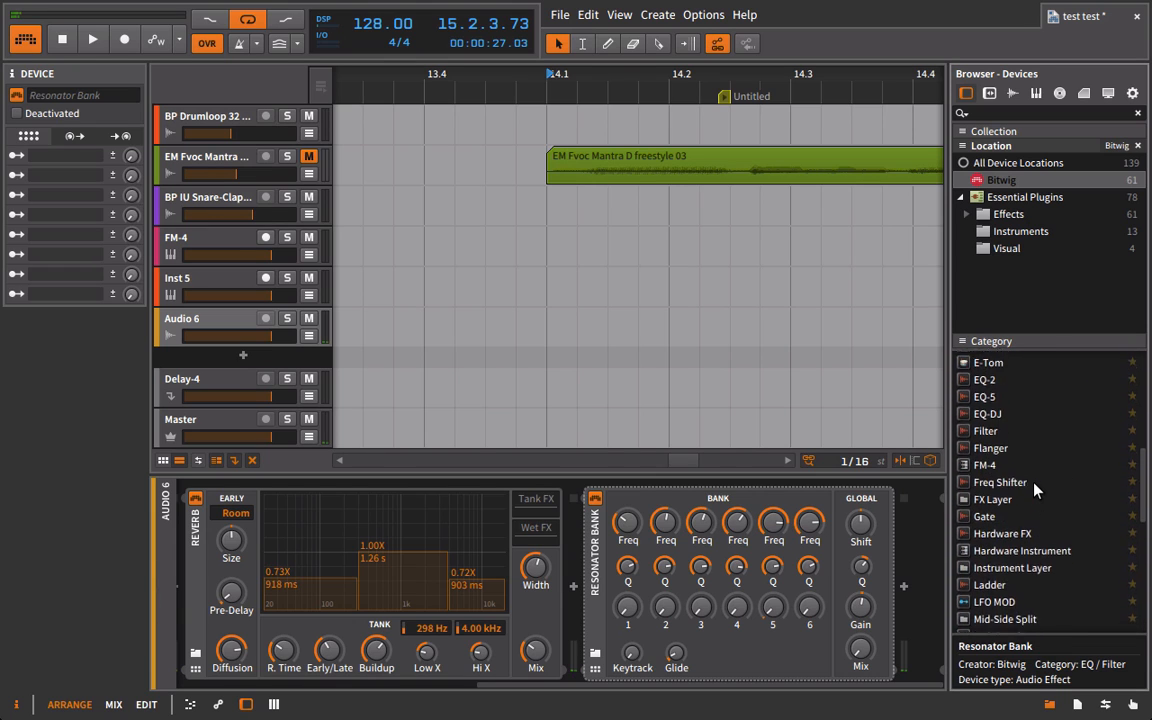
scroll(1035, 489, "up", 6)
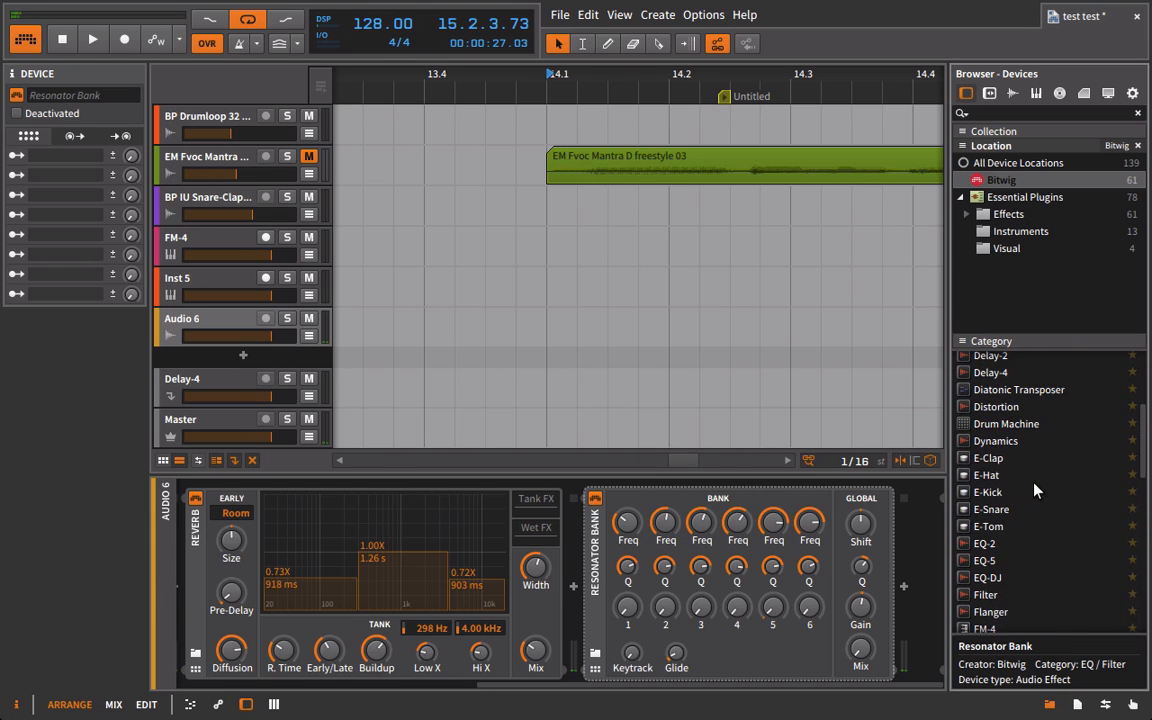
scroll(1035, 489, "up", 2)
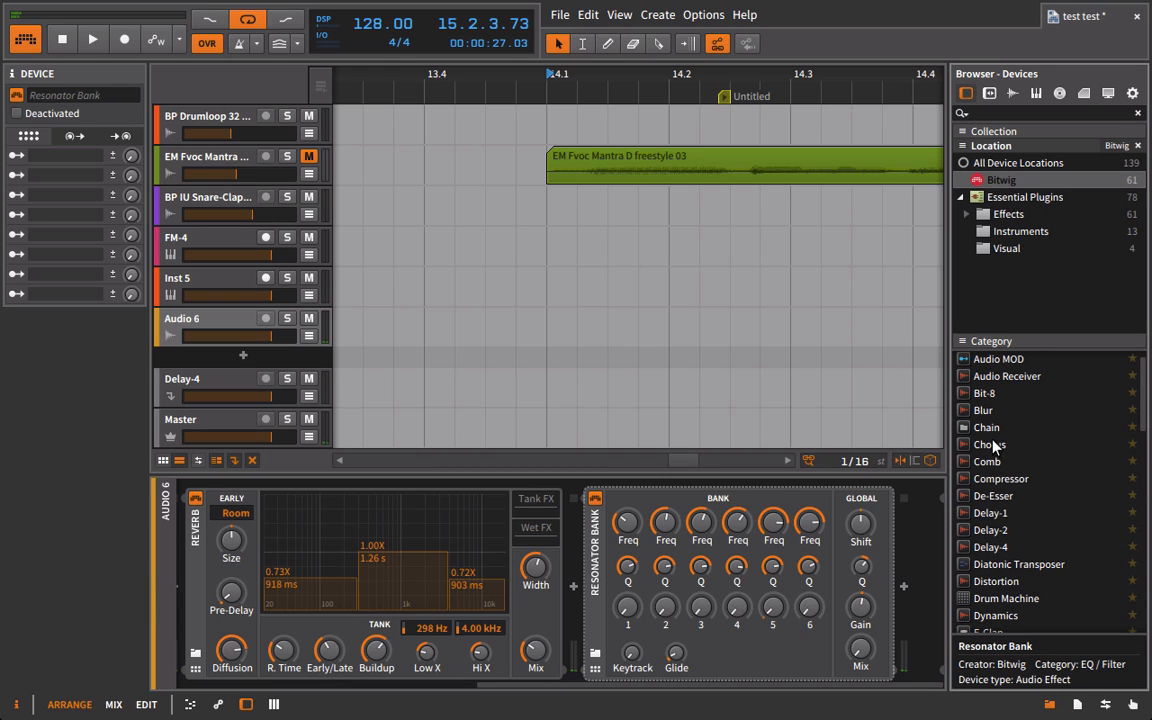
left_click_drag(993, 447, 572, 548)
key("space")
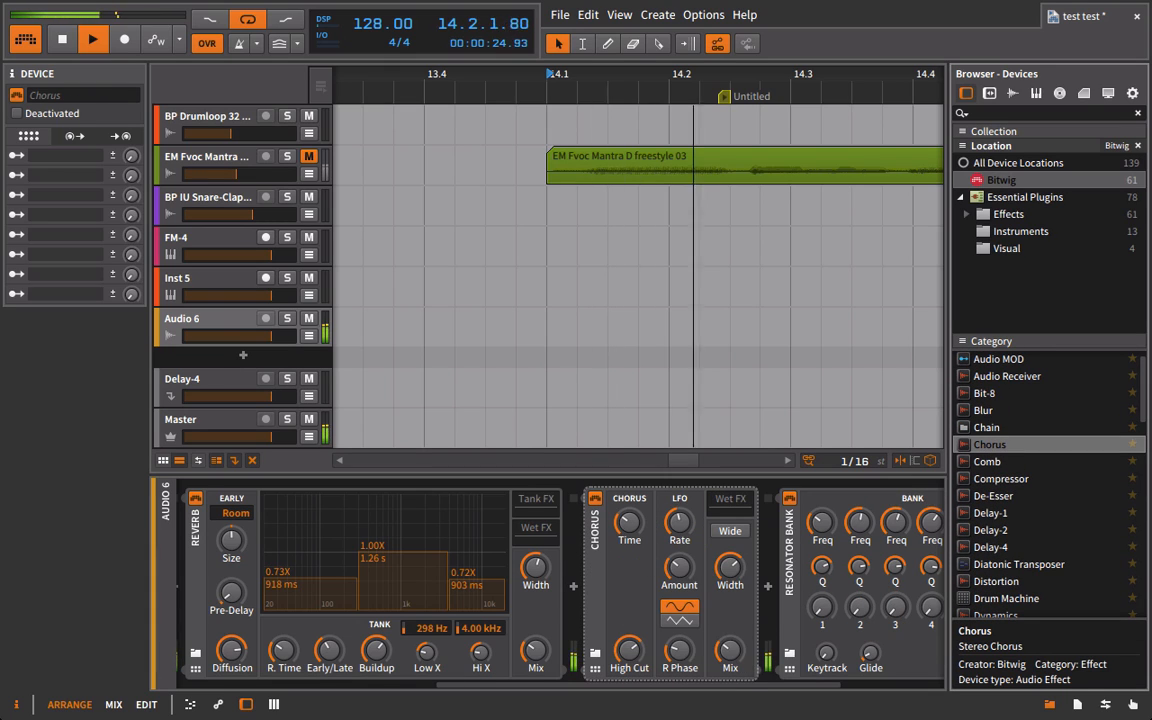
left_click(730, 531)
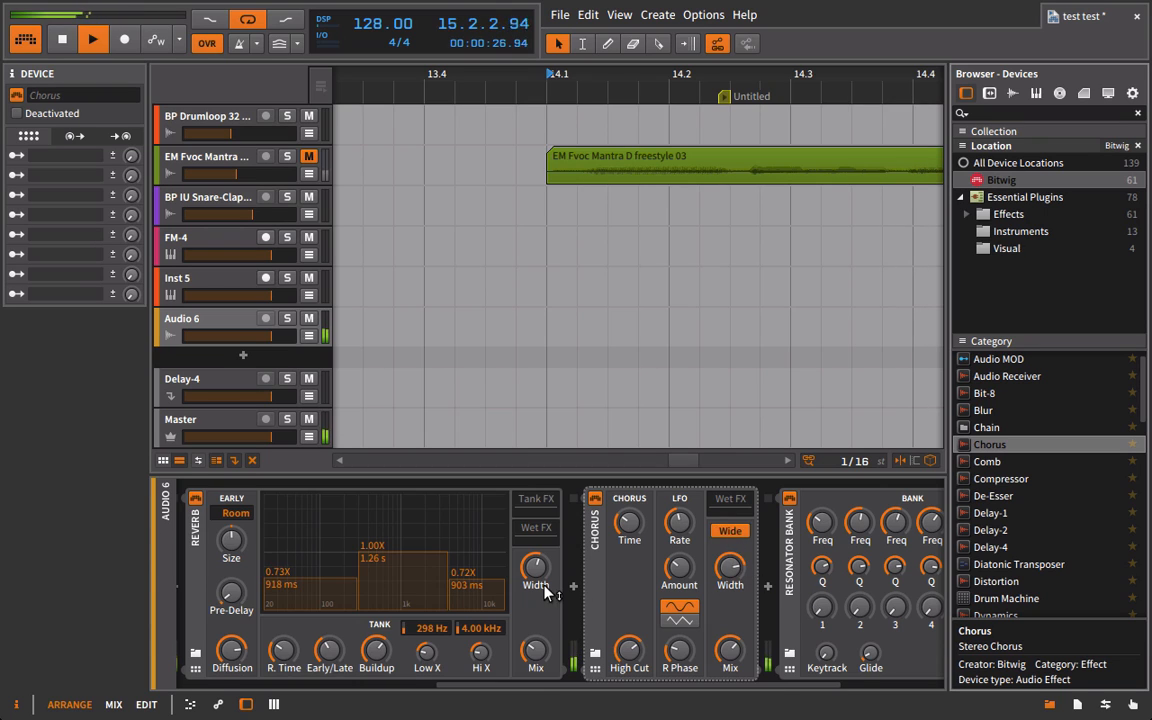
Set the Reverb's early reflections to Hall and its reverb time to 1.66 s.
scroll(545, 592, "left", 2)
scroll(397, 652, "up", 3)
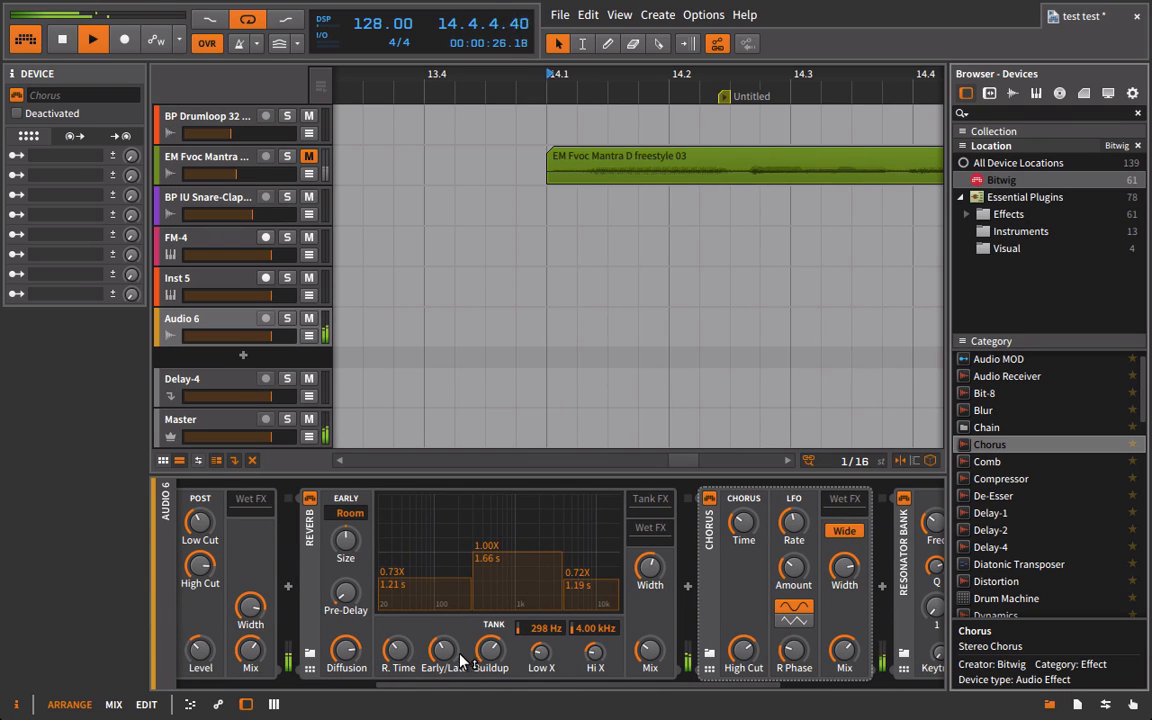
scroll(352, 513, "up", 4)
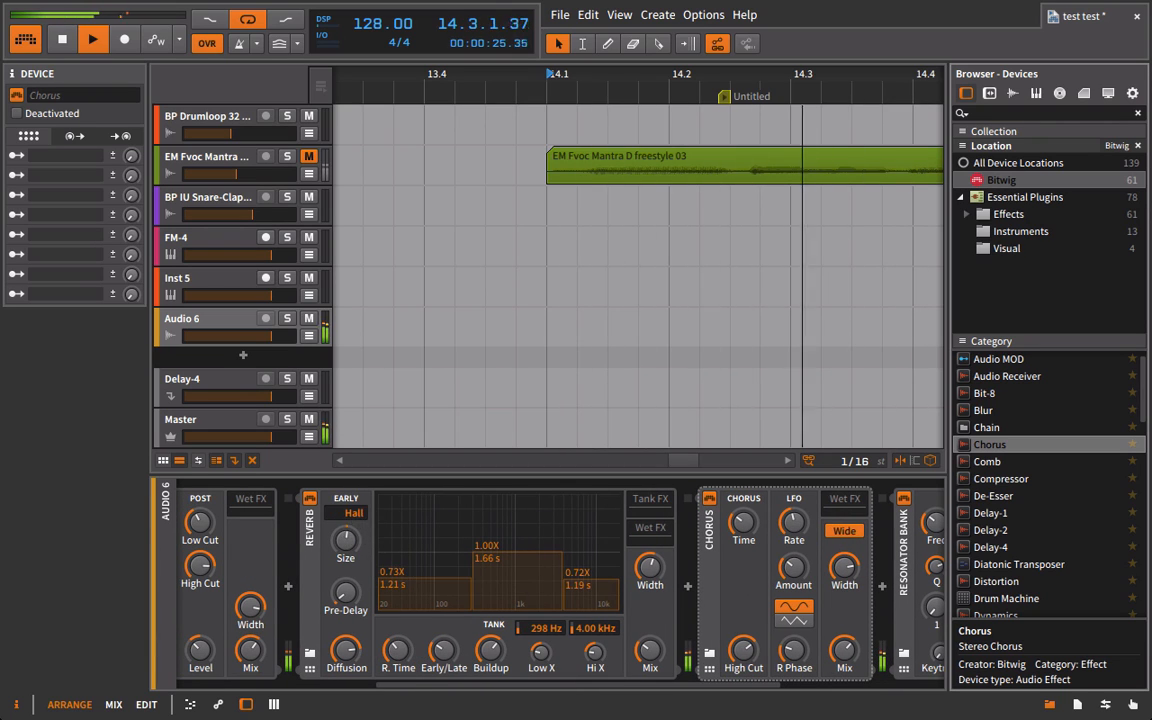
Adjust the Resonator Bank's global Mix, raise its first band's gain and lower that band's frequency, auditioning the result.
scroll(595, 597, "right", 2)
scroll(590, 604, "right", 6)
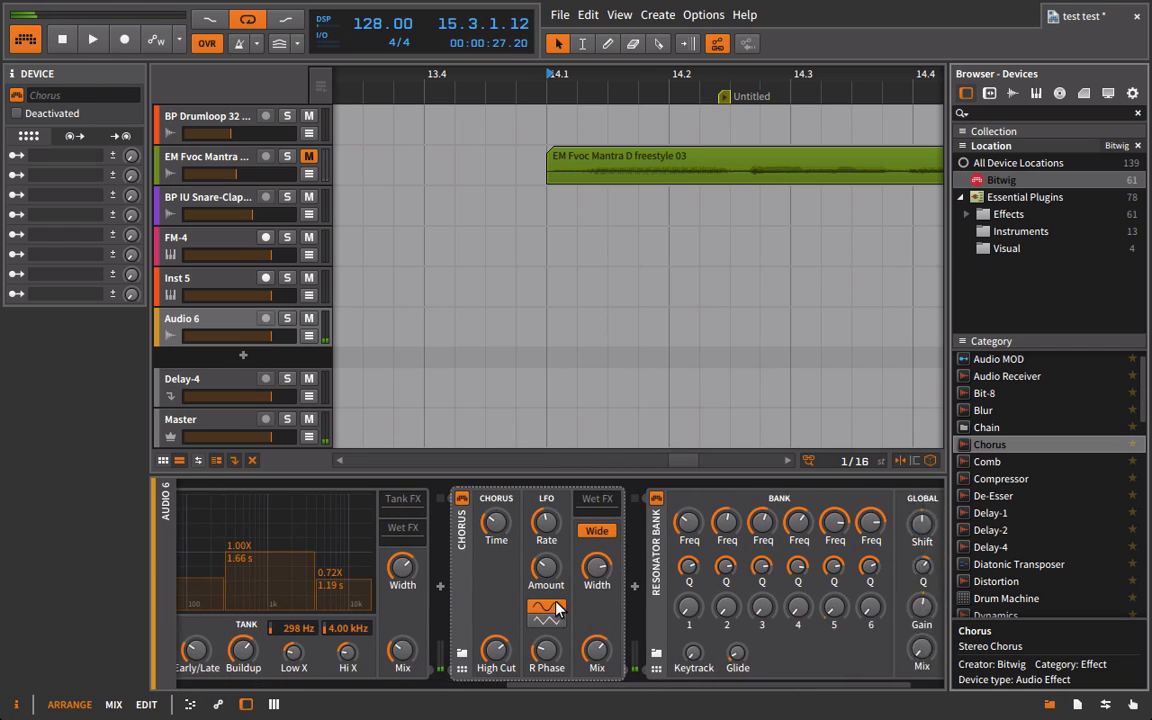
left_click_drag(628, 607, 628, 547)
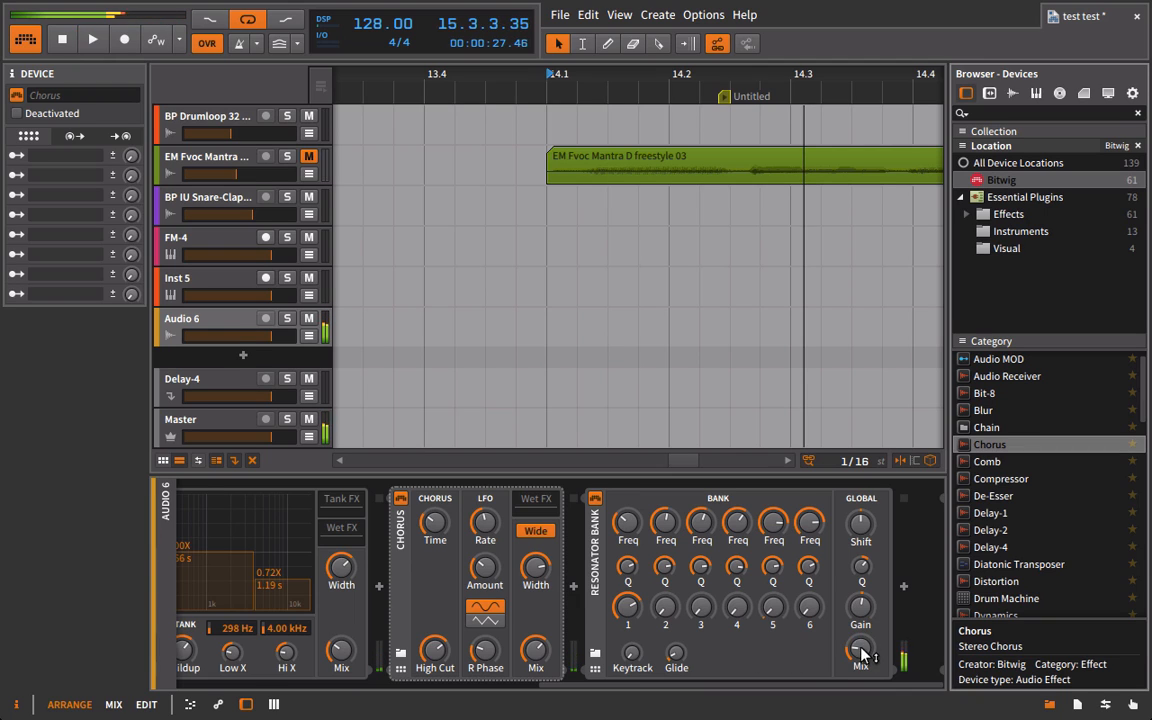
left_click_drag(860, 648, 857, 657)
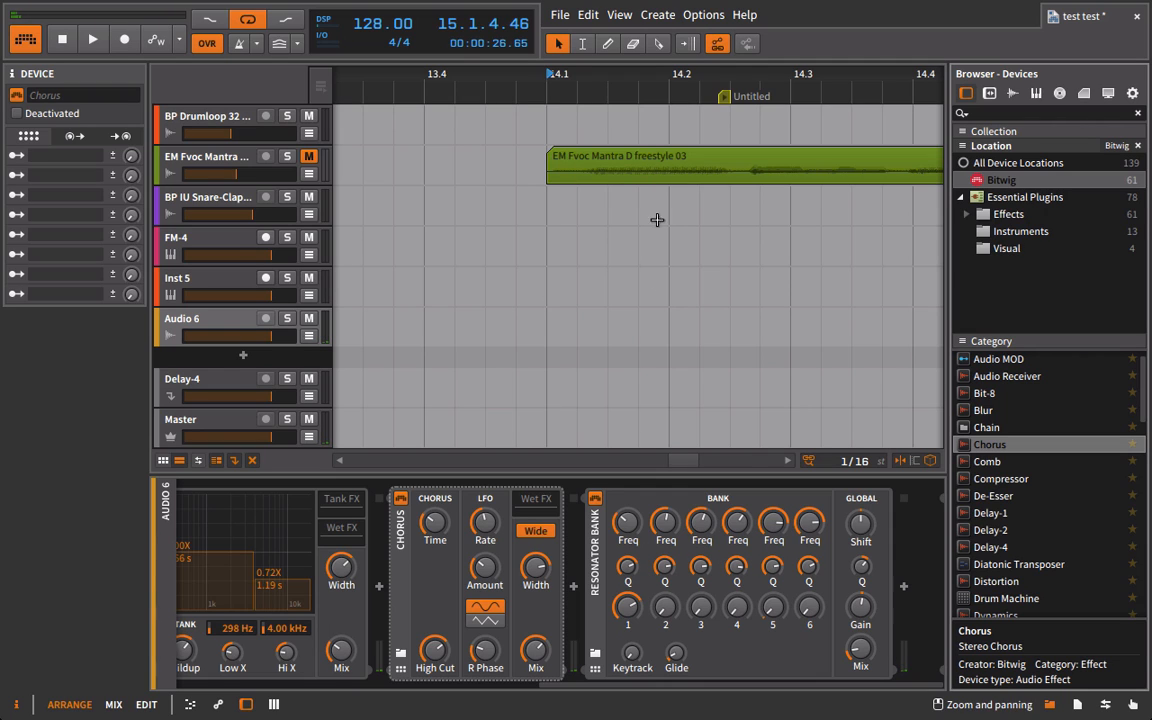
left_click_drag(627, 527, 627, 552)
key("space")
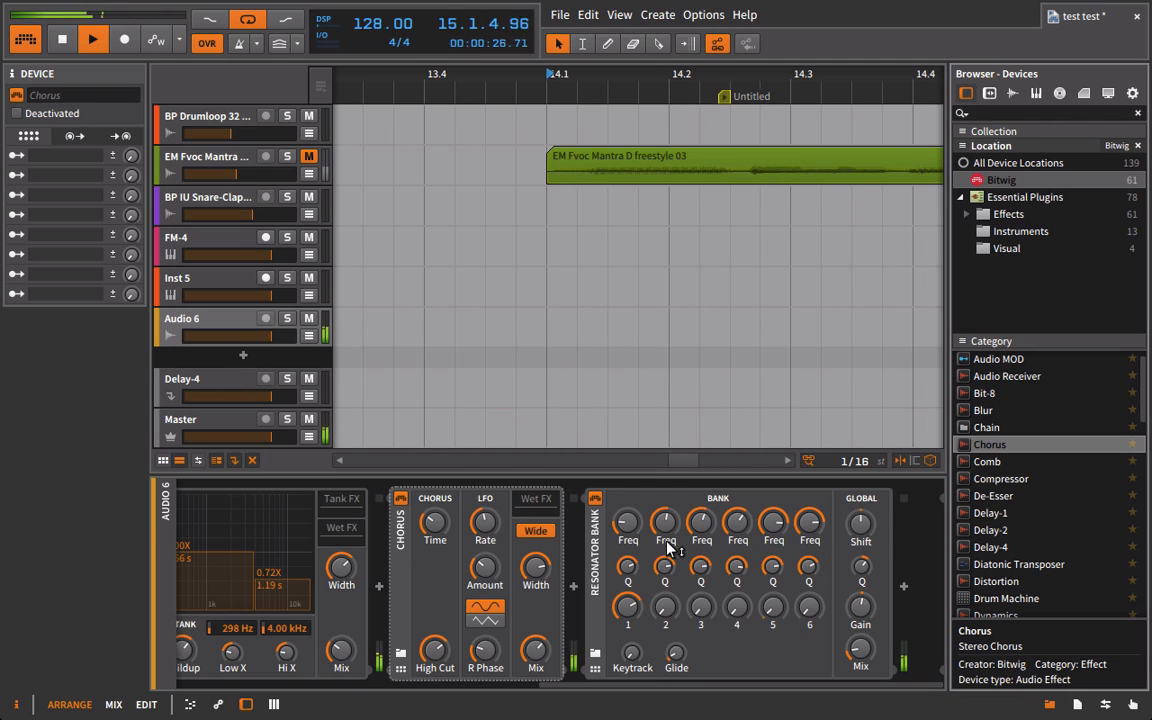
Tune the Resonator Bank's second band with its gain at about -9.7 dB, and readjust the Test Tone's Frequency during playback.
left_click_drag(665, 607, 665, 586)
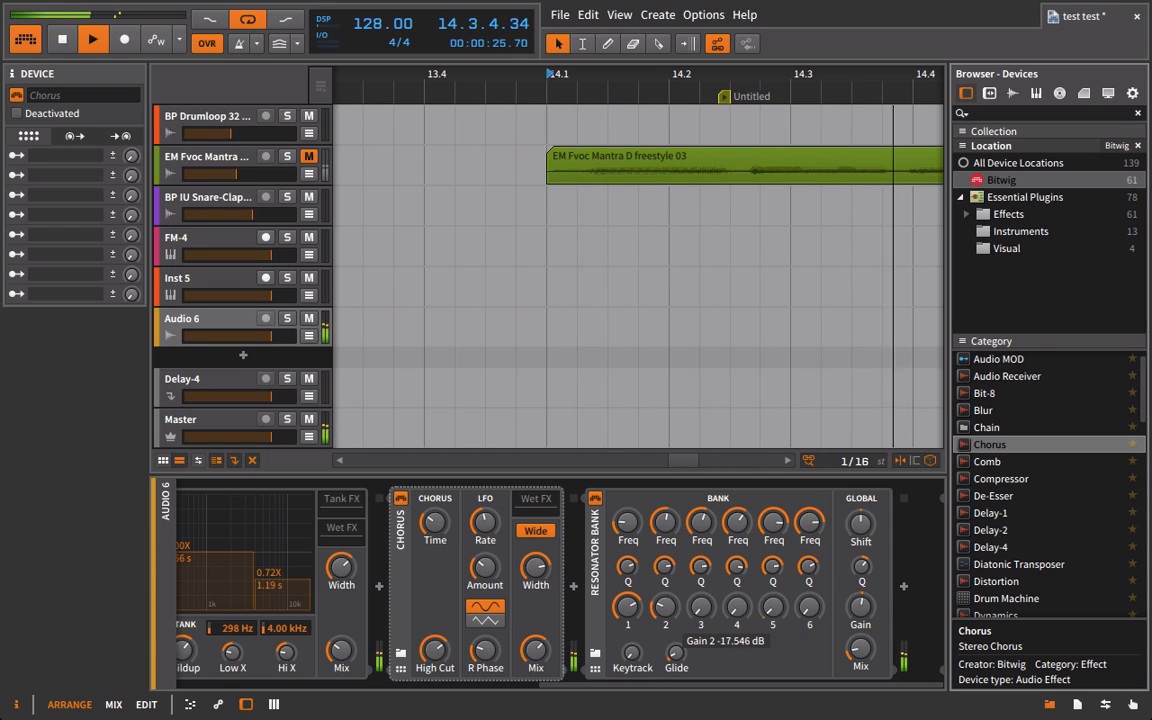
left_click_drag(660, 532, 660, 518)
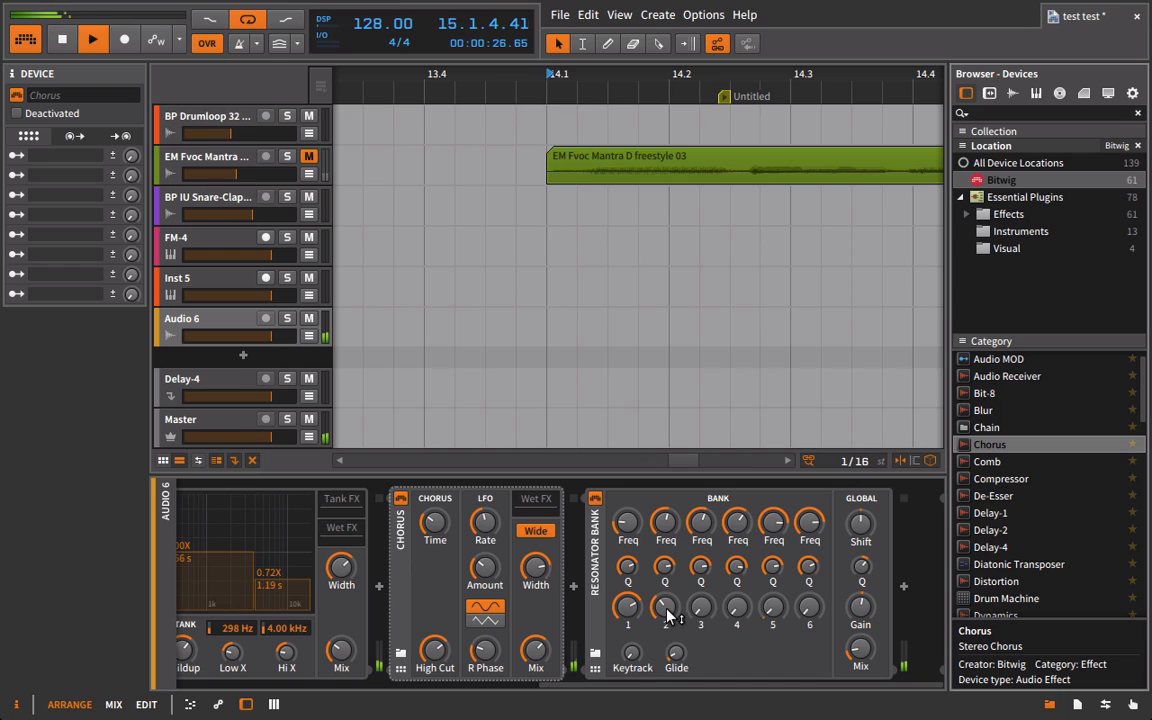
mouse_move(665, 607)
left_mouse_down()
mouse_move(665, 596)
mouse_move(668, 610)
left_mouse_up()
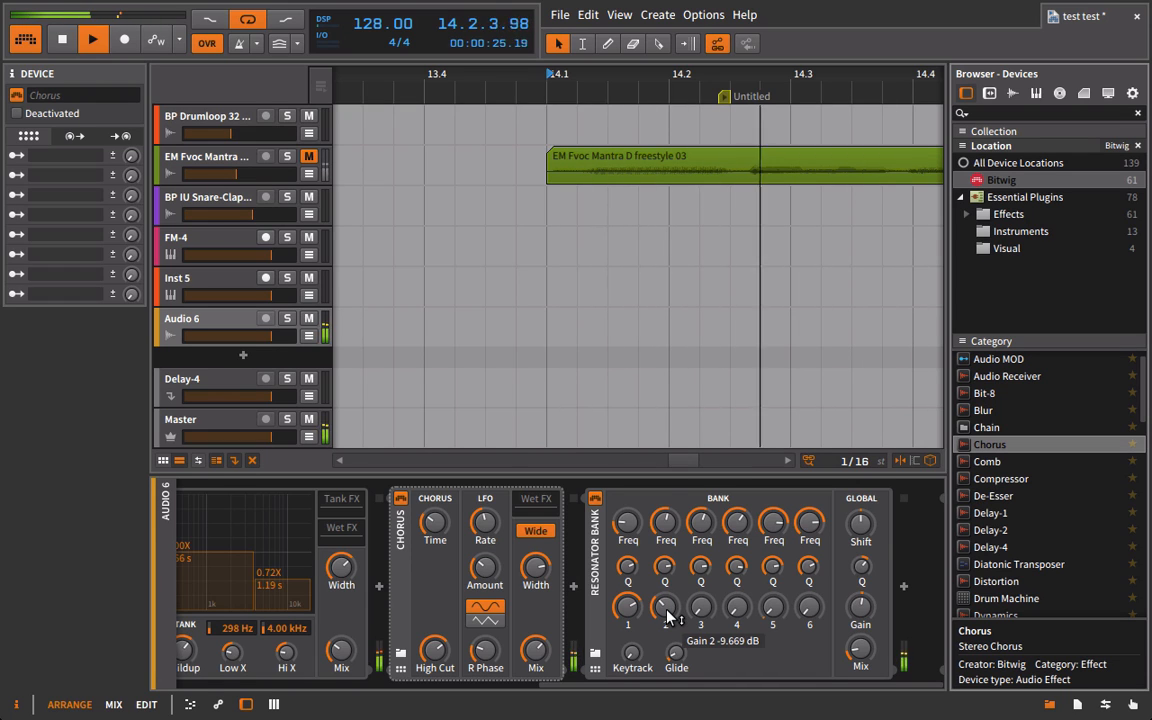
scroll(650, 610, "up", 10)
mouse_move(252, 526)
left_mouse_down()
mouse_move(252, 512)
mouse_move(252, 522)
left_mouse_up()
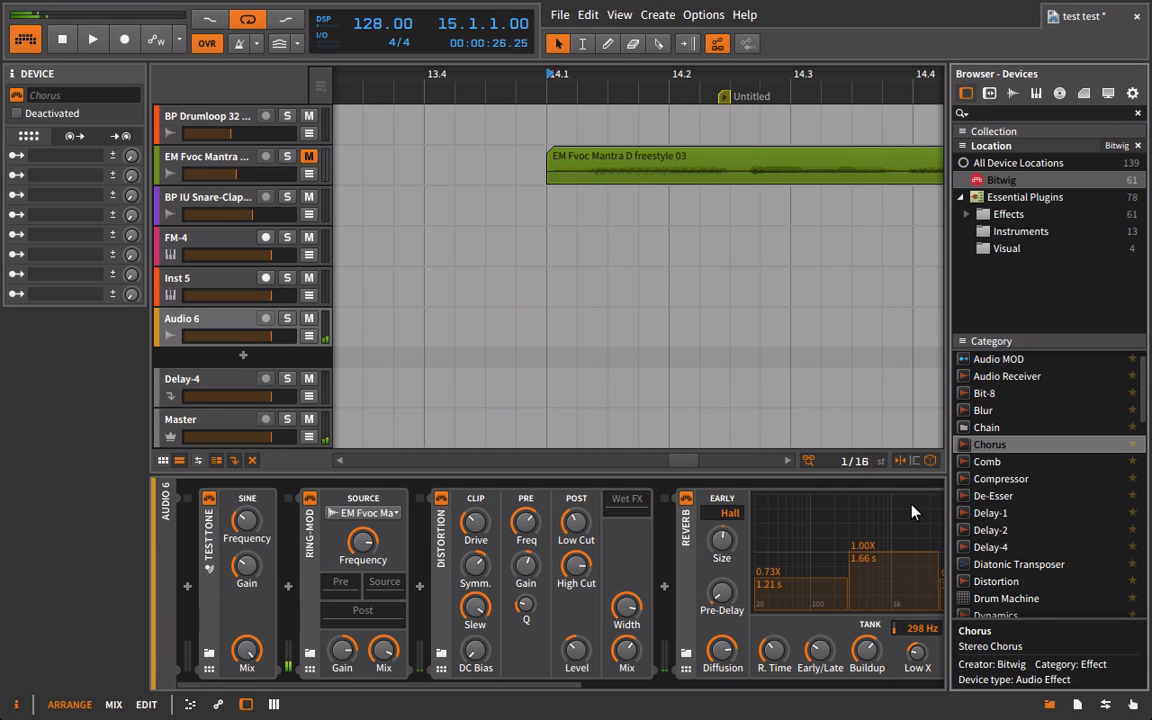
Insert an LFO MOD device at the start of the chain and move Test Tone into its FX slot.
scroll(965, 505, "up", 1)
scroll(962, 504, "down", 7)
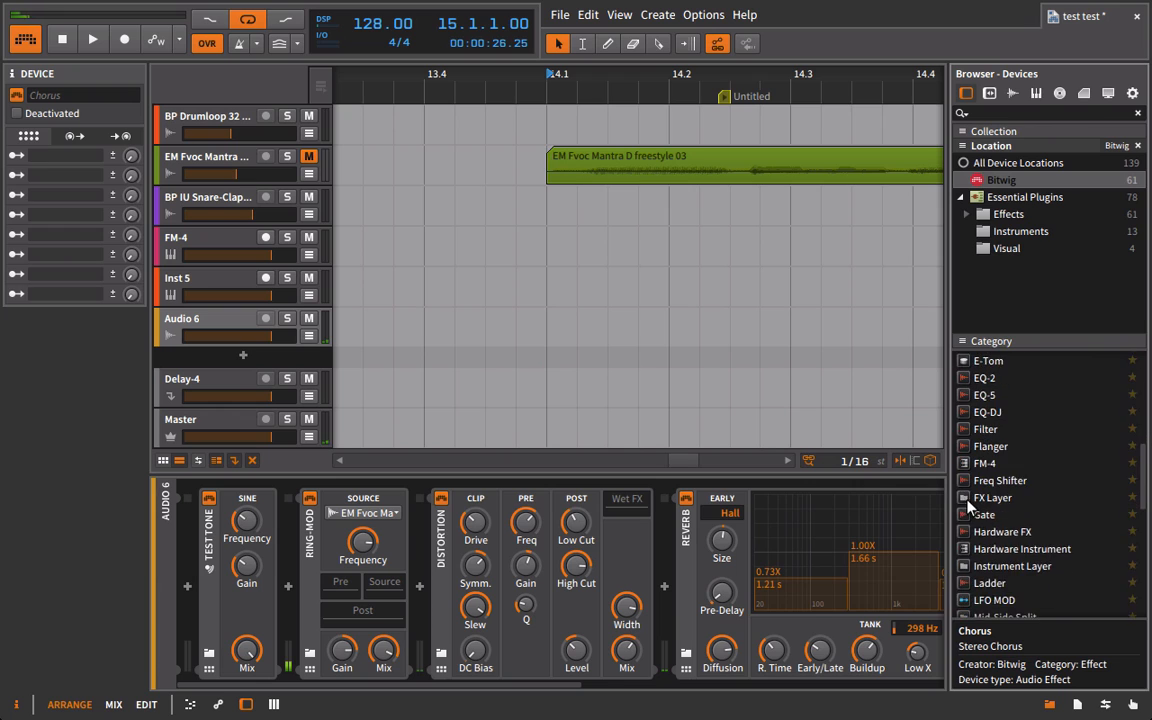
scroll(967, 507, "down", 2)
left_click_drag(990, 541, 190, 587)
left_click_drag(443, 547, 388, 535)
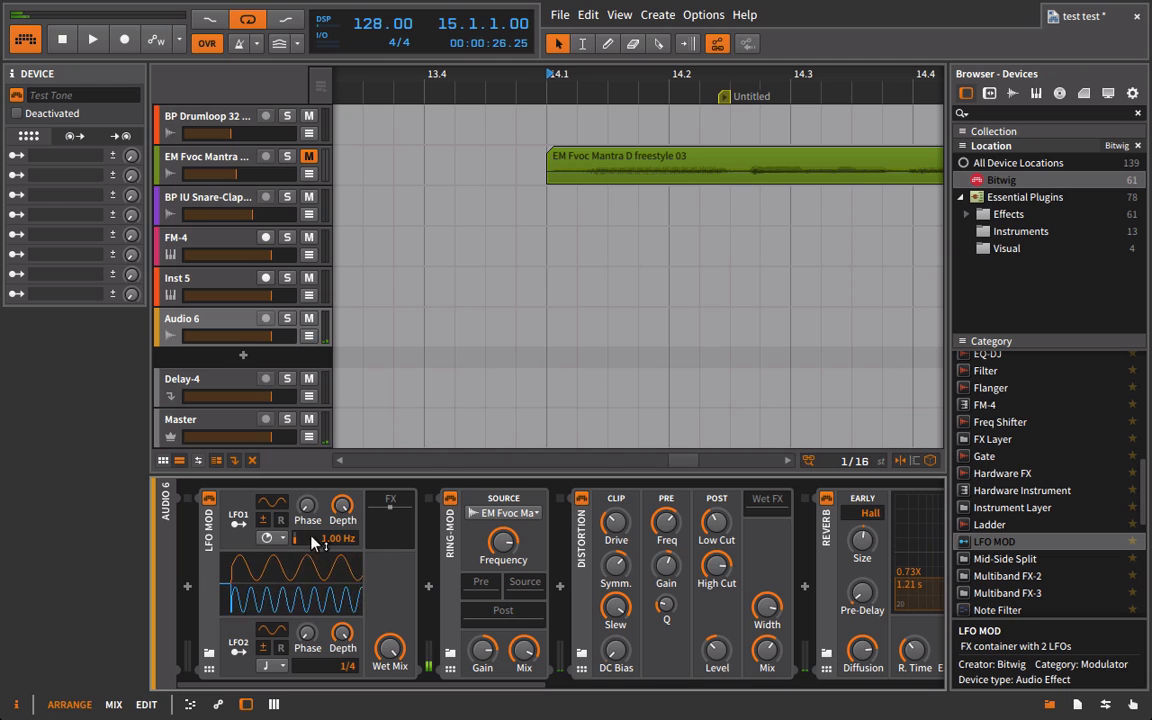
Toggle LFO1's modulation assignment on and off, and set the Ring-Mod's Frequency to about 794 Hz during playback.
left_click(238, 520)
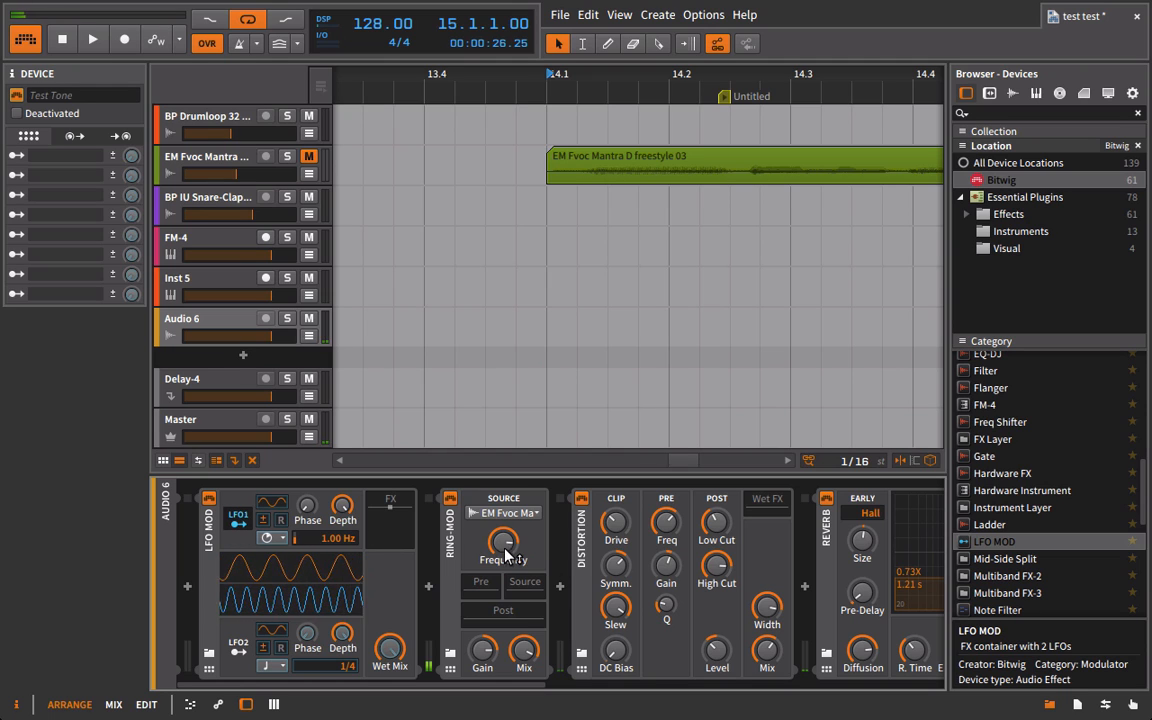
left_click(238, 520)
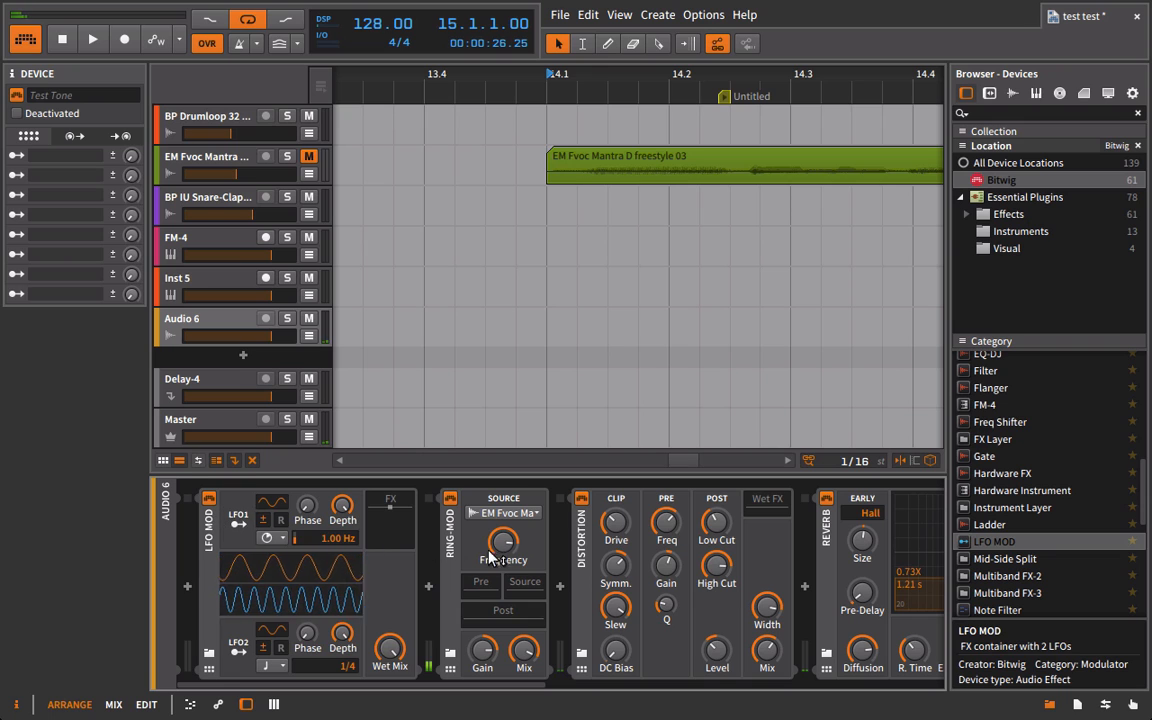
key("space")
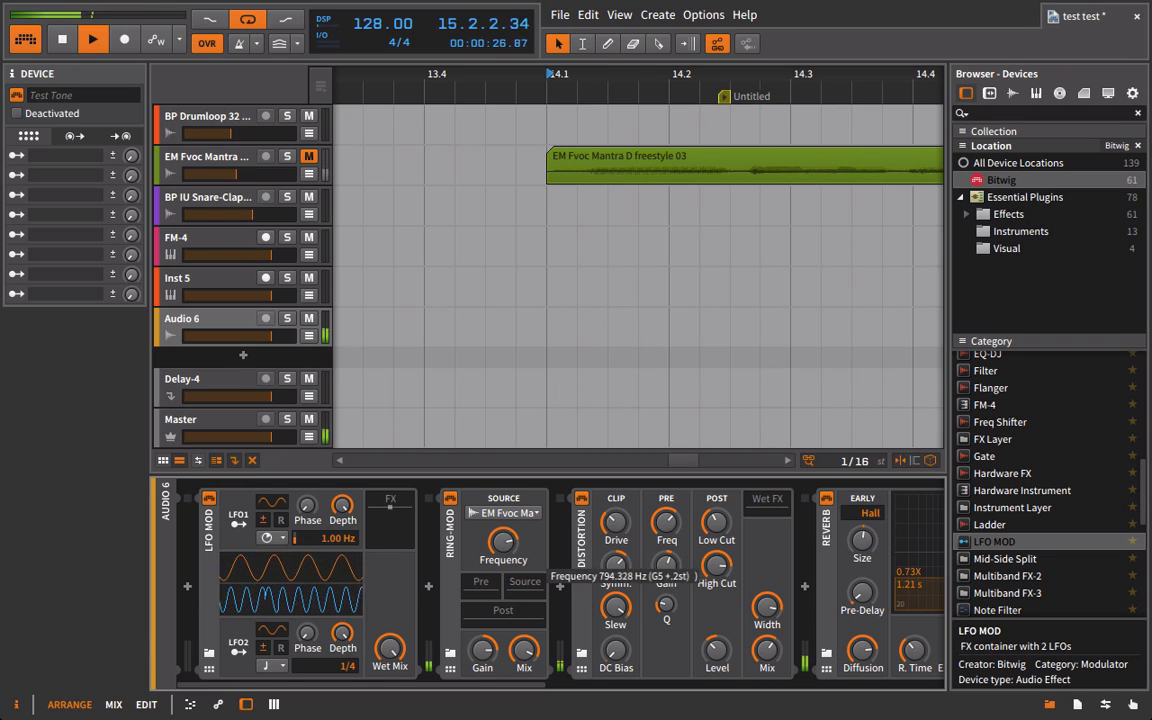
Show the LFO MOD's nested FX chain and assign LFO1 to modulate the Test Tone's Frequency.
left_click(398, 519)
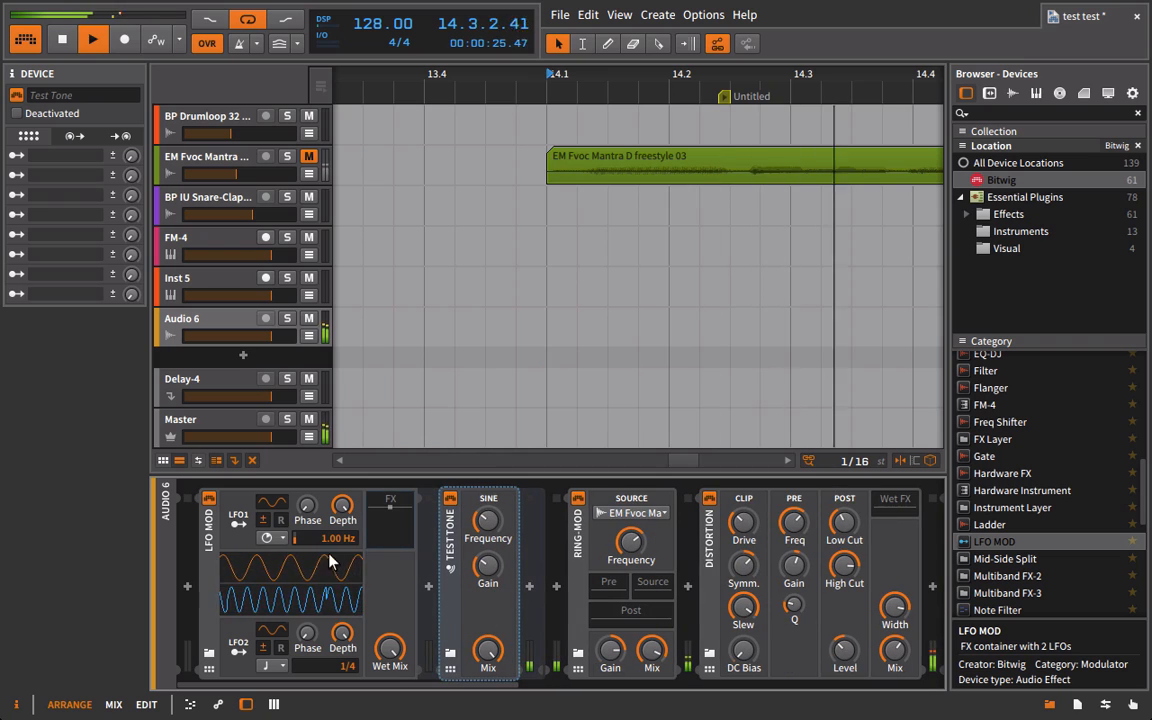
left_click(236, 520)
left_click_drag(487, 522, 487, 505)
Try LFO1 rates of 0.12 Hz and 1.29 Hz while auditioning, and set the rate to 0.96 Hz.
left_click_drag(345, 537, 340, 548)
mouse_move(342, 545)
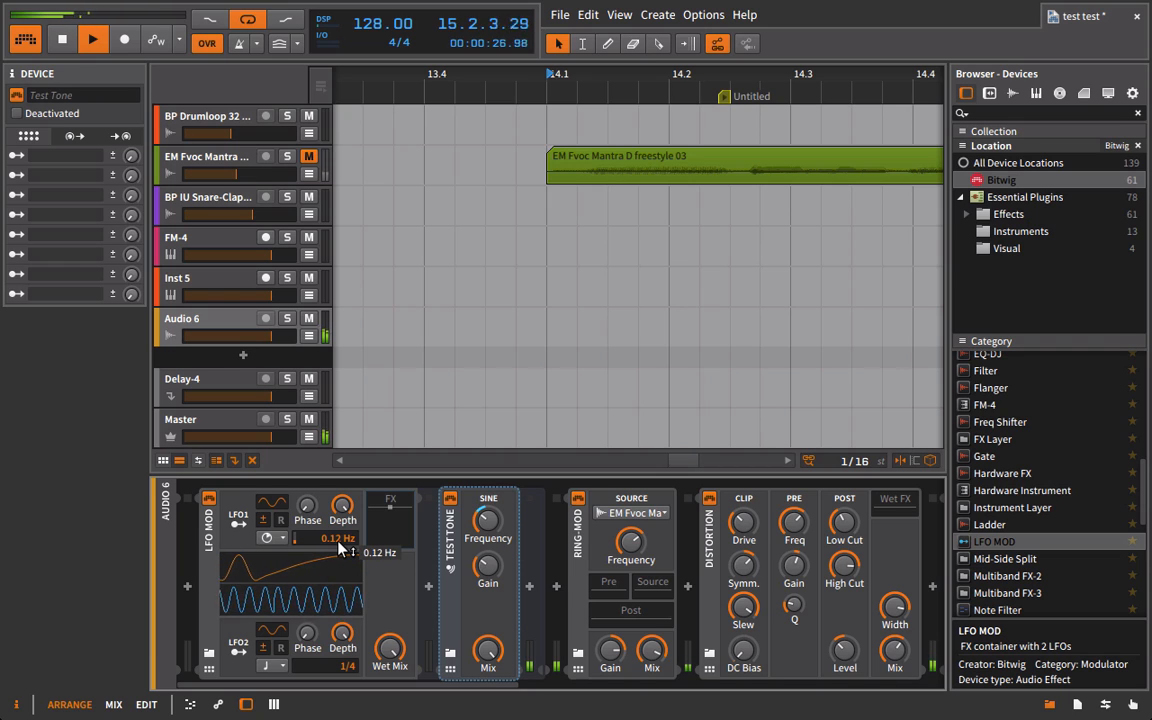
key("space")
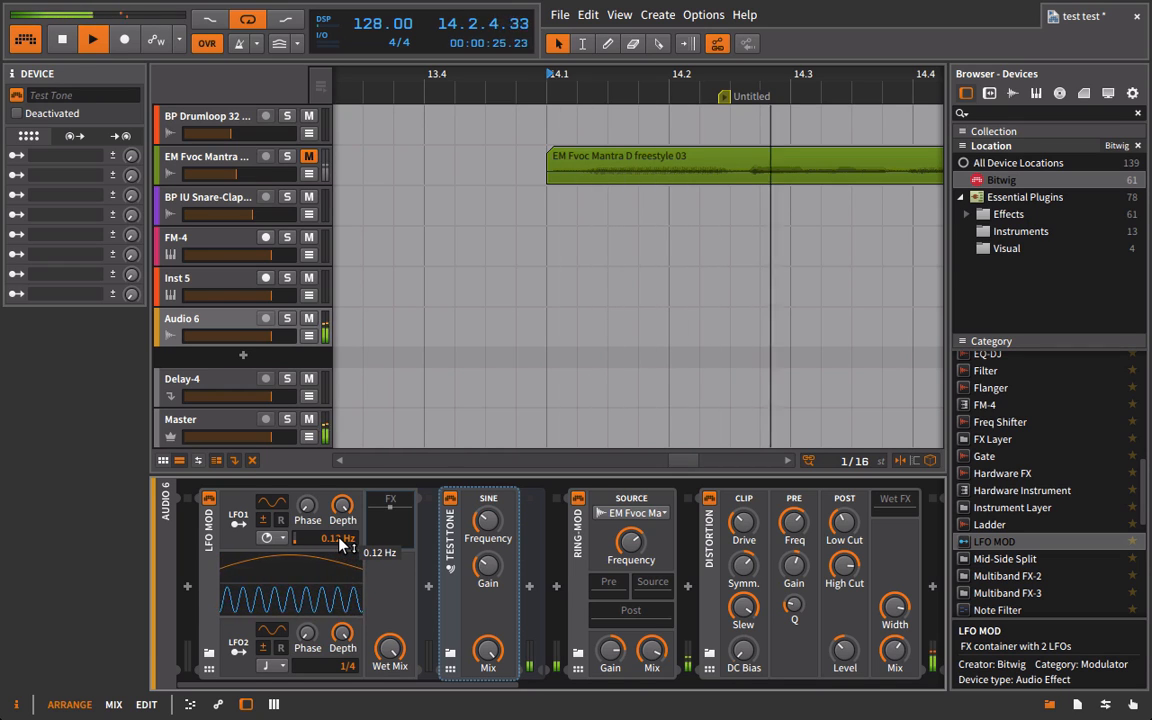
scroll(340, 545, "up", 10)
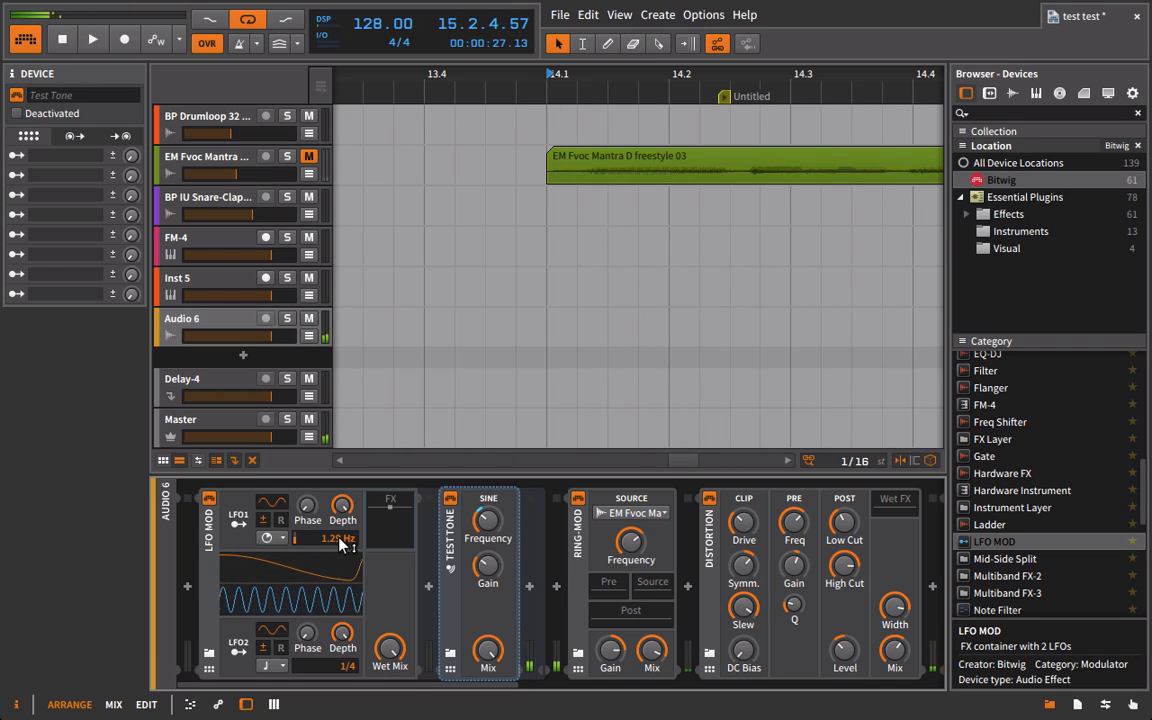
scroll(338, 552, "down", 3)
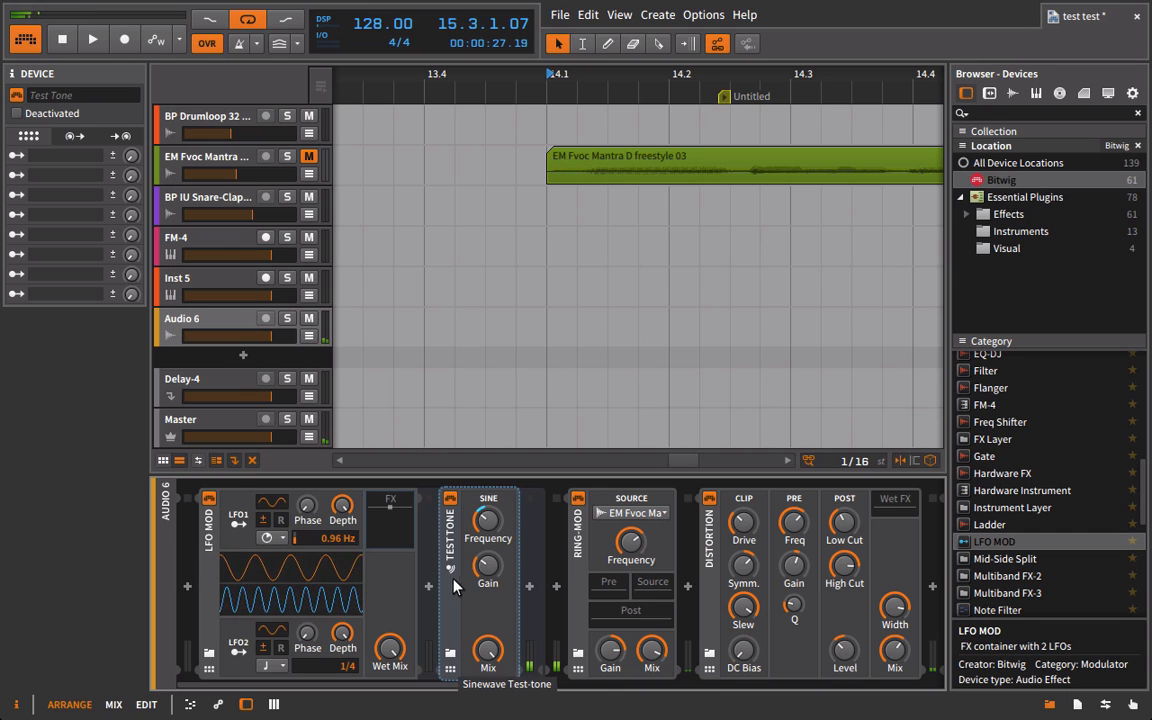
scroll(427, 580, "down", 3)
scroll(427, 580, "down", 2)
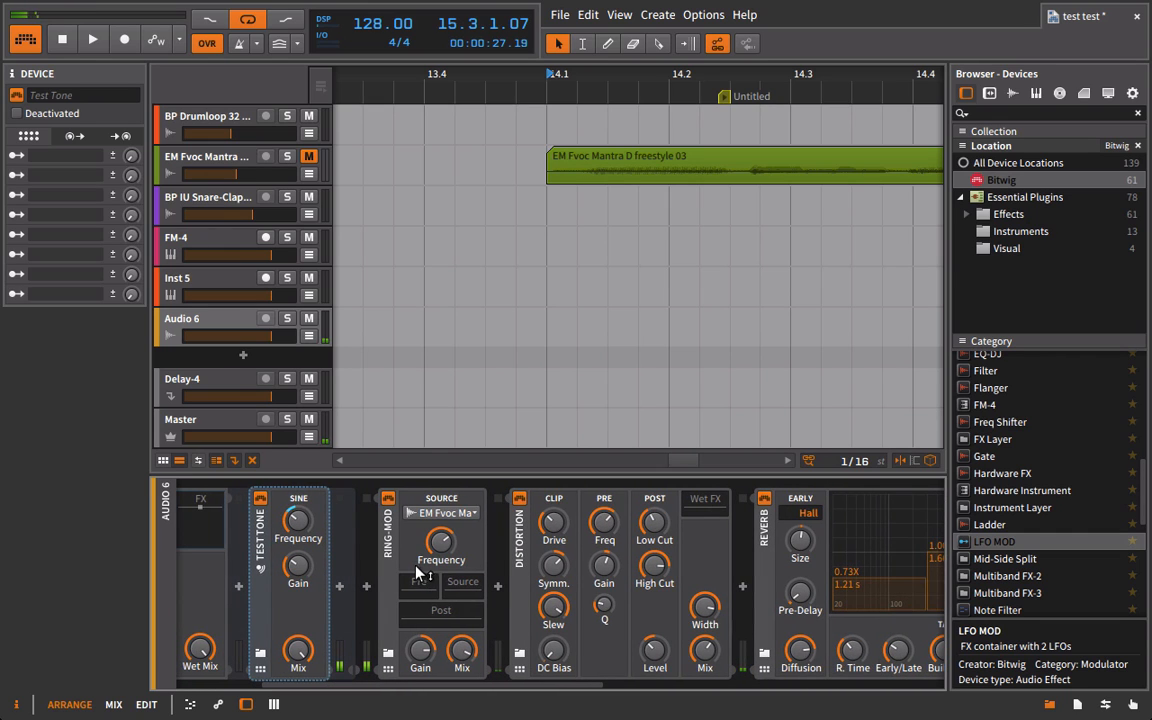
scroll(407, 570, "up", 5)
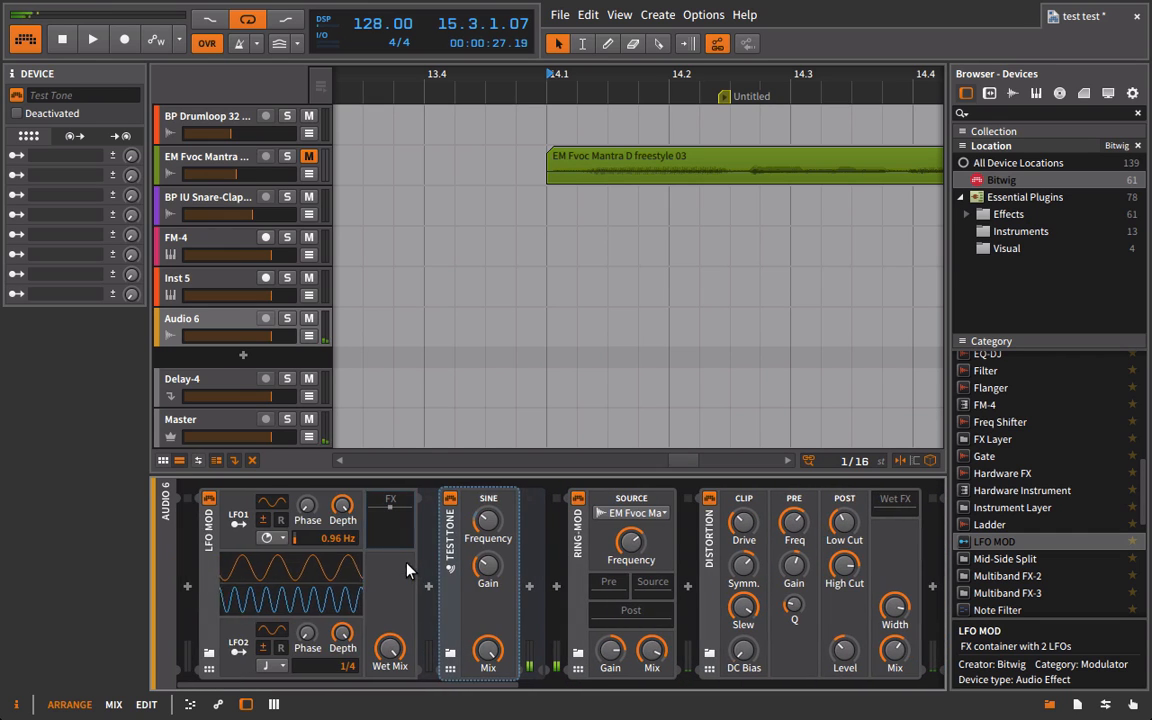
left_click(207, 543)
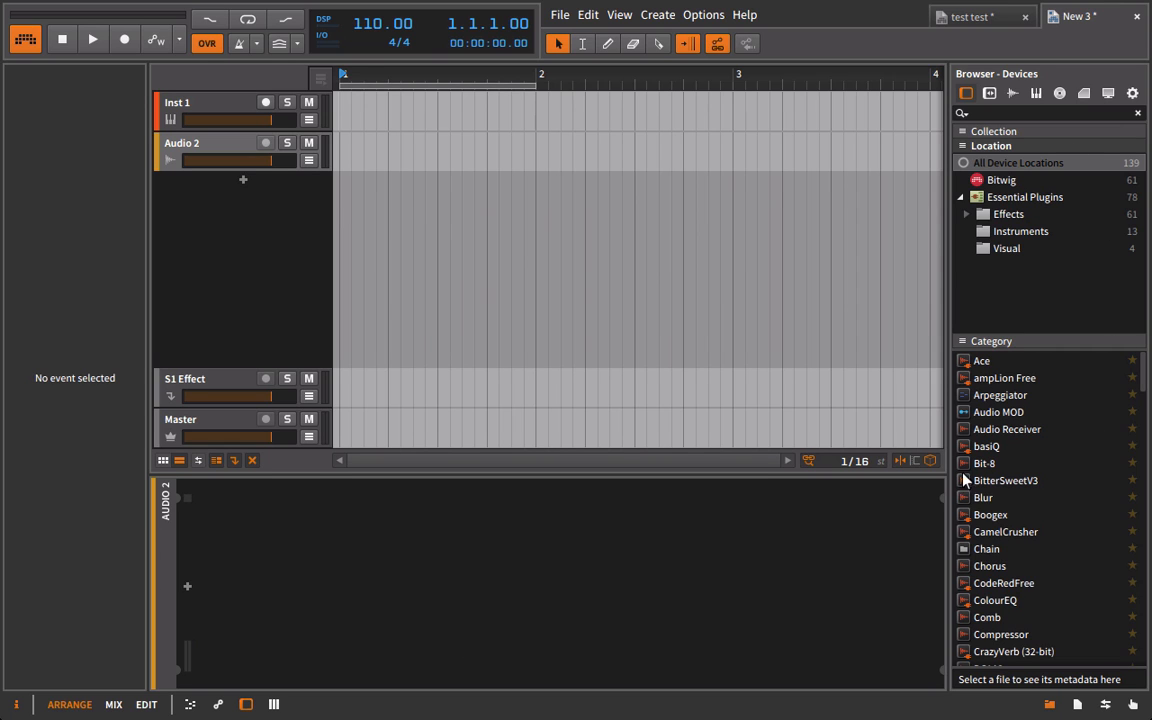
Limit the device browser to the Bitwig location in the new project and look through its devices.
scroll(1008, 499, "down", 4)
left_click(1000, 181)
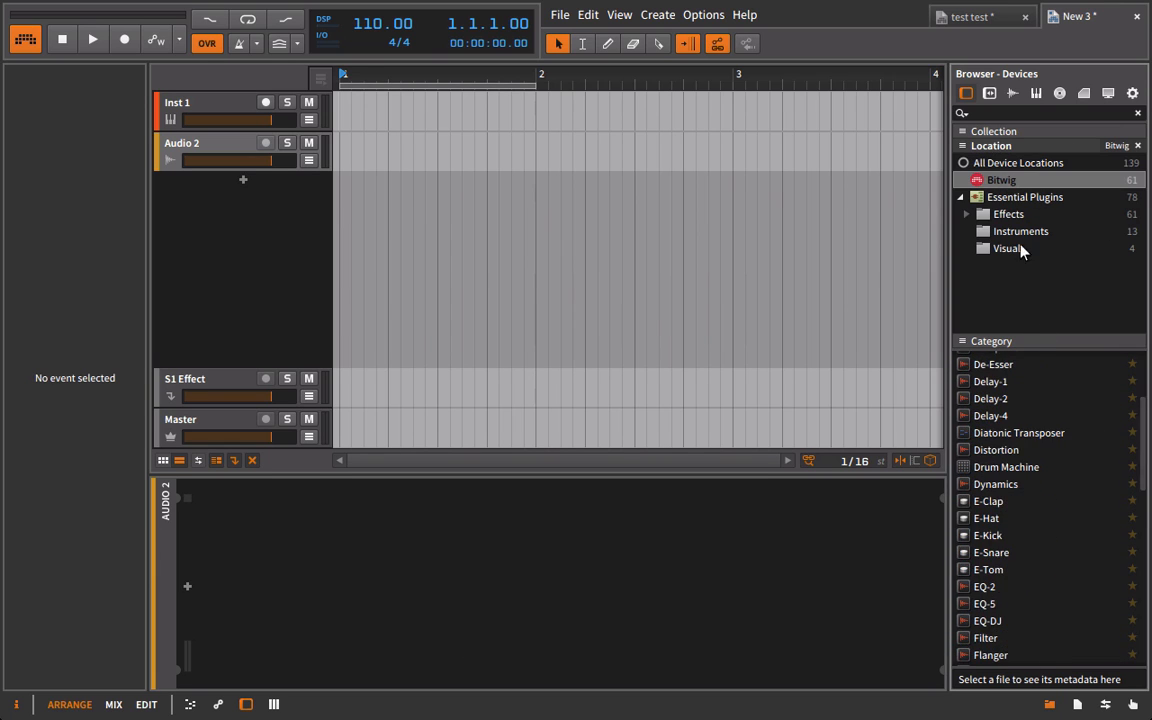
scroll(1067, 507, "down", 10)
scroll(1067, 507, "up", 12)
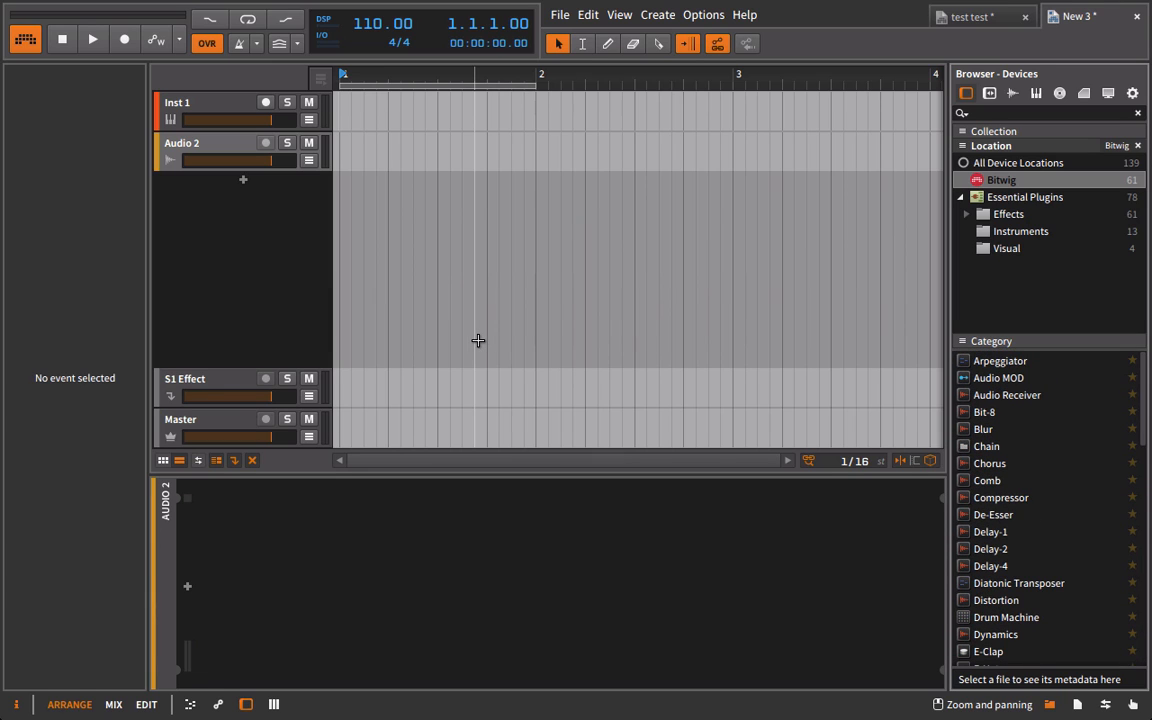
Start a new instrument track, search the multisamples for "piano", select Acoustic Piano (Nektar) and mark it as a favorite.
double_click(242, 183)
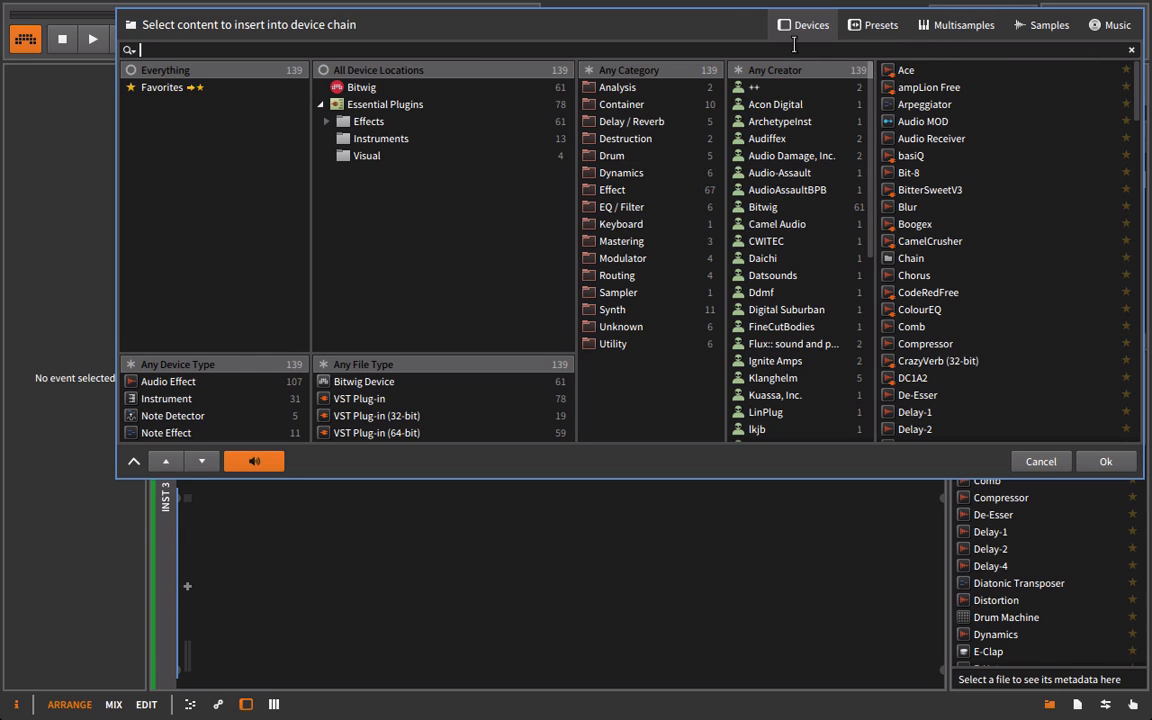
left_click(1040, 461)
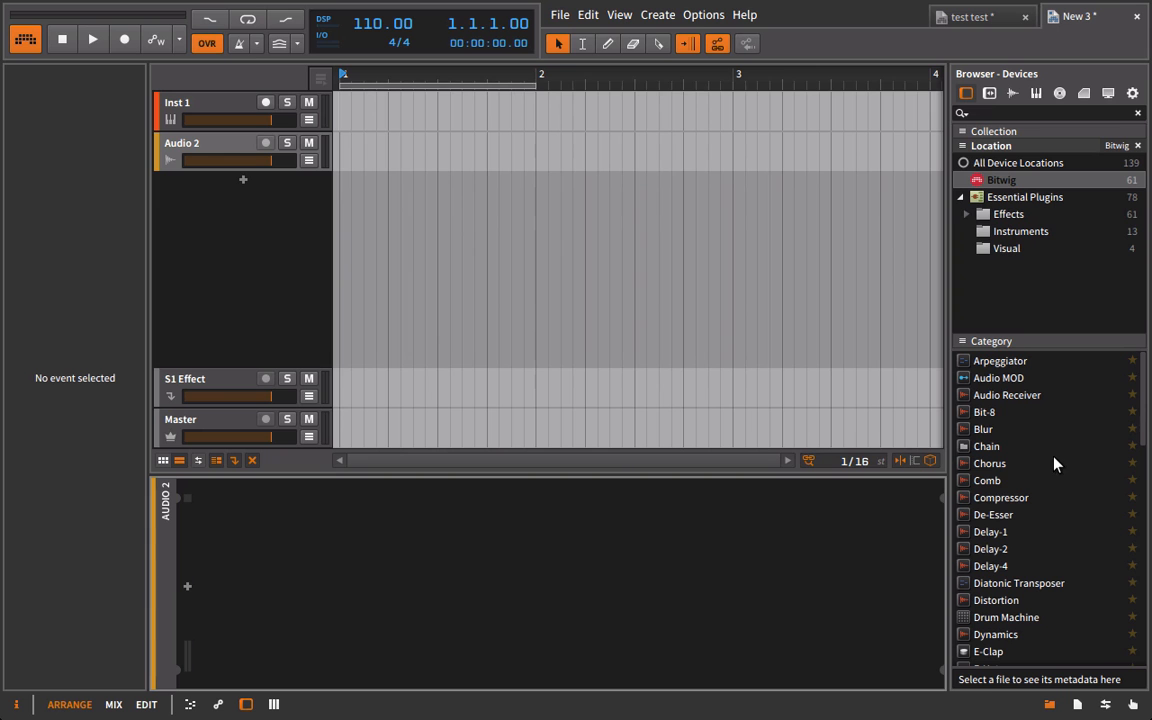
double_click(241, 184)
type("piano")
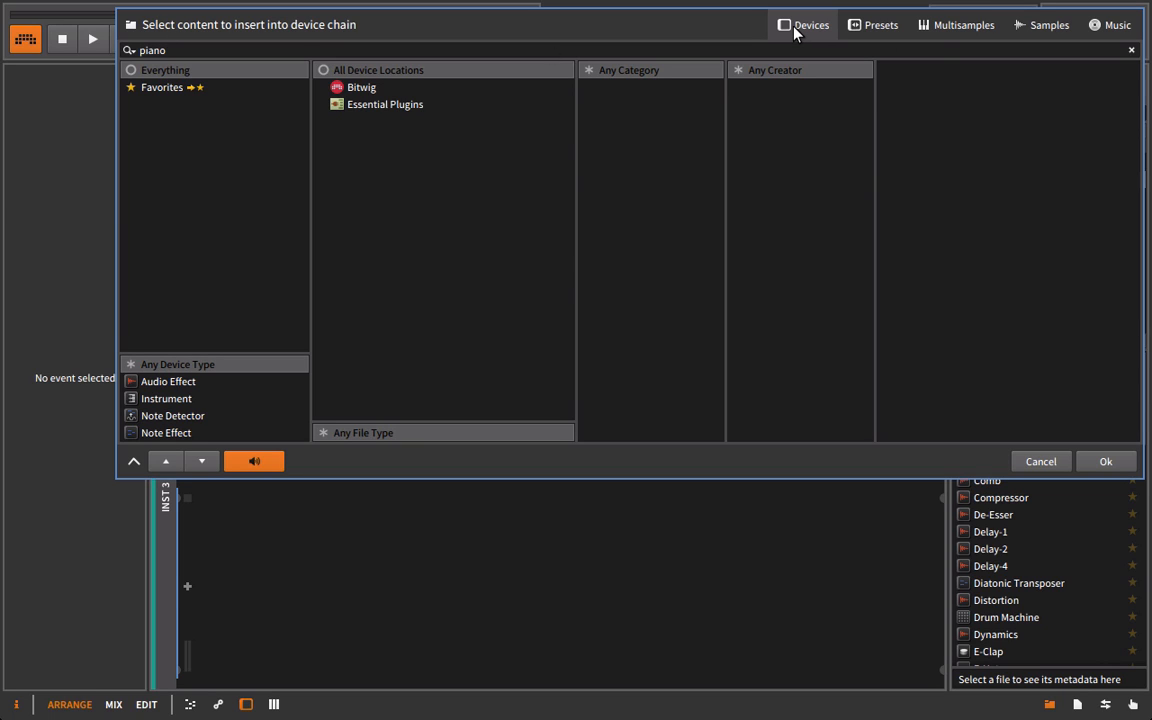
left_click(940, 31)
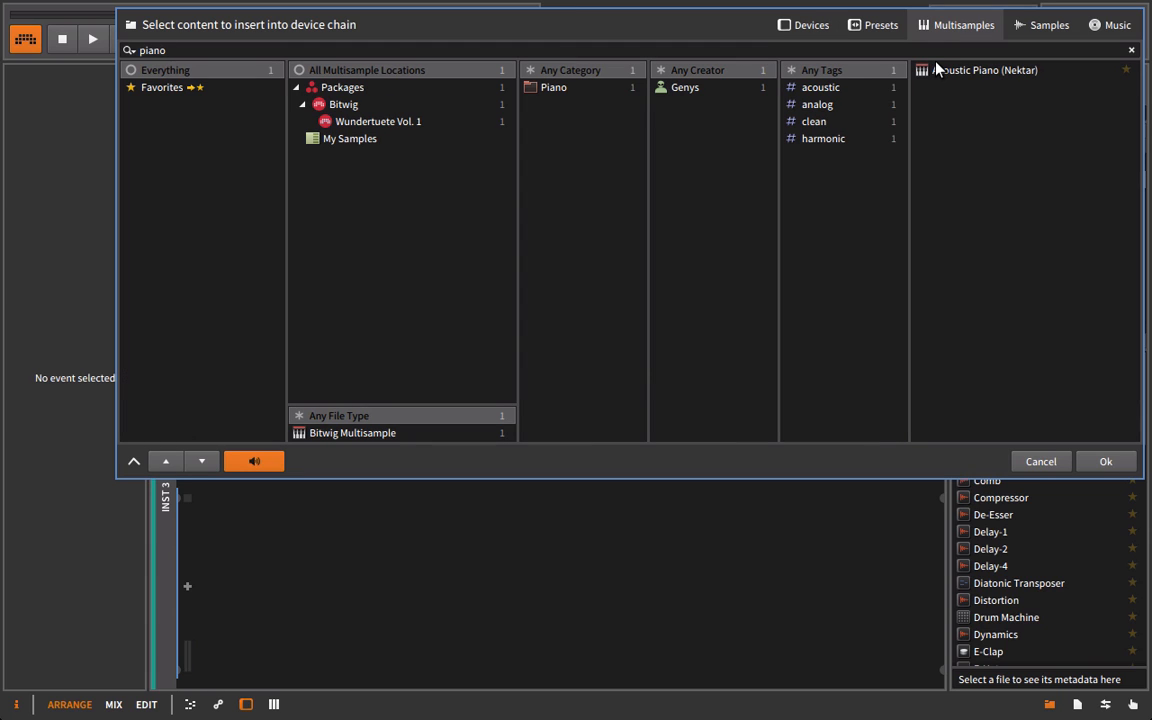
left_click(946, 71)
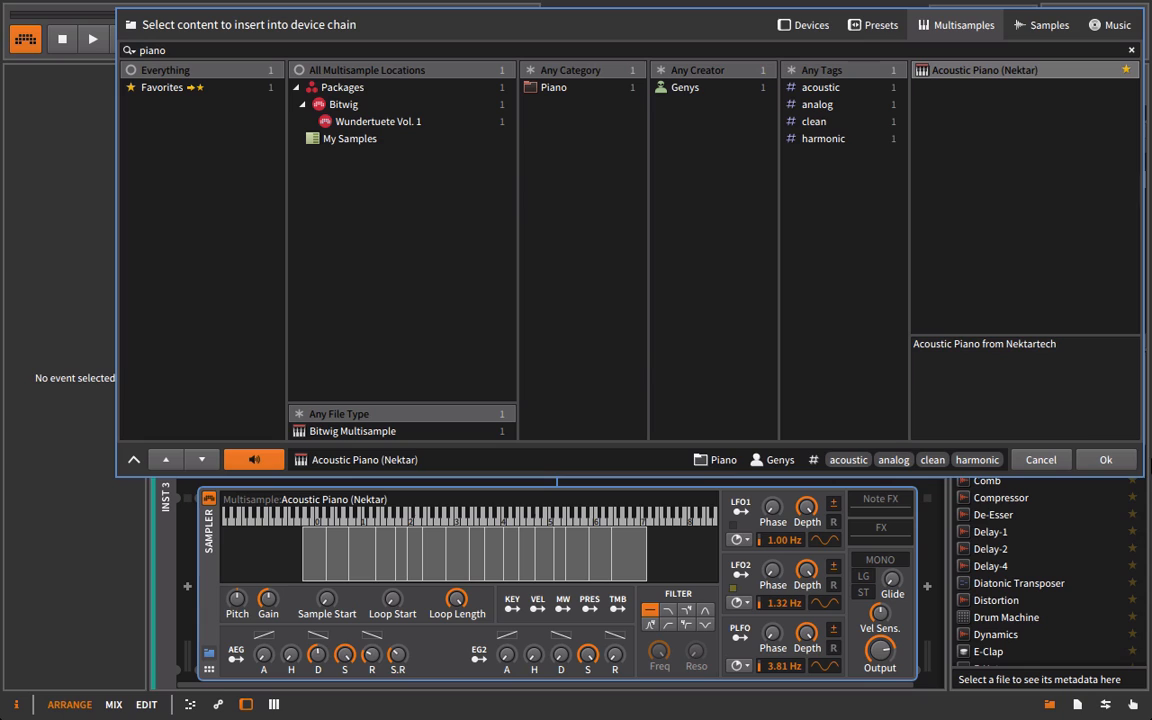
Toggle the in-chain preview off and on, and insert Acoustic Piano (Nektar) into the new instrument track.
left_click(252, 460)
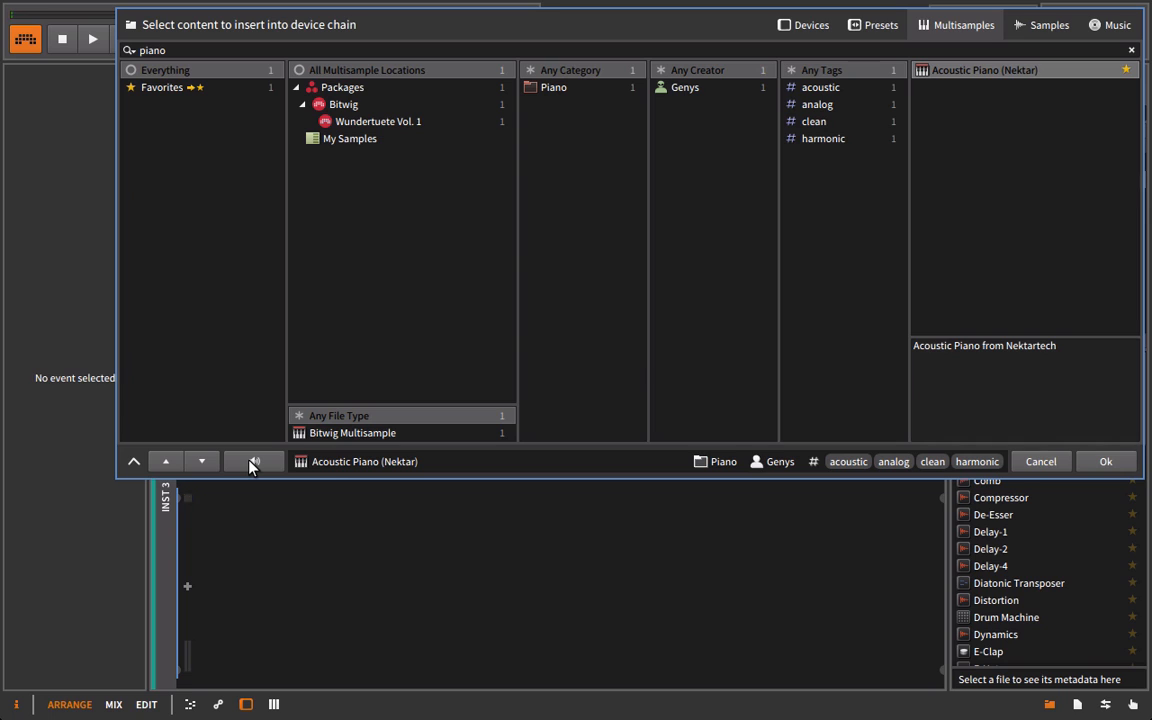
left_click(253, 461)
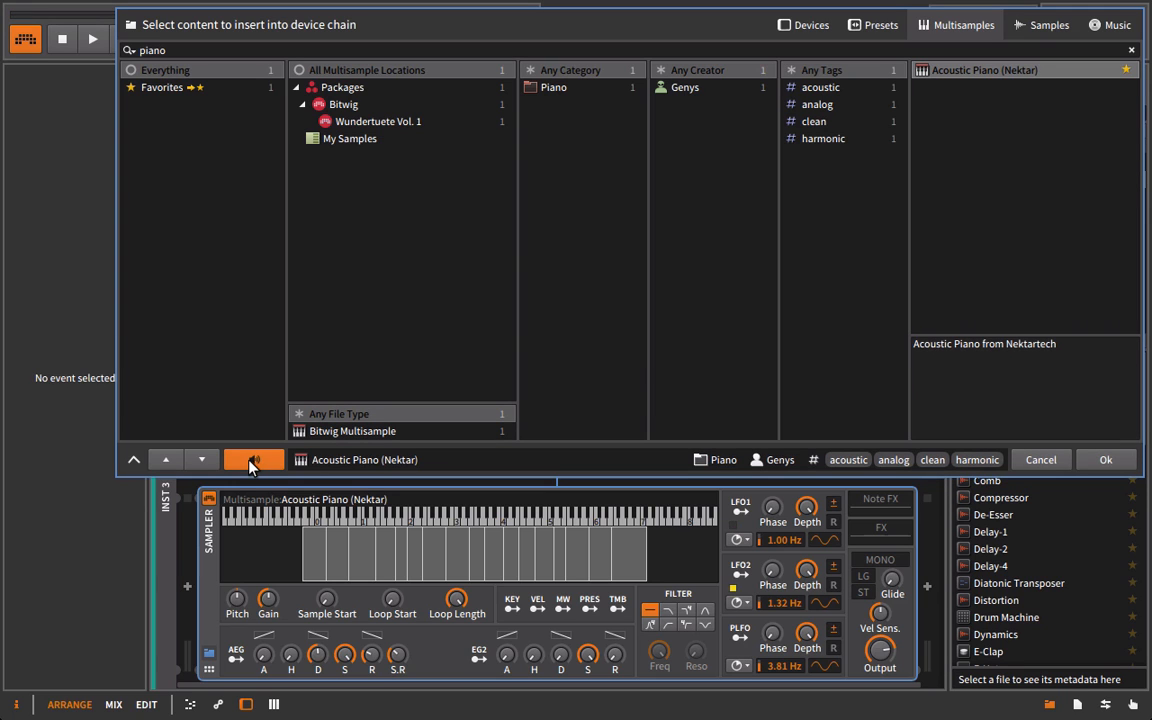
left_click(1093, 465)
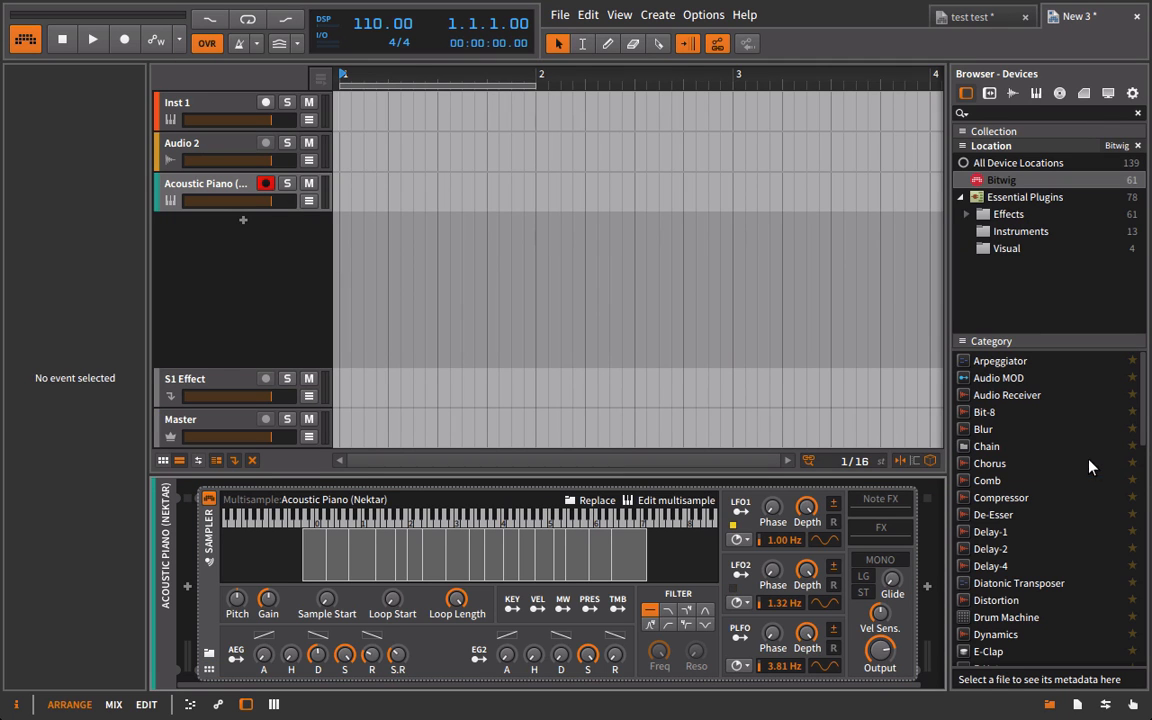
Start another instrument track, search for "piano", and check the favorites among both devices and multisamples.
double_click(245, 225)
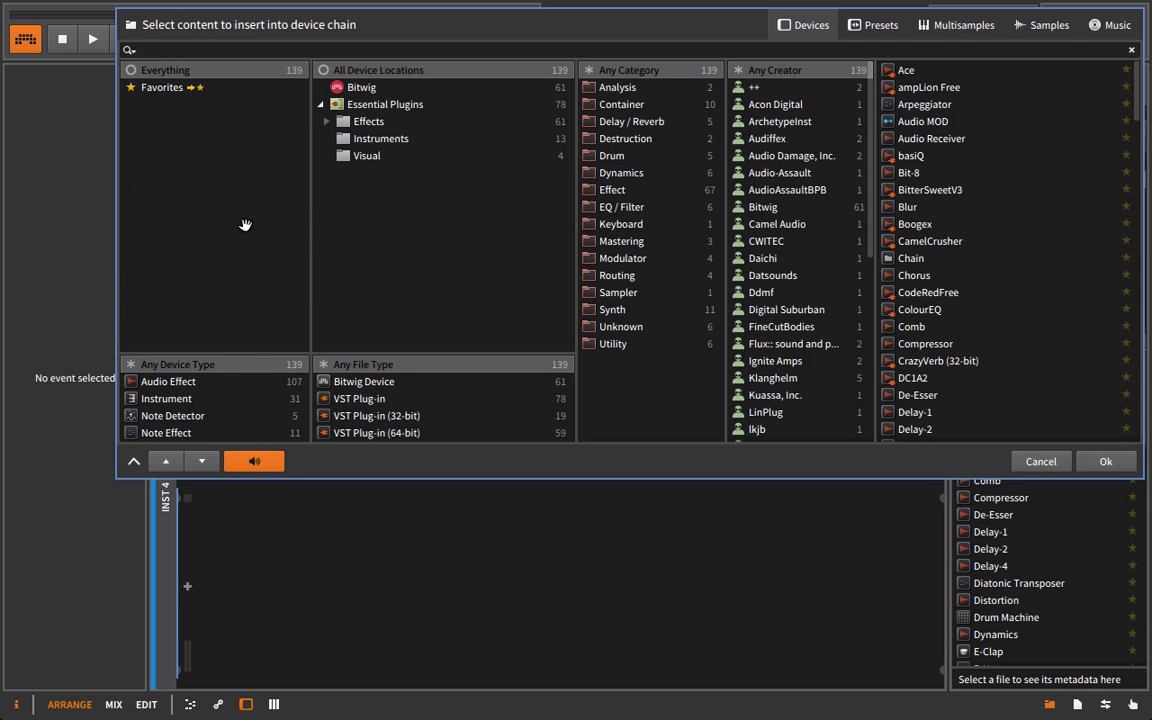
type("piano")
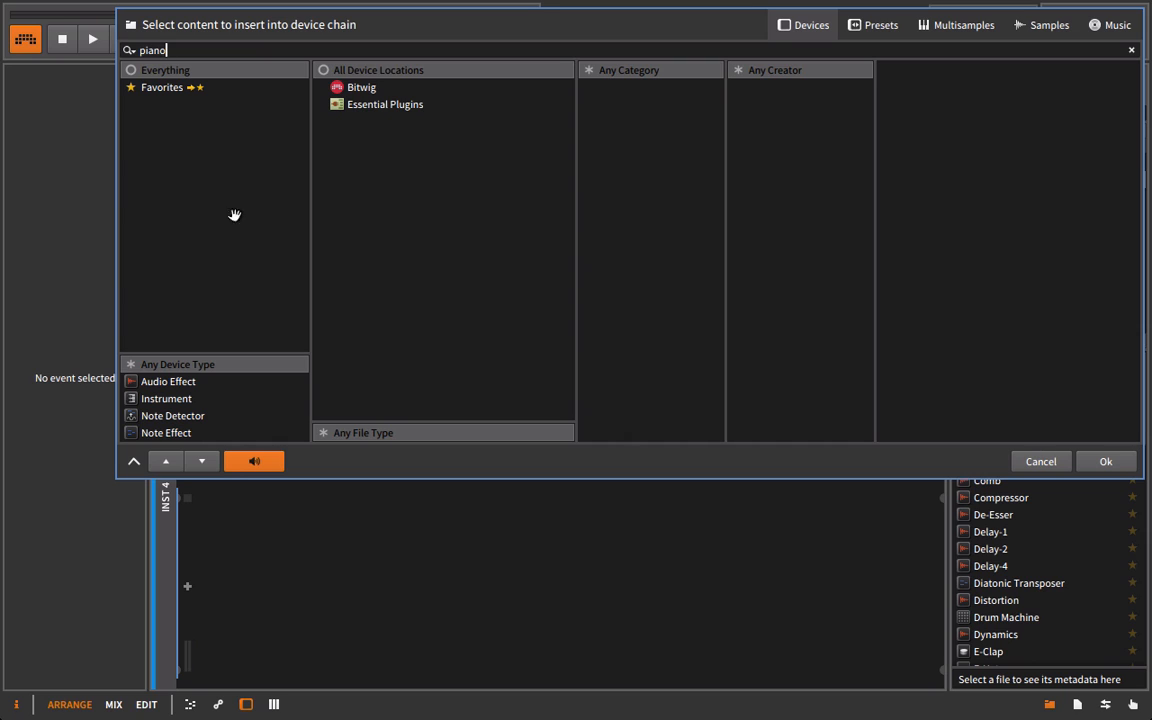
left_click(176, 90)
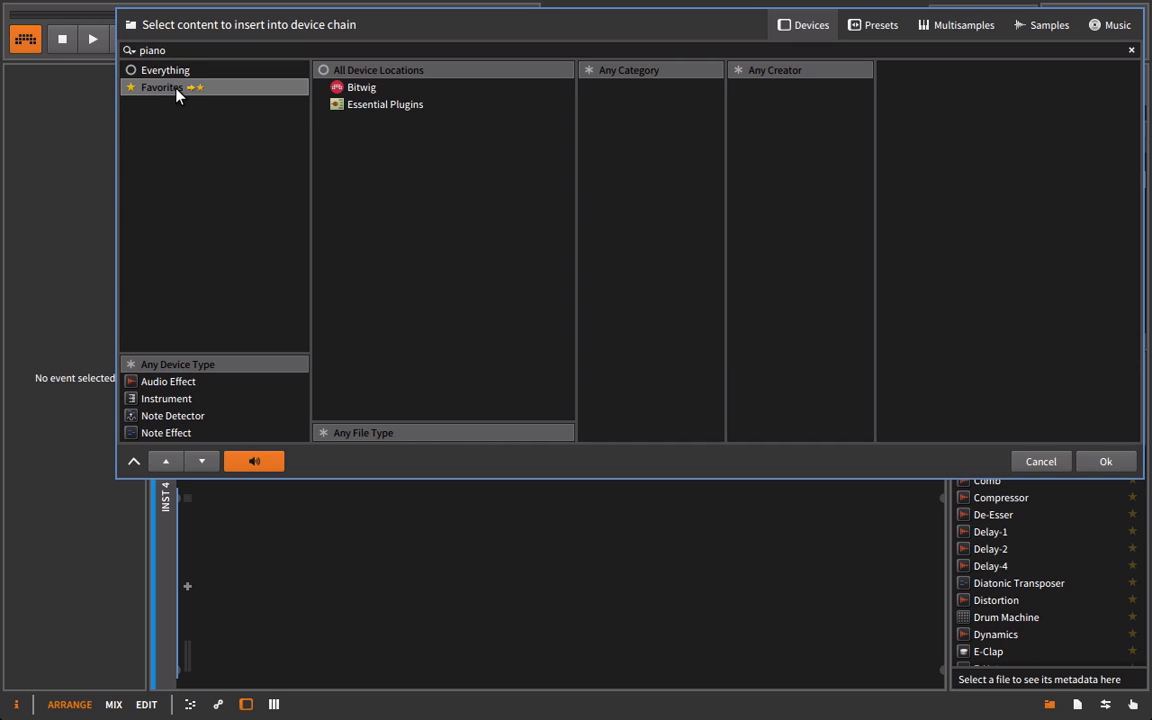
left_click(158, 70)
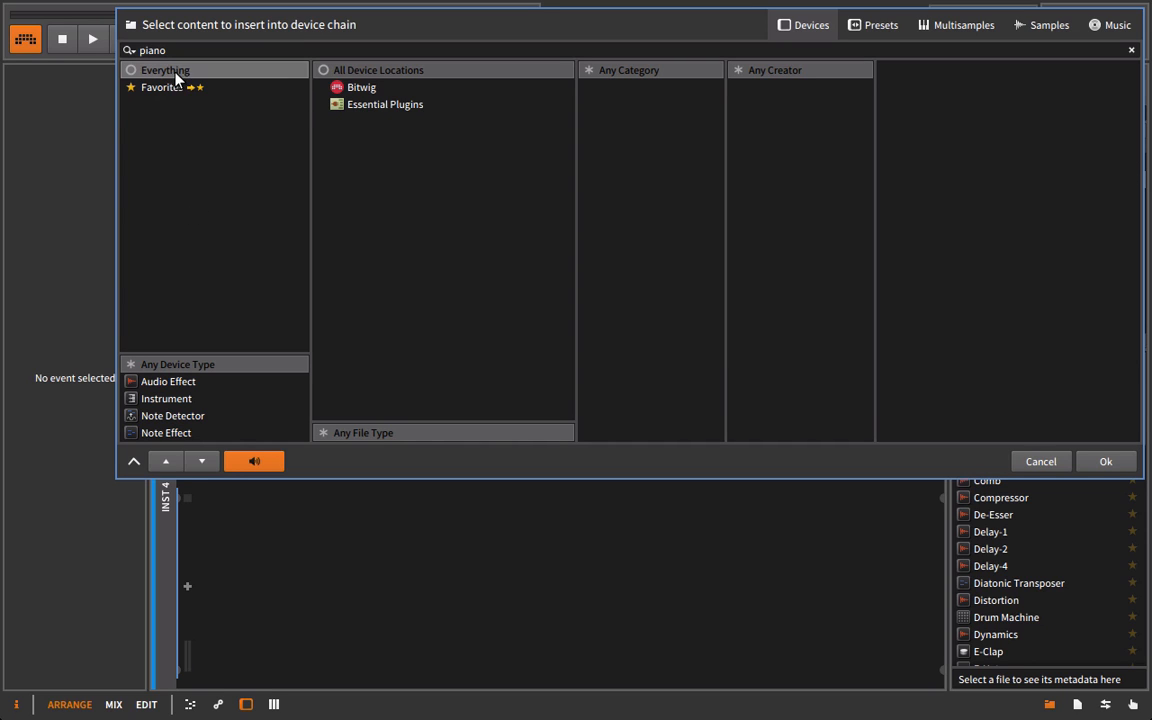
left_click(962, 25)
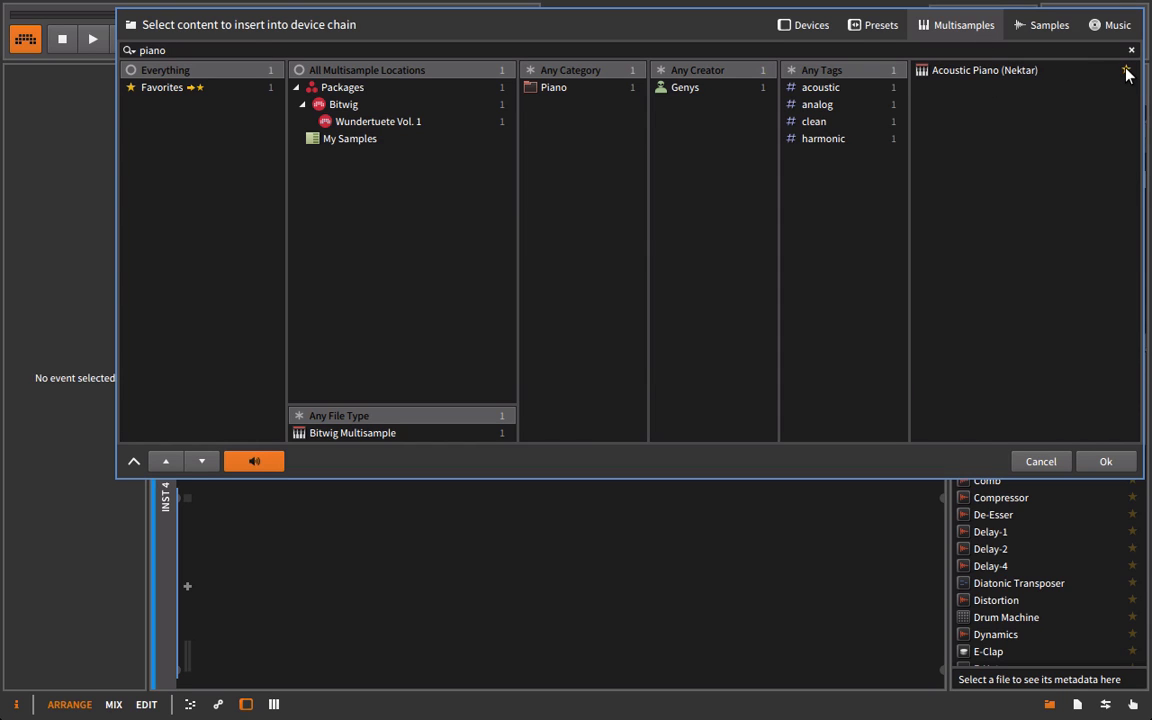
left_click(200, 88)
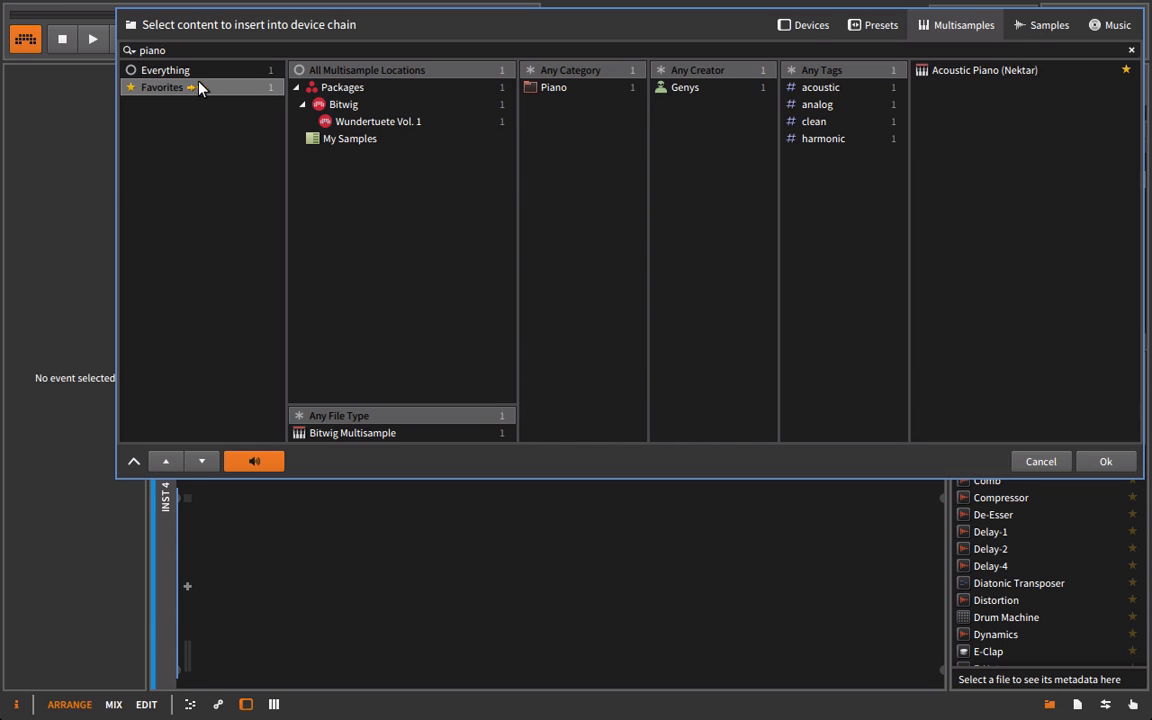
Return the content chooser to devices and clear the "piano" search text.
left_click(808, 25)
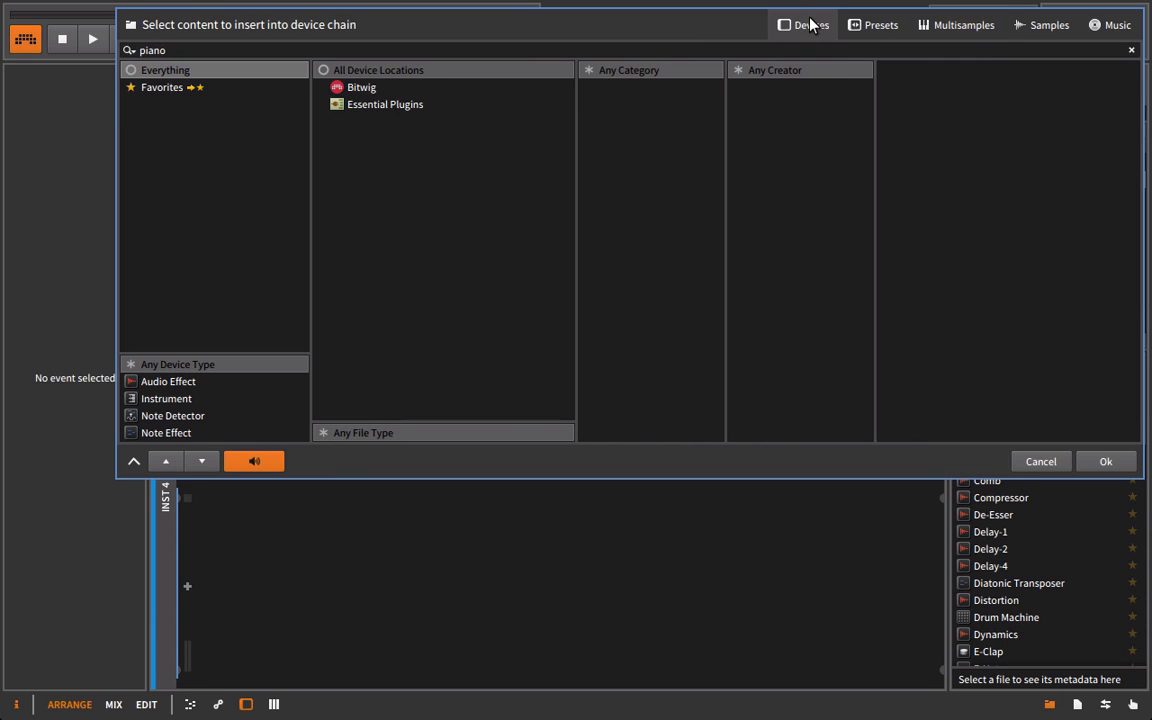
left_click(267, 46)
key("BackSpace")
key("BackSpace")
key("BackSpace")
key("BackSpace")
key("BackSpace")
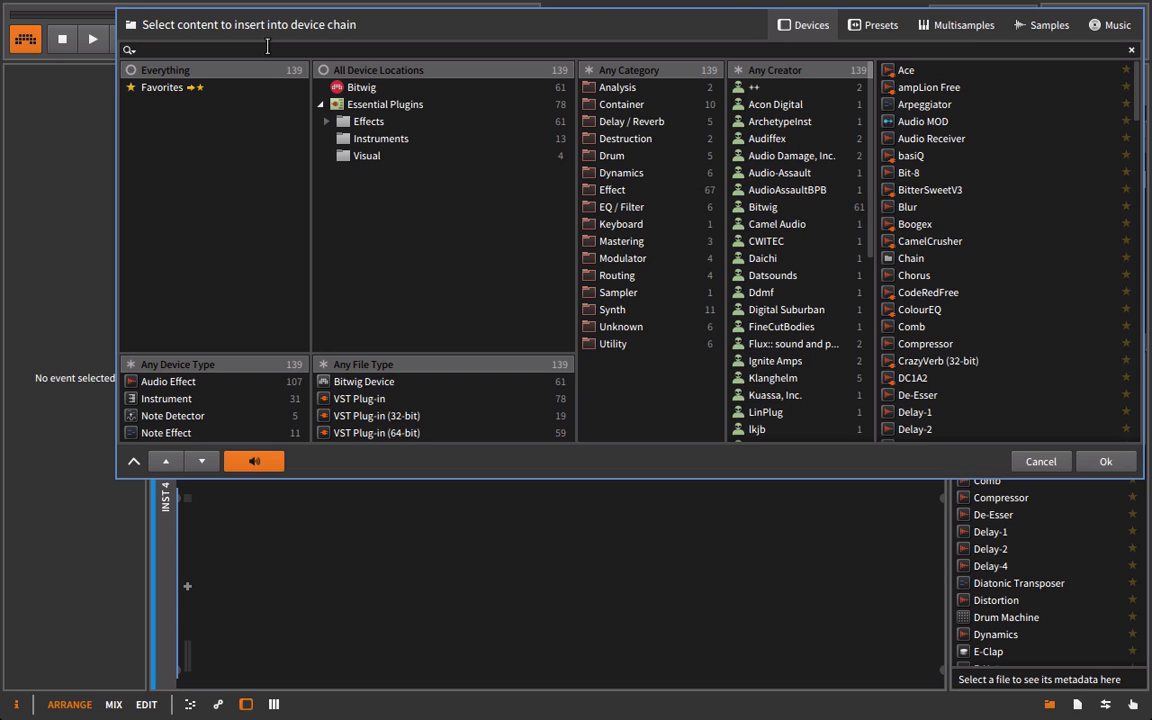
Search the devices for "code", reposition the pop-up browser, and cancel the insertion into the new instrument track.
type("code")
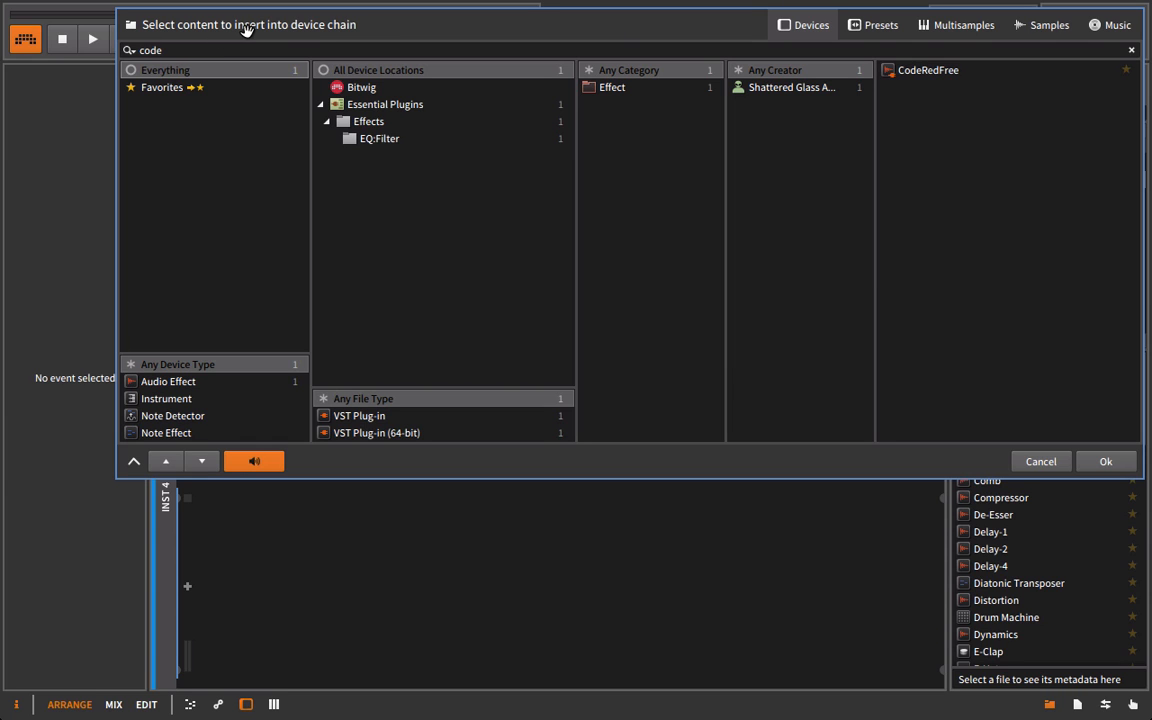
left_click_drag(325, 29, 300, 46)
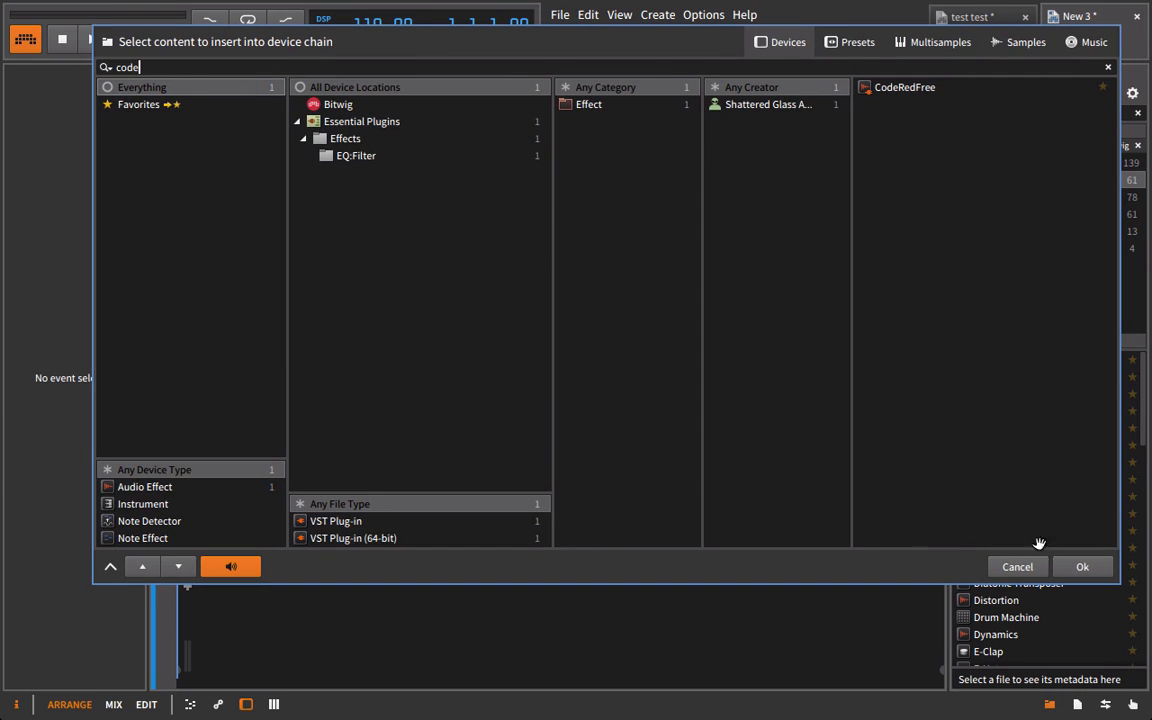
left_click(1016, 565)
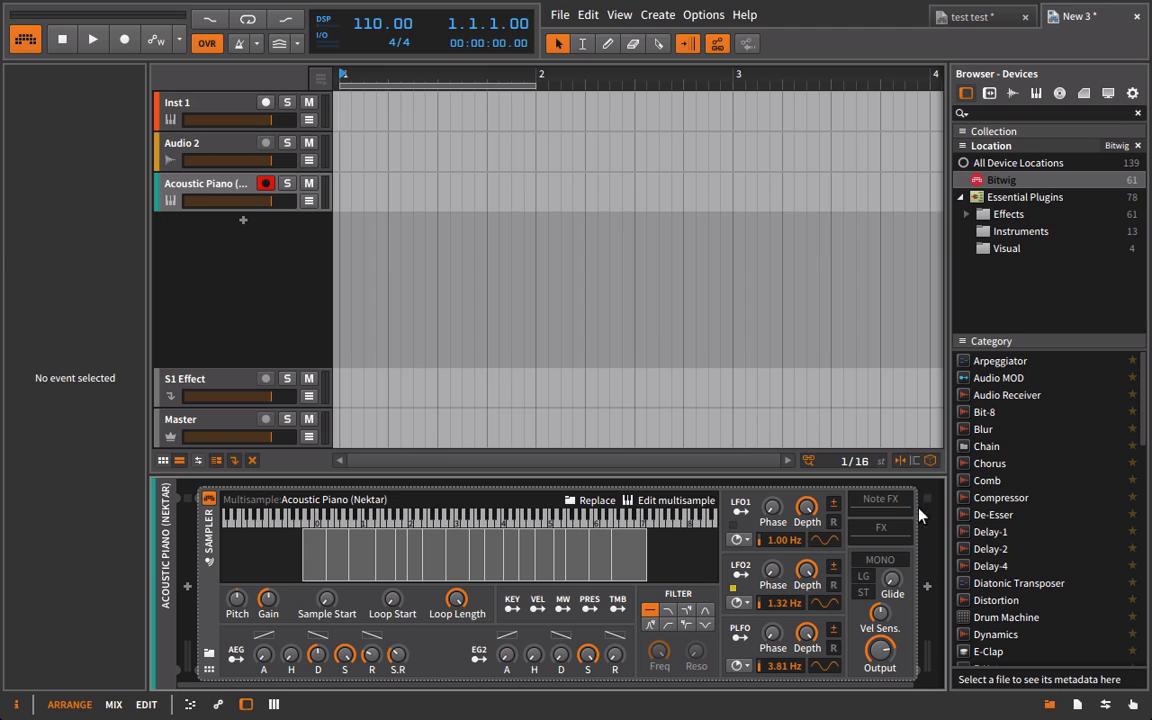
Open the pop-up browser after the Acoustic Piano sampler, search for "reverb" and select the Bitwig Reverb device.
left_click(903, 587)
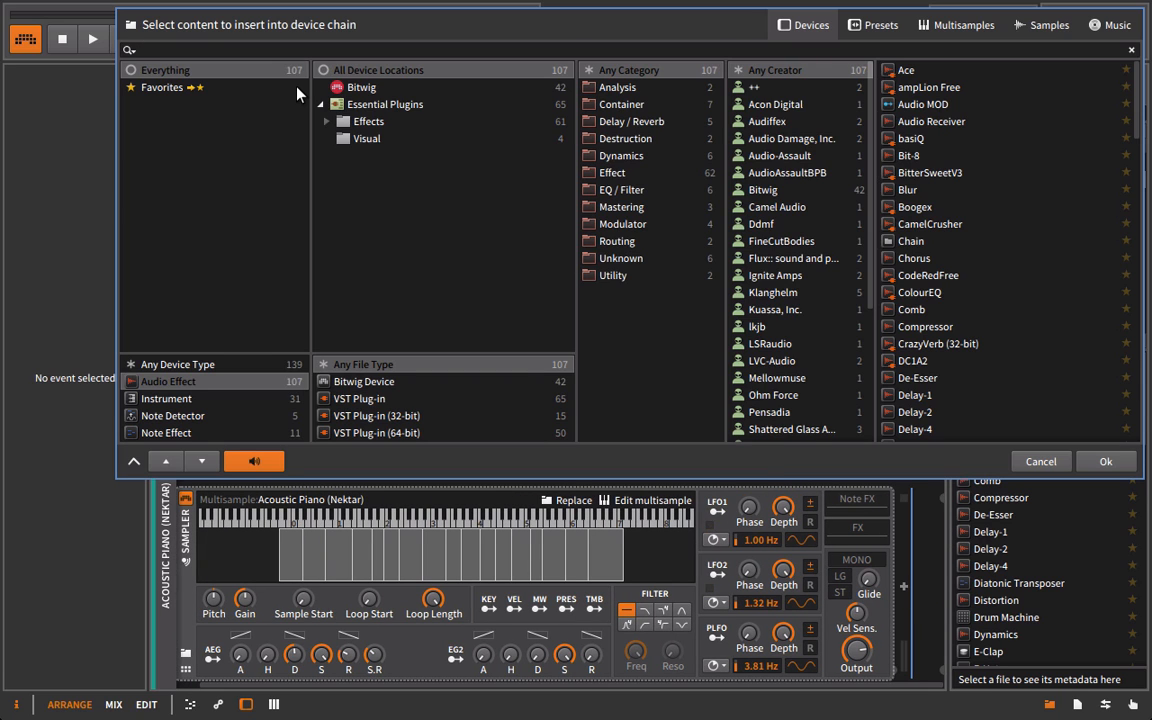
type("reverb")
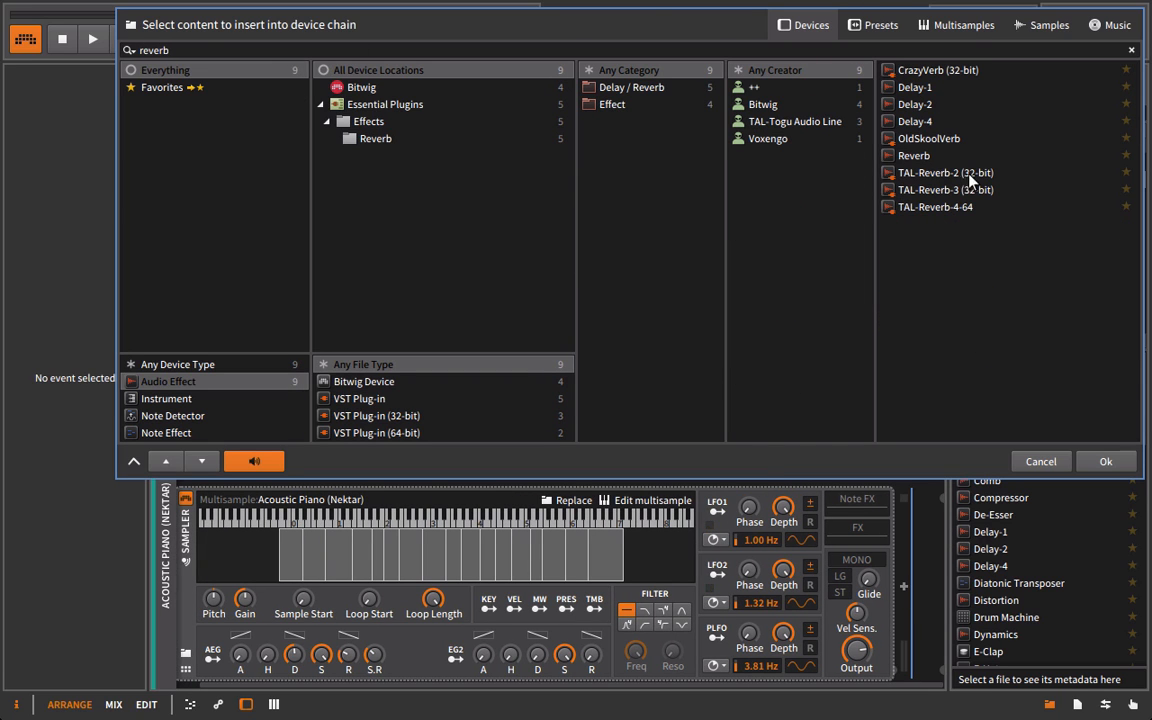
left_click(913, 155)
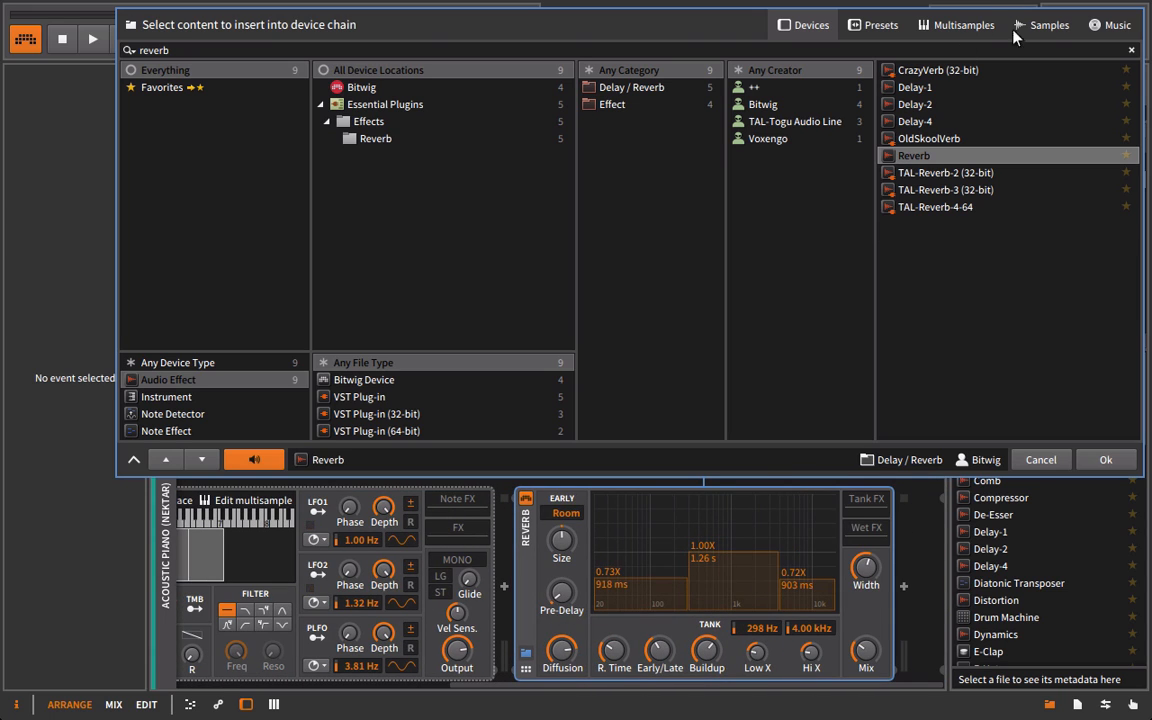
Switch to the Reverb presets, audition them from Amphitheatre through Courtyard In Minsk, and raise the reverb's Mix slightly.
left_click(901, 31)
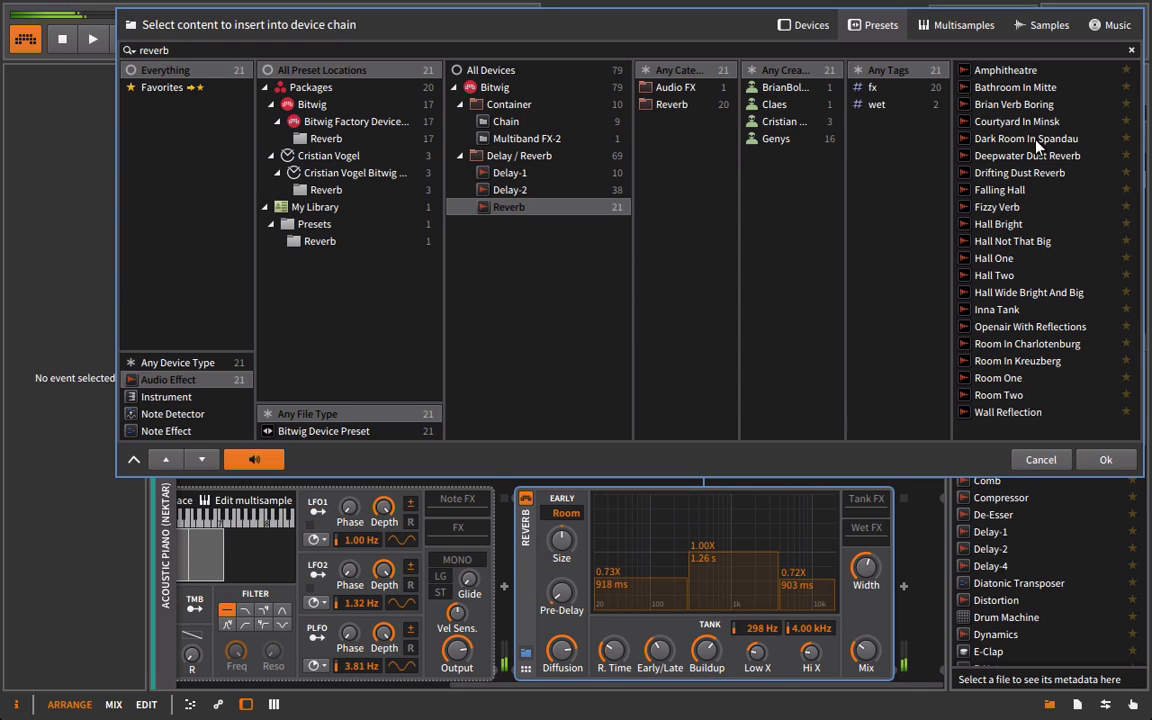
left_click(1008, 70)
left_click(201, 459)
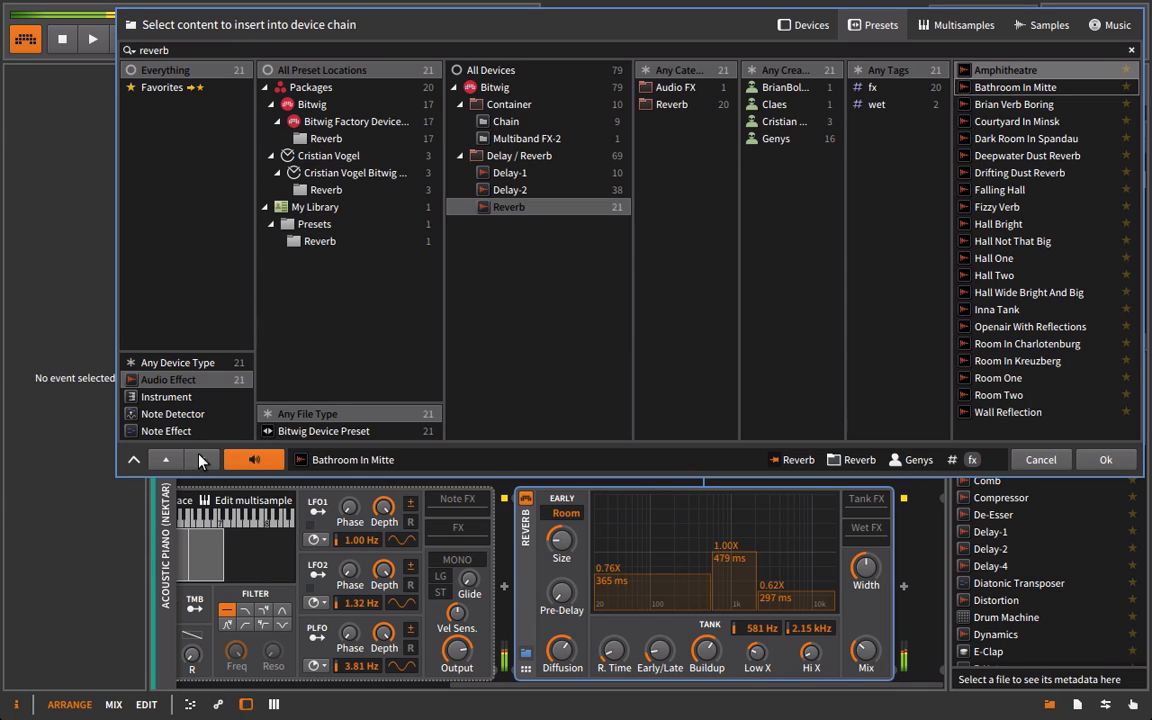
left_click(201, 459)
left_click(201, 459)
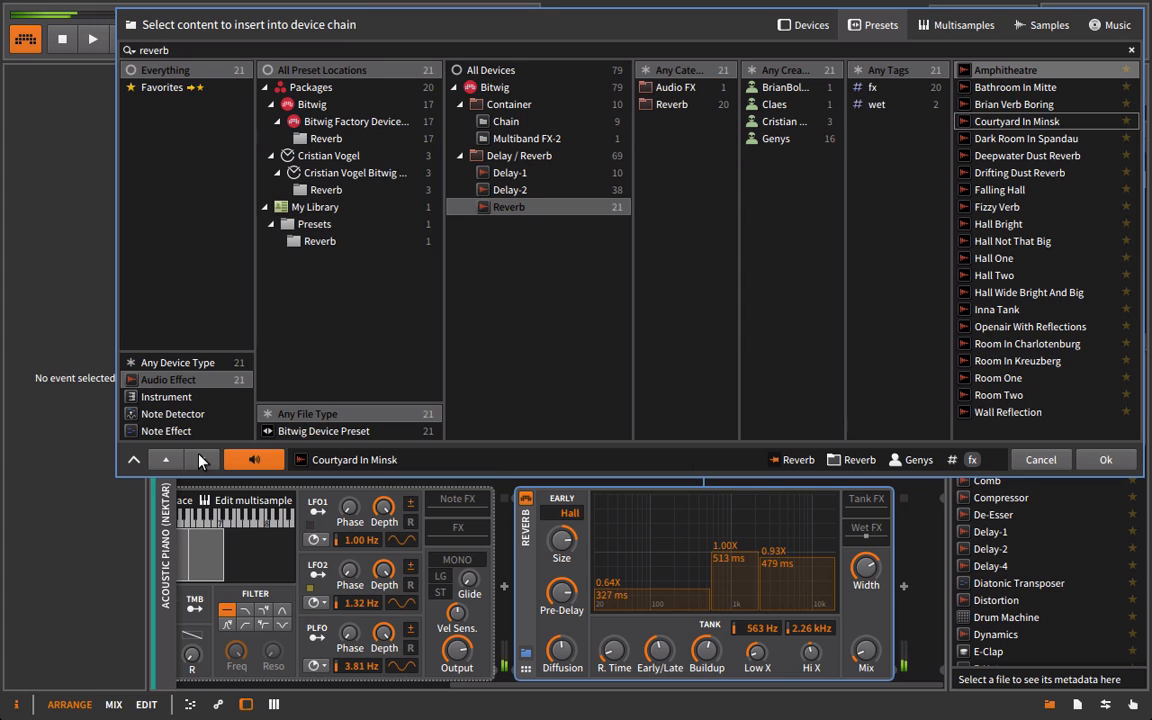
left_click_drag(876, 658, 876, 636)
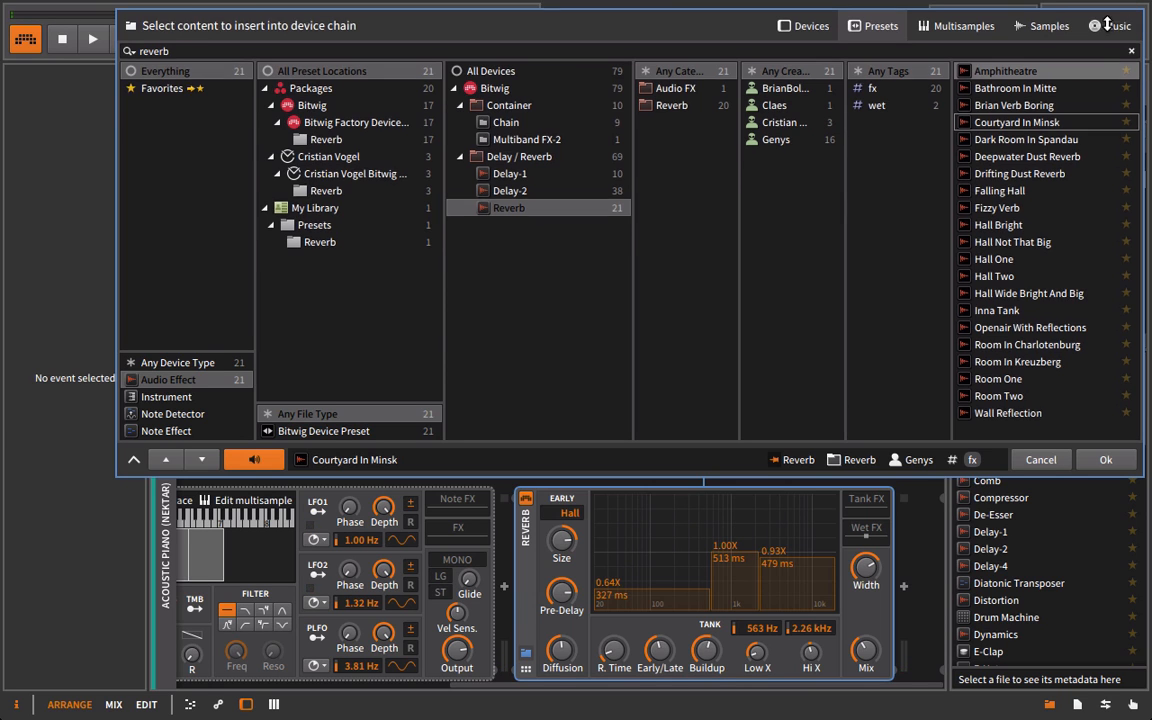
Shrink the pop-up browser's height, move it over the arranger, and collapse it to its compact preset bar.
left_click_drag(1104, 8, 1041, 240)
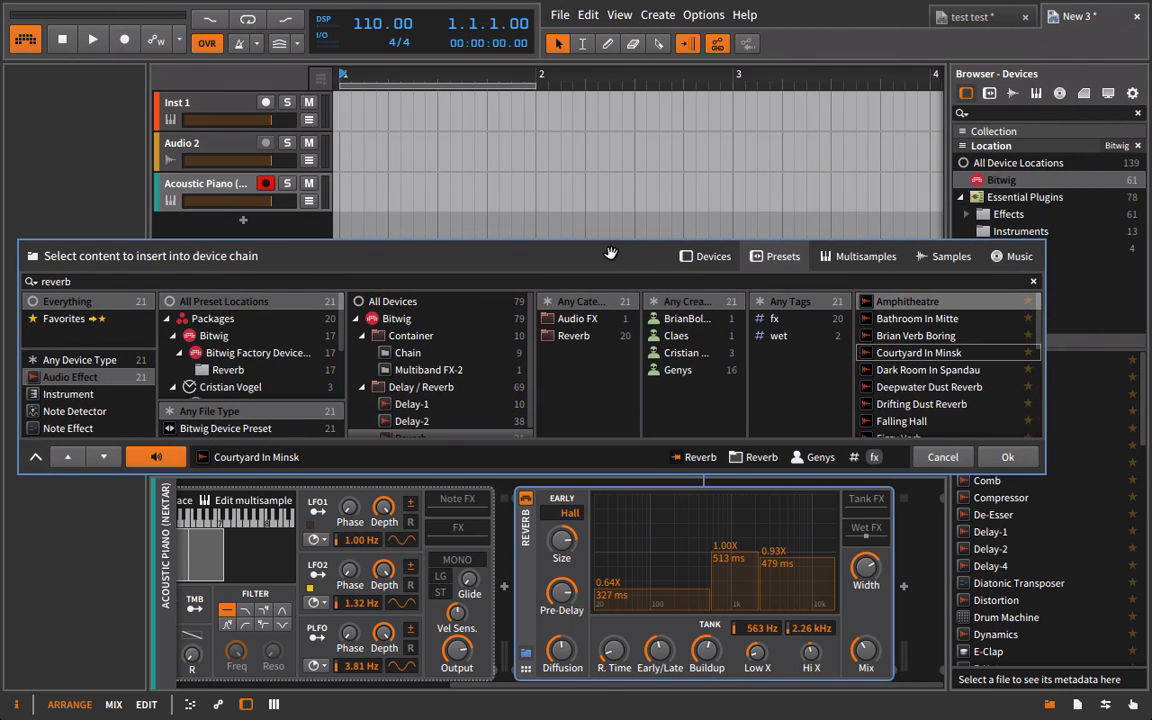
left_click_drag(493, 253, 558, 129)
left_click(95, 330)
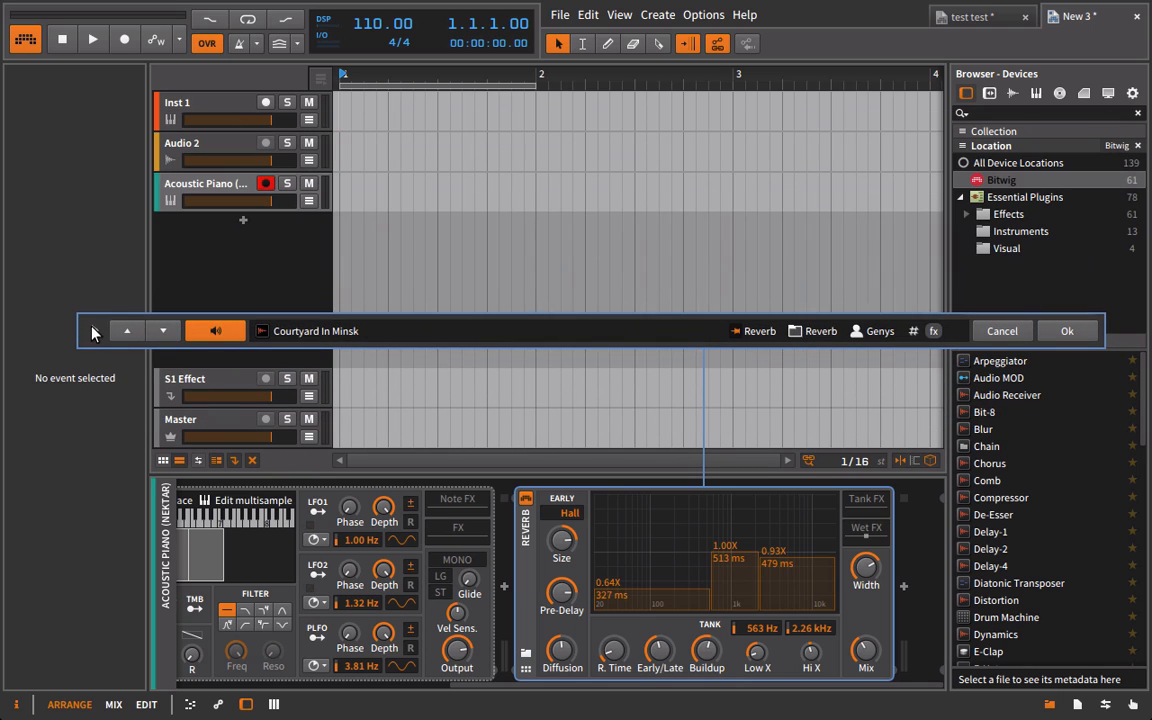
Step through the reverb presets from Dark Room In Spandau to Falling Hall, and expand the pop-up browser again.
left_click(163, 331)
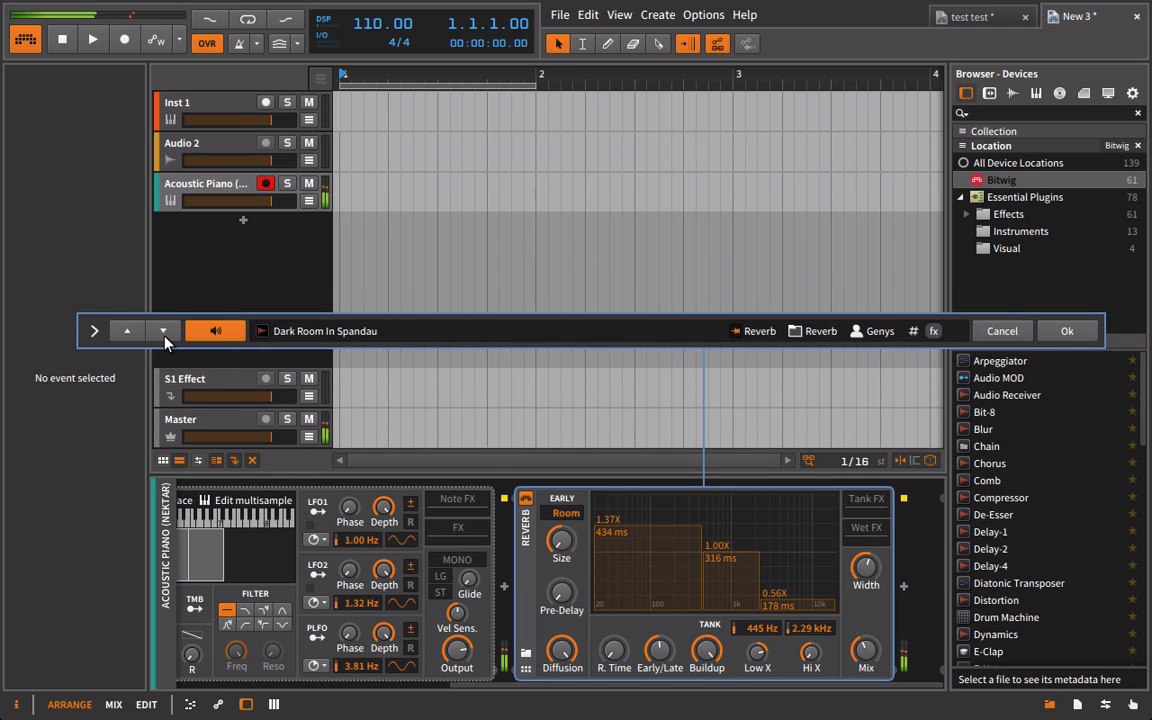
left_click(164, 336)
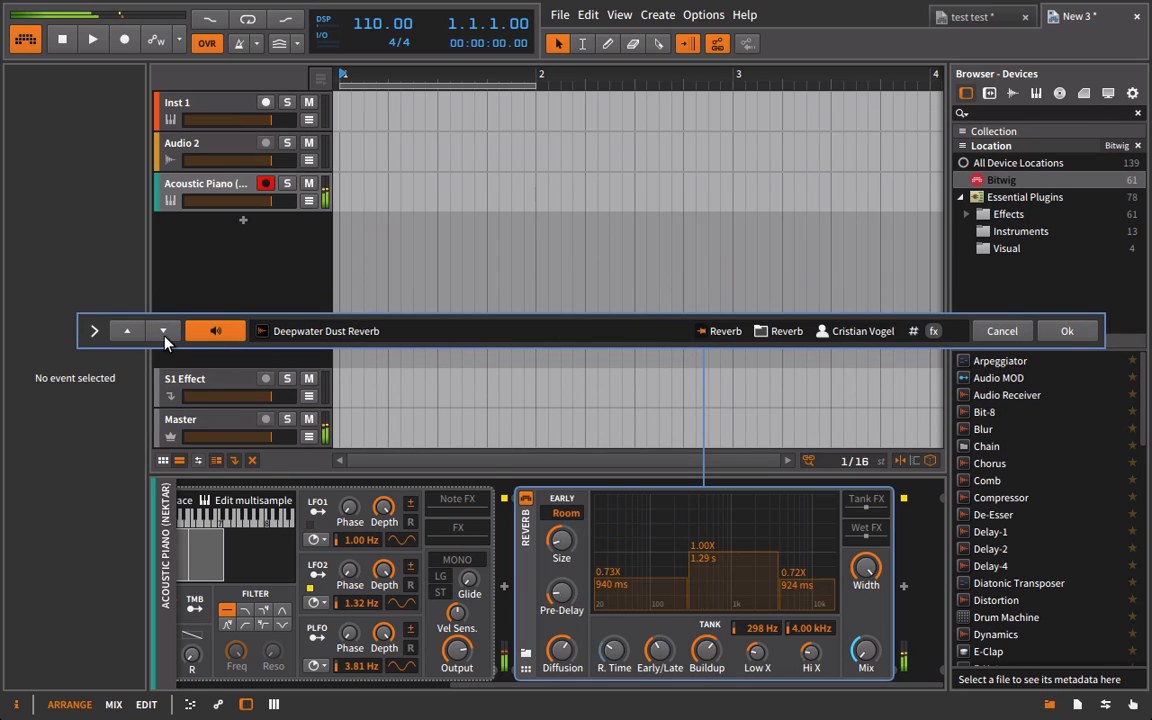
left_click(164, 336)
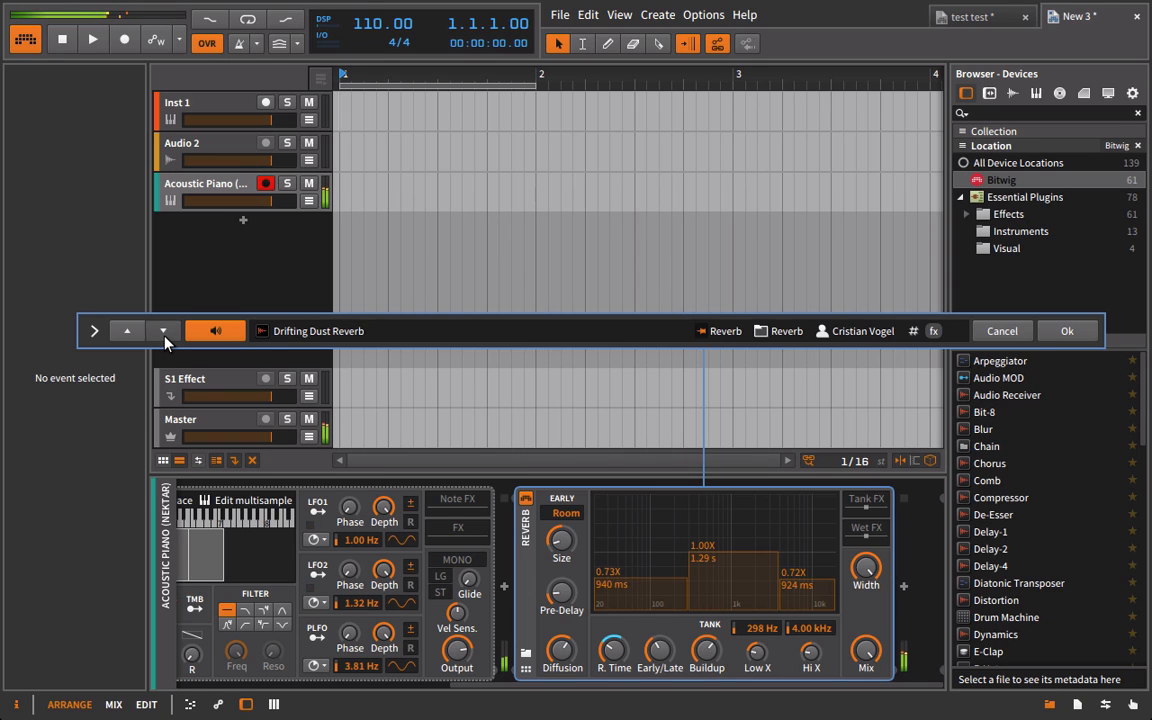
left_click(164, 336)
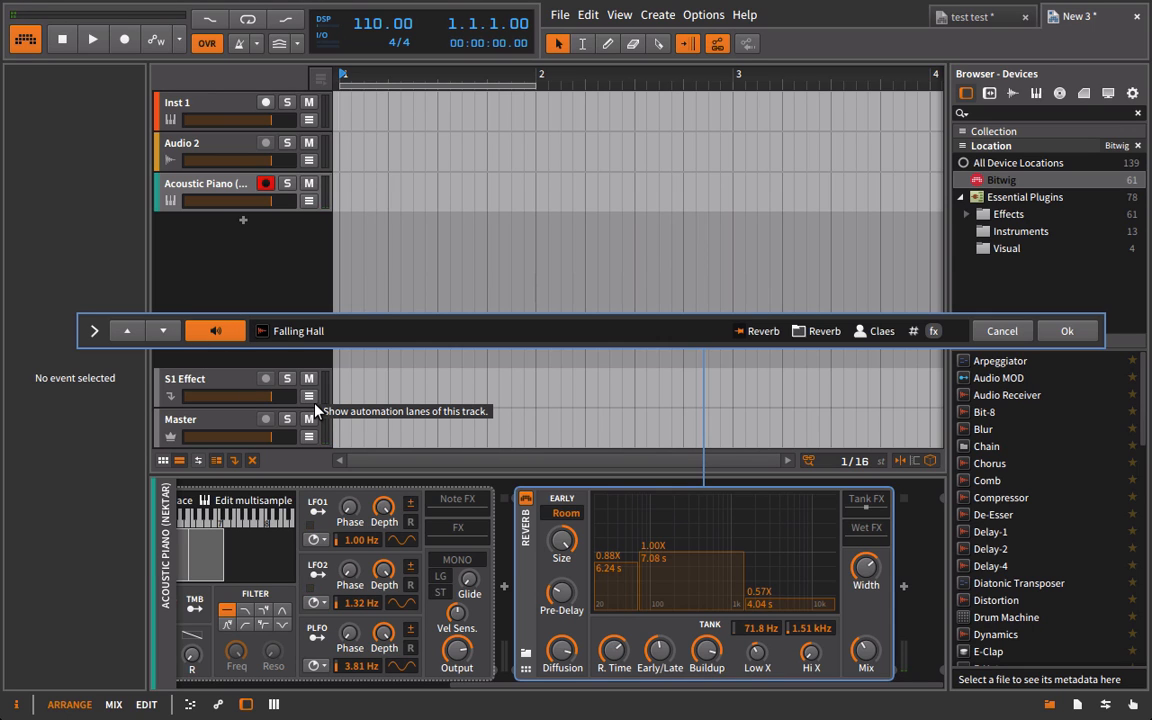
left_click(95, 331)
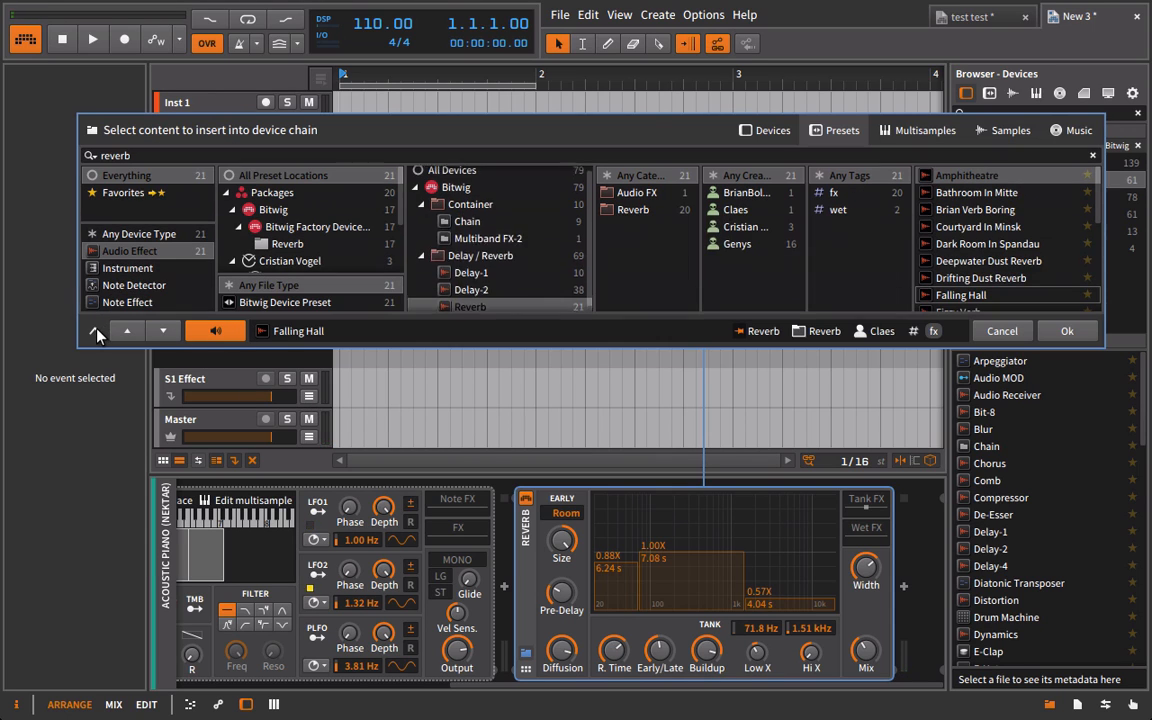